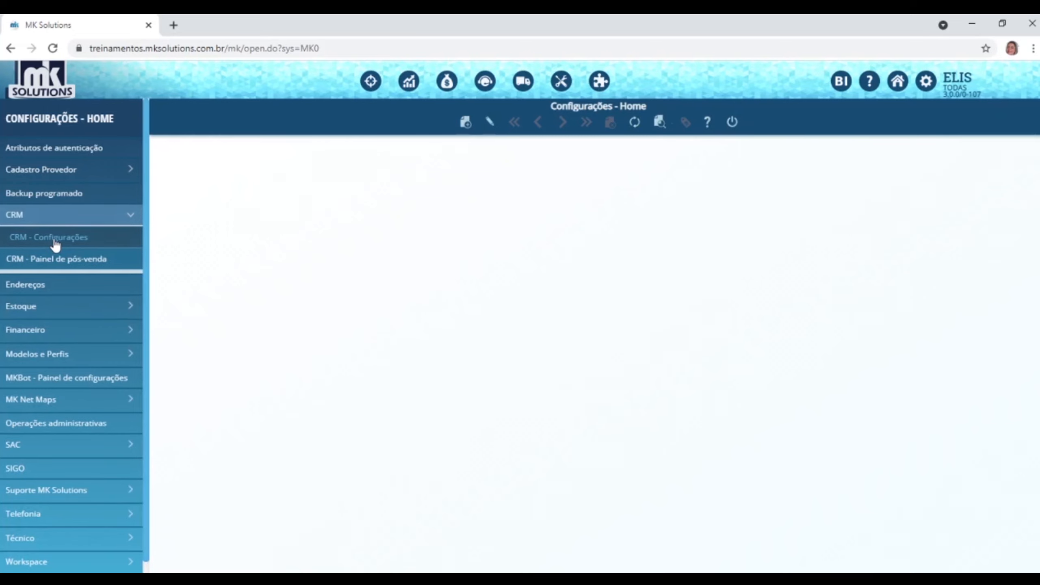
Open CRM - Configurações from the CRM menu and display its list of 17 CRM areas.
click(55, 241)
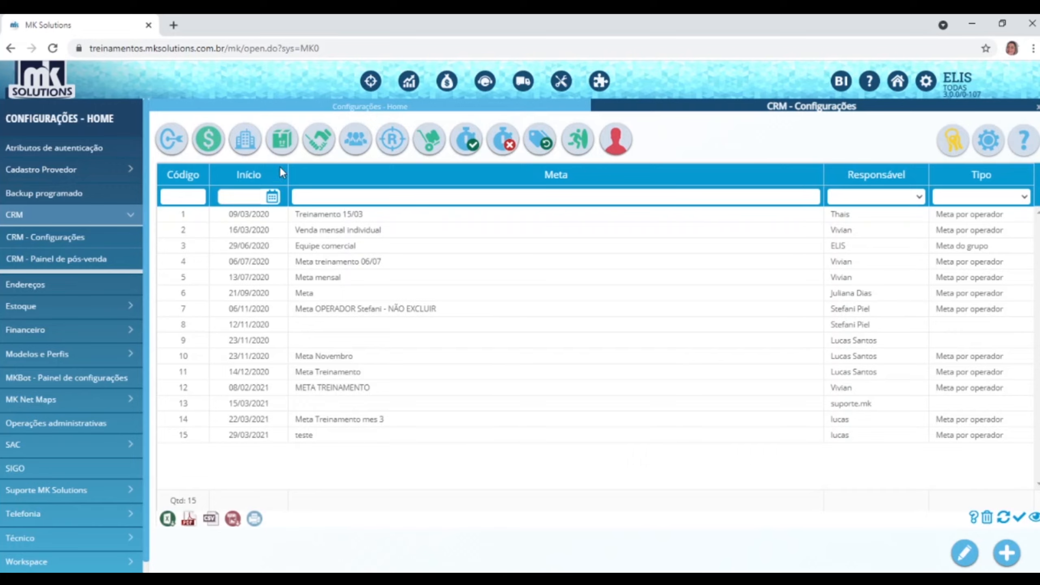
click(246, 142)
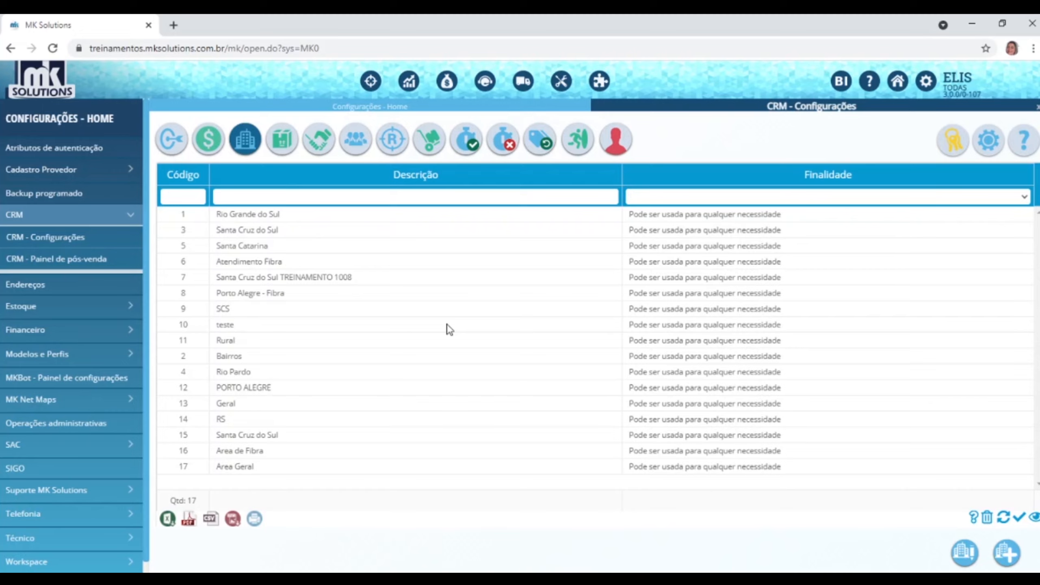
Start registering a new CRM area from the areas list.
click(1006, 554)
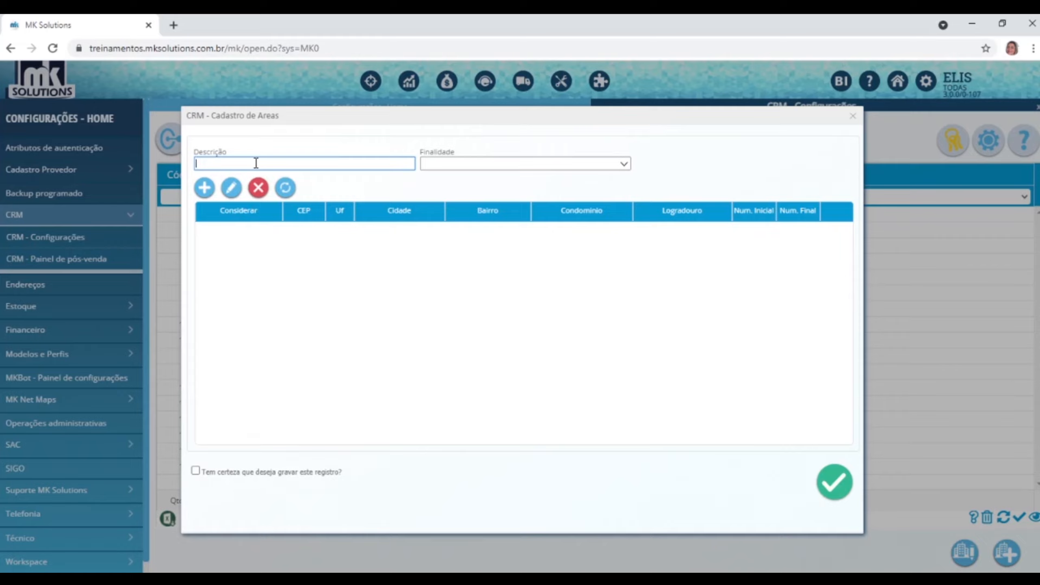
Describe the new area as 'Rio grande do Sul' with purpose 'Pode ser usada para qualquer necessidade'.
text(Rio grande do Sul)
click(628, 163)
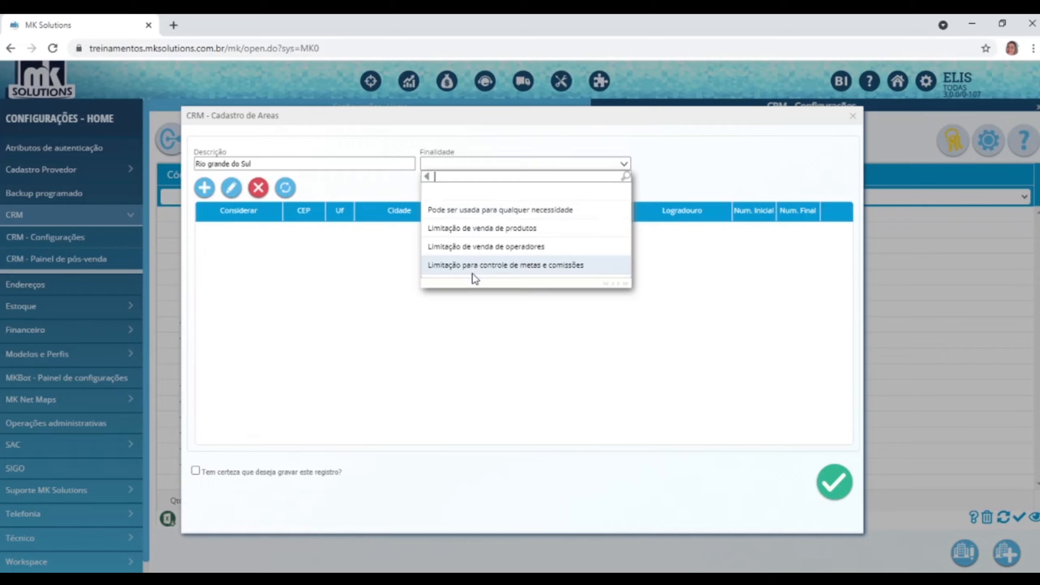
click(474, 210)
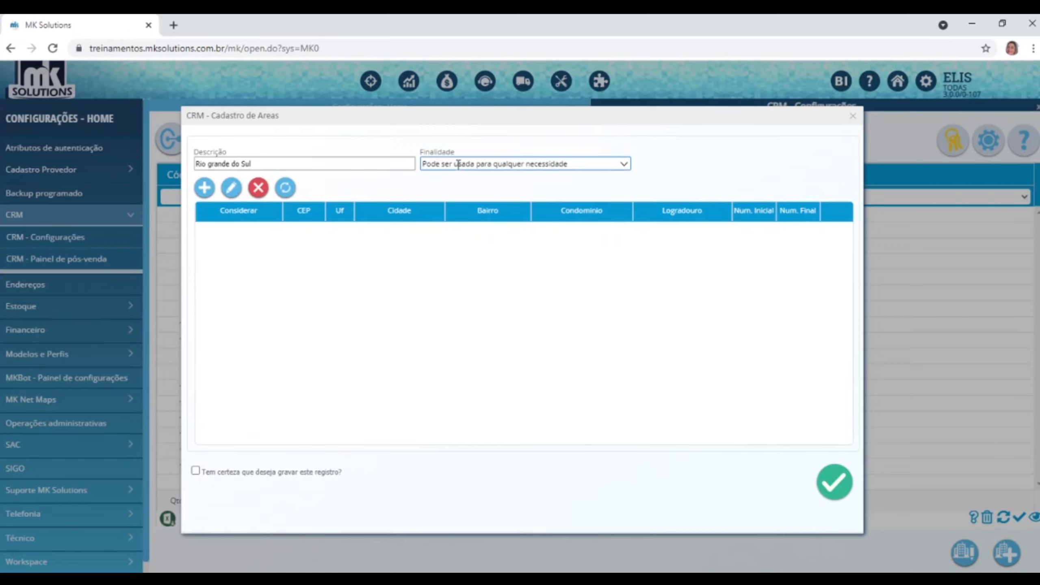
click(628, 165)
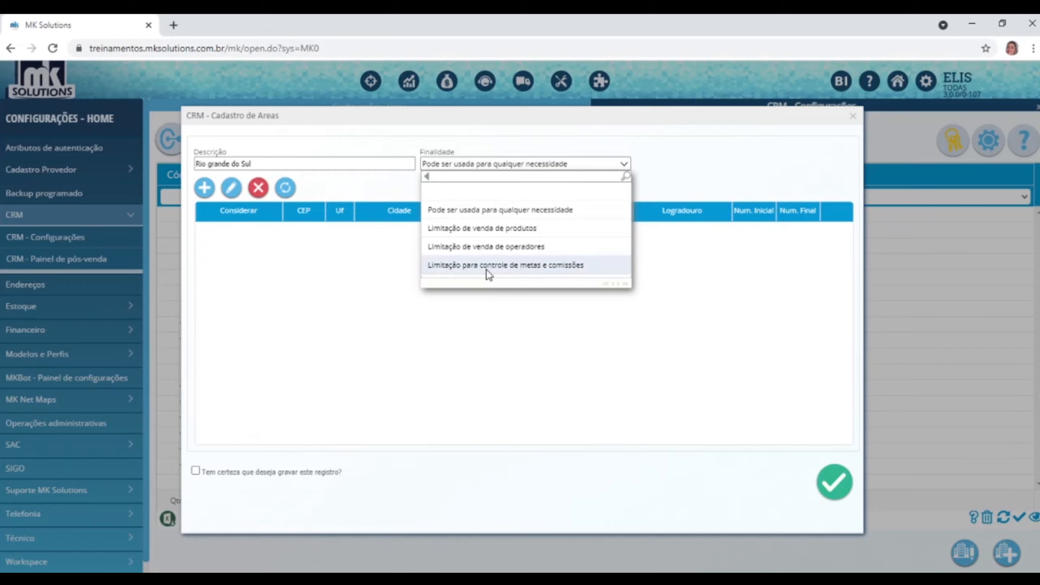
click(466, 210)
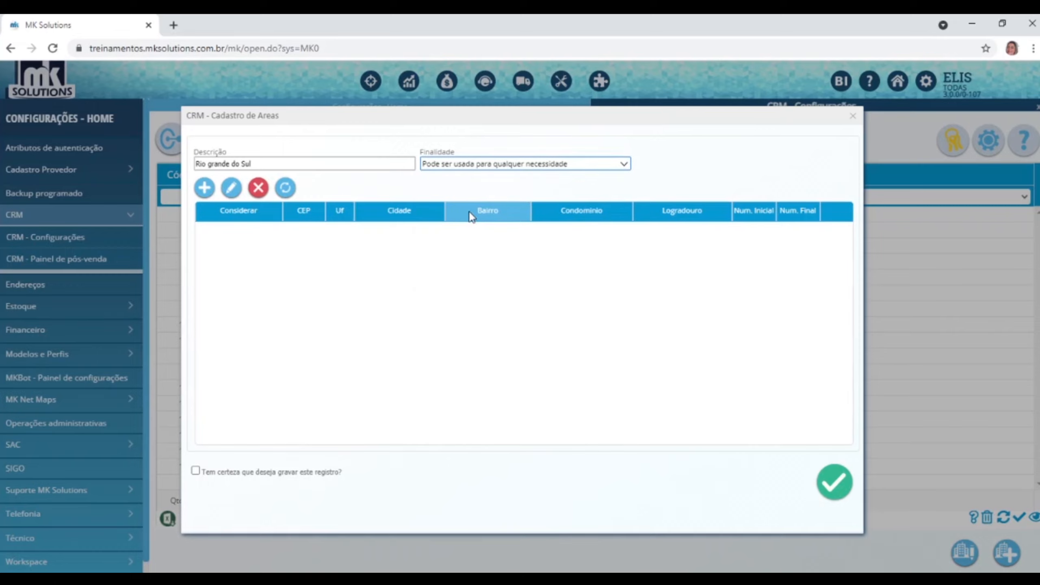
Add an address criterion row considering UF, set to state RS, and confirm the row.
click(209, 191)
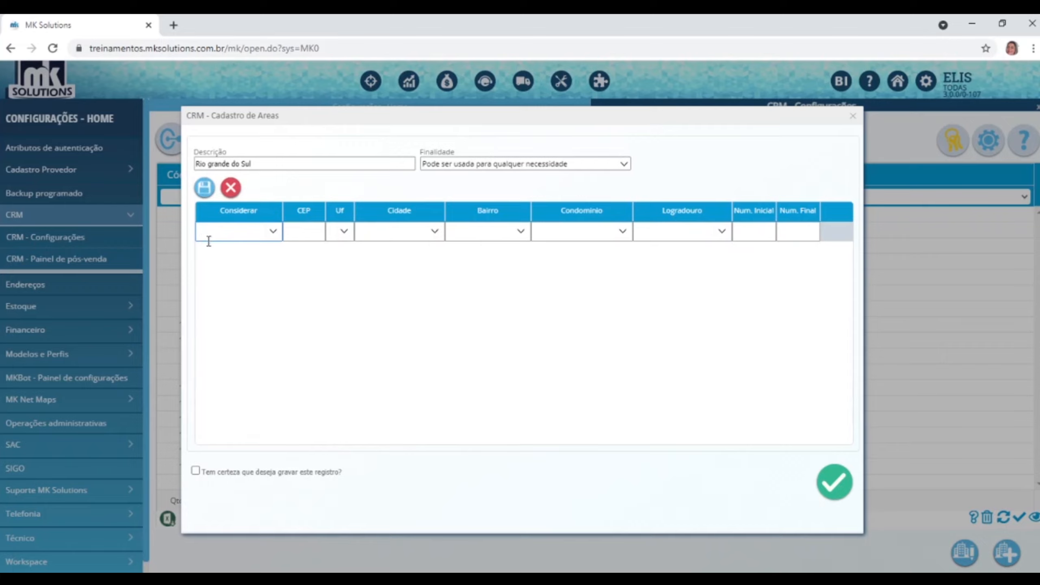
click(272, 231)
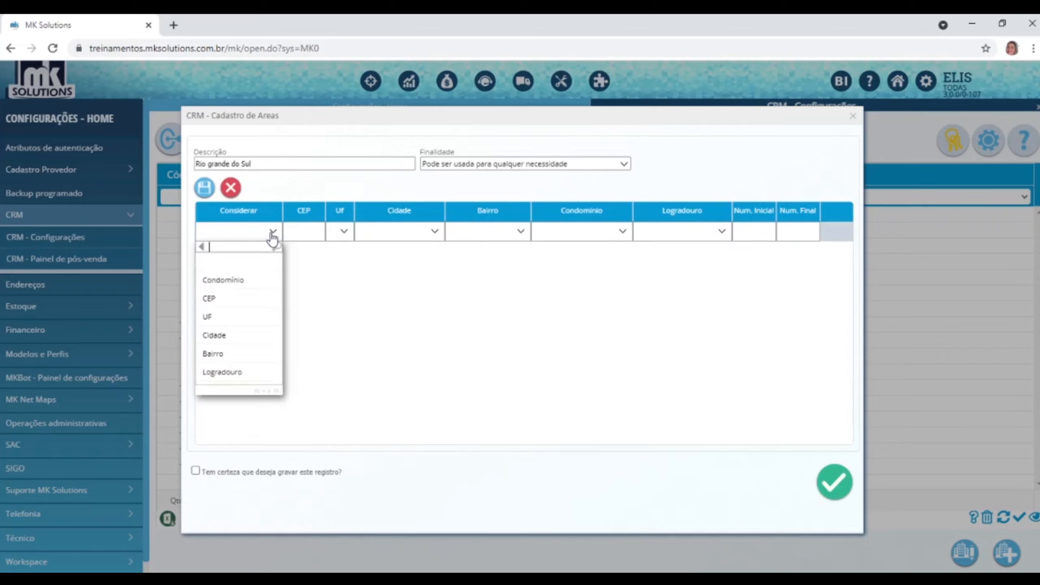
click(221, 318)
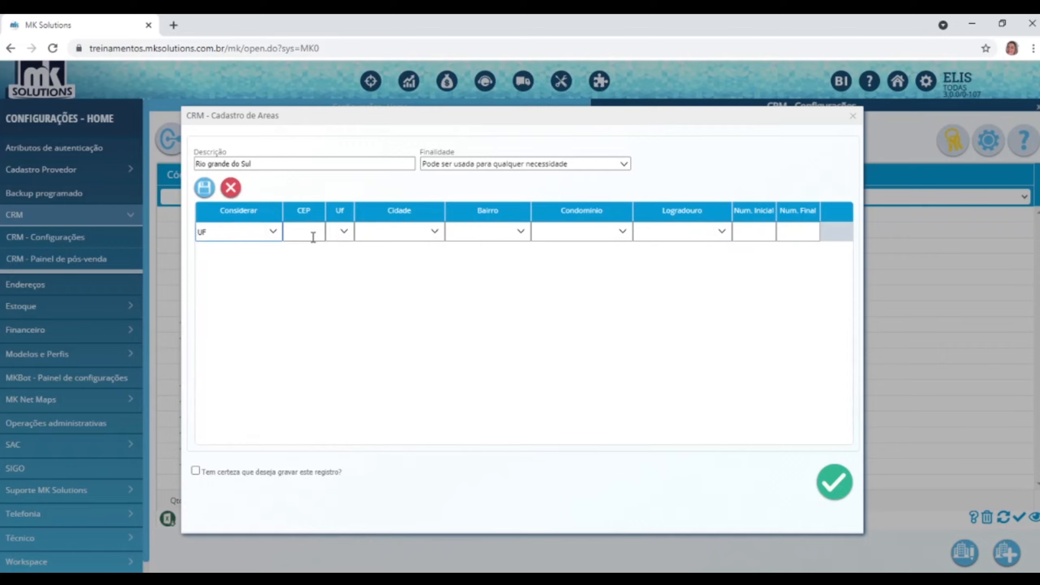
click(343, 233)
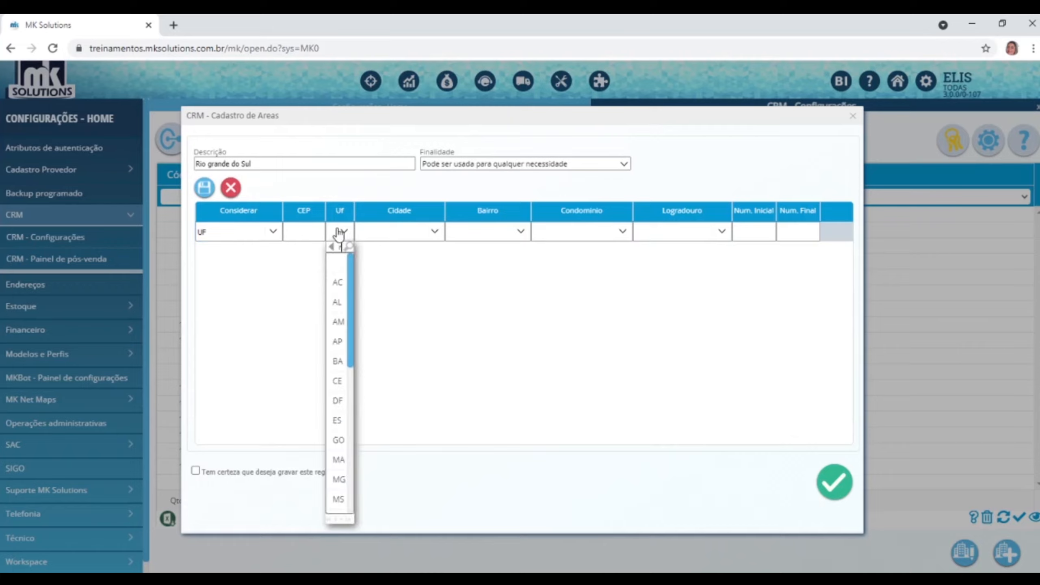
text(rs)
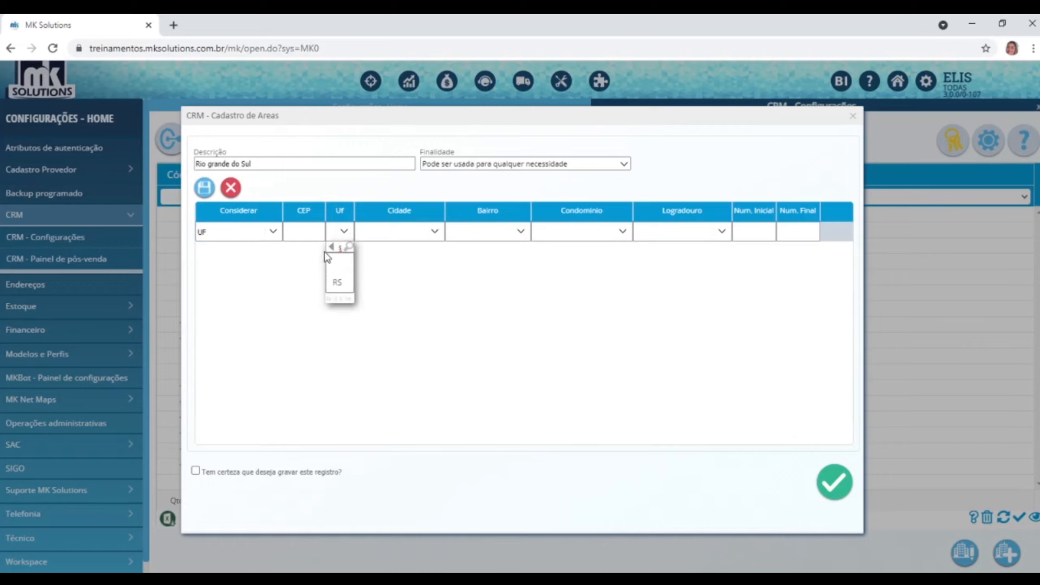
click(347, 285)
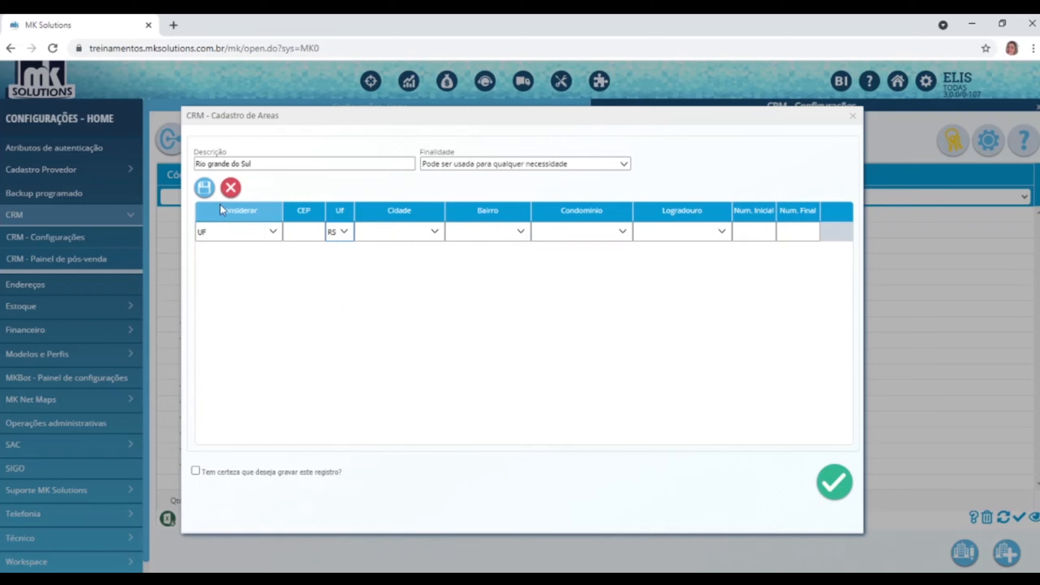
click(203, 187)
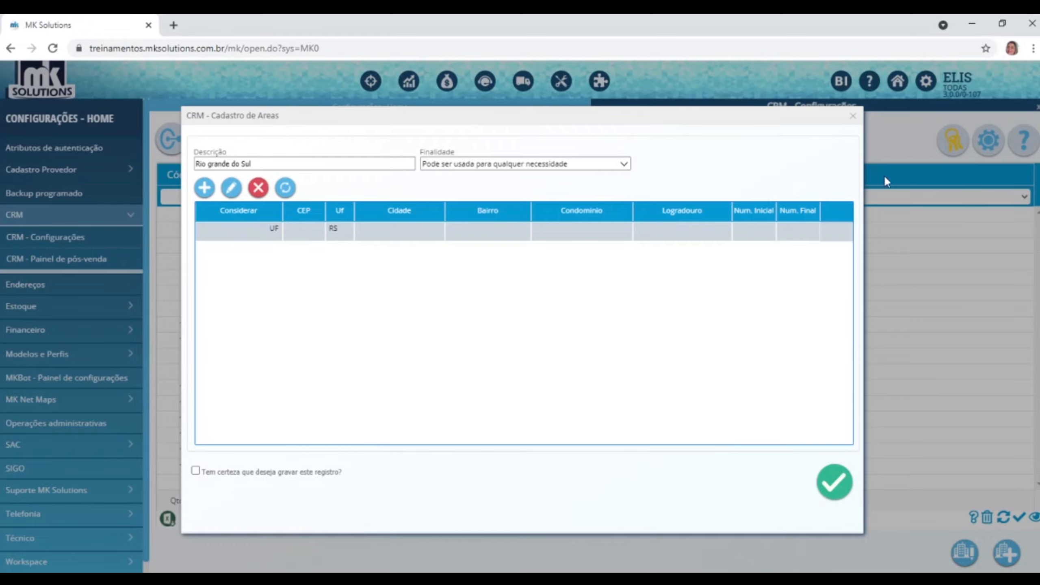
Change the area description to 'Santa Cruz do Sul', discarding an accidental empty criterion row.
triple_click(348, 161)
text(Santa Cr)
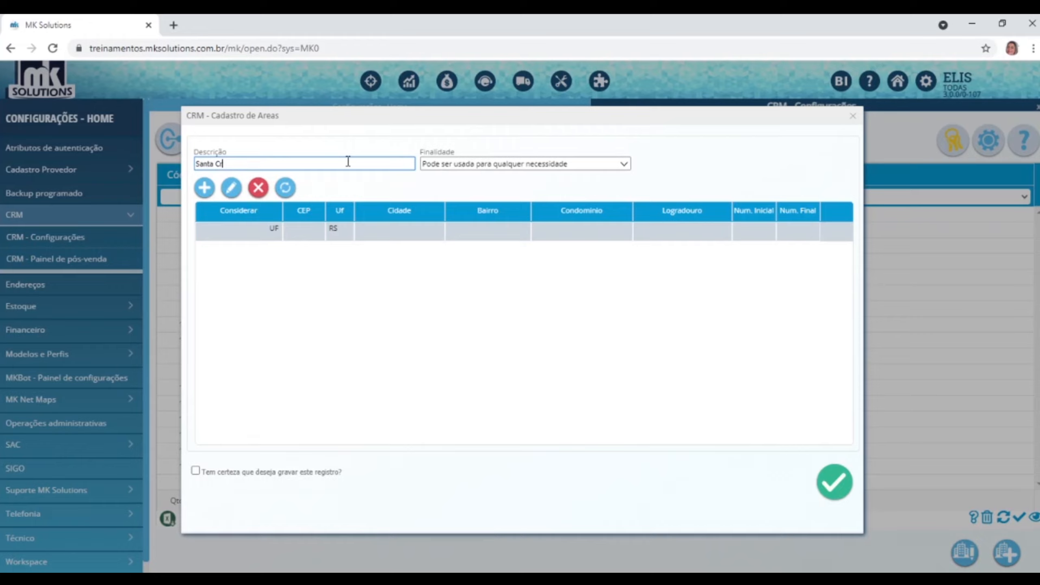
text(uz do Sul)
click(204, 187)
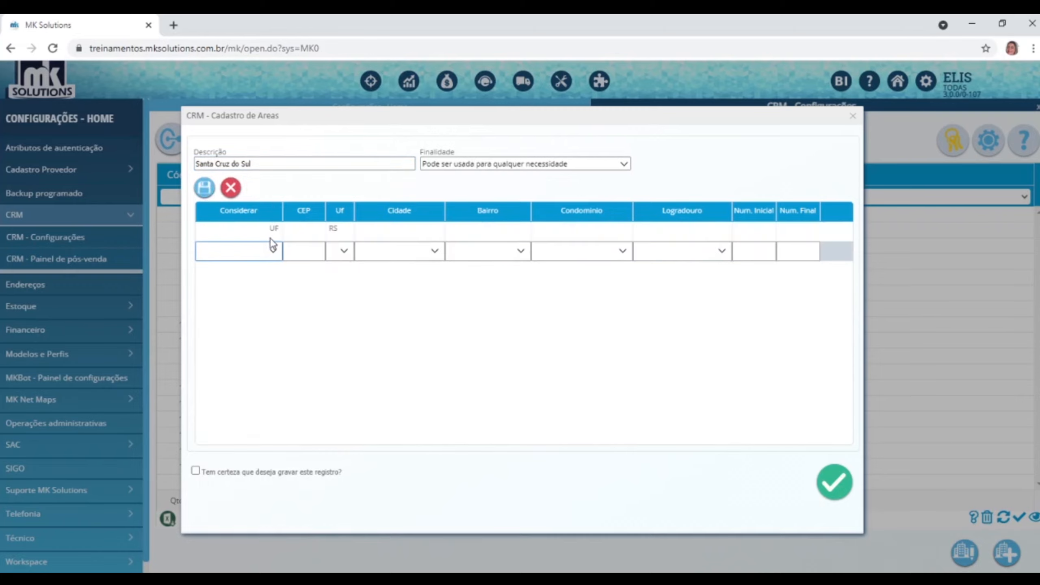
click(232, 191)
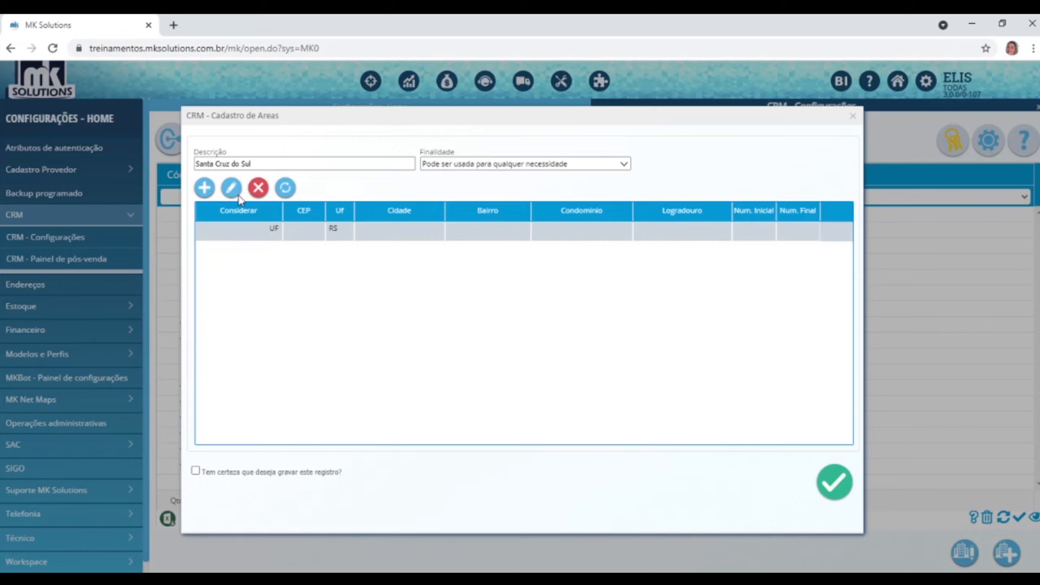
Edit the criterion to consider Cidade, set to Santa Cruz do Sul, and confirm the row.
click(239, 200)
click(272, 231)
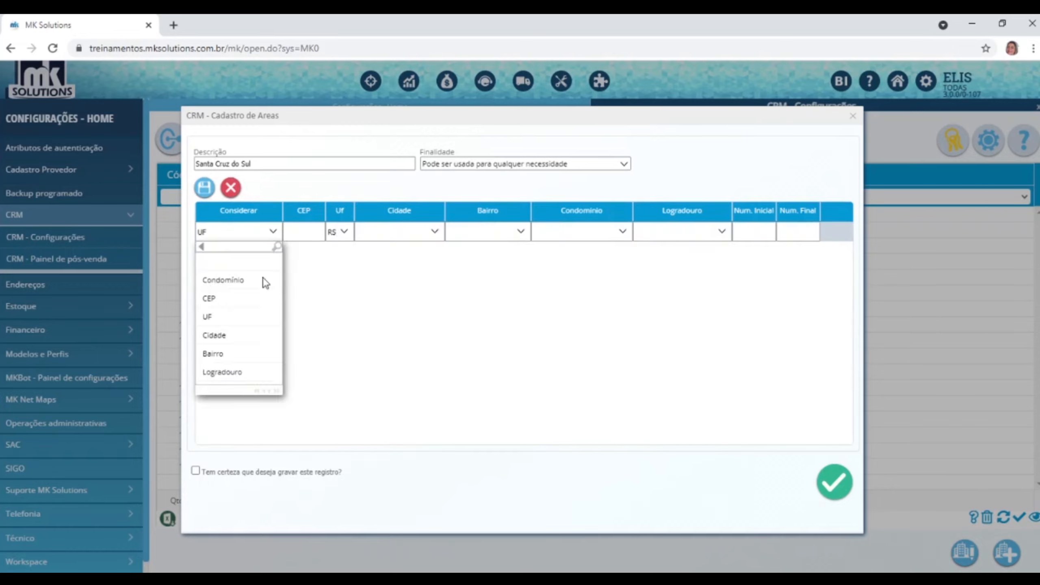
click(218, 336)
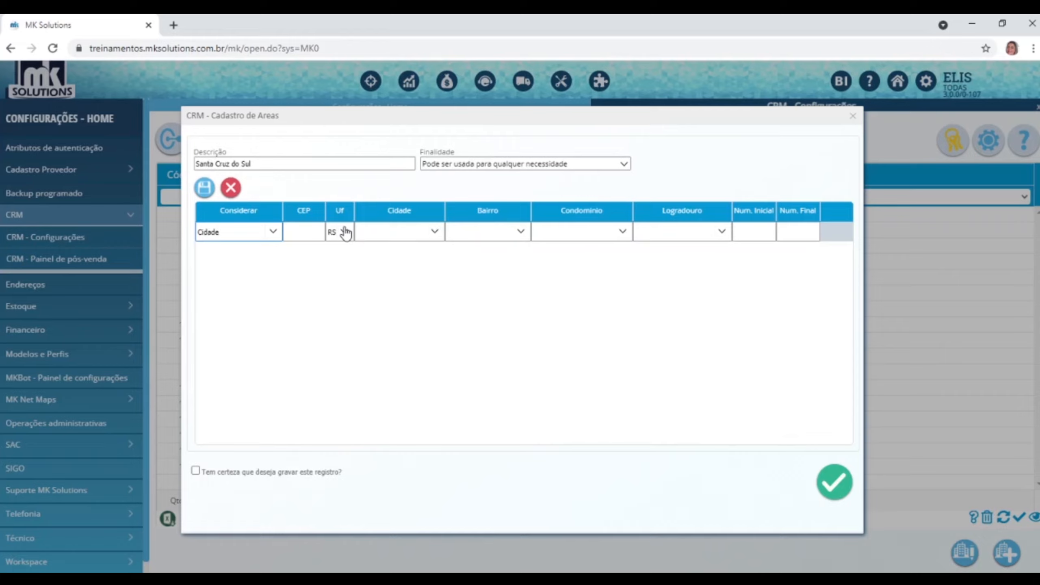
click(434, 232)
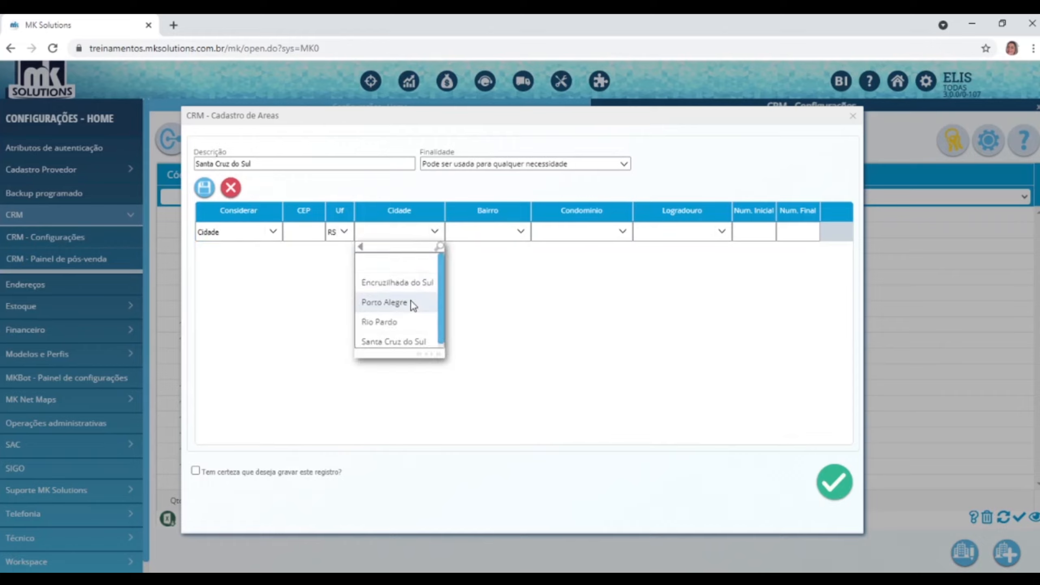
click(394, 343)
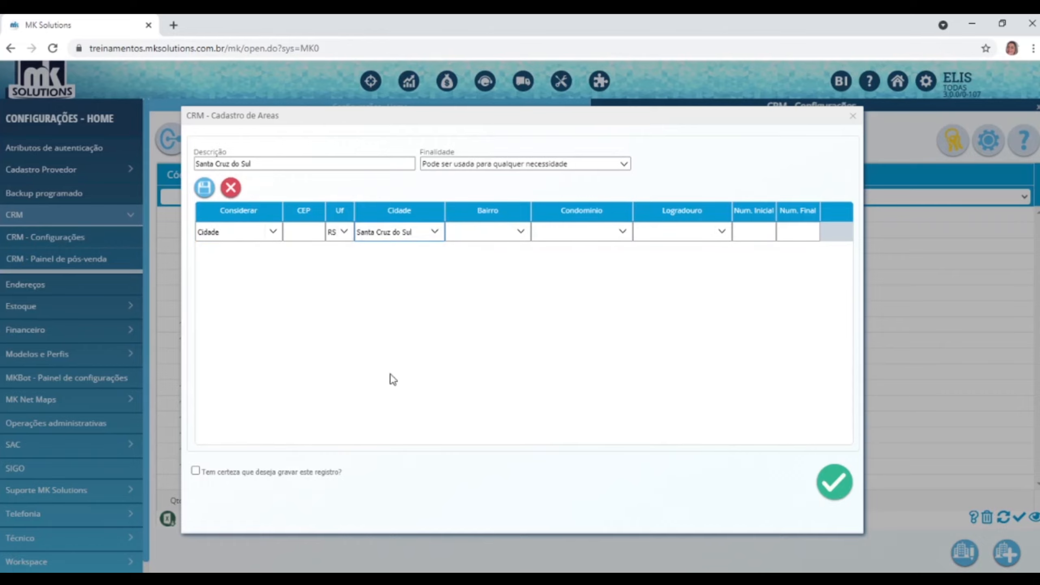
click(204, 188)
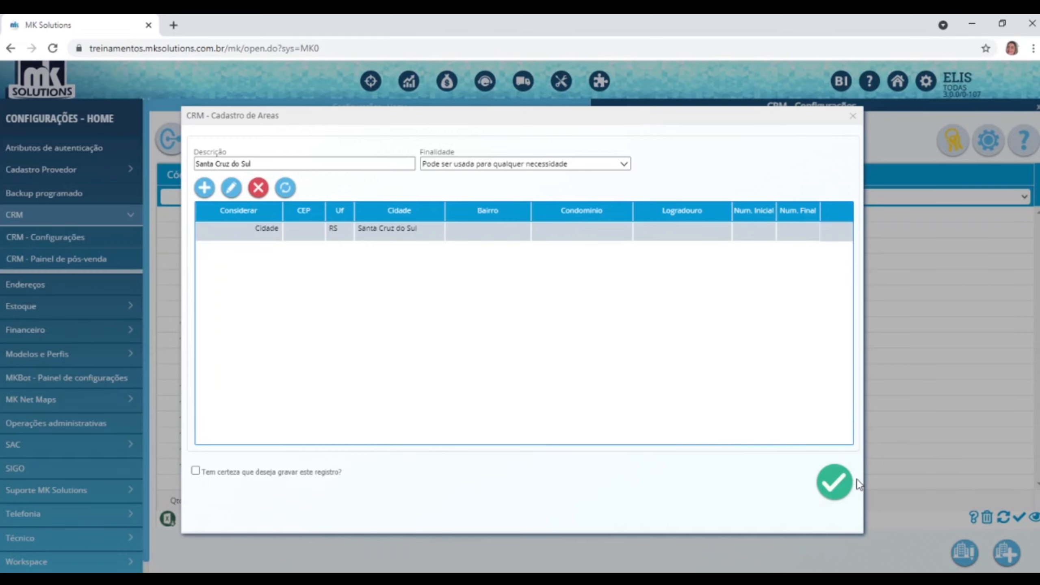
Close the CRM - Cadastro de Areas form to return to the areas list.
click(851, 115)
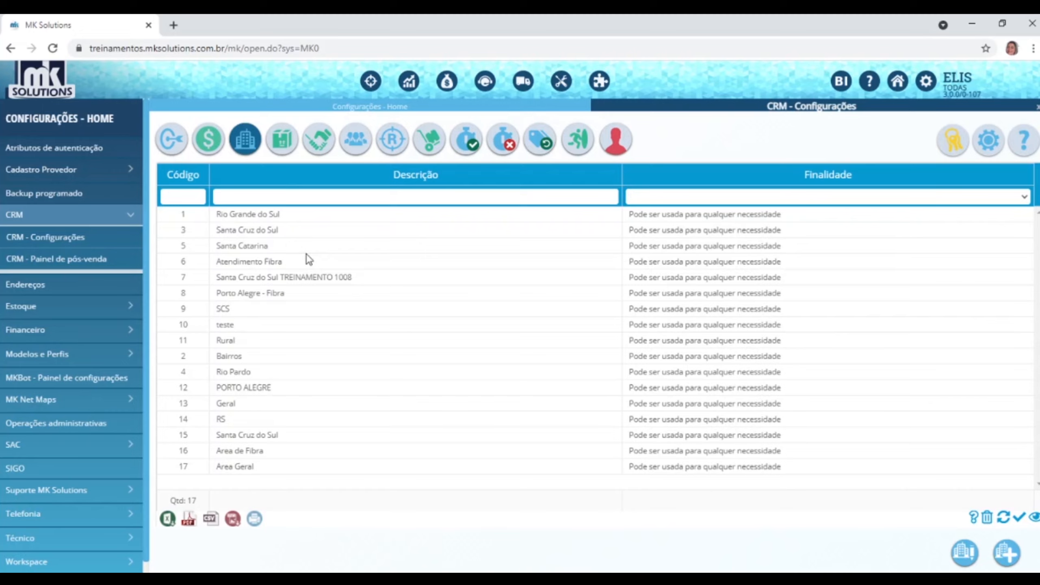
click(323, 149)
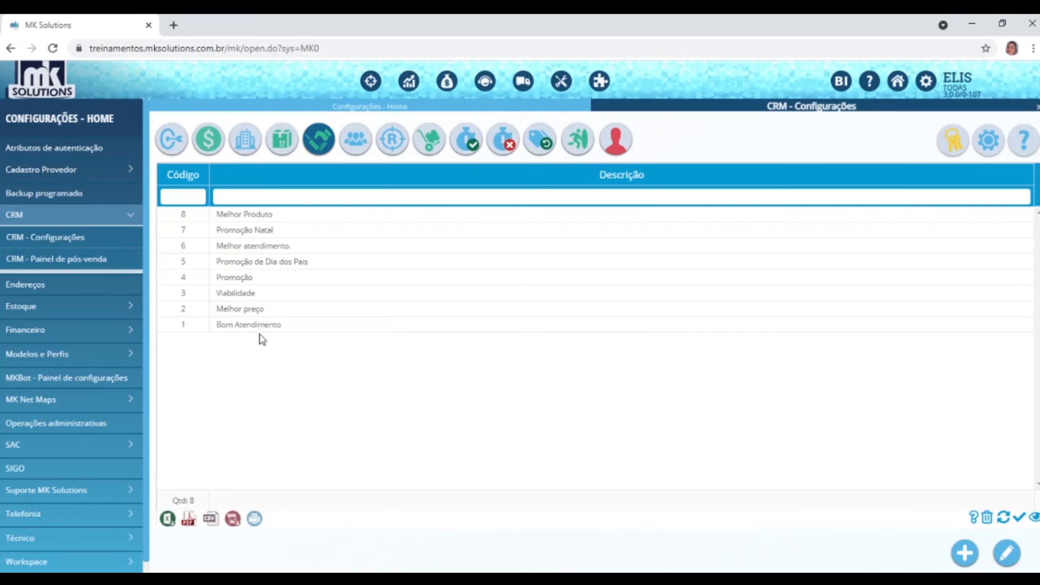
click(965, 553)
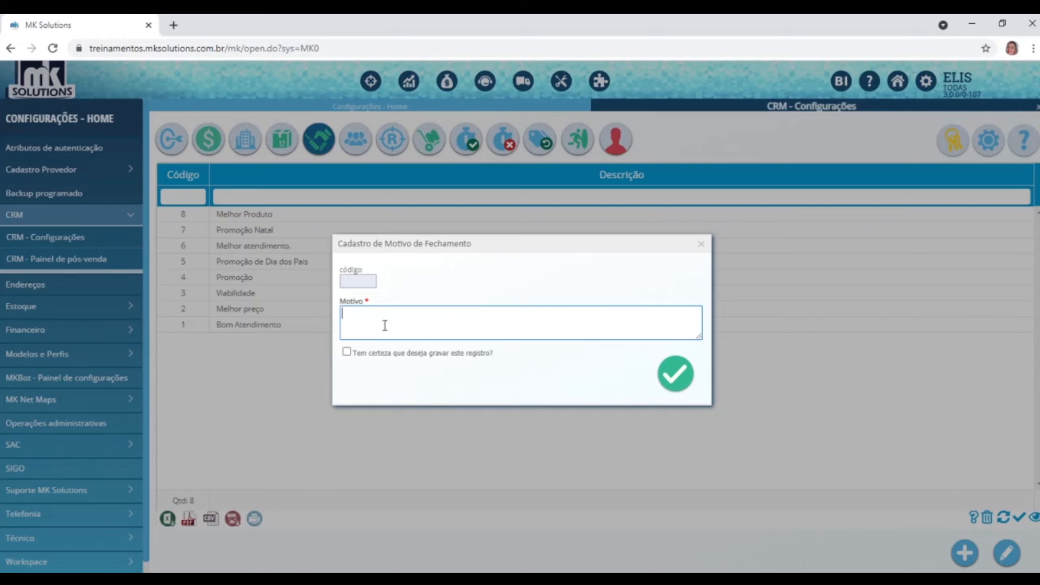
text(Indicaç´~a)
key(BackSpace)
key(BackSpace)
key(BackSpace)
key(BackSpace)
text(ção)
click(701, 244)
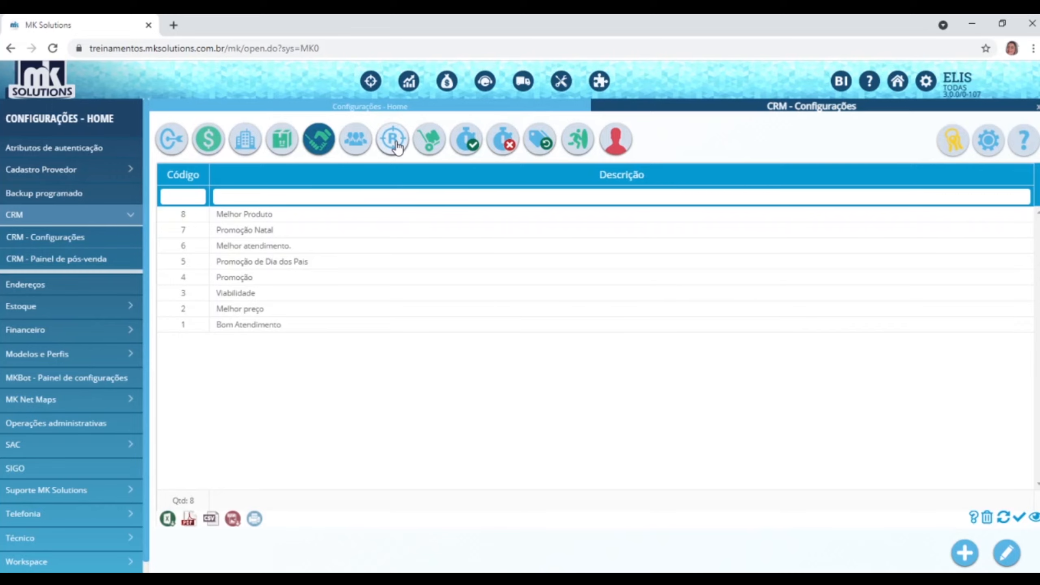
Show the CRM list of 9 reactivation reasons.
click(394, 141)
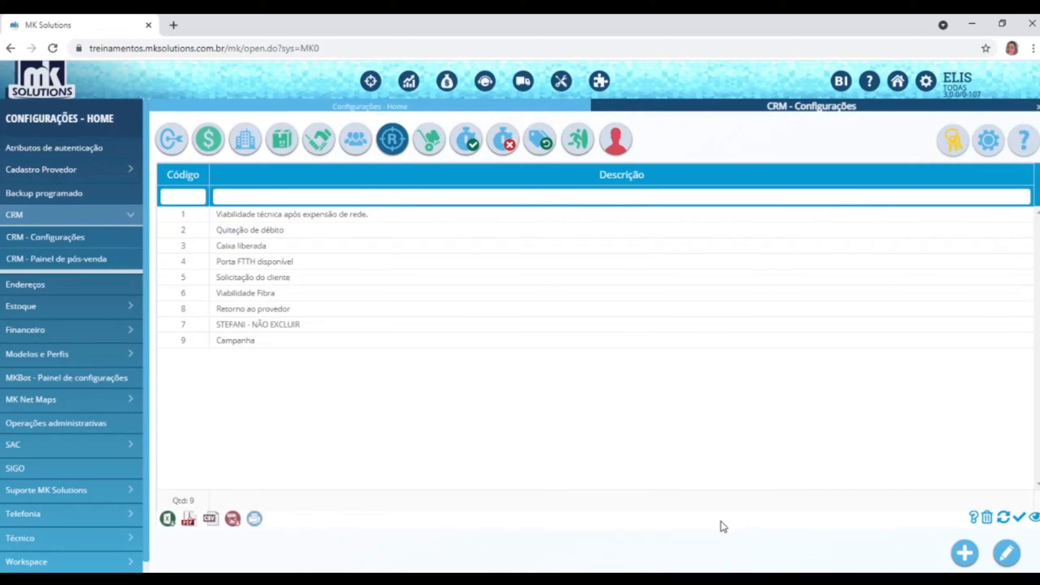
Browse the reactivation reasons (Quitação de débito, Viabilidade Fibra), then show the CRM operators list.
click(965, 553)
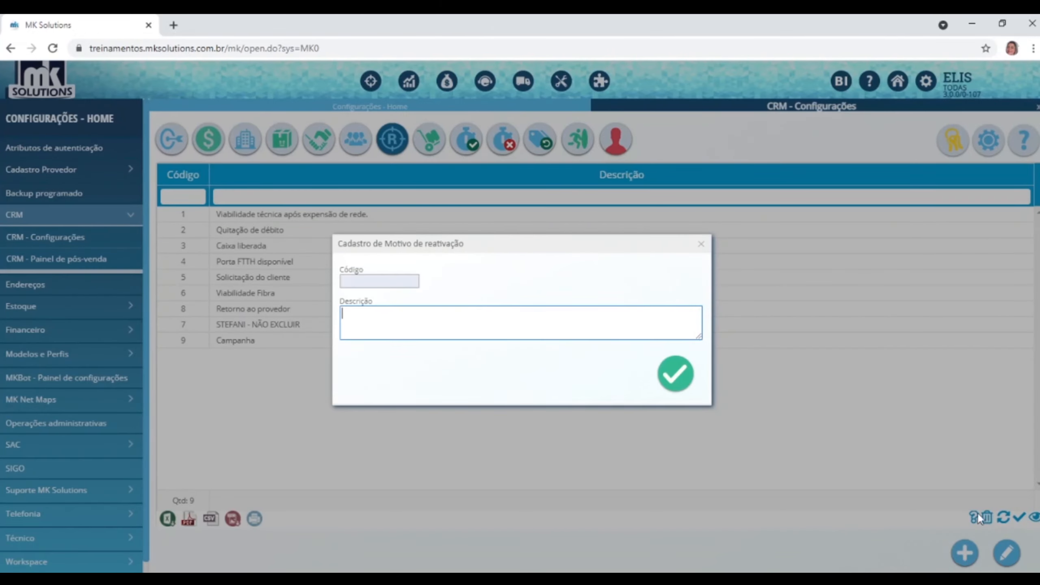
click(701, 244)
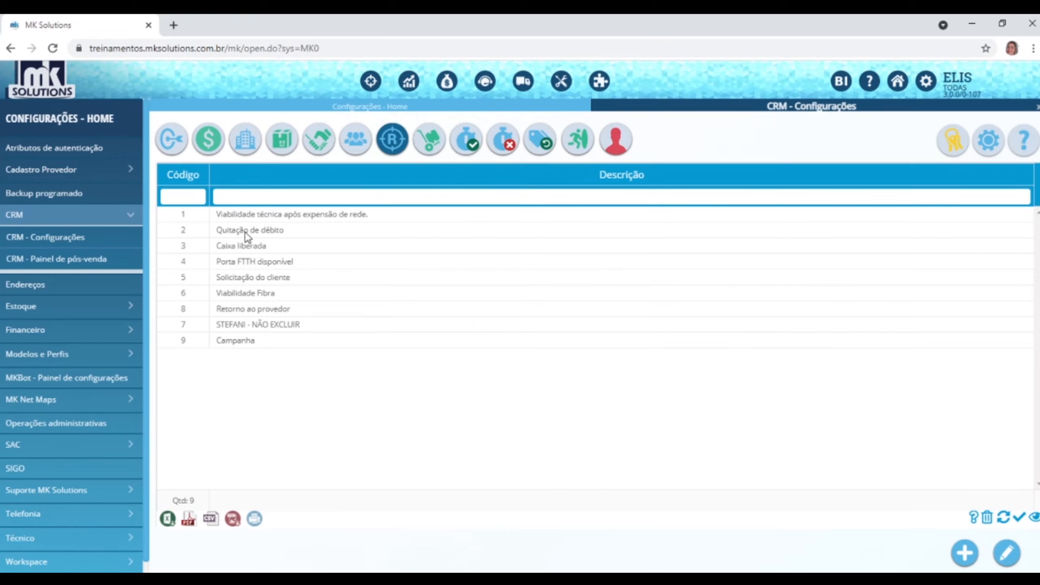
click(243, 231)
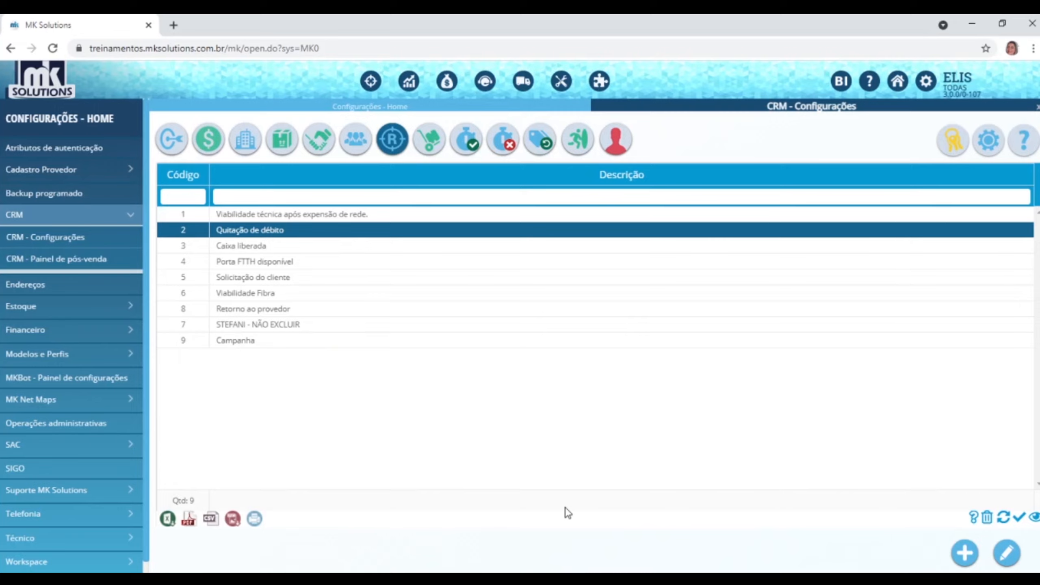
click(277, 217)
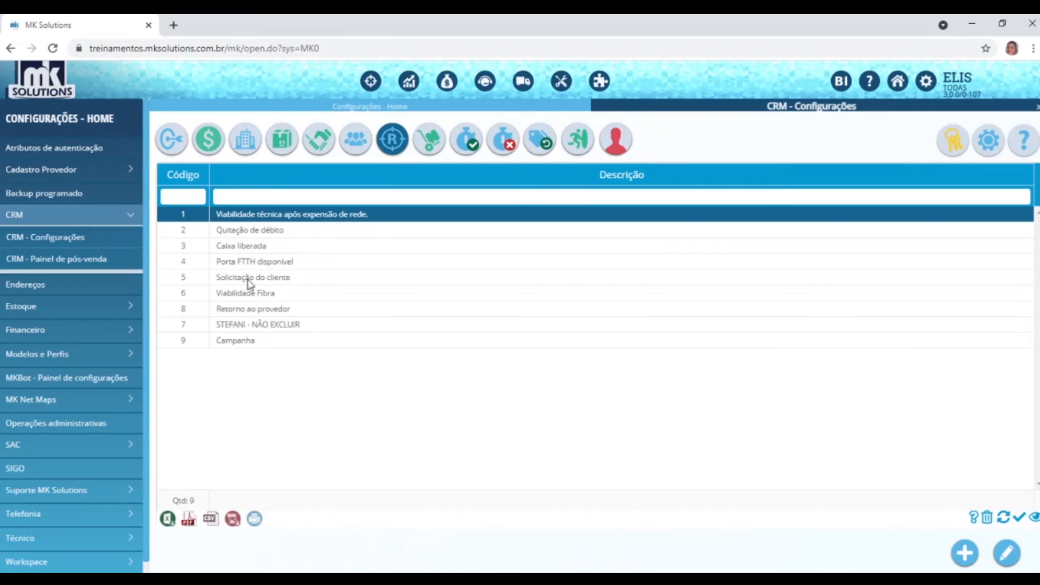
click(242, 293)
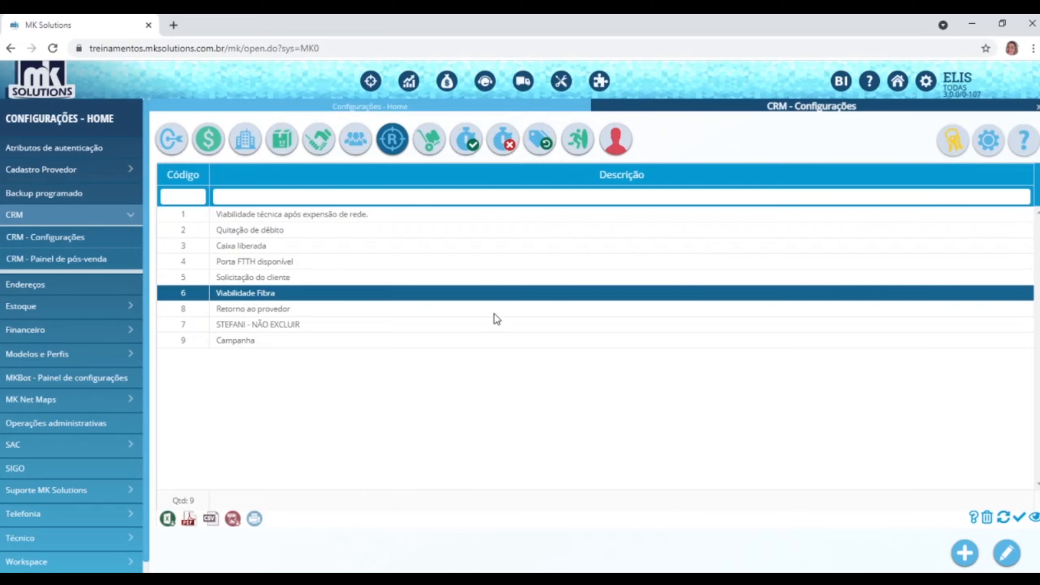
click(354, 141)
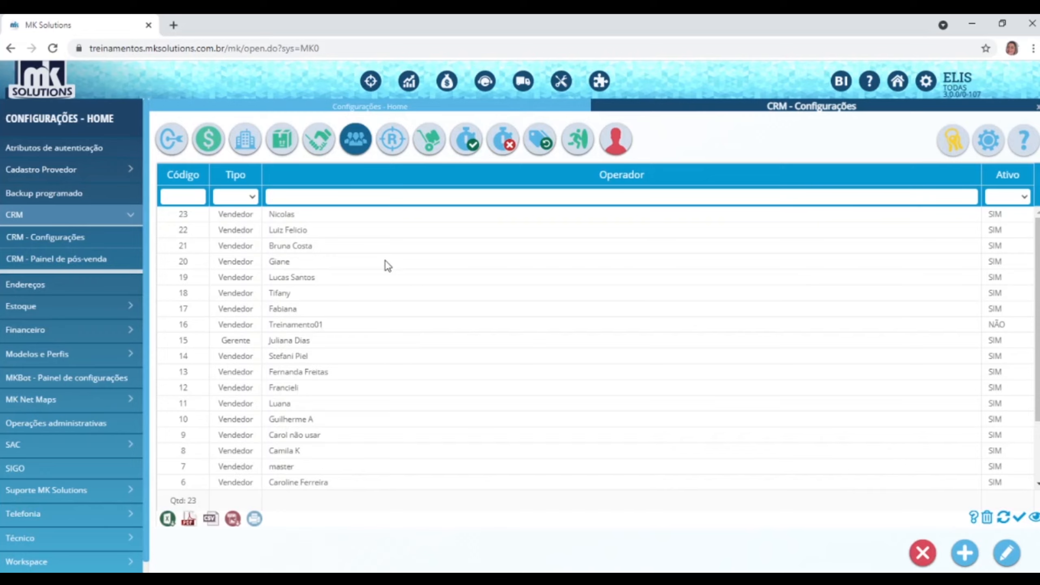
click(964, 551)
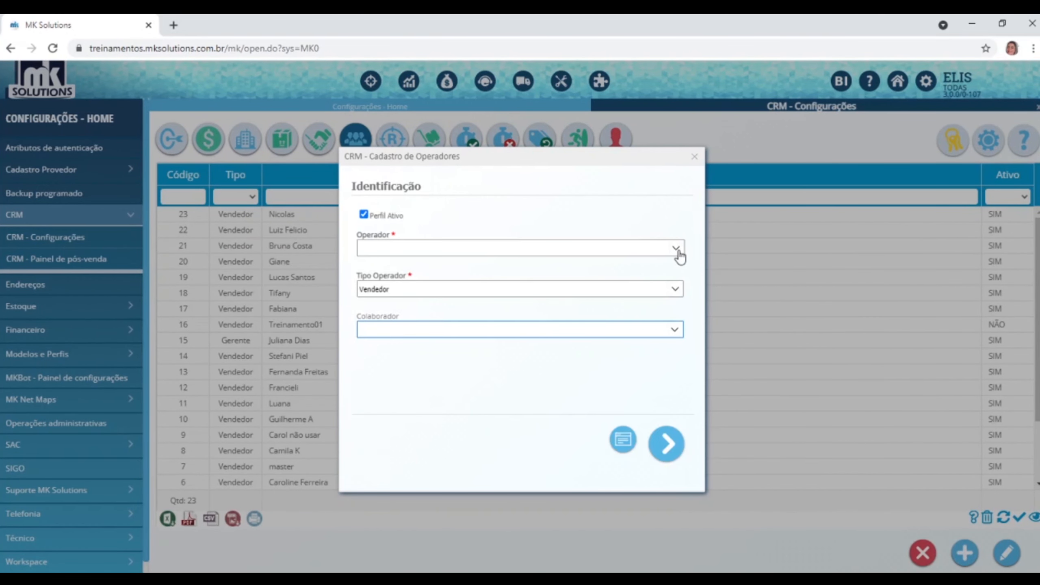
click(677, 249)
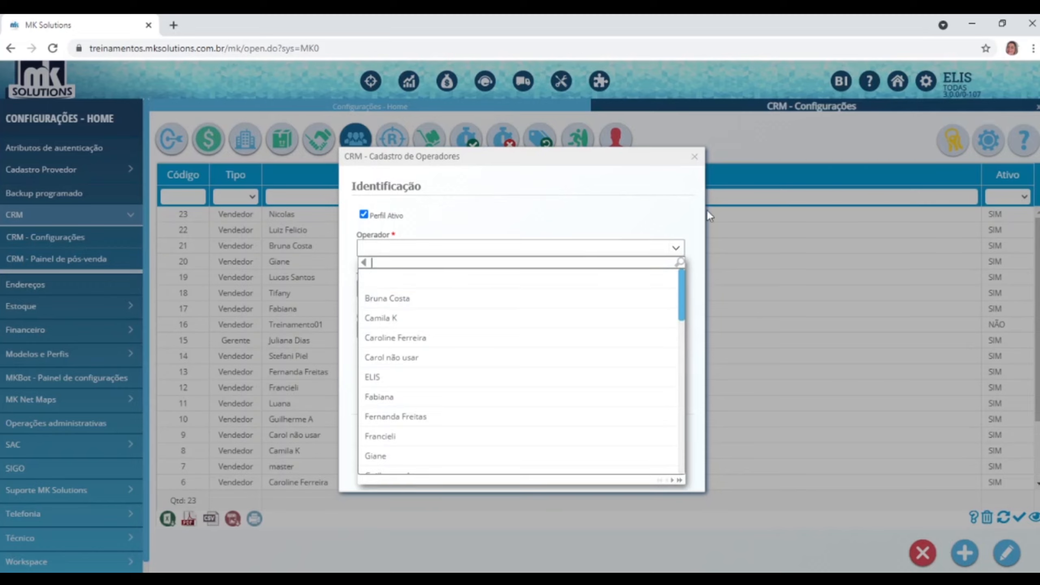
click(385, 378)
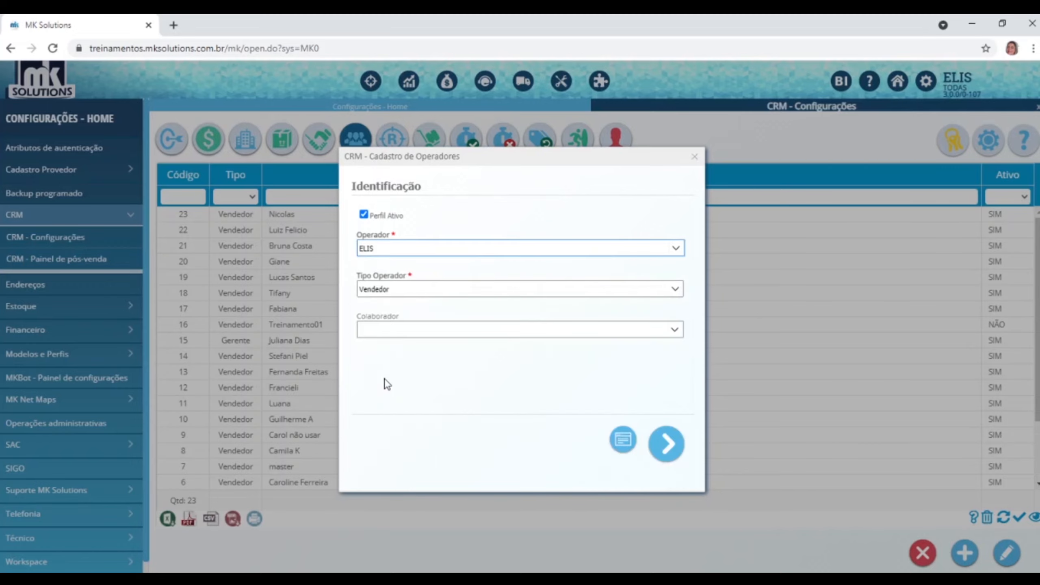
click(675, 289)
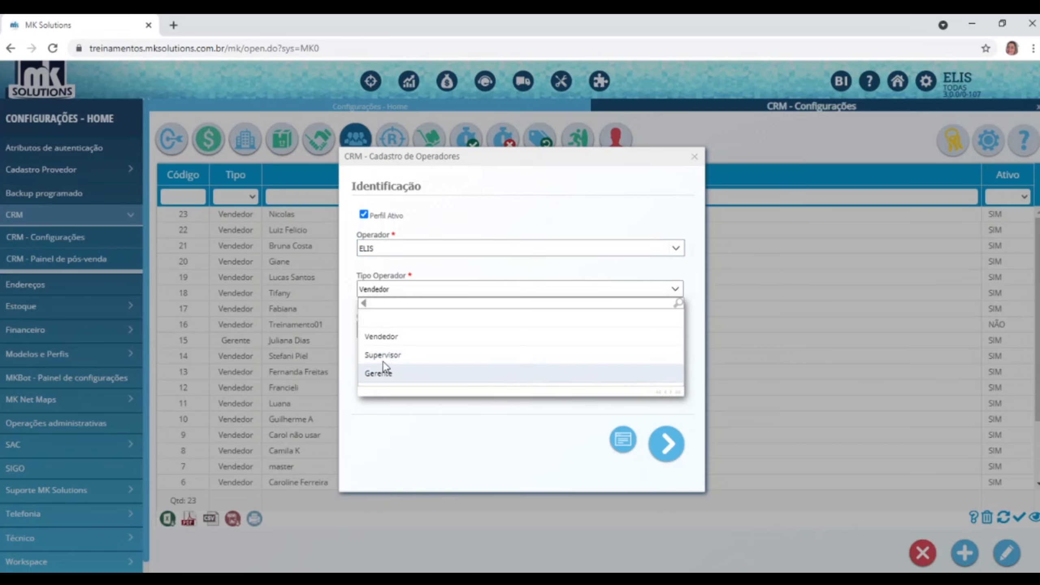
click(392, 342)
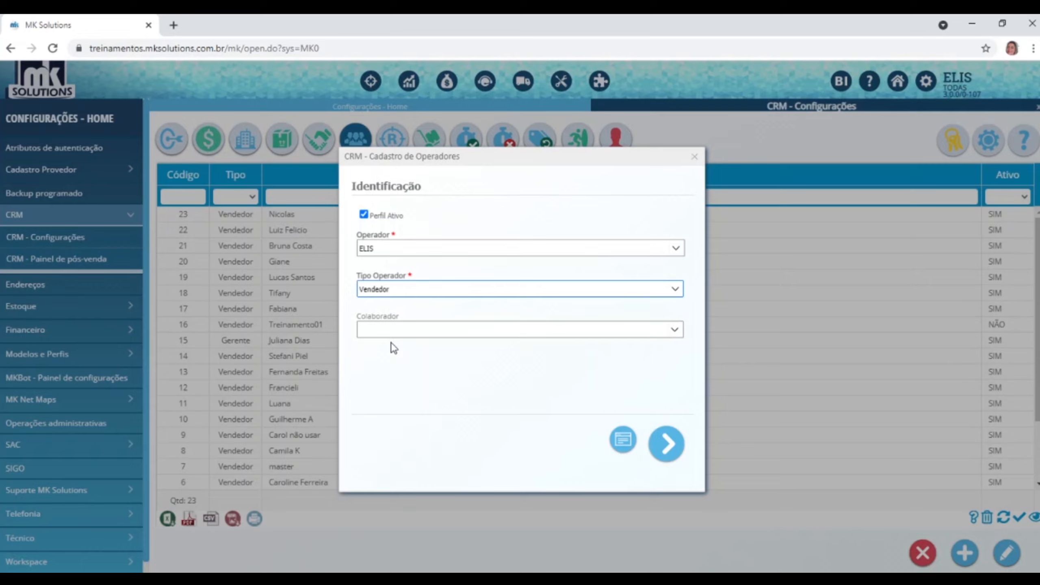
click(675, 330)
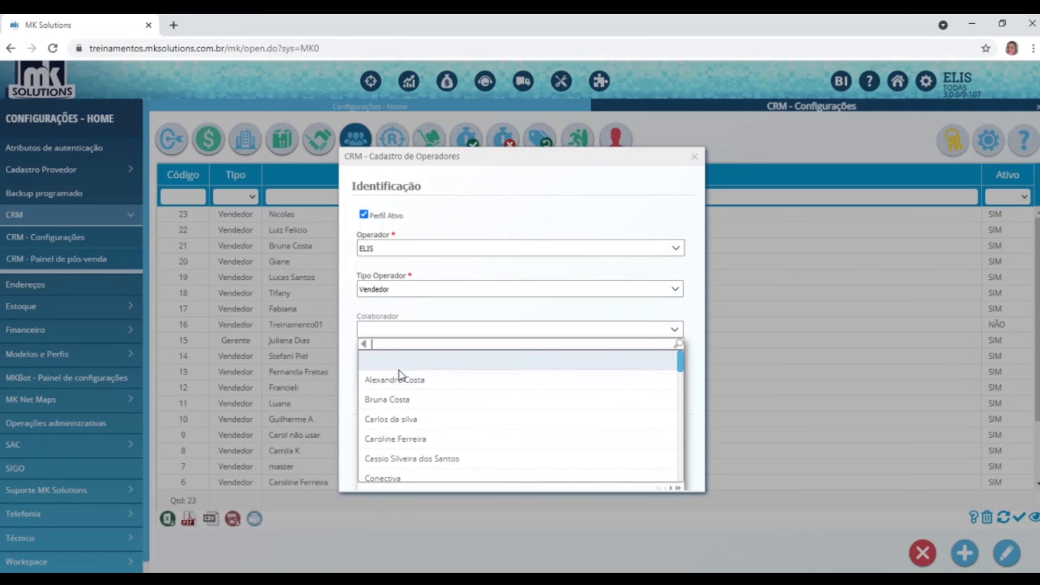
text(elis)
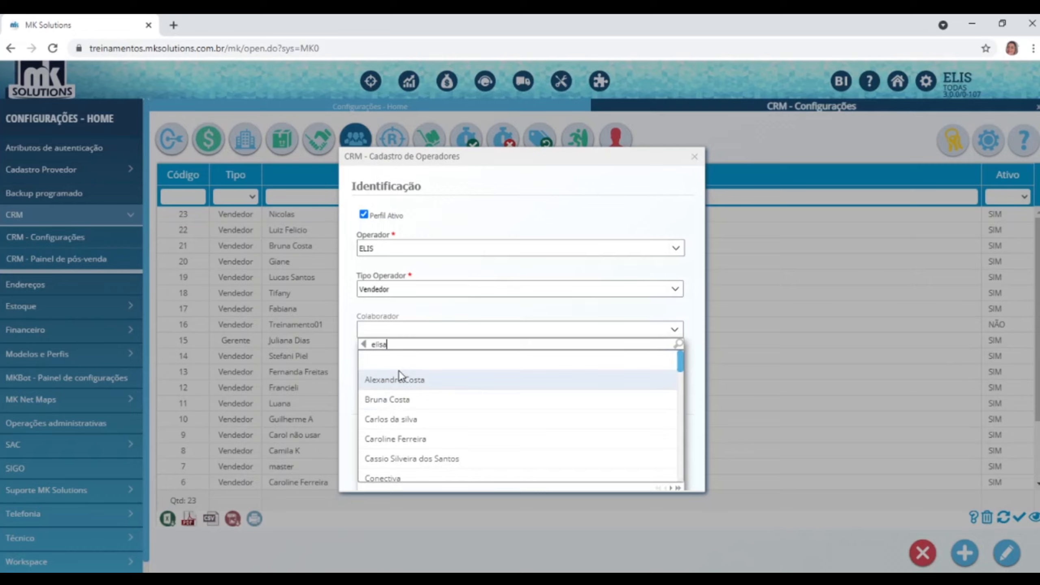
text(a)
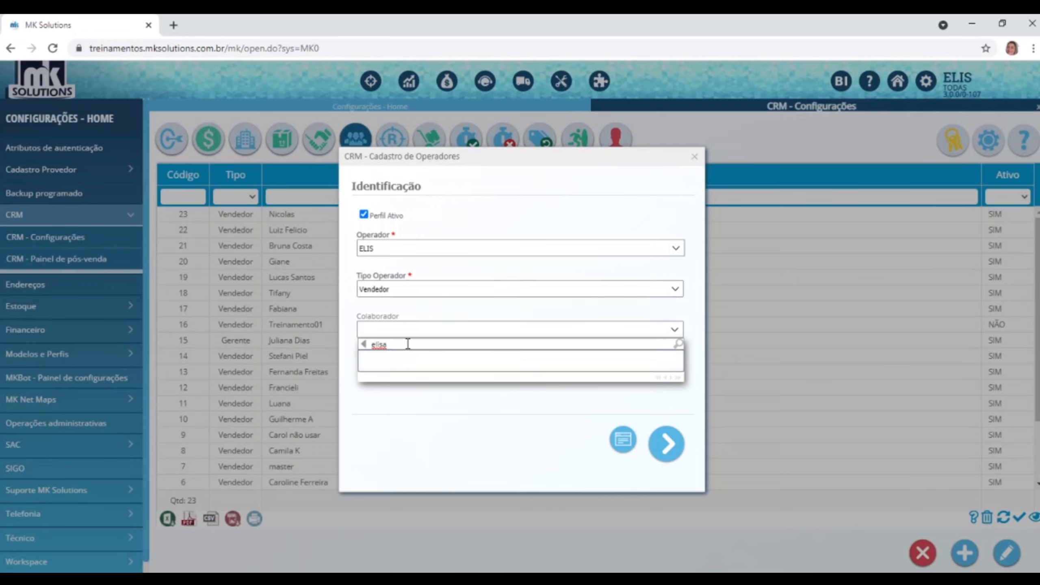
key(BackSpace)
key(BackSpace)
key(BackSpace)
key(BackSpace)
key(BackSpace)
click(409, 328)
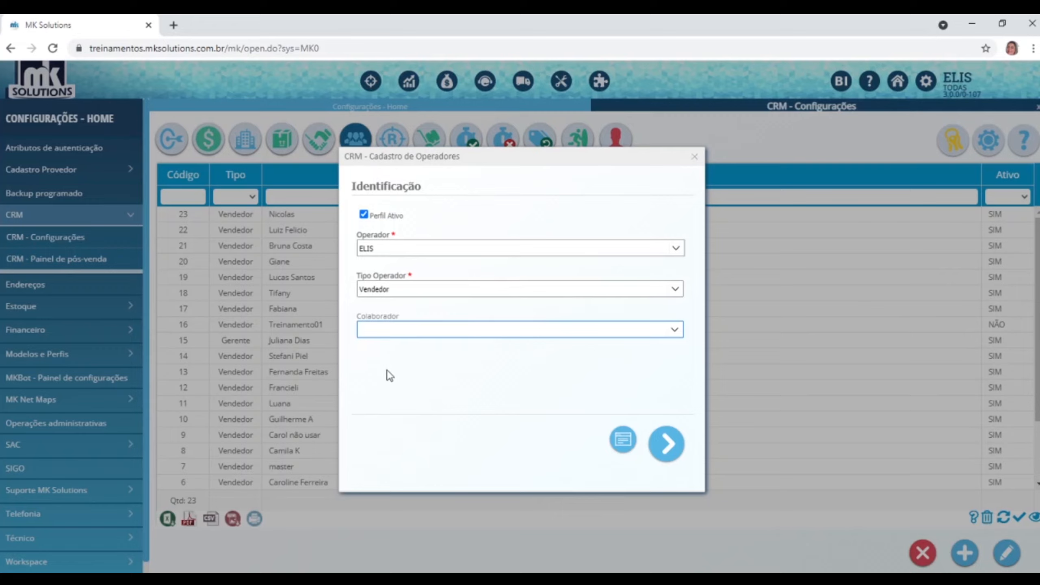
click(672, 446)
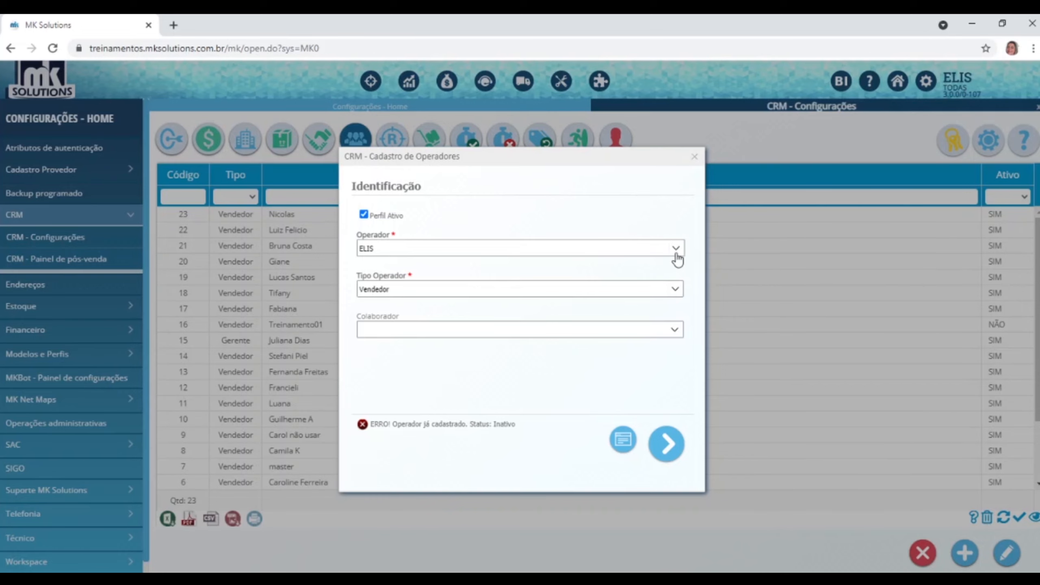
click(695, 156)
click(408, 195)
Filter operators by the operator's name, view its Limitações step for editing, then close without saving.
text(elis)
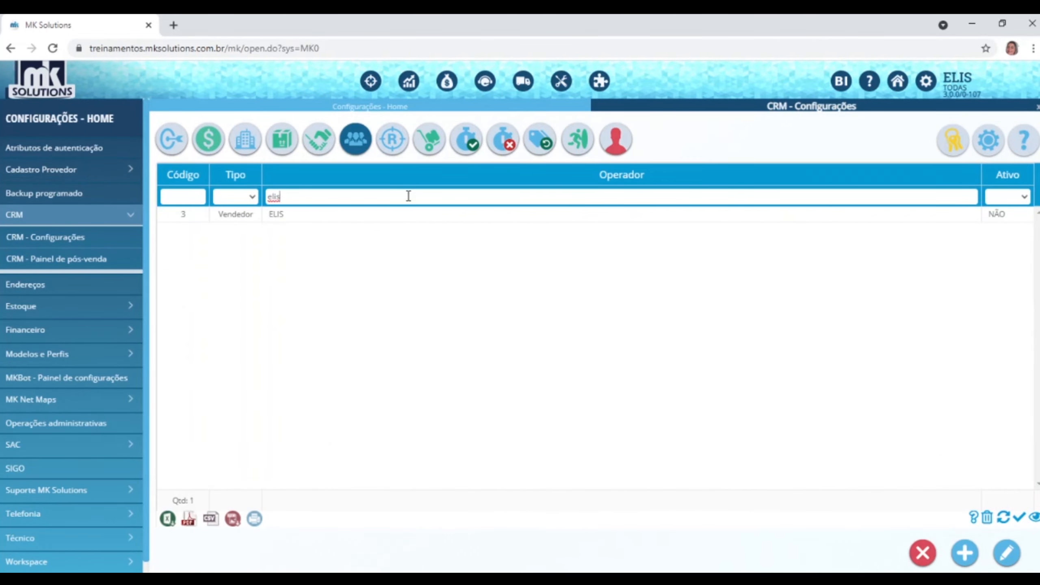
click(403, 217)
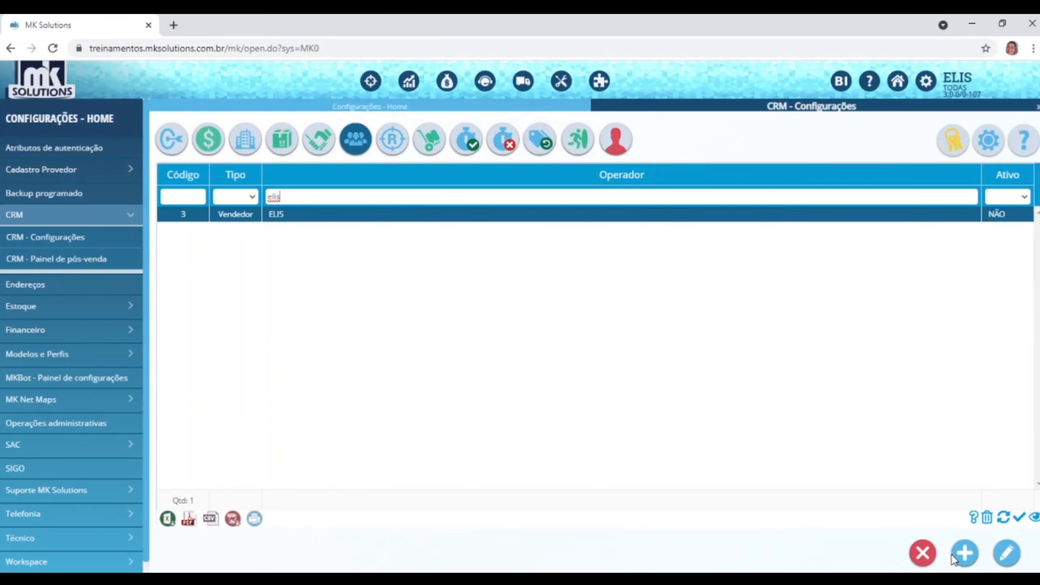
click(1007, 553)
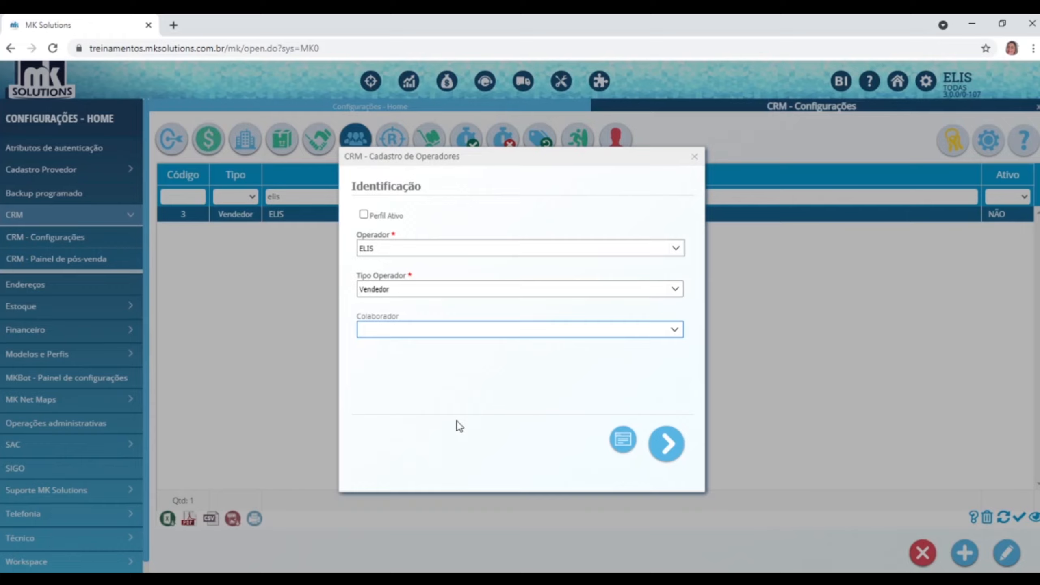
click(695, 156)
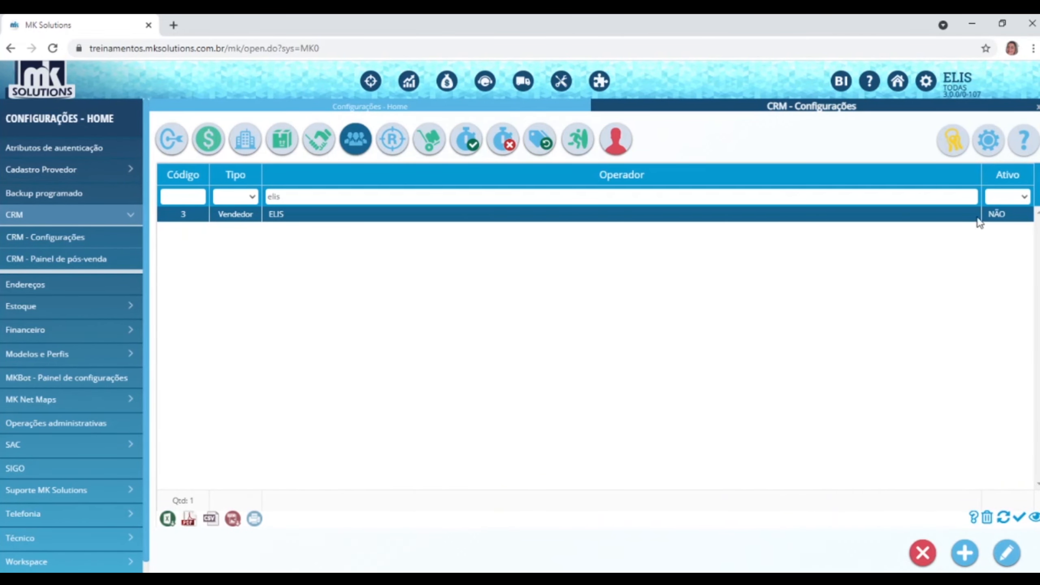
click(1006, 553)
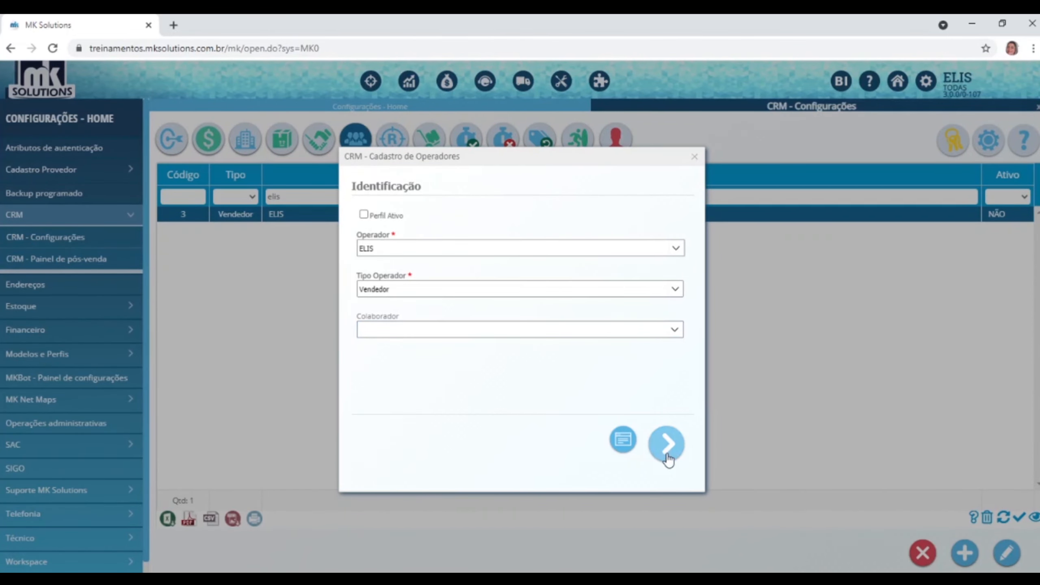
click(667, 456)
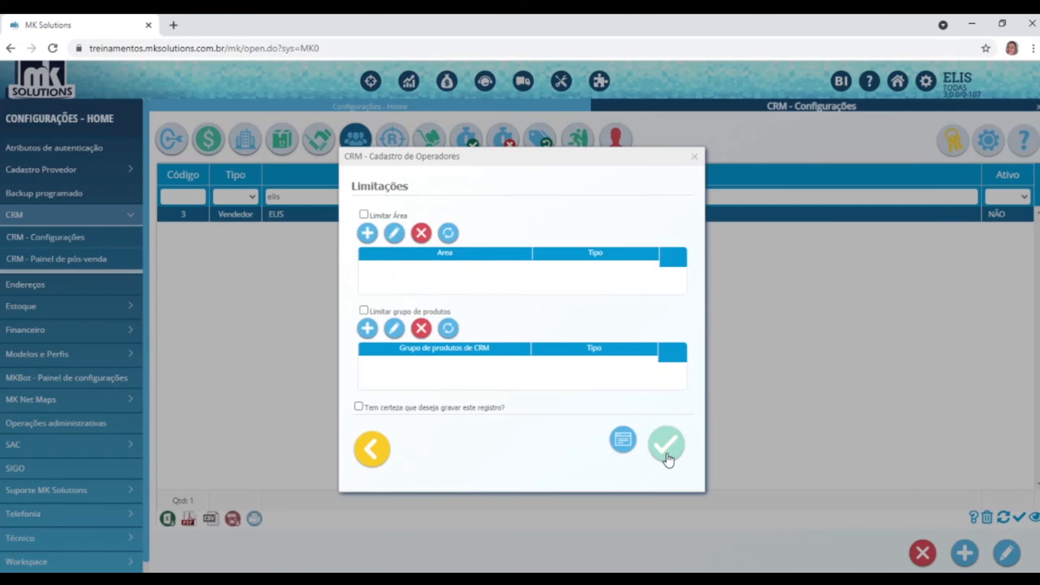
click(694, 156)
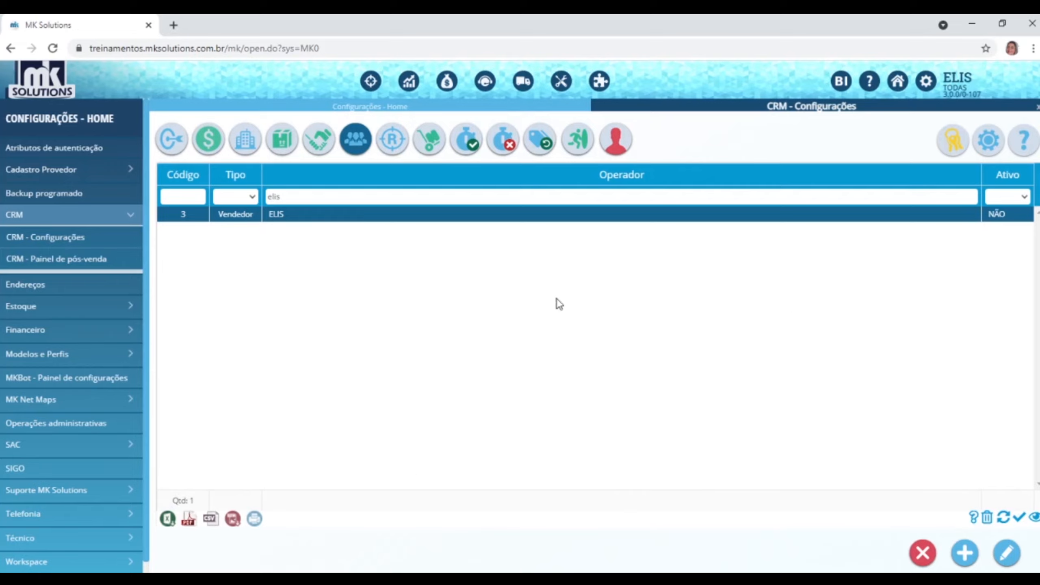
Try registering another operator linked to a collaborator, then cancel the rejected registration.
click(965, 553)
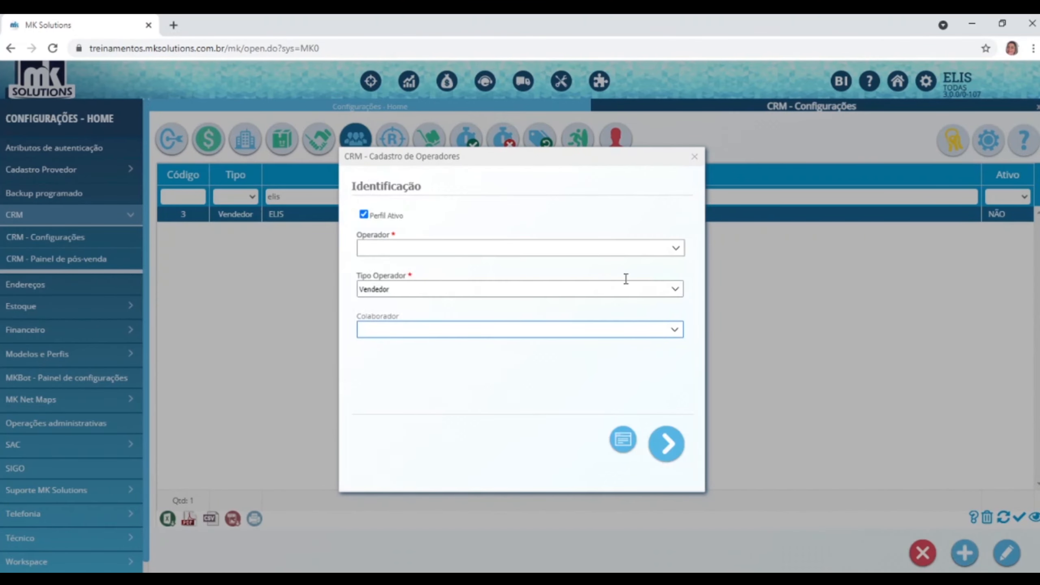
click(676, 248)
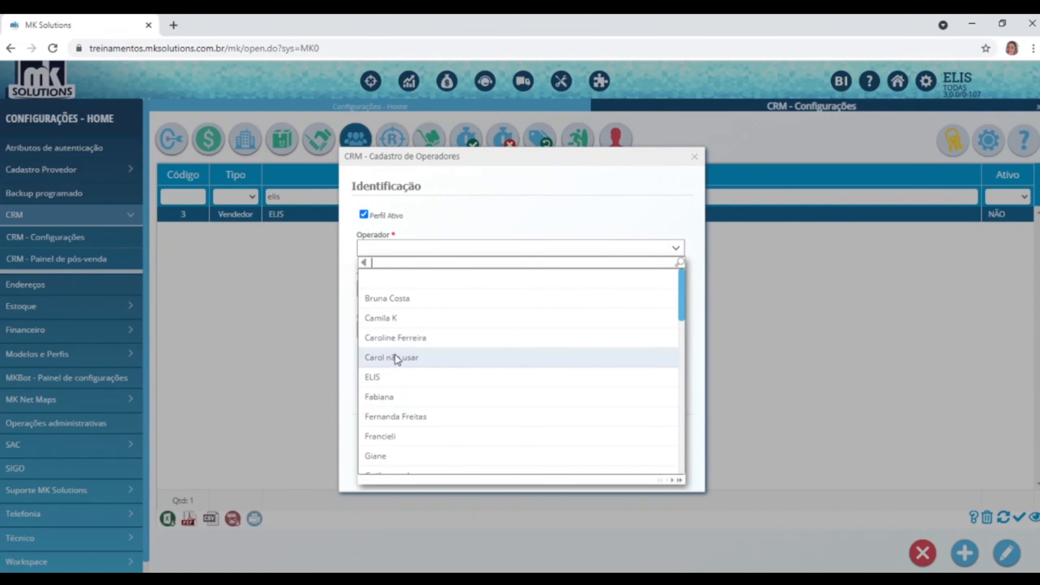
click(392, 319)
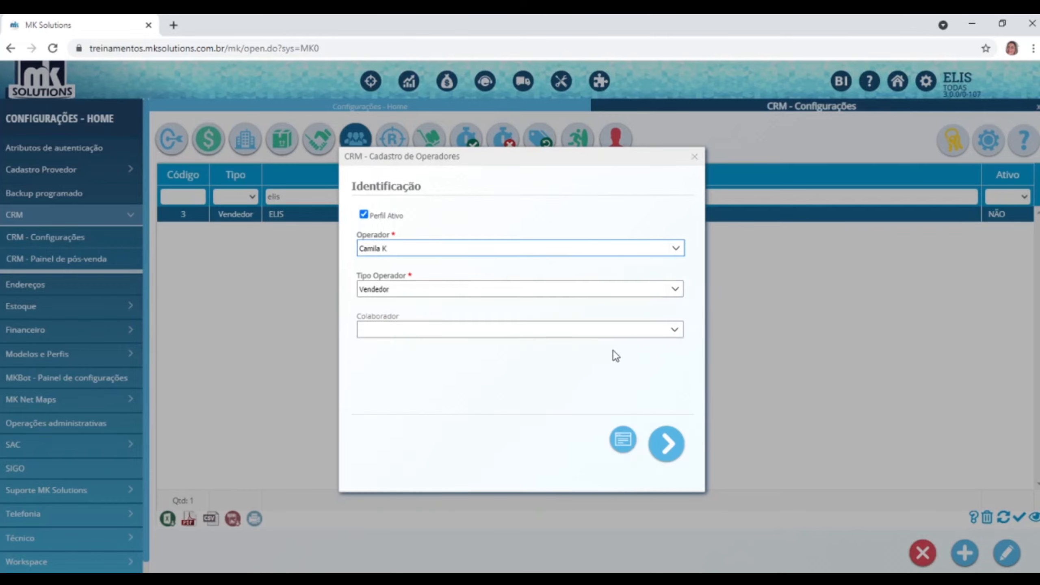
click(681, 334)
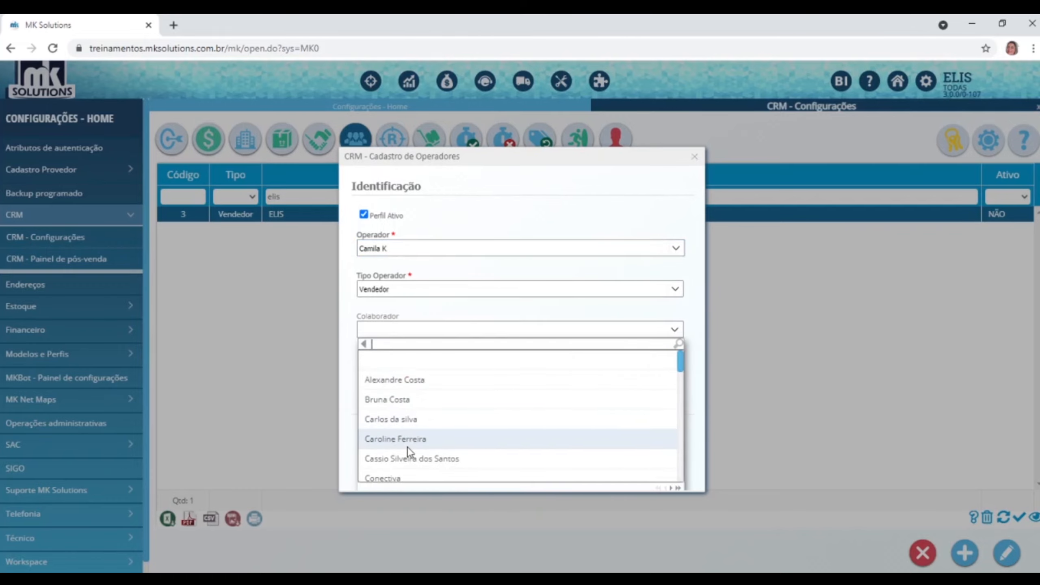
scroll(408, 473, down, 3)
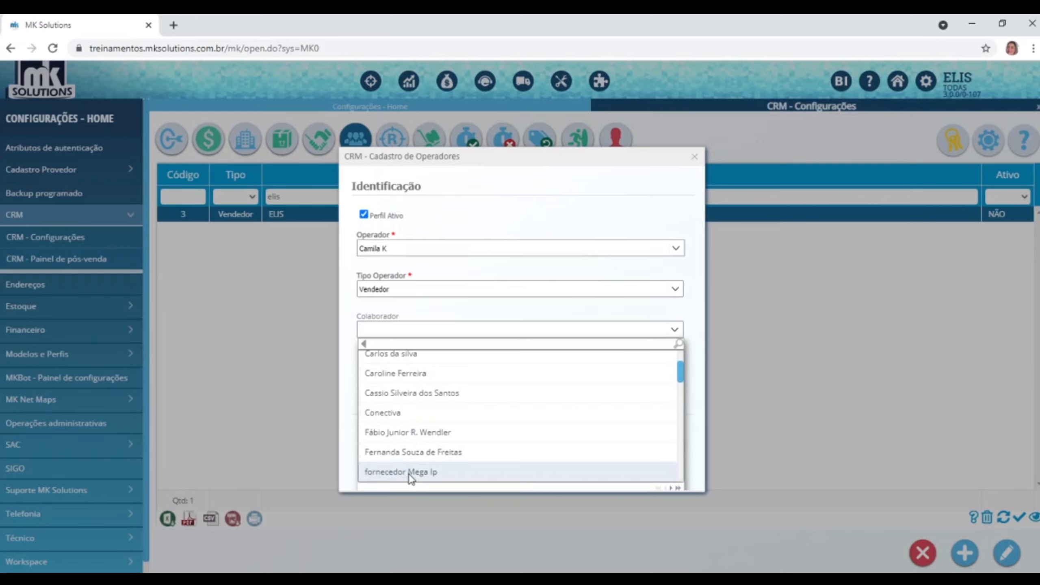
scroll(409, 474, up, 3)
click(393, 439)
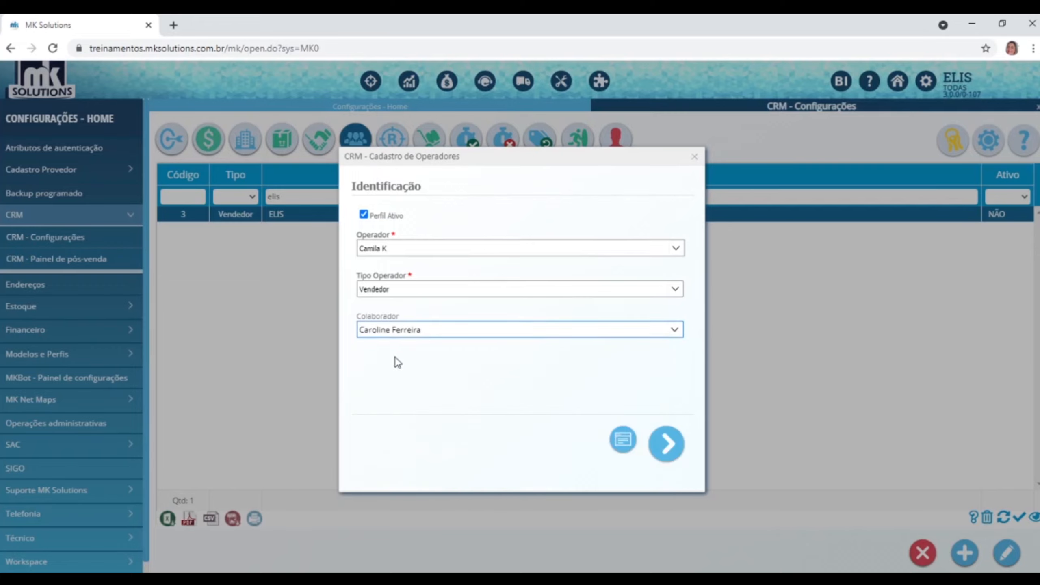
click(671, 453)
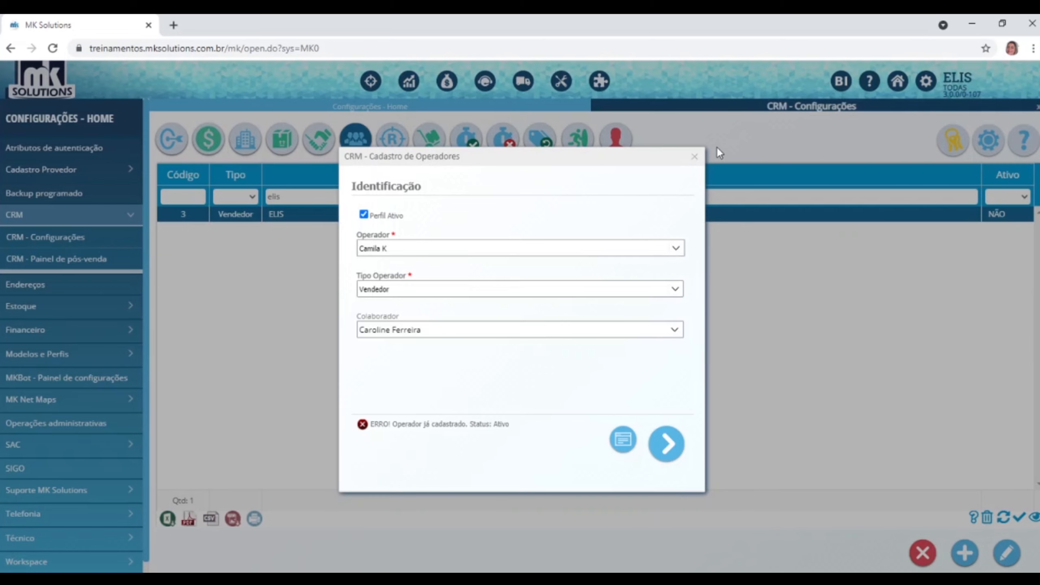
click(694, 157)
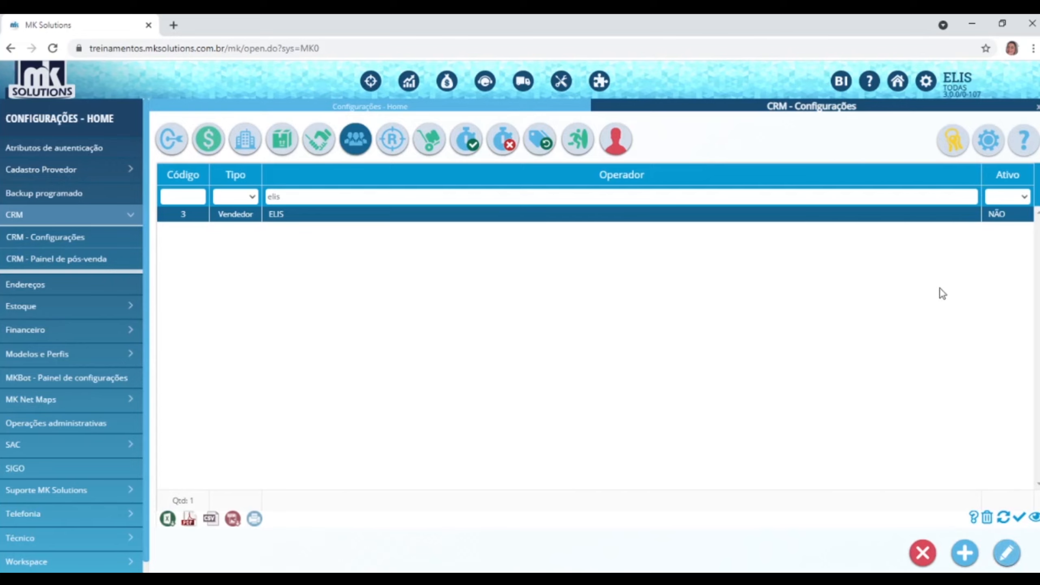
click(1007, 553)
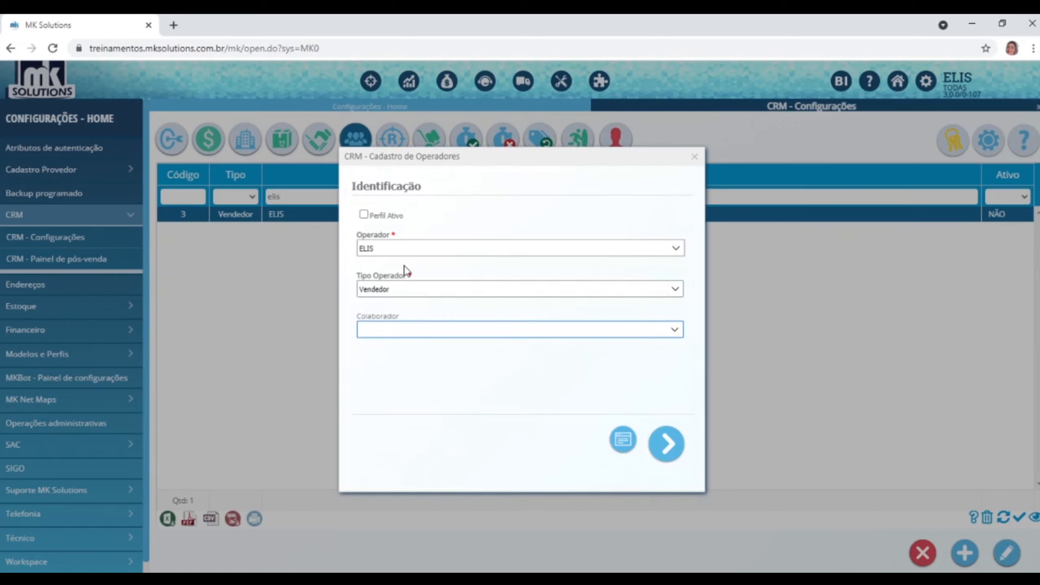
click(659, 445)
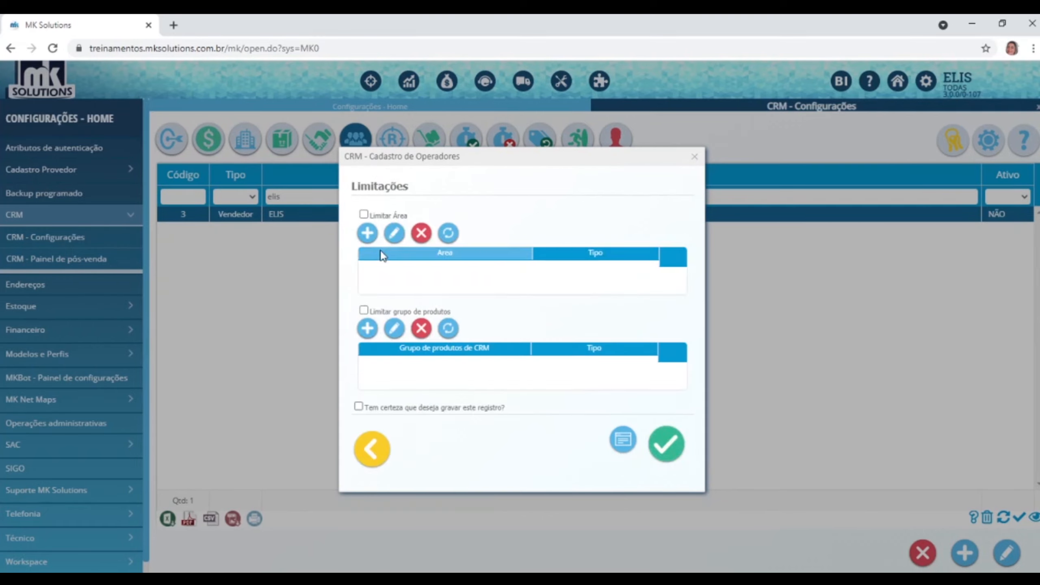
click(363, 215)
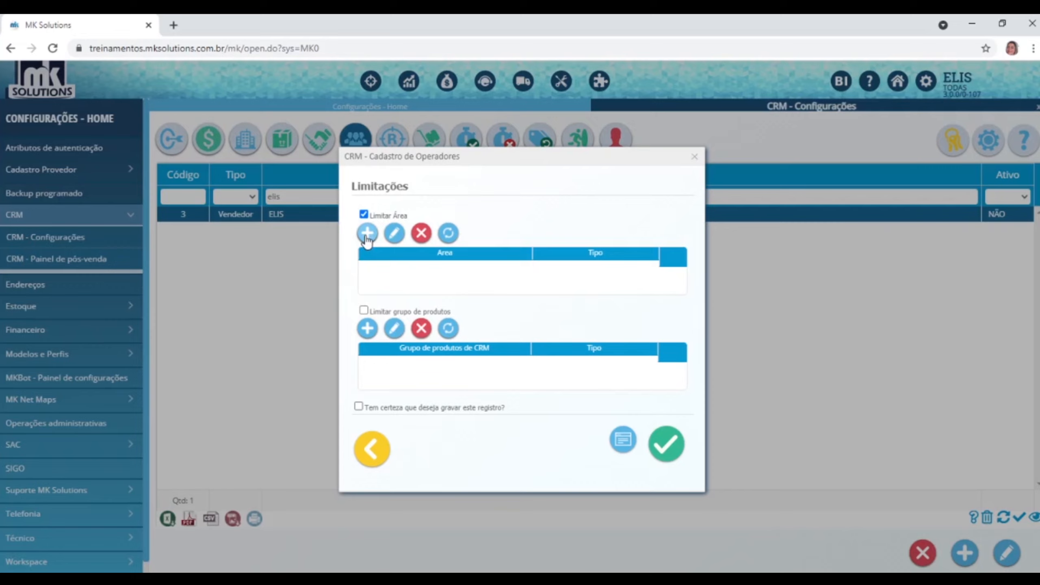
click(368, 234)
click(525, 274)
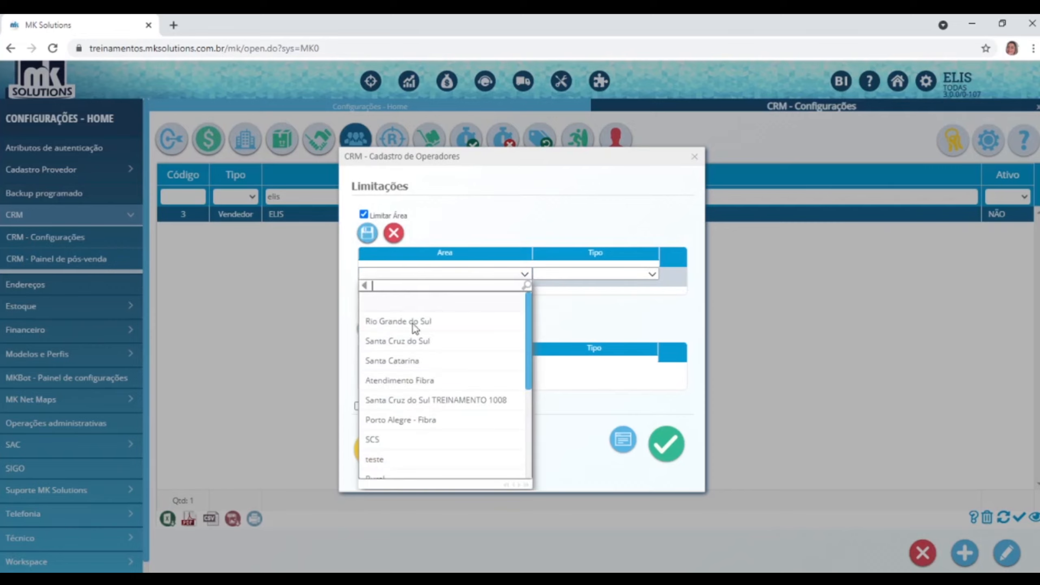
click(389, 322)
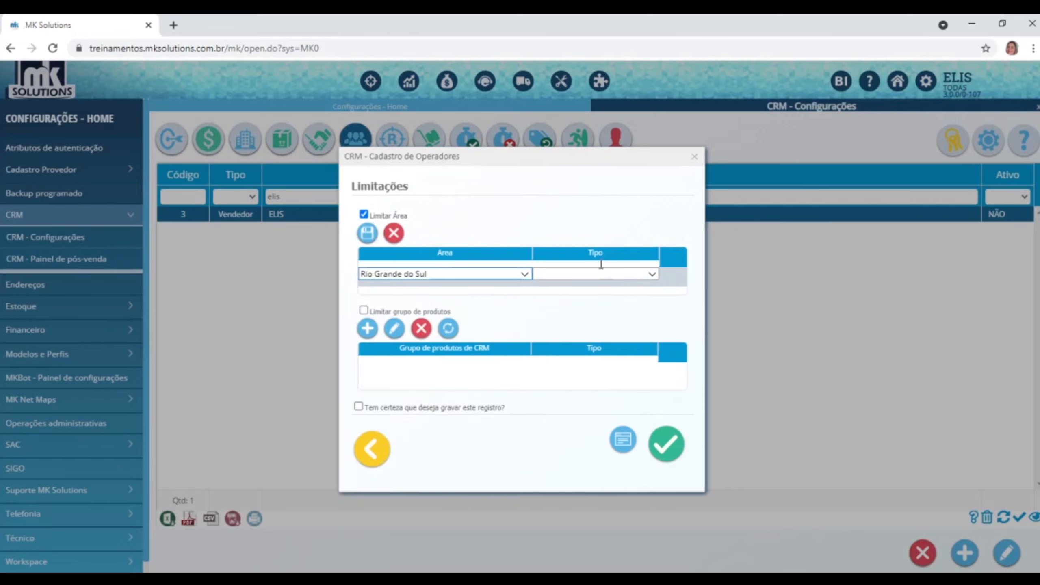
click(653, 276)
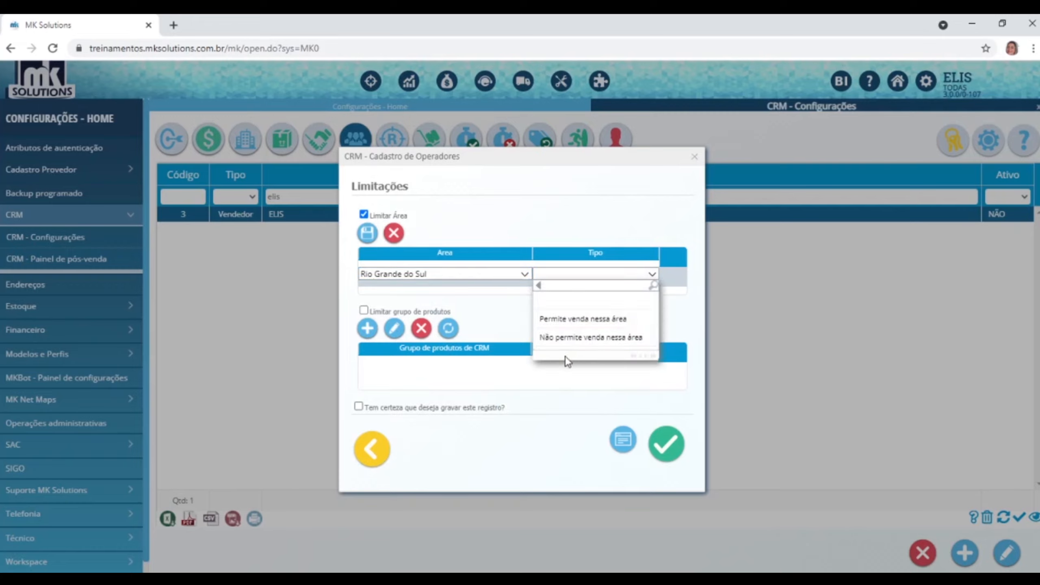
click(564, 339)
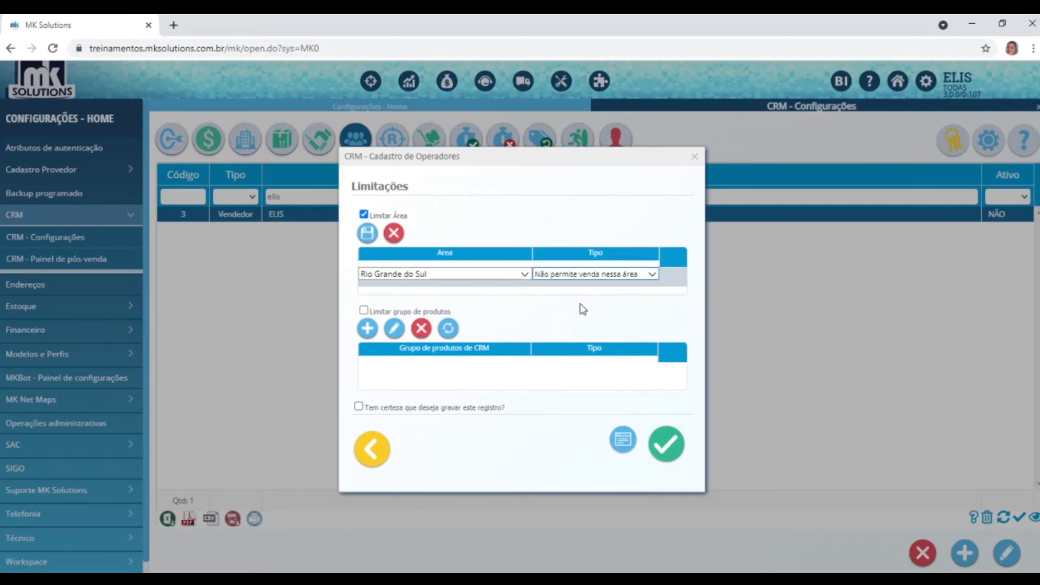
click(363, 215)
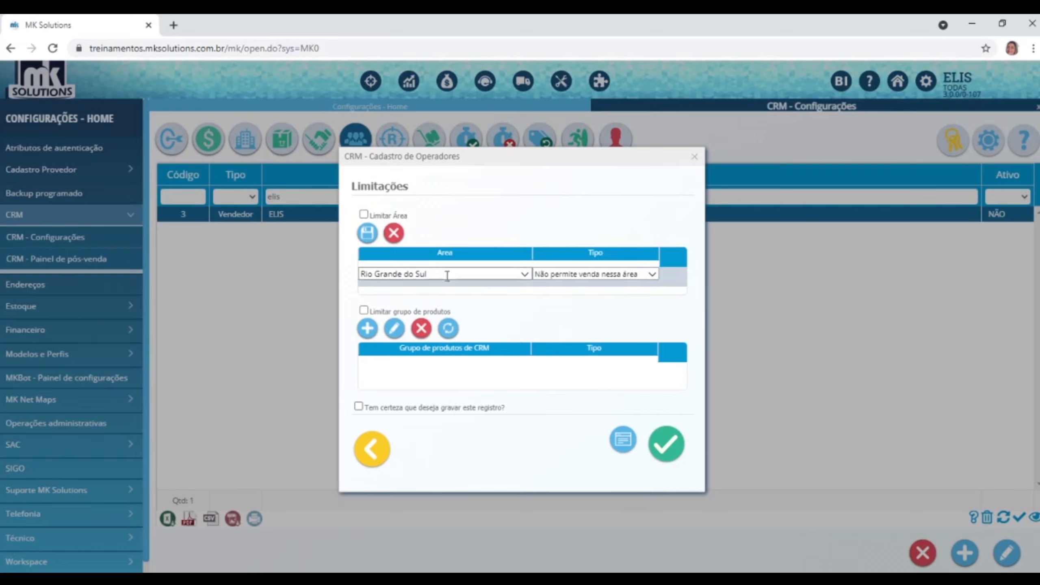
click(394, 233)
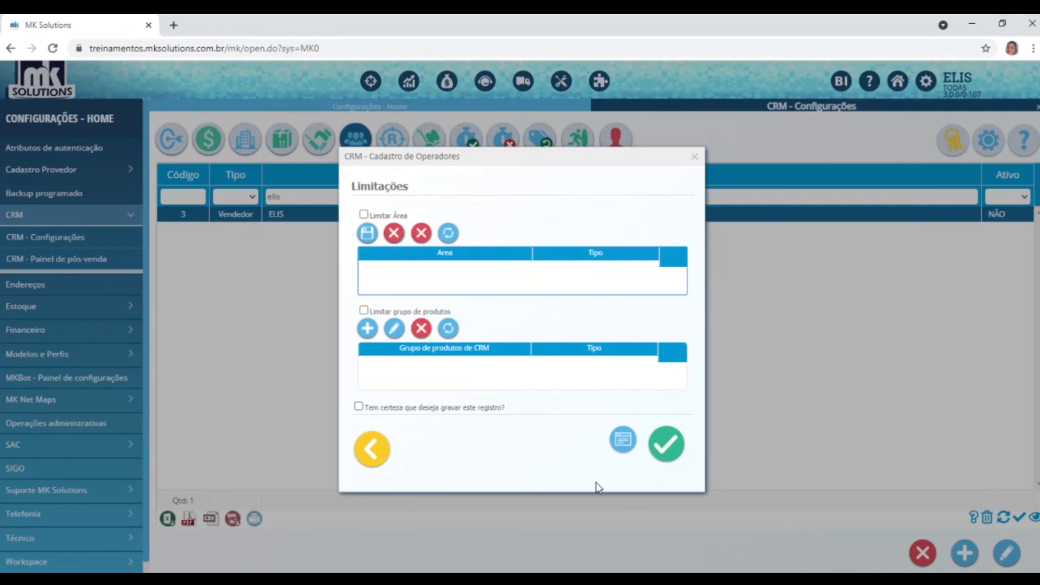
click(364, 309)
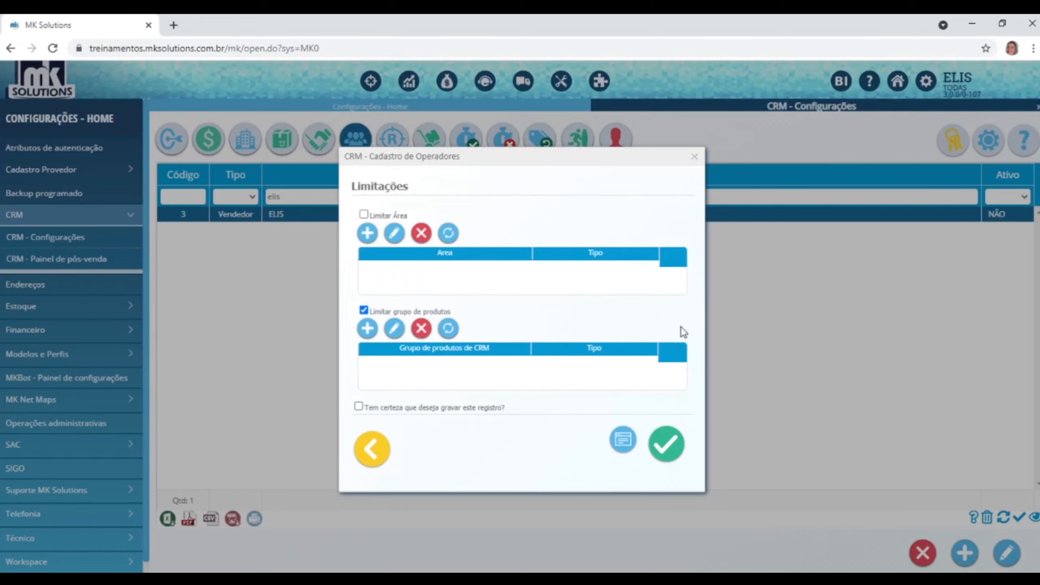
click(695, 157)
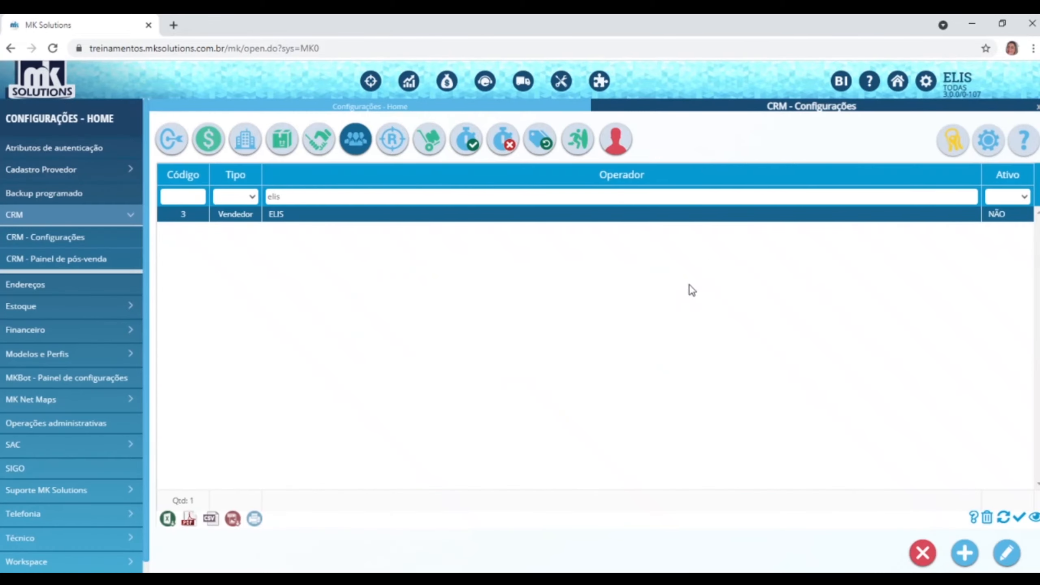
Show the CRM product groups and inspect the Promocional group's products, then close it.
click(283, 139)
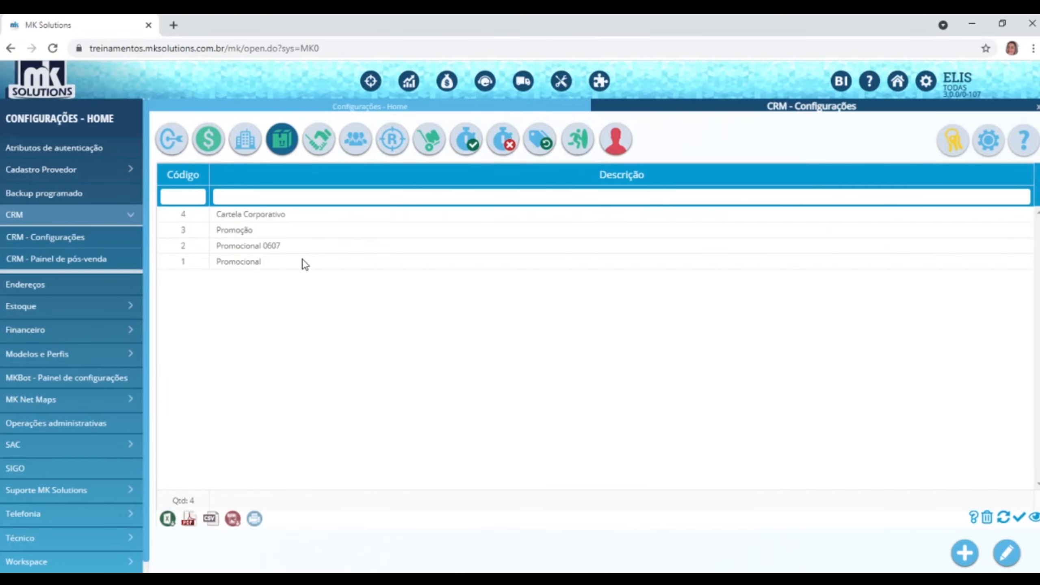
click(304, 263)
click(1014, 565)
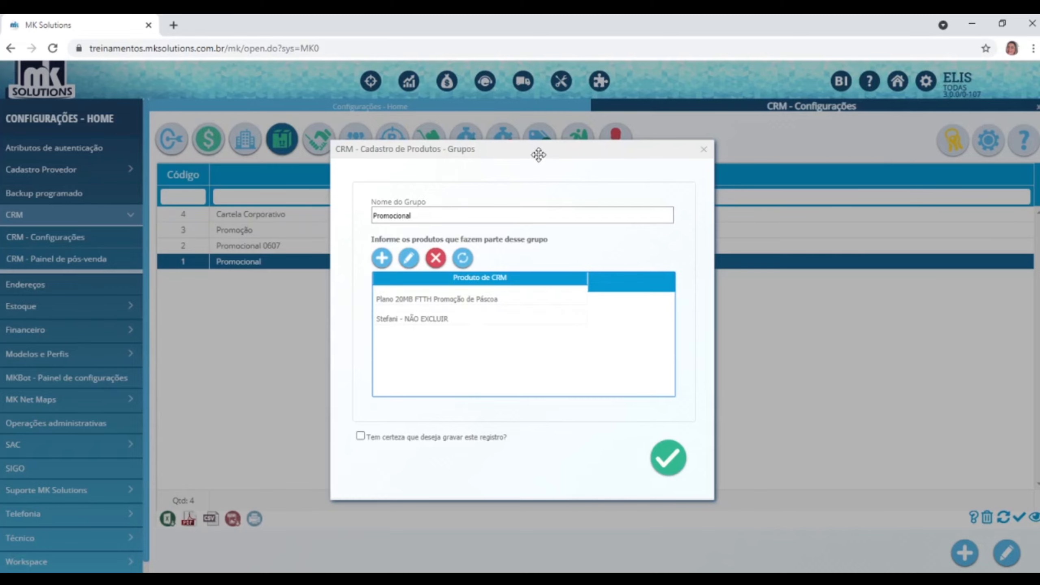
drag(537, 152, 709, 166)
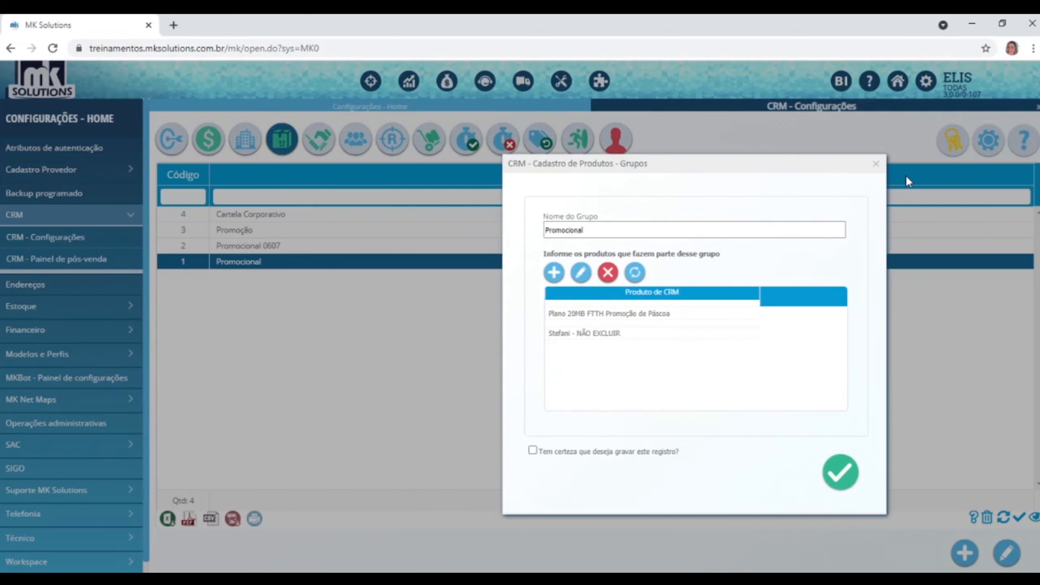
click(876, 164)
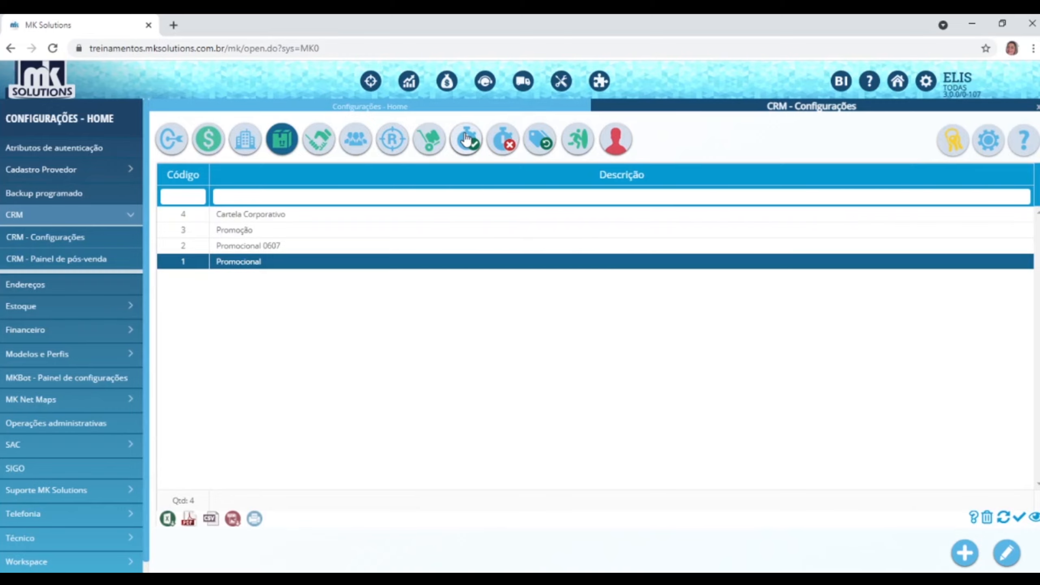
Show the 8 activation profiles and leave a blank new Perfil de Ativação form open.
click(466, 139)
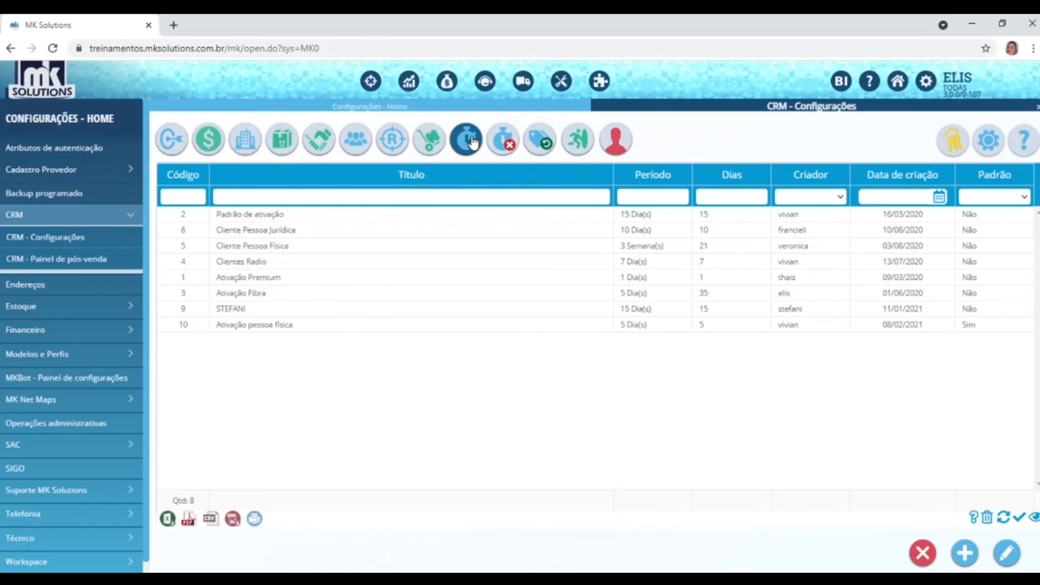
click(967, 554)
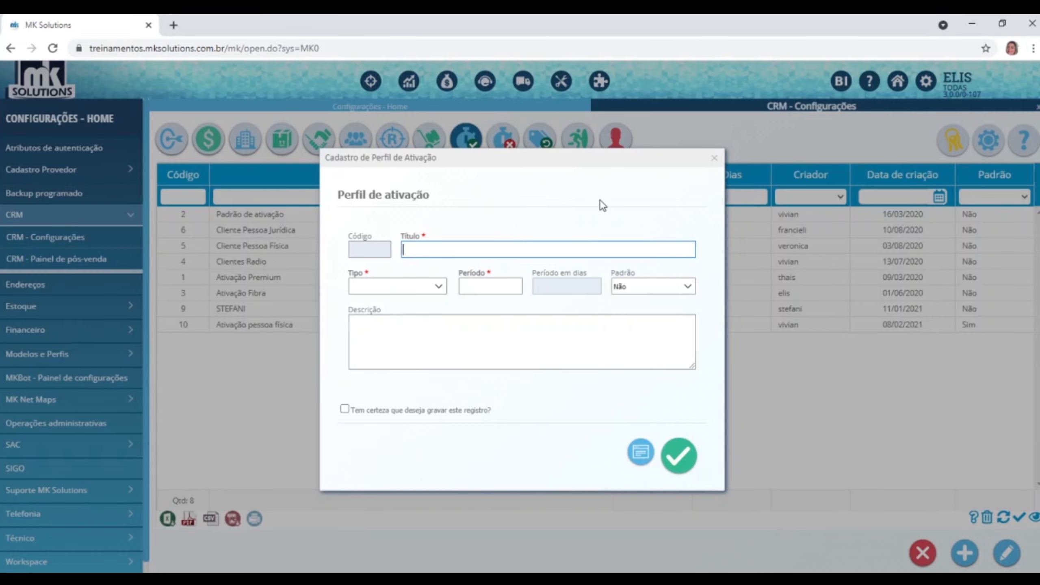
click(715, 157)
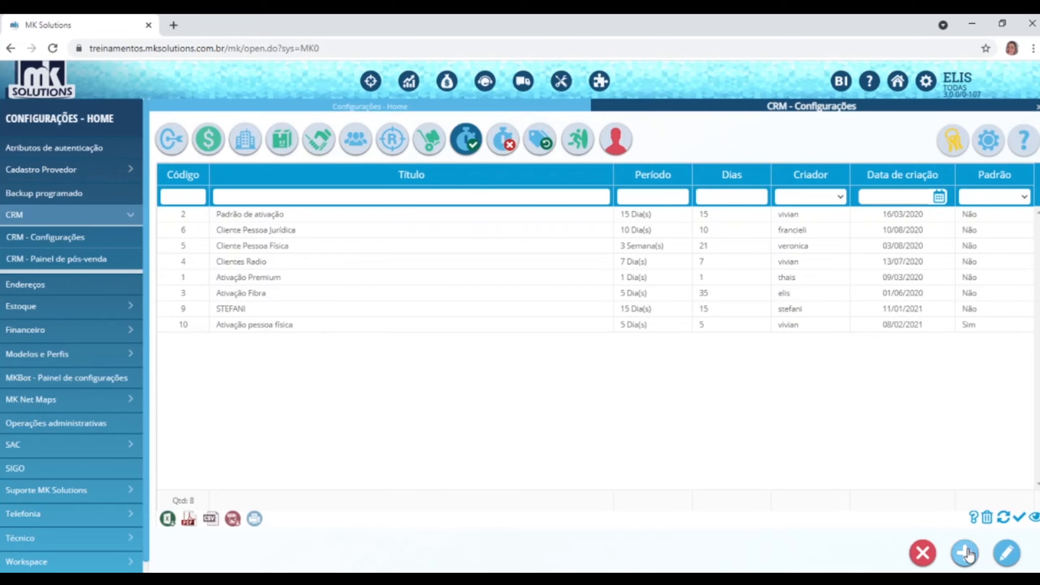
click(965, 554)
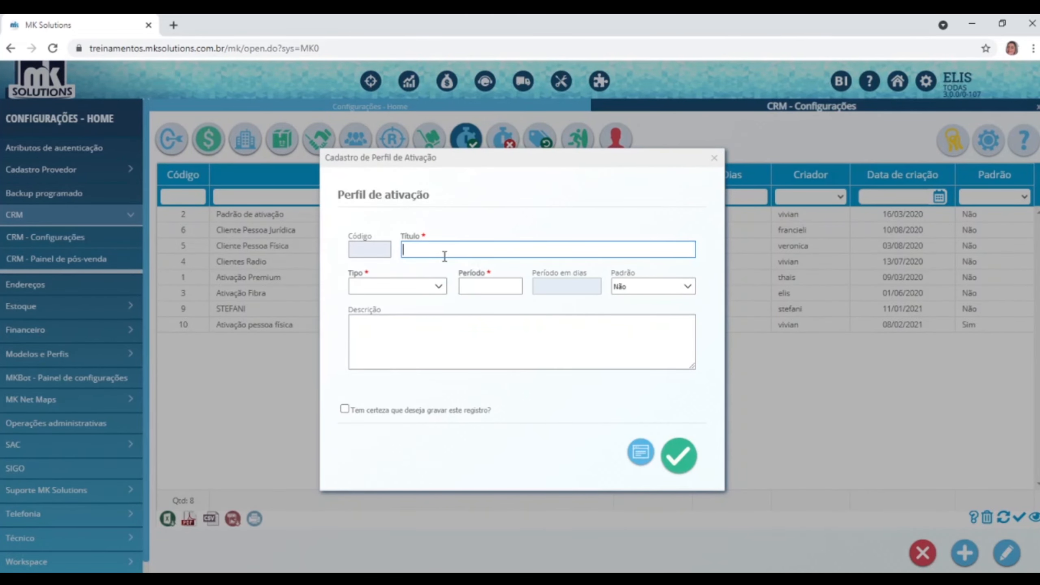
text(Ativação Fibra)
click(438, 286)
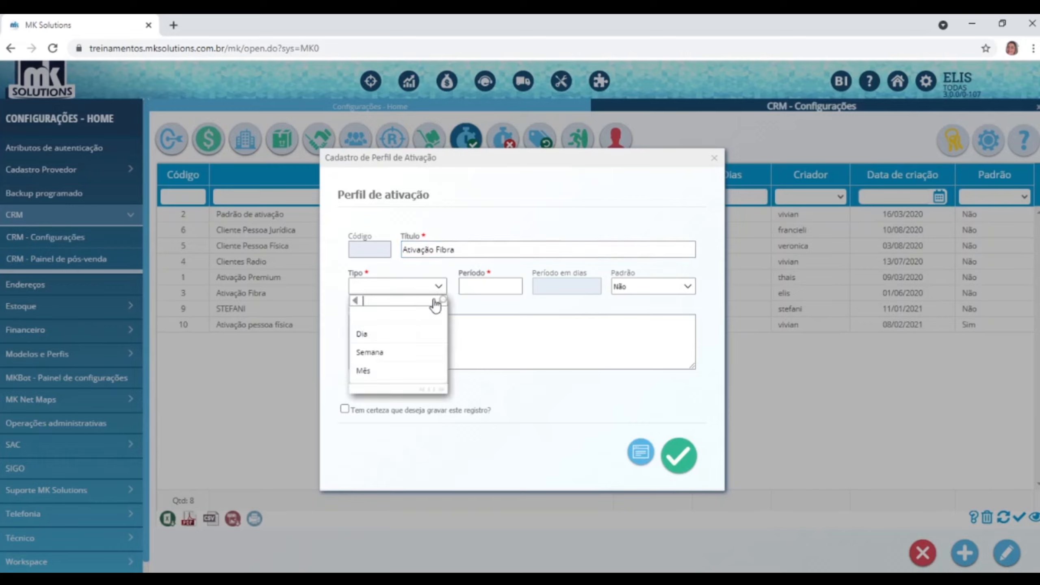
click(360, 352)
click(483, 289)
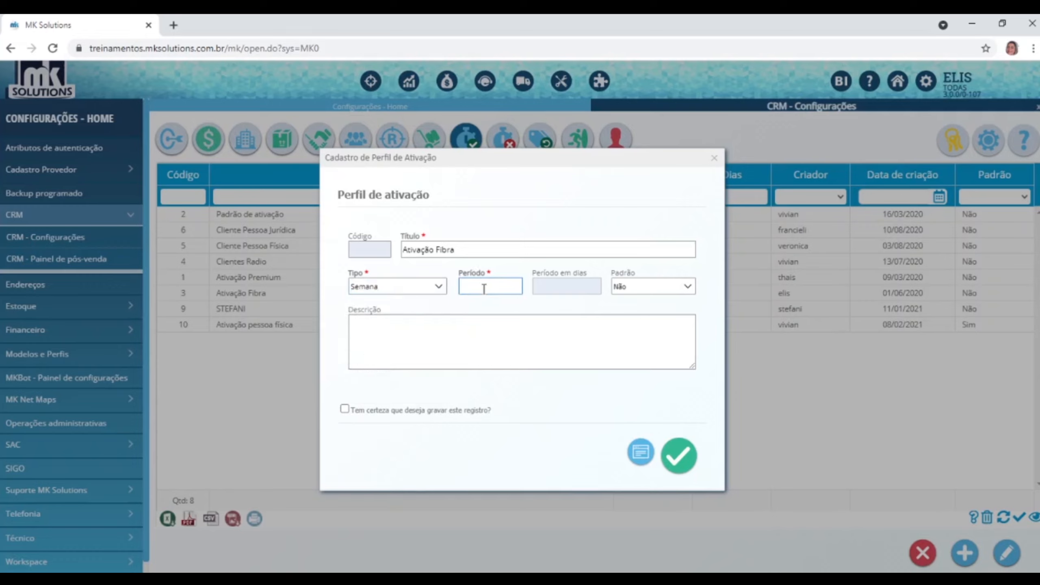
text(2)
click(492, 299)
click(714, 158)
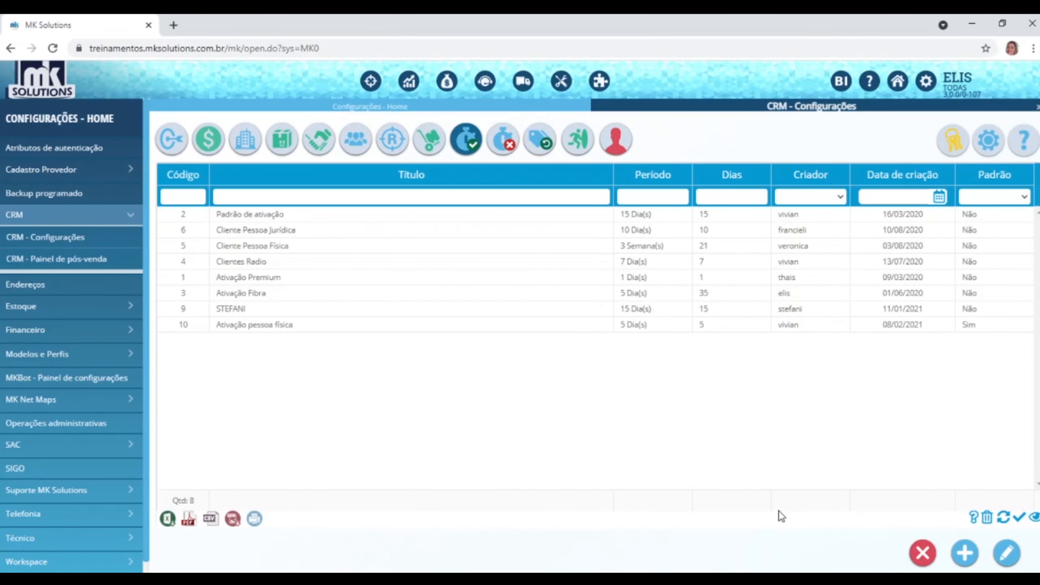
Review the Cancelamento Fibra cancellation profile, keeping its period unit as Semana, without saving changes.
click(504, 141)
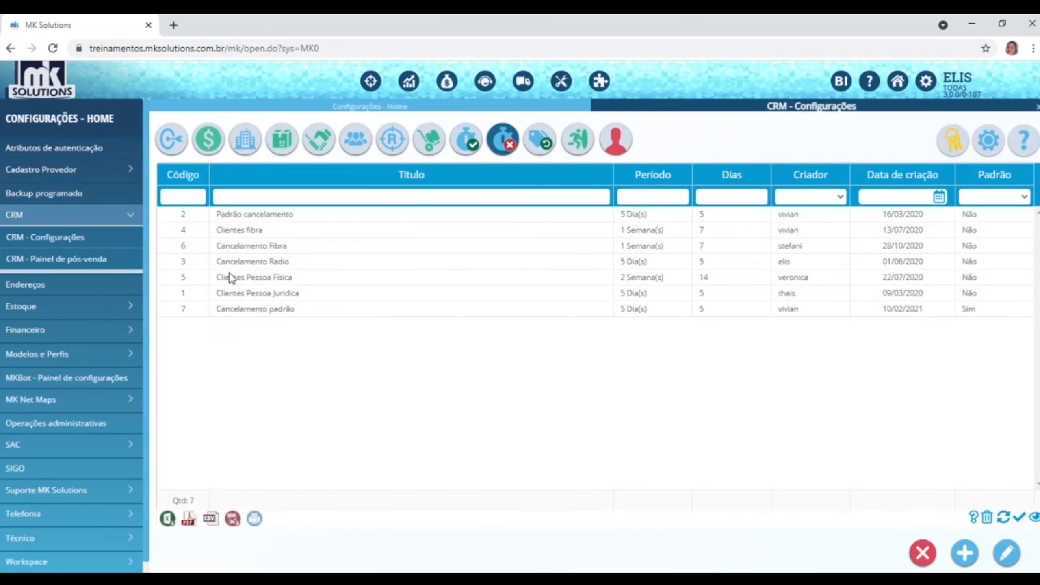
click(282, 246)
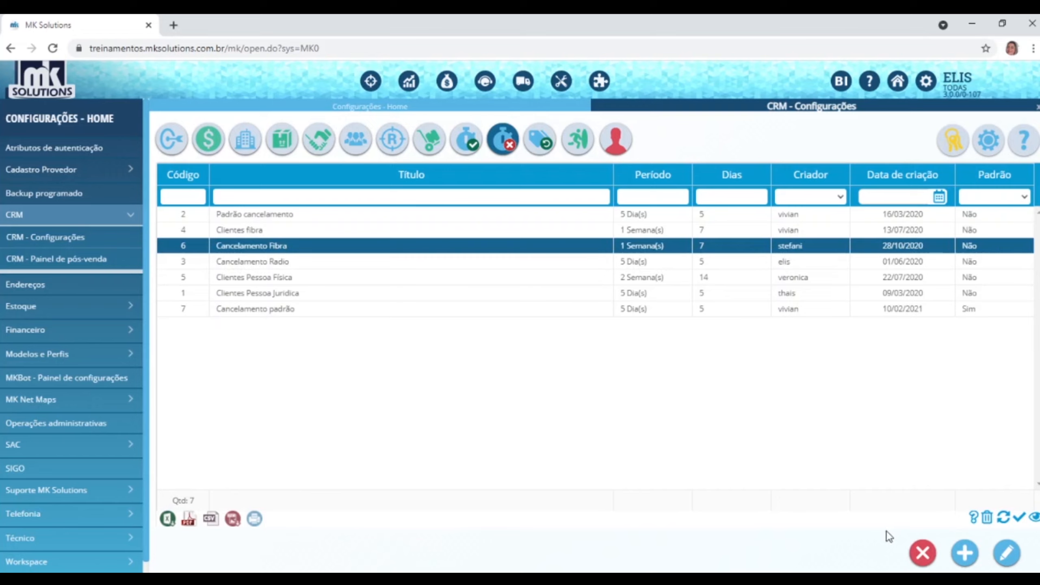
click(1006, 558)
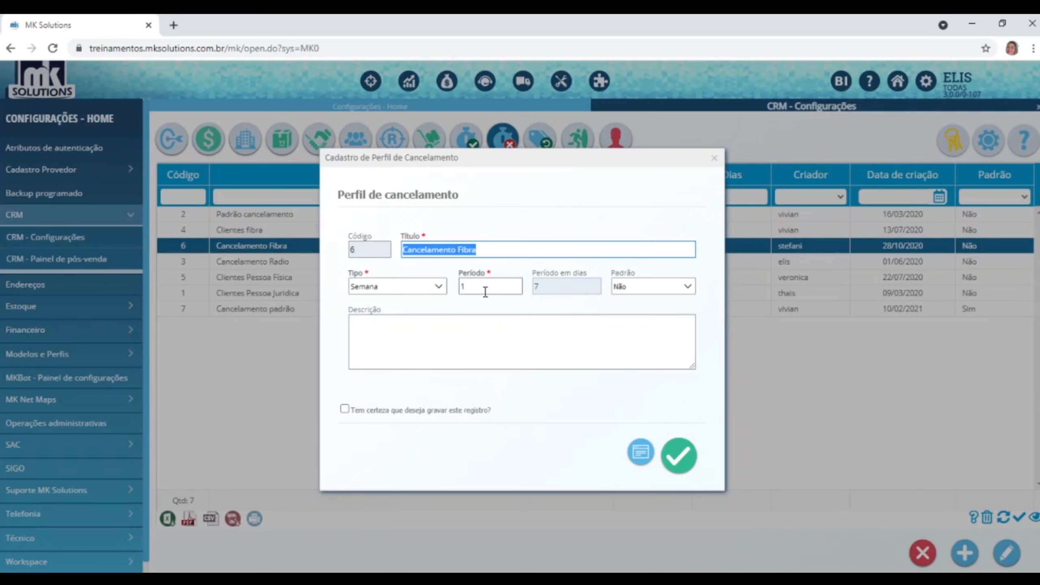
click(437, 291)
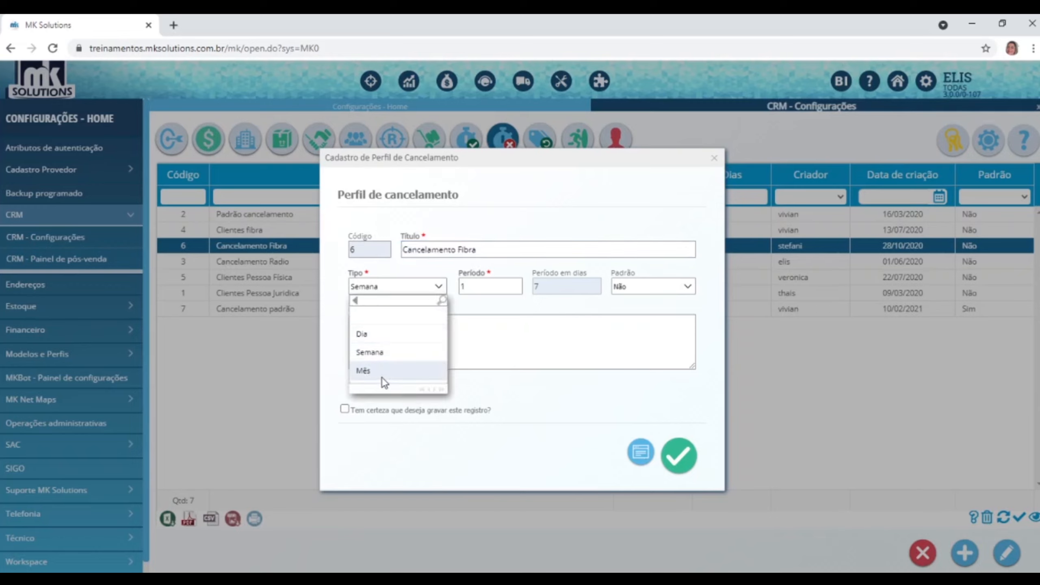
click(488, 286)
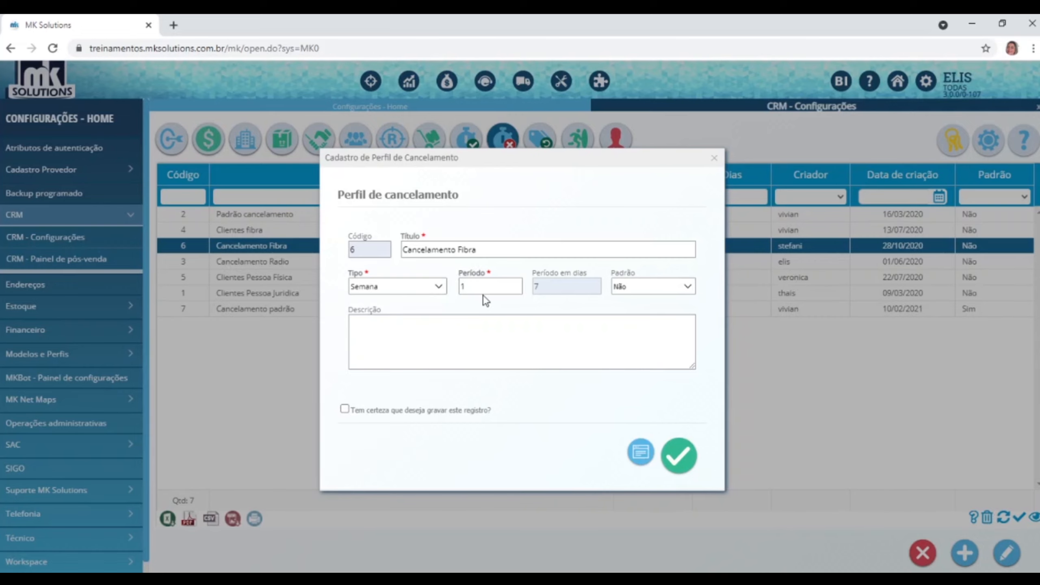
click(714, 158)
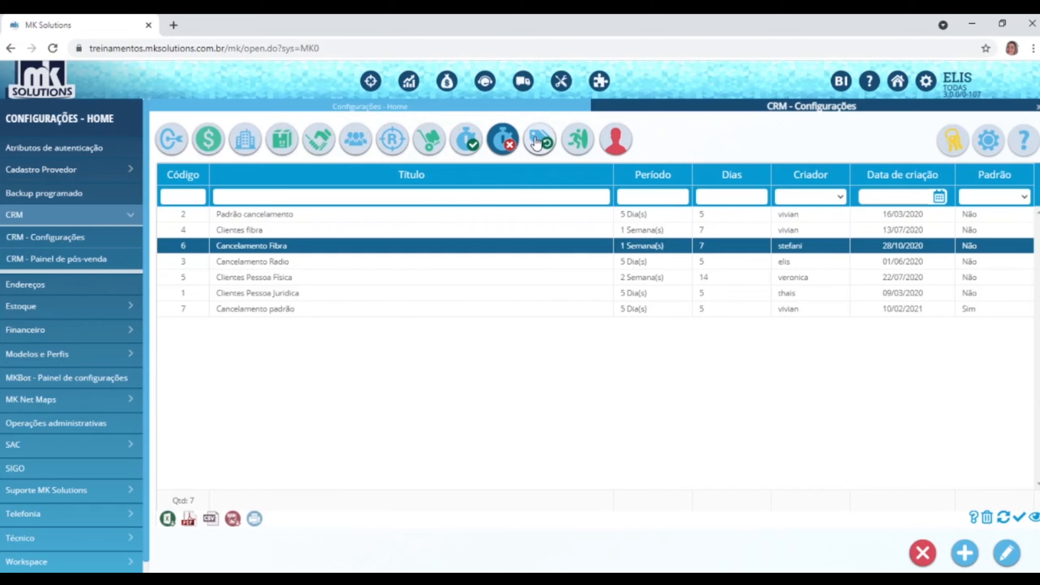
Abandon a new cancellation reversal classification unsaved, then show the 19 lead origins.
click(536, 142)
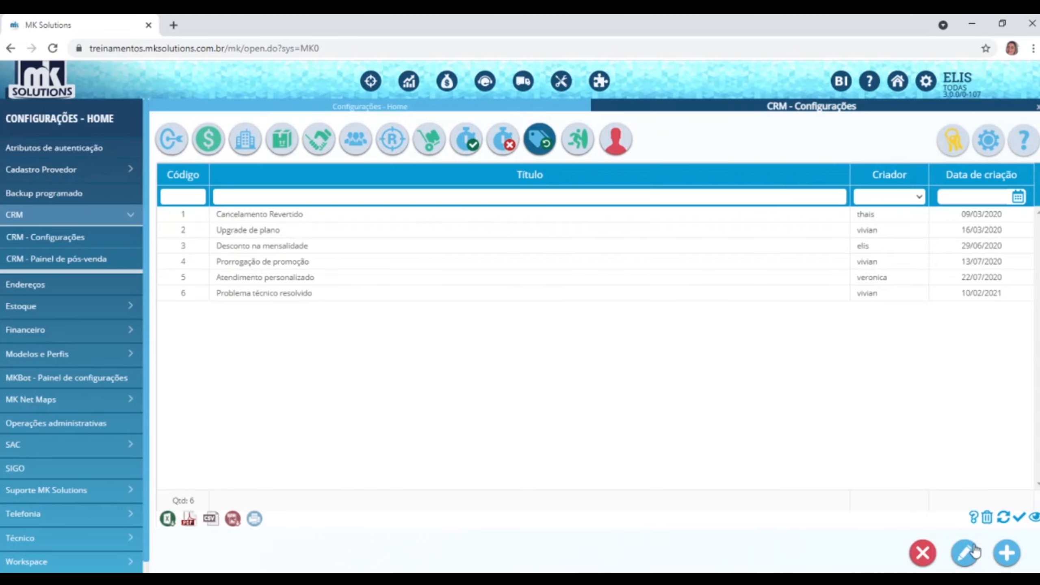
click(1017, 562)
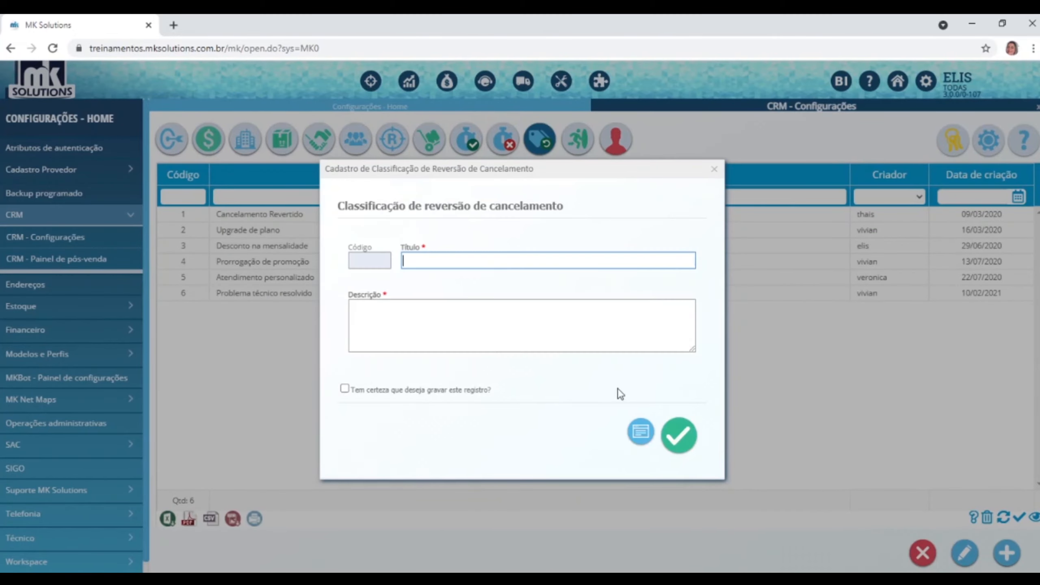
click(408, 333)
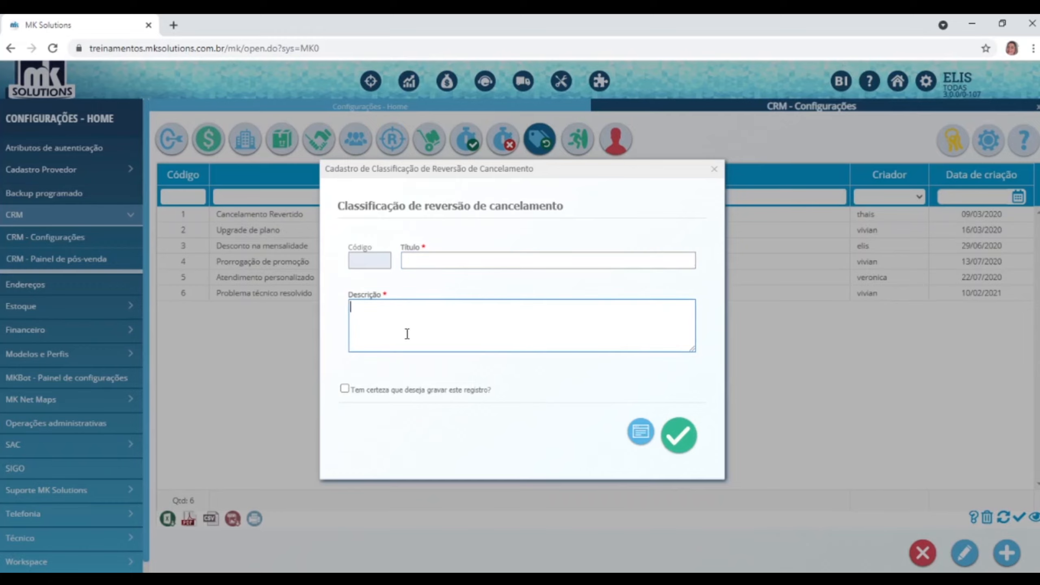
click(713, 170)
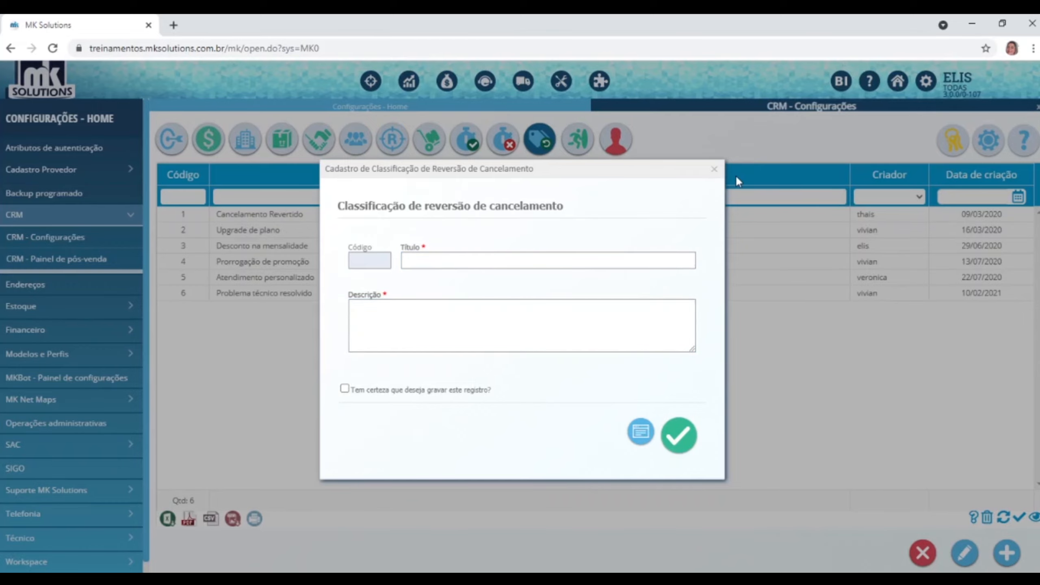
click(714, 169)
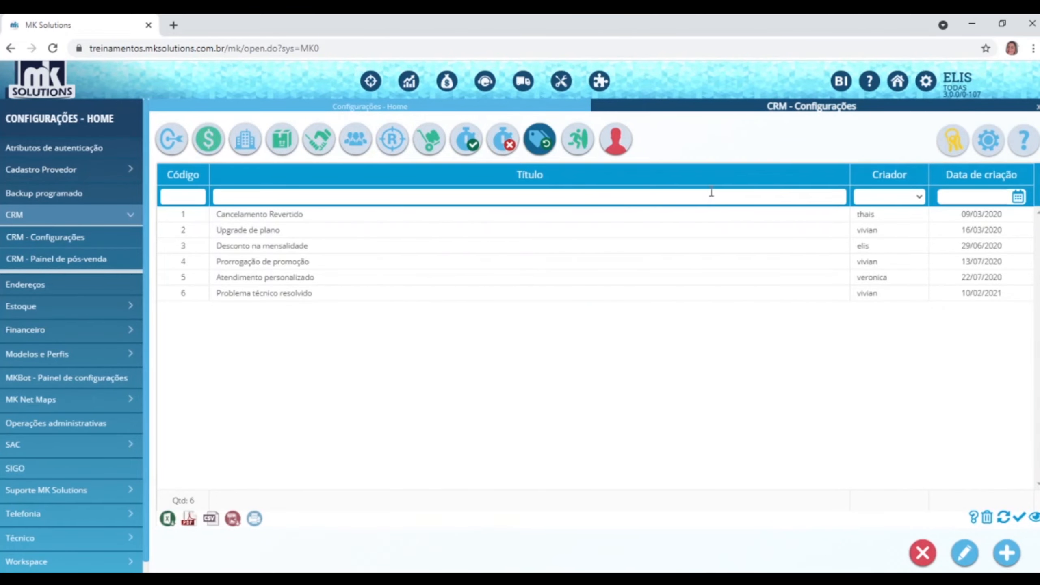
click(581, 143)
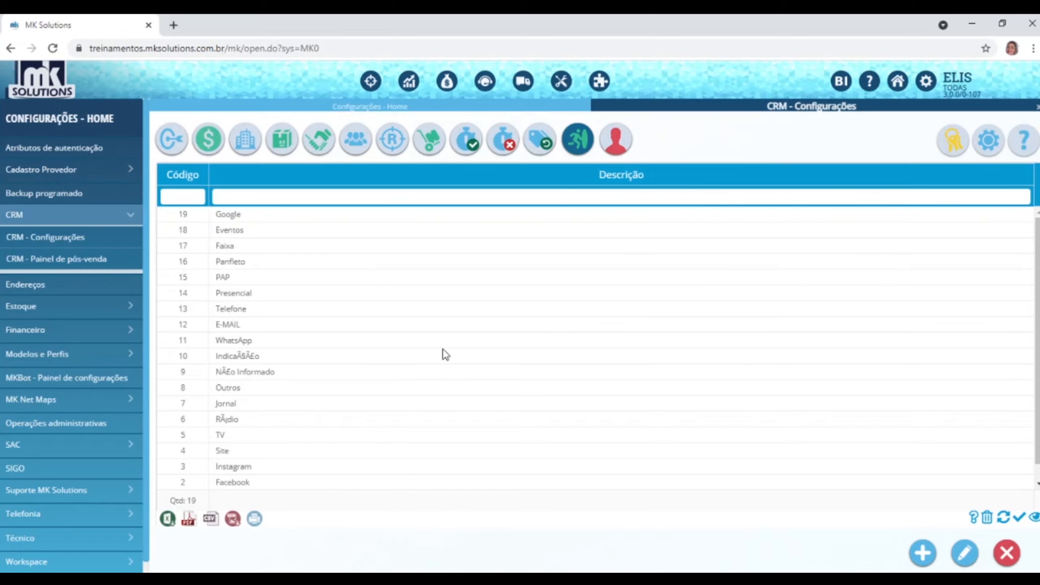
scroll(339, 358, down, 1)
scroll(339, 357, up, 1)
scroll(339, 358, down, 1)
scroll(339, 357, up, 1)
click(922, 554)
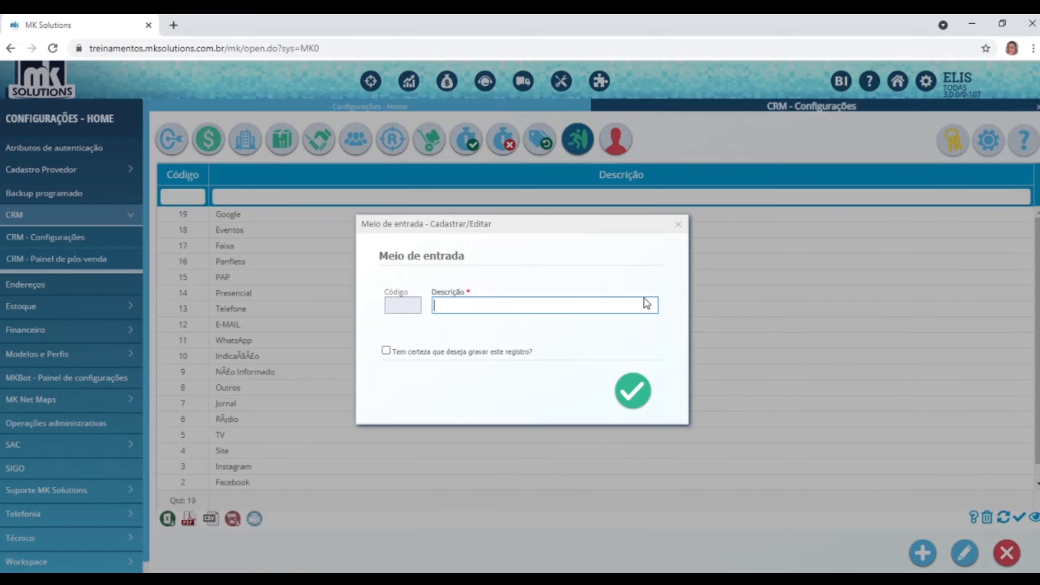
click(678, 227)
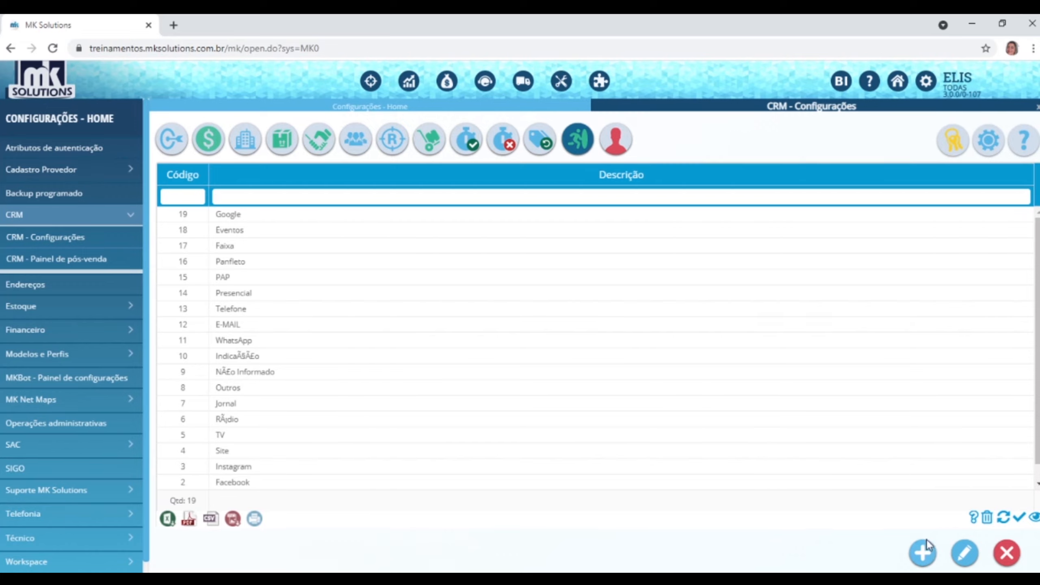
click(924, 552)
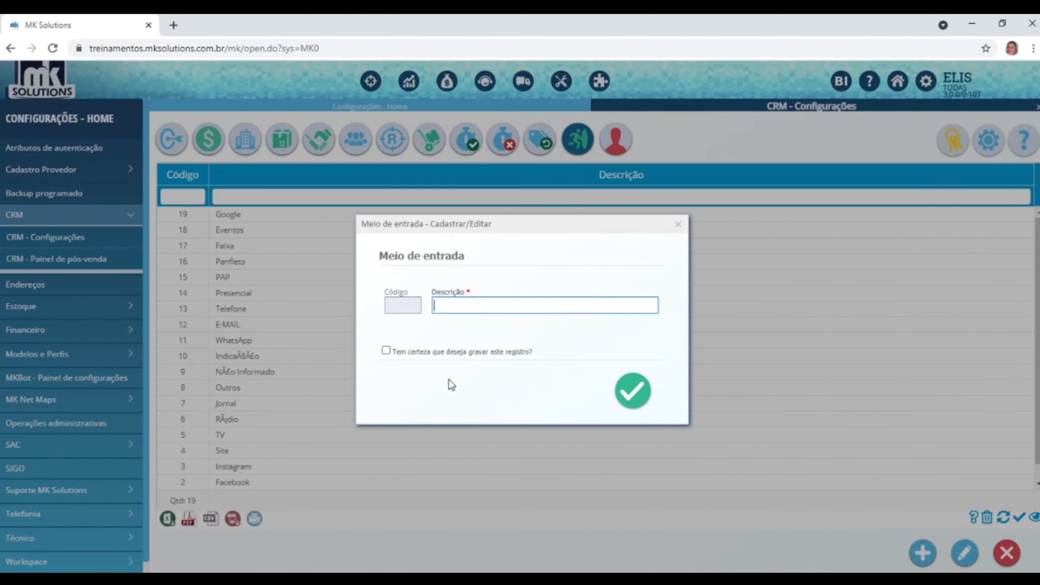
click(679, 224)
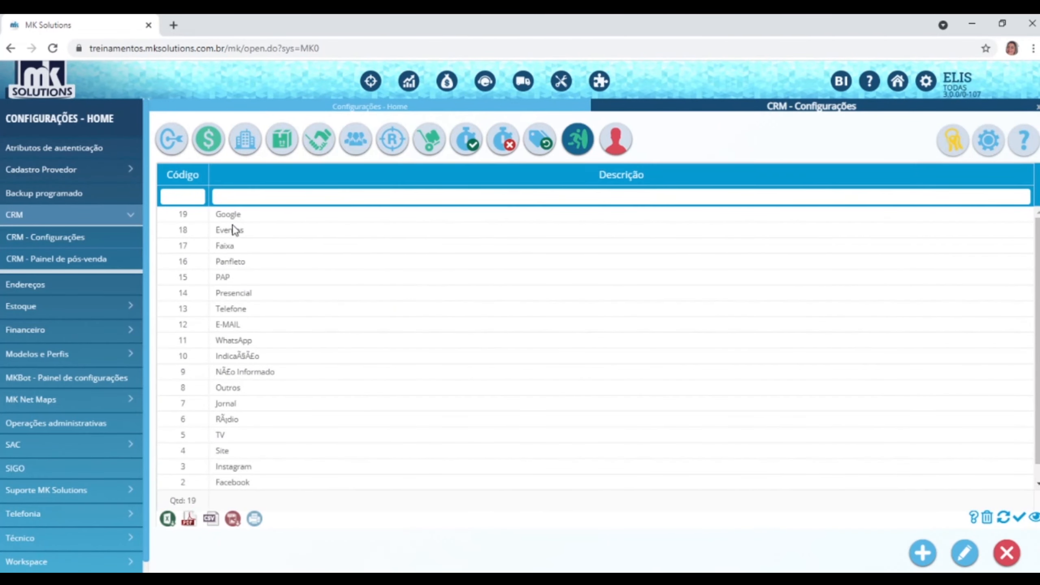
scroll(271, 328, down, 1)
scroll(296, 424, up, 1)
Browse the 21 non-viability reasons and check the reason types in a new form, unsaved.
click(610, 145)
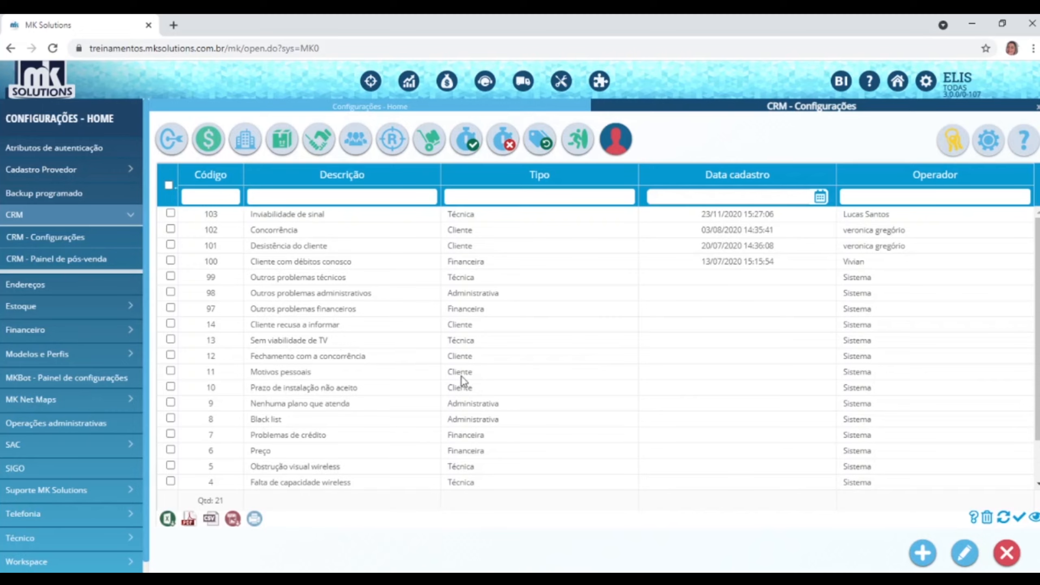
click(274, 420)
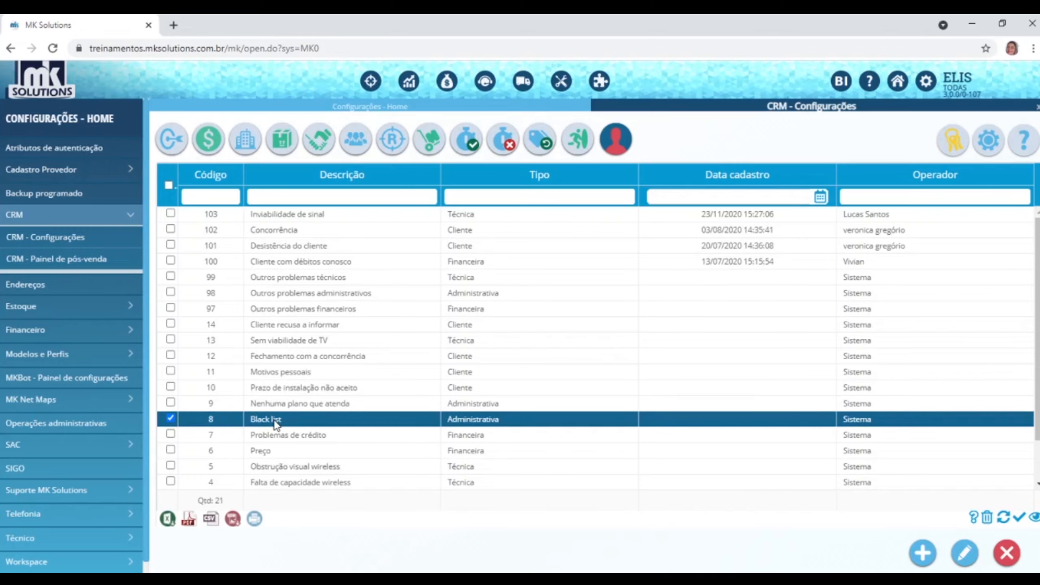
click(280, 236)
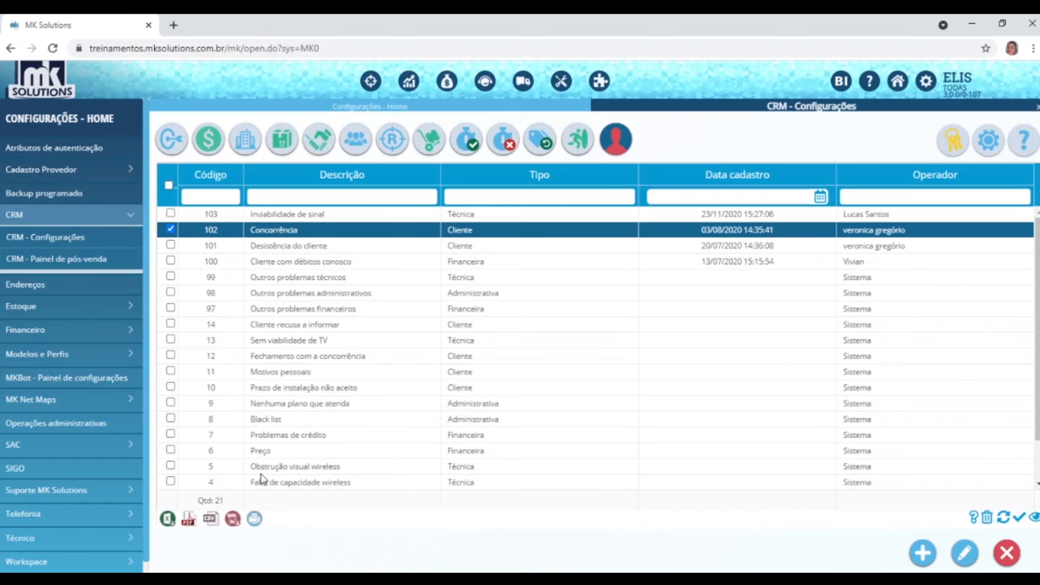
click(274, 456)
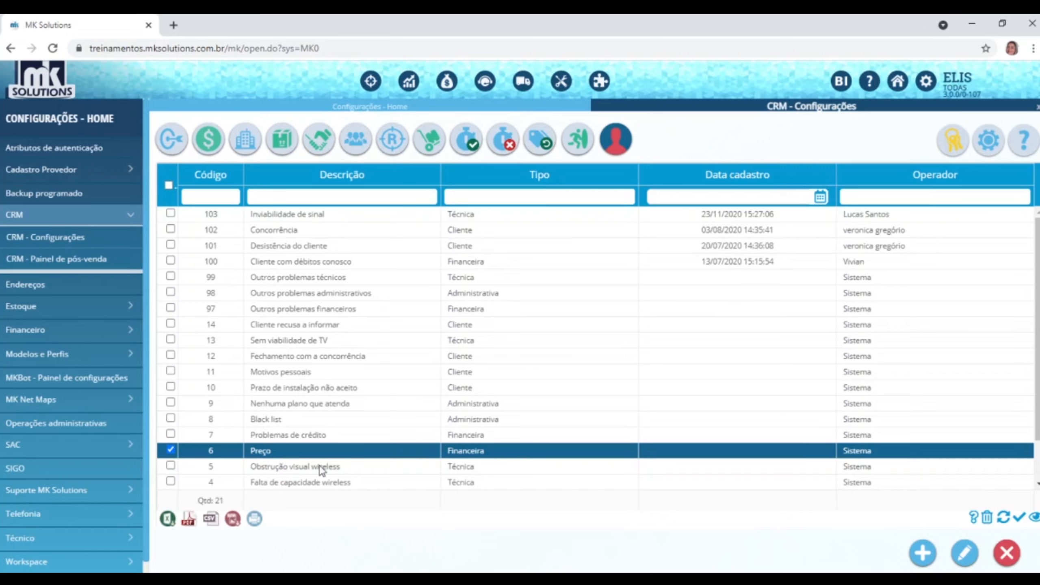
click(310, 435)
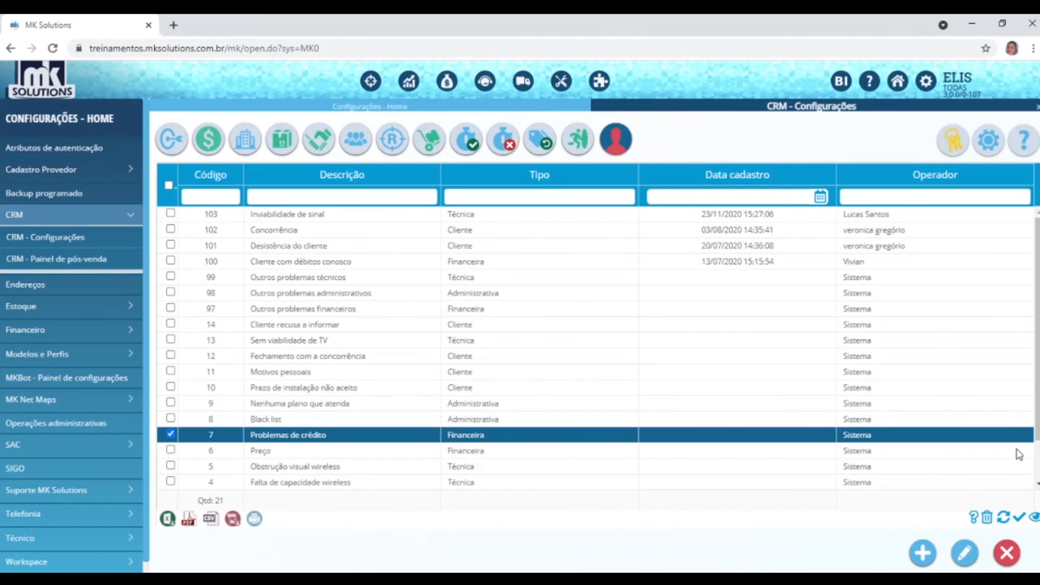
click(919, 557)
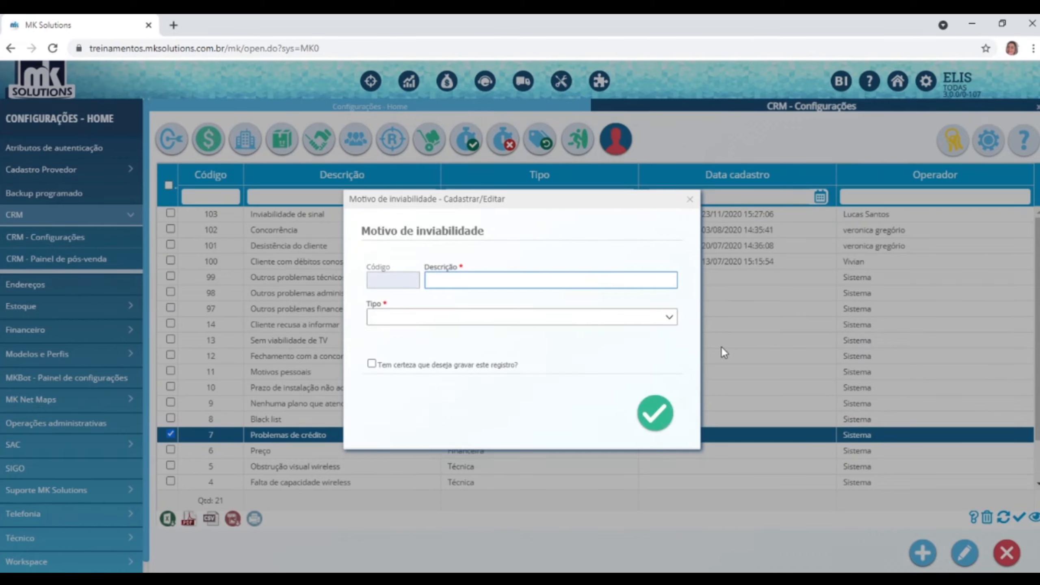
click(672, 320)
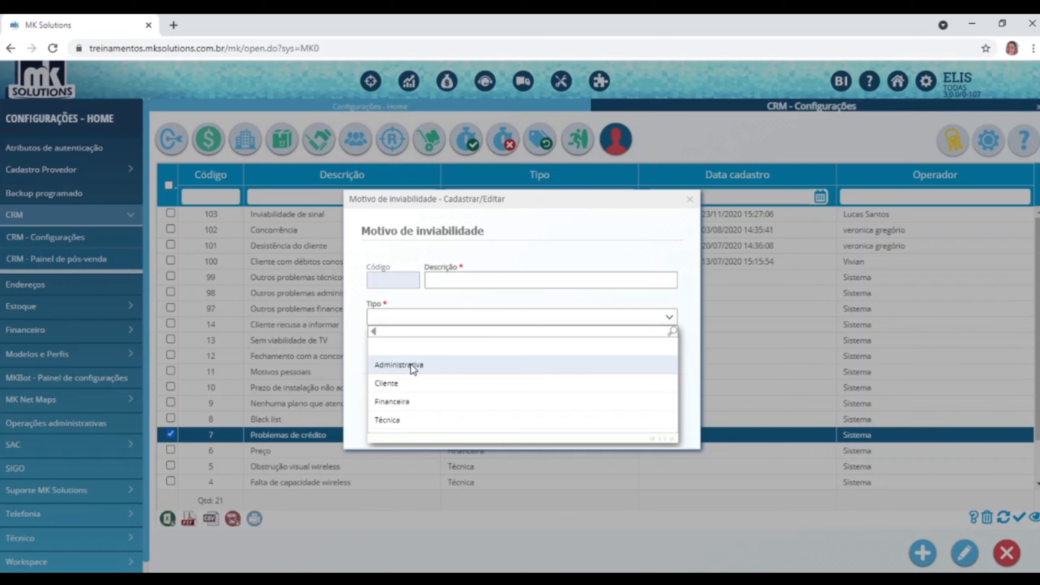
click(690, 199)
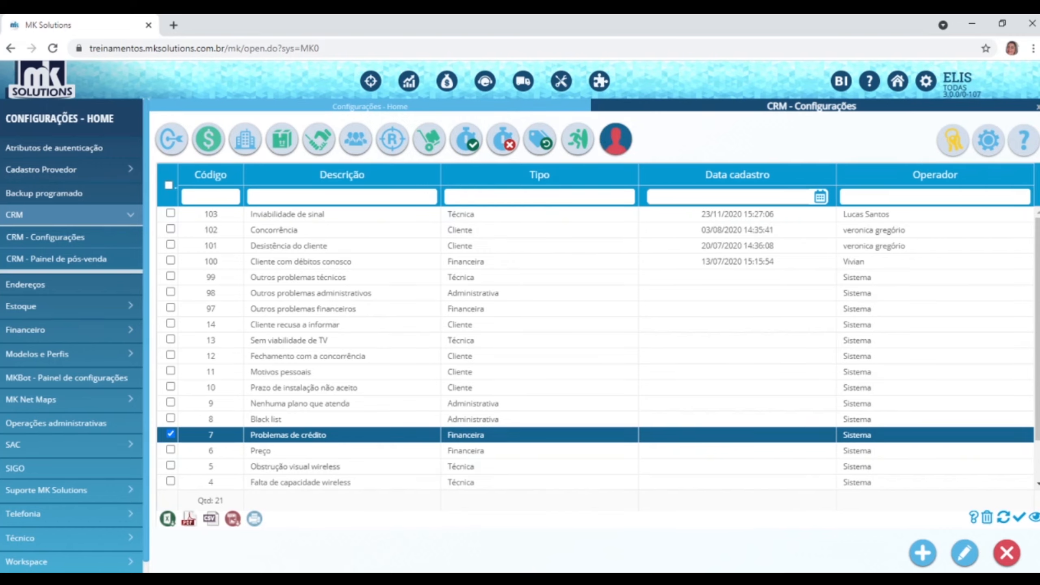
click(991, 148)
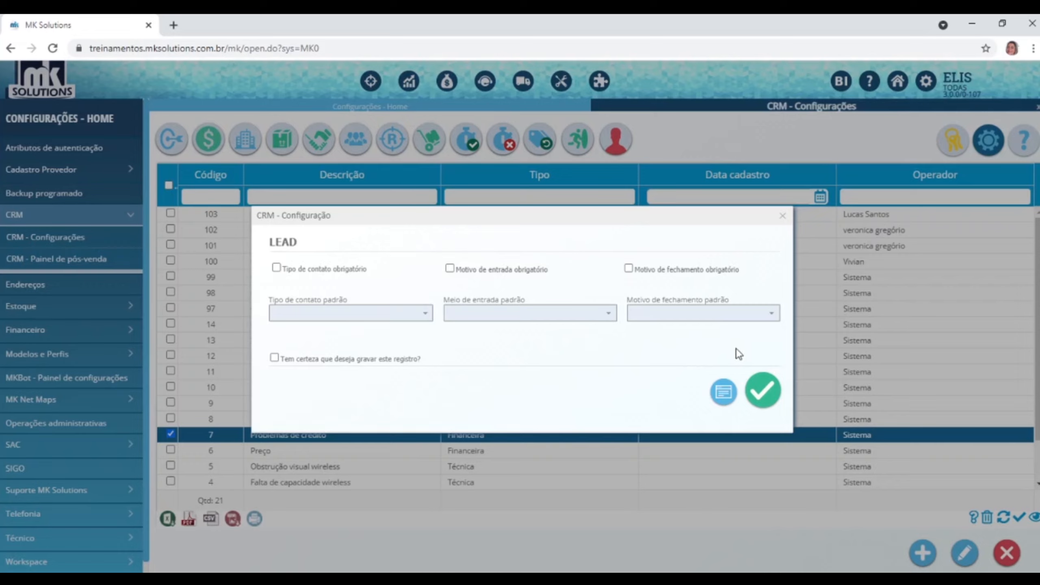
click(277, 268)
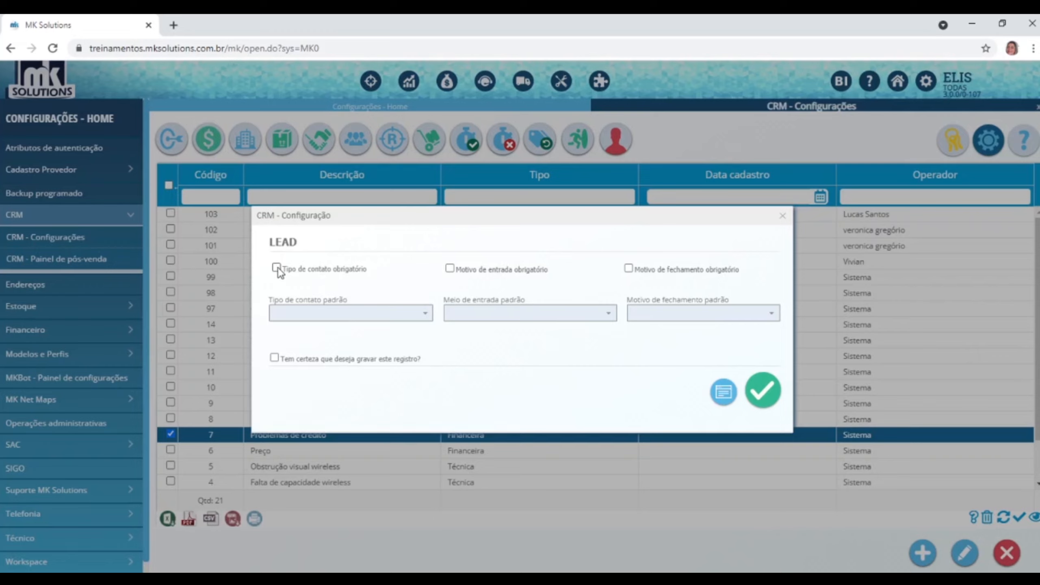
click(422, 316)
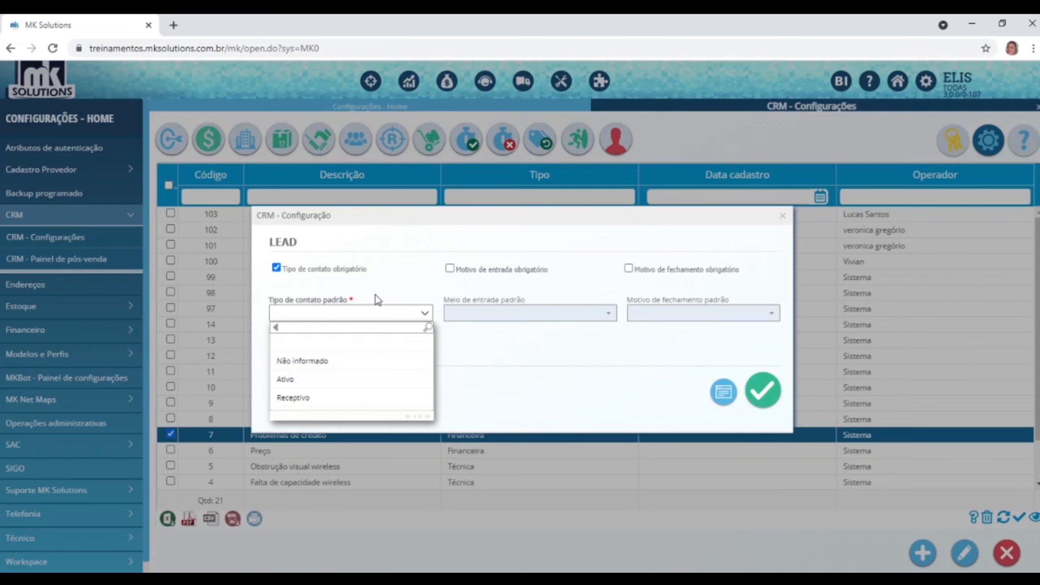
click(509, 289)
click(455, 270)
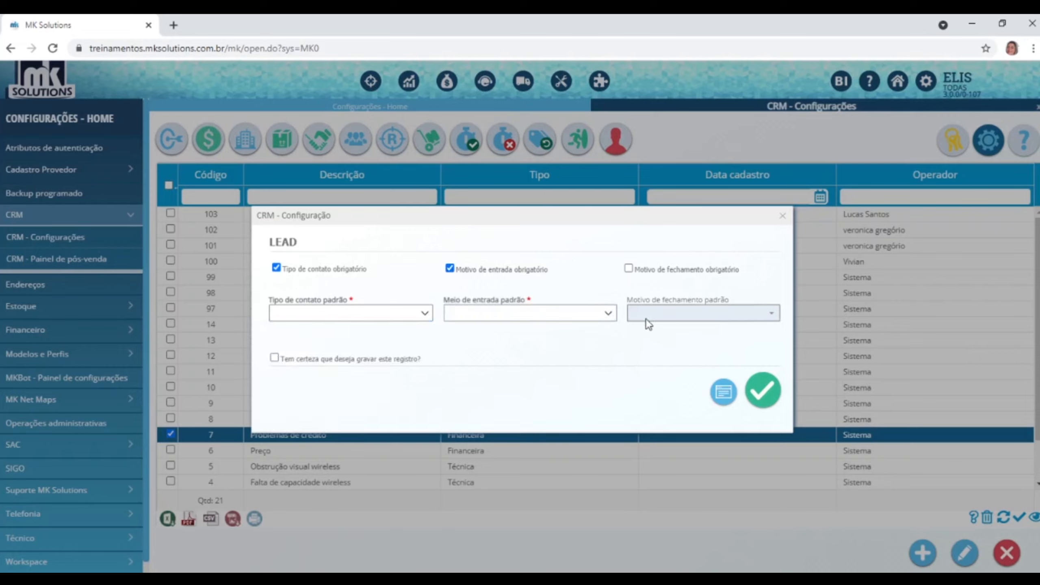
click(614, 319)
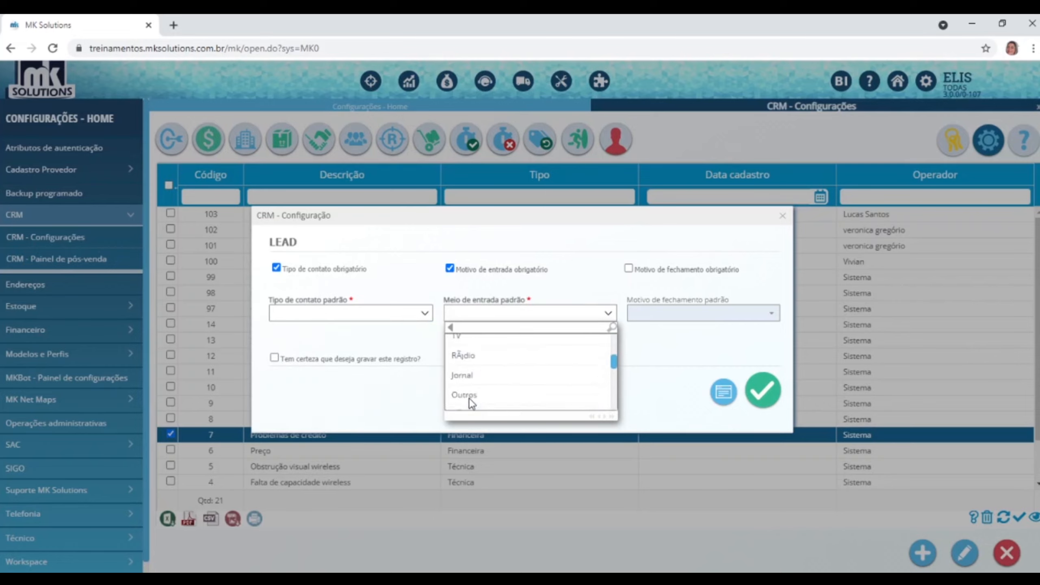
click(629, 269)
click(770, 314)
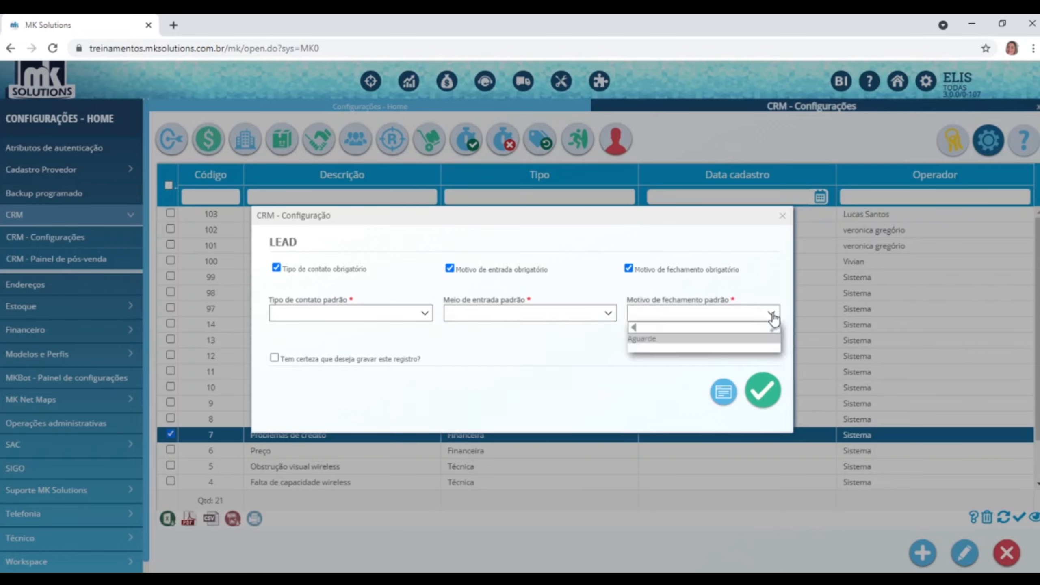
click(641, 384)
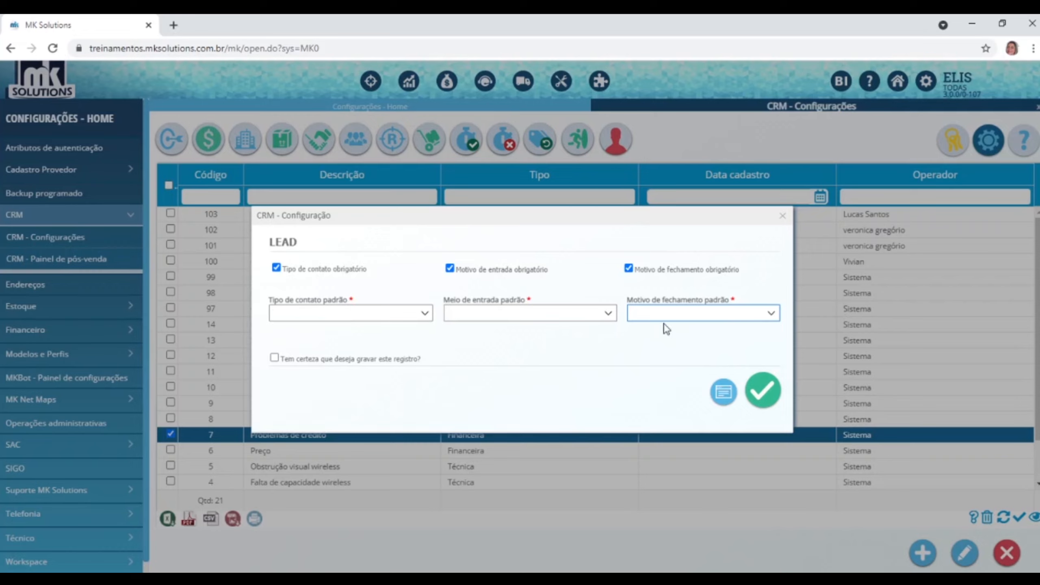
click(783, 222)
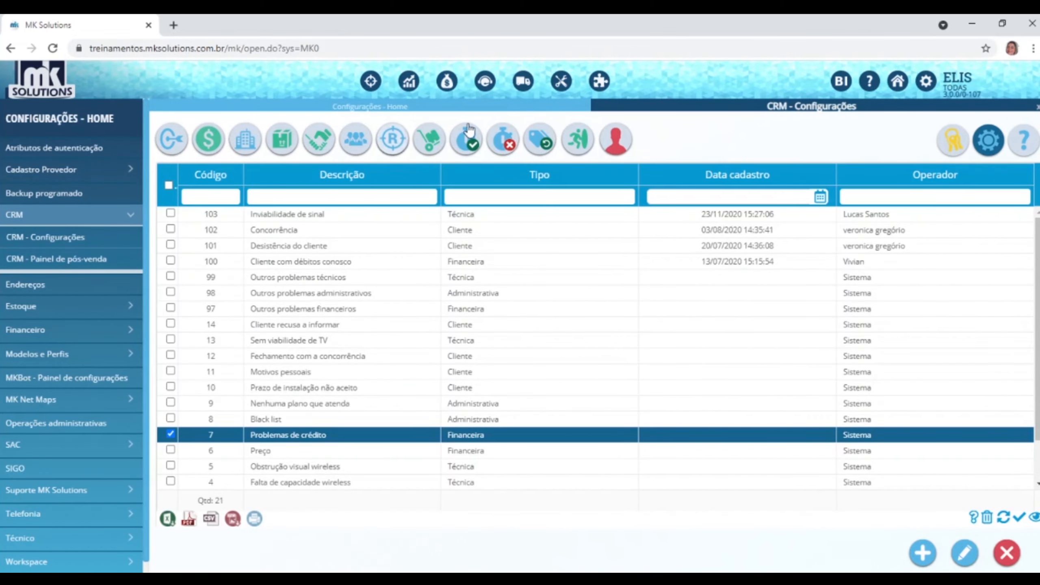
Show the 27-product CRM list and collapse the CRM navigation section.
click(430, 143)
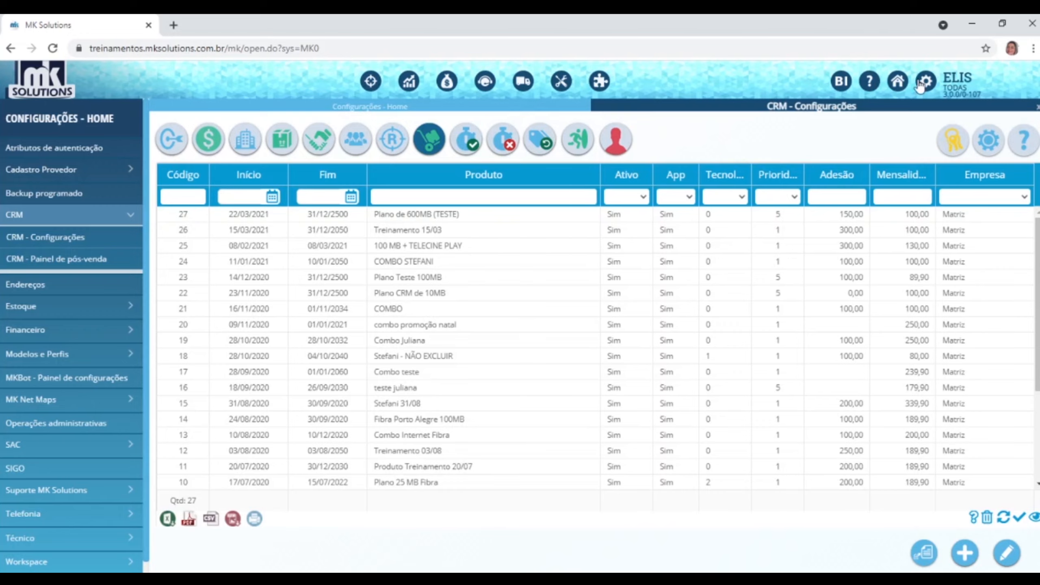
click(117, 478)
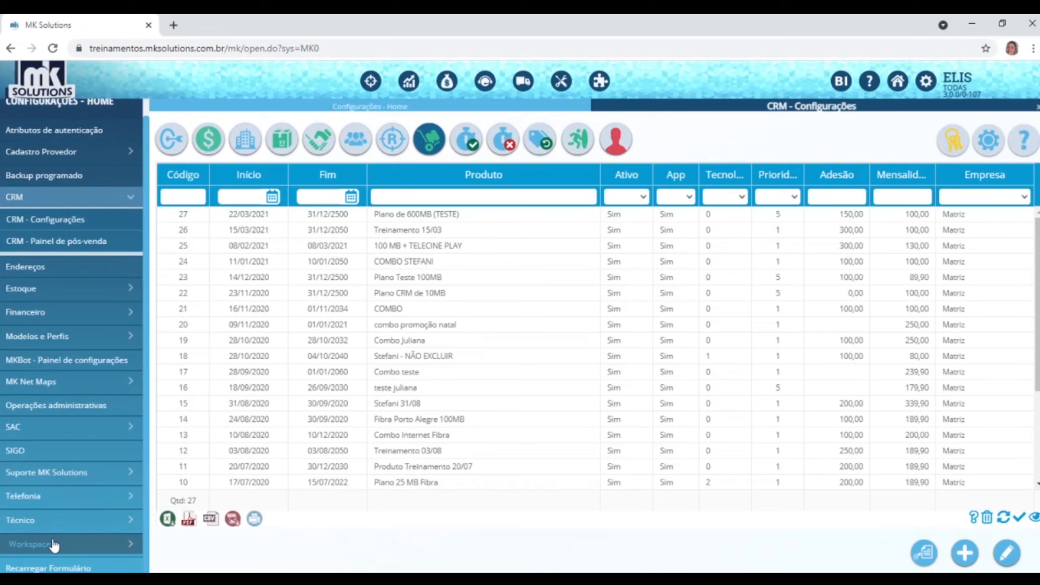
Check the Técnico - Gerenciamento access plans, then return to CRM - Configurações.
click(54, 519)
click(53, 517)
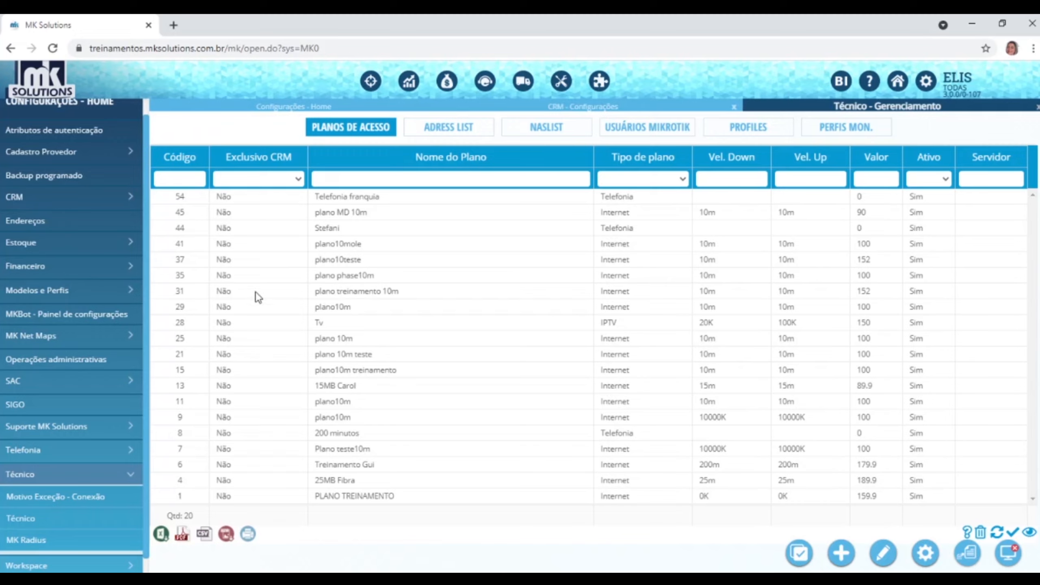
click(128, 201)
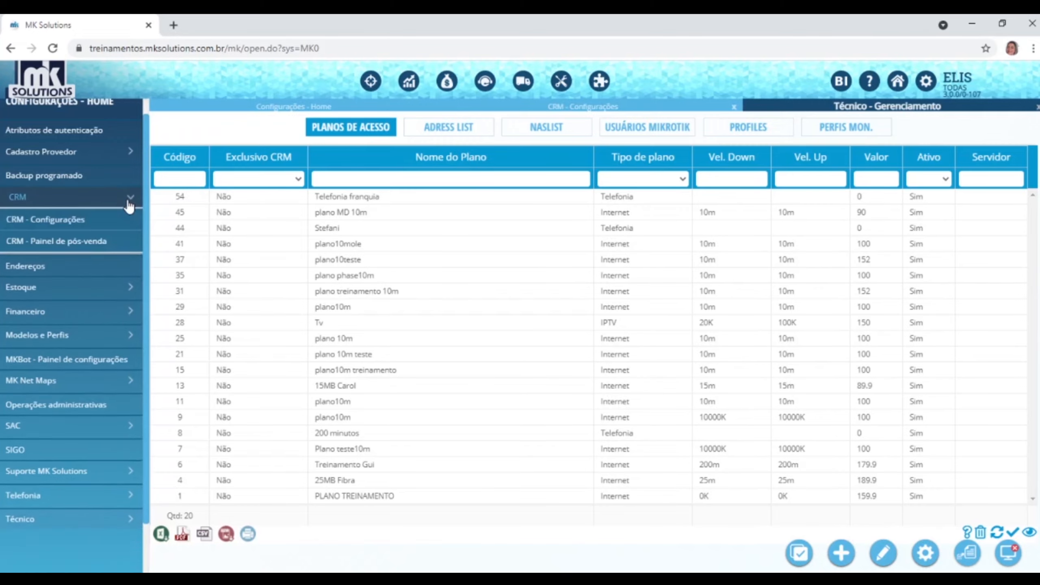
click(53, 220)
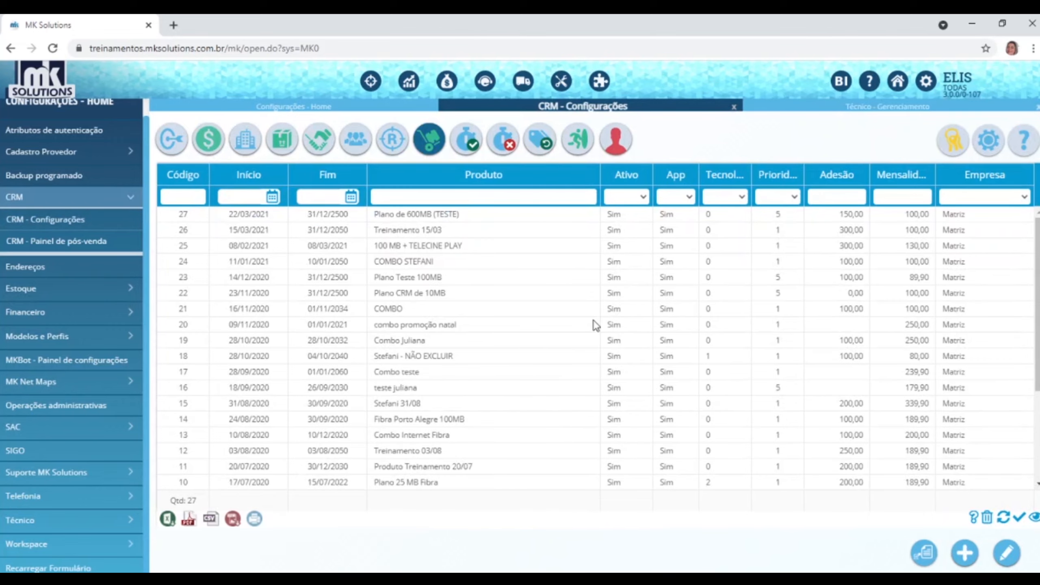
Show the 27 CRM products and start a blank CRM - Cadastro de Produtos form.
click(427, 139)
scroll(512, 418, down, 3)
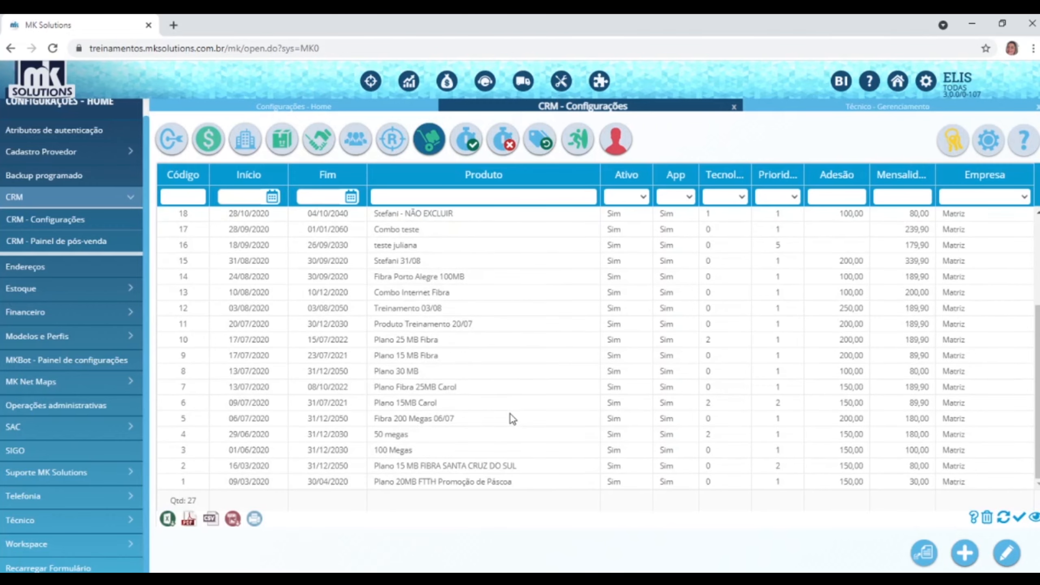
scroll(511, 413, up, 3)
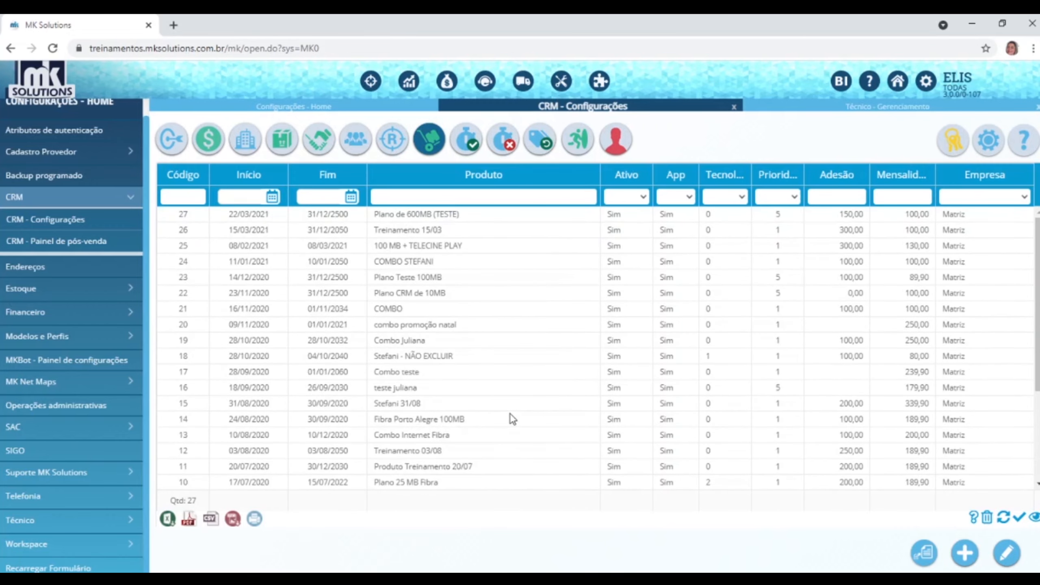
scroll(510, 413, down, 3)
scroll(511, 412, up, 3)
scroll(510, 414, down, 3)
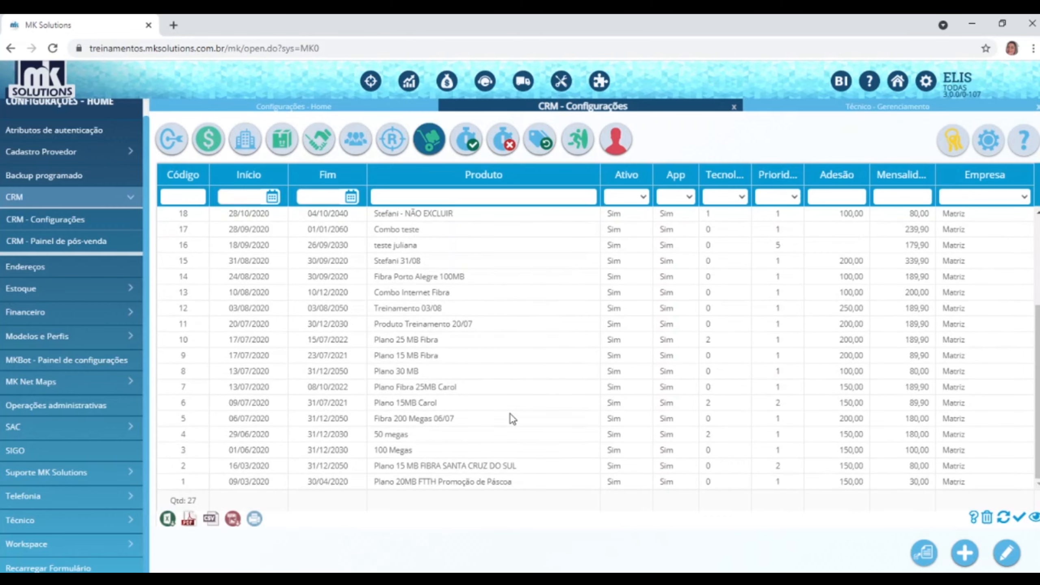
scroll(511, 413, up, 3)
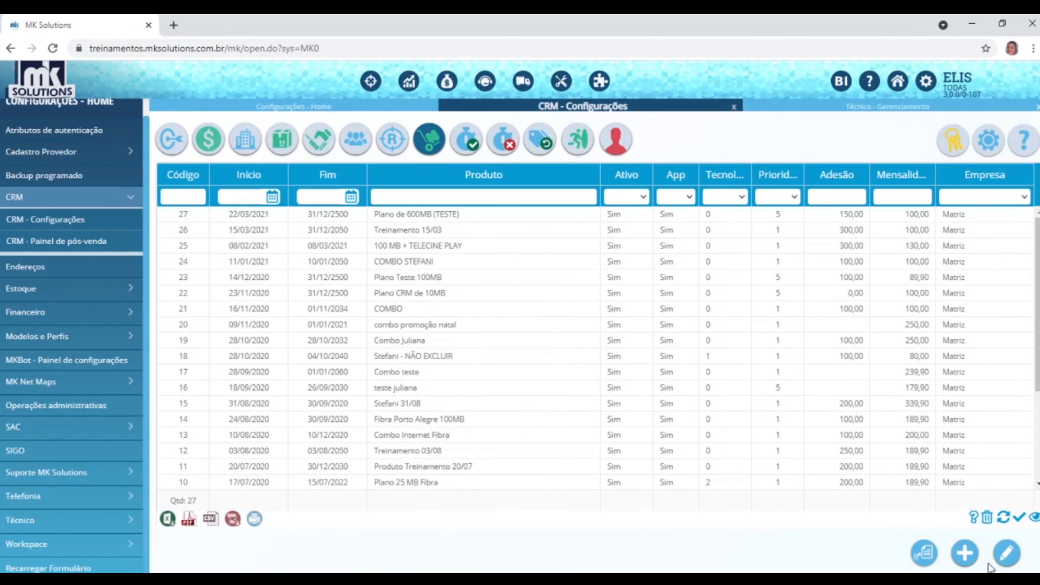
click(964, 554)
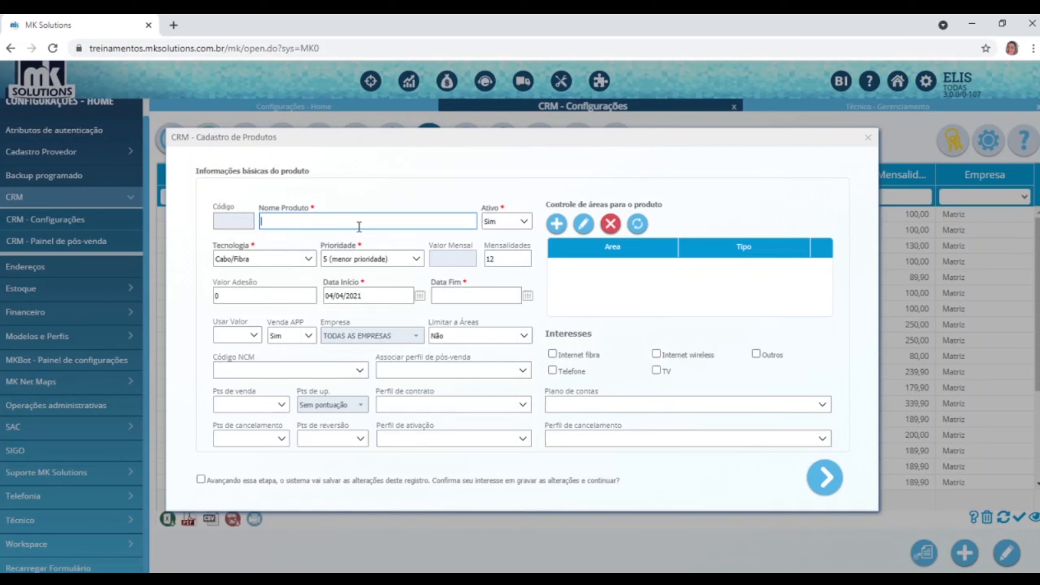
Name the product 'Combo internet e telefonia' with technology Cabo/Fibra/Wireless.
text(Combo internet e telefonia)
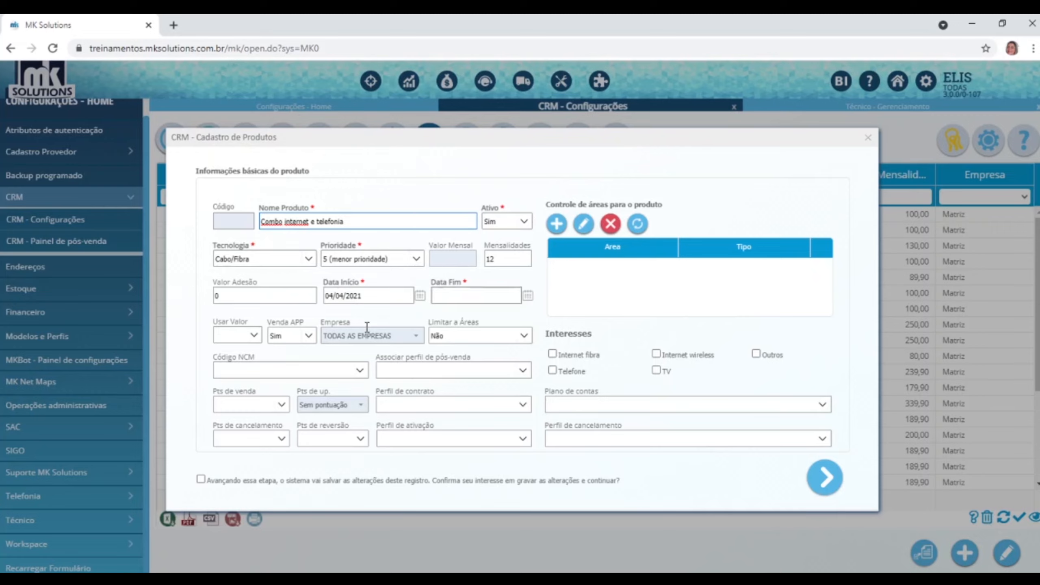
click(308, 259)
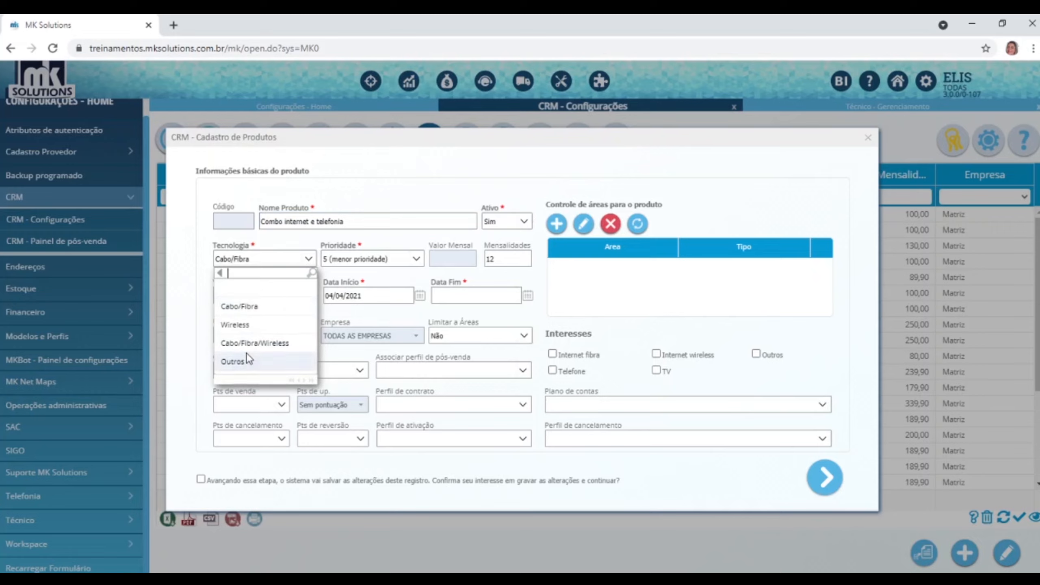
click(252, 343)
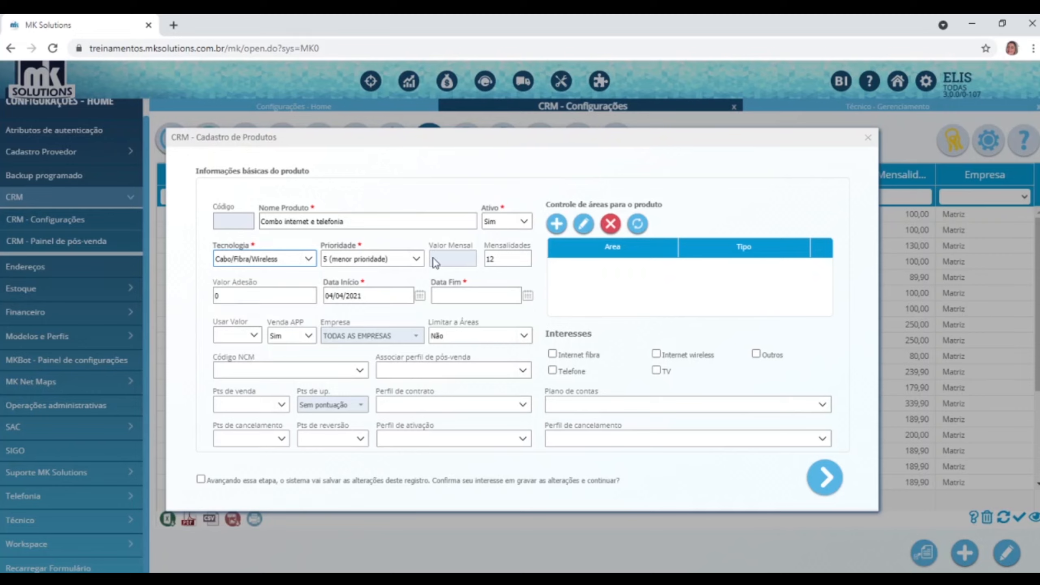
click(417, 260)
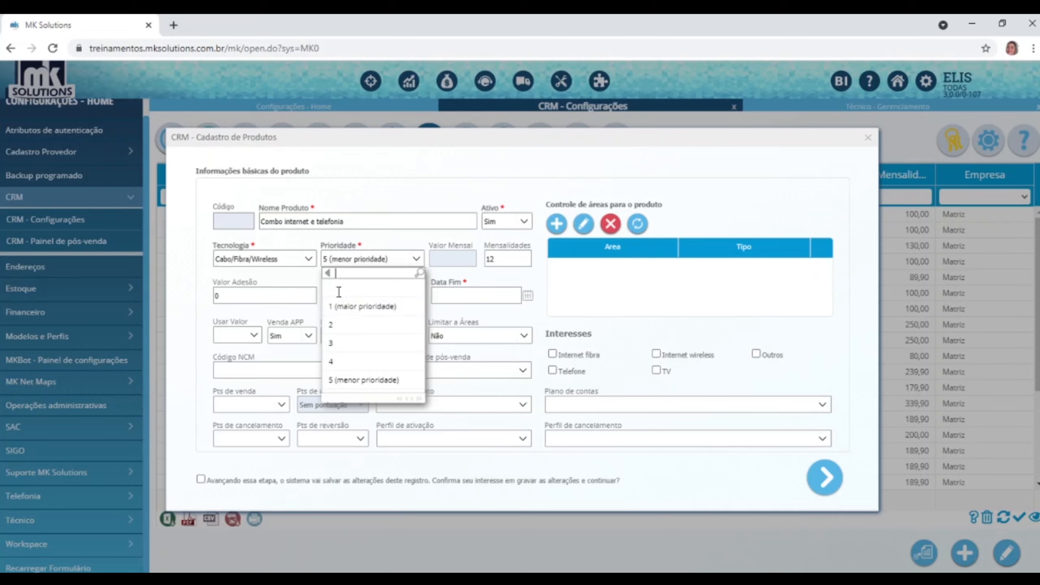
Set priority to 1 (maior prioridade) and keep Mensalidades at 12.
click(360, 307)
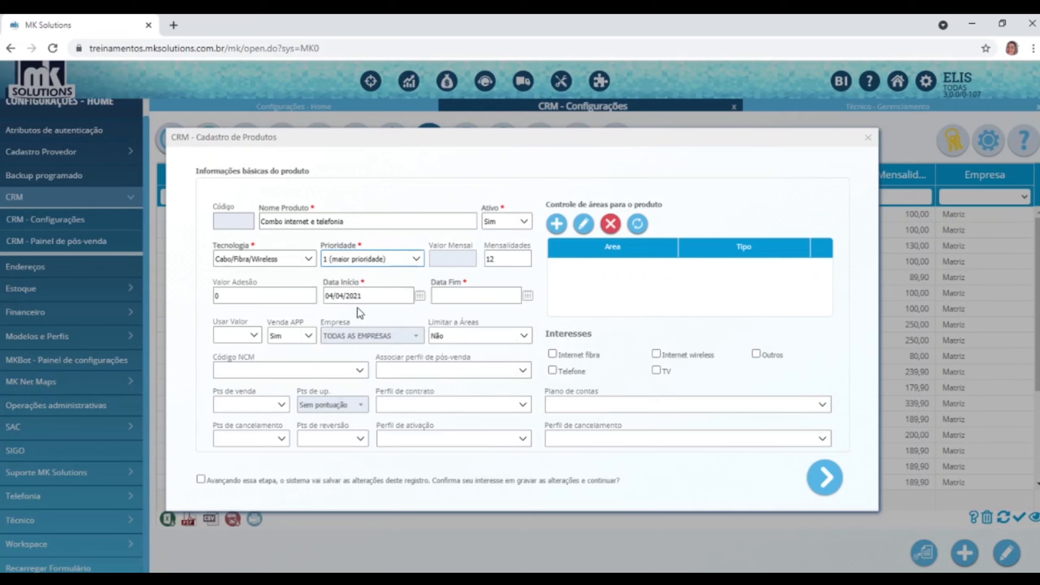
click(414, 263)
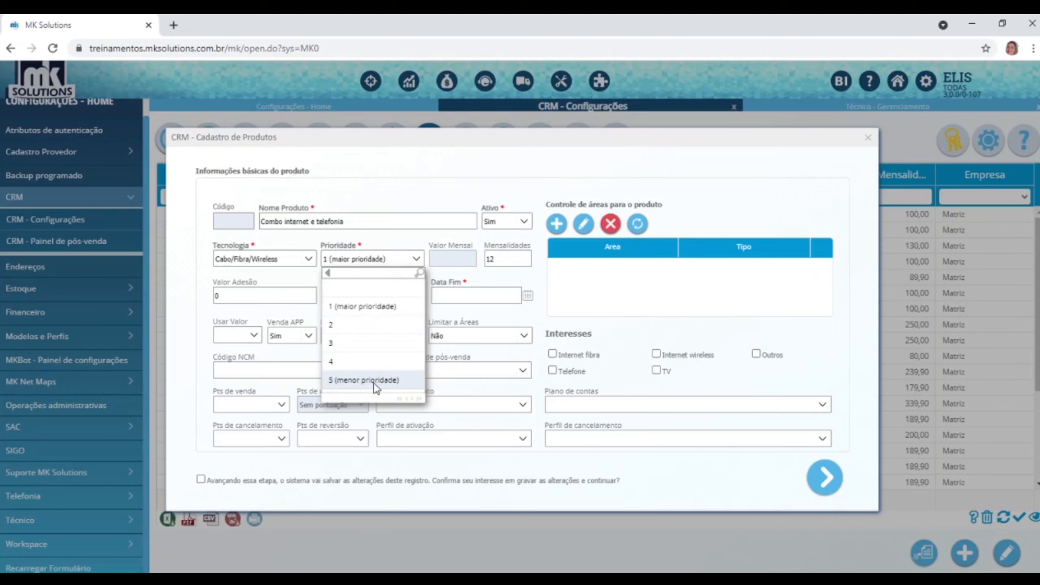
click(458, 263)
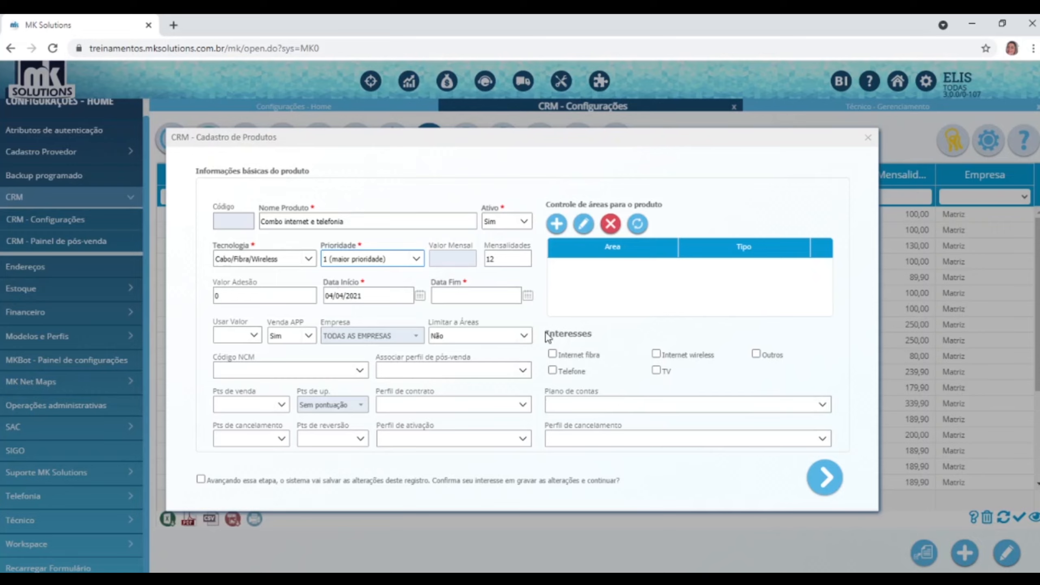
double_click(510, 259)
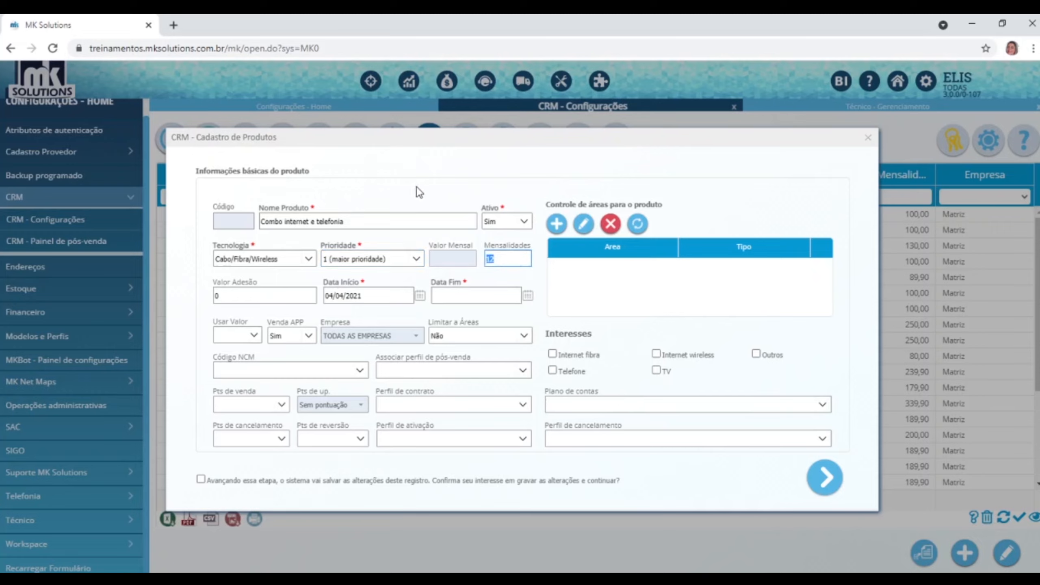
click(515, 257)
text(2)
key(BackSpace)
key(BackSpace)
key(BackSpace)
text(24)
key(BackSpace)
key(BackSpace)
text(12)
click(258, 293)
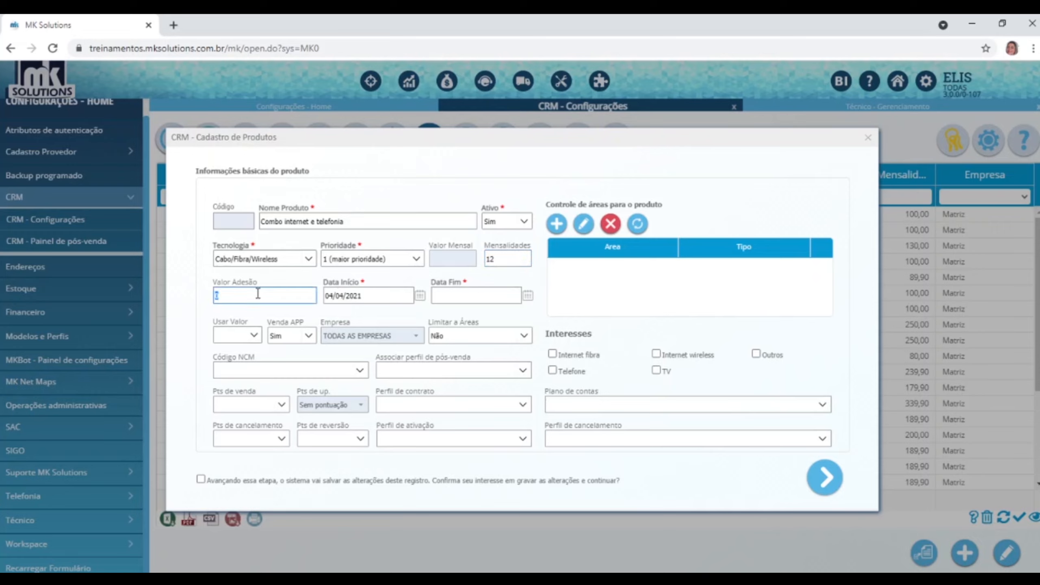
Enter 150 as Valor Adesão and set Data Fim to 31/05/2050.
text(150)
click(527, 298)
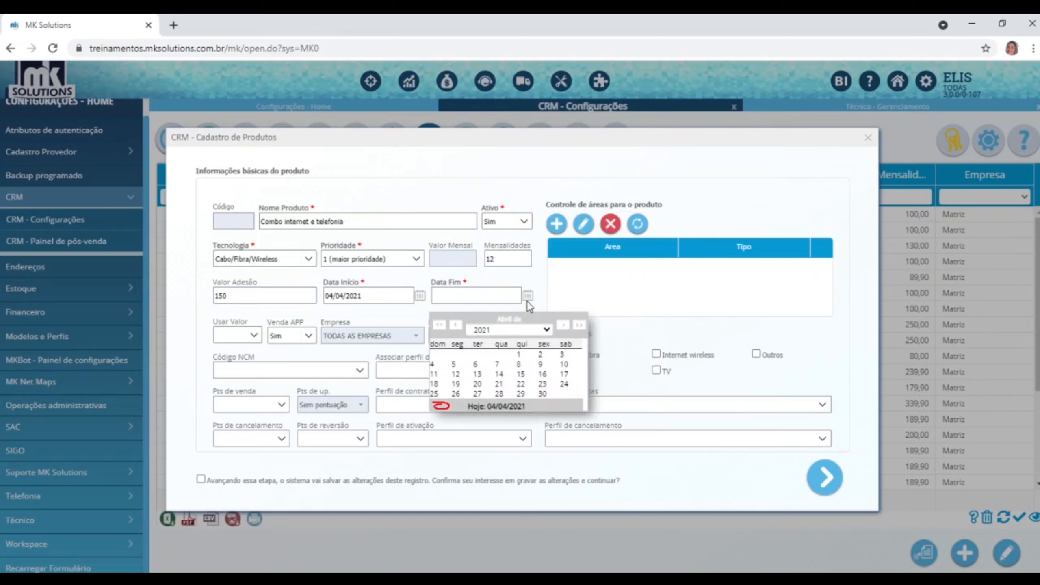
click(566, 328)
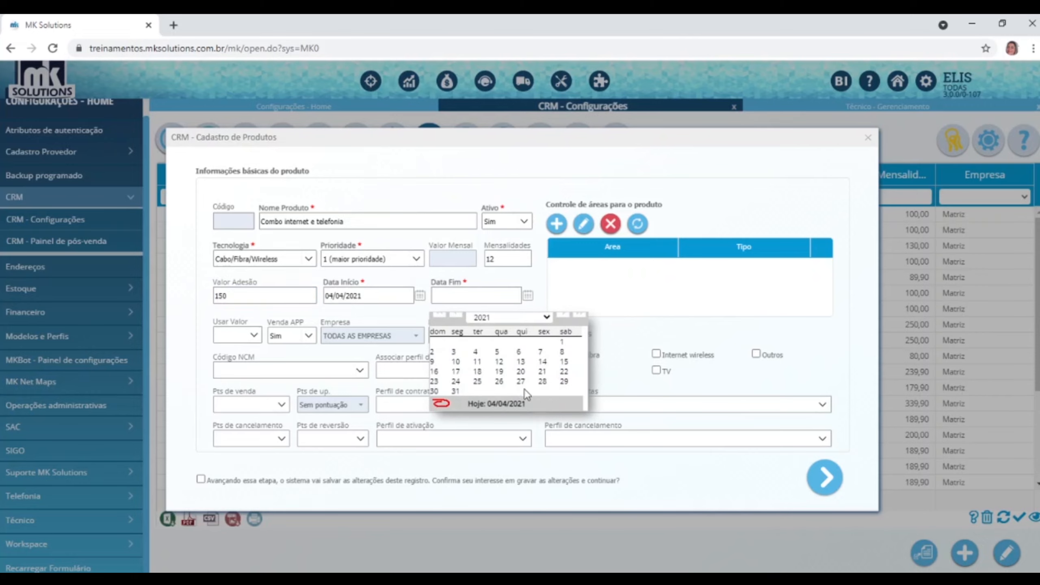
click(455, 391)
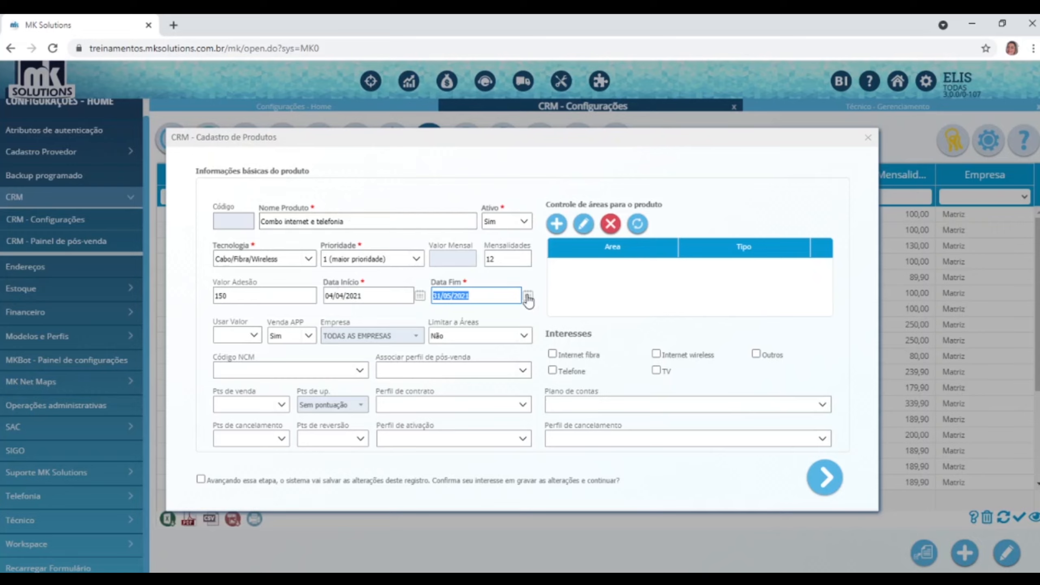
click(491, 297)
key(BackSpace)
key(BackSpace)
text(50)
Set Usar Valor to Não, keeping Venda APP at Sim and Limitar a Áreas at Não.
click(255, 337)
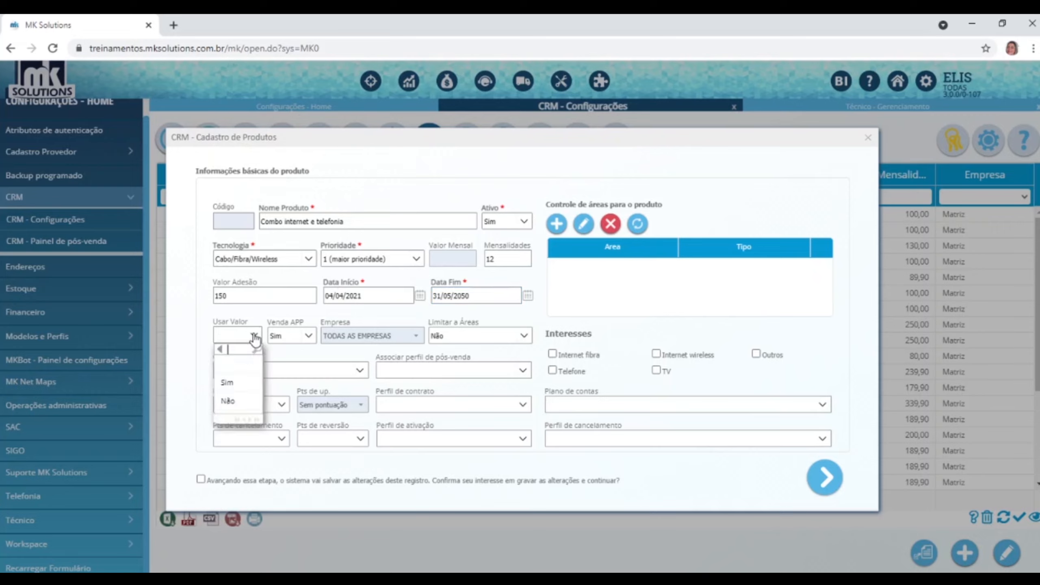
click(234, 405)
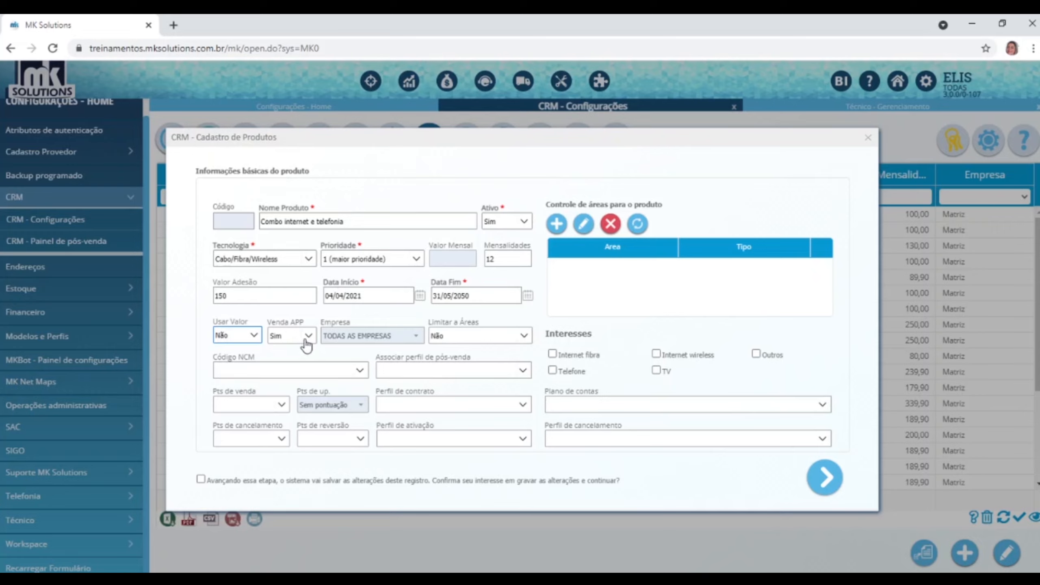
click(309, 336)
click(289, 385)
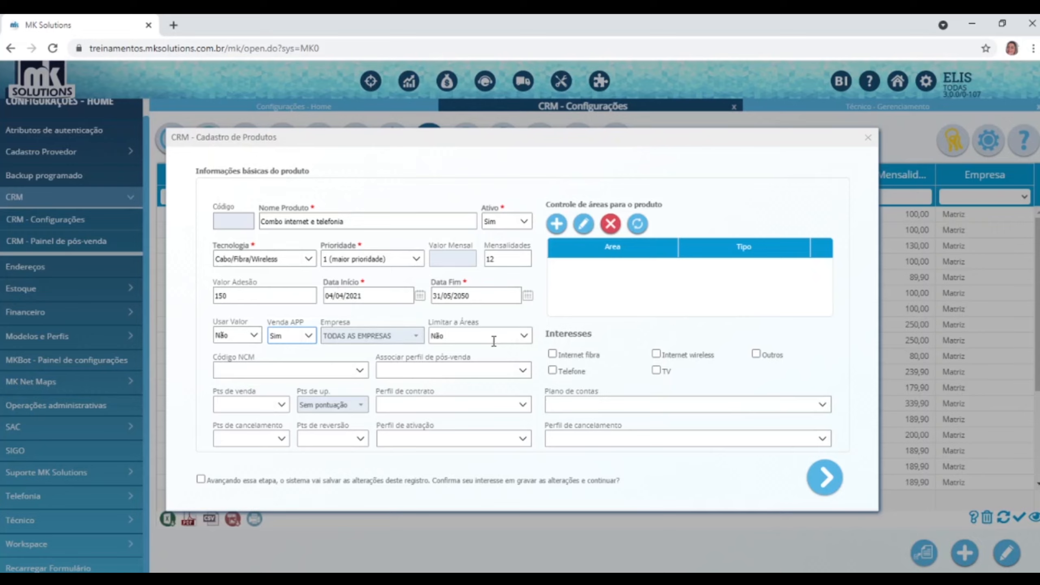
click(524, 335)
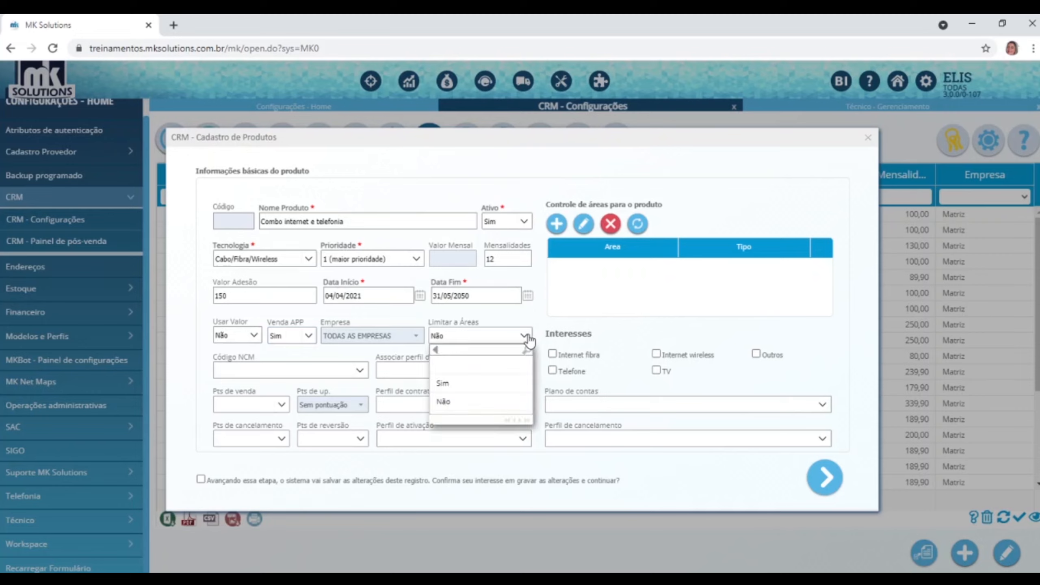
click(451, 403)
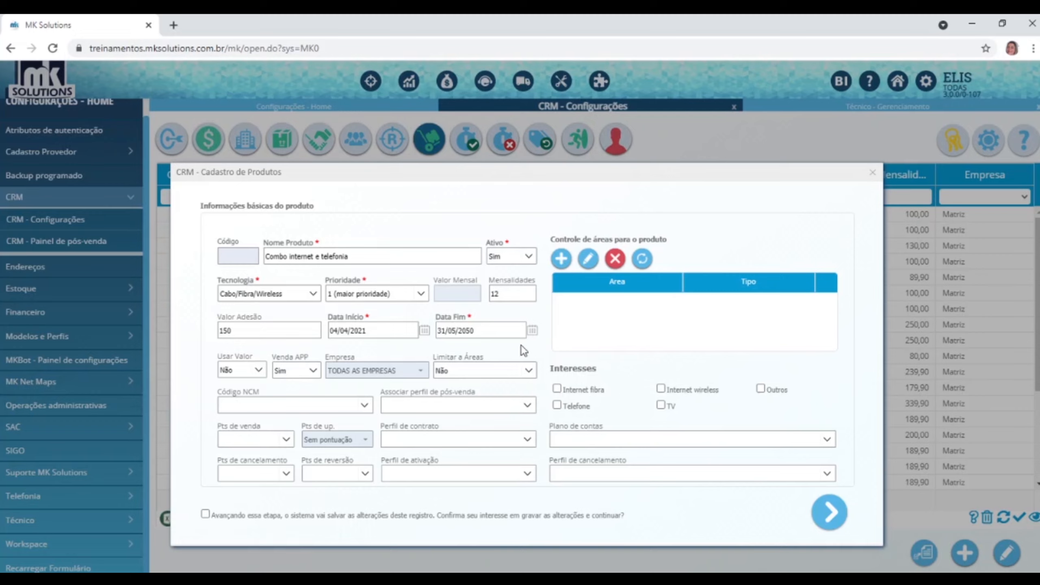
Add a Rio Grande do Sul area row that allows sales.
click(564, 259)
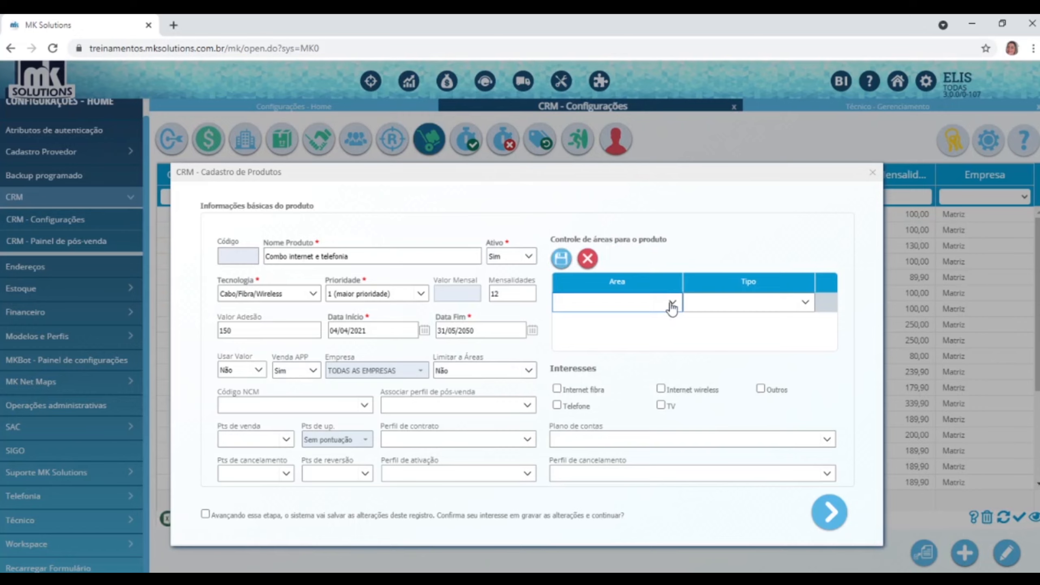
click(673, 302)
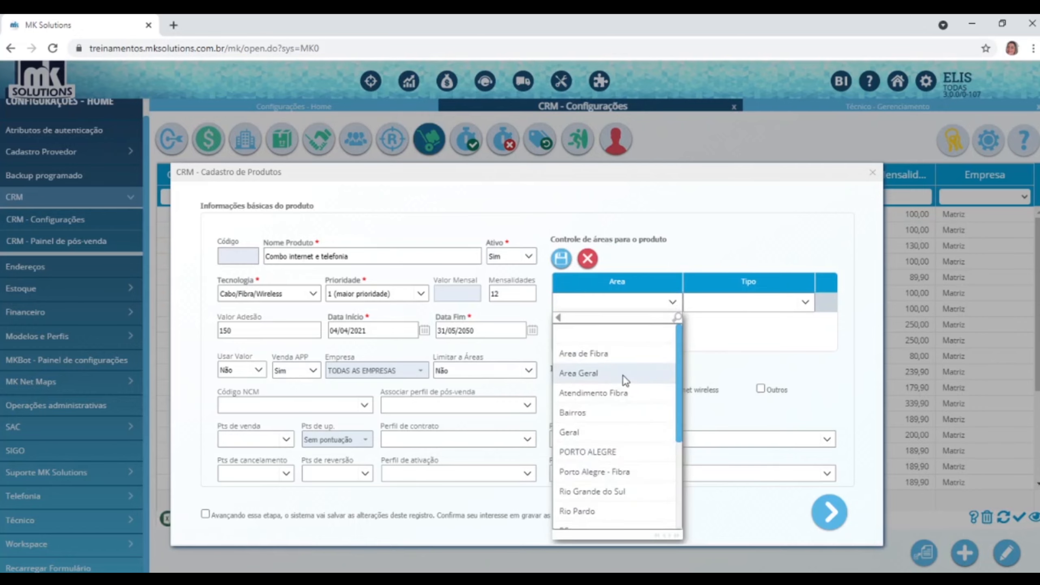
click(607, 493)
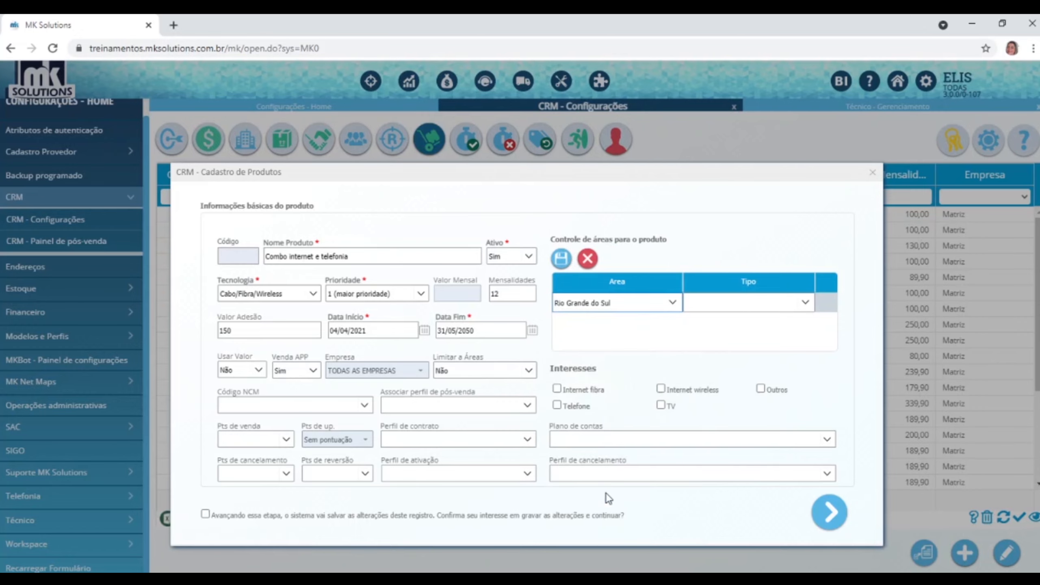
click(805, 302)
click(722, 352)
click(562, 259)
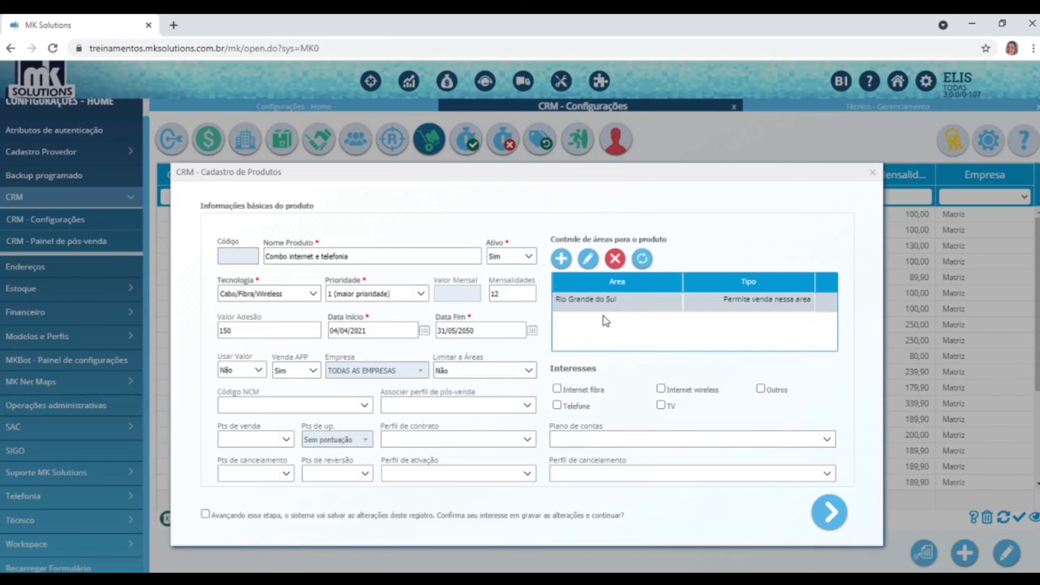
Set Limitar a Áreas to Sim and delete the Rio Grande do Sul area entry.
click(529, 371)
click(502, 418)
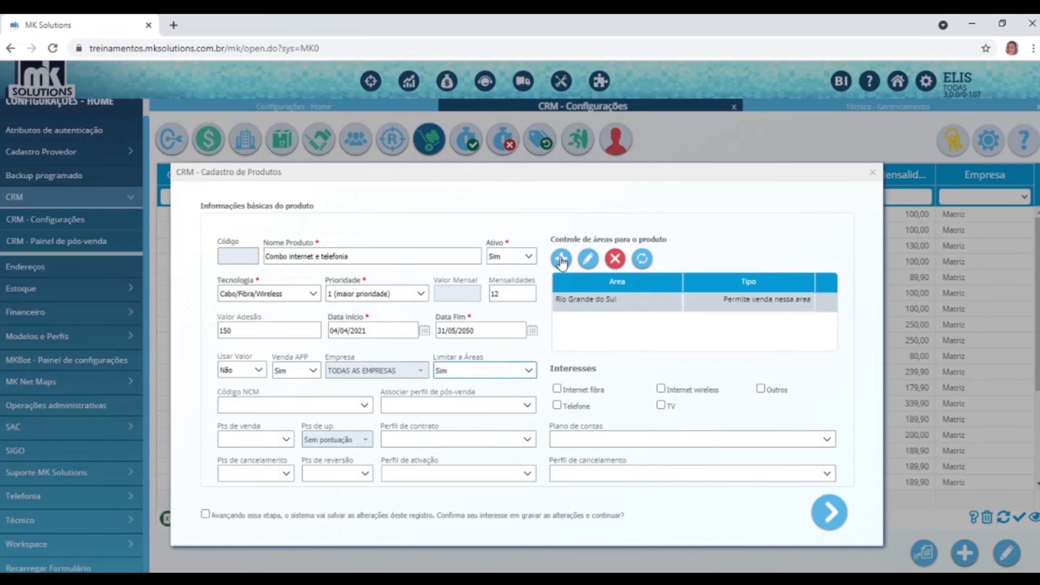
click(618, 264)
click(610, 412)
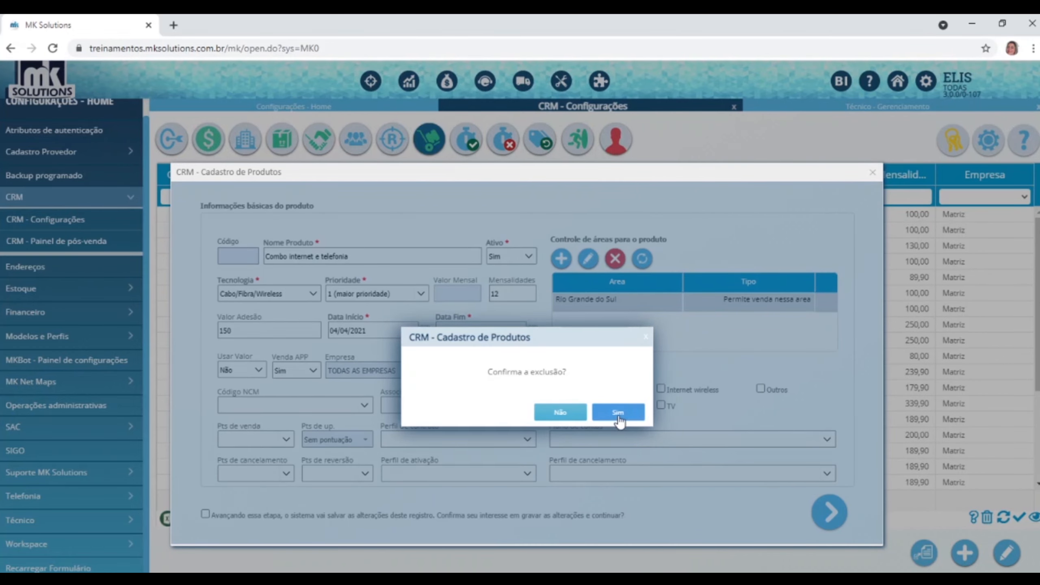
Add a PORTO ALEGRE area row marked 'Não permite venda nessa area'.
click(568, 260)
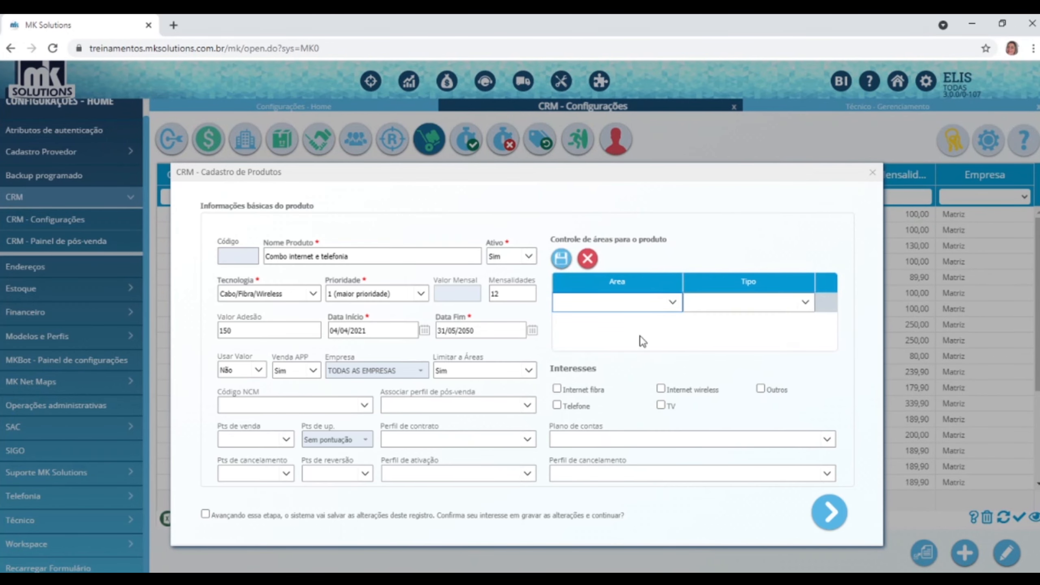
click(672, 303)
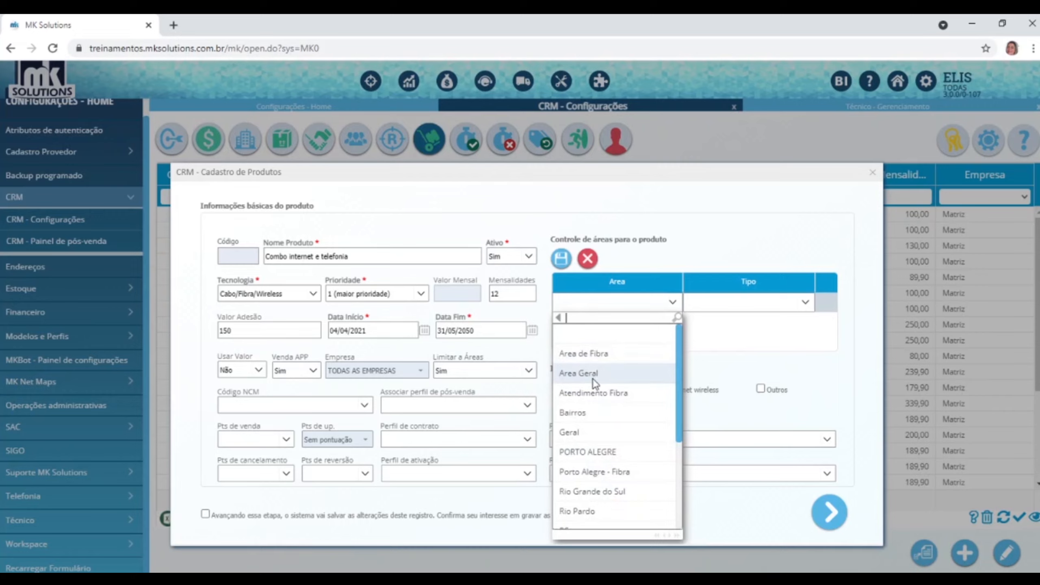
click(588, 453)
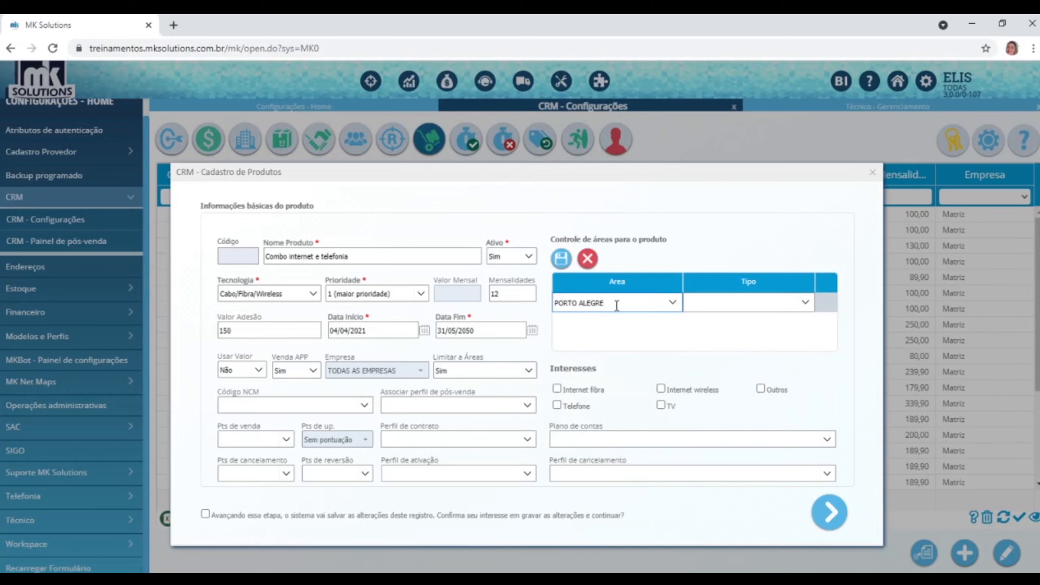
click(805, 303)
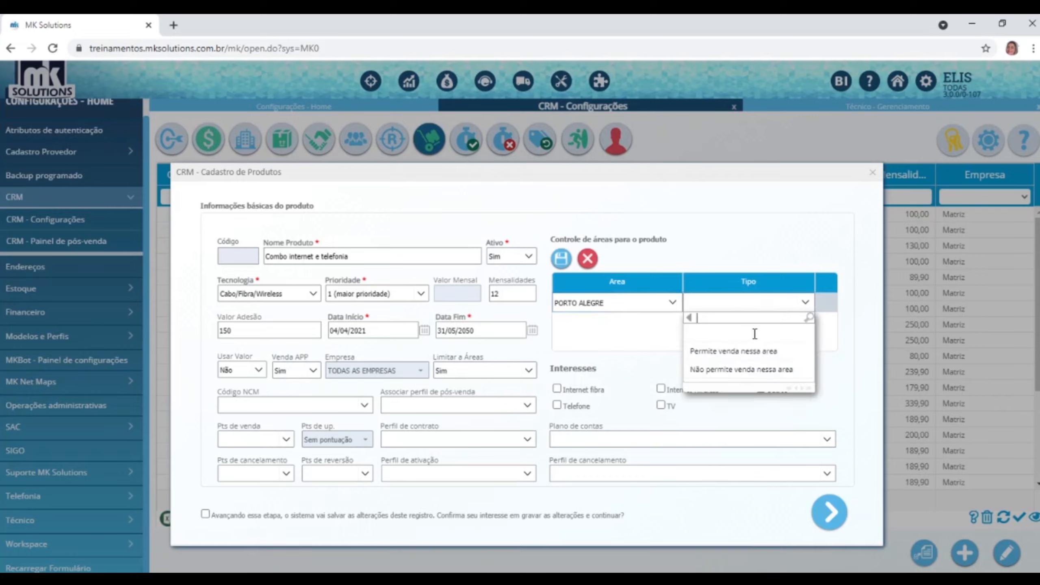
click(715, 375)
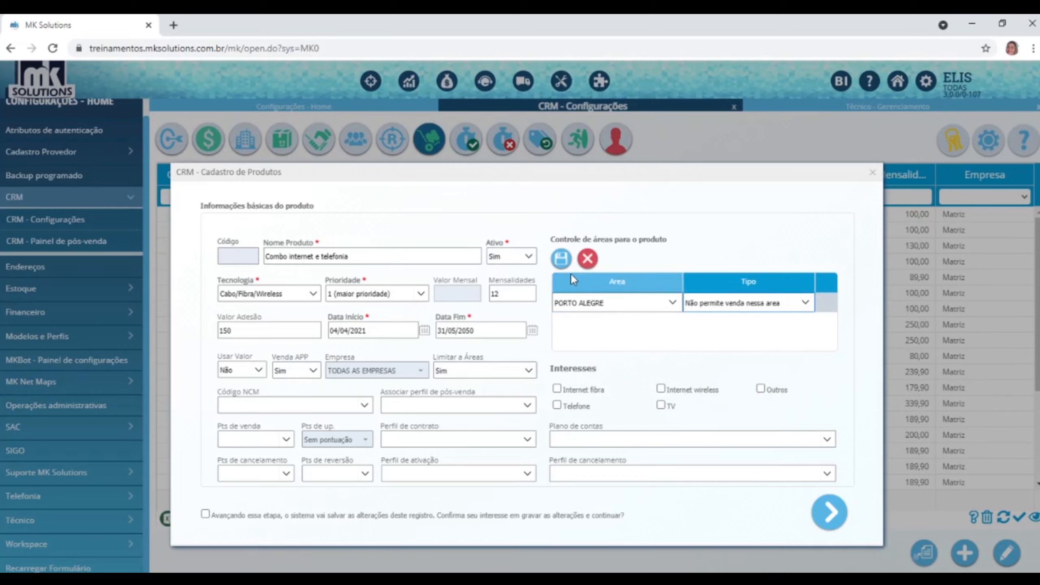
click(562, 259)
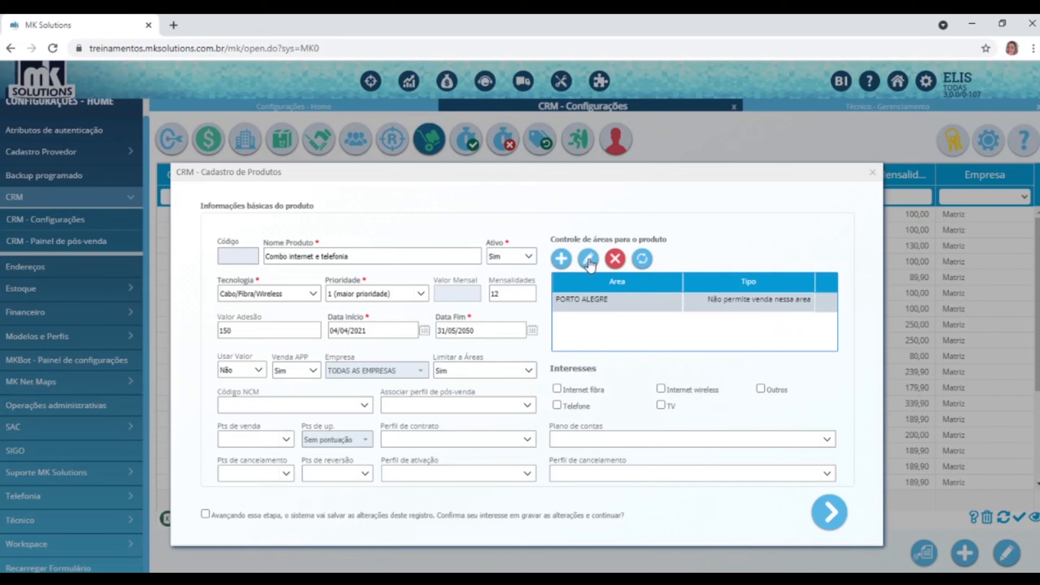
Change the area row to Rio Grande do Sul with 'Permite venda nessa area' and Limitar a Áreas Não.
double_click(770, 305)
click(805, 303)
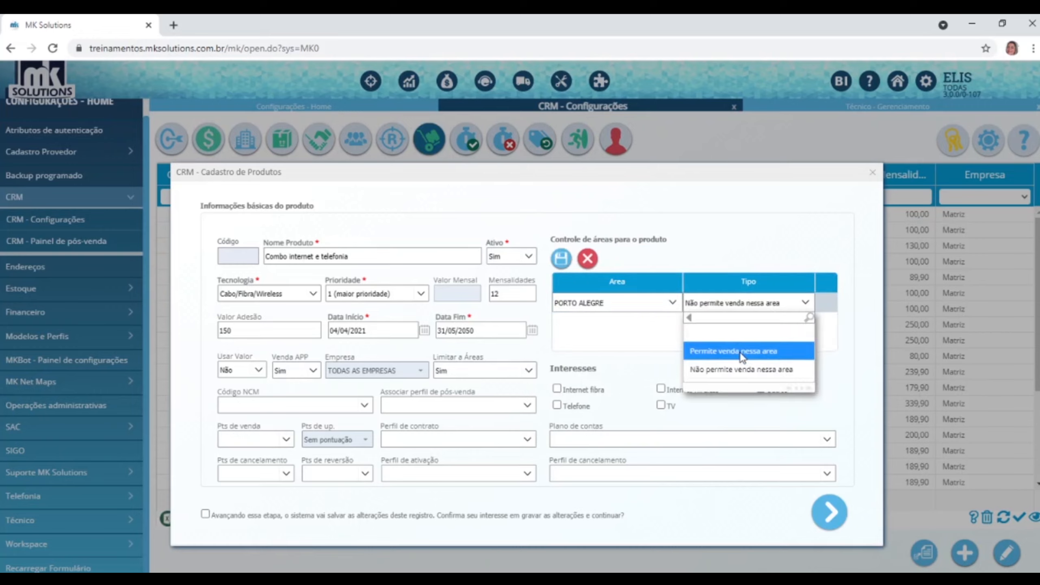
click(740, 351)
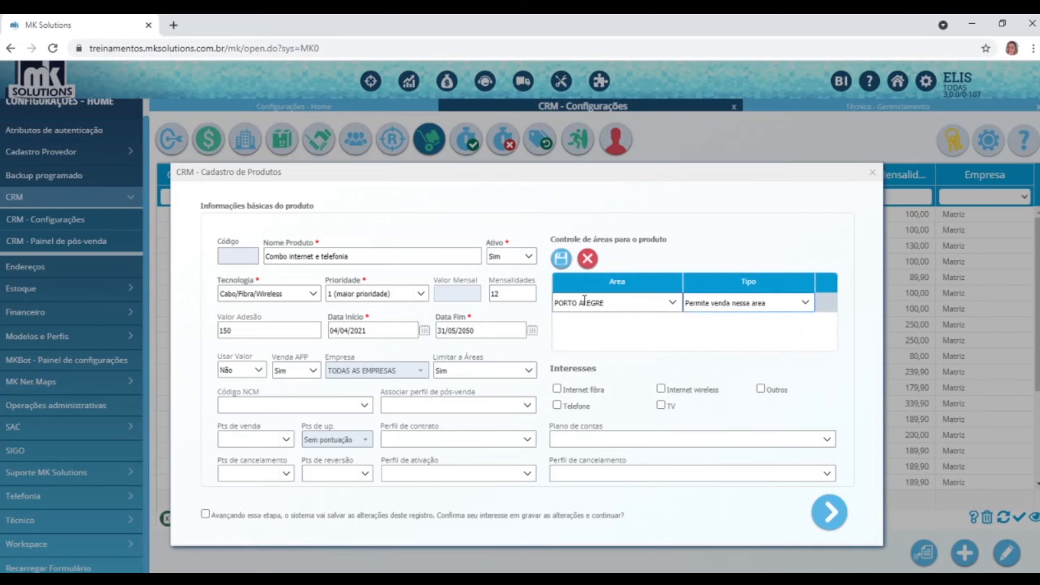
click(529, 372)
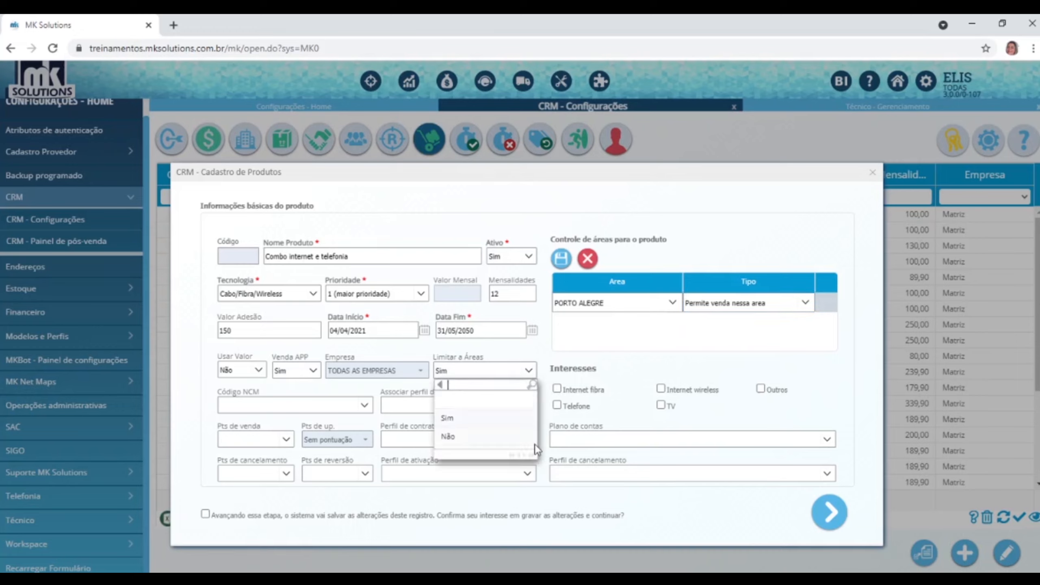
click(467, 438)
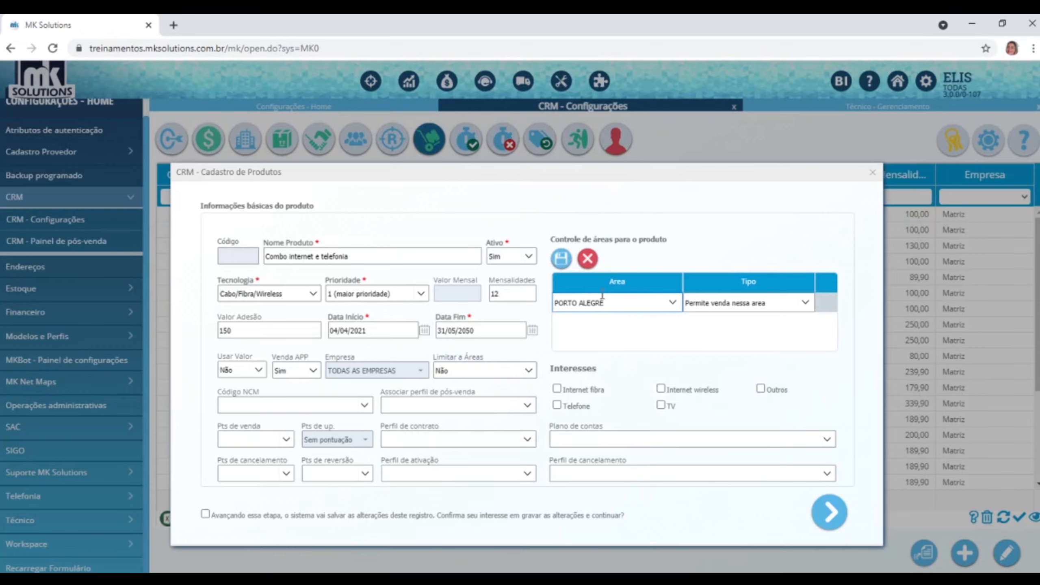
click(673, 303)
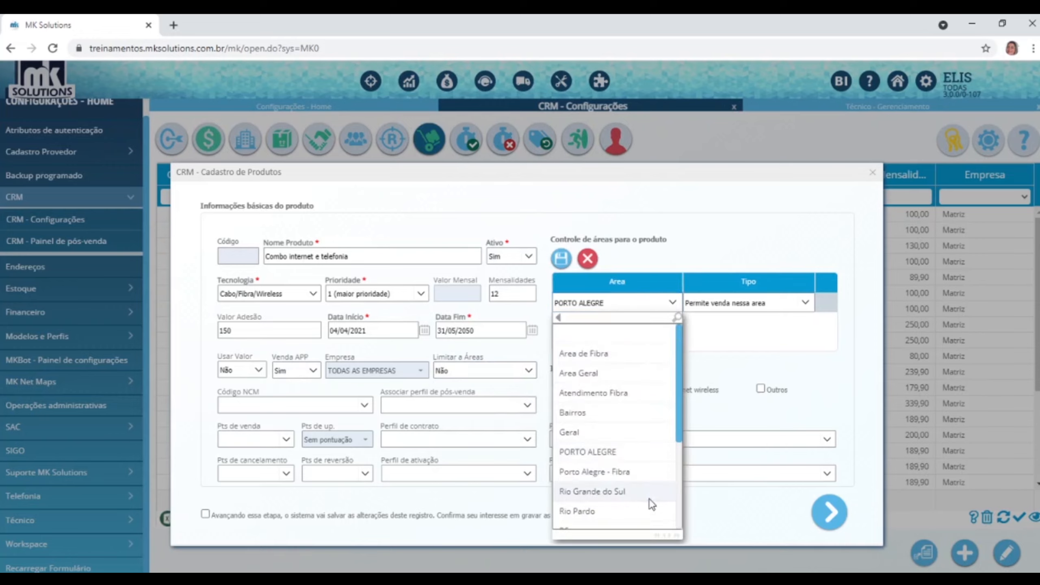
click(611, 494)
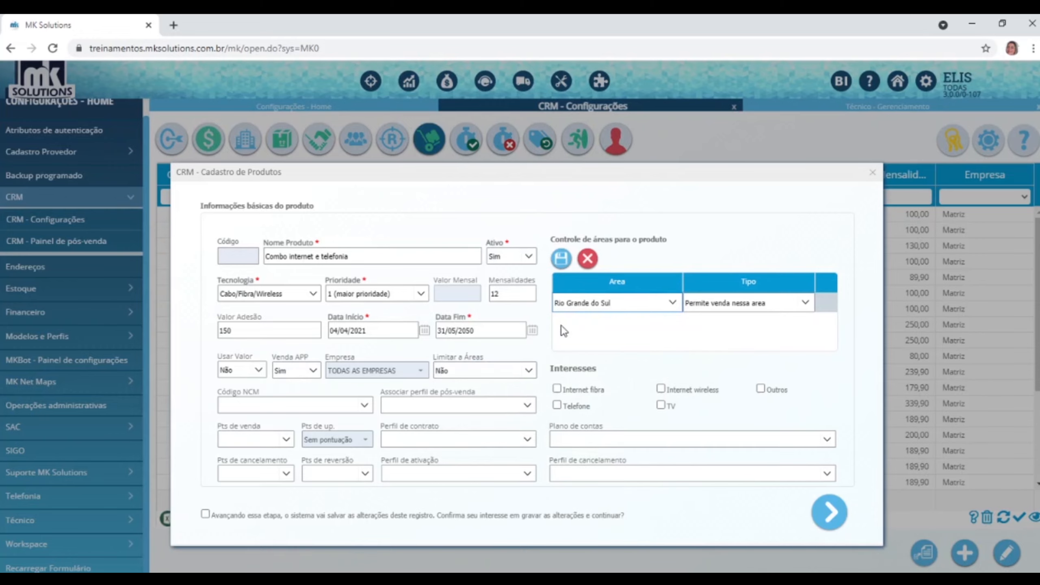
click(561, 259)
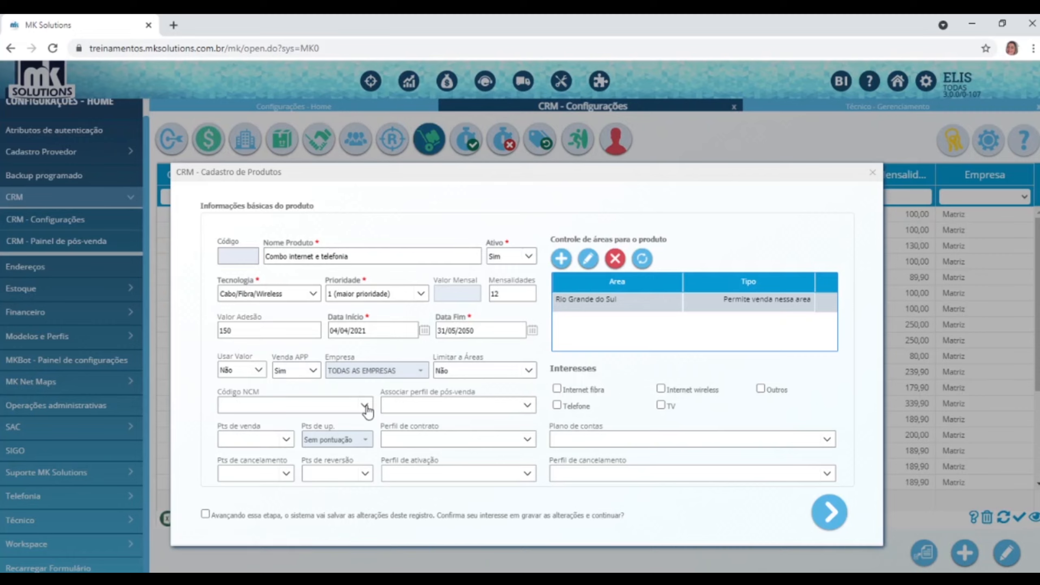
Choose NCM code 1012100, leaving post-sale profile and sales points unchanged.
click(364, 405)
scroll(252, 482, down, 5)
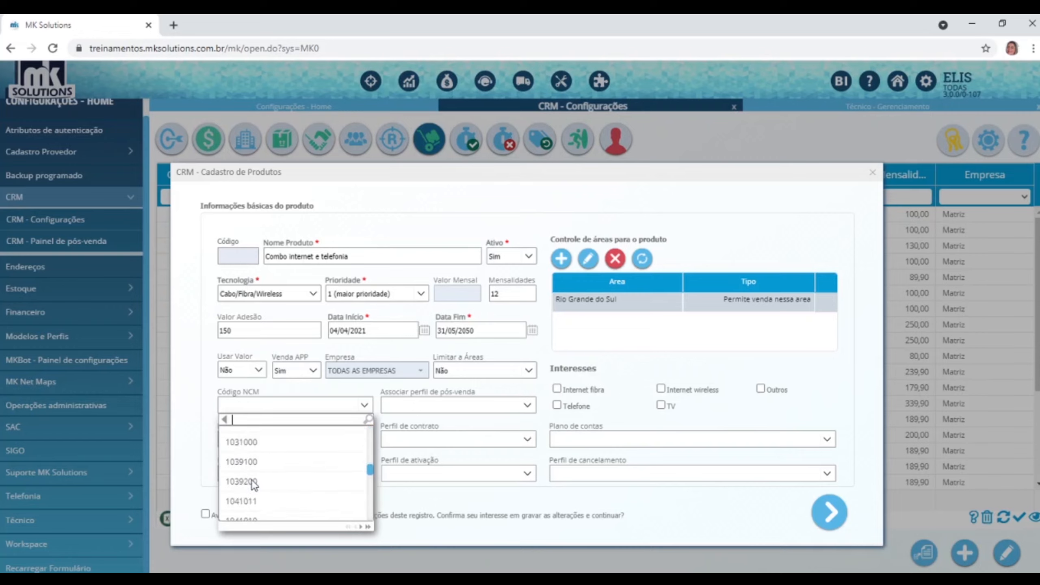
scroll(252, 480, up, 10)
click(252, 480)
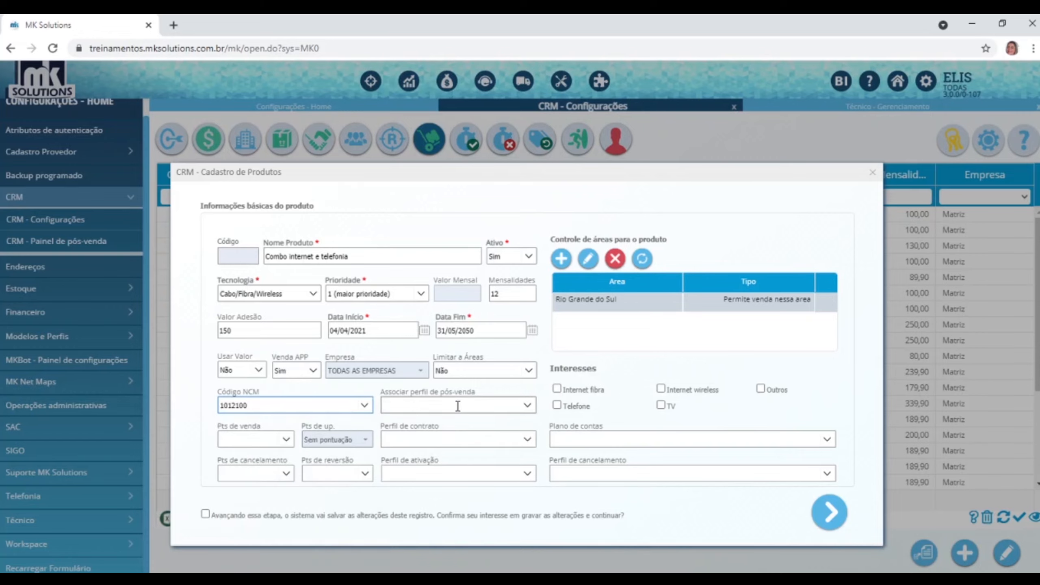
click(528, 406)
click(527, 406)
click(289, 439)
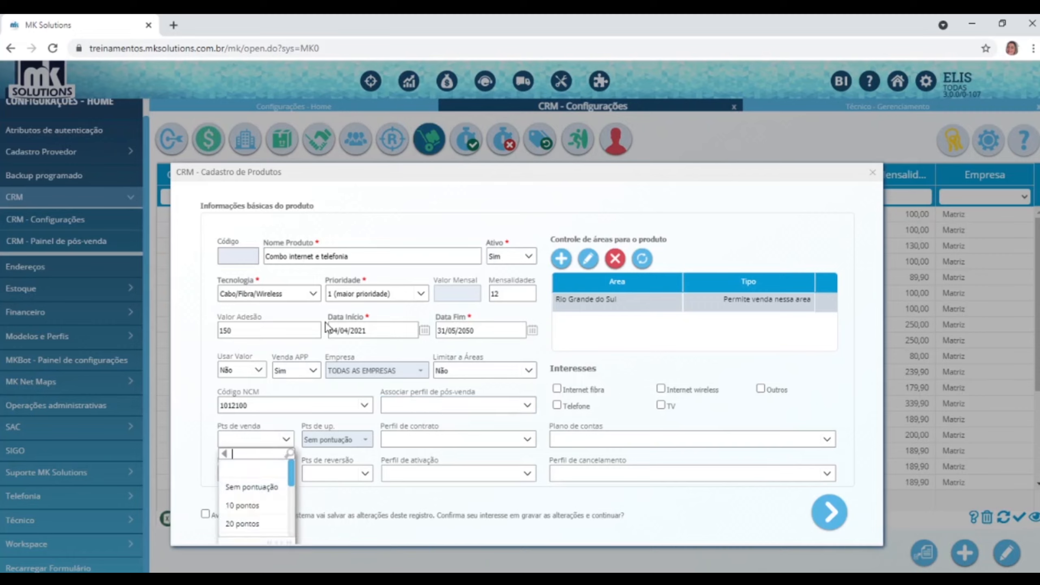
click(371, 258)
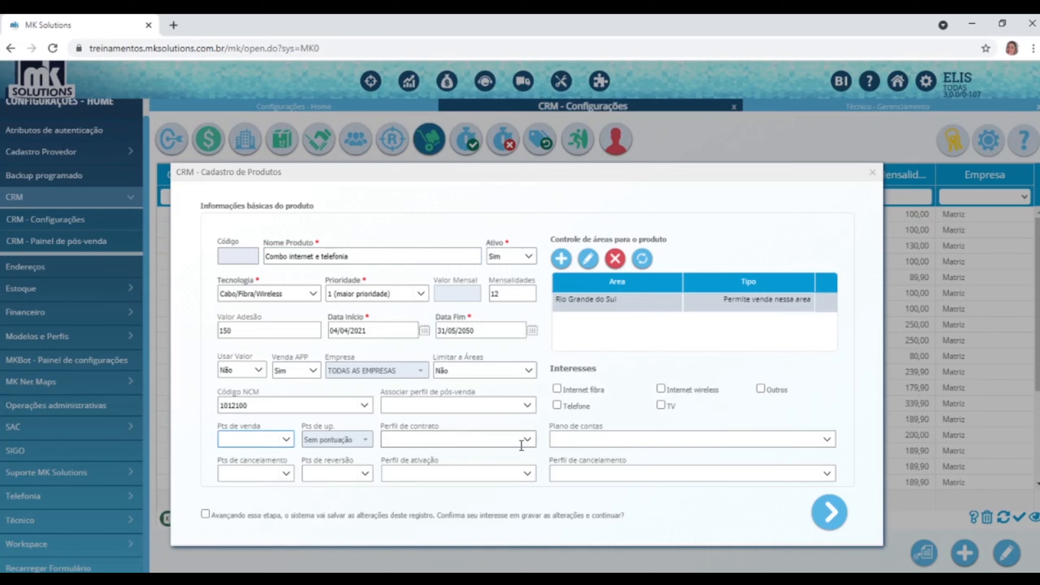
Set contract profile Termo de adesão TESTE, cancellation points -30 and reversal points 20.
click(522, 445)
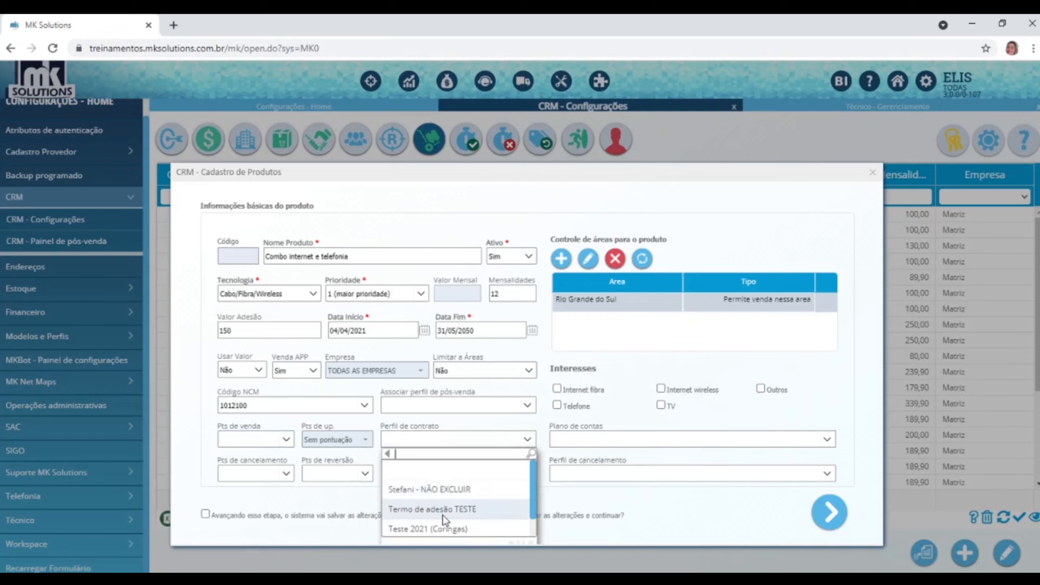
click(446, 510)
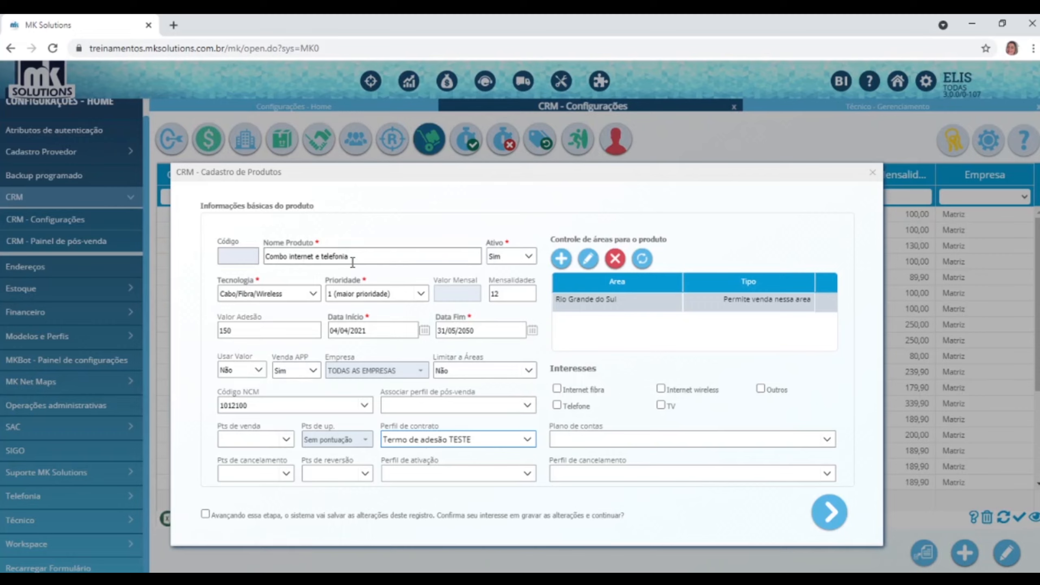
click(286, 477)
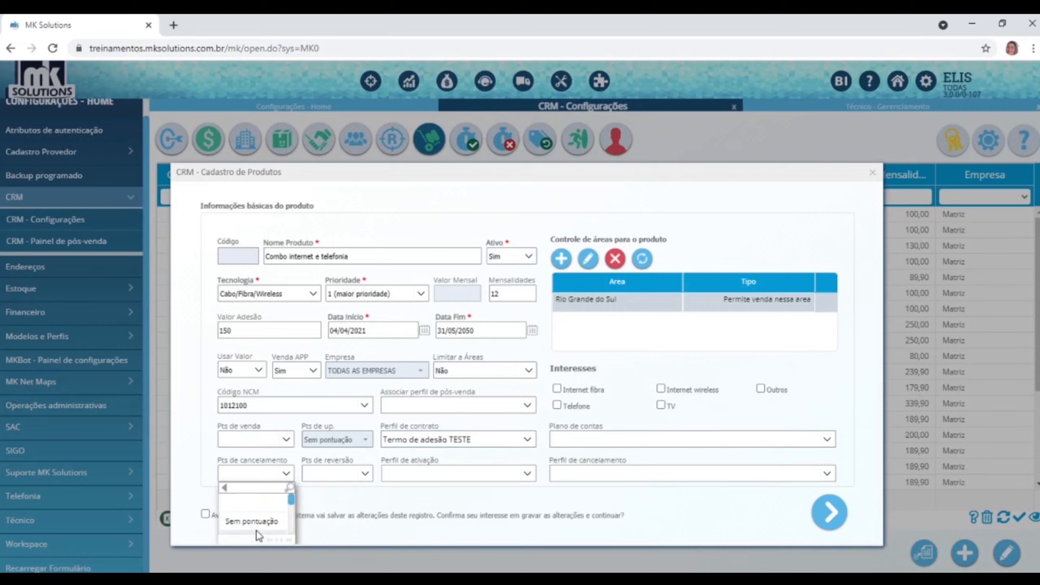
scroll(247, 513, down, 5)
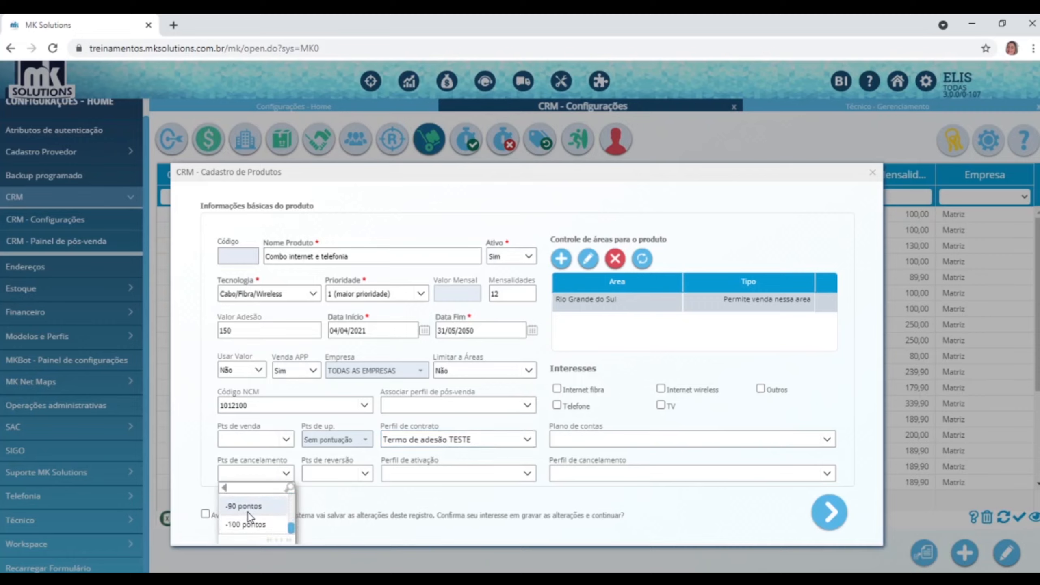
scroll(247, 513, up, 5)
scroll(247, 513, down, 5)
scroll(249, 511, up, 5)
scroll(266, 506, down, 2)
click(264, 506)
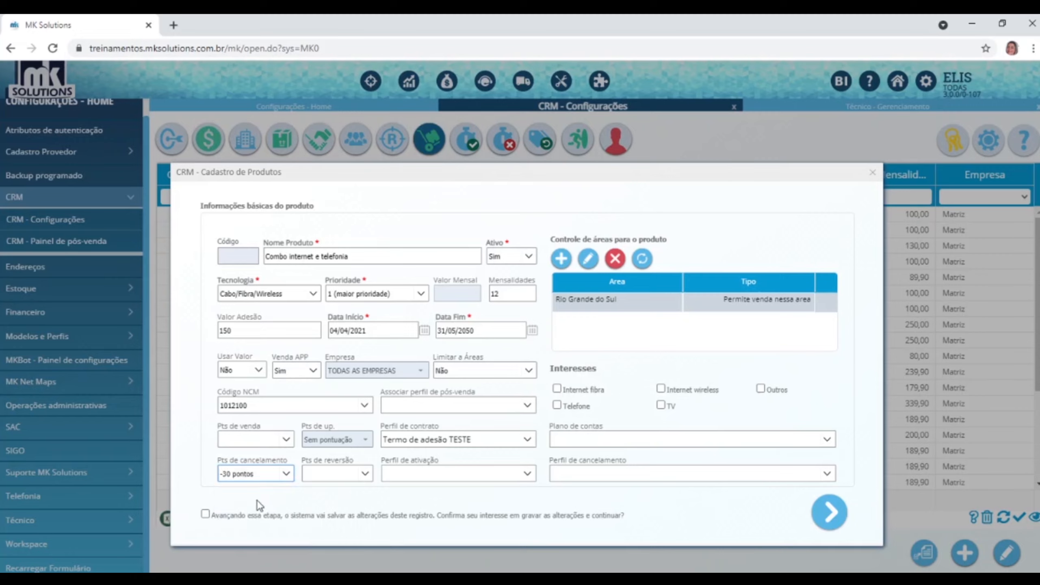
click(367, 477)
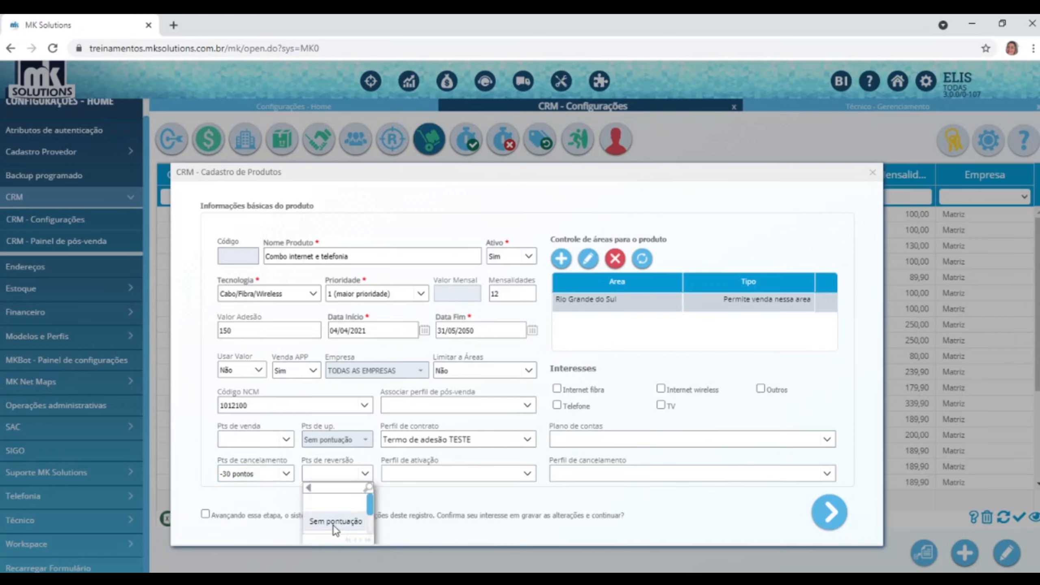
scroll(333, 526, down, 2)
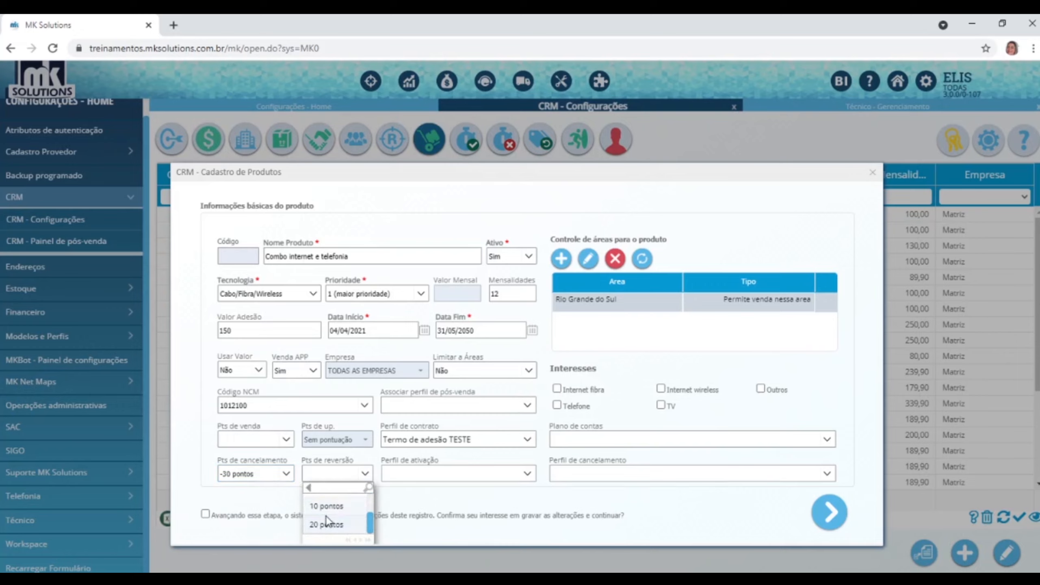
click(332, 522)
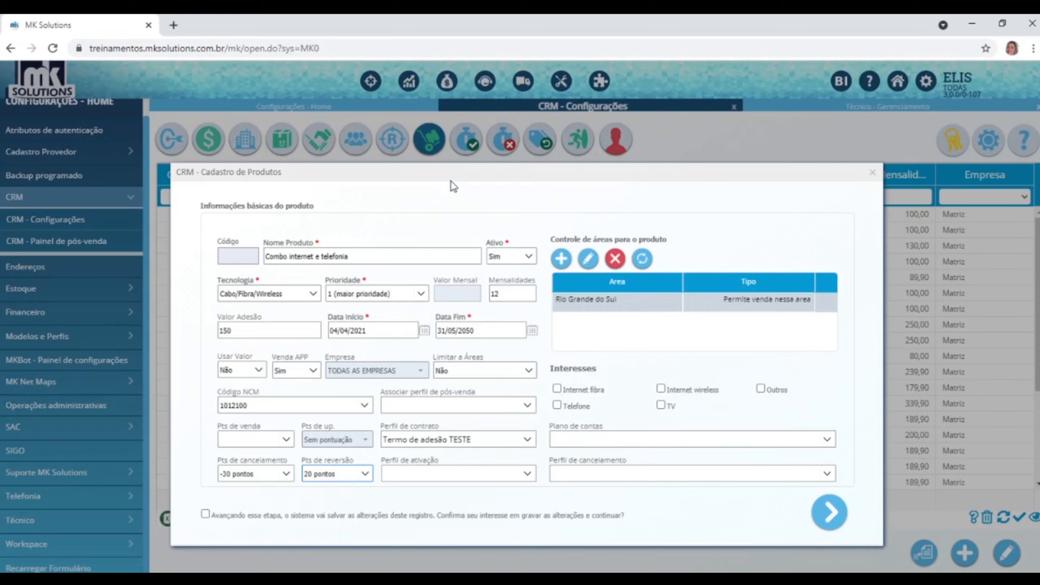
Set the activation profile to Clientes Radio, replacing an initial Ativação pessoa física pick.
click(526, 476)
scroll(432, 517, down, 4)
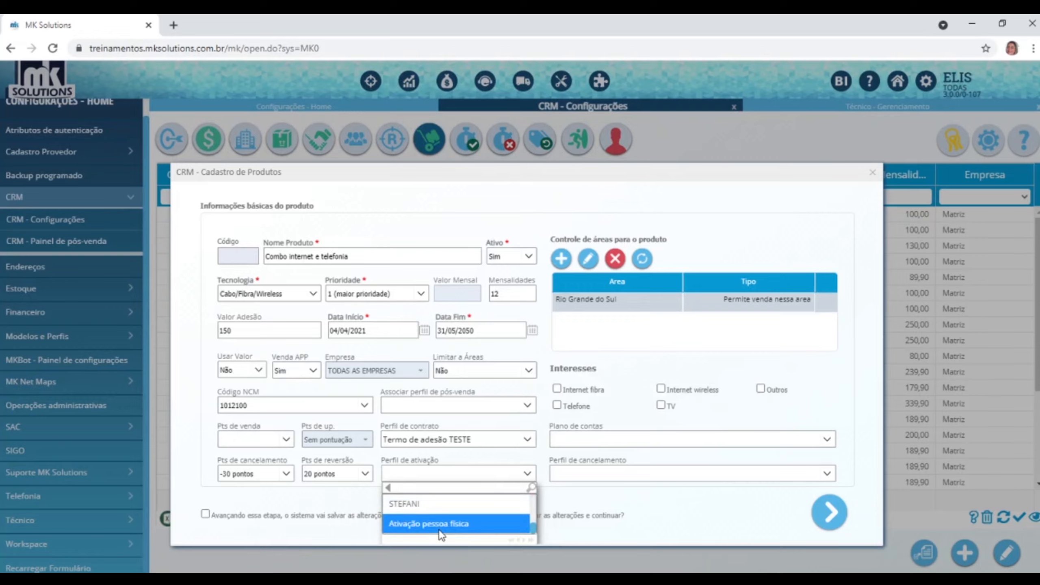
click(439, 526)
click(527, 474)
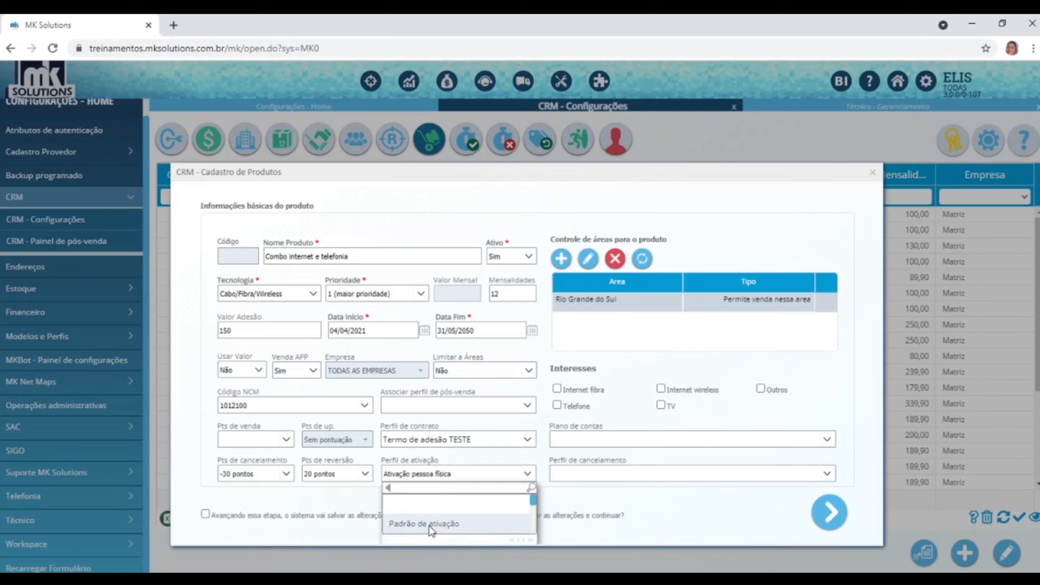
scroll(429, 525, down, 2)
scroll(429, 518, down, 3)
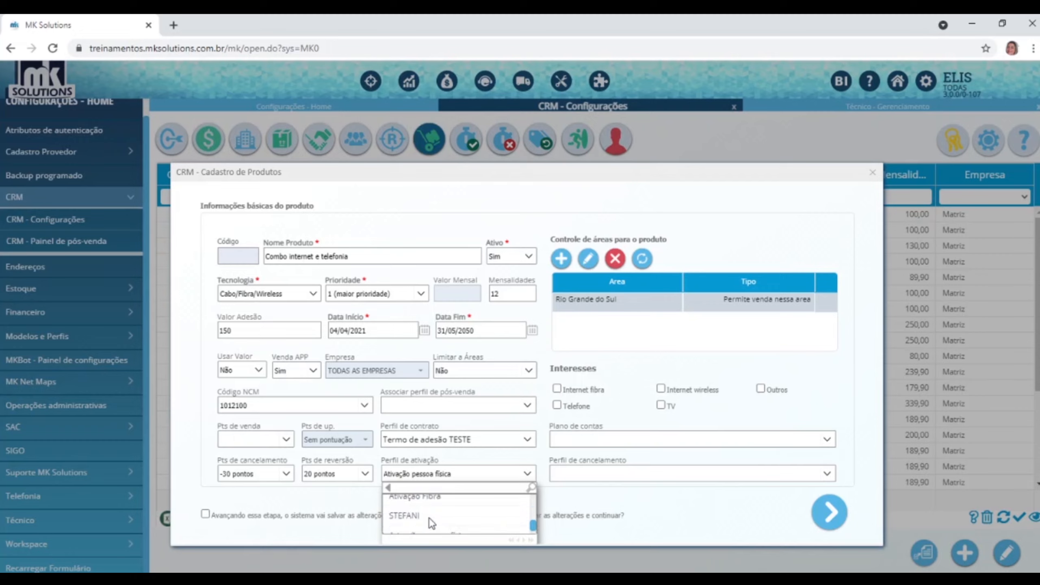
scroll(428, 519, up, 2)
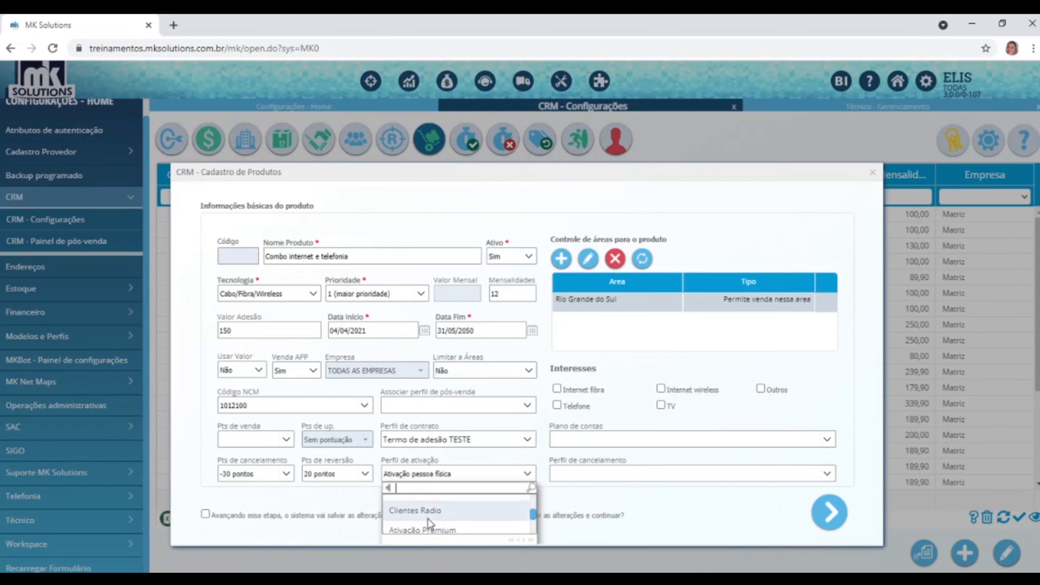
click(427, 511)
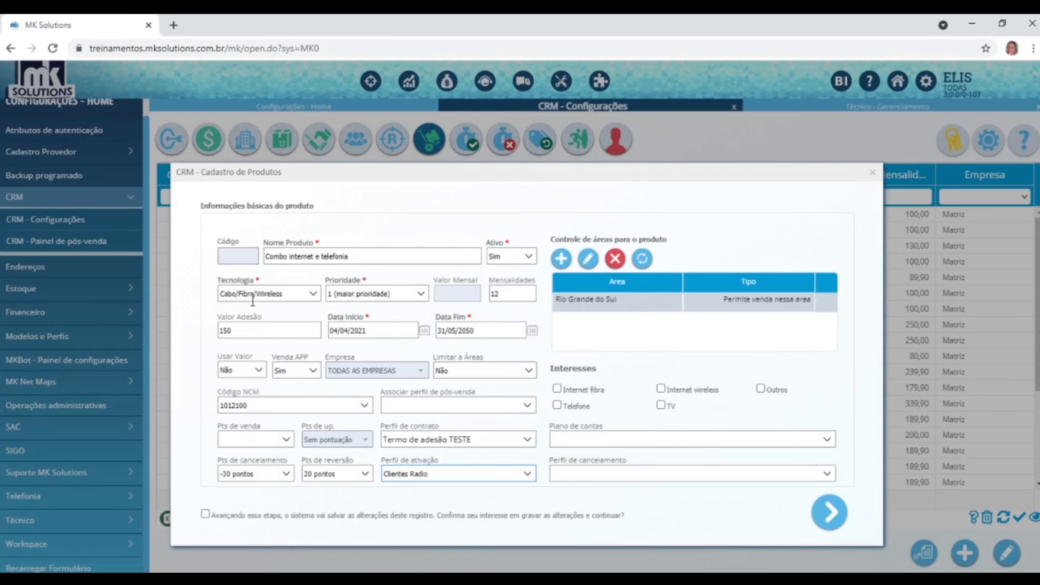
Tick the Internet fibra and Telefone interests and choose account plan 01.04 - Mensalidade Fibra.
click(557, 389)
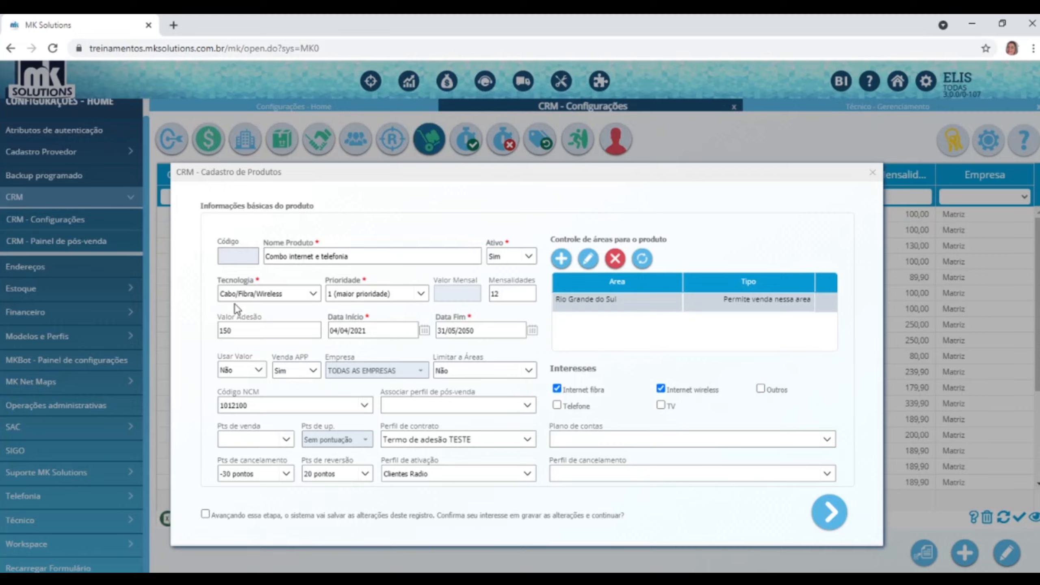
click(558, 405)
click(828, 440)
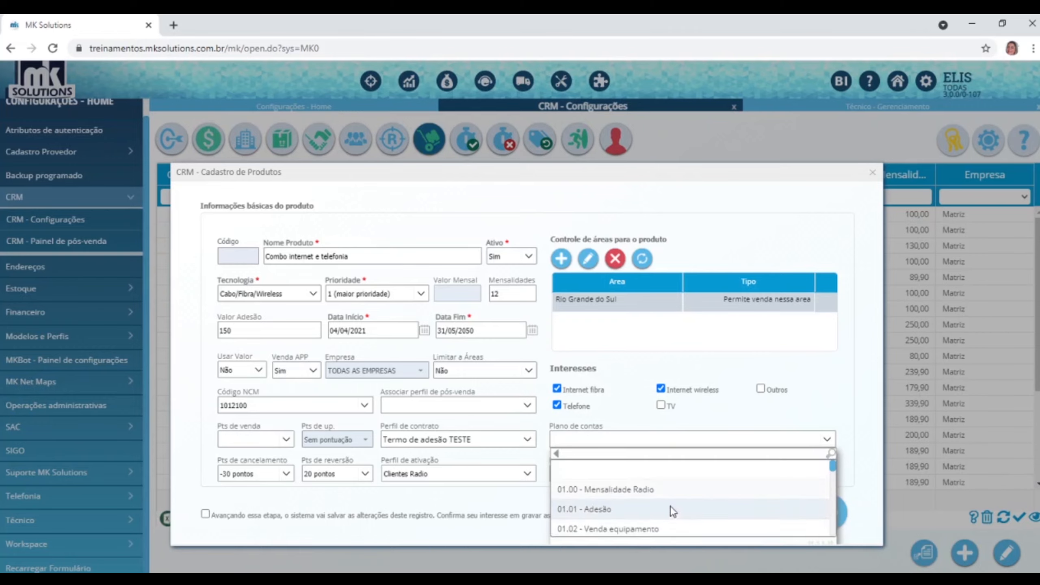
scroll(671, 506, down, 1)
click(658, 503)
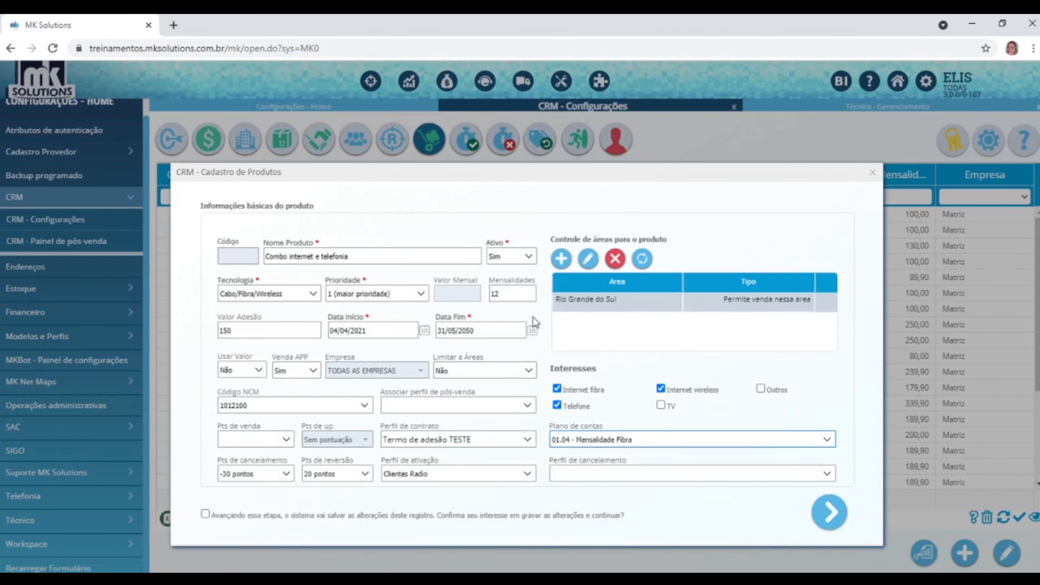
Choose cancellation profile Padrão cancelamento, confirm saving, and advance to the associated plans step.
click(827, 476)
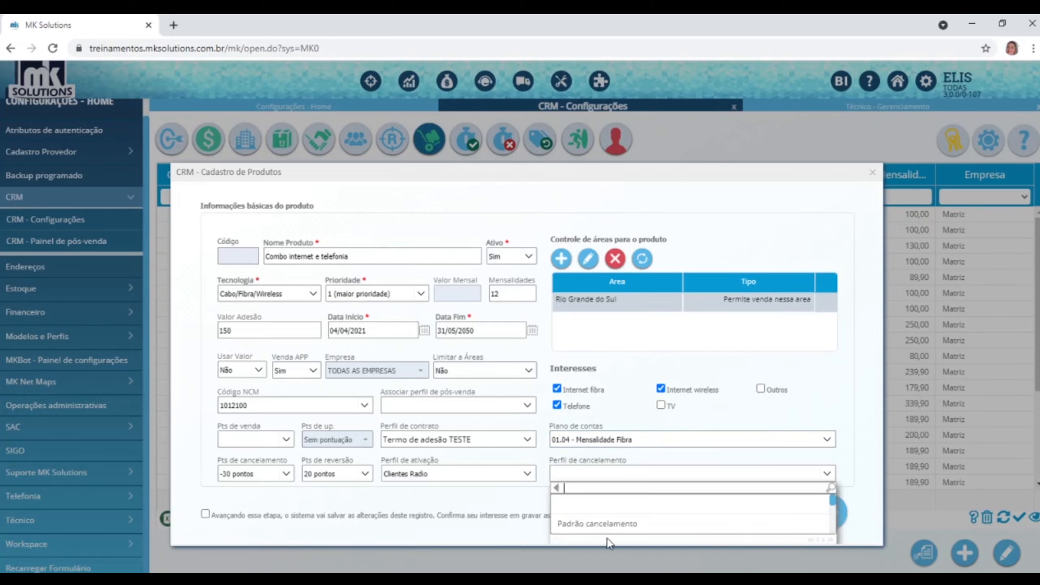
click(602, 526)
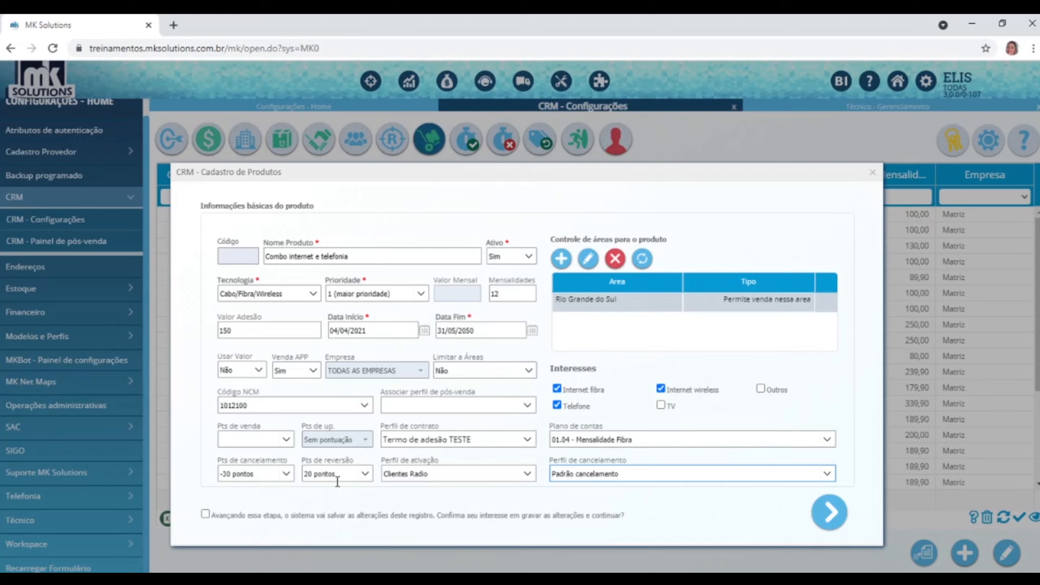
click(327, 517)
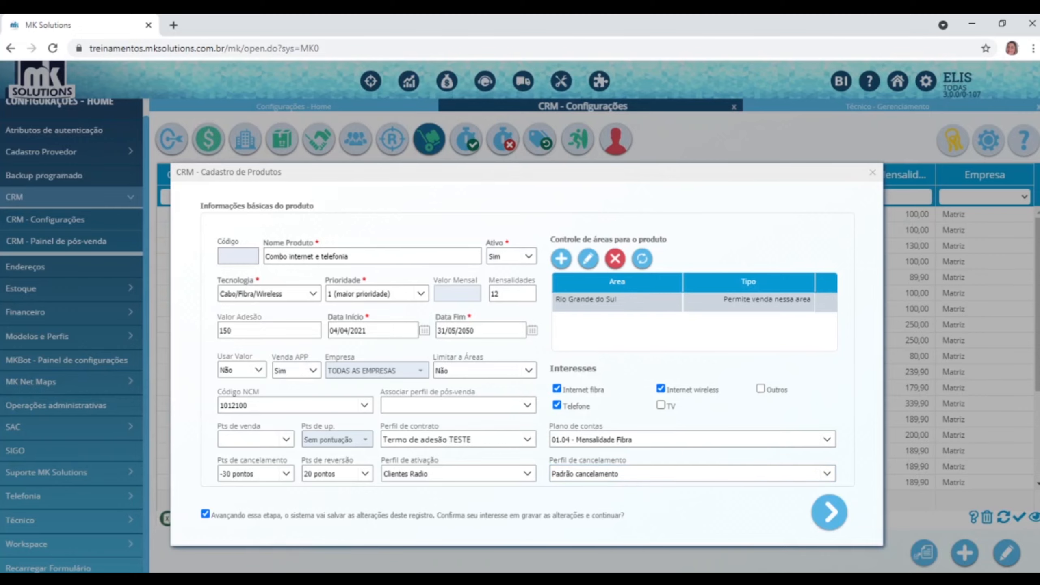
click(827, 517)
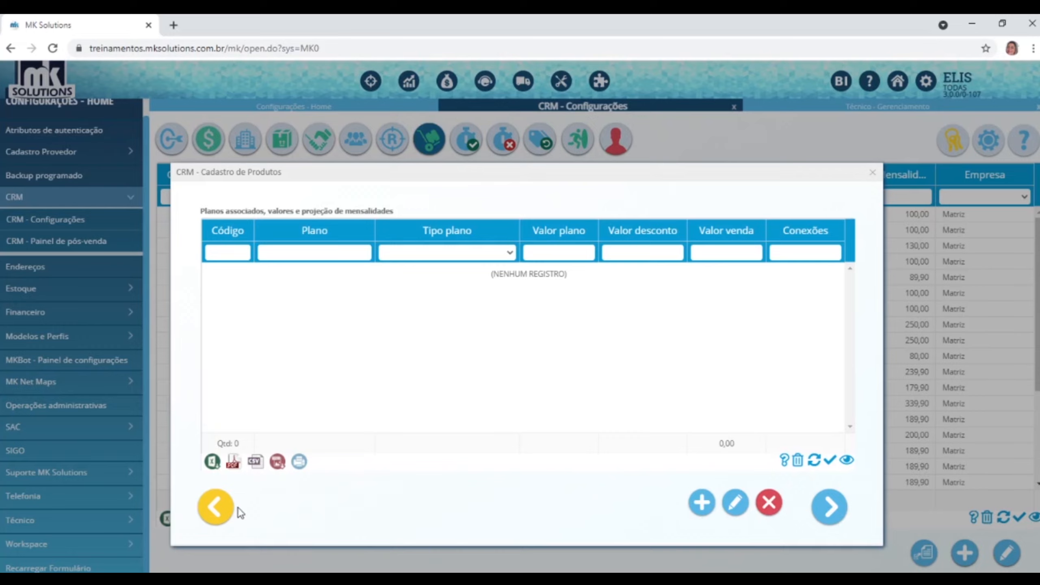
Add the 25MB Fibra plan to the product's bundle.
click(216, 508)
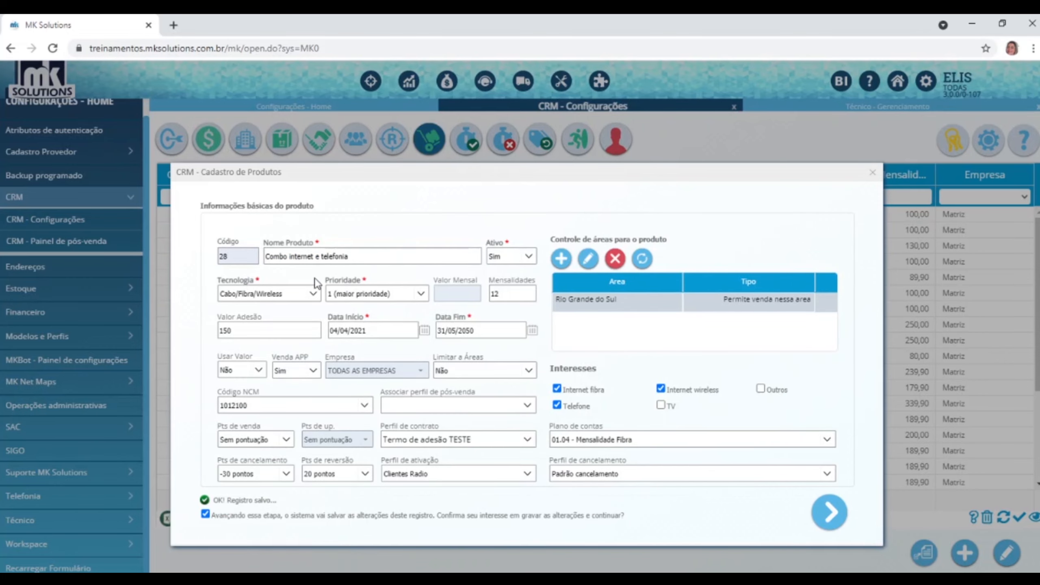
click(830, 513)
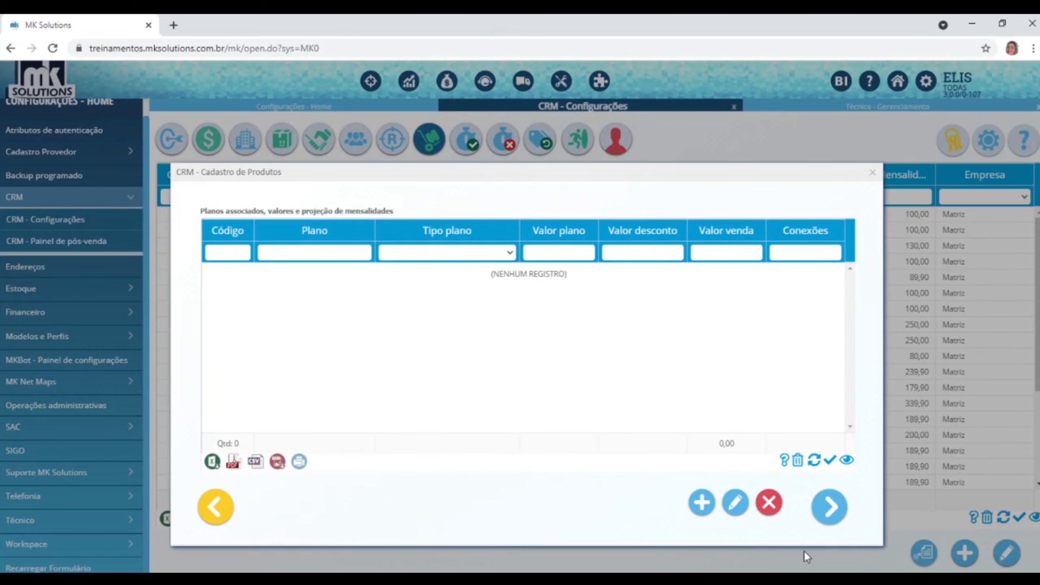
click(710, 499)
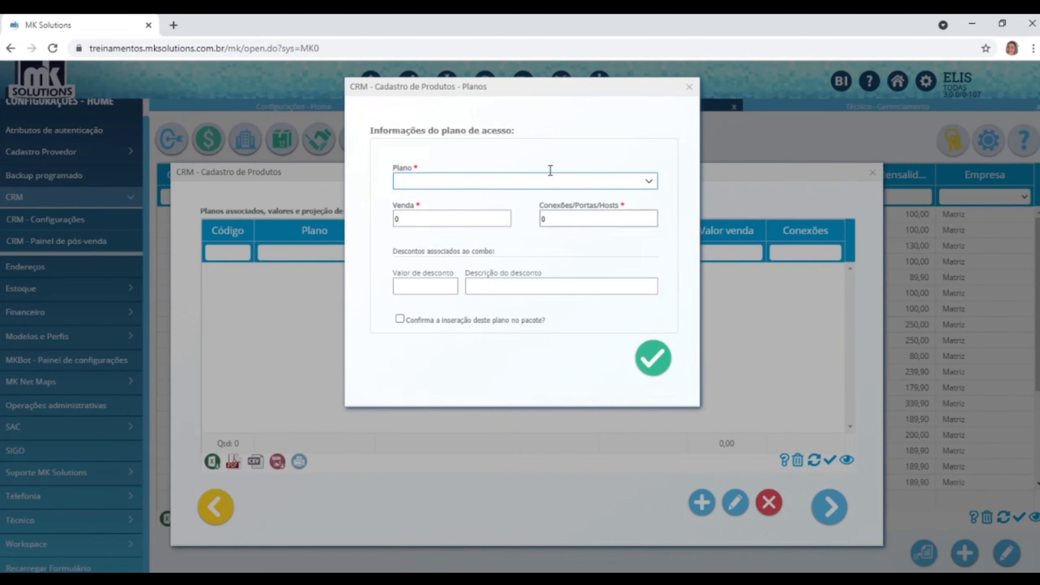
click(649, 181)
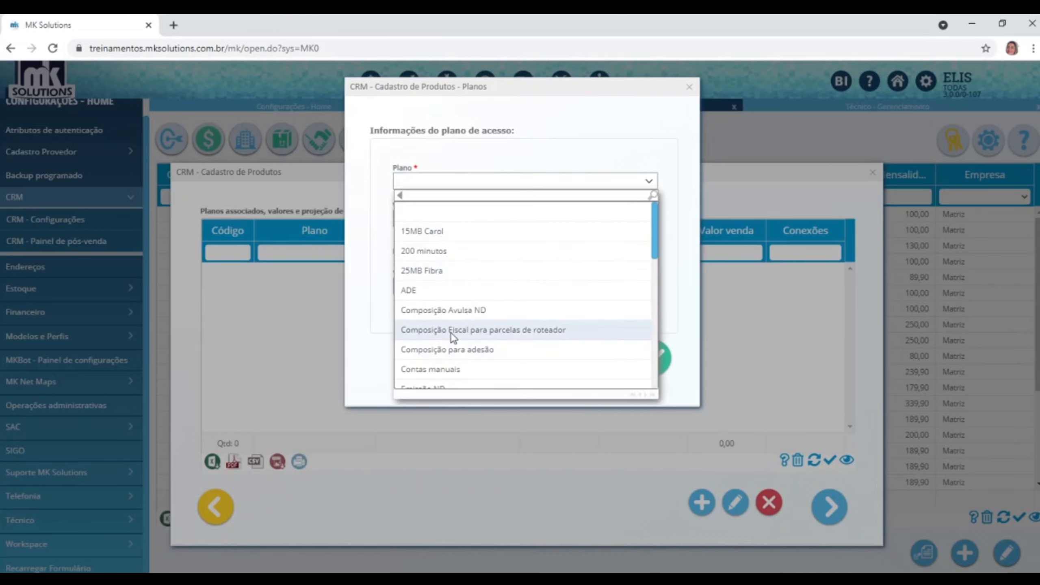
click(419, 271)
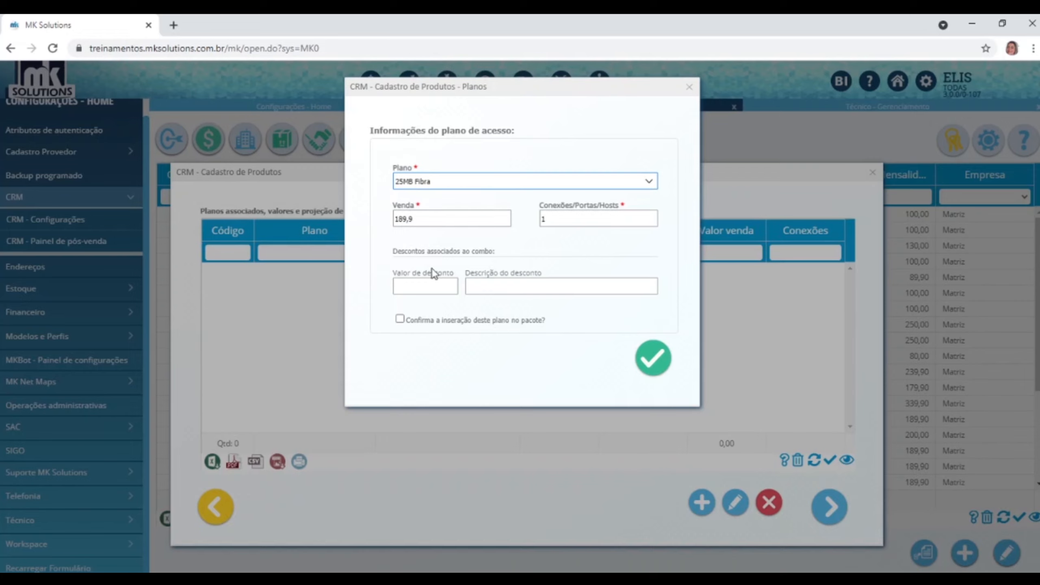
click(419, 319)
click(660, 363)
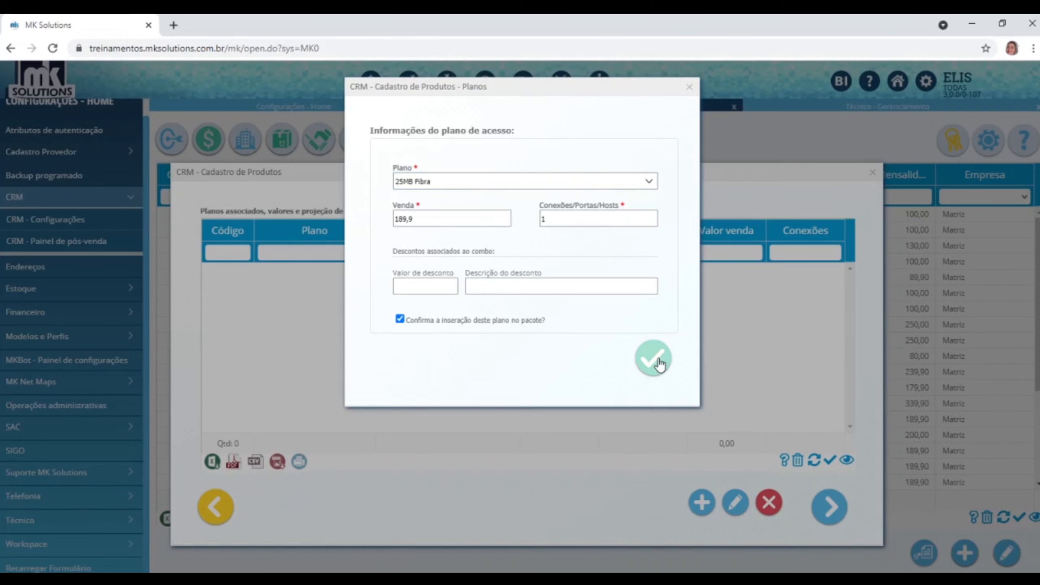
click(642, 126)
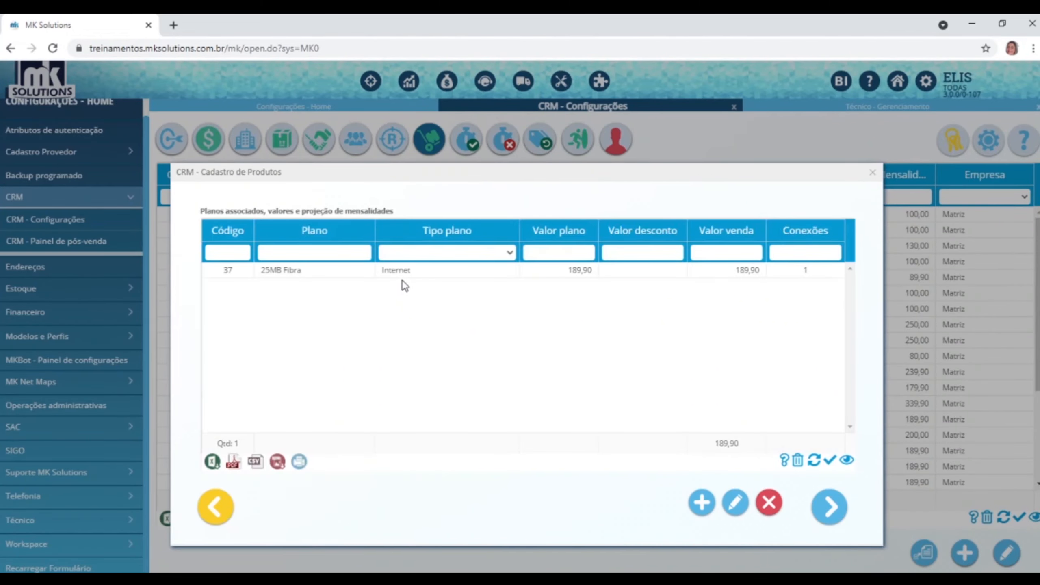
Add the Telefonia franquia plan as the bundle's second plan.
click(701, 504)
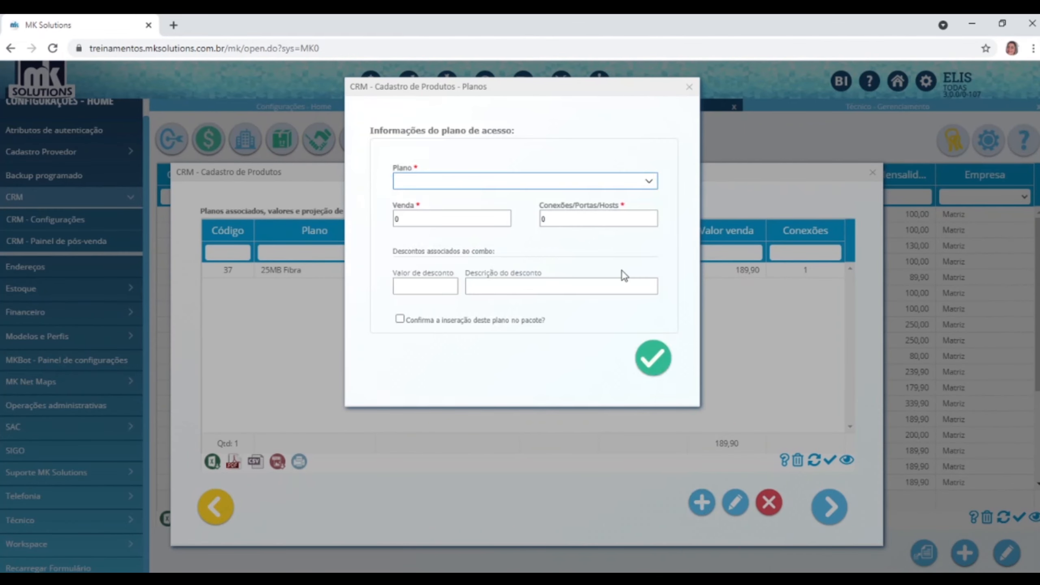
click(651, 183)
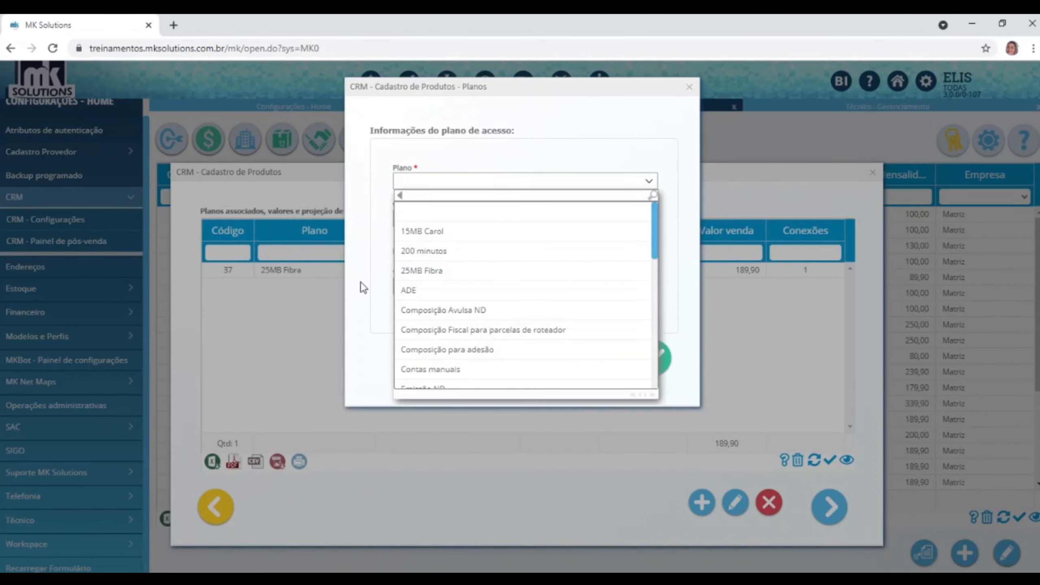
scroll(486, 331, down, 3)
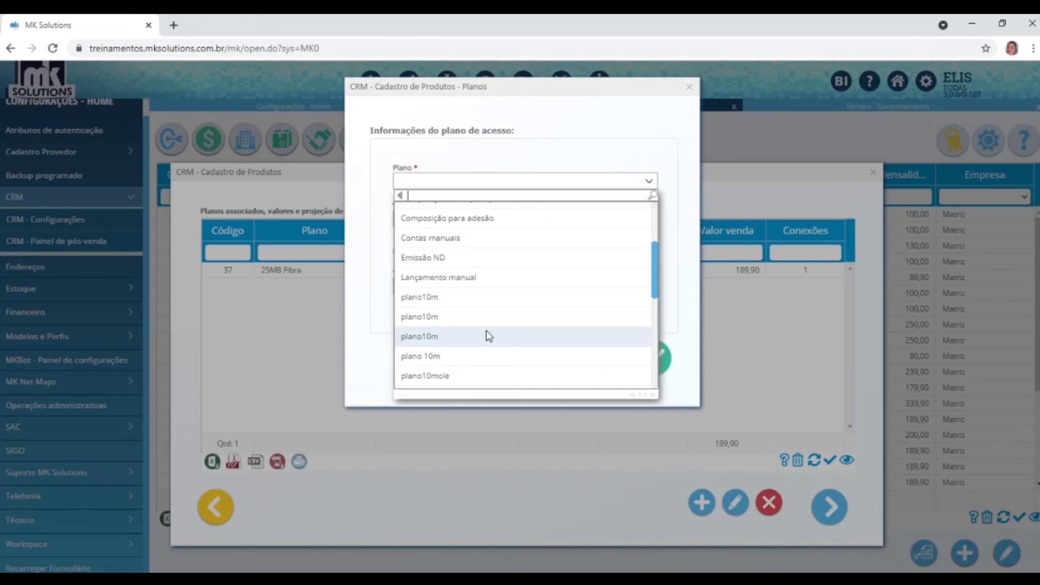
scroll(486, 330, down, 5)
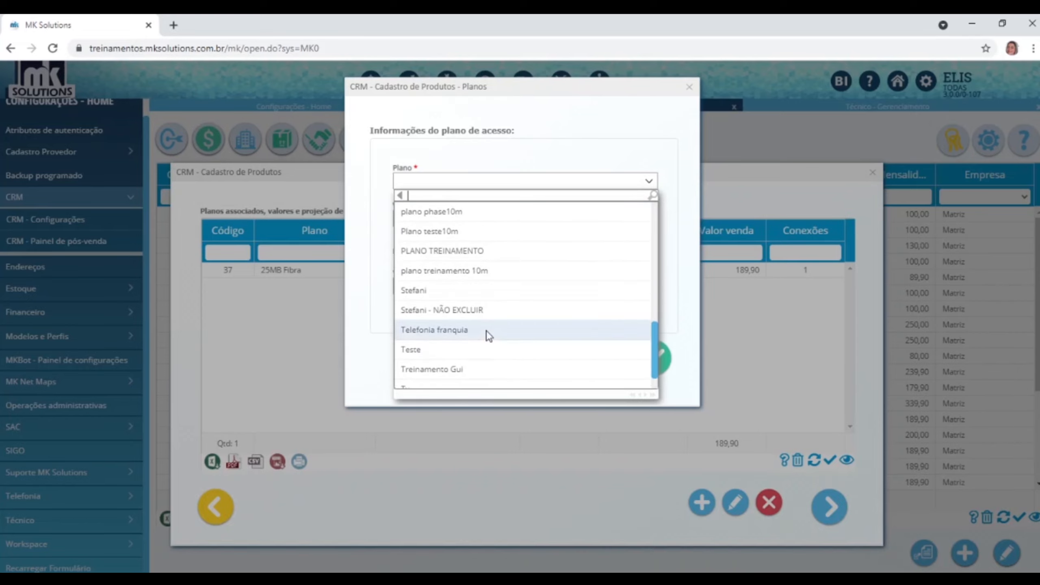
scroll(486, 331, down, 2)
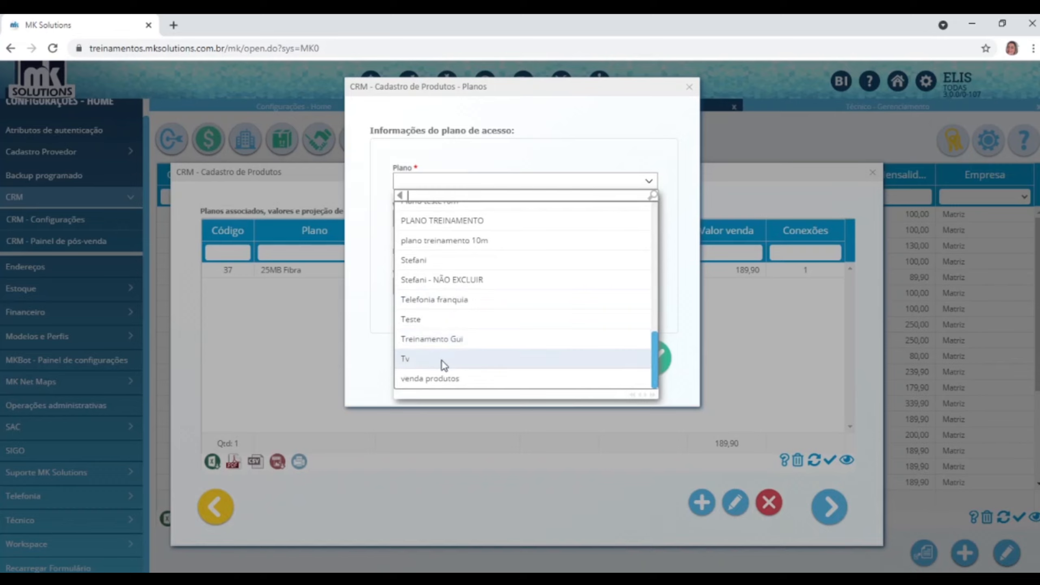
click(450, 301)
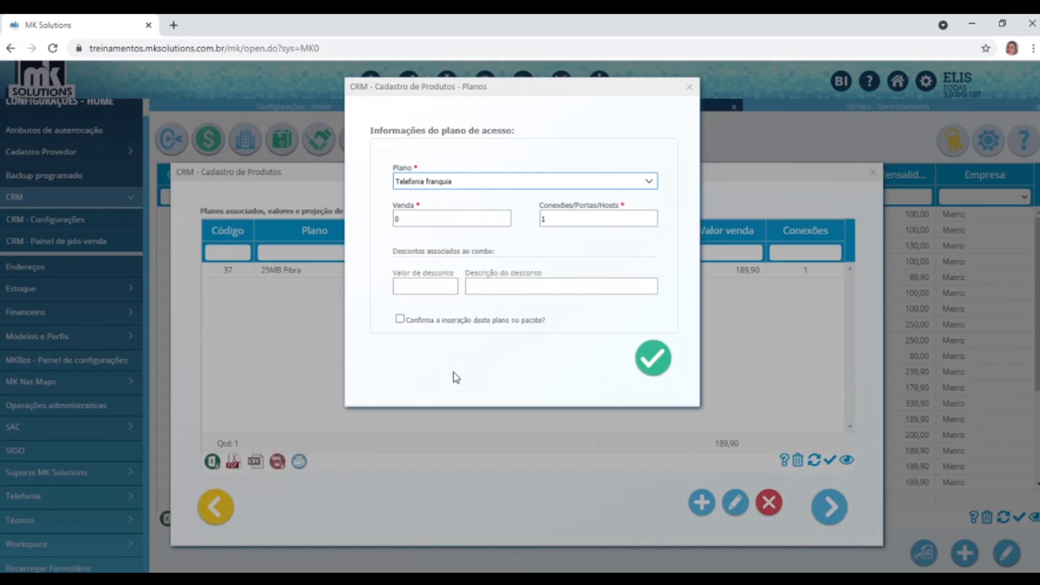
click(428, 324)
click(654, 363)
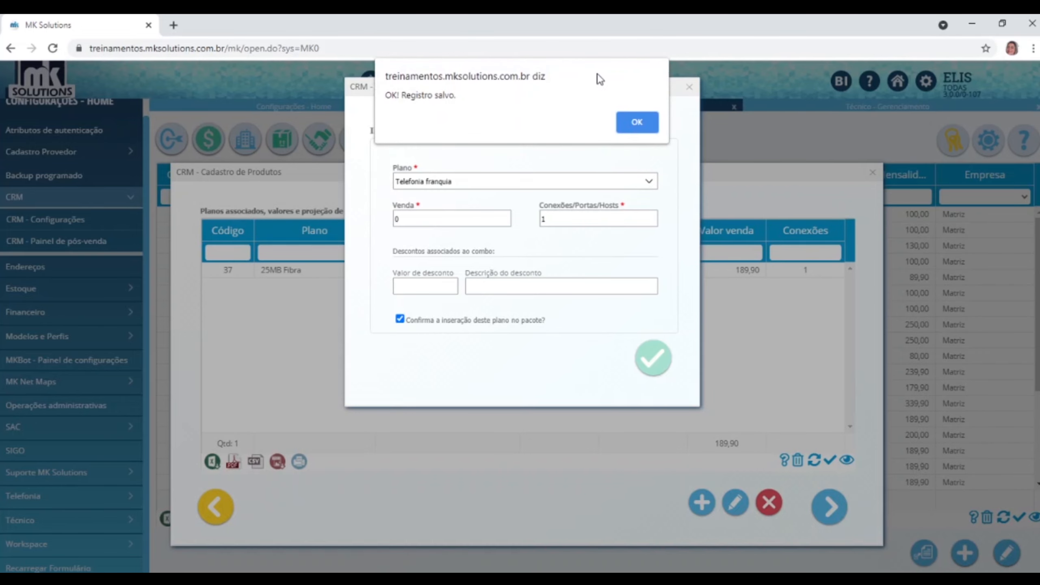
click(637, 125)
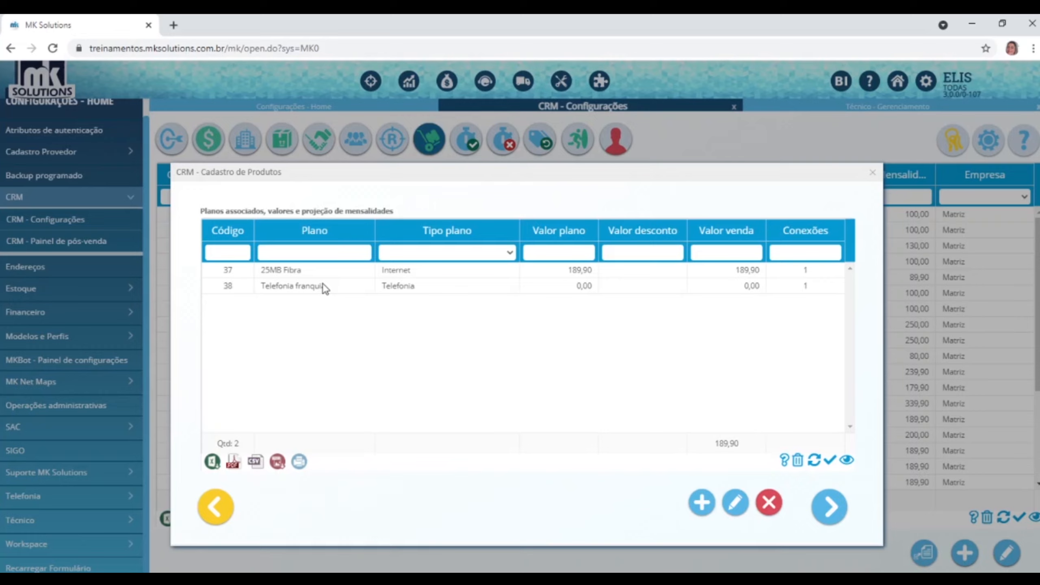
Advance to the Formas de pagamento step after briefly revisiting the bundled plans.
click(828, 506)
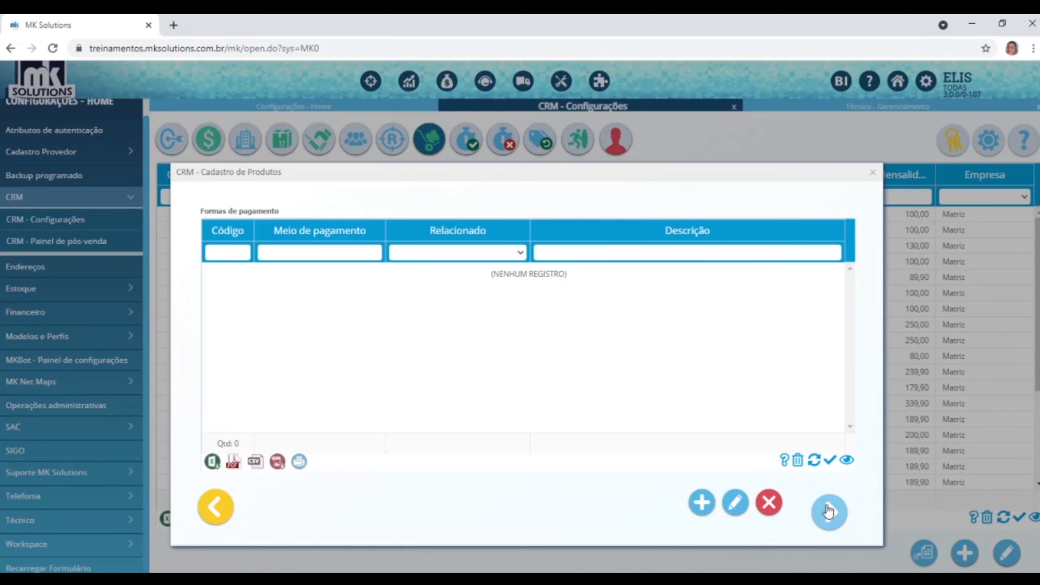
click(220, 517)
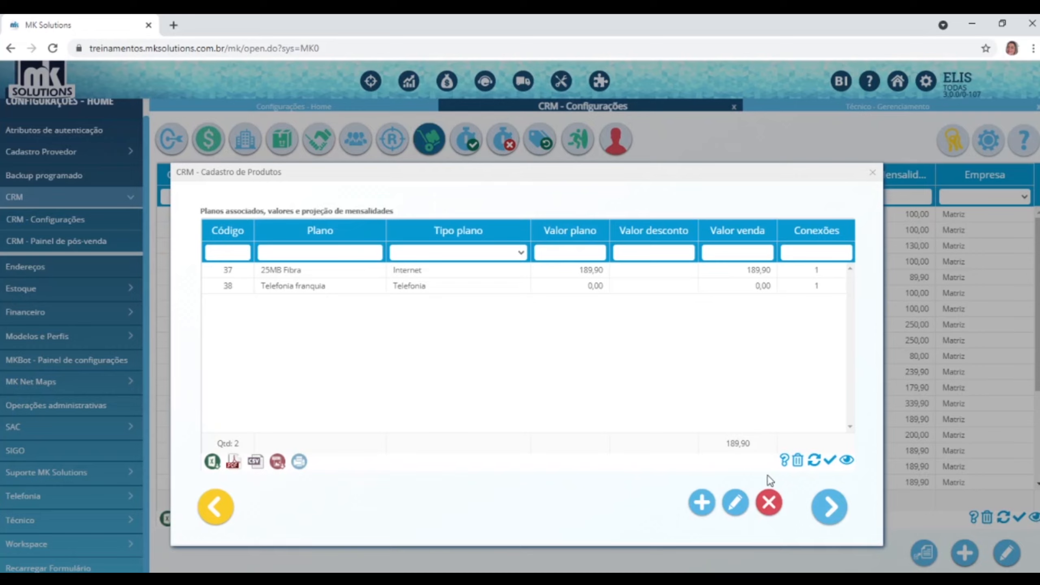
click(830, 508)
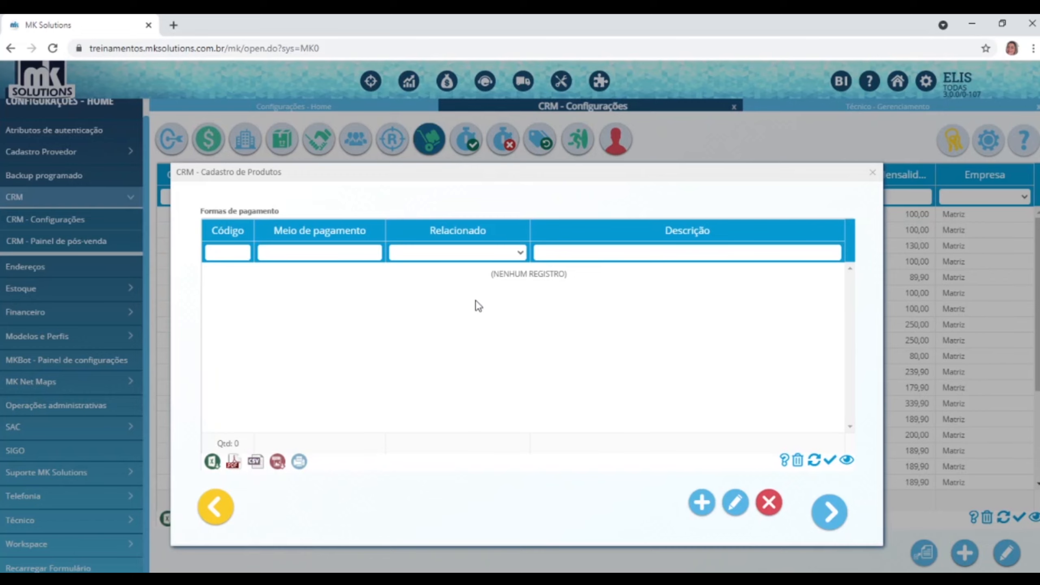
Open a new Forma de pagamento form from the product's empty payment methods list.
click(703, 502)
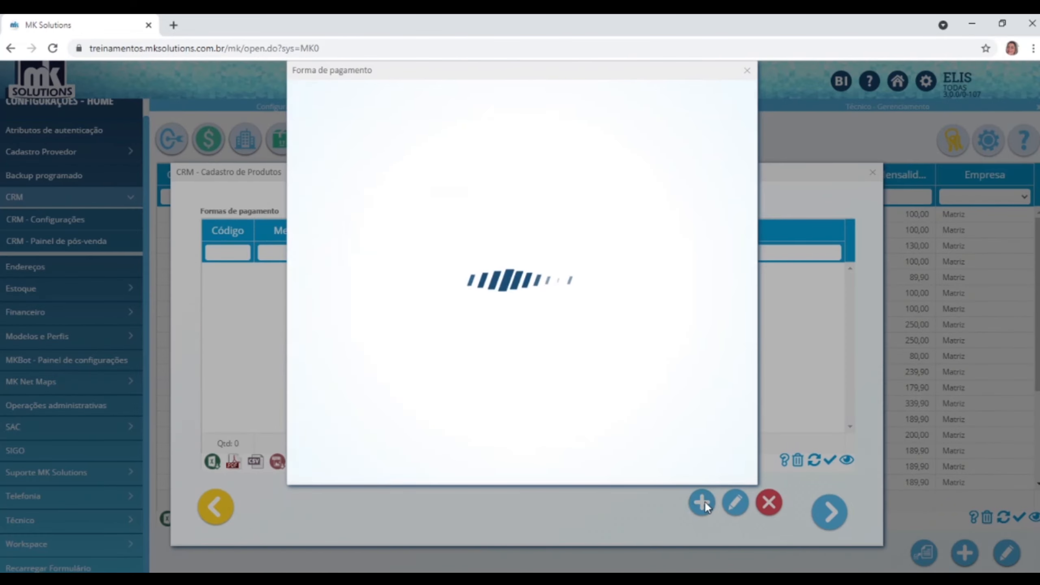
Relate the payment to Adesão, with Boleto/Arrecadação as the form of payment.
click(396, 137)
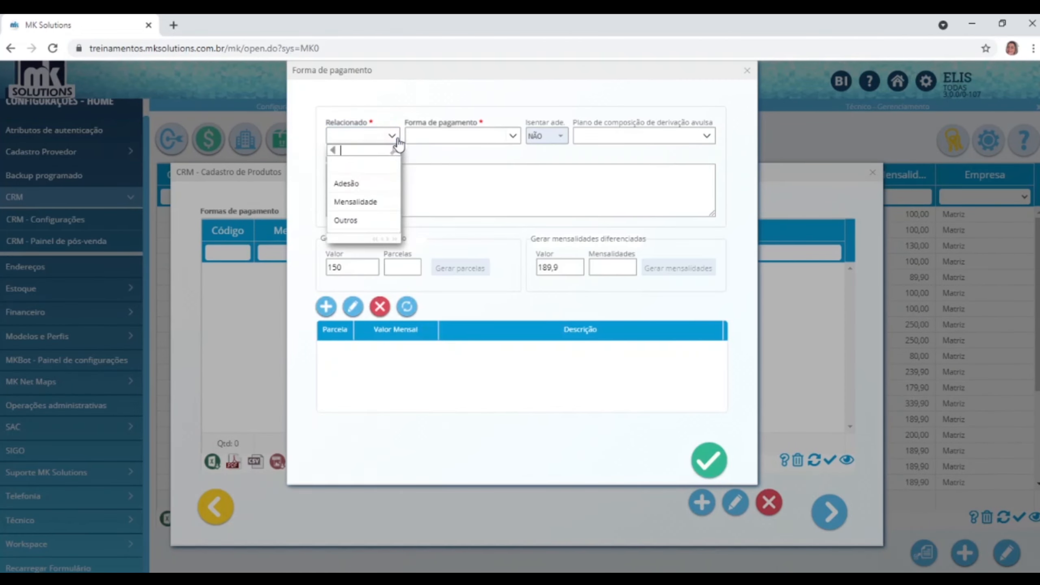
click(361, 201)
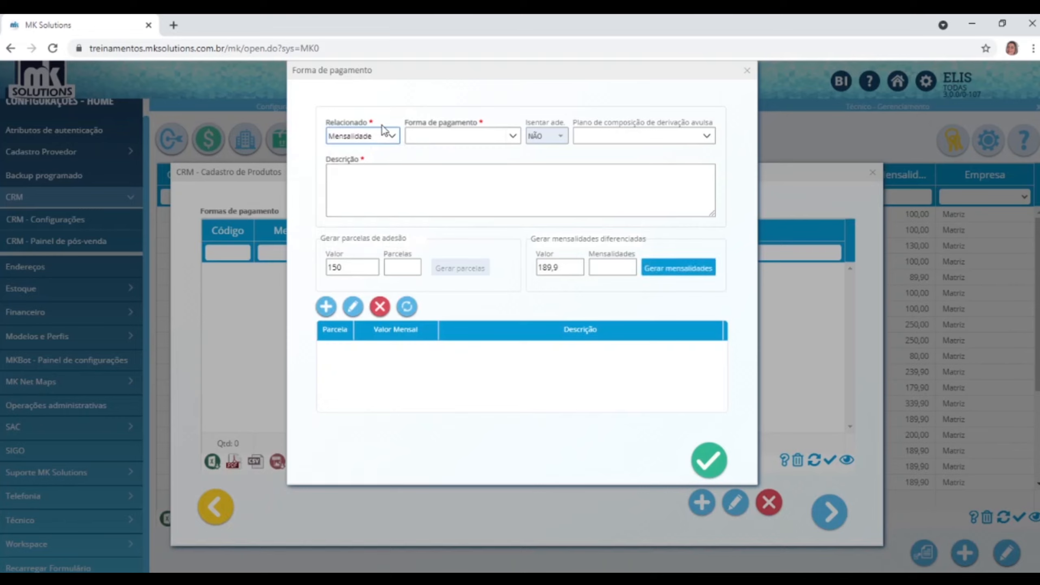
click(391, 137)
click(351, 185)
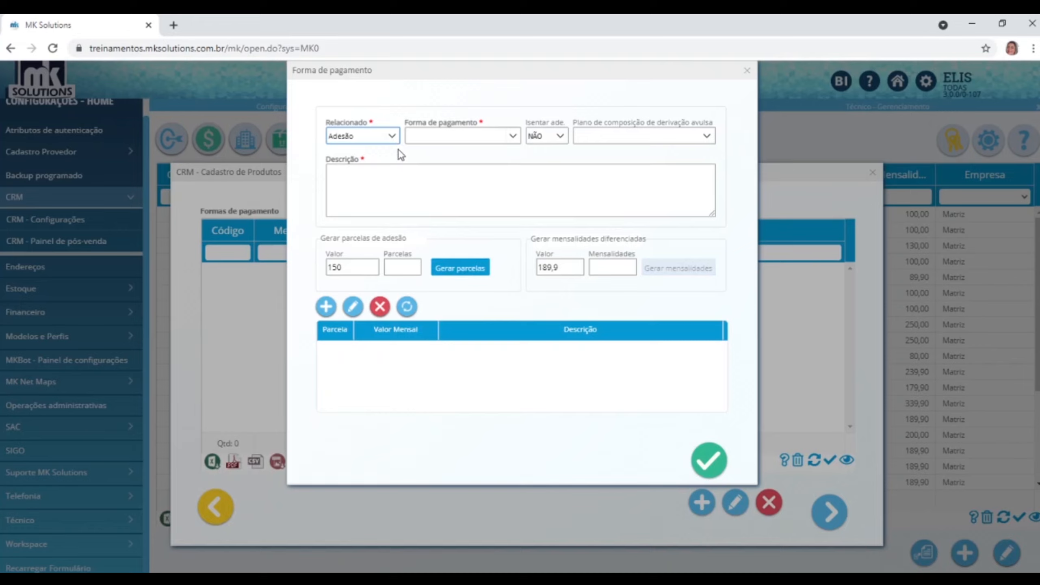
click(397, 135)
click(356, 203)
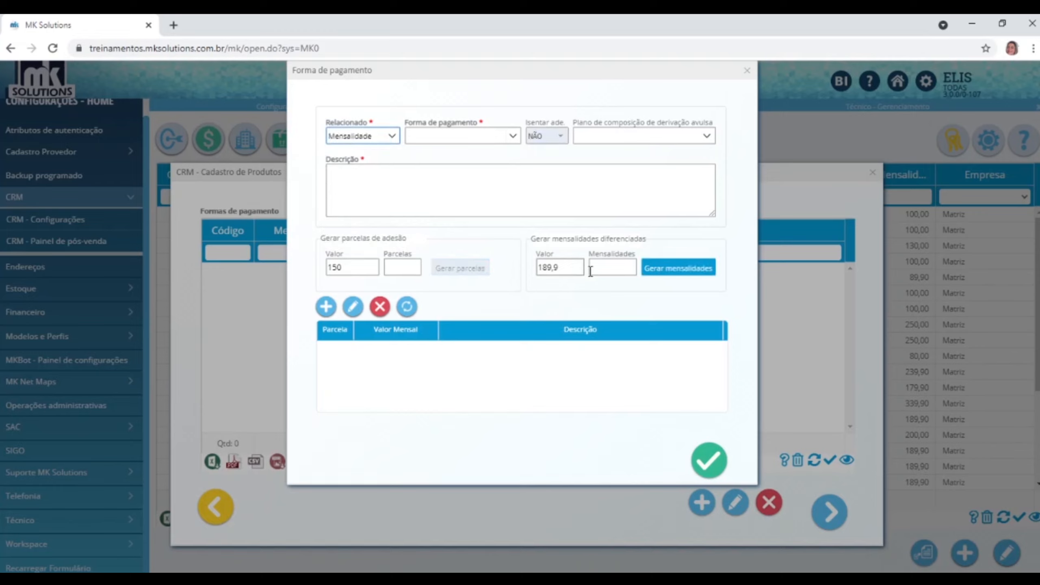
click(391, 136)
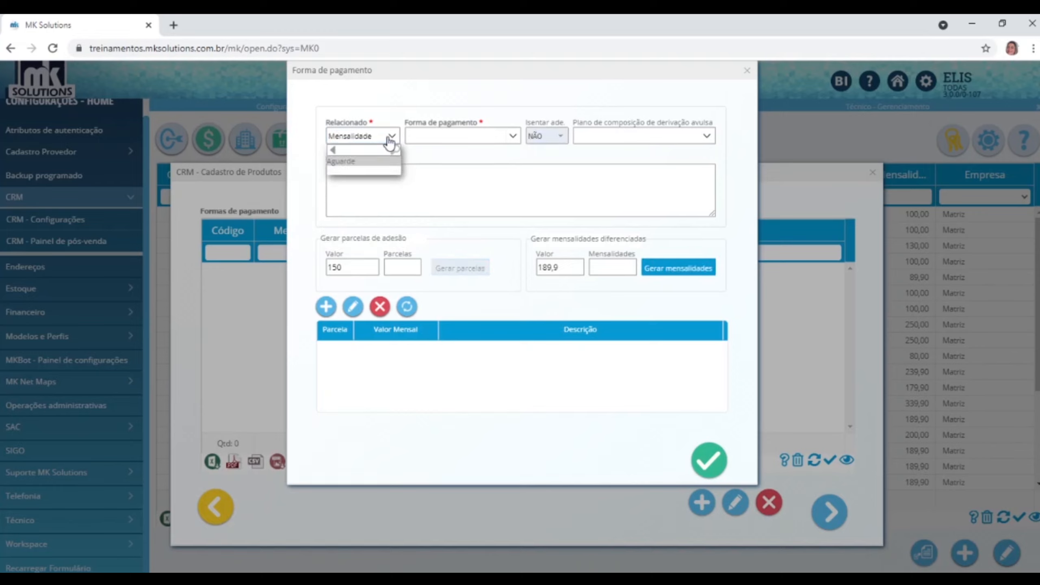
click(364, 188)
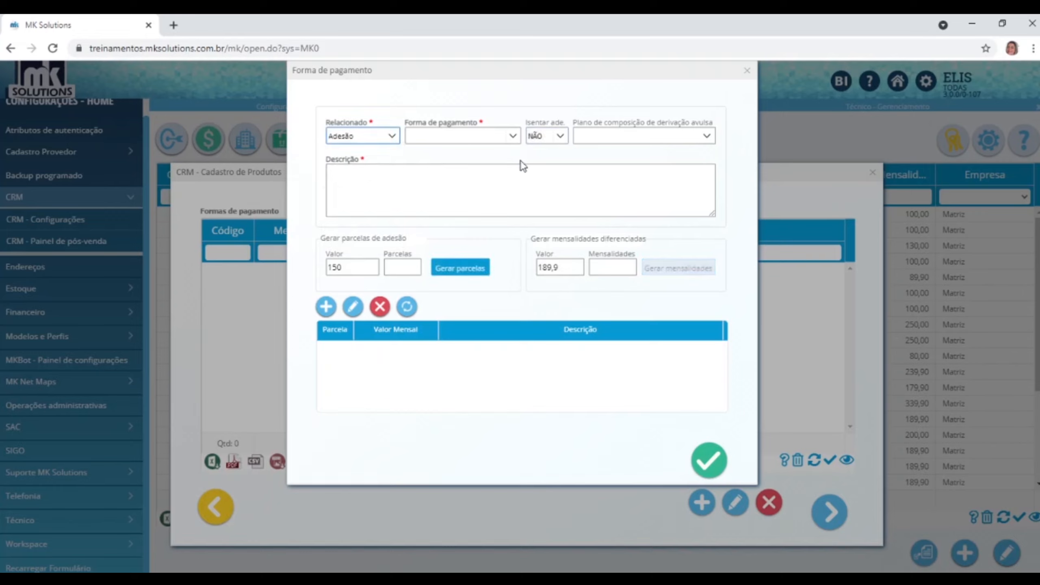
click(510, 138)
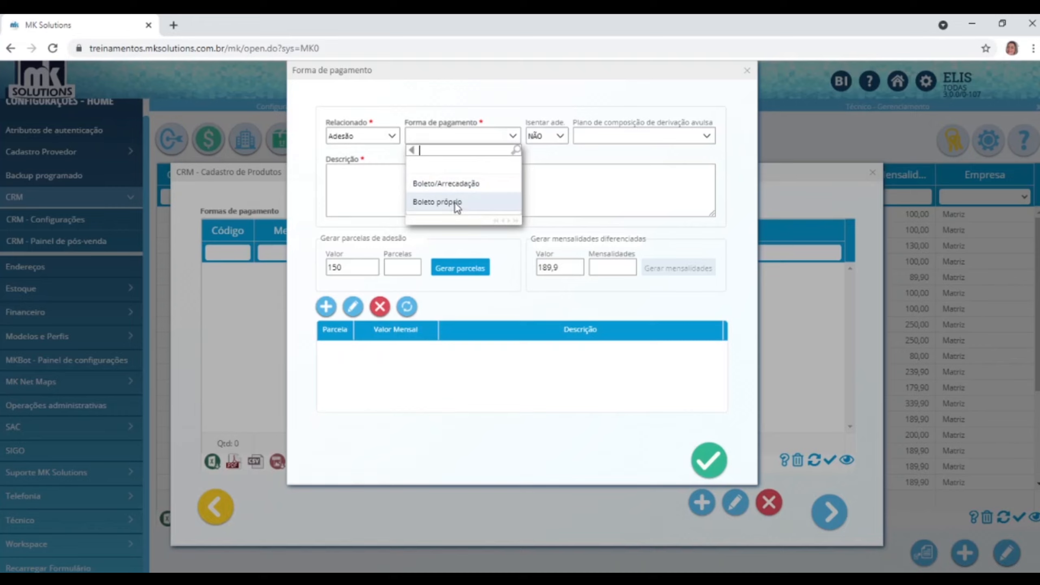
click(454, 186)
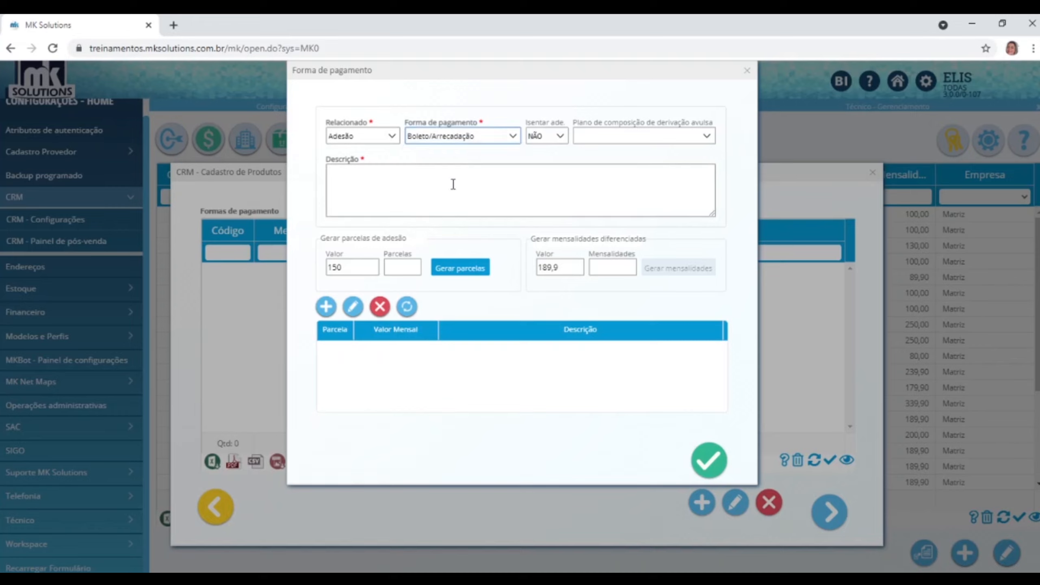
Mark the adesão exempt, pick Composição para adesão, describe it 'Adesão isenta' and save.
click(560, 137)
click(539, 186)
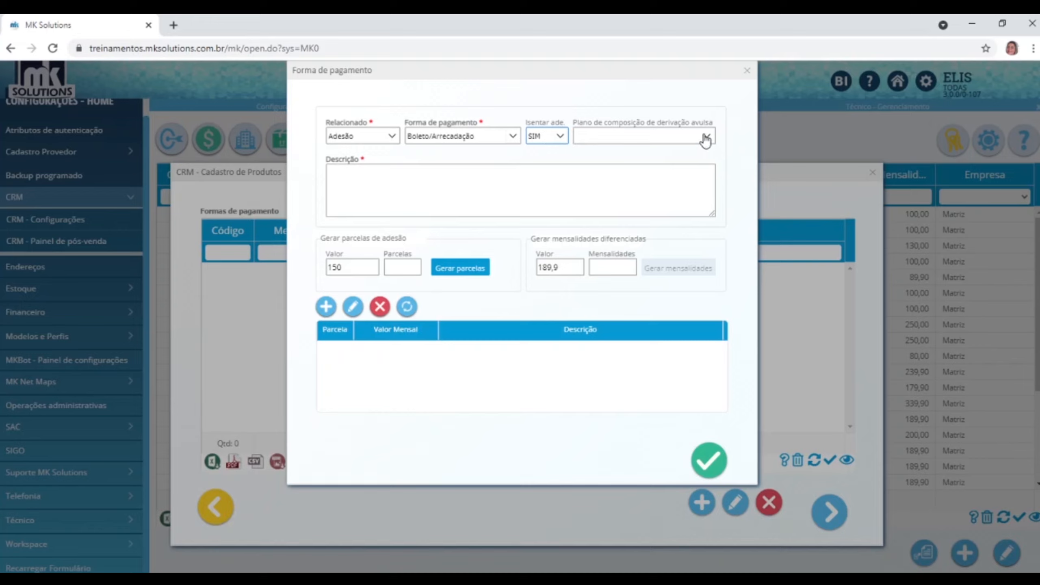
click(706, 139)
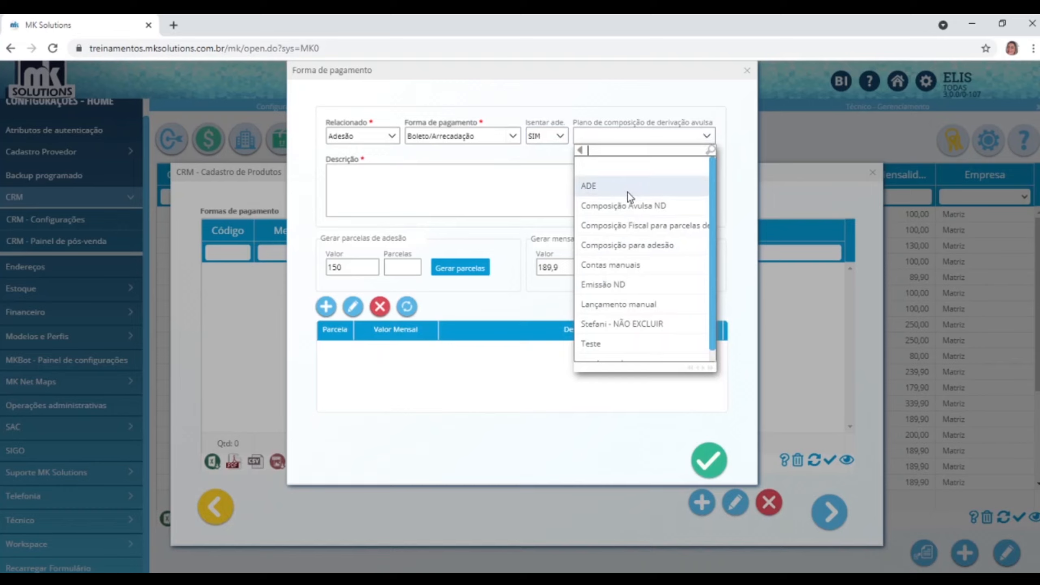
click(629, 245)
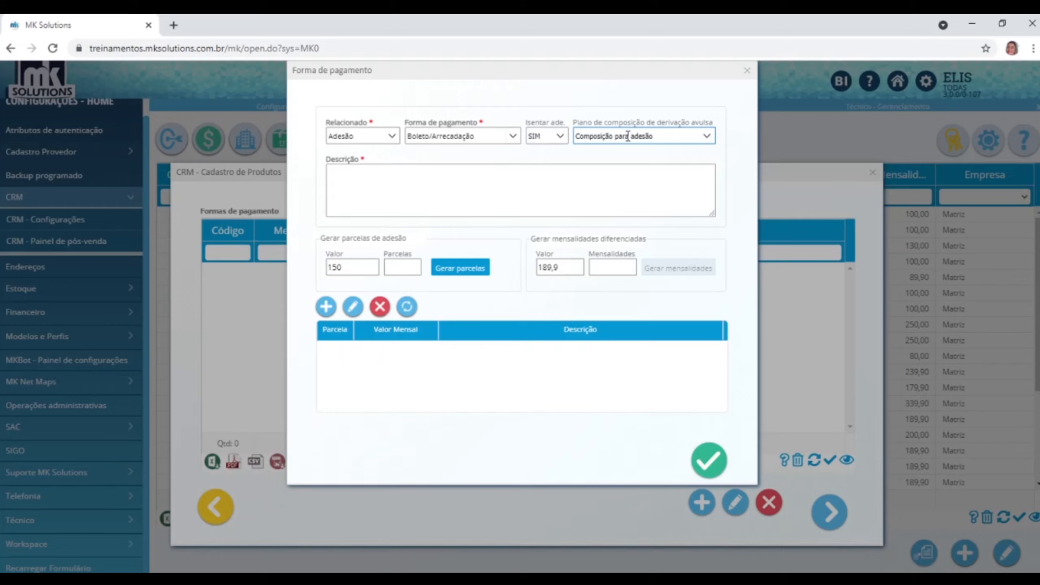
click(452, 187)
text(Adesão isenta)
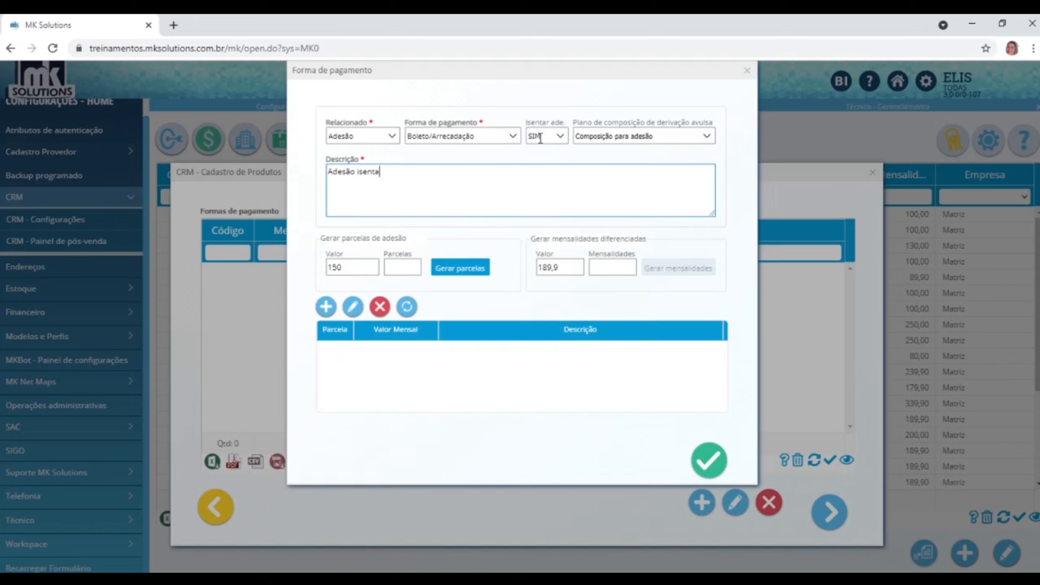
click(711, 459)
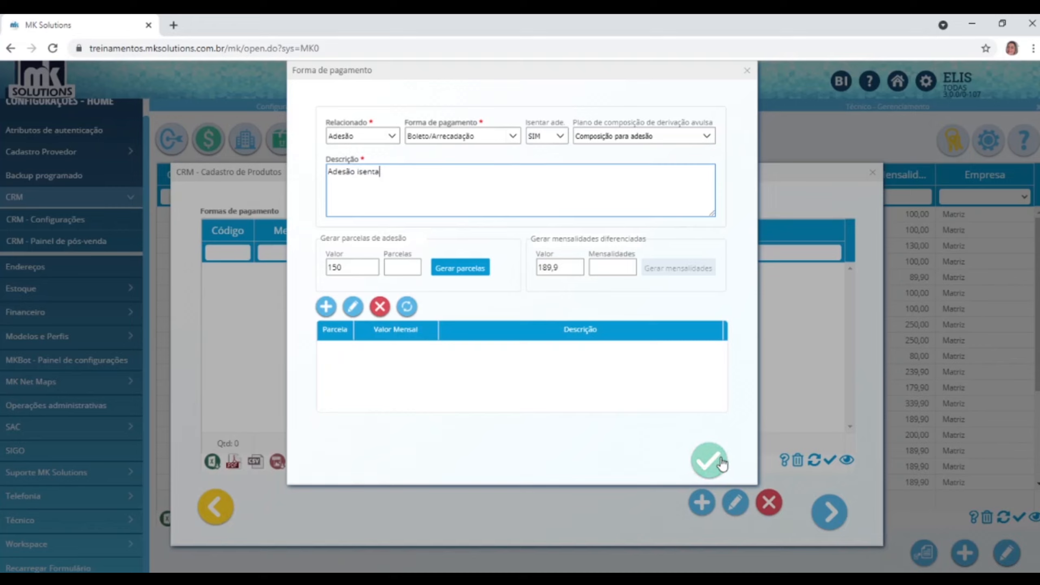
click(629, 120)
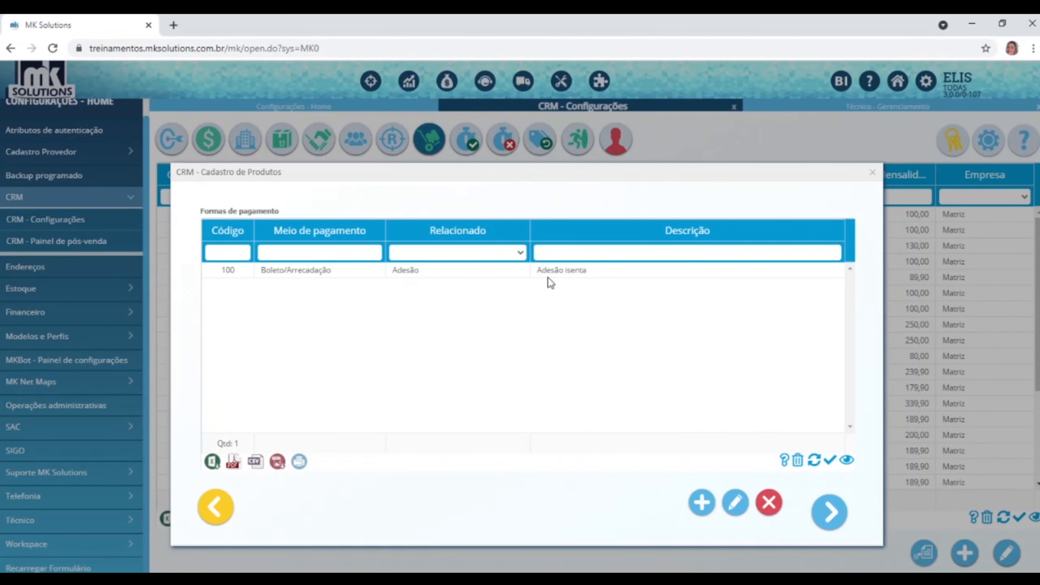
Add an Adesão Boleto/Arrecadação method with Composição para adesão plan, described 'Adesão 1X'.
click(701, 503)
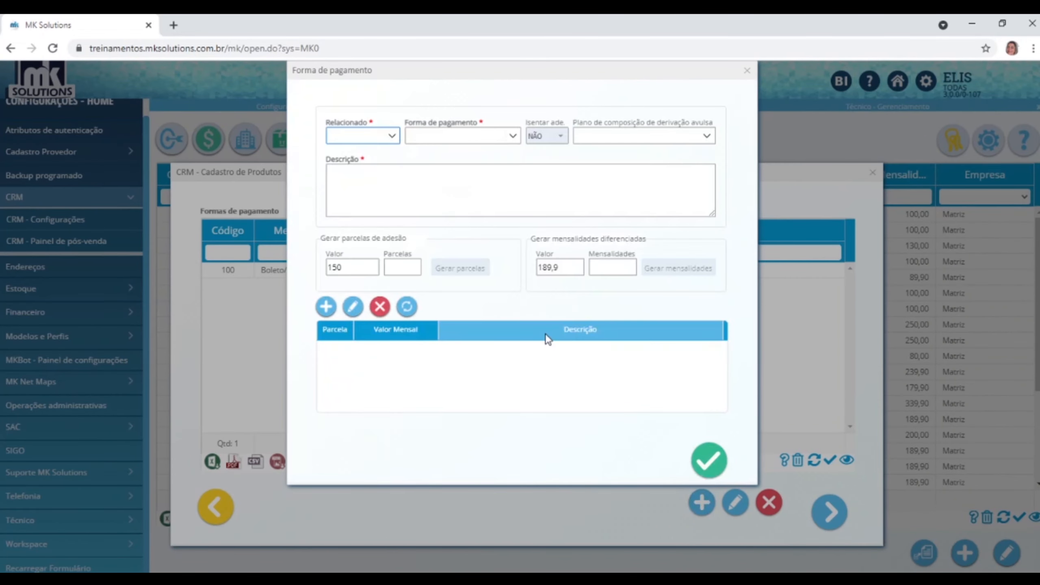
click(392, 137)
click(344, 184)
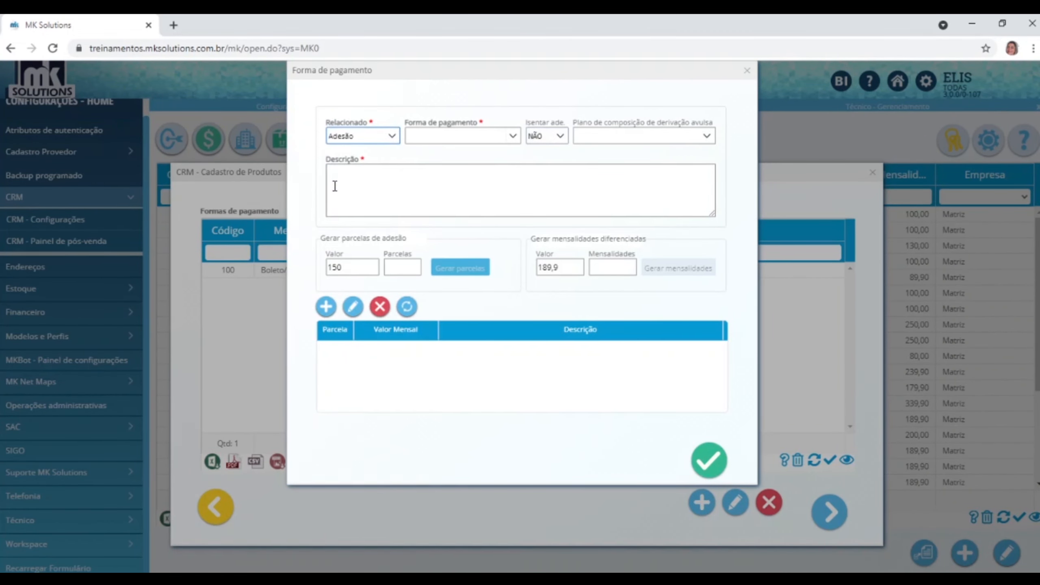
click(513, 141)
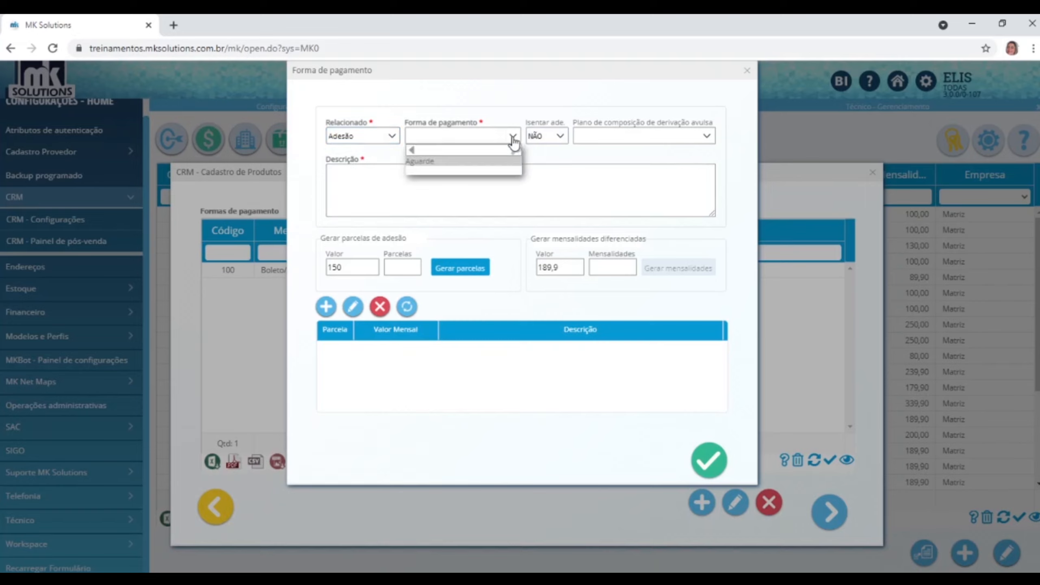
click(455, 180)
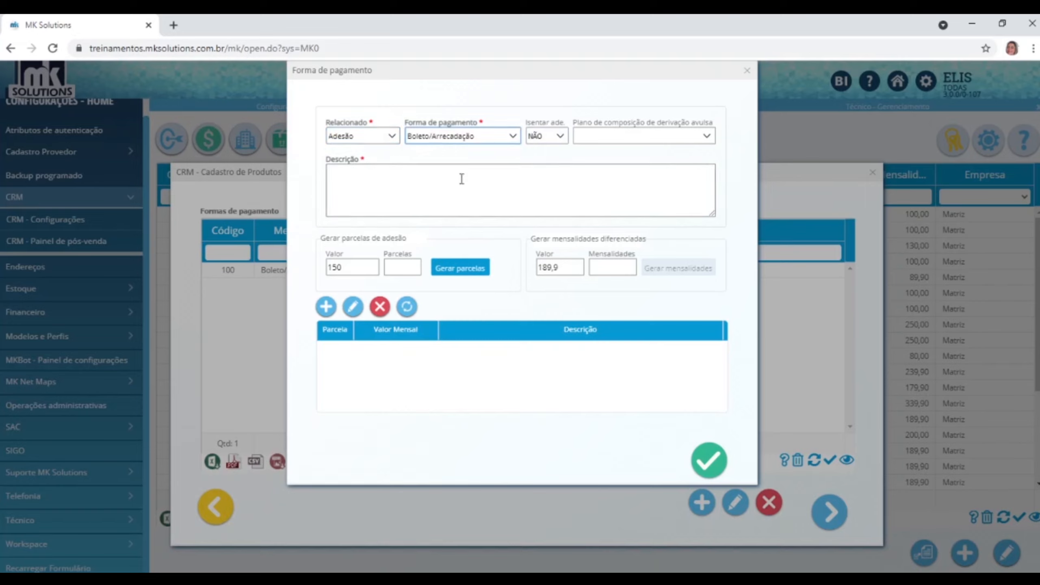
click(706, 139)
click(622, 244)
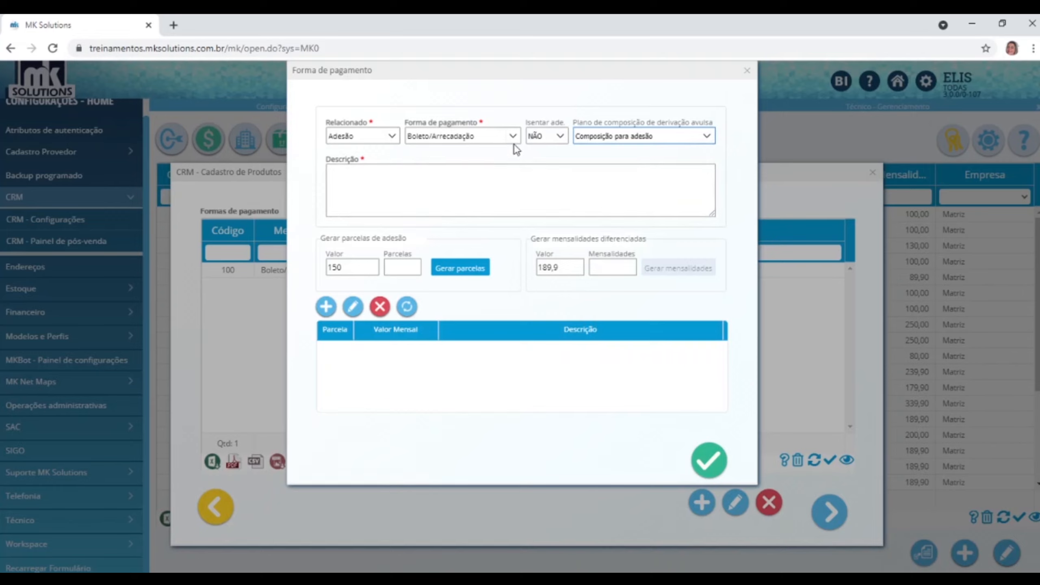
click(430, 185)
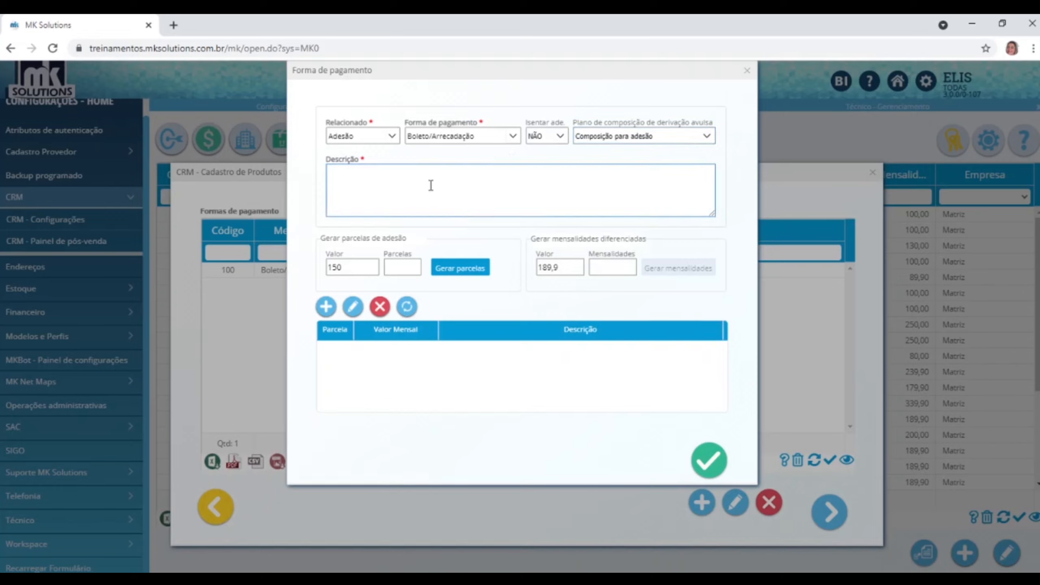
text(Adesão 1X)
Set the adesão value to 130 in a single generated instalment and save it.
double_click(348, 271)
text(130)
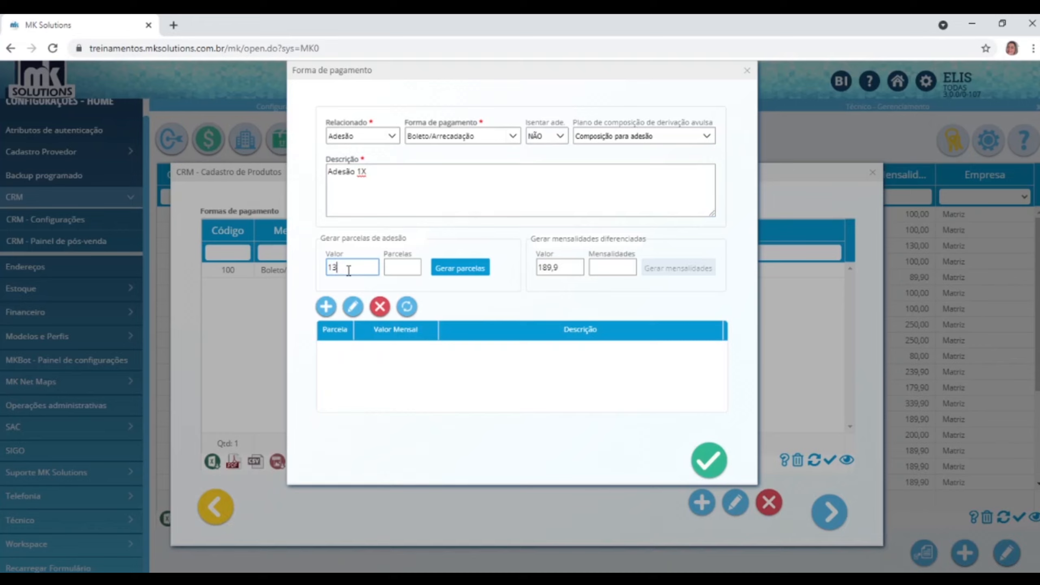
click(411, 265)
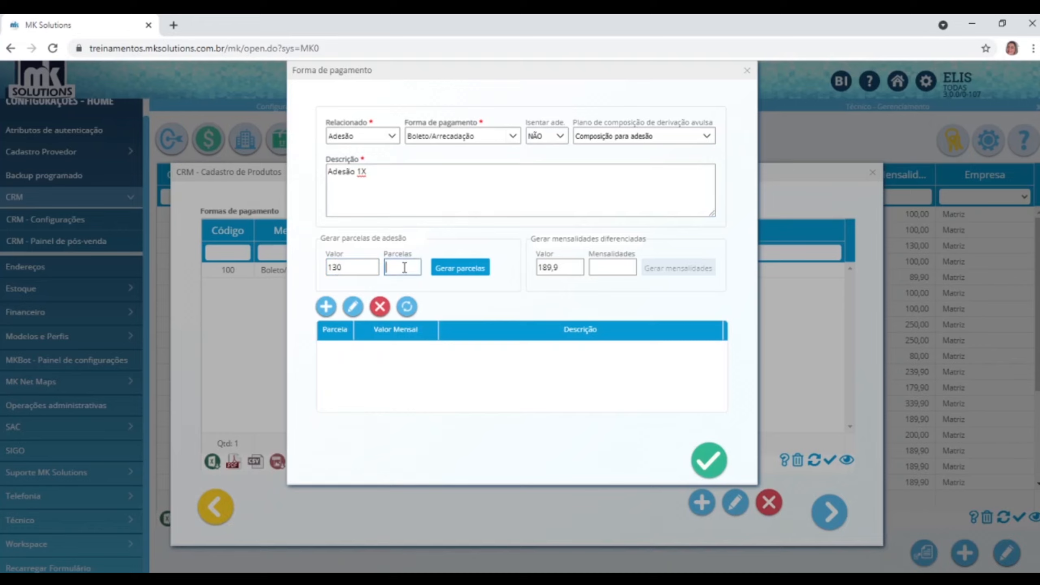
text(1)
click(459, 273)
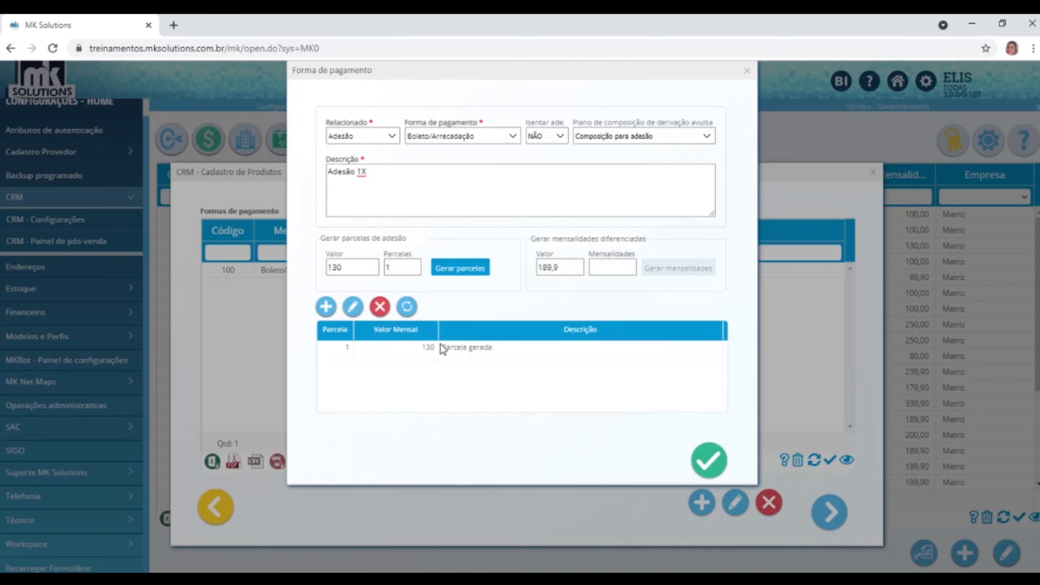
click(714, 455)
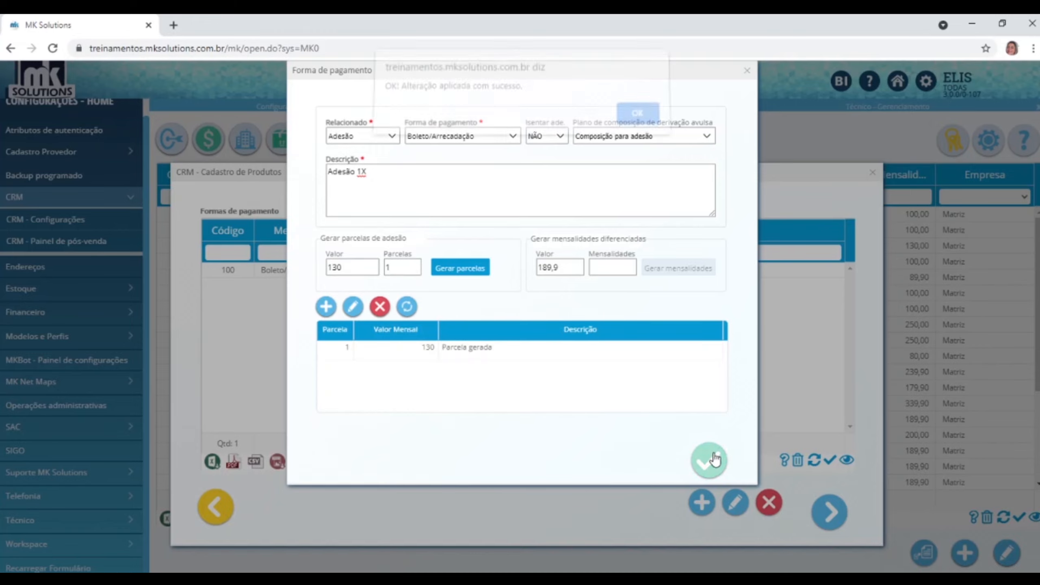
click(633, 125)
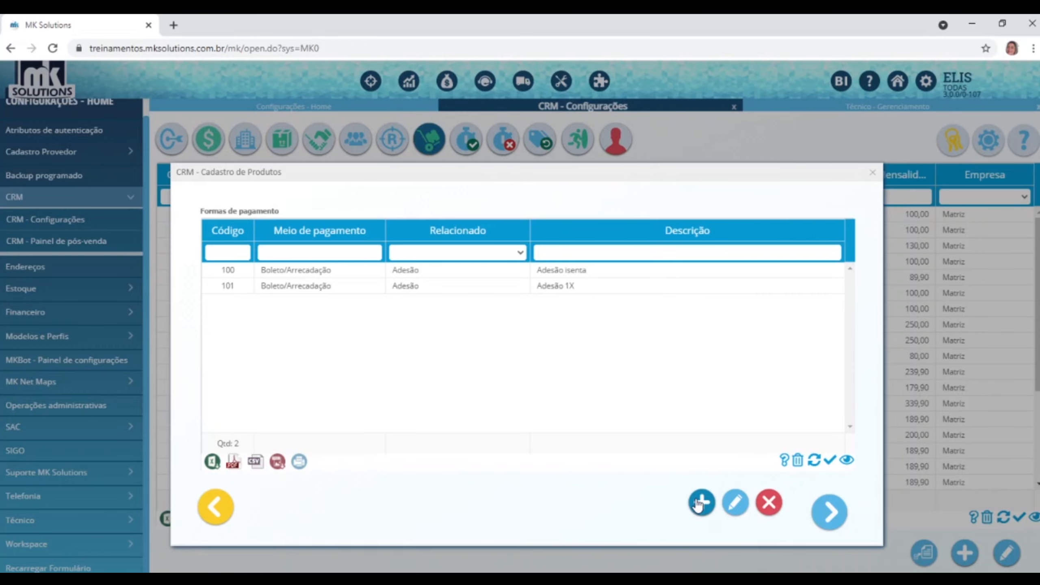
click(701, 502)
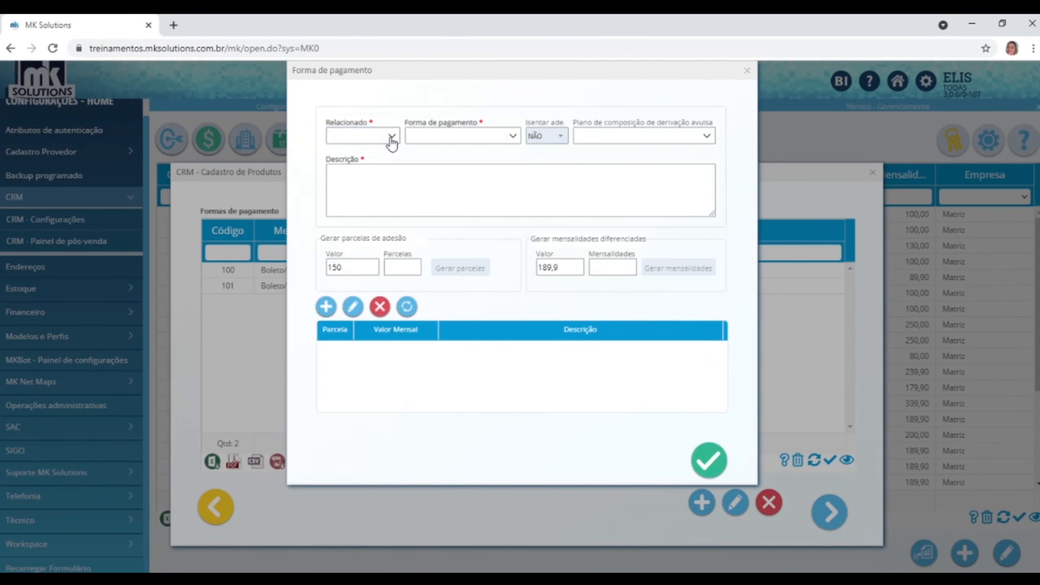
Set up an Adesão Boleto/Arrecadação method with Composição para adesão, described 'Adesão 3X'.
click(392, 137)
click(348, 184)
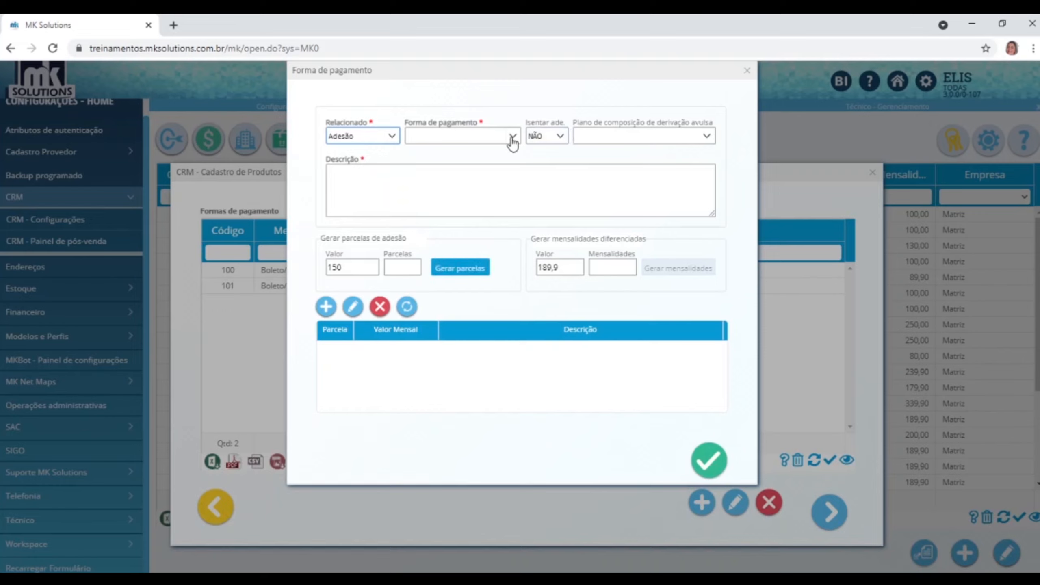
click(512, 139)
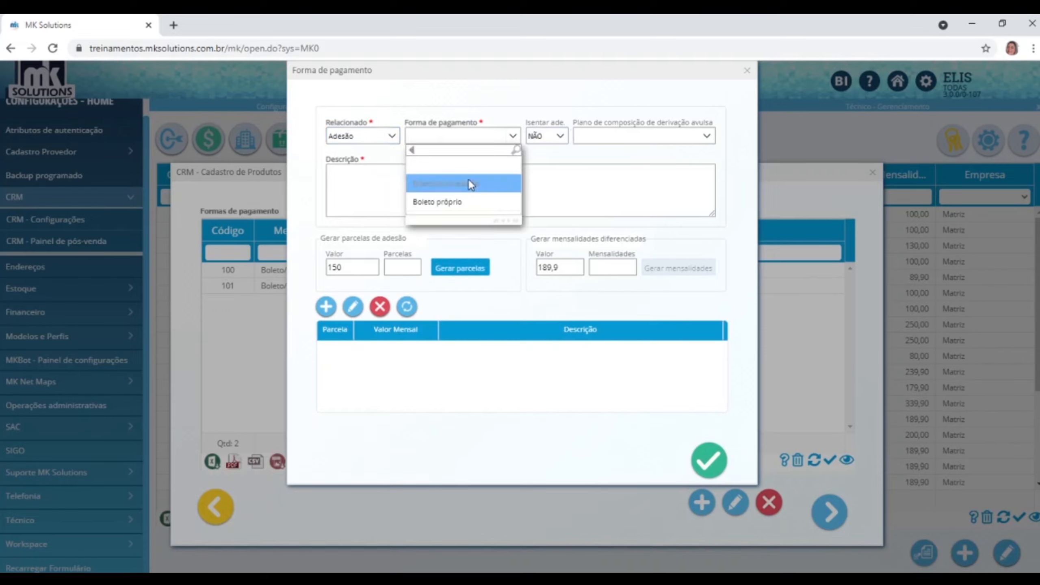
click(471, 183)
click(705, 136)
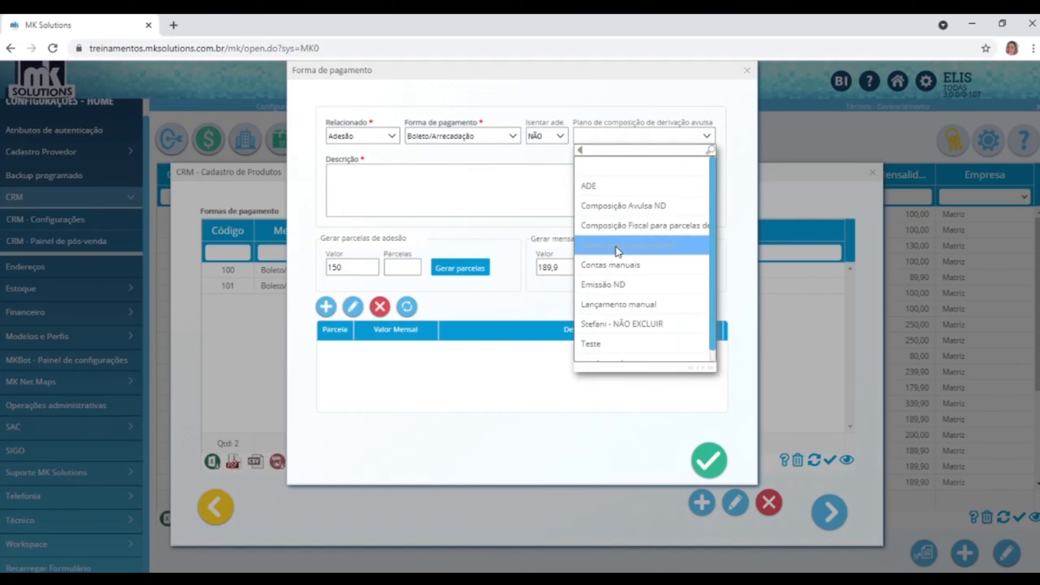
click(616, 246)
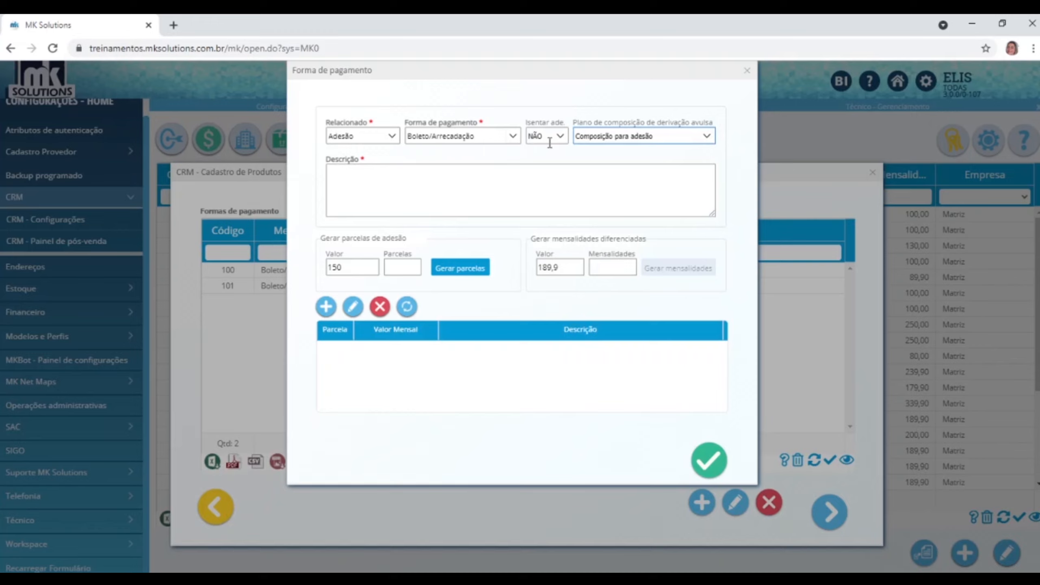
click(359, 183)
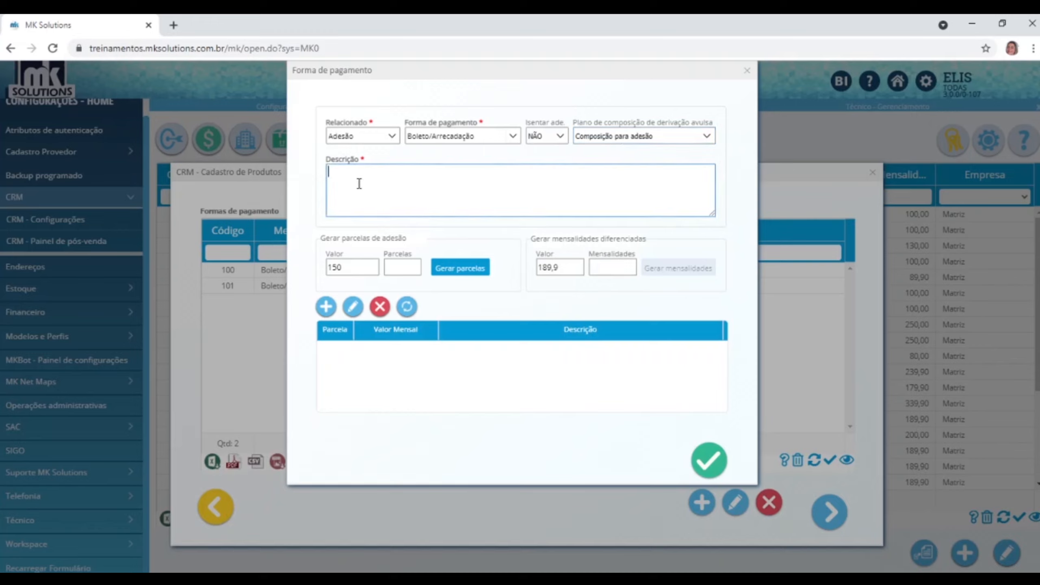
text(Adesão 3X)
Split the 150 fee into 3 generated instalments of 50 and save the option.
click(398, 266)
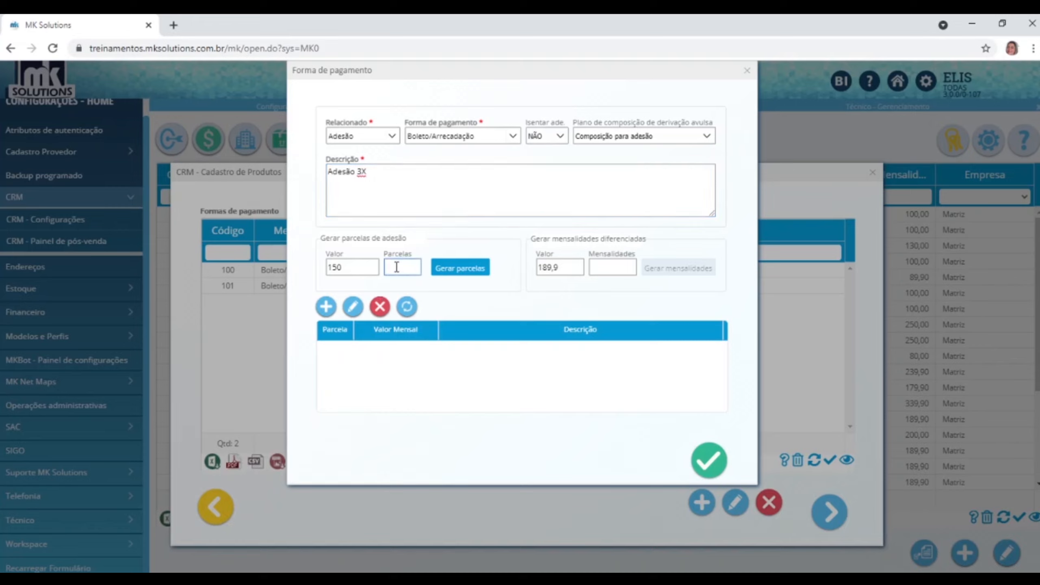
text(3)
click(462, 269)
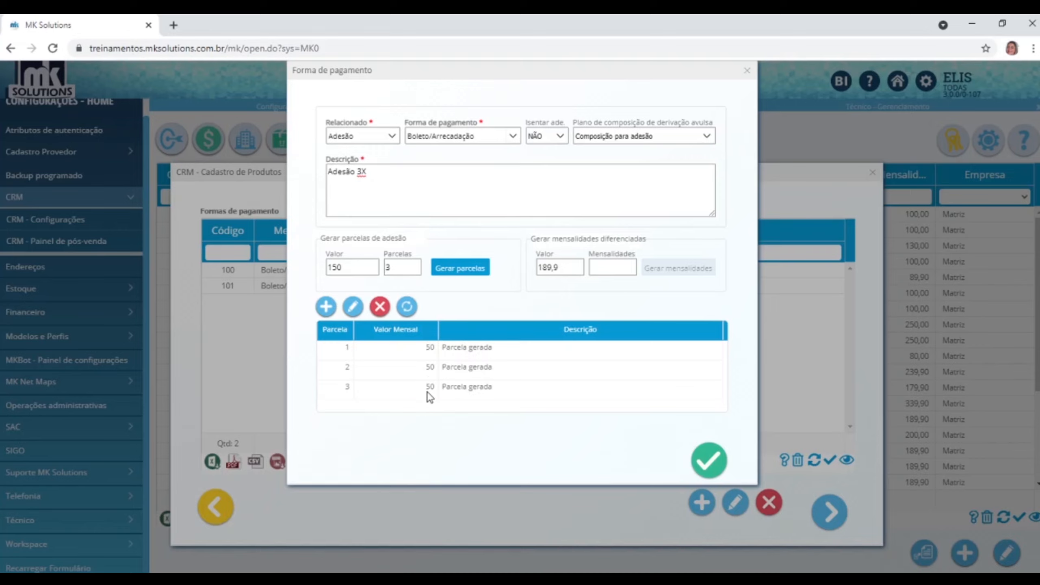
double_click(356, 267)
click(698, 463)
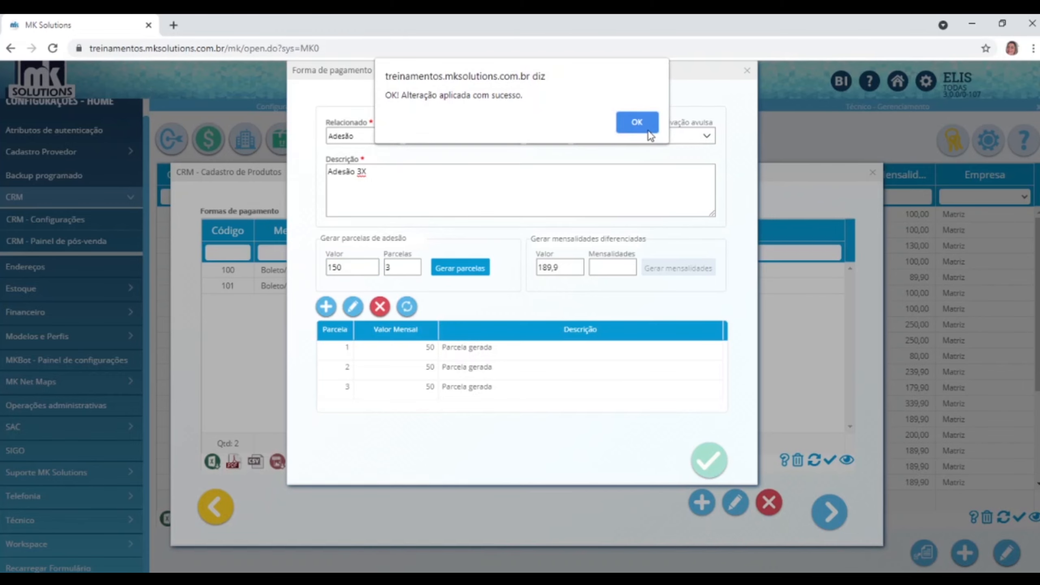
click(645, 126)
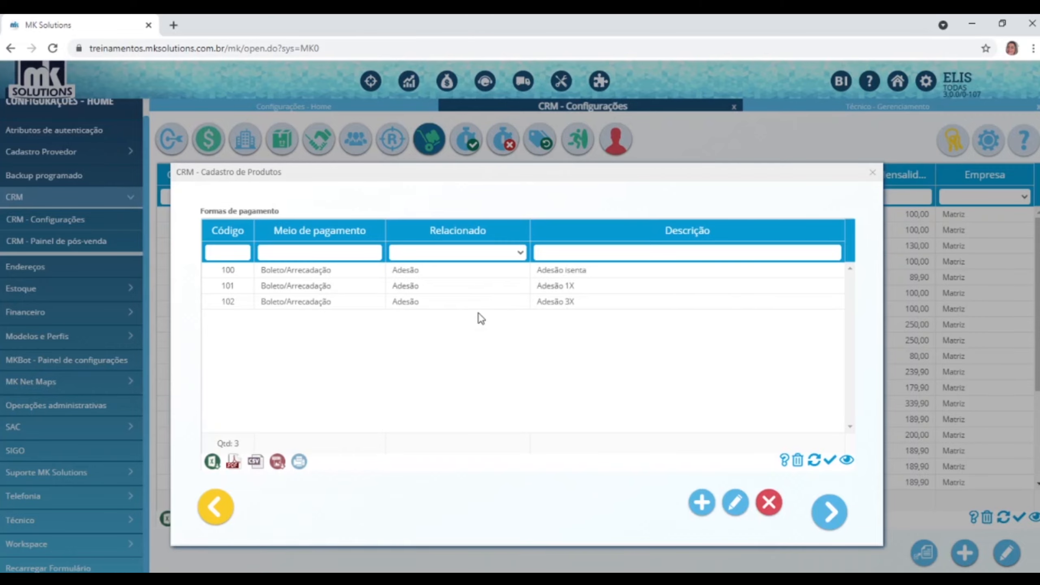
click(703, 503)
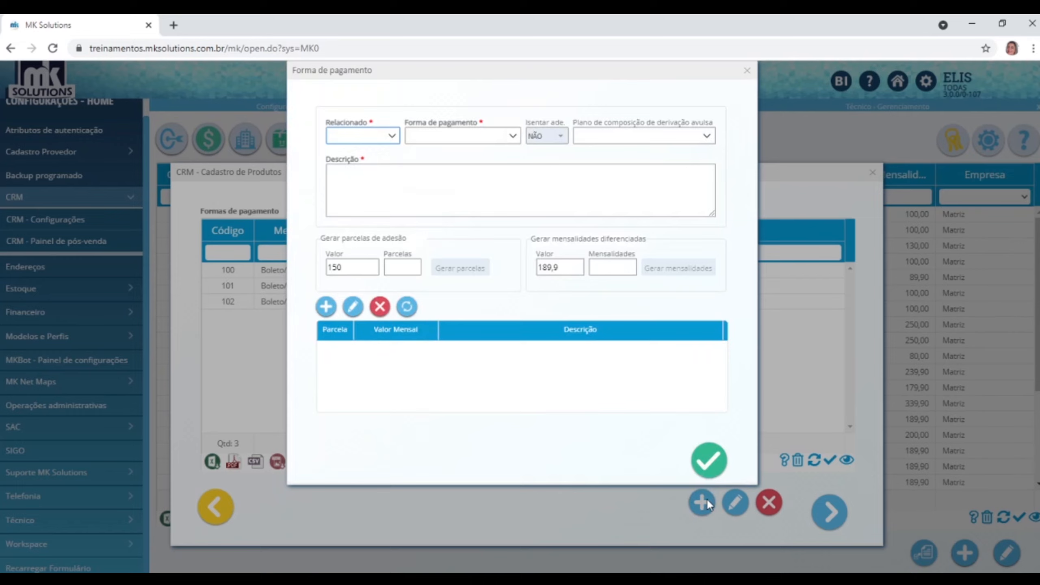
Relate the option to Mensalidade via Boleto/Arrecadação, described 'Mensalidade promocional'.
click(392, 136)
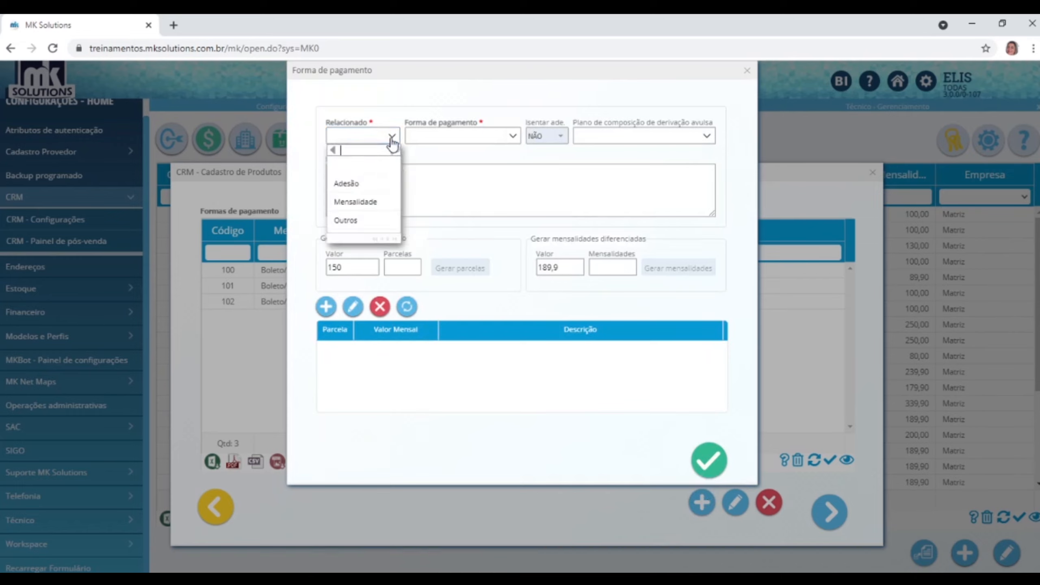
click(344, 202)
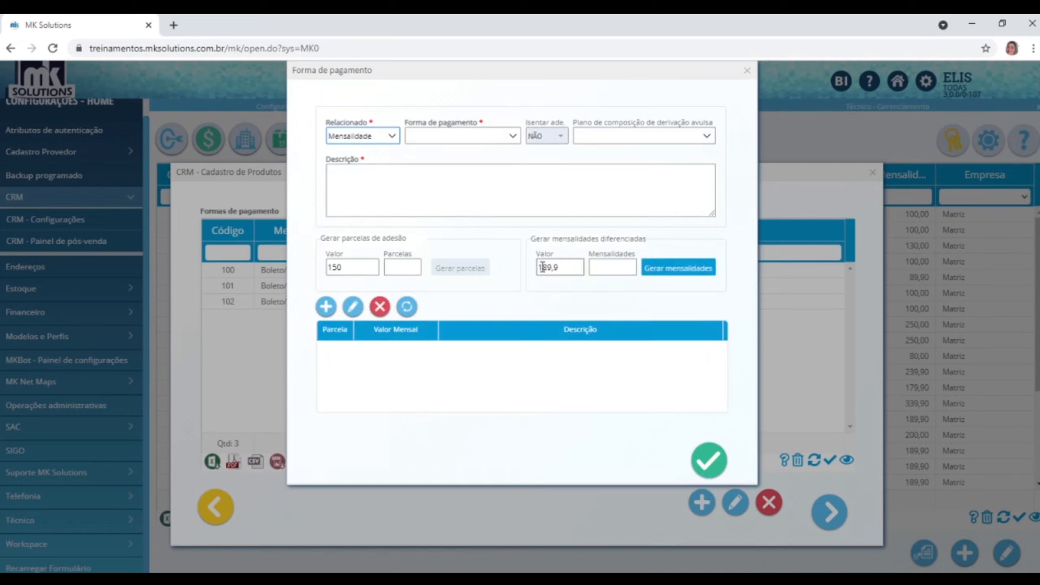
double_click(552, 268)
click(514, 137)
click(450, 187)
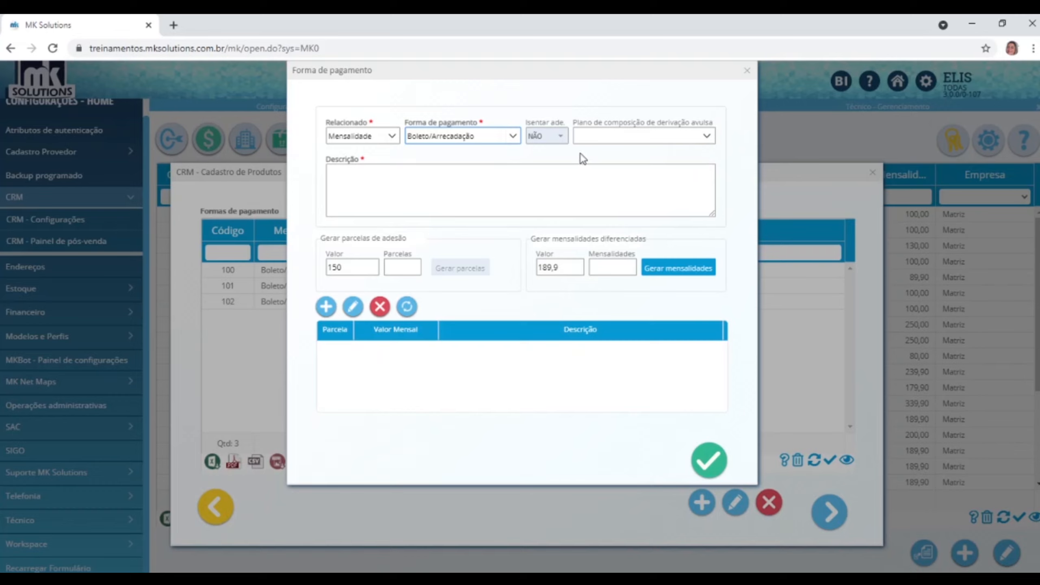
click(706, 137)
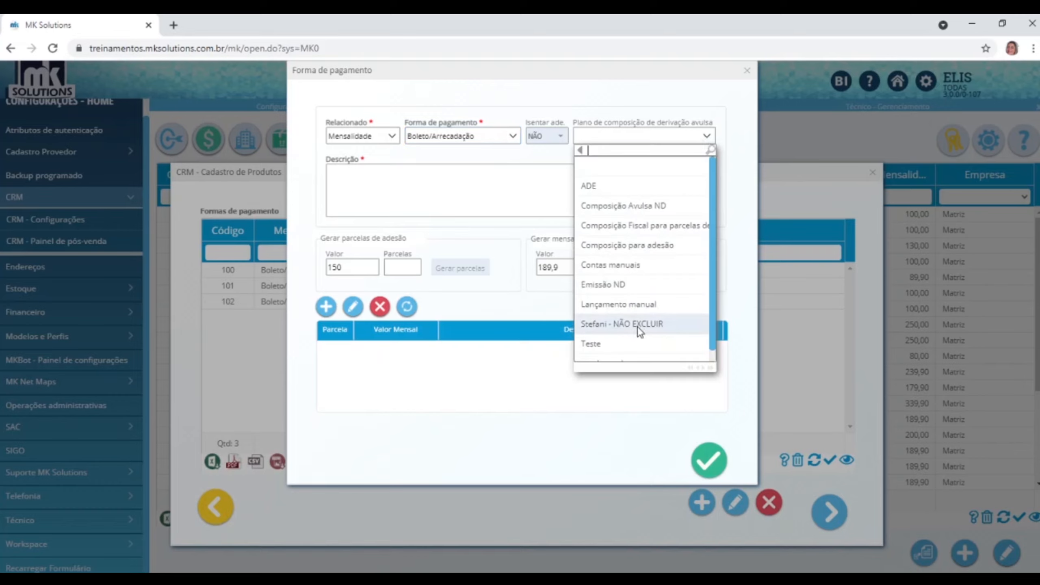
click(614, 133)
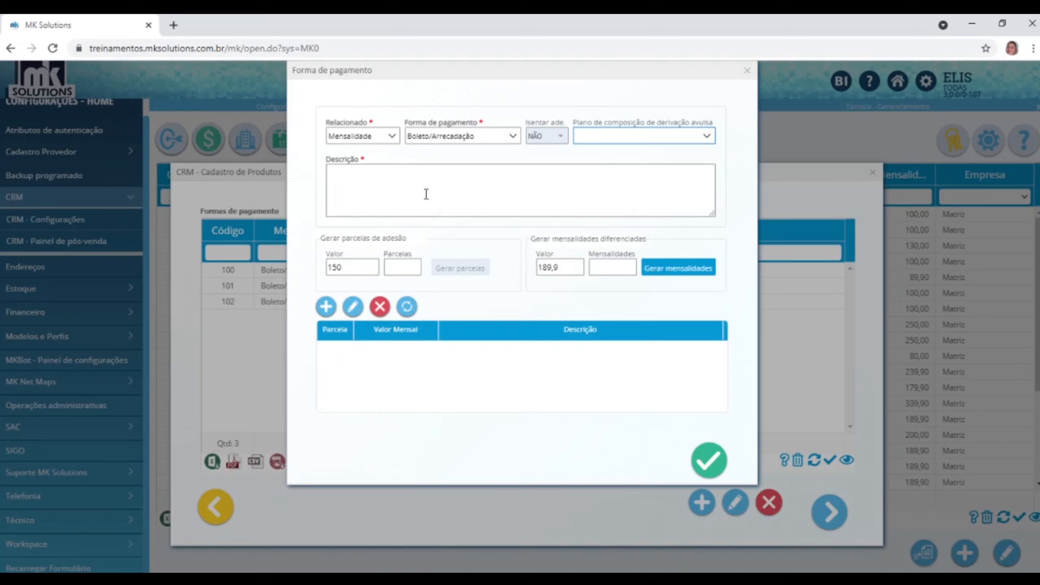
click(398, 190)
text(Men)
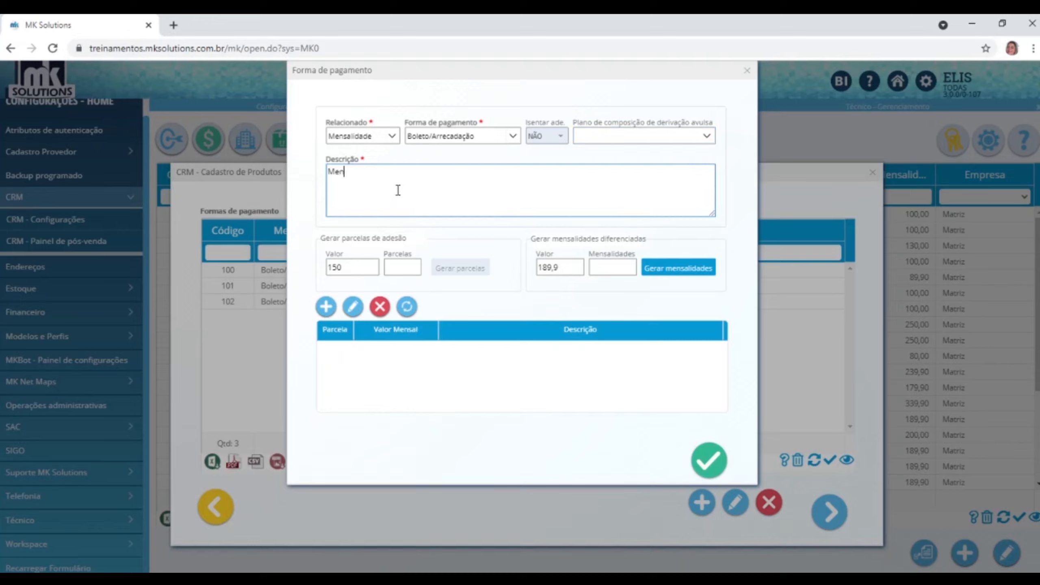
text(salidade promocional)
Generate 6 monthly fees of 150 instead of 189,9.
click(594, 267)
text(6)
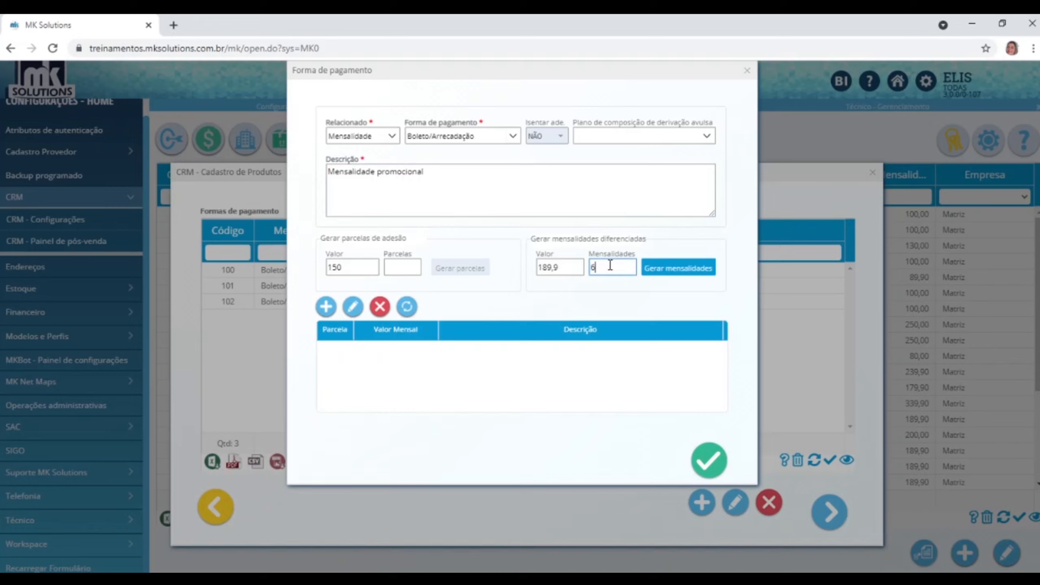
double_click(575, 267)
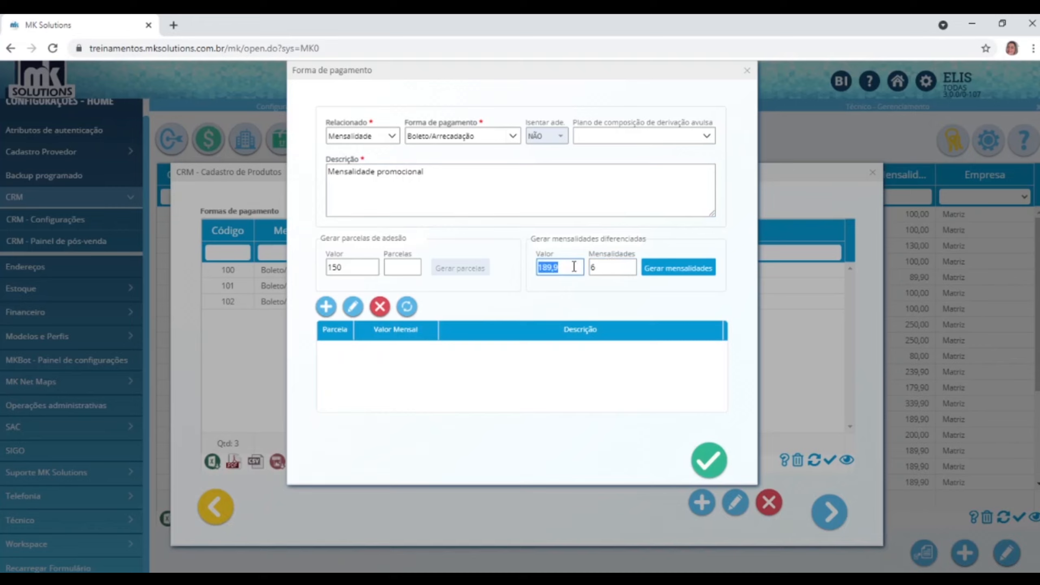
text(150)
click(700, 273)
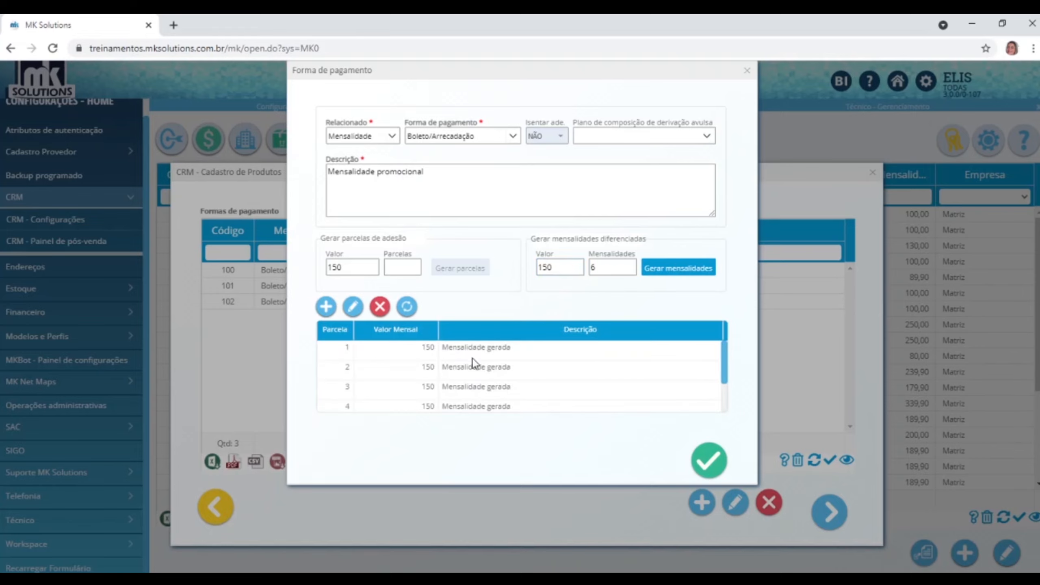
Review the six generated 150 fees and save Mensalidade promocional as entry 103.
scroll(456, 366, down, 3)
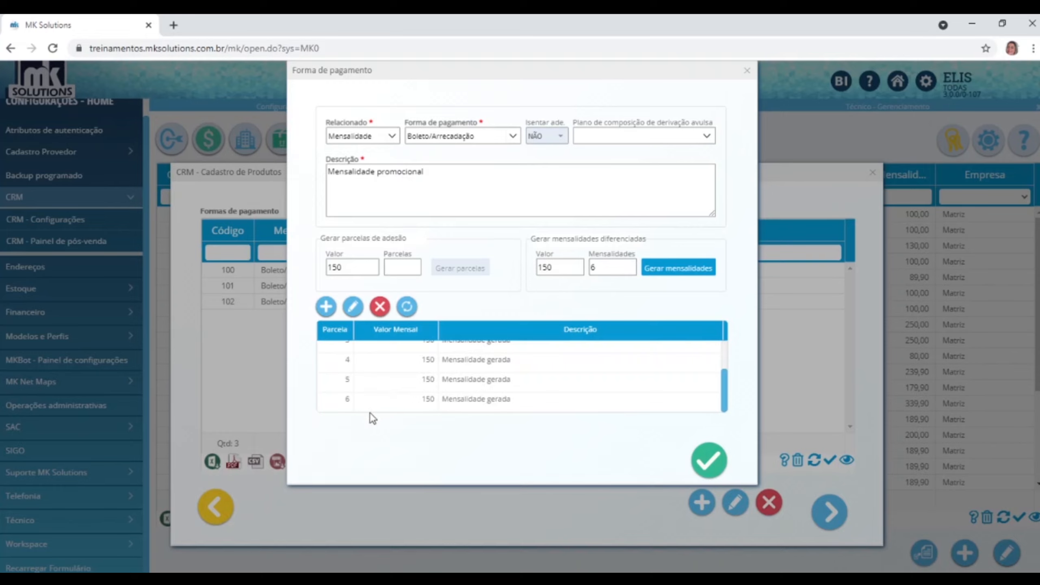
scroll(407, 398, up, 3)
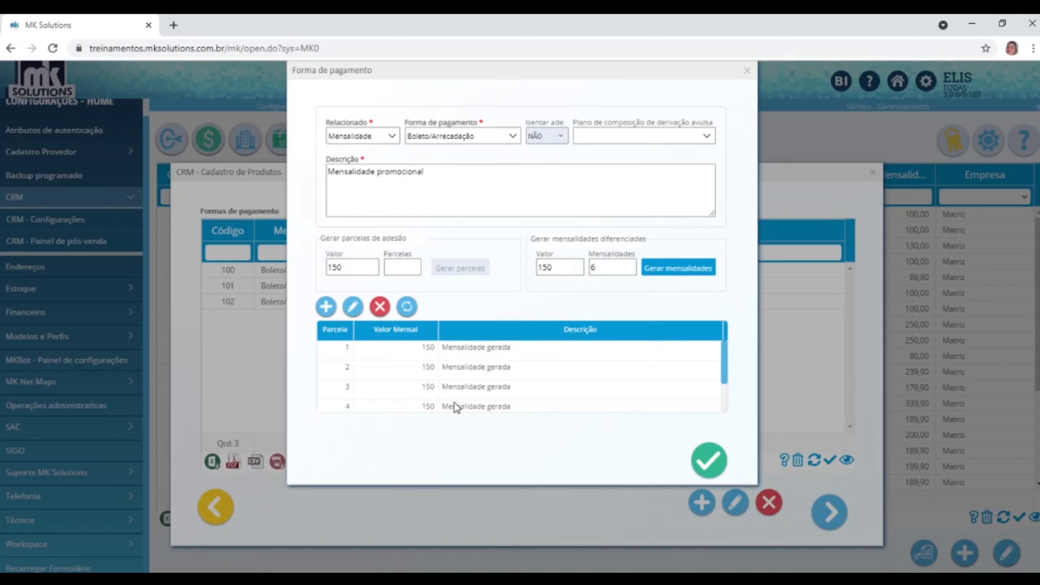
scroll(454, 401, down, 2)
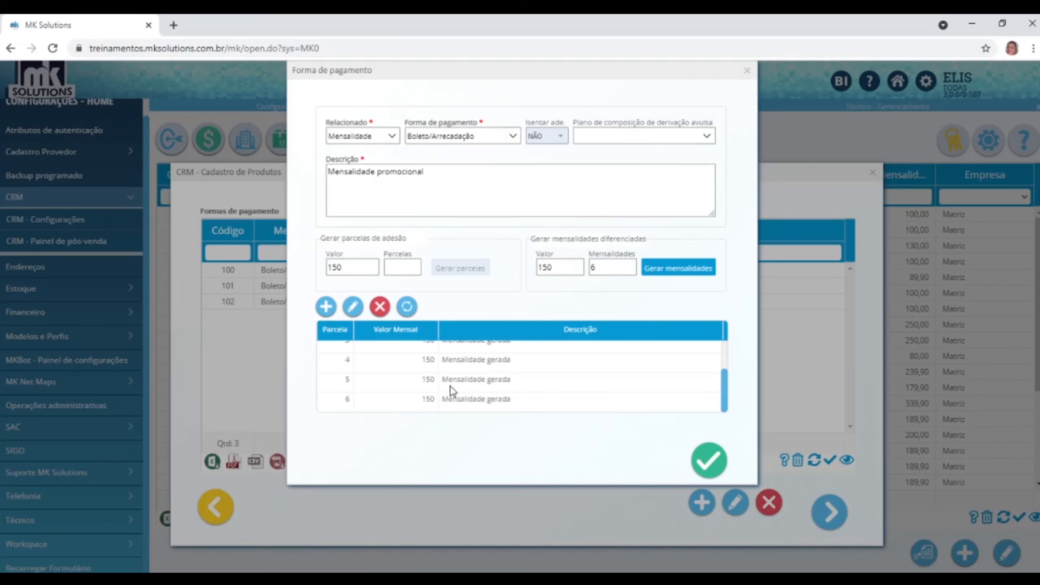
scroll(450, 386, up, 2)
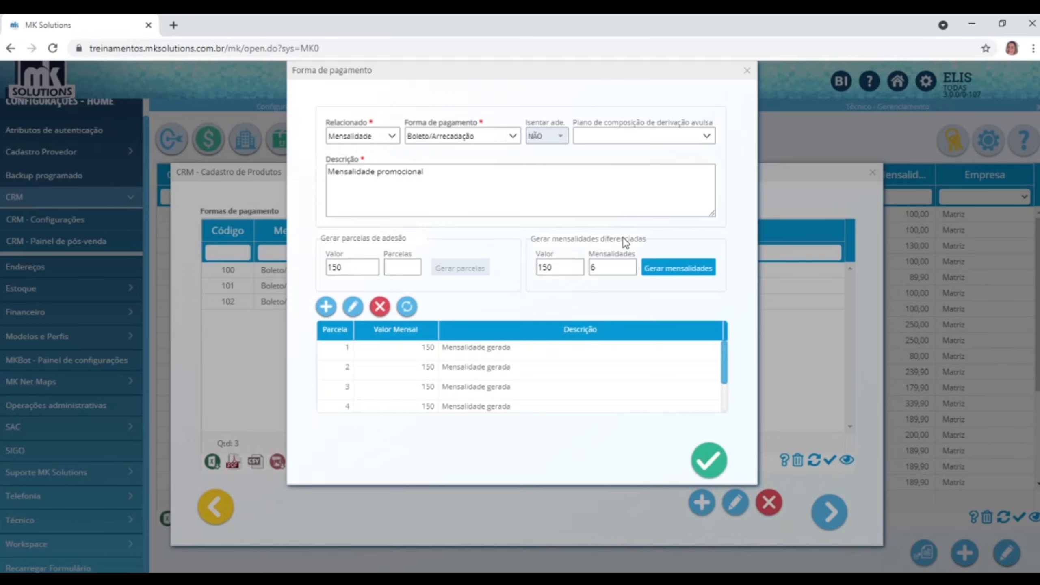
click(703, 472)
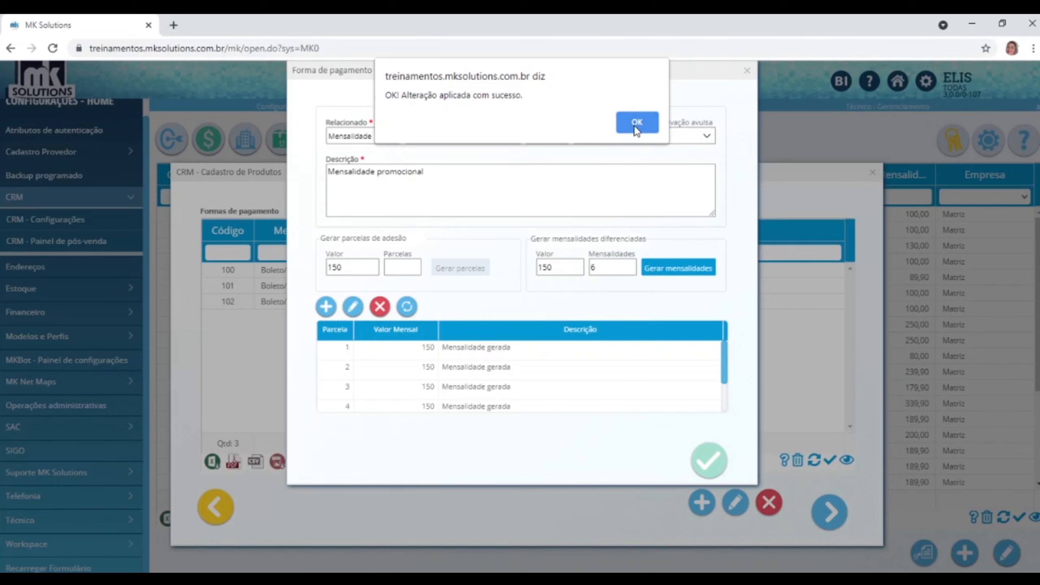
click(635, 123)
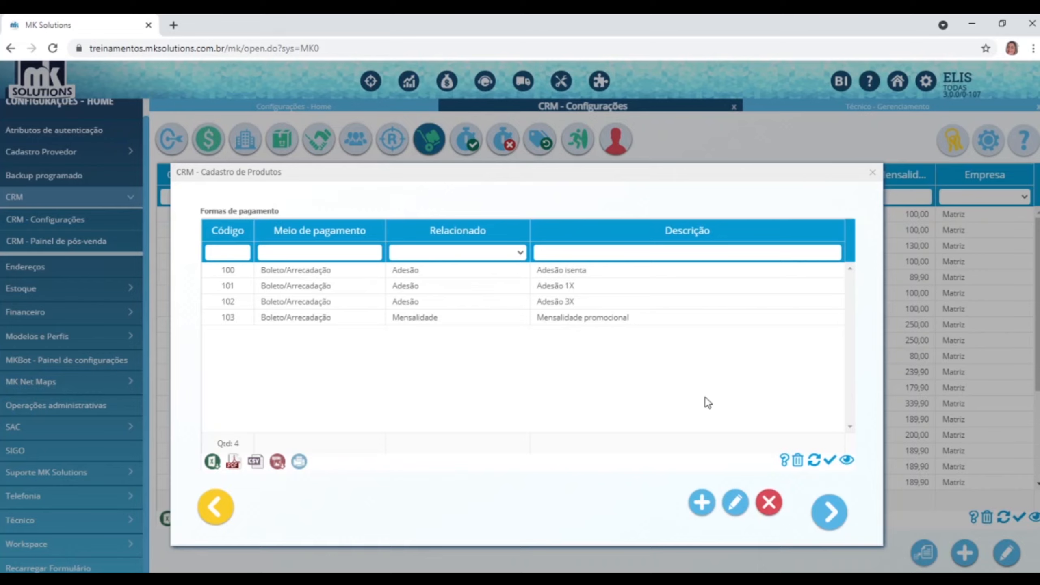
Add COD: 11 - ONU TREINAMENTO 1607 to the composition as a Comodato item, quantity 1.
click(835, 513)
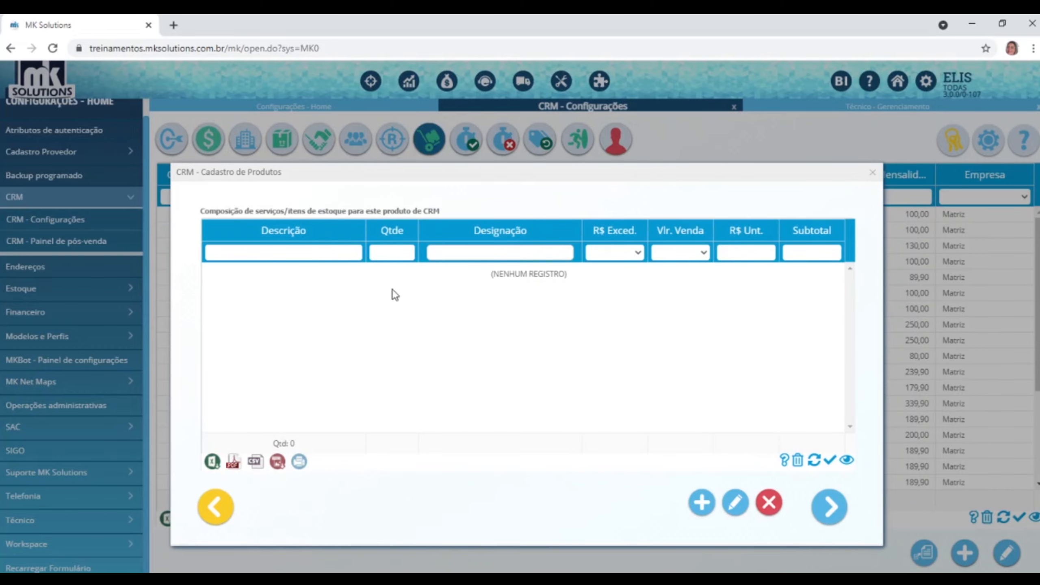
click(702, 503)
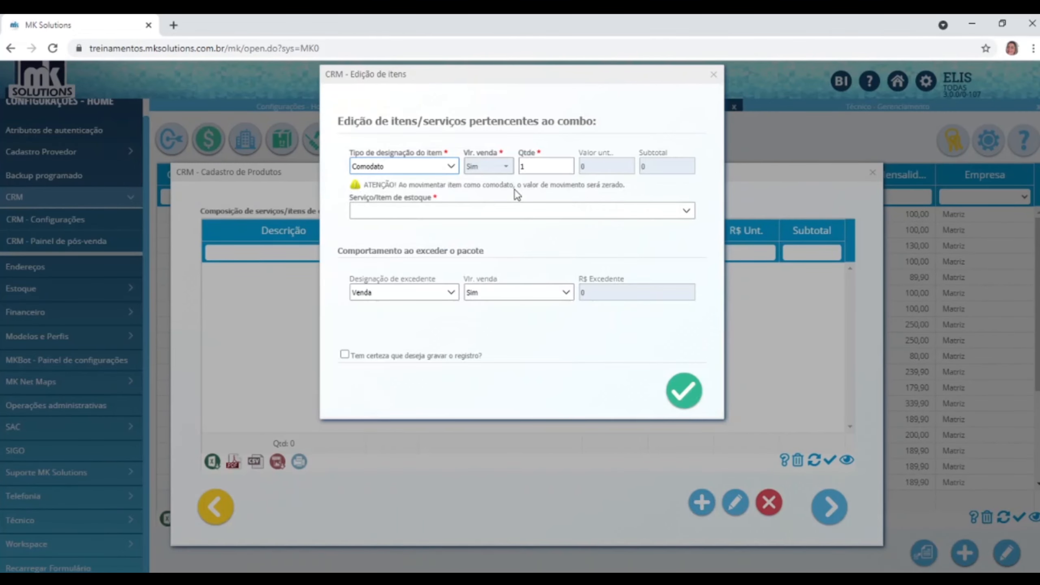
click(452, 167)
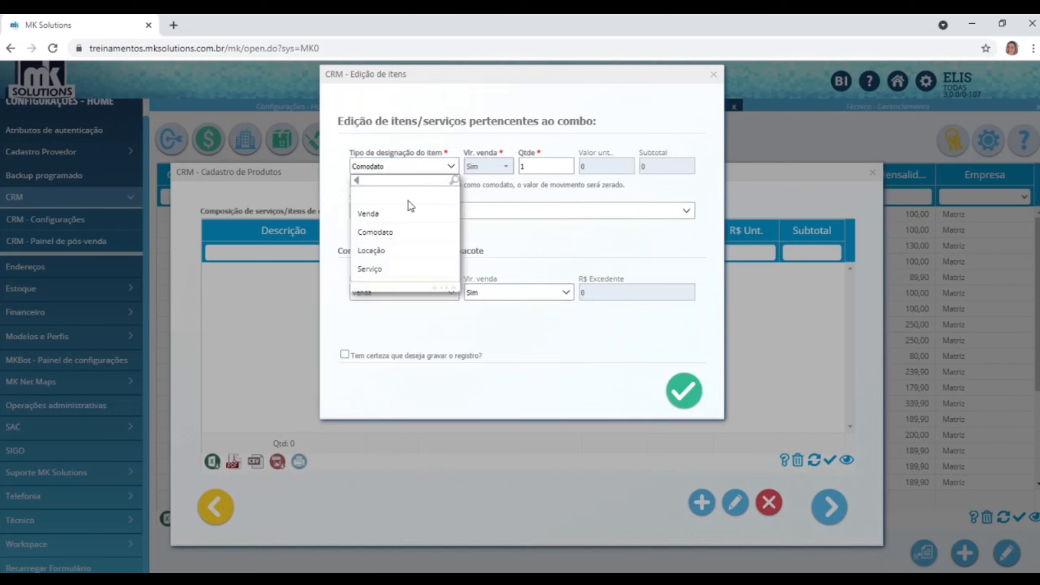
click(369, 233)
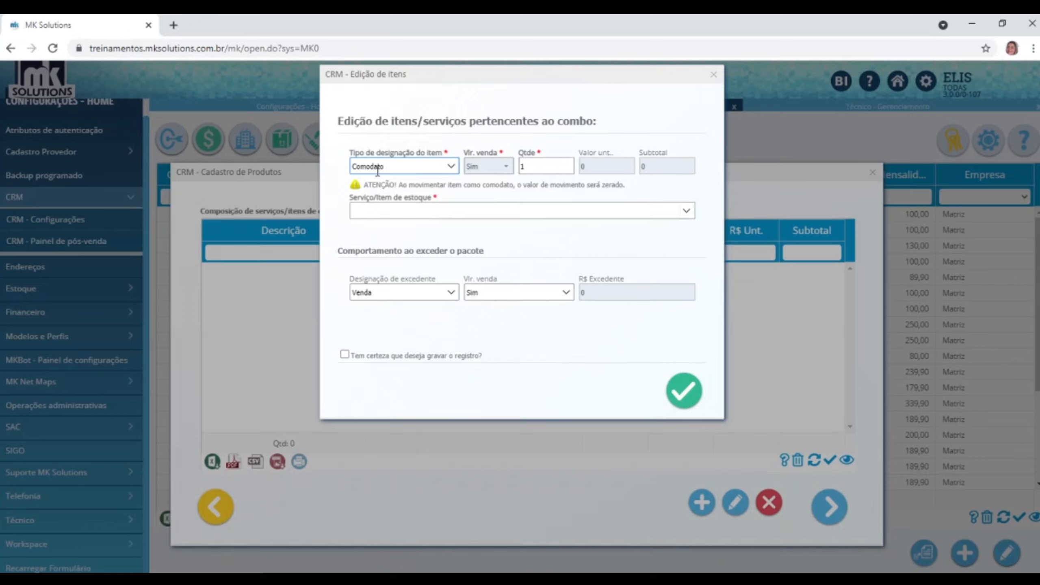
click(560, 165)
click(686, 210)
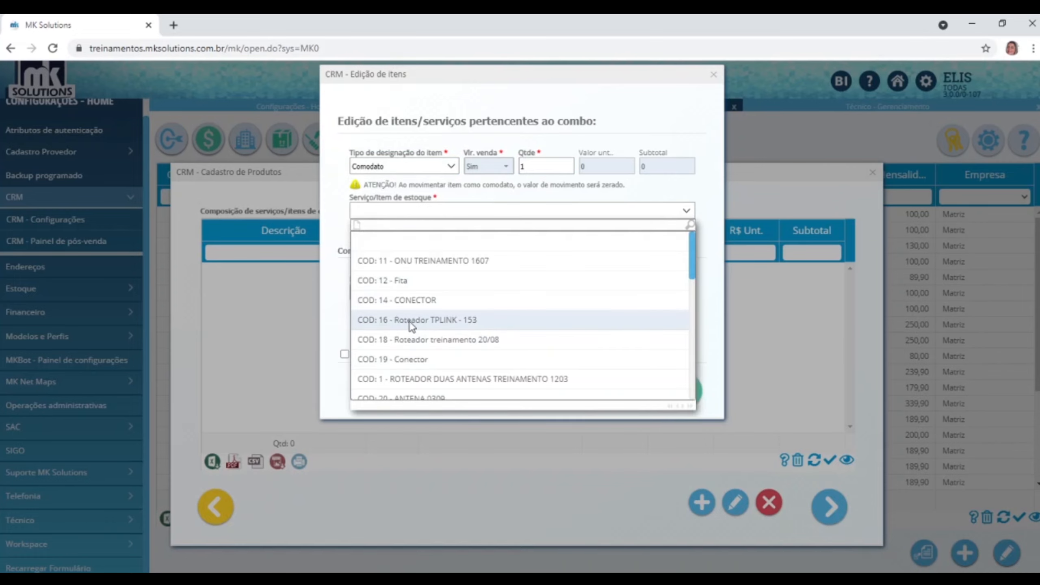
click(424, 260)
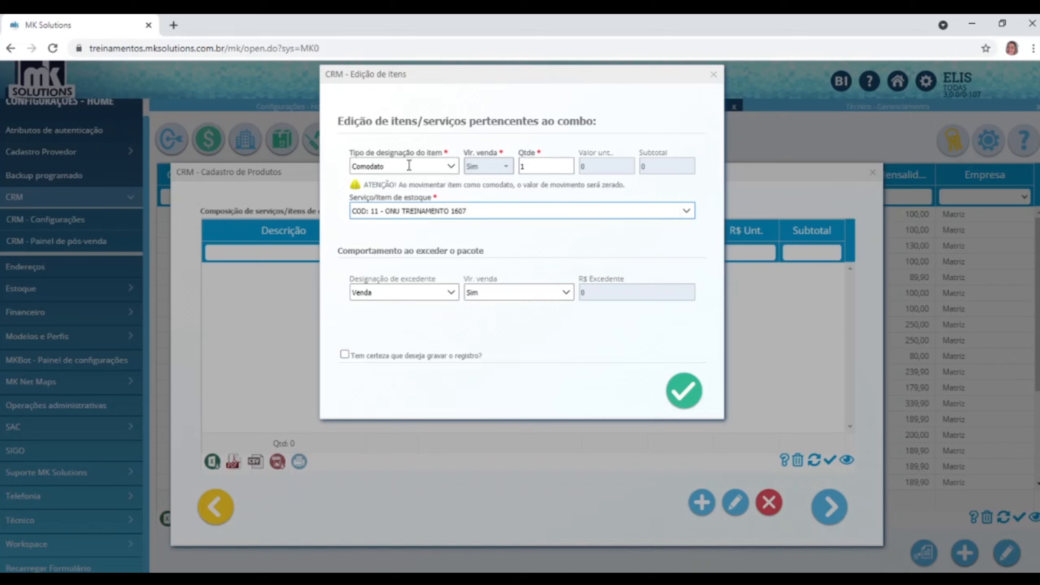
Set the excess sale value to Não with an excess value of 1, and save the item.
click(372, 358)
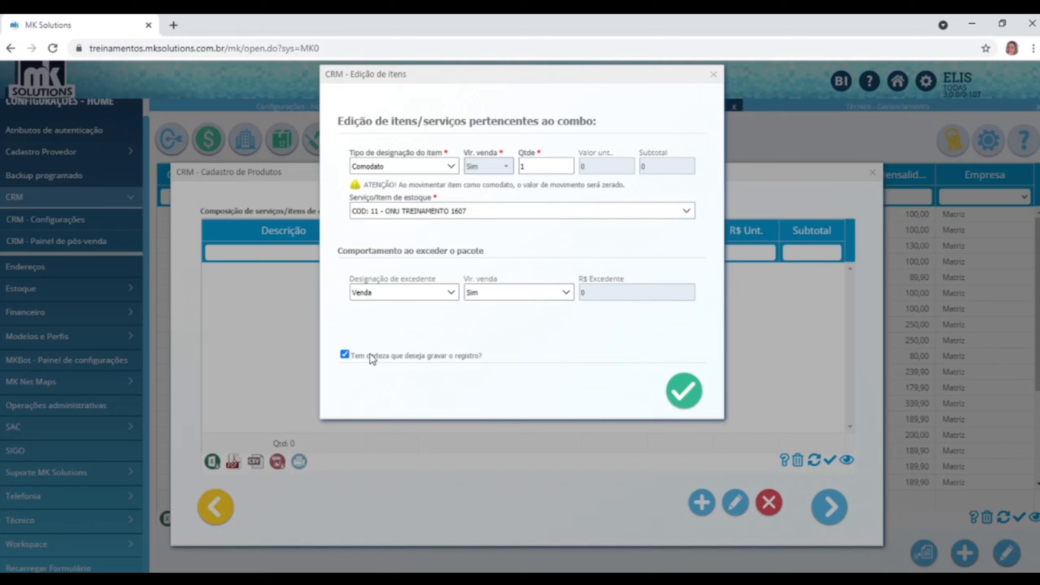
click(685, 398)
click(566, 294)
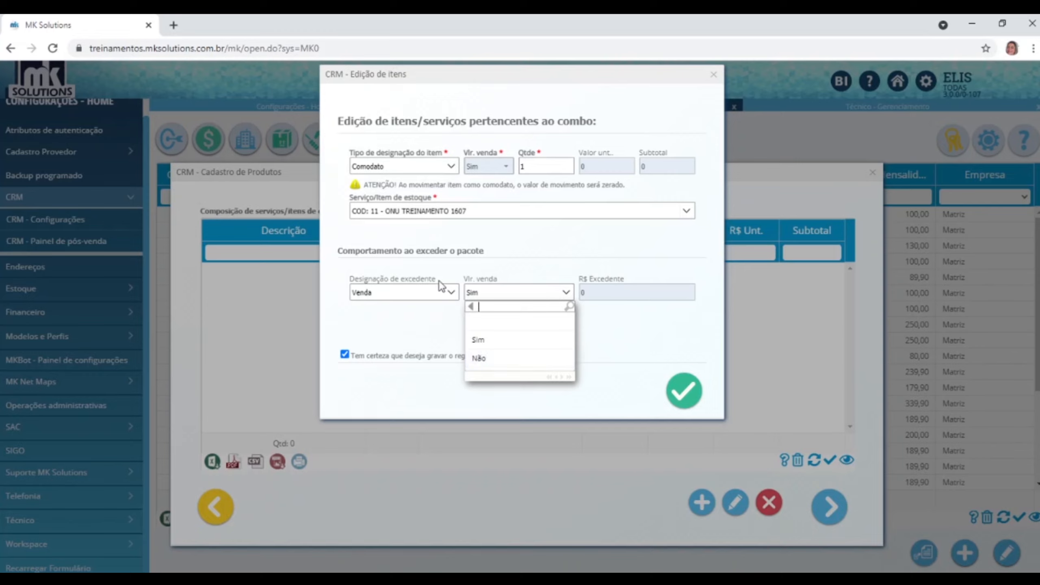
click(485, 359)
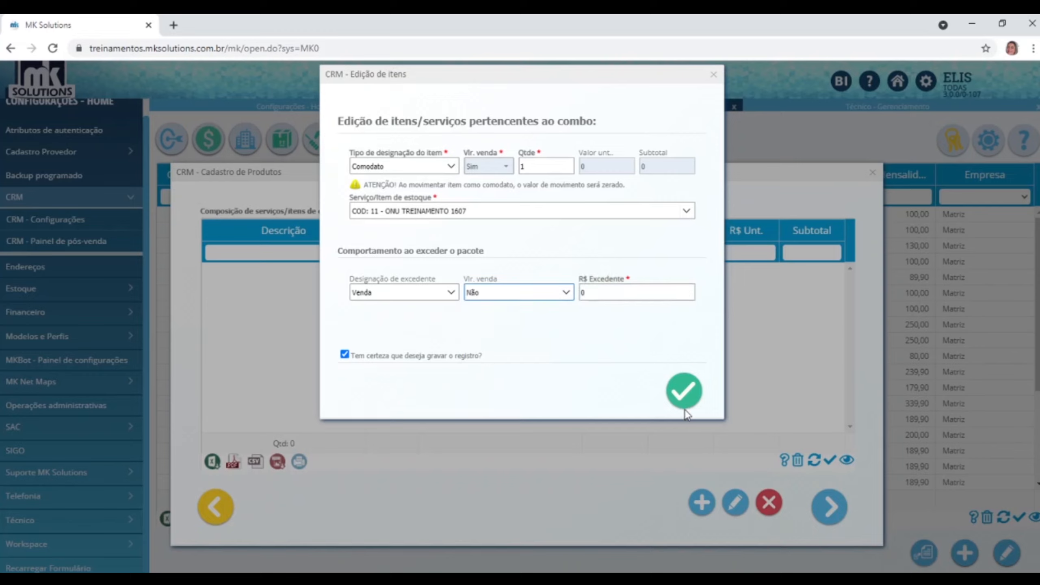
click(680, 401)
click(623, 294)
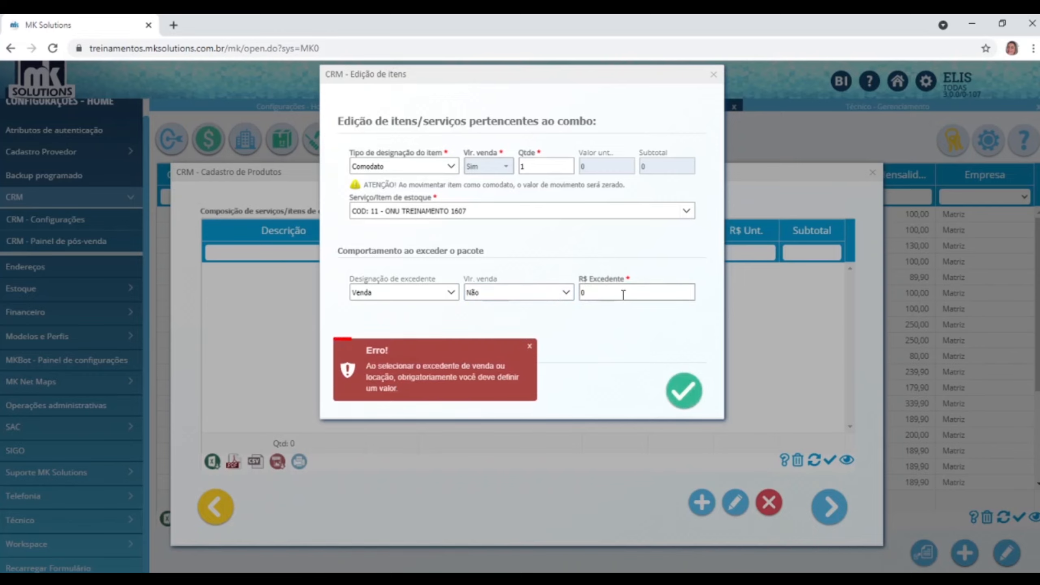
text(1)
click(682, 383)
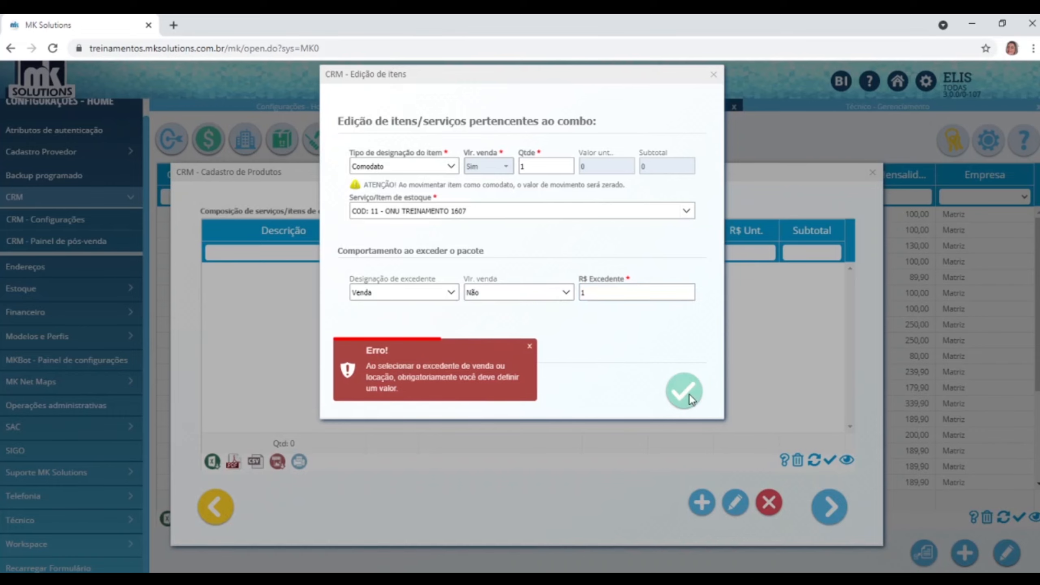
click(639, 121)
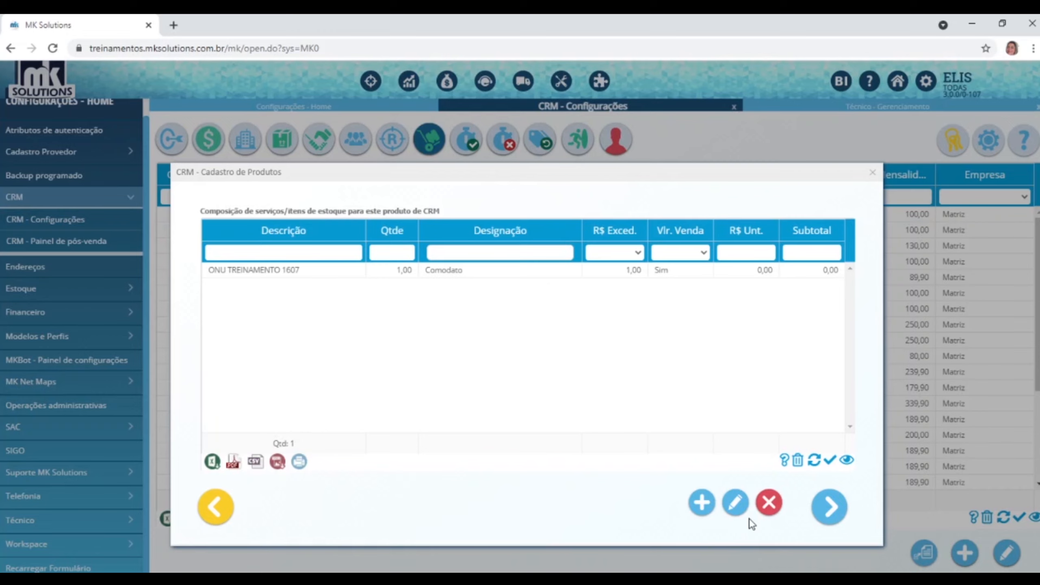
Add ROTEADOR MULTILASER as a new composition item, keeping Venda as excess designation.
click(702, 502)
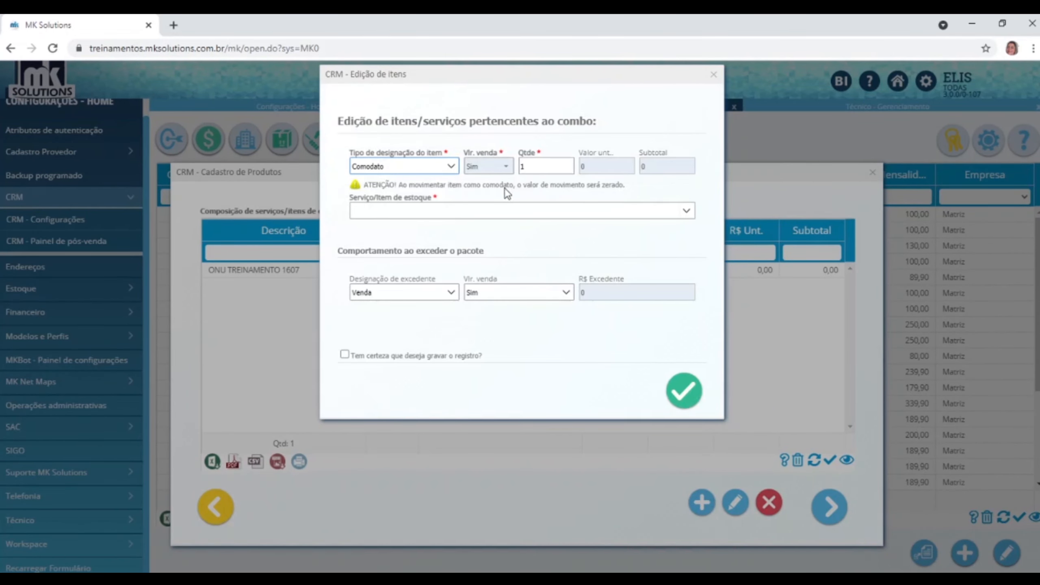
click(686, 211)
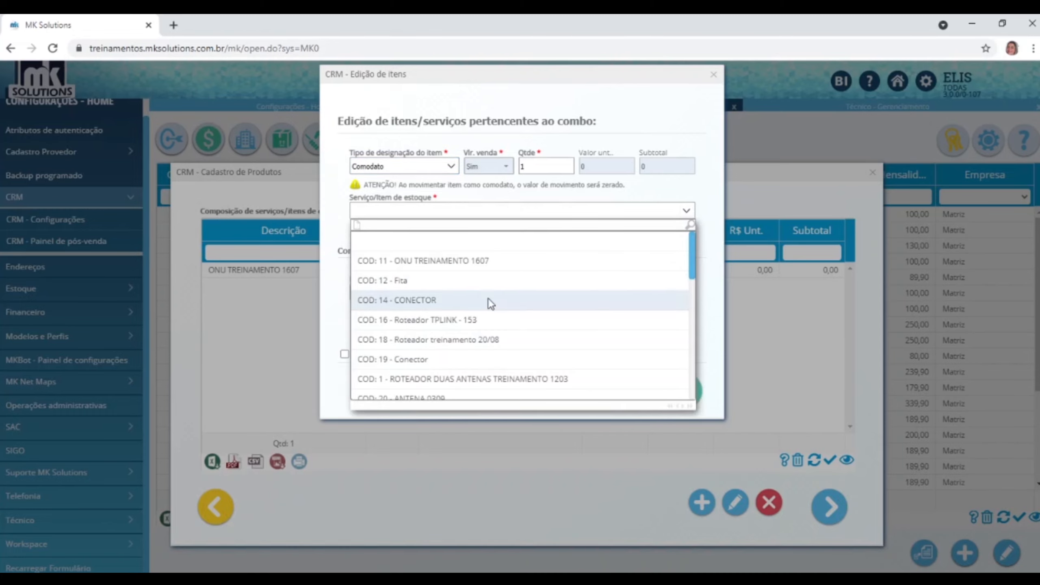
scroll(485, 298, down, 3)
click(468, 269)
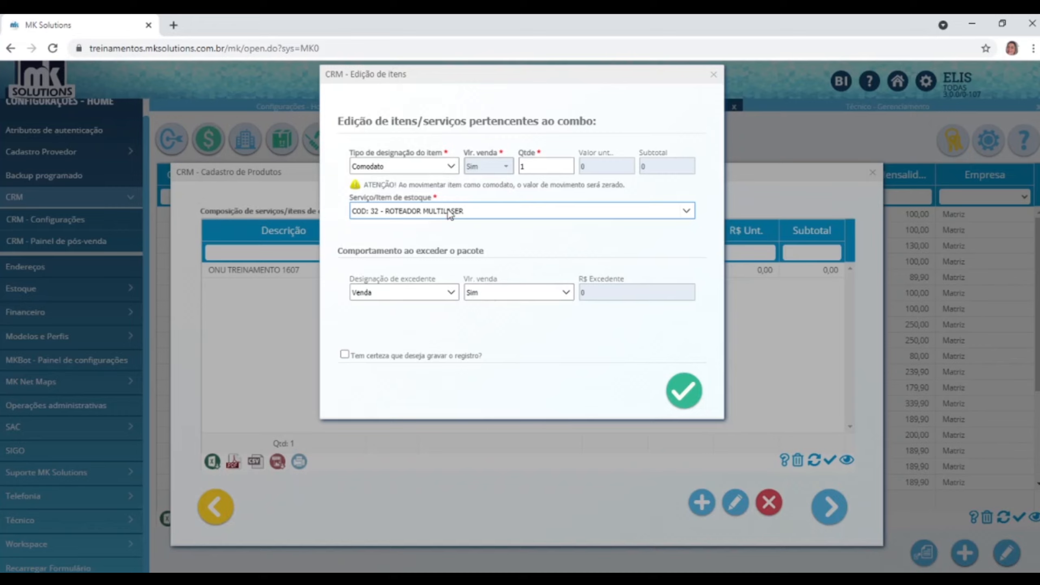
click(451, 293)
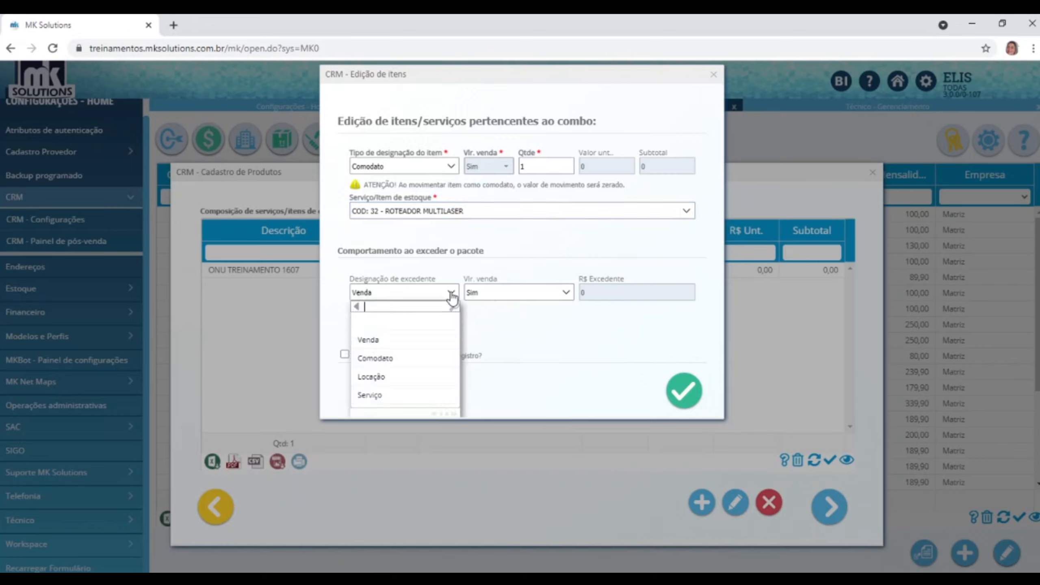
click(398, 342)
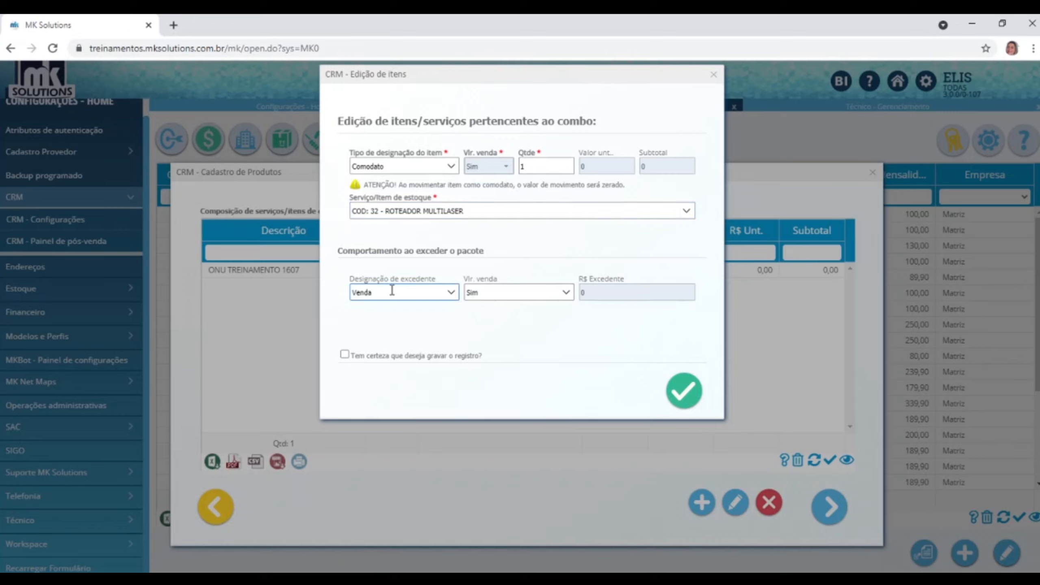
Set the excess sale value to Não with a 260 excess value, and save the router.
click(565, 293)
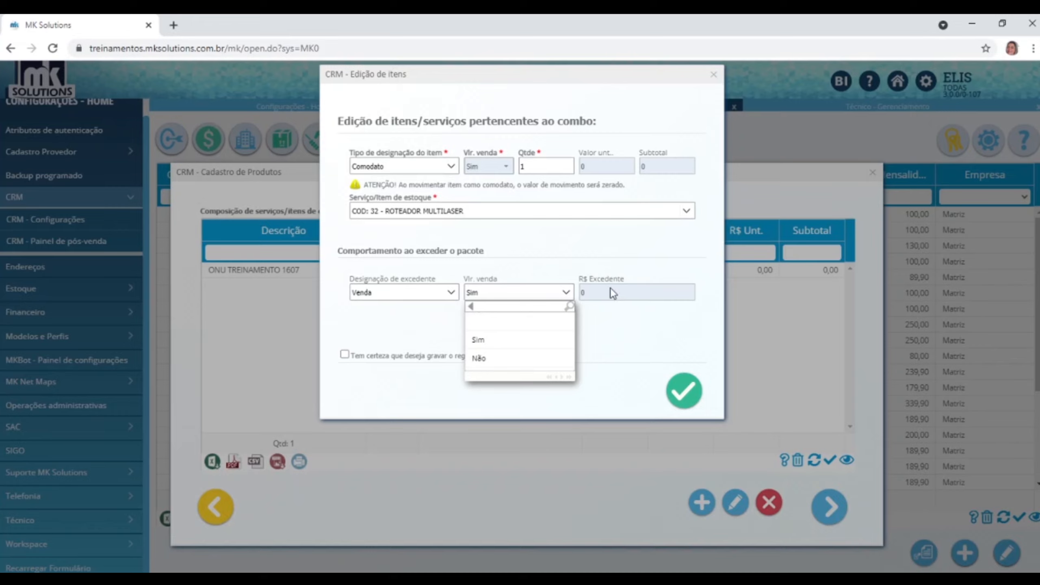
click(493, 360)
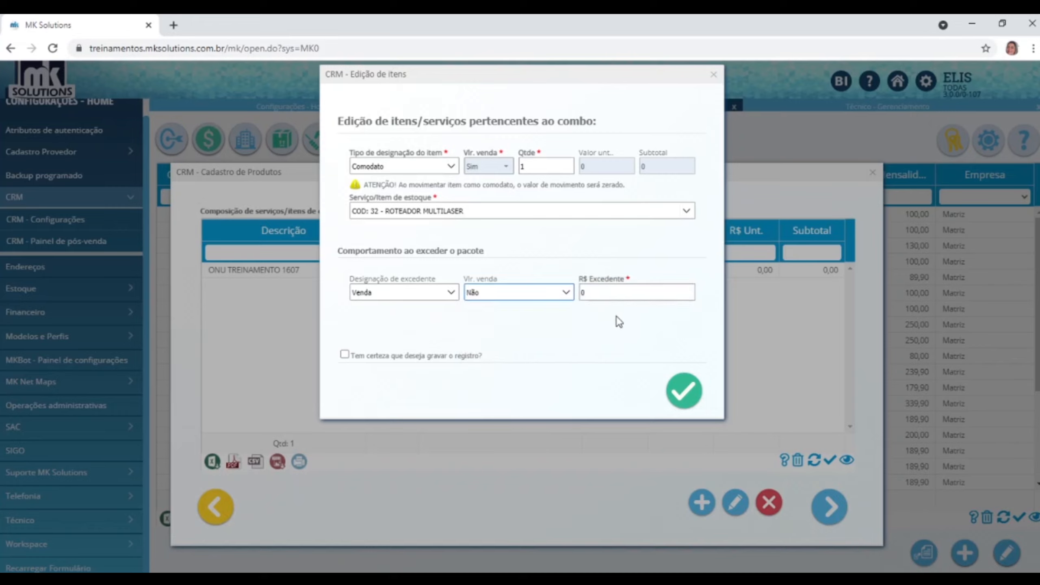
click(611, 293)
text(2)
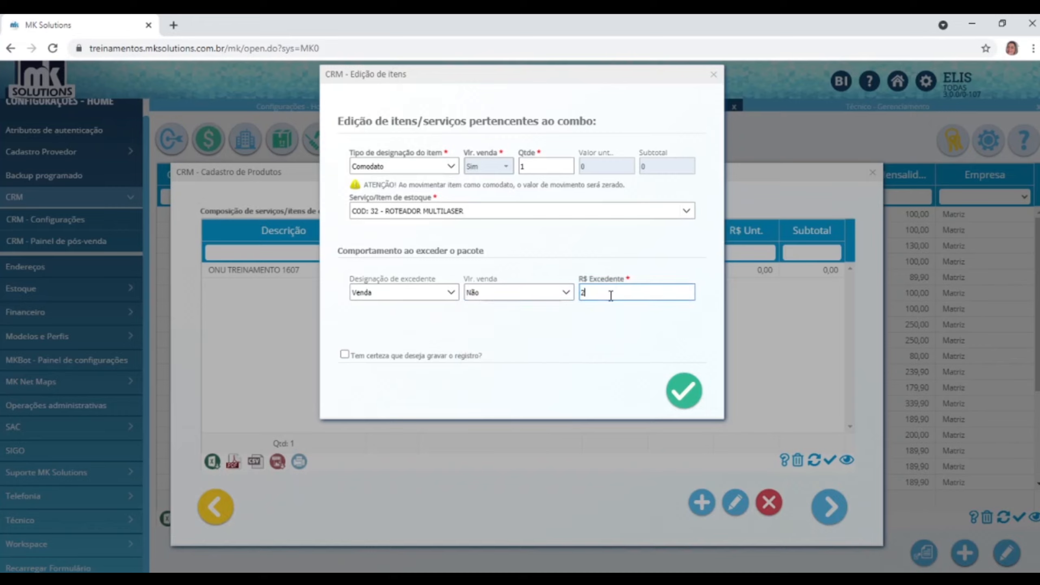
text(60)
click(428, 357)
click(684, 391)
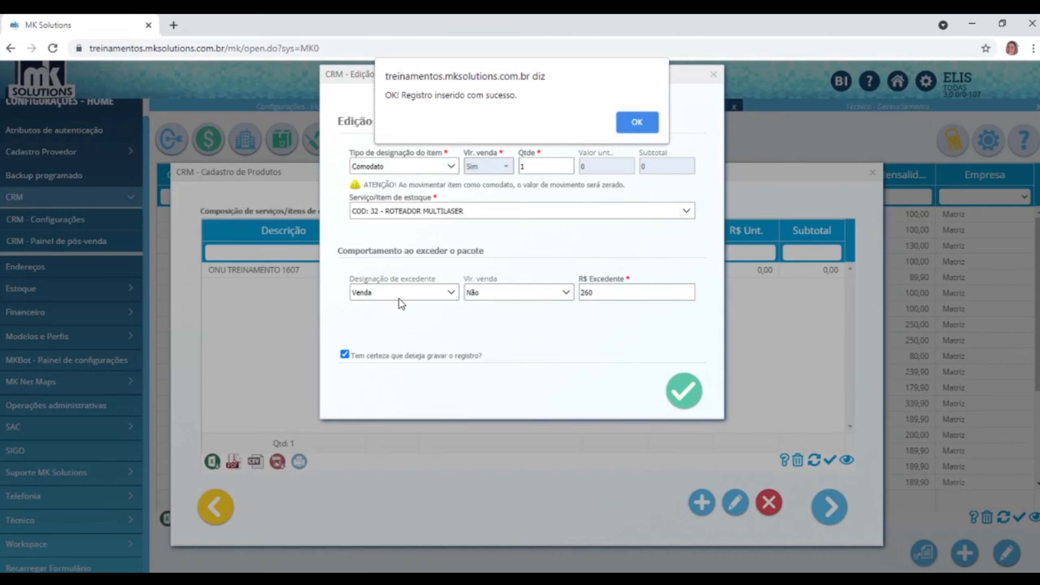
click(636, 128)
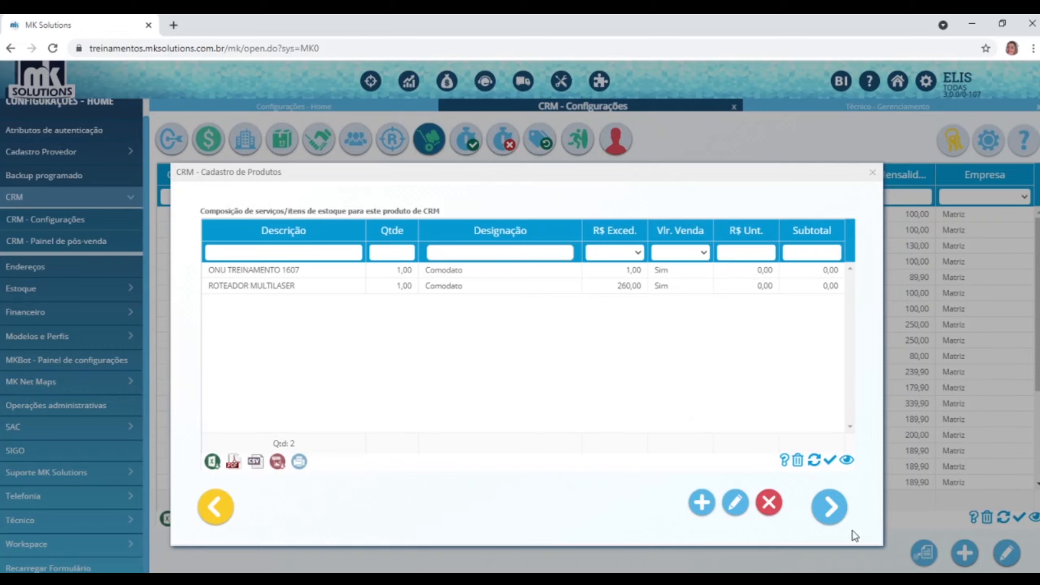
Start an 'NF CRM' fiscal value composition with 100% fraction and document type NF21.
click(831, 508)
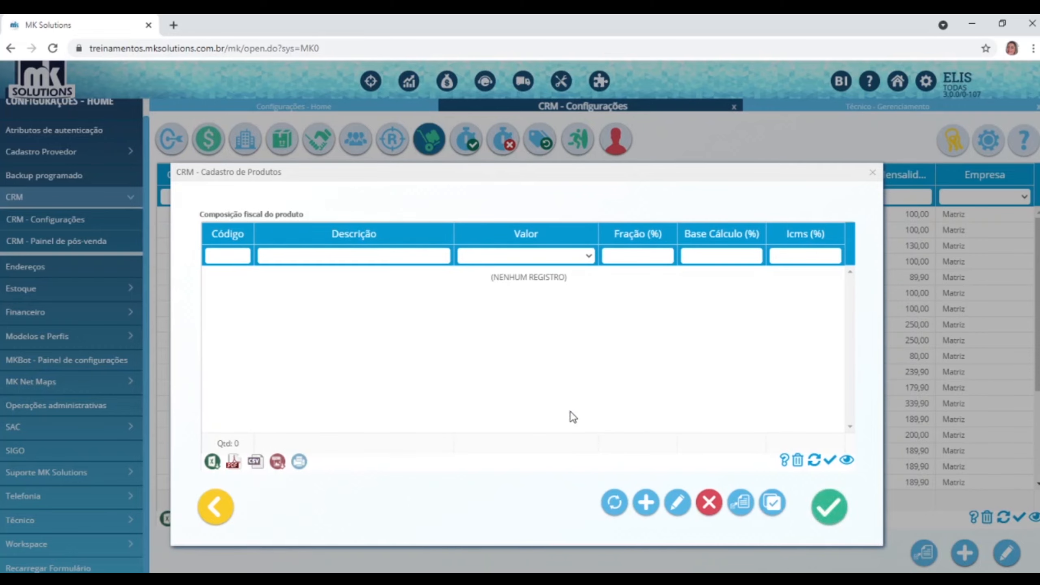
click(645, 502)
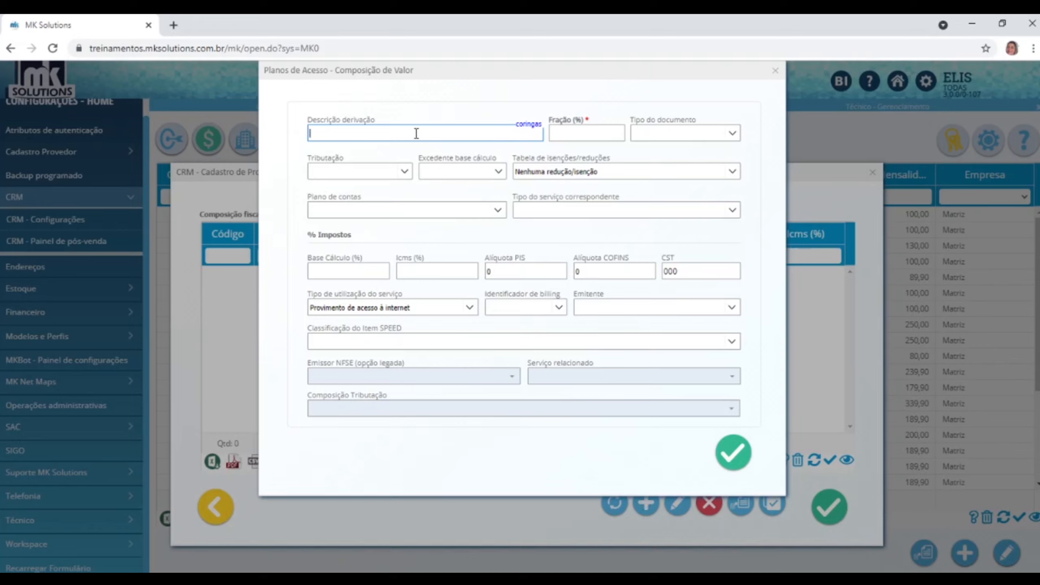
text(NE )
text(CRM)
click(603, 133)
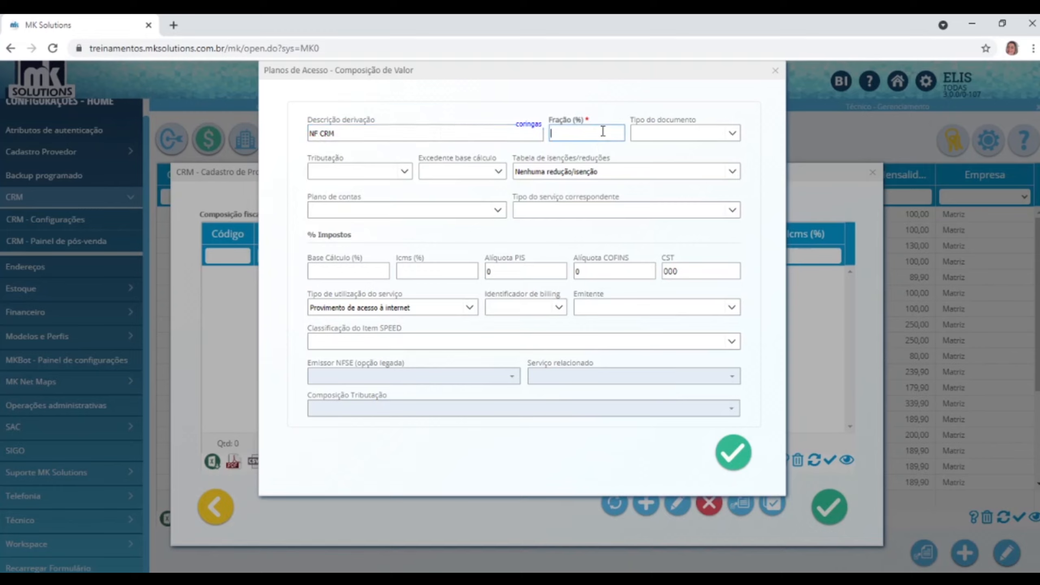
text(100)
click(736, 136)
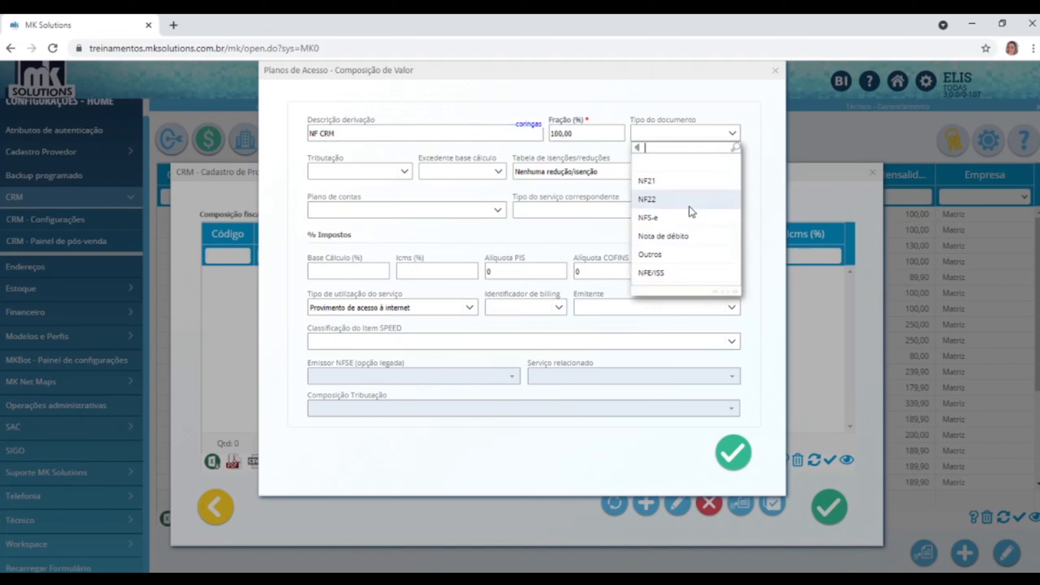
click(668, 182)
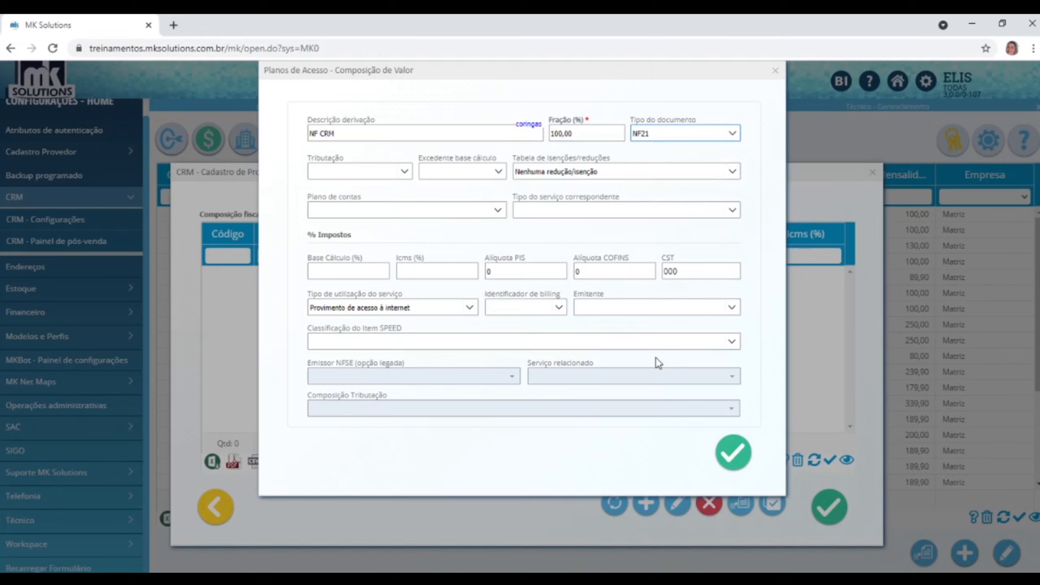
click(737, 138)
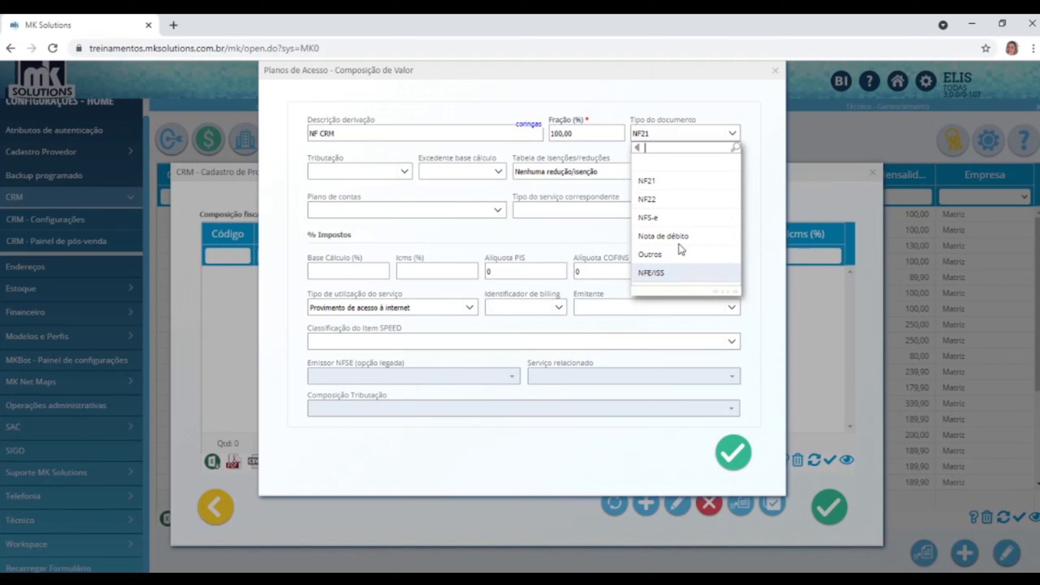
click(660, 133)
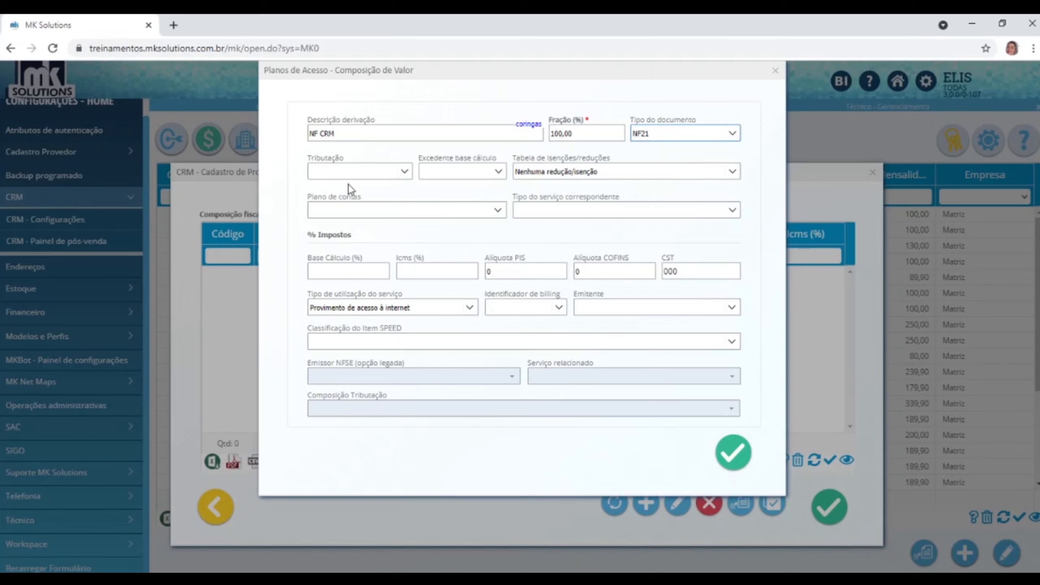
Set taxation to Isentar integralmente, excess base Isentar, account 01.01 Adesão, service type SCM.
click(404, 171)
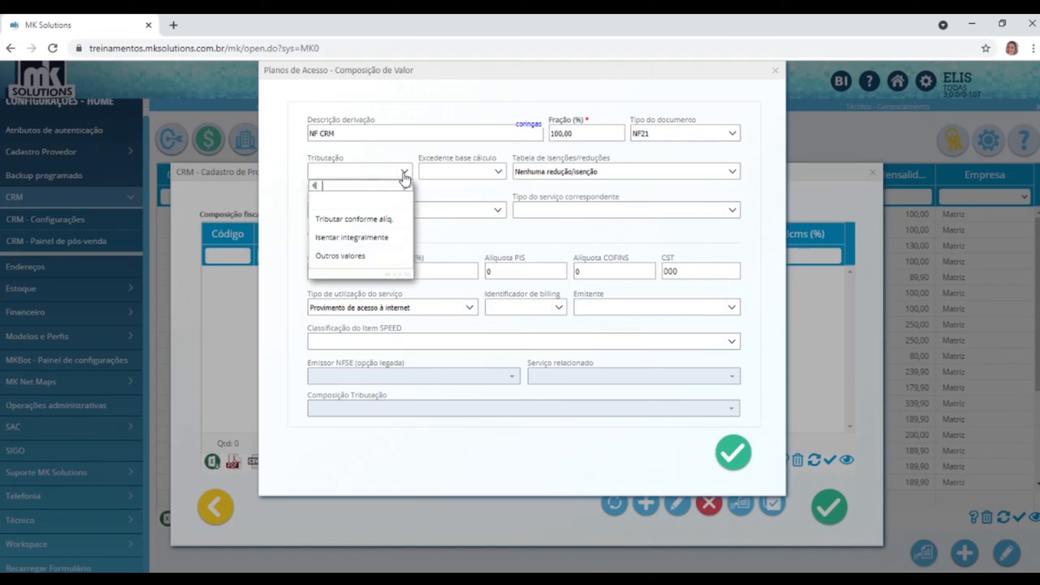
click(349, 237)
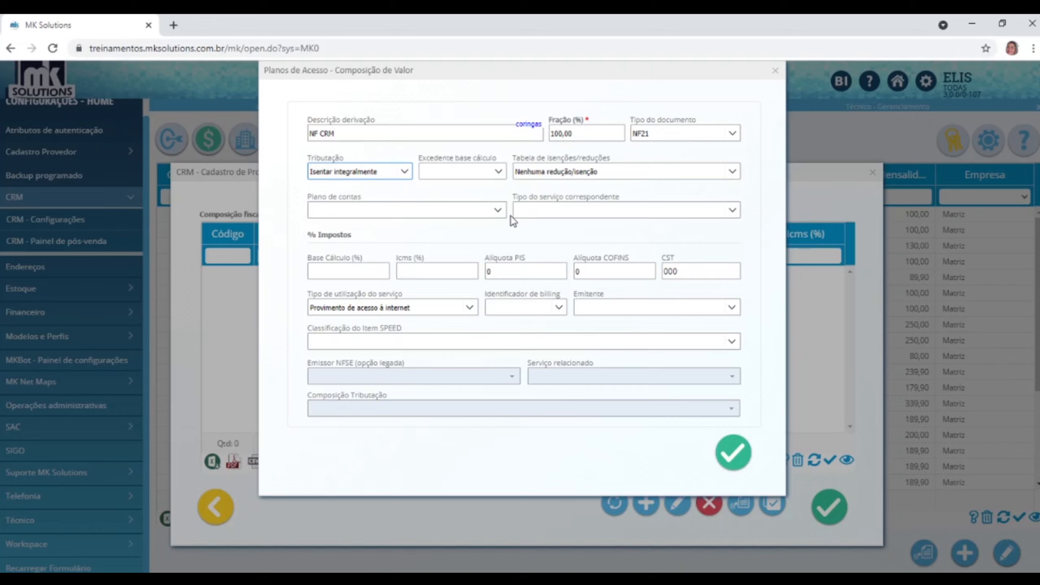
click(499, 177)
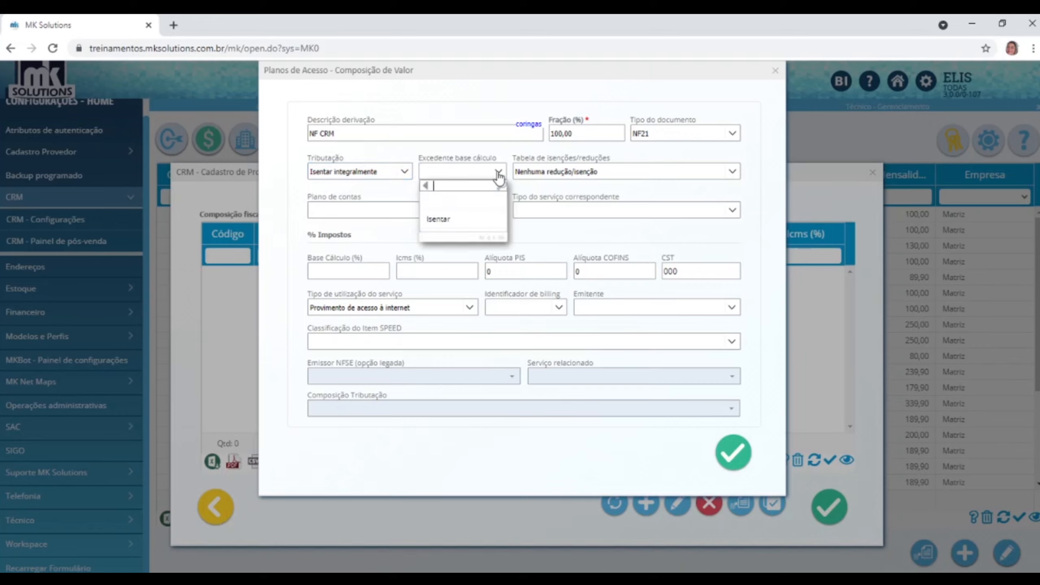
click(435, 218)
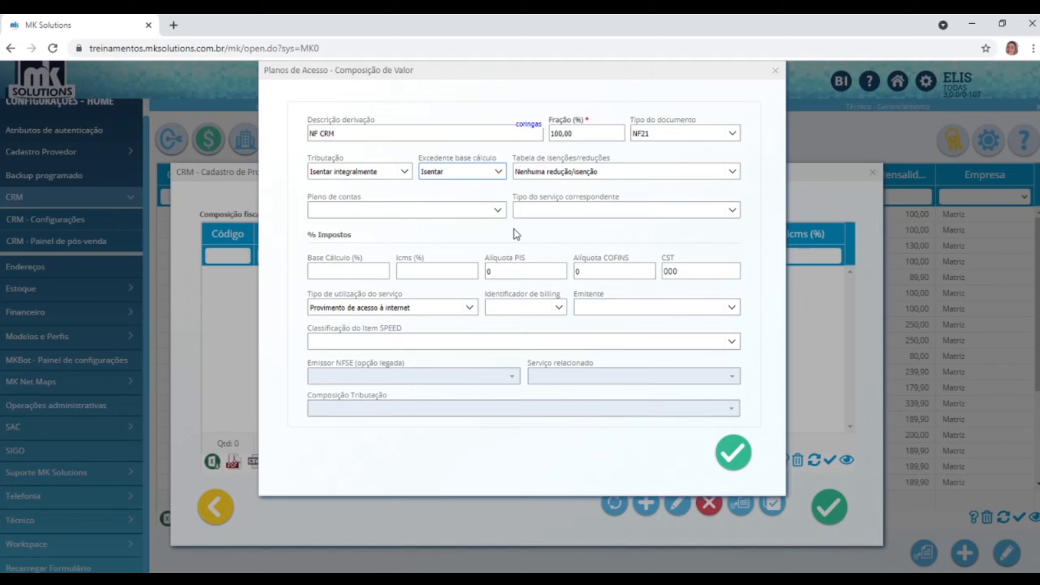
click(501, 216)
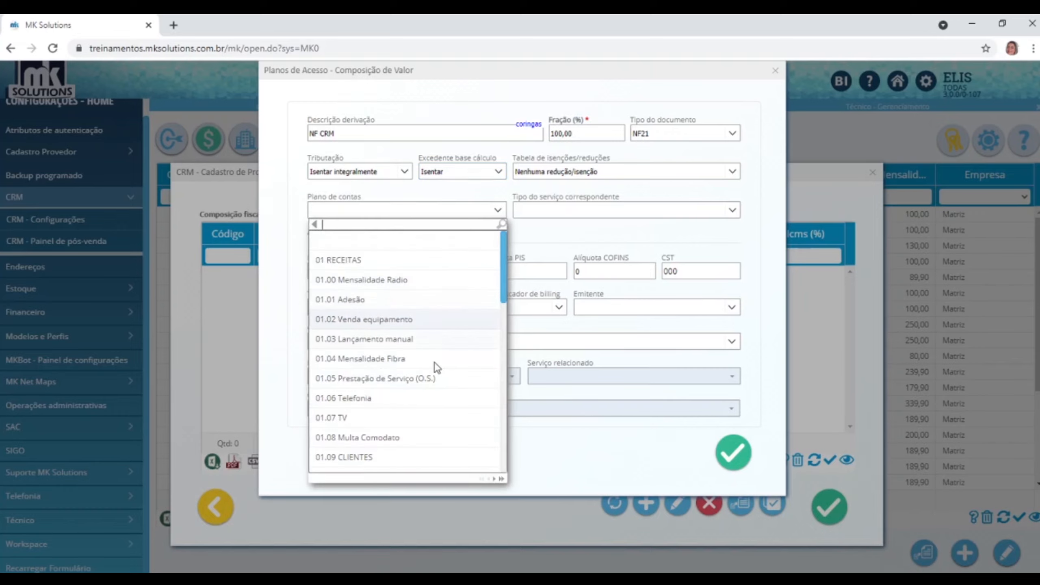
click(396, 299)
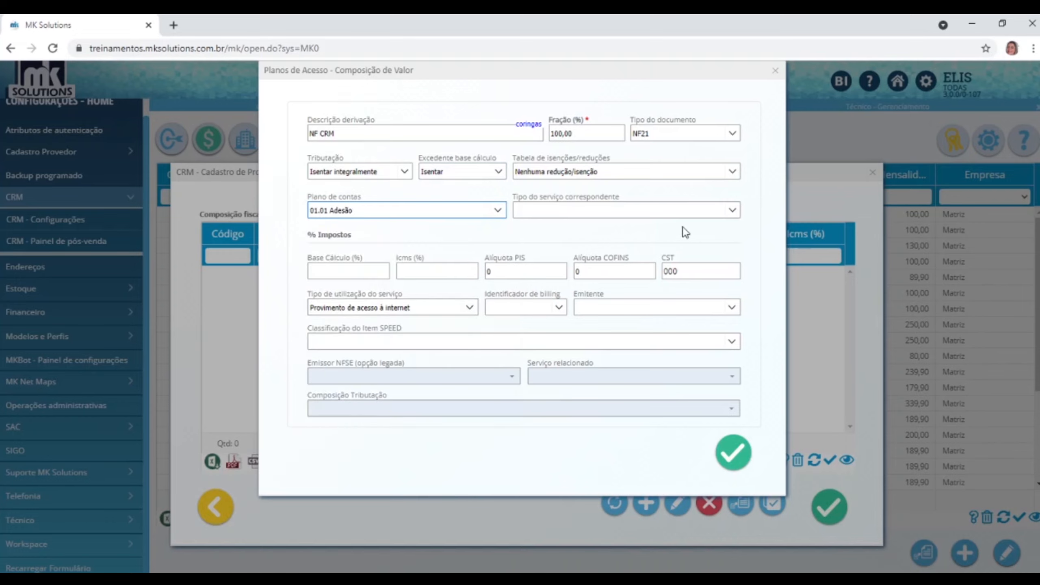
click(733, 211)
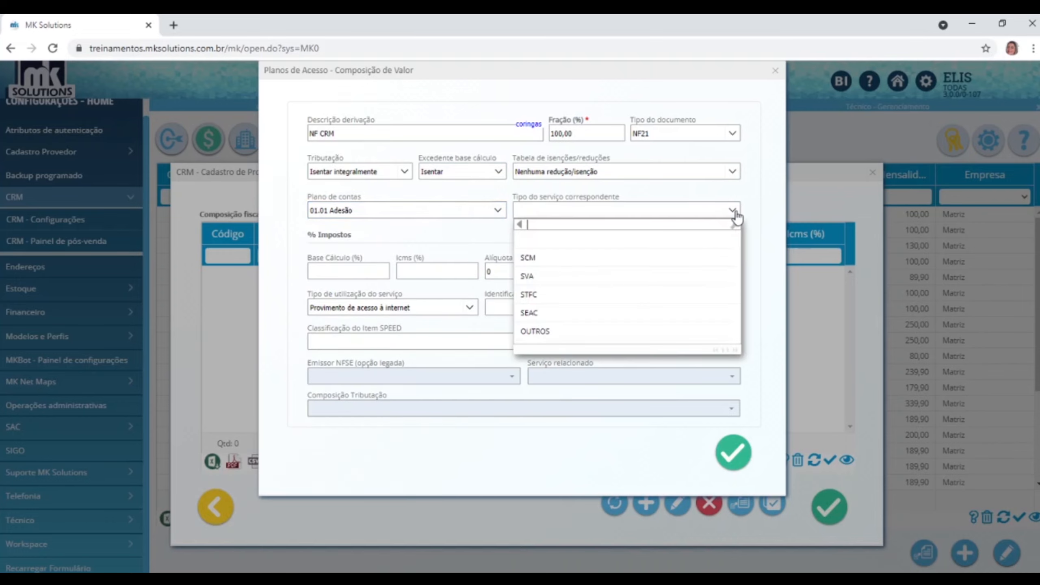
click(533, 257)
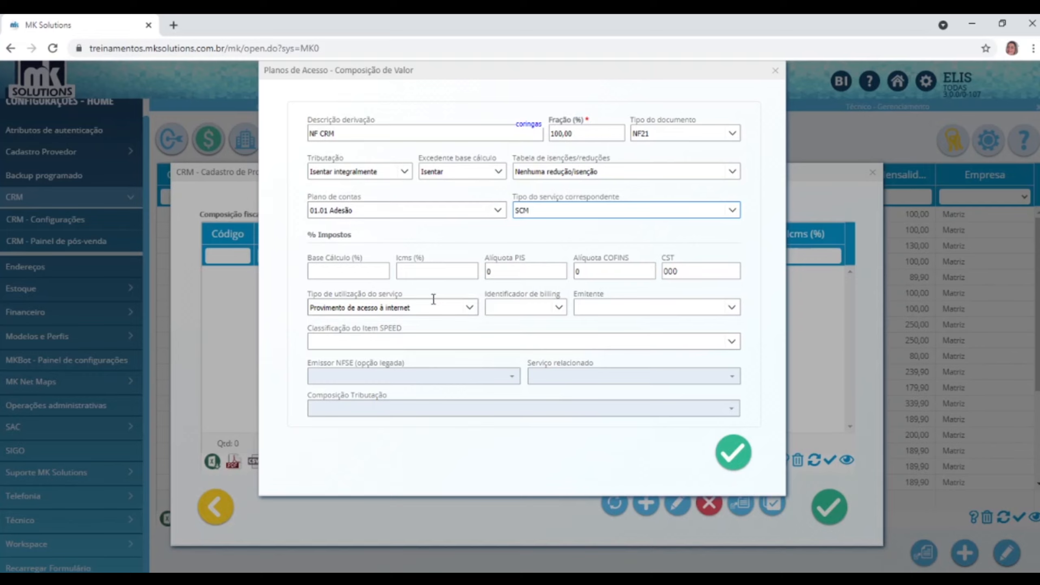
Enter 0% calculation base and ICMS, classify as 0104 internet provision, and save the composition.
click(355, 274)
text(0)
click(406, 272)
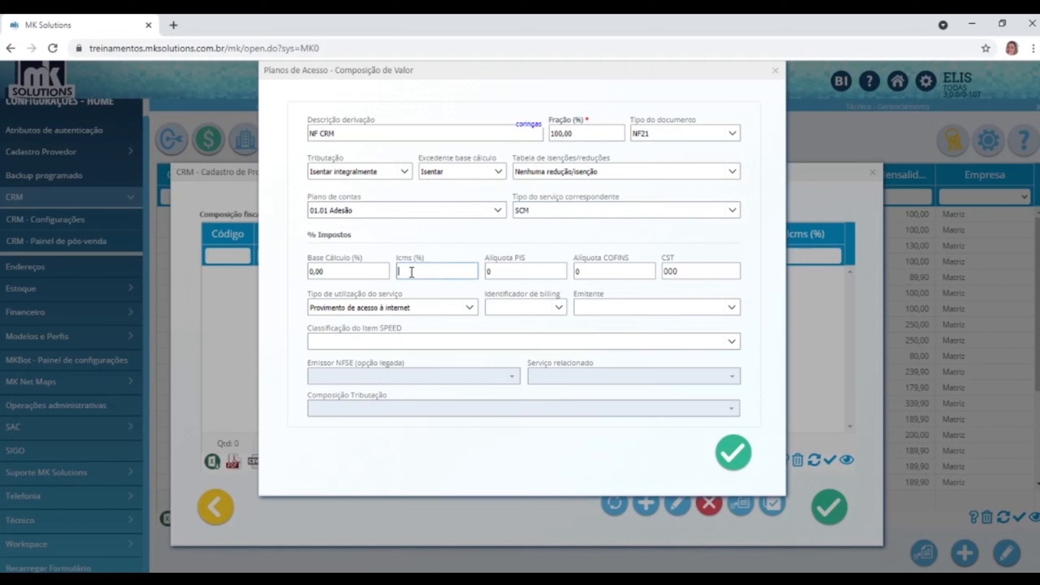
text(0)
click(732, 341)
click(459, 451)
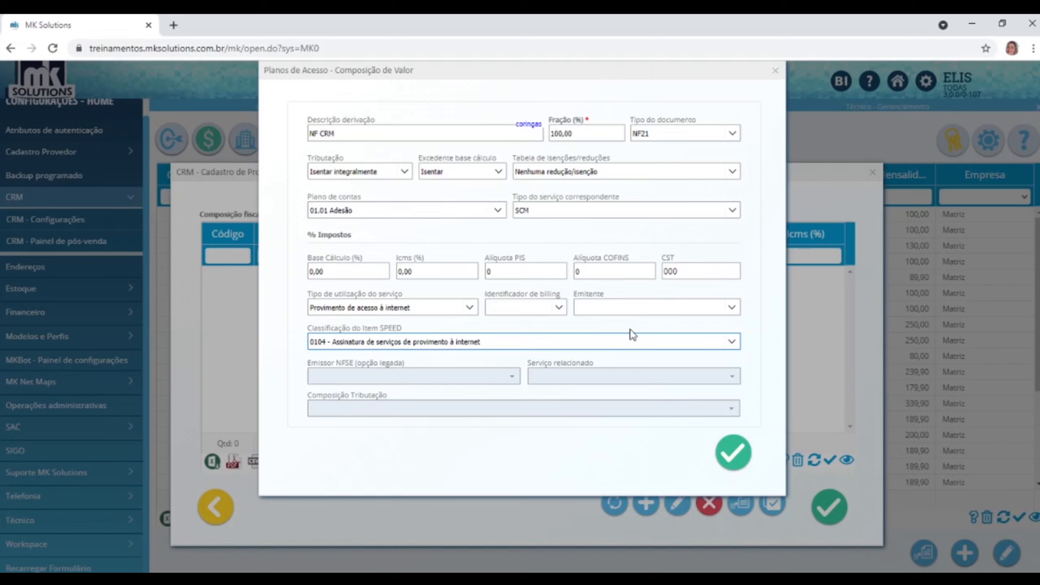
click(731, 455)
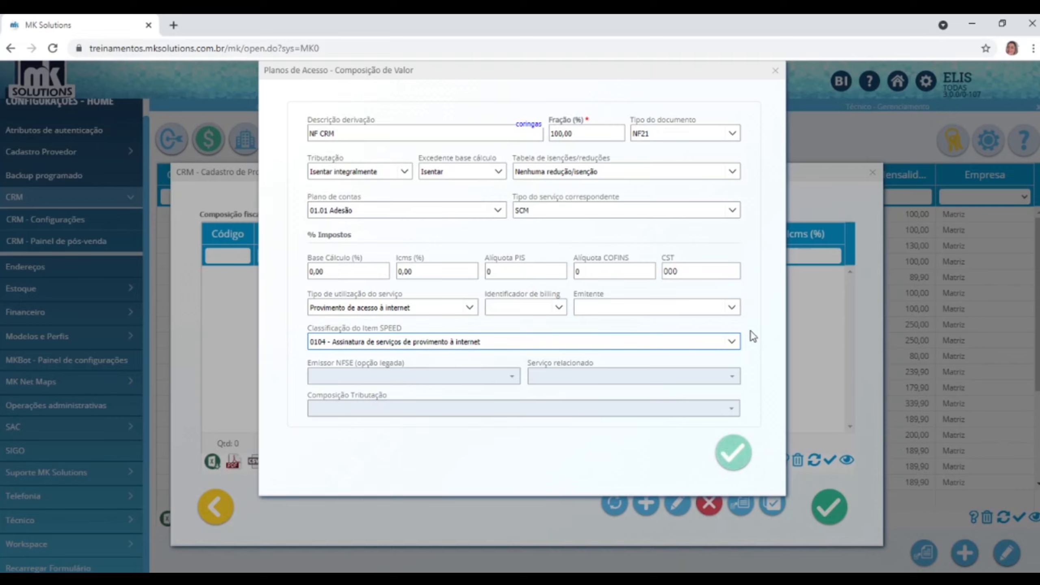
click(734, 456)
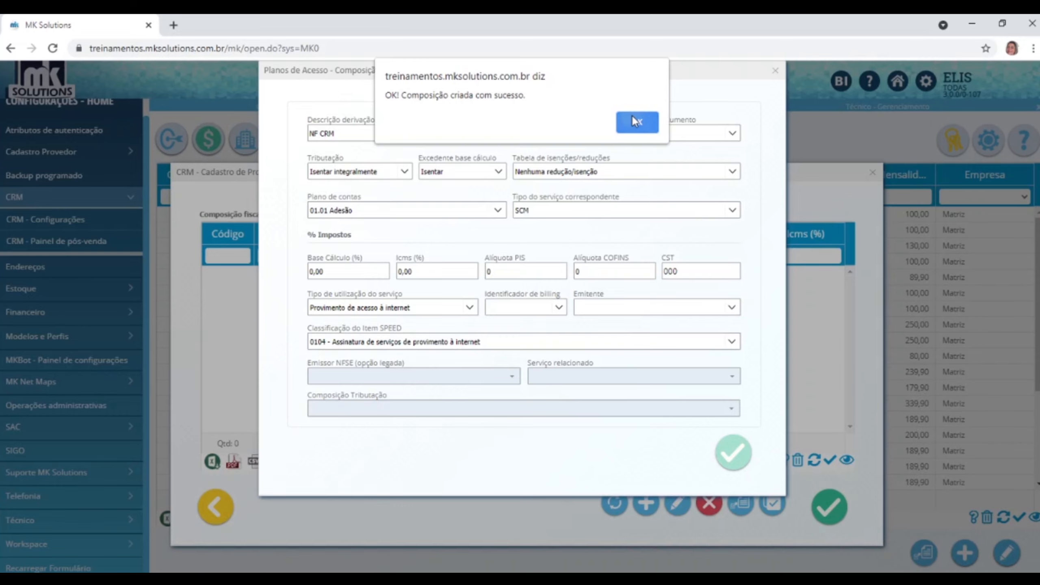
click(634, 119)
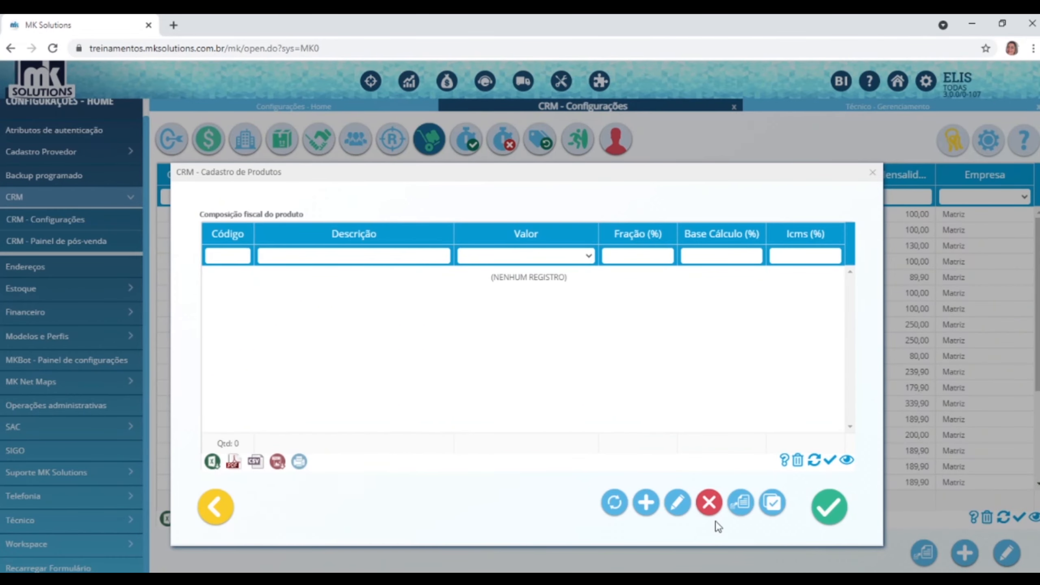
Save the product, then reopen Combo internet e telefonia (entry 28) for editing.
click(834, 514)
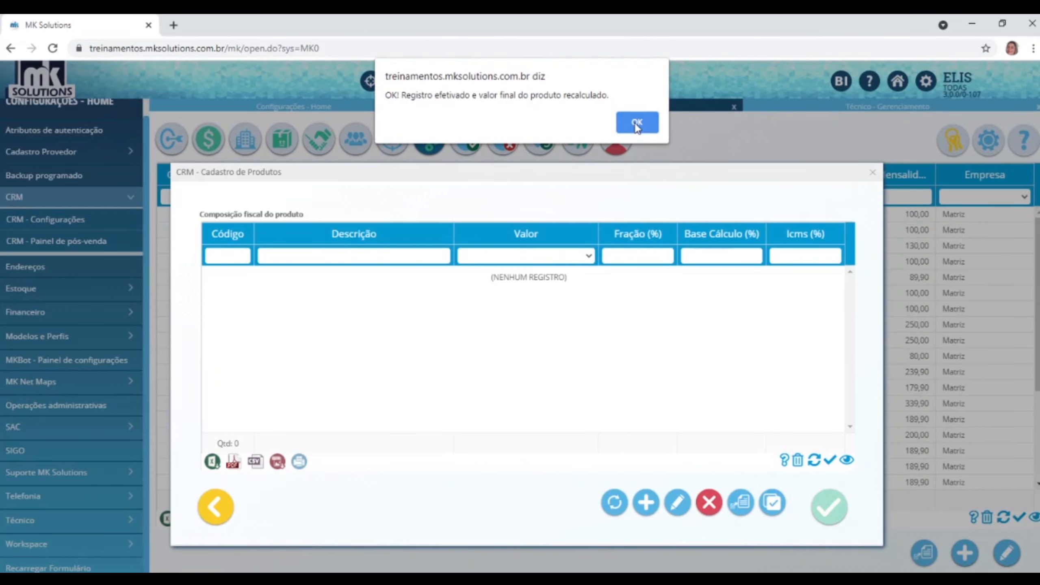
click(636, 124)
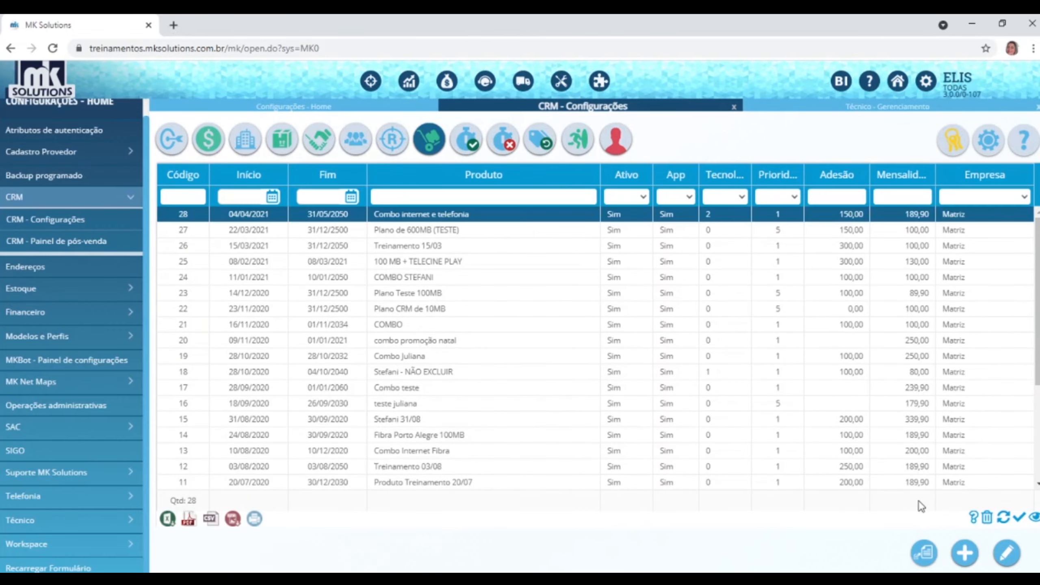
click(1007, 553)
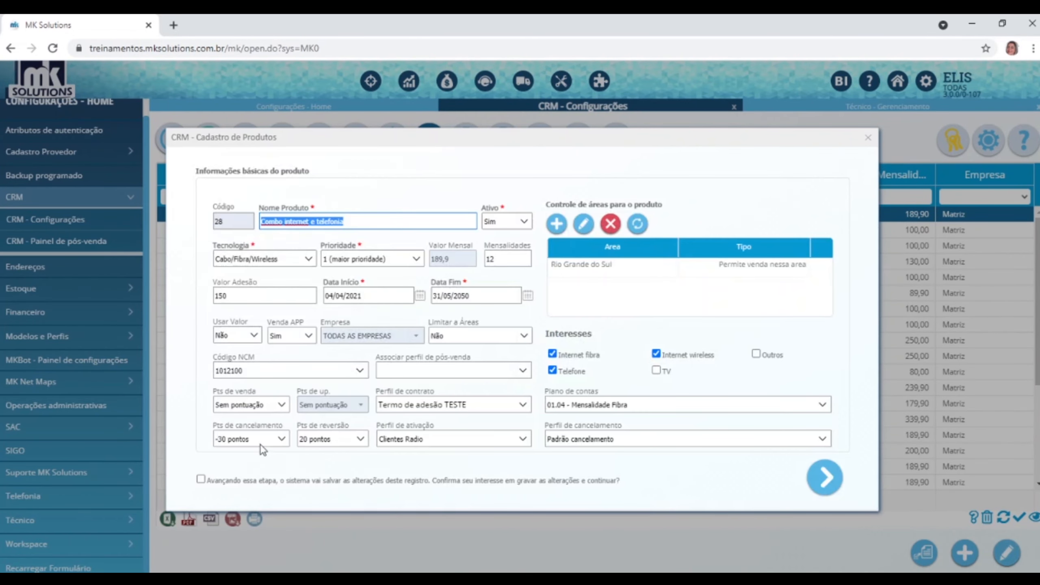
click(200, 479)
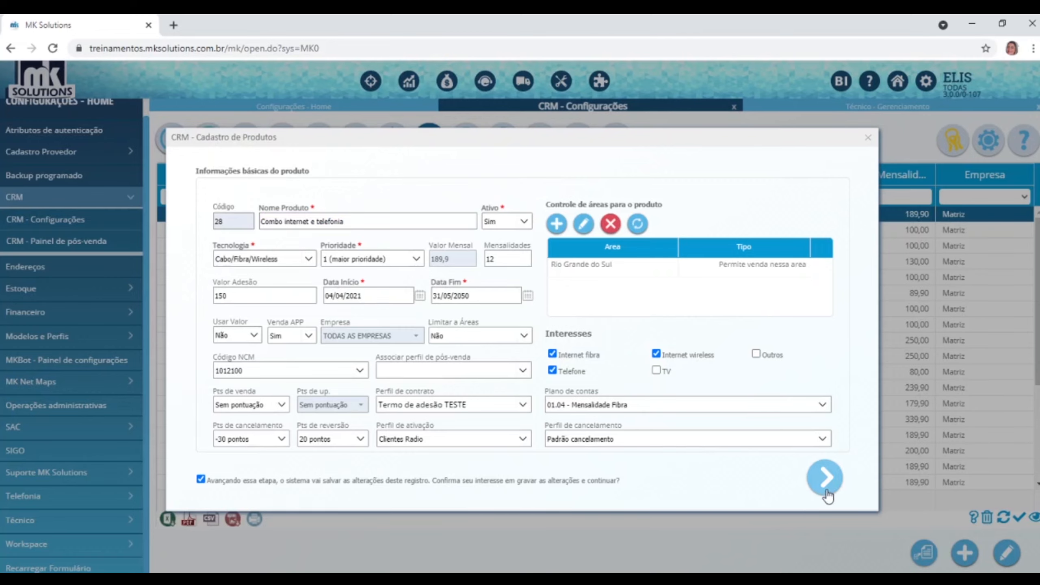
Page through to the fiscal composition, confirm the NF CRM row, and close the form.
click(826, 478)
click(835, 478)
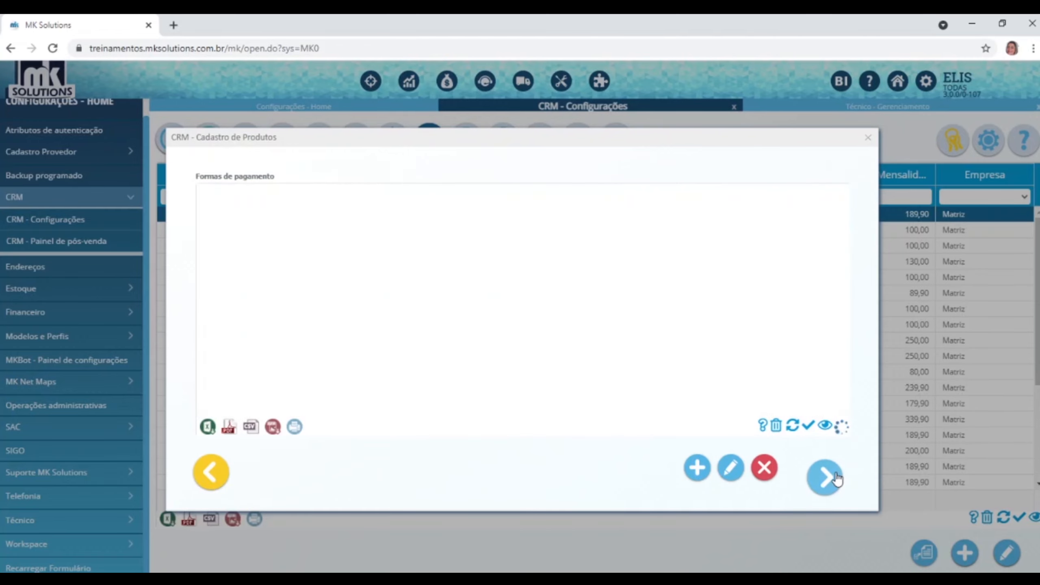
click(836, 478)
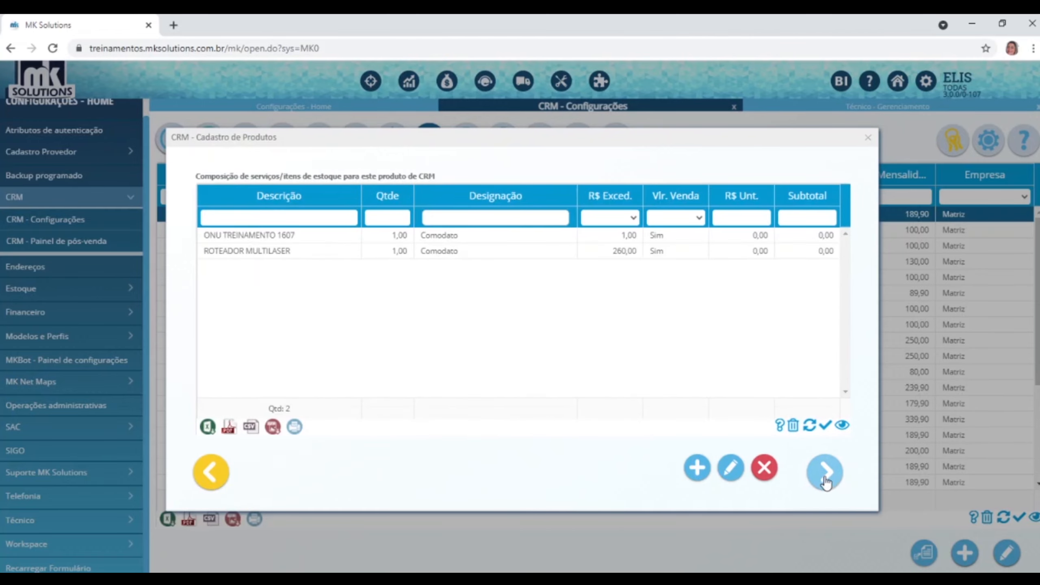
click(836, 478)
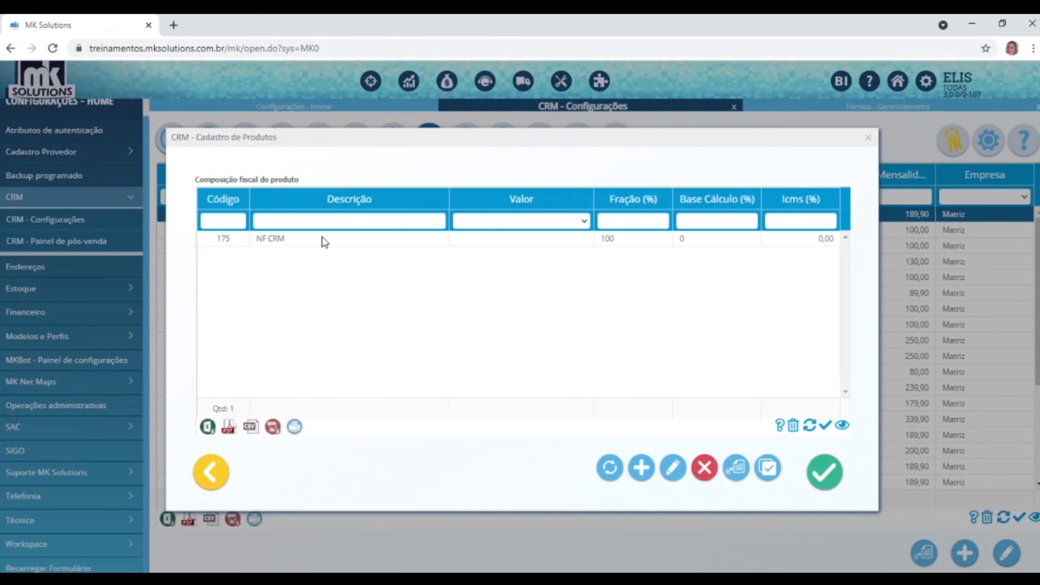
click(322, 239)
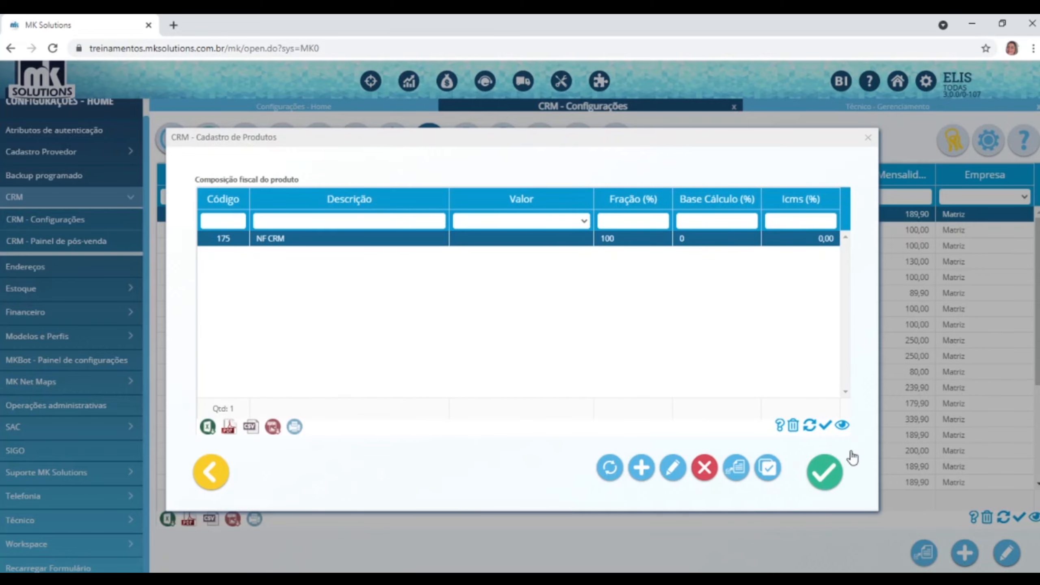
click(868, 138)
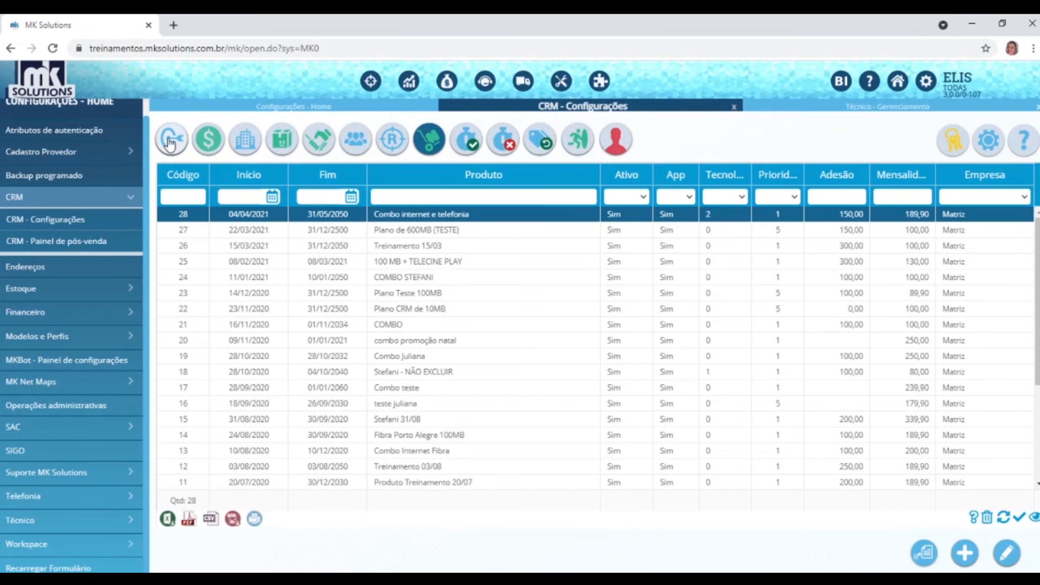
Start a new commission rule and enter the name 'Vendas mensais'.
click(208, 151)
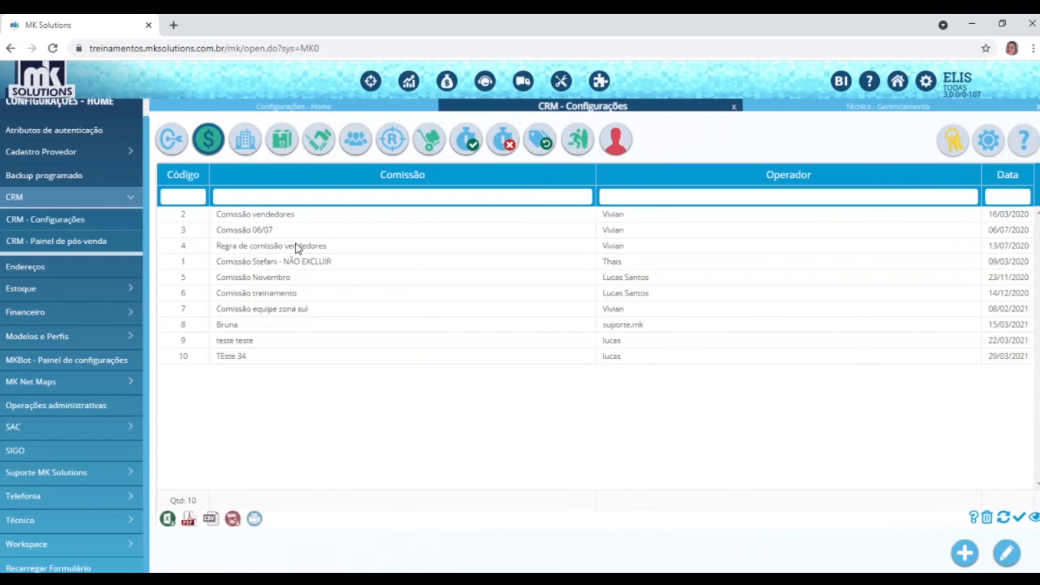
click(963, 553)
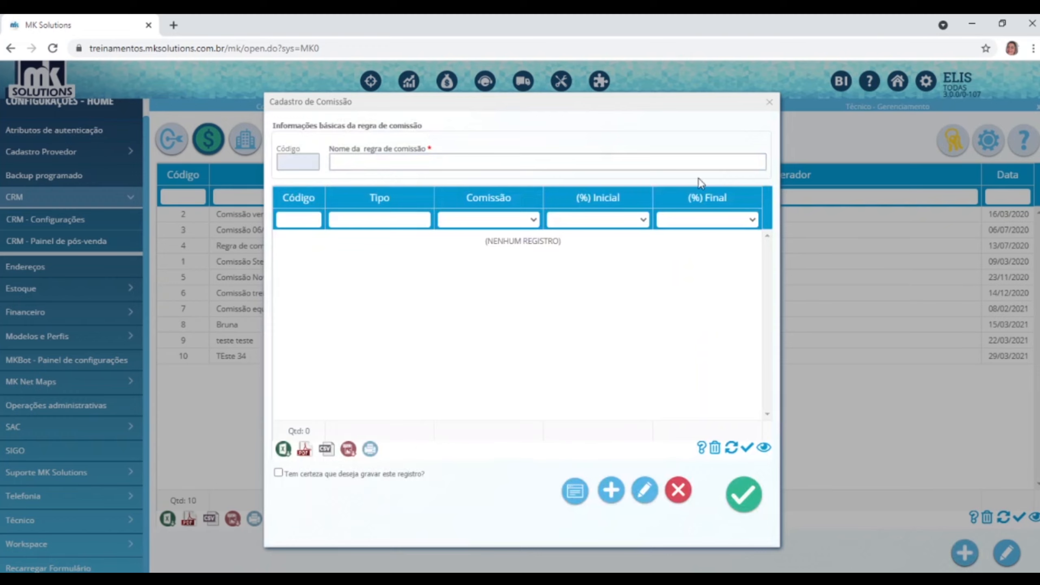
click(717, 163)
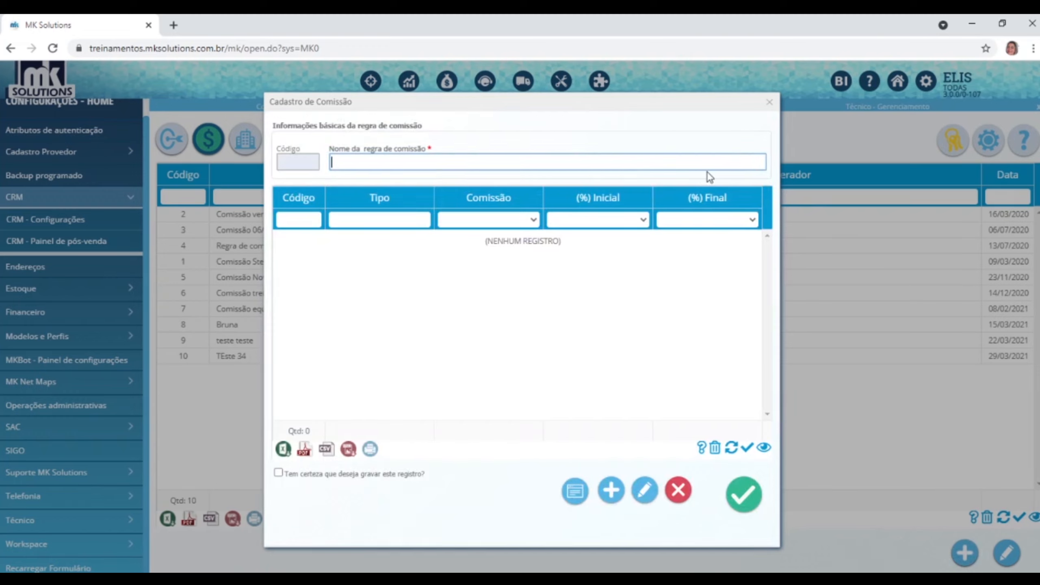
text(Vendas mensais)
drag(413, 105, 570, 92)
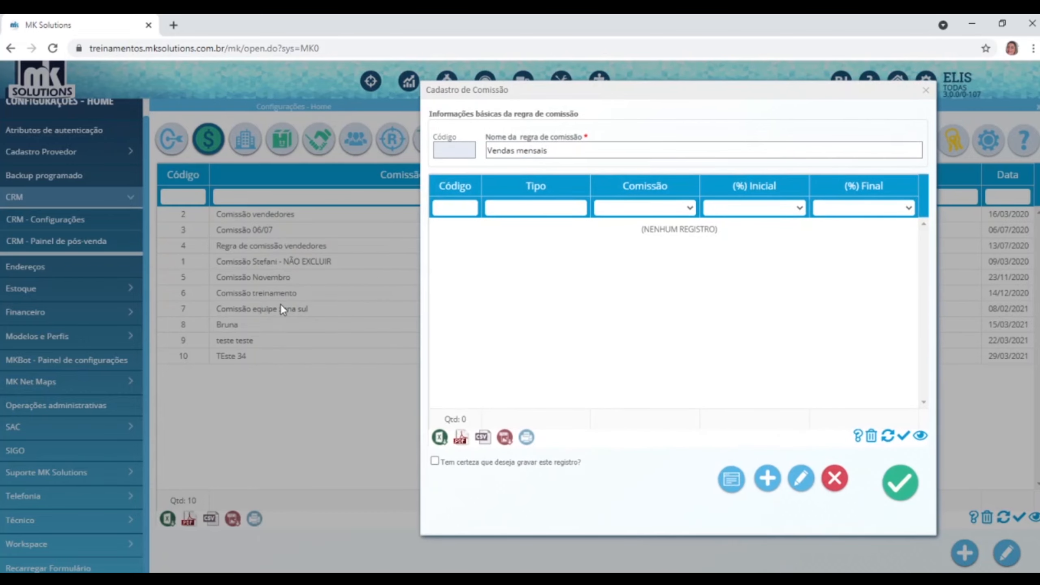
triple_click(562, 153)
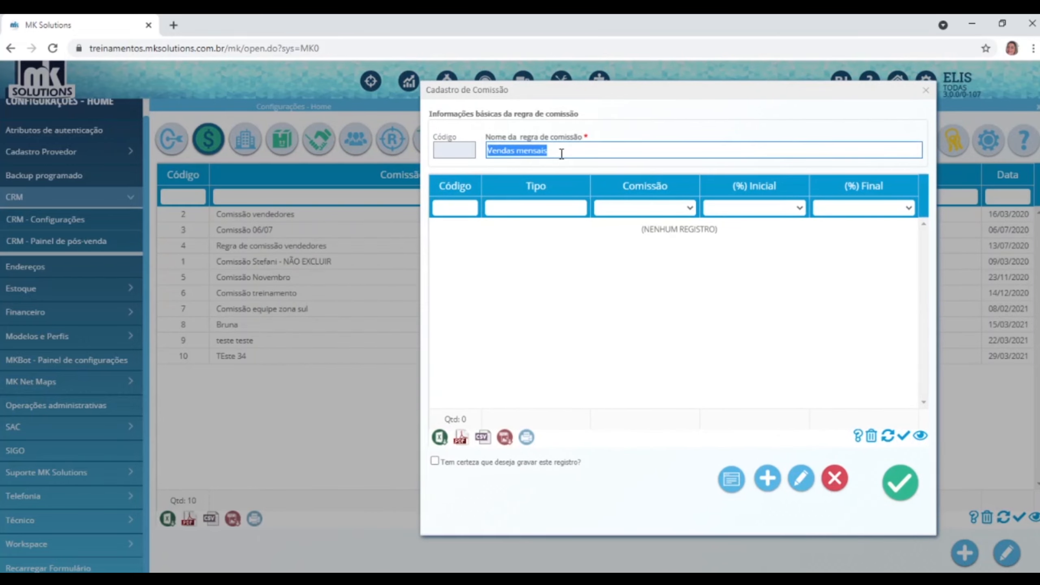
Save the Vendas mensais commission rule, confirming the save prompt.
click(916, 487)
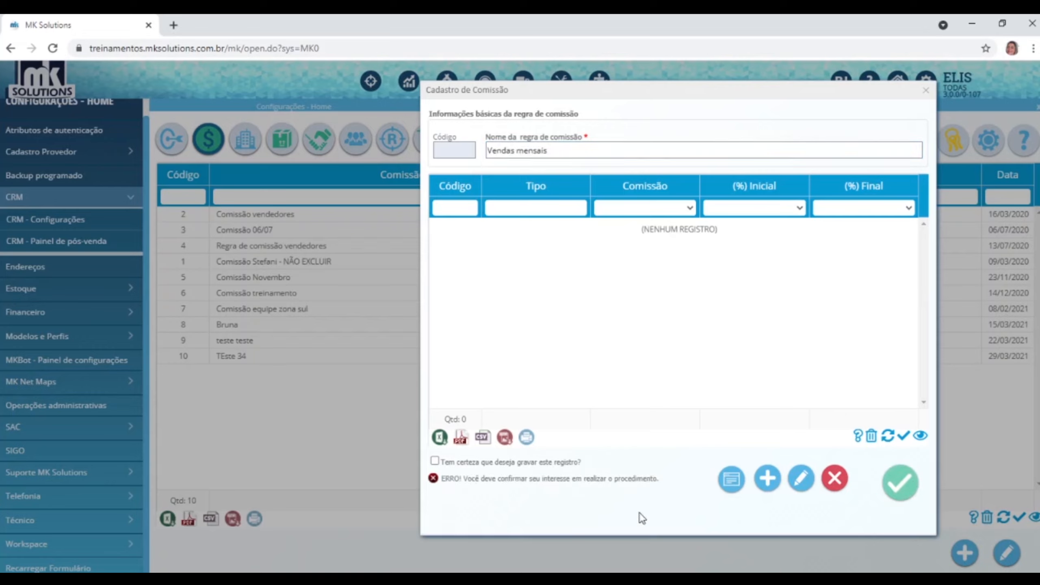
click(556, 464)
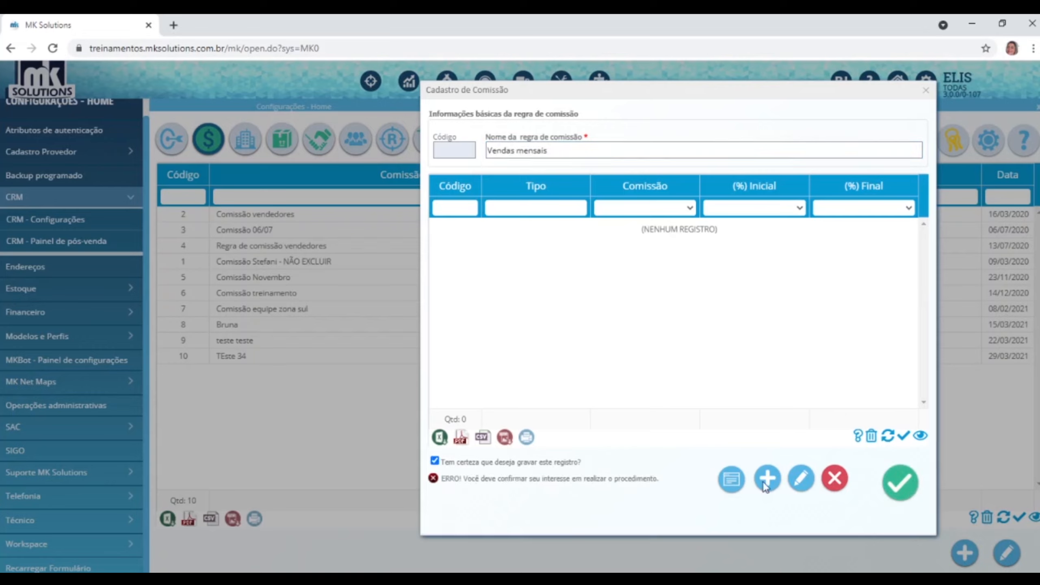
click(885, 488)
click(640, 122)
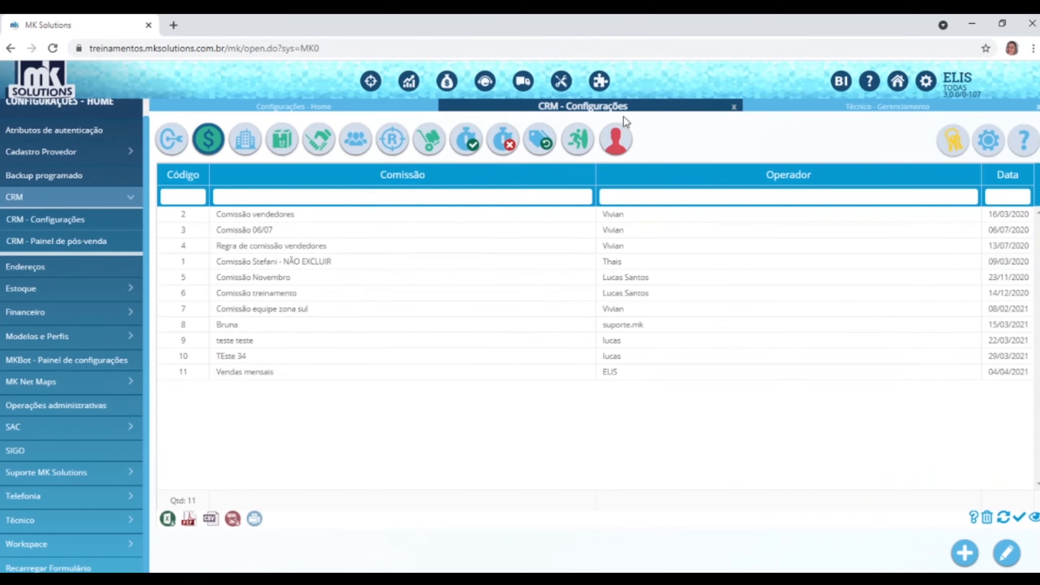
Open commission rule 11 'Vendas mensais' for editing.
click(334, 373)
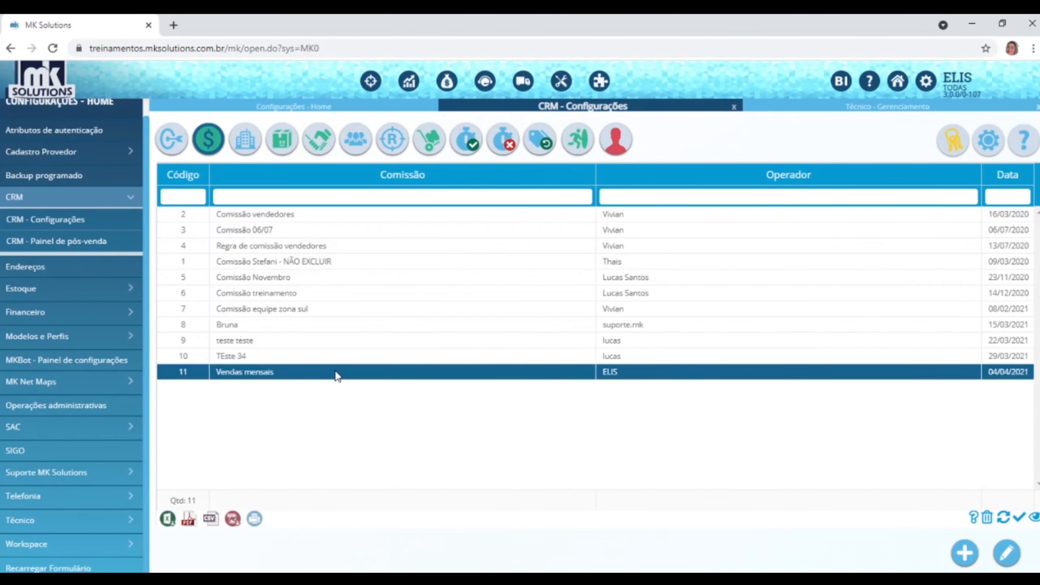
click(1006, 553)
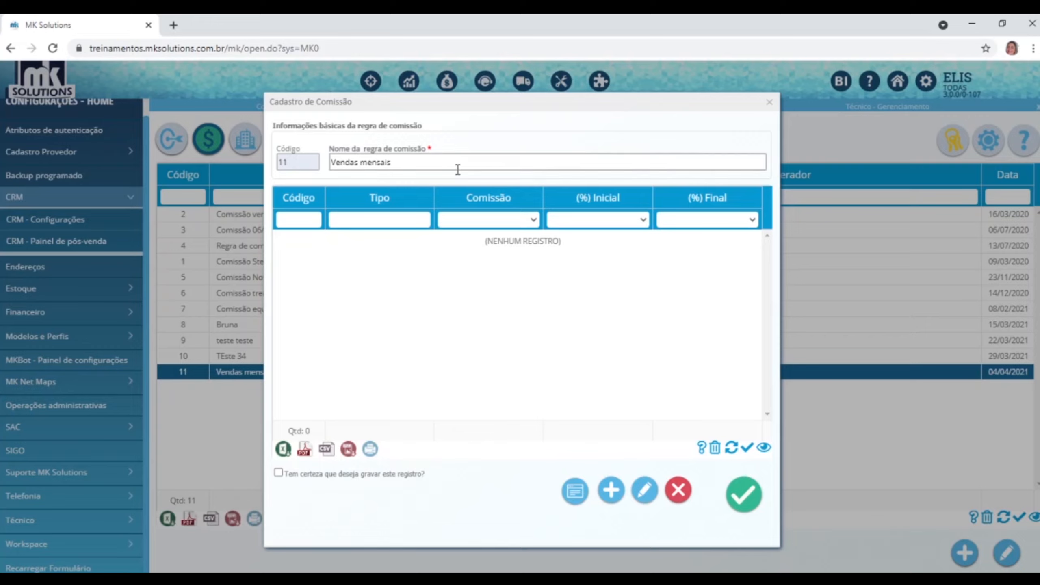
click(606, 494)
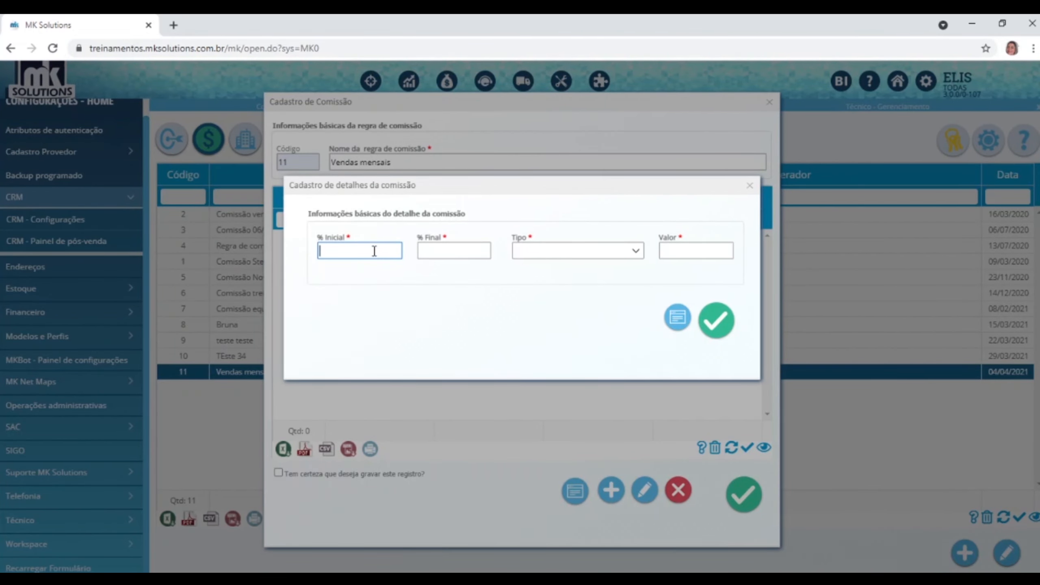
text(1)
click(447, 256)
text(100)
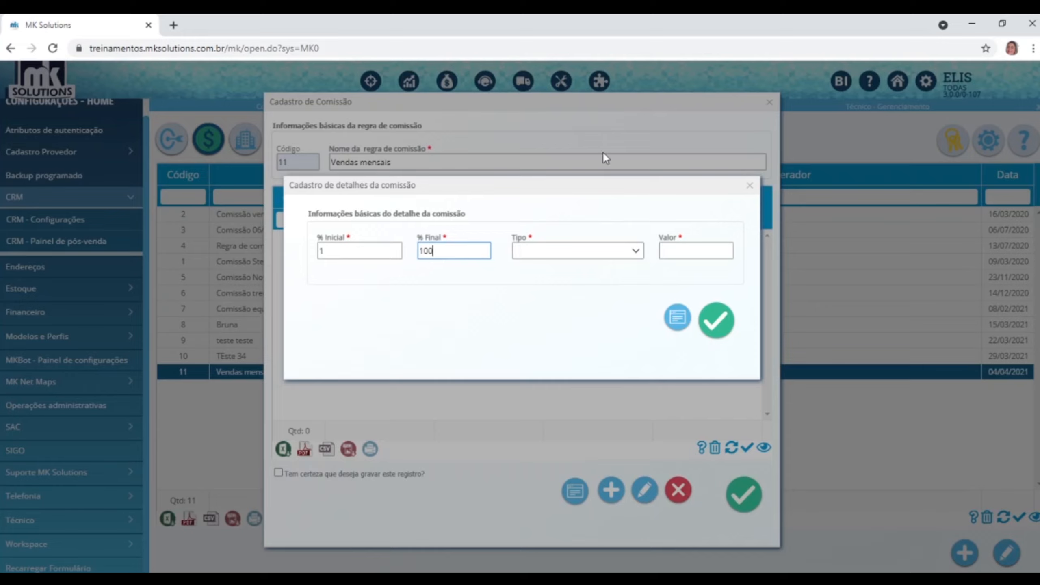
click(637, 252)
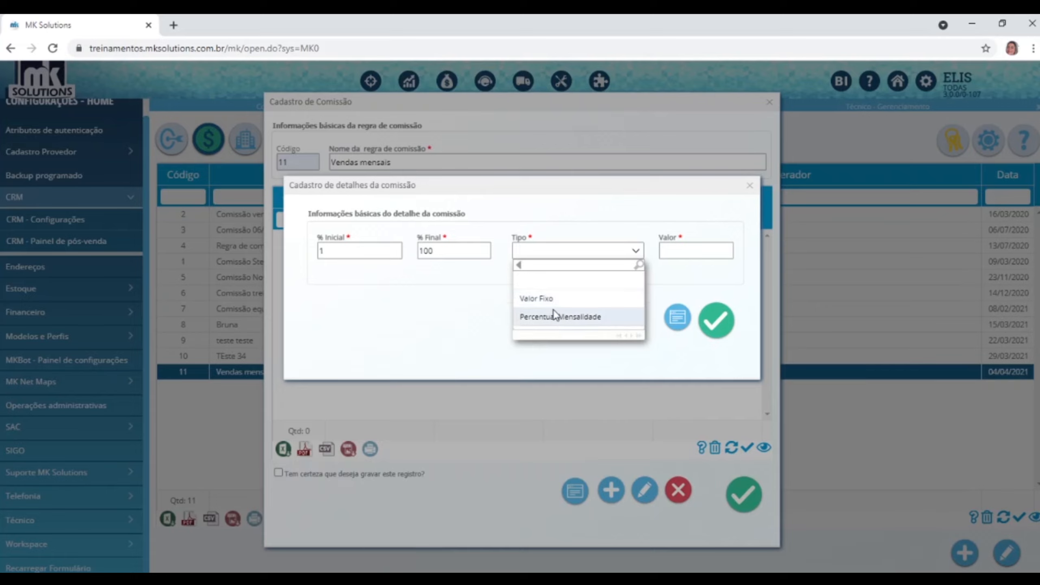
click(554, 301)
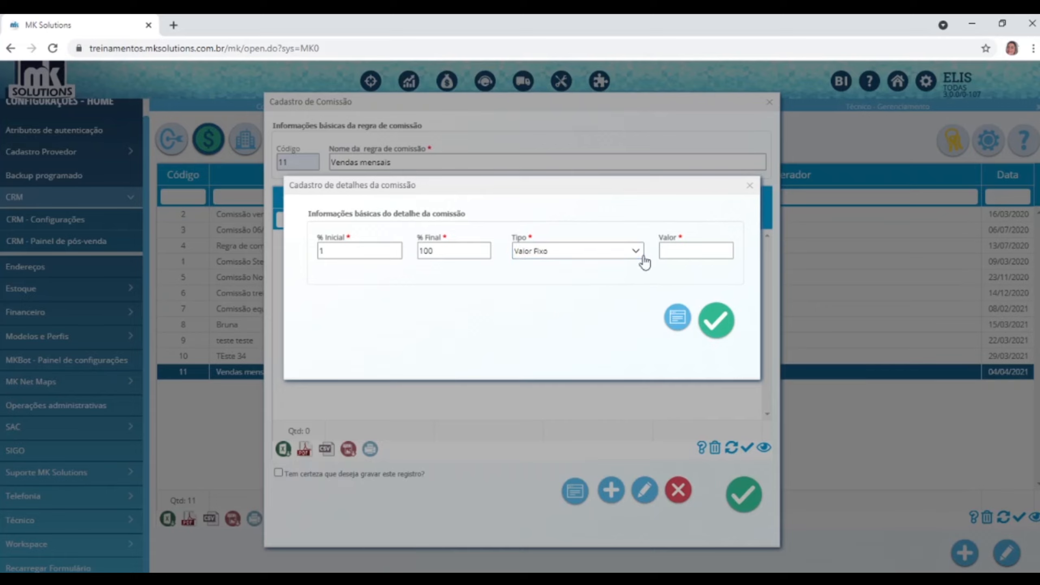
click(639, 256)
click(573, 318)
click(683, 254)
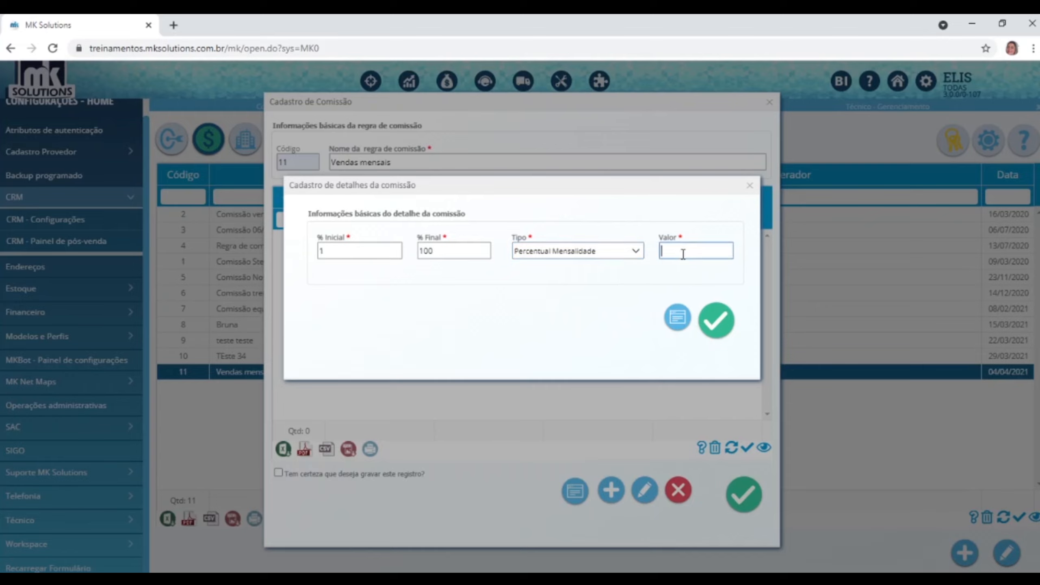
text(20)
click(749, 185)
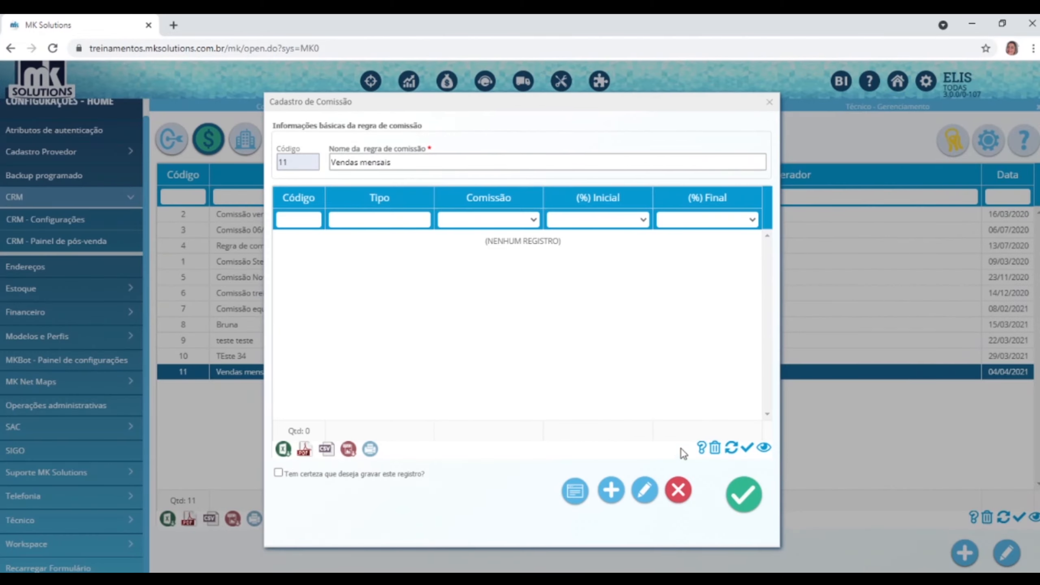
Add a 1–50% Percentual Mensalidade commission tier with value 5.
click(622, 491)
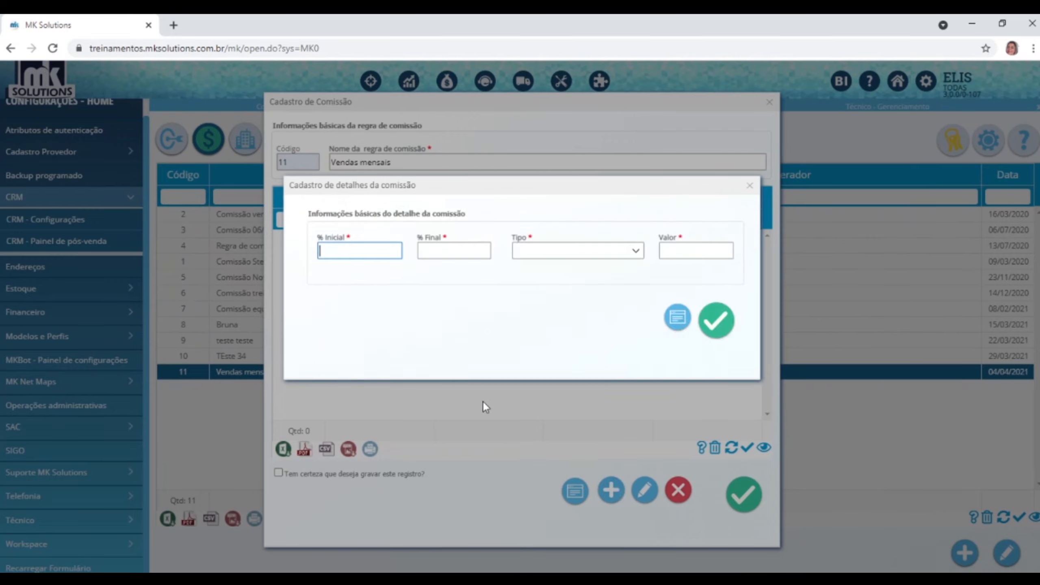
text(1)
click(450, 254)
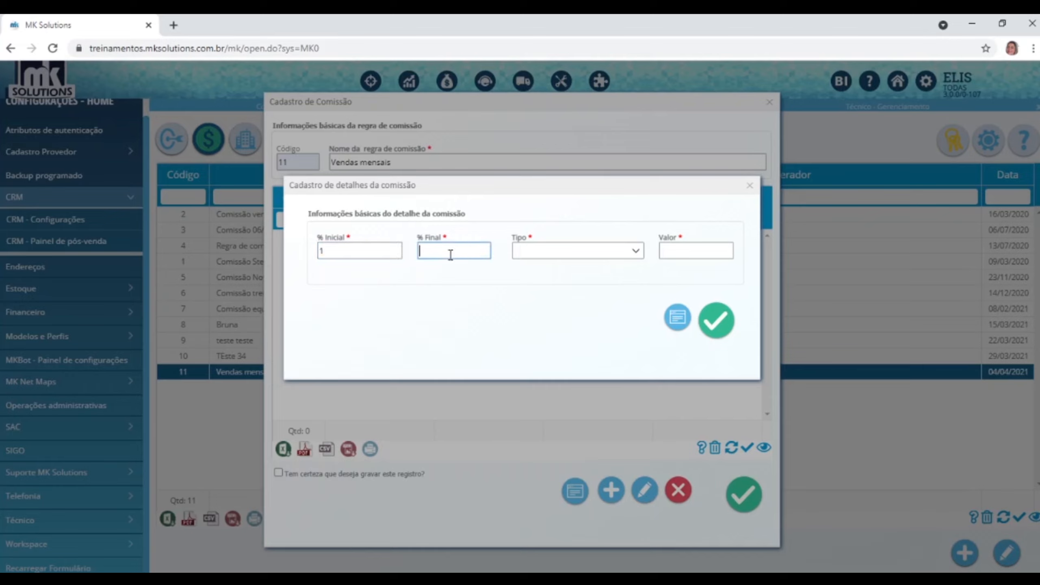
text(50)
click(636, 251)
click(590, 316)
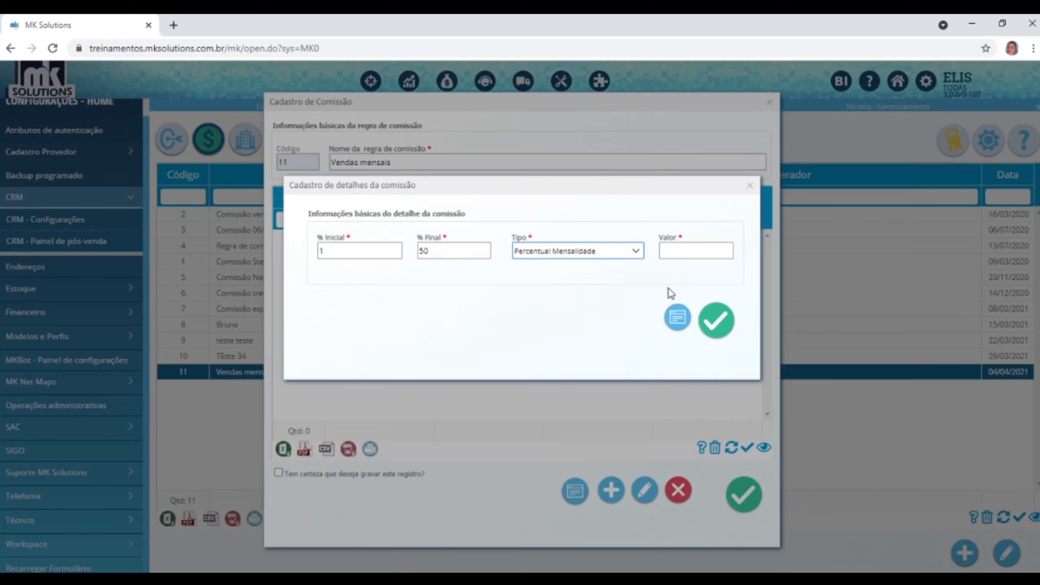
click(693, 255)
text(5)
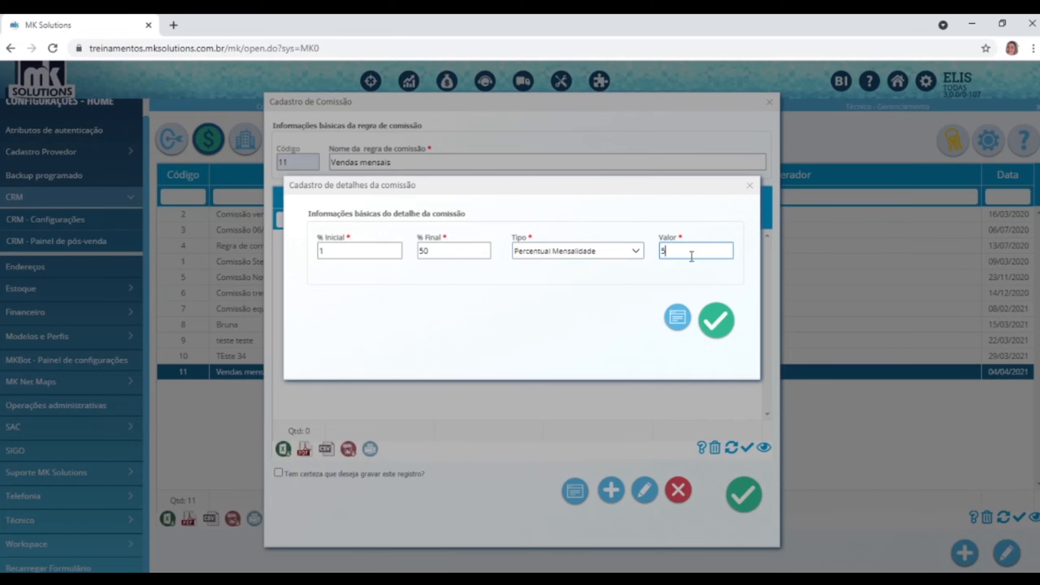
click(716, 320)
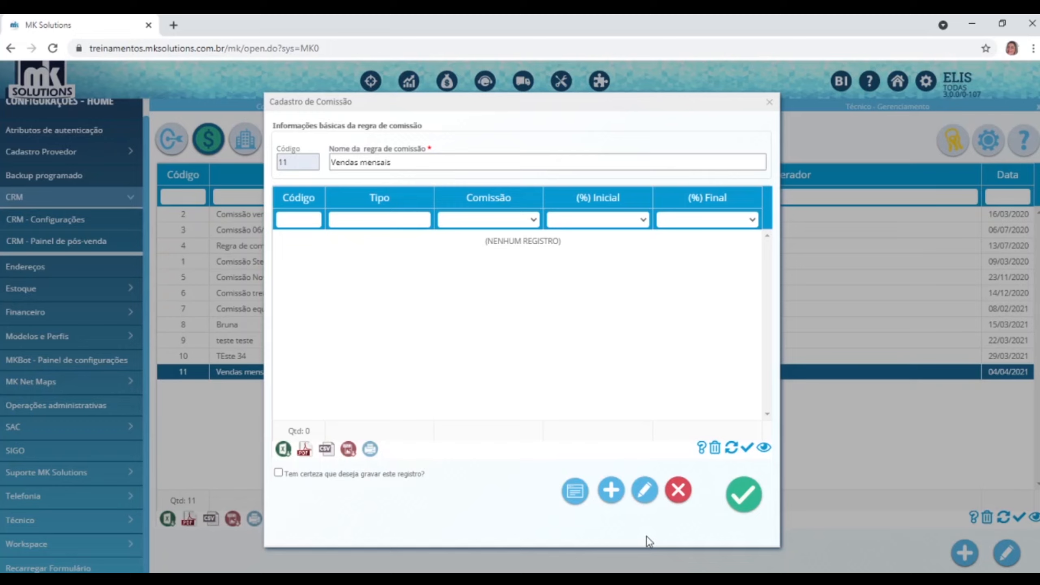
Add a 51–70% Percentual Mensalidade commission tier with value 8.
click(612, 492)
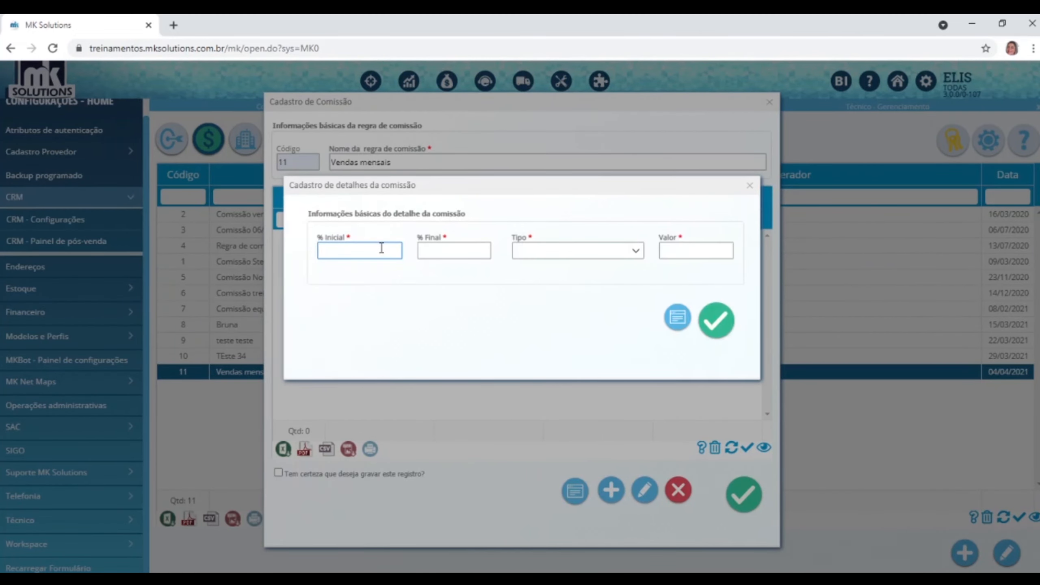
text(51)
click(473, 249)
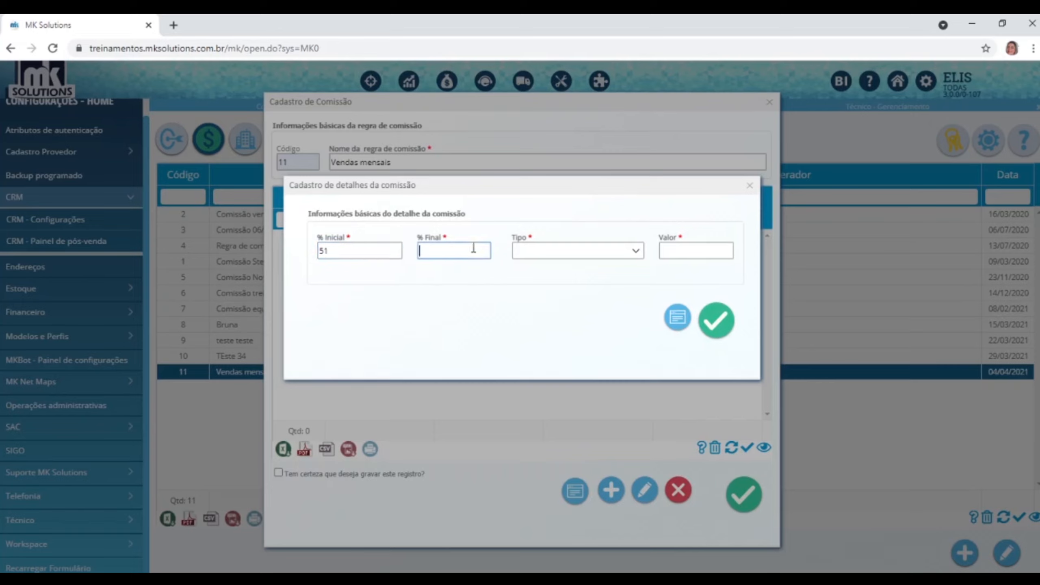
text(70)
click(634, 251)
click(544, 319)
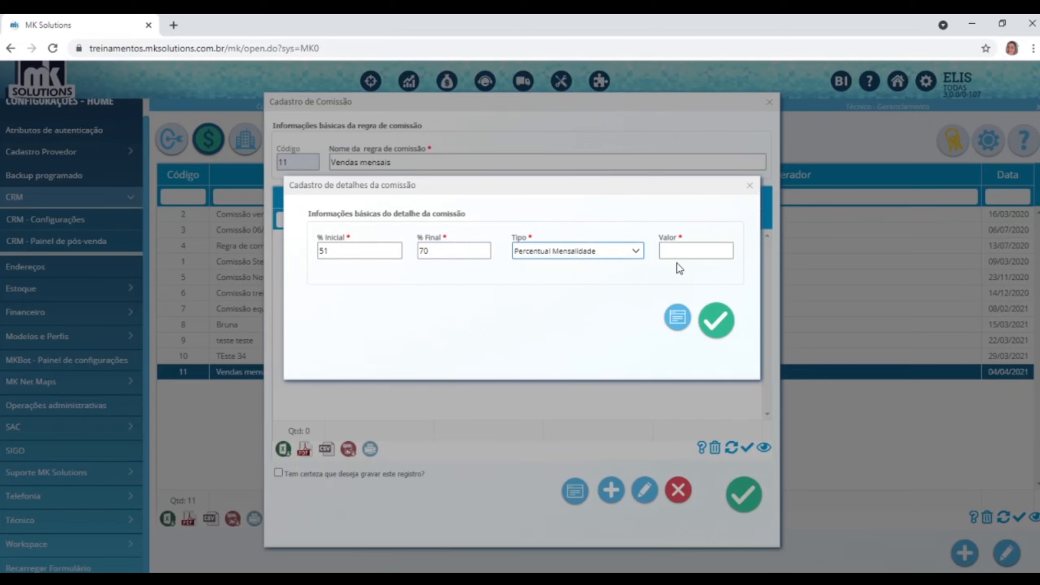
click(677, 252)
text(8)
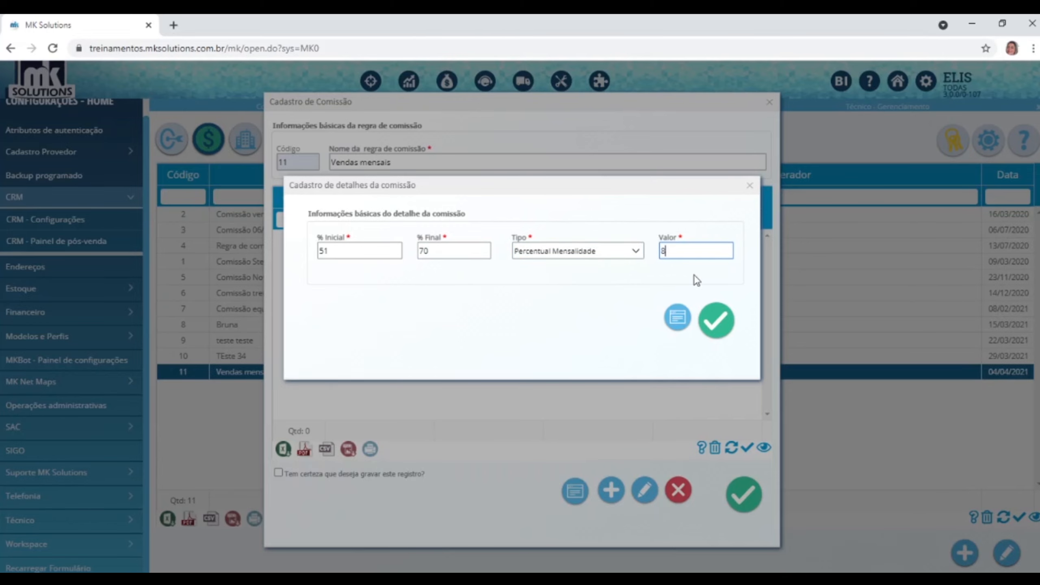
click(718, 322)
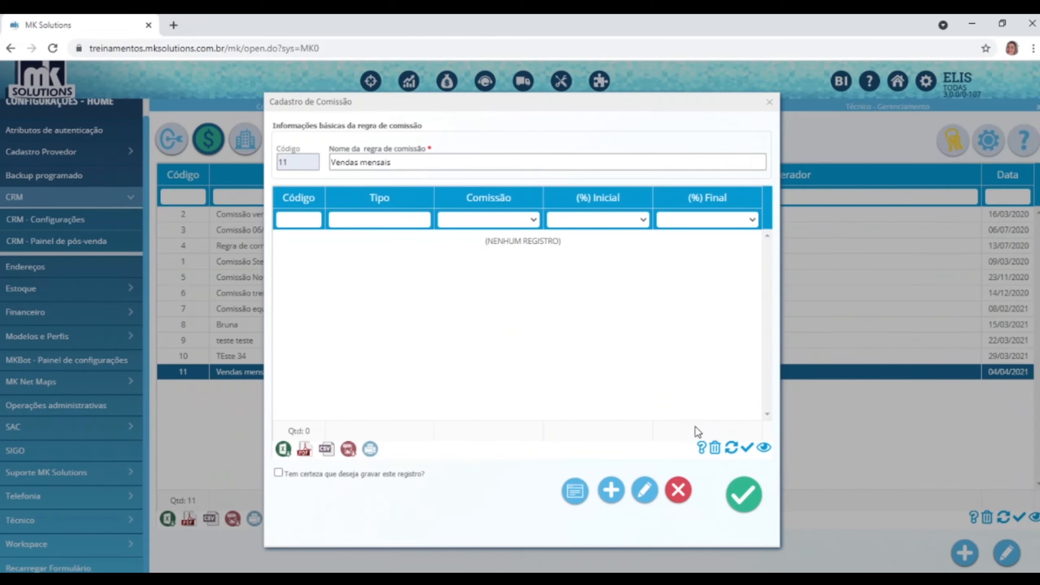
Add a 71–99% Percentual Mensalidade commission tier with value 10.
click(612, 490)
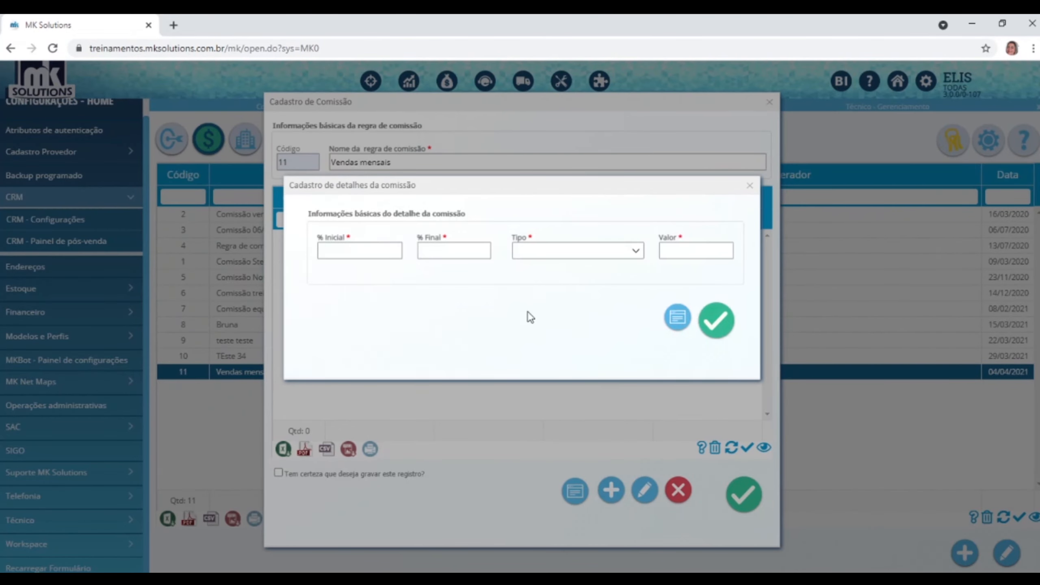
click(353, 255)
text(71)
click(458, 252)
text(99)
click(560, 253)
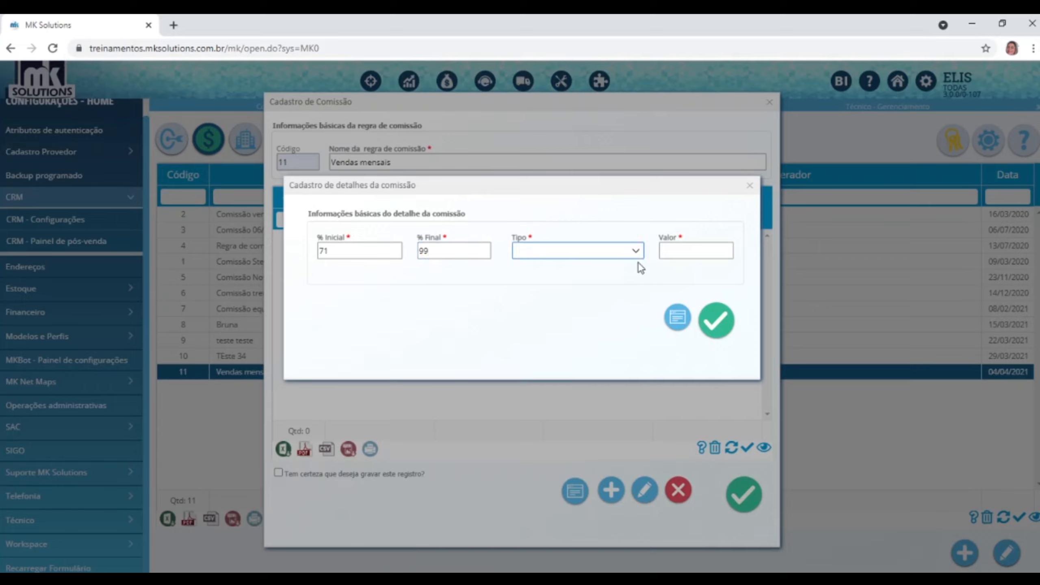
click(636, 252)
click(547, 322)
click(680, 250)
text(10)
click(704, 324)
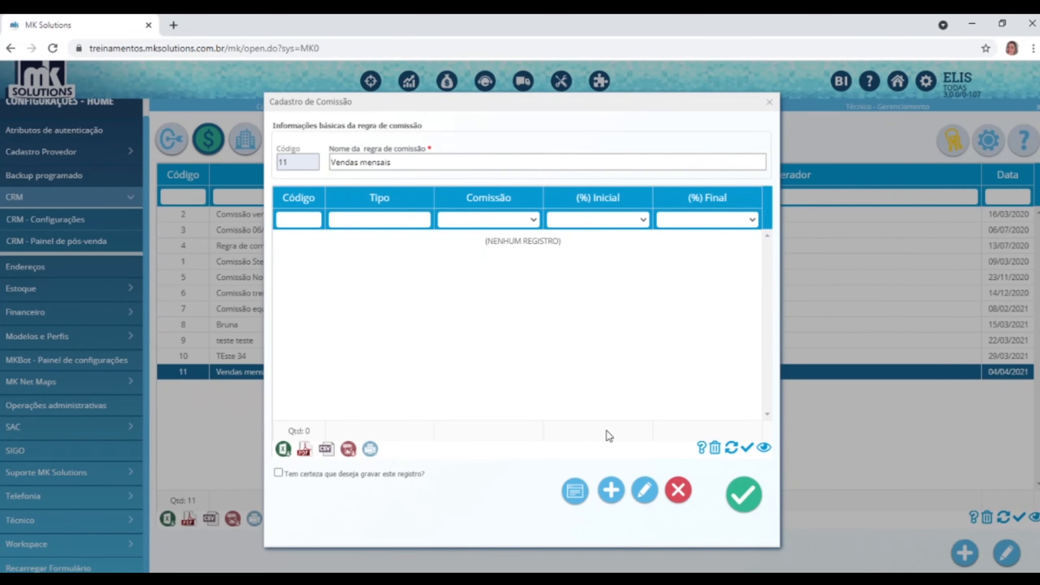
Add a 100–100% Percentual Mensalidade commission tier with value 20.
click(612, 492)
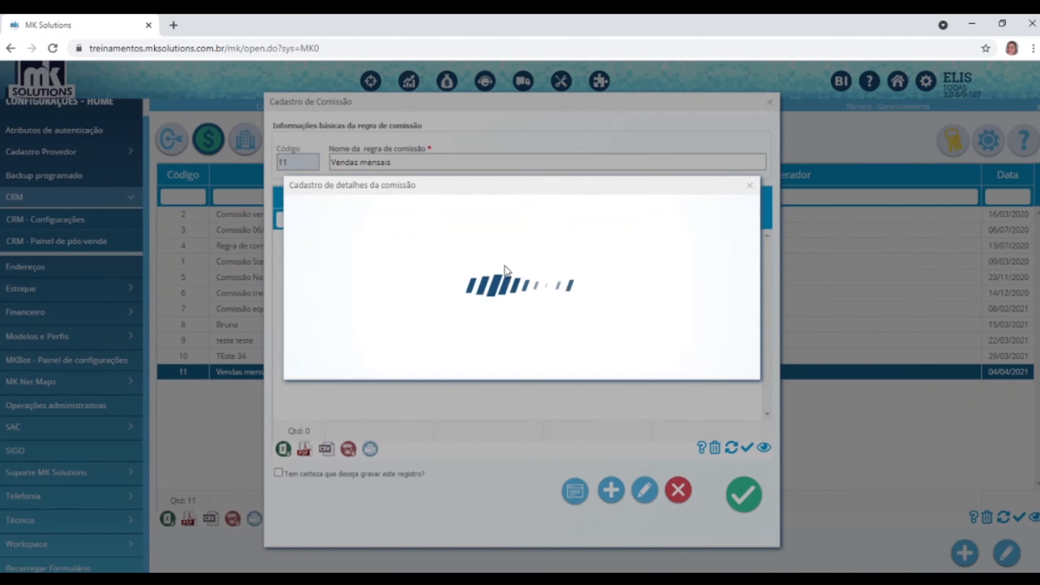
text(100)
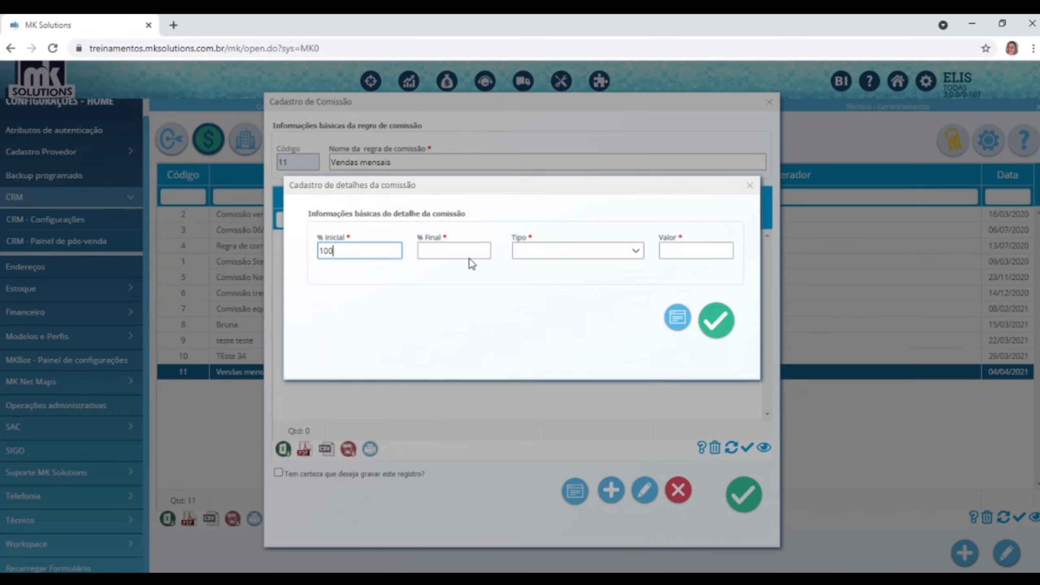
click(461, 250)
text(100)
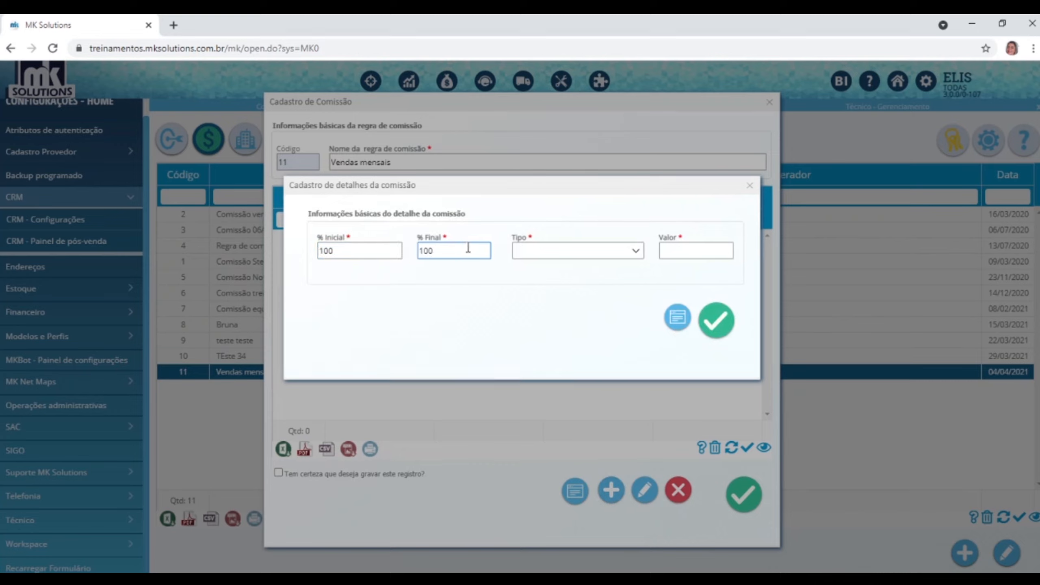
click(638, 256)
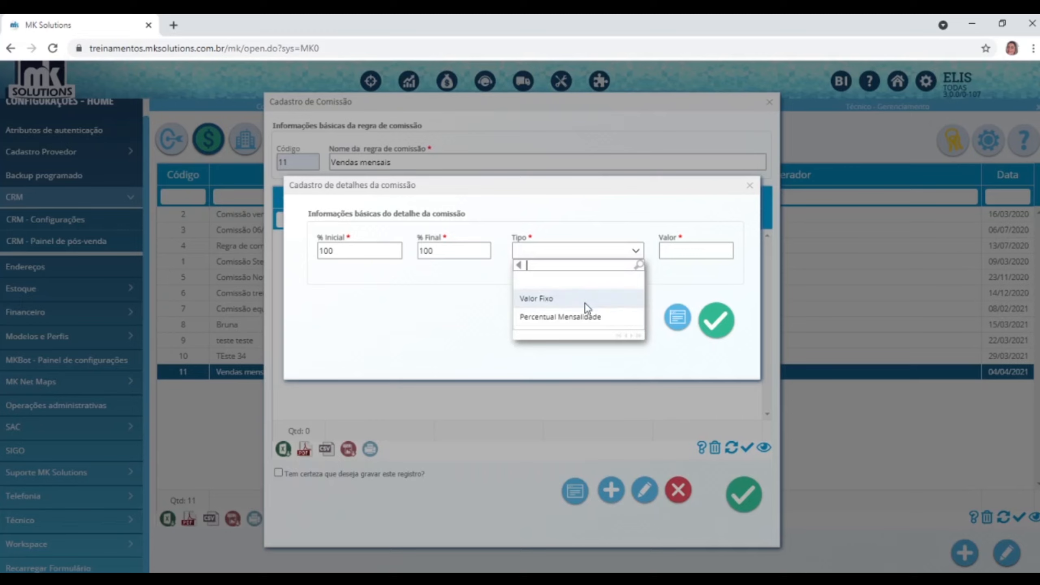
click(560, 312)
click(680, 251)
text(20)
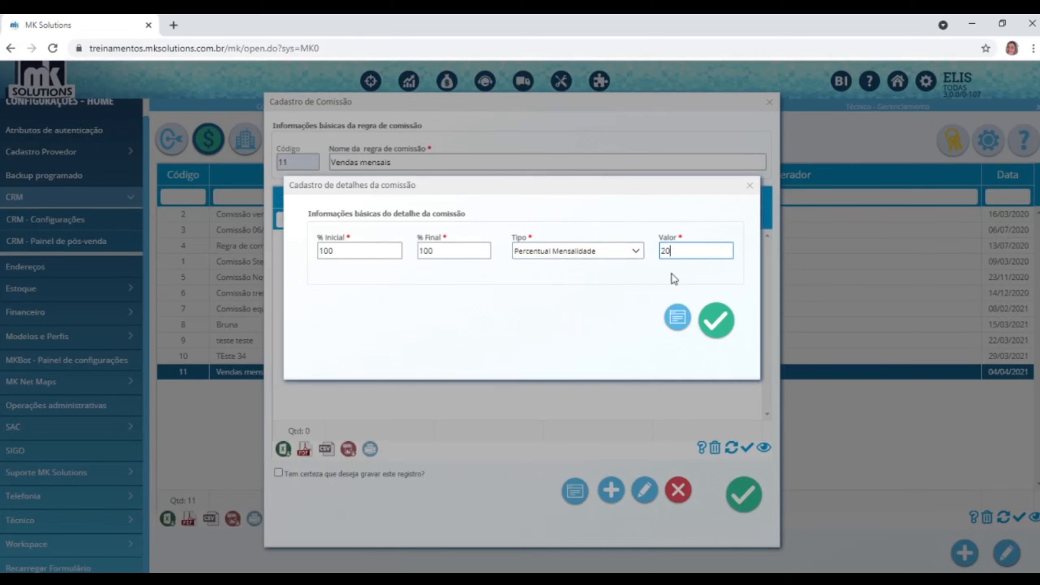
click(713, 322)
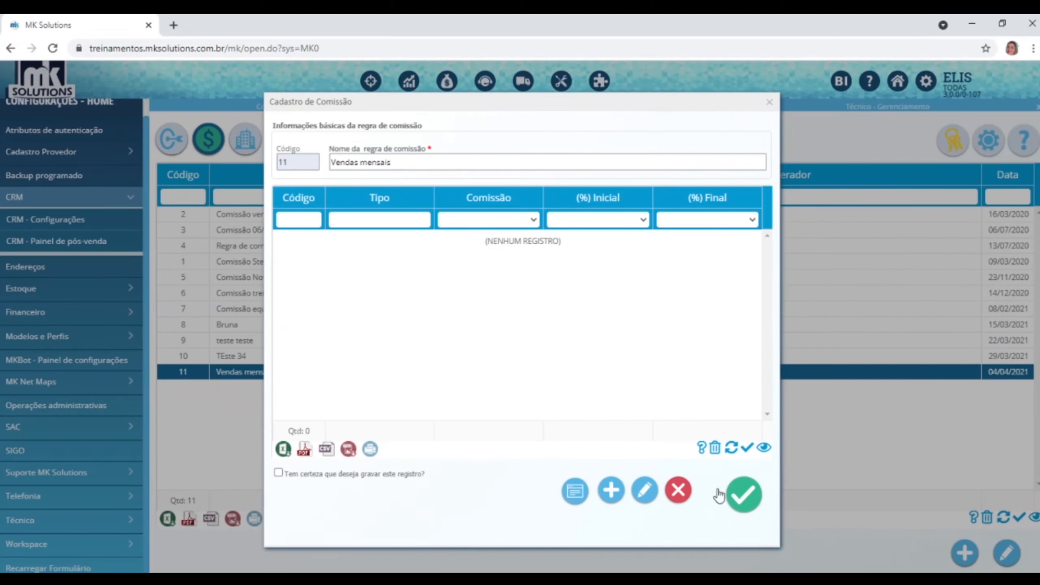
Save the Vendas mensais rule with its tiers, confirming the save prompt.
click(752, 490)
click(411, 479)
click(742, 495)
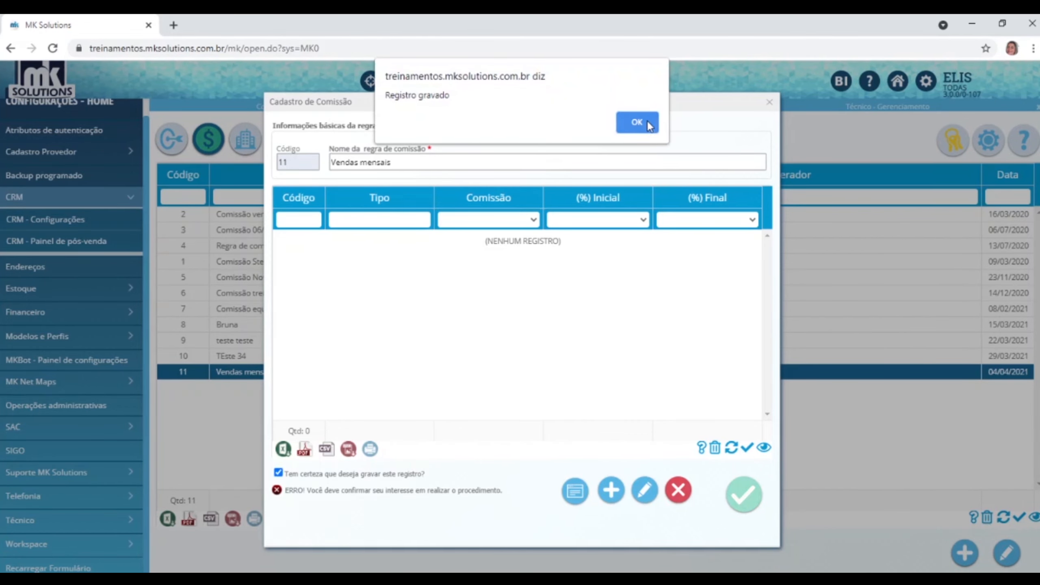
click(637, 122)
click(327, 375)
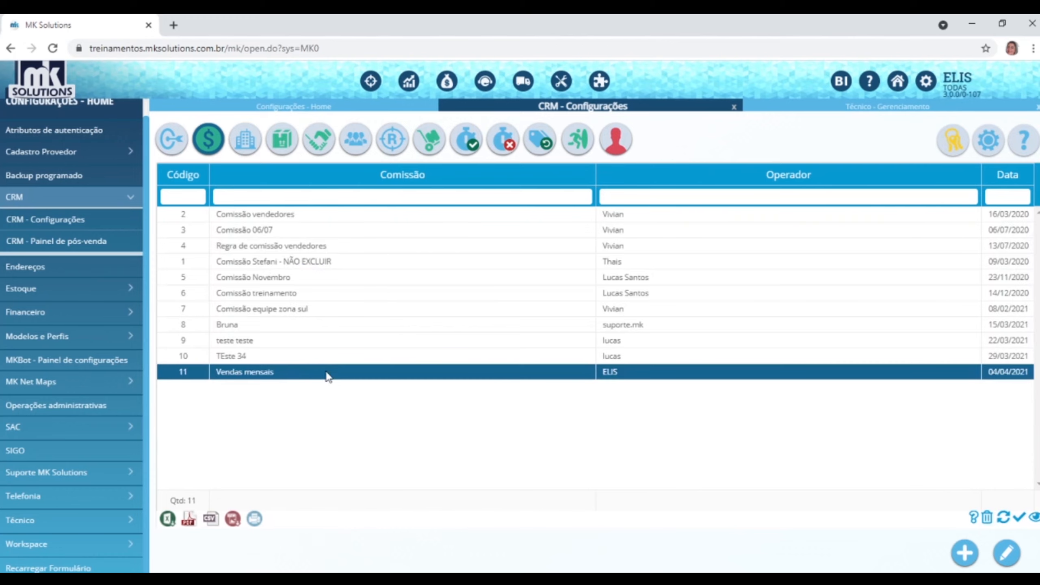
Review the four tiers of Vendas mensais, close it, and bring up the CRM goals list.
click(1002, 551)
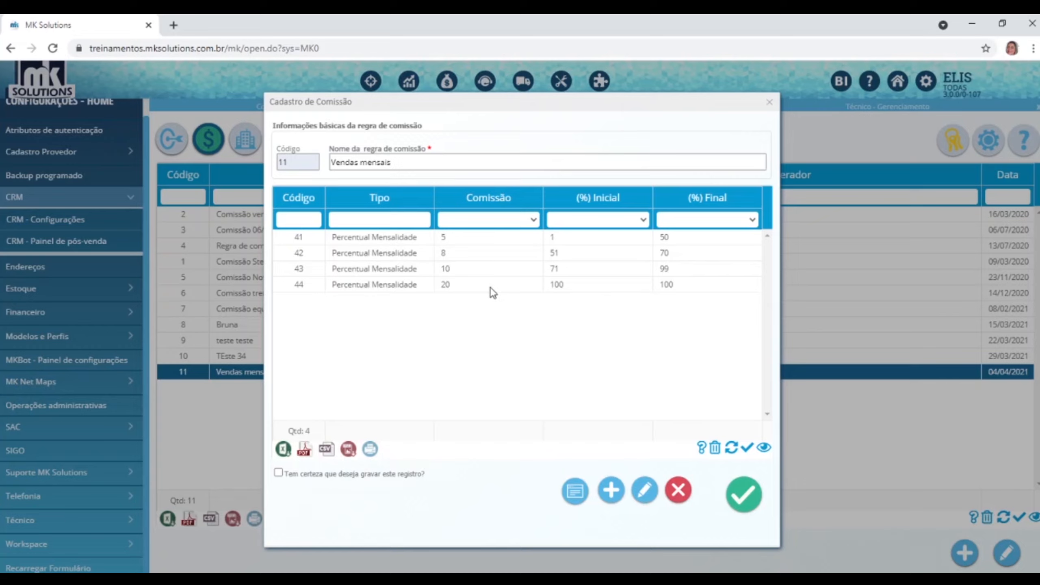
click(464, 286)
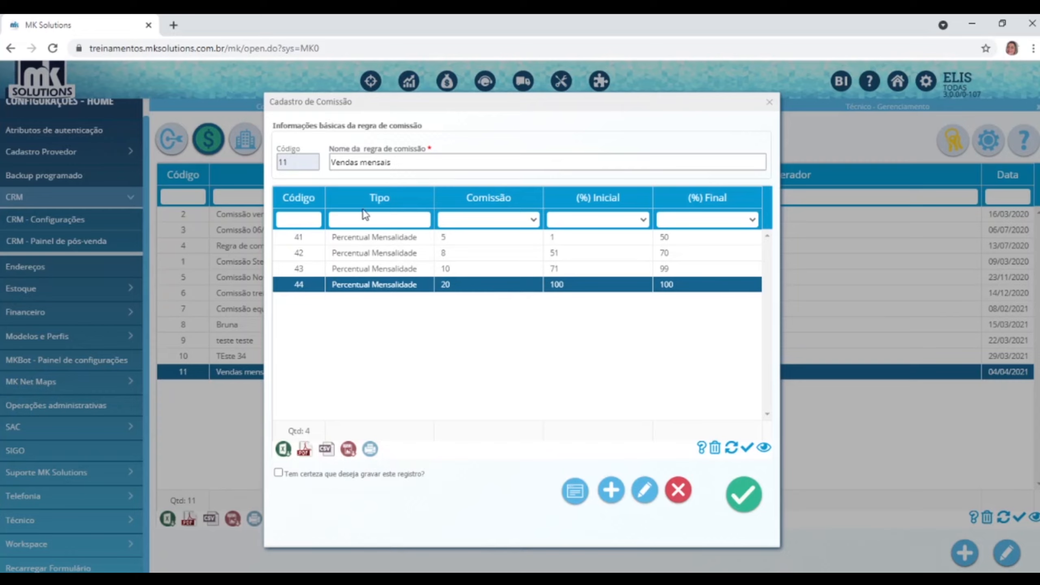
click(770, 103)
click(165, 141)
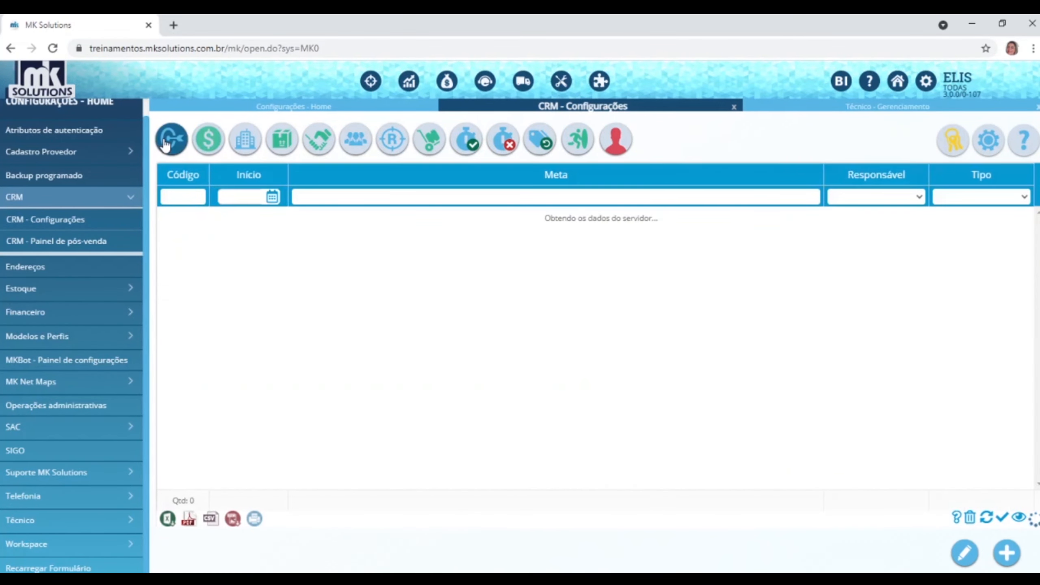
Create goal 16 named 'Meta mensal' with type Meta por operador.
click(1007, 553)
click(386, 163)
text(Meta mensal)
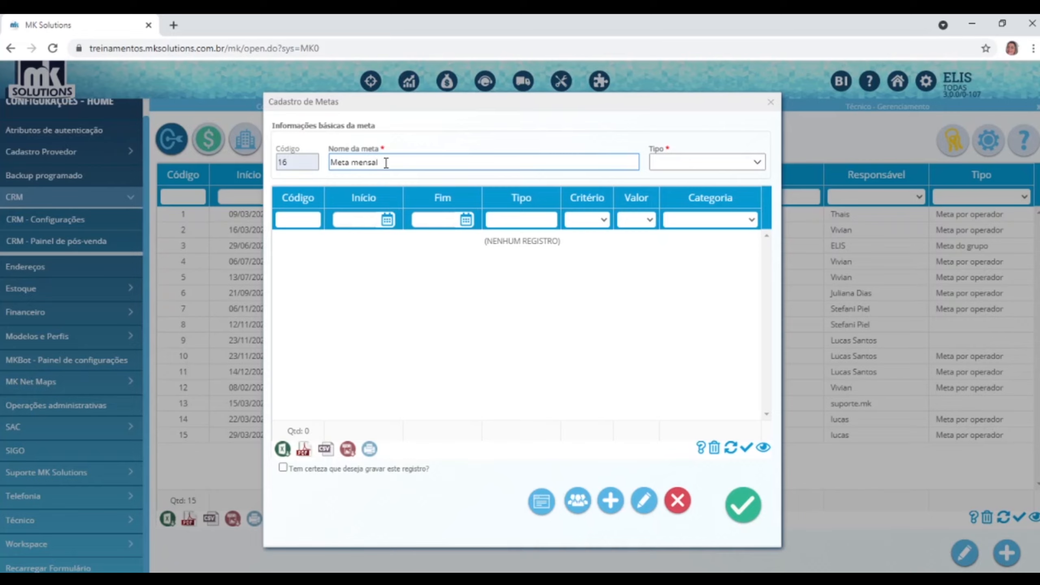
click(757, 163)
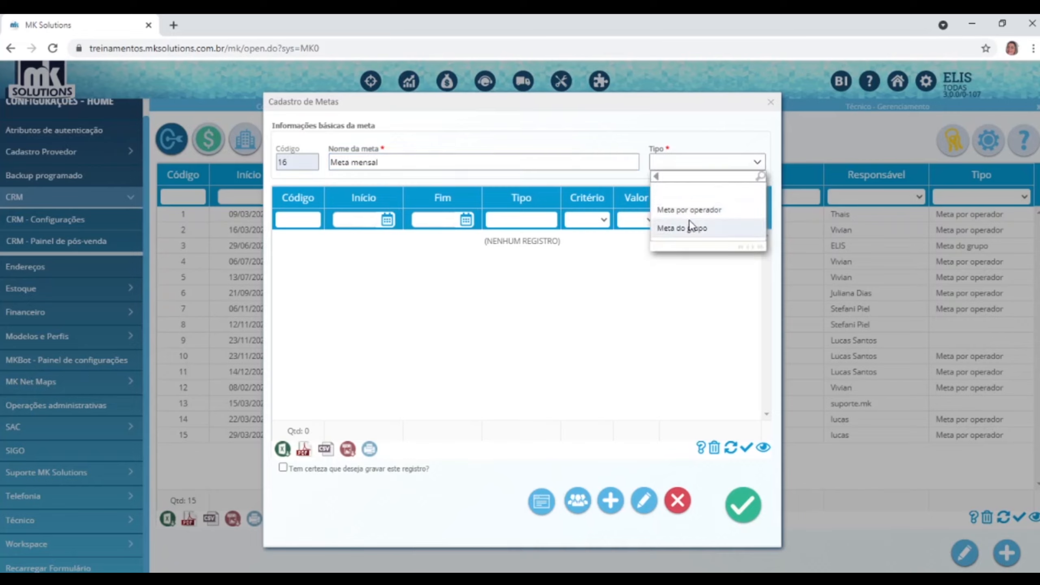
click(692, 211)
click(691, 209)
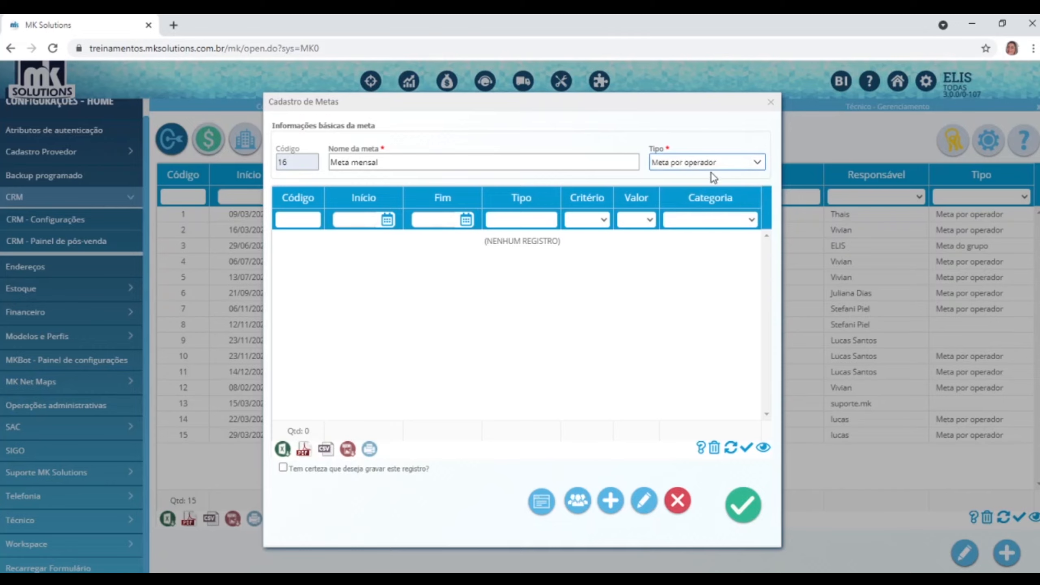
click(755, 162)
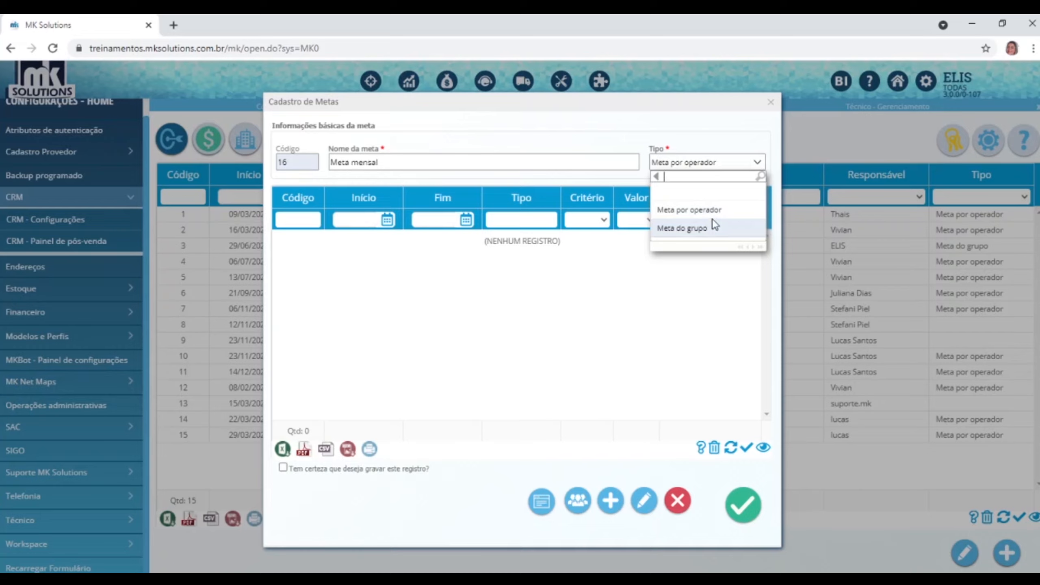
click(715, 211)
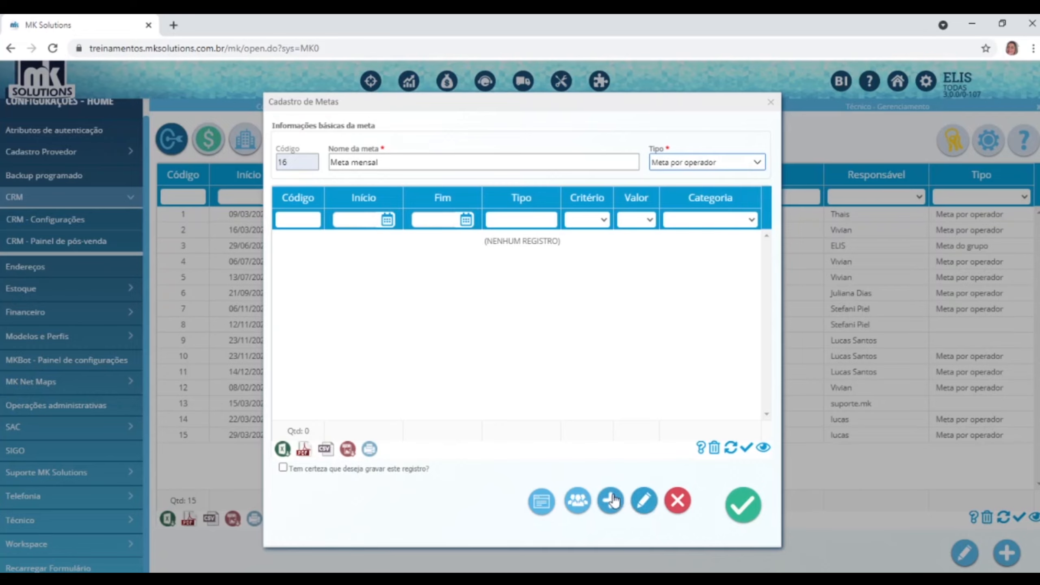
Move four salespeople into Vendedores selecionados for Meta mensal, then return to the goal form.
click(578, 500)
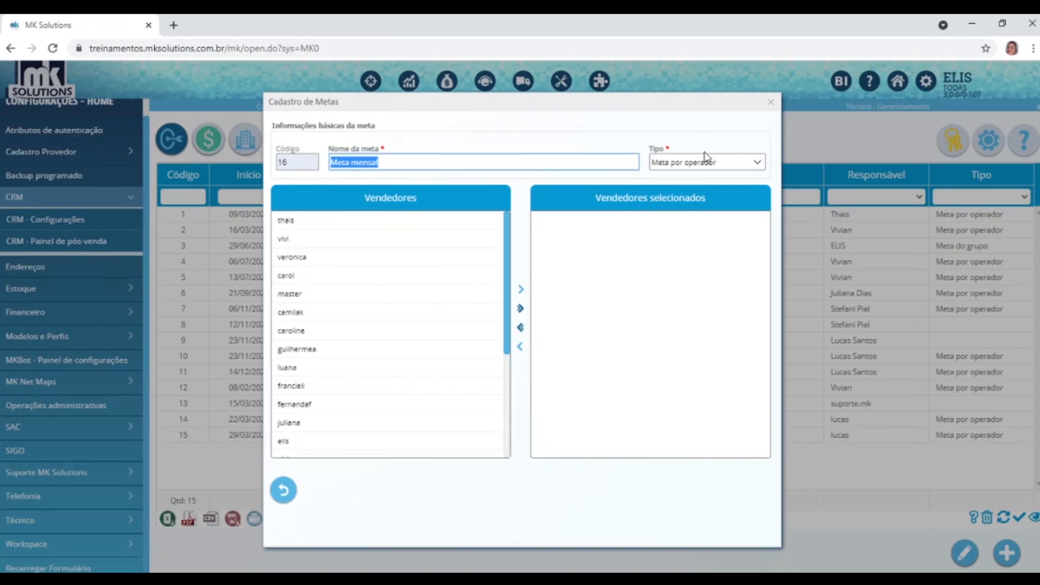
double_click(350, 240)
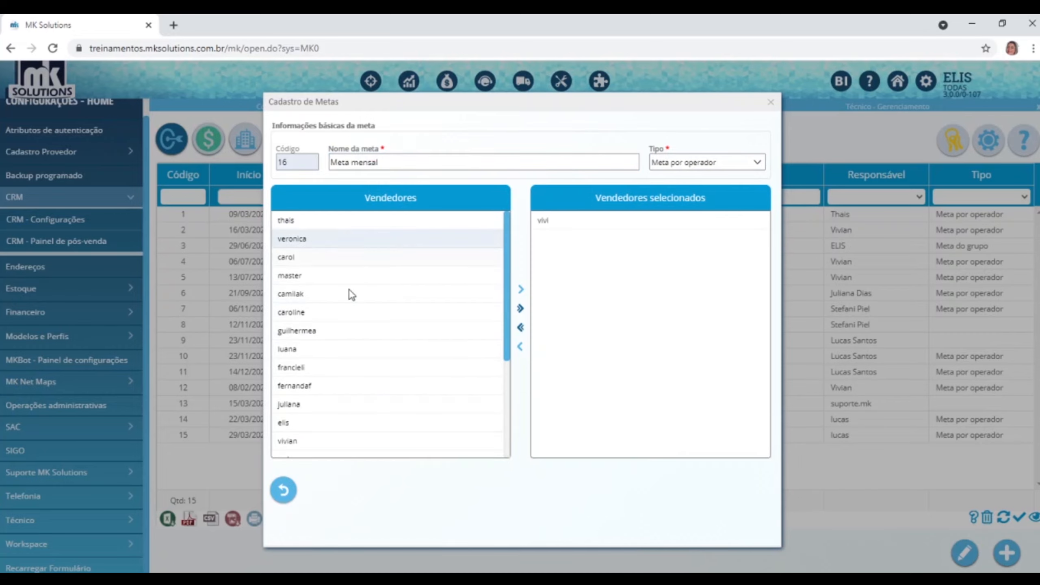
double_click(335, 314)
double_click(305, 404)
double_click(316, 314)
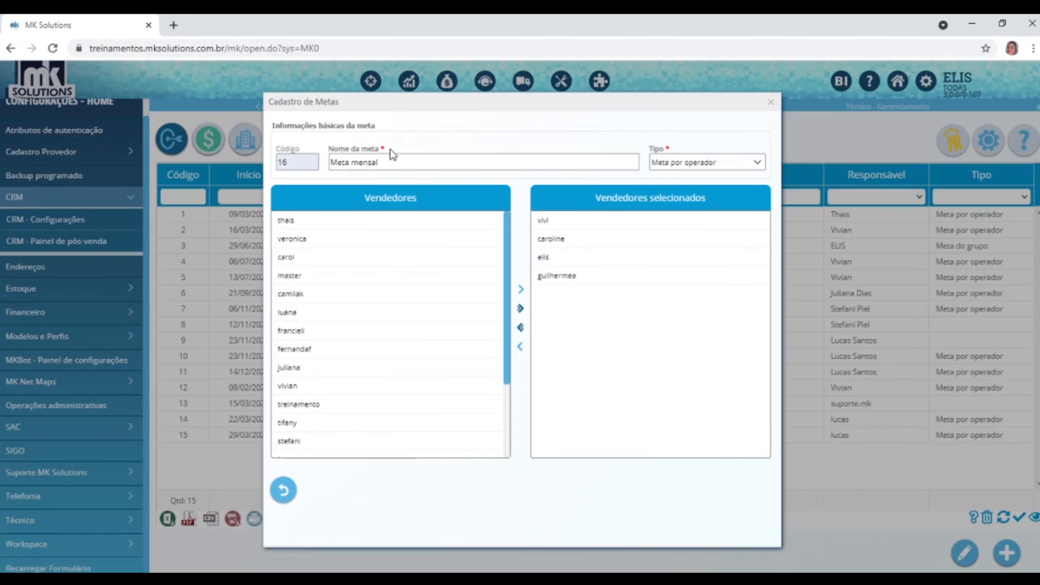
click(283, 490)
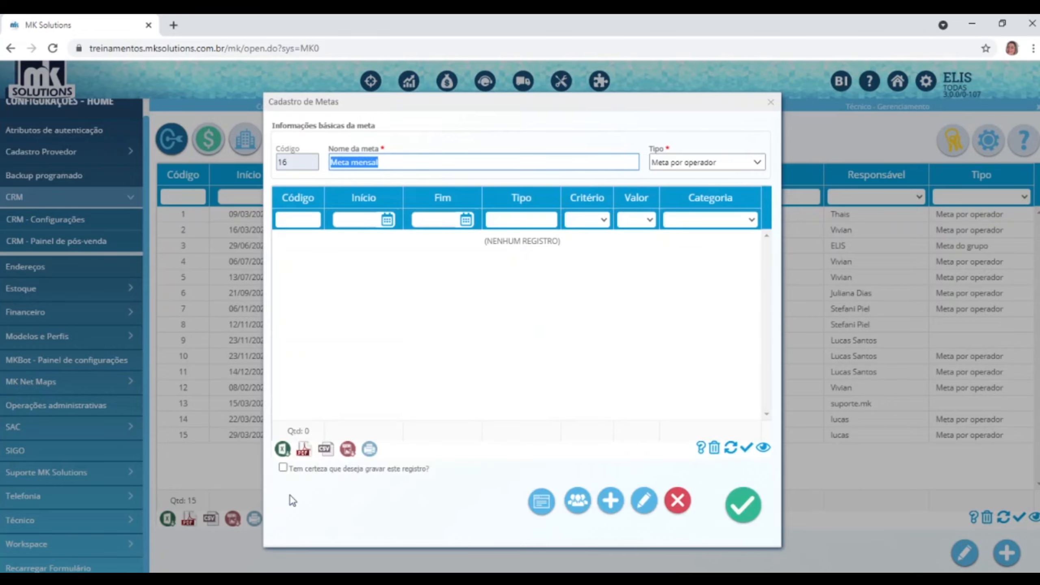
Save the Meta mensal goal as record 16, confirming the save prompt.
click(611, 500)
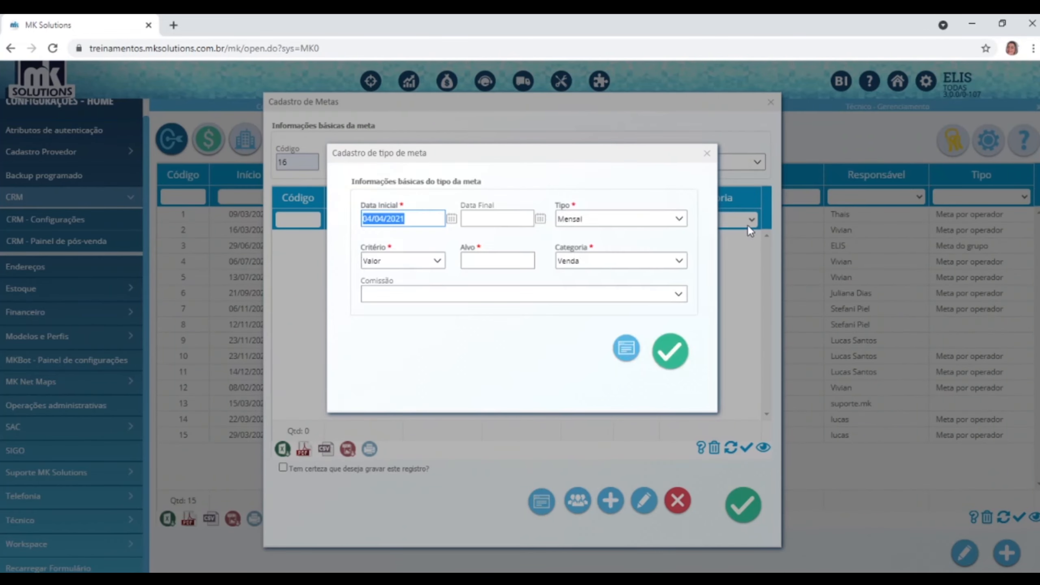
click(707, 153)
click(744, 505)
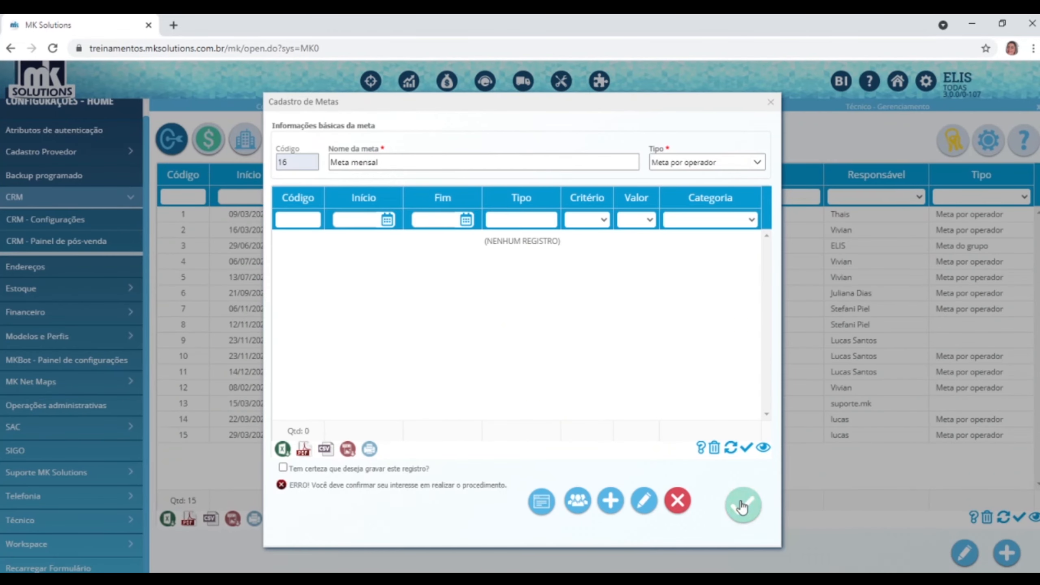
click(397, 469)
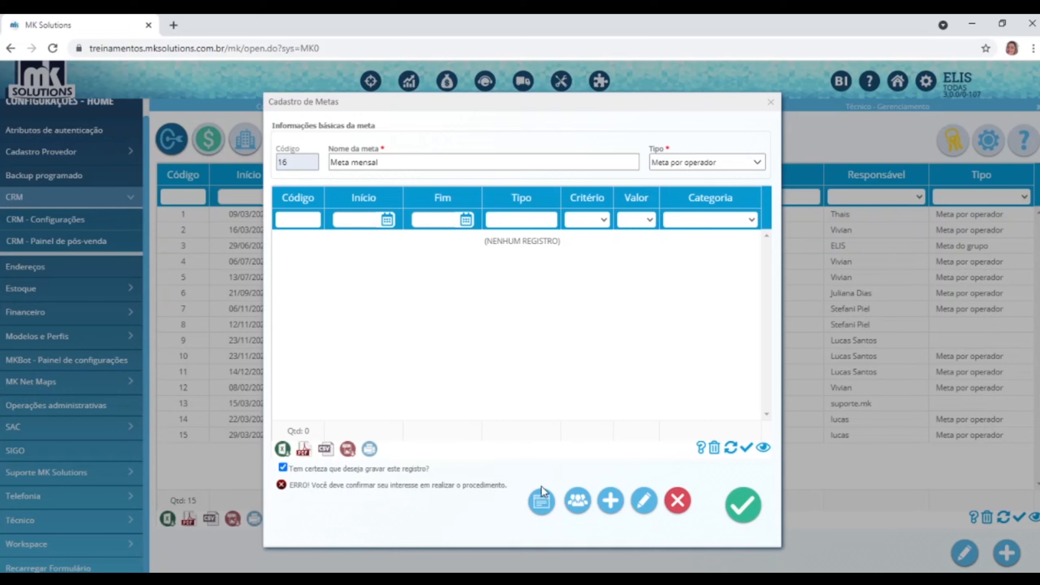
click(743, 504)
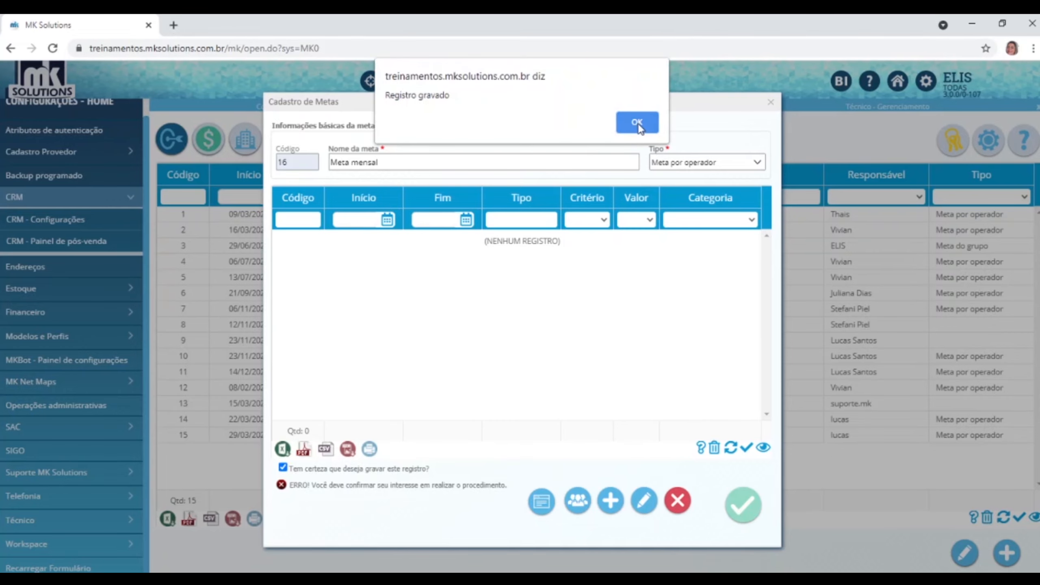
click(637, 123)
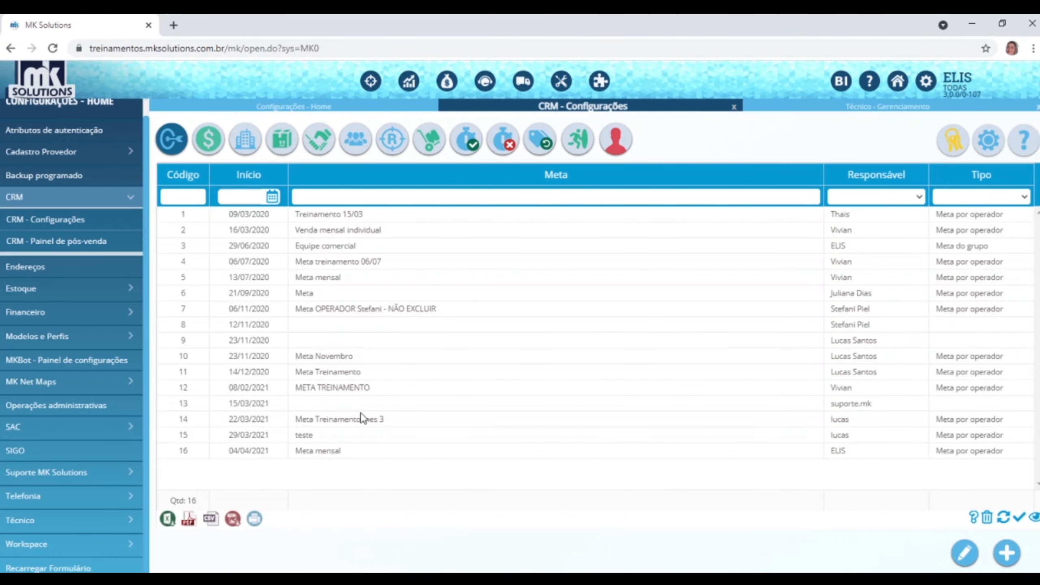
Reopen goal 16, check its assigned sellers, and start a new goal type.
click(364, 453)
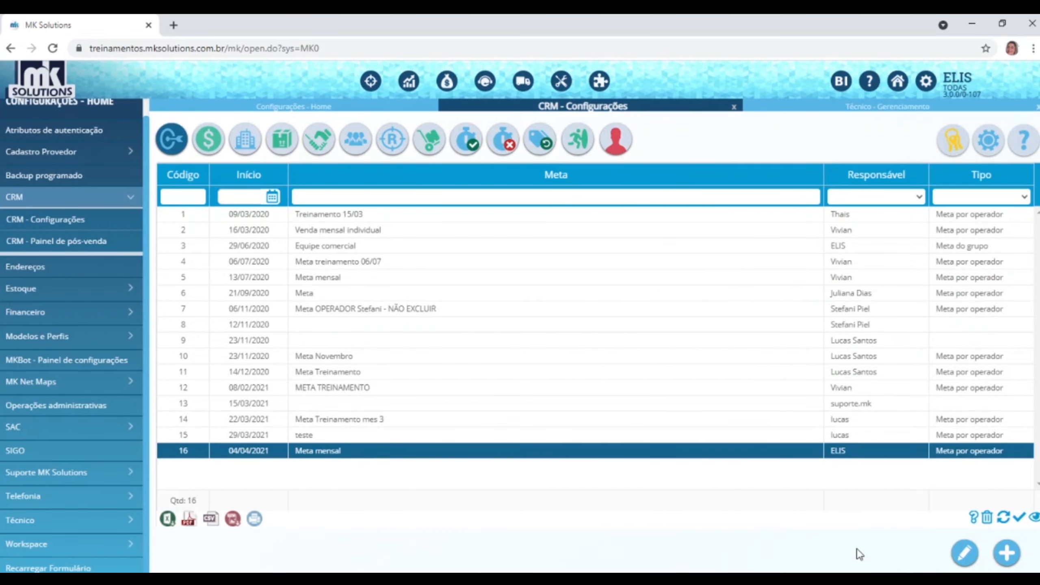
click(967, 554)
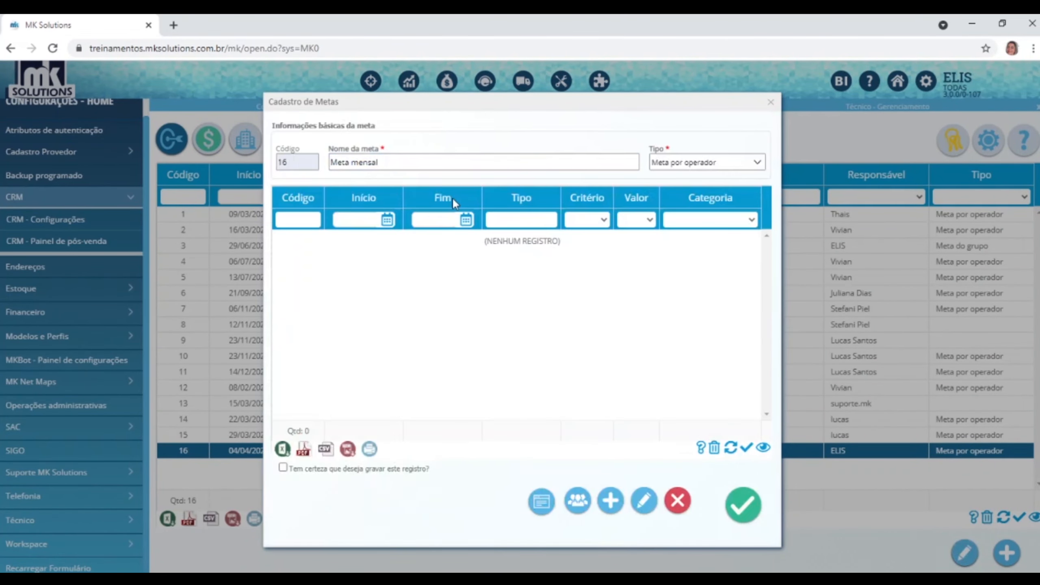
click(577, 500)
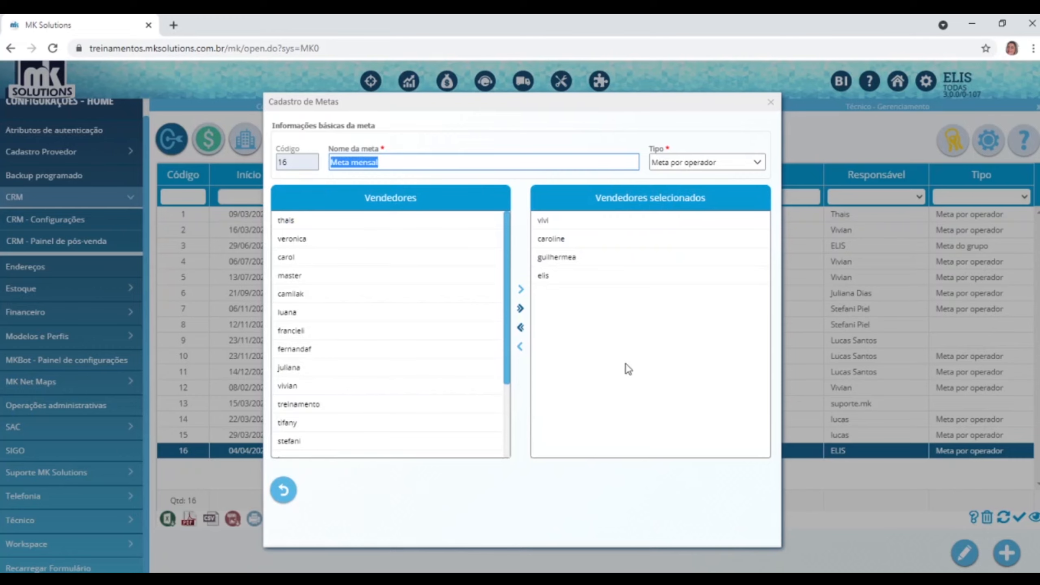
click(284, 491)
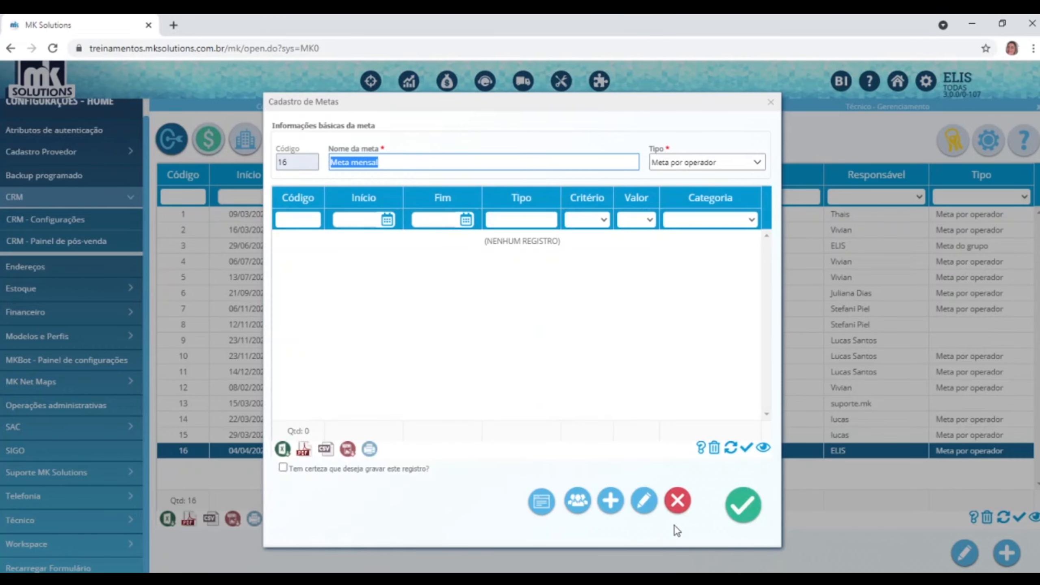
click(611, 500)
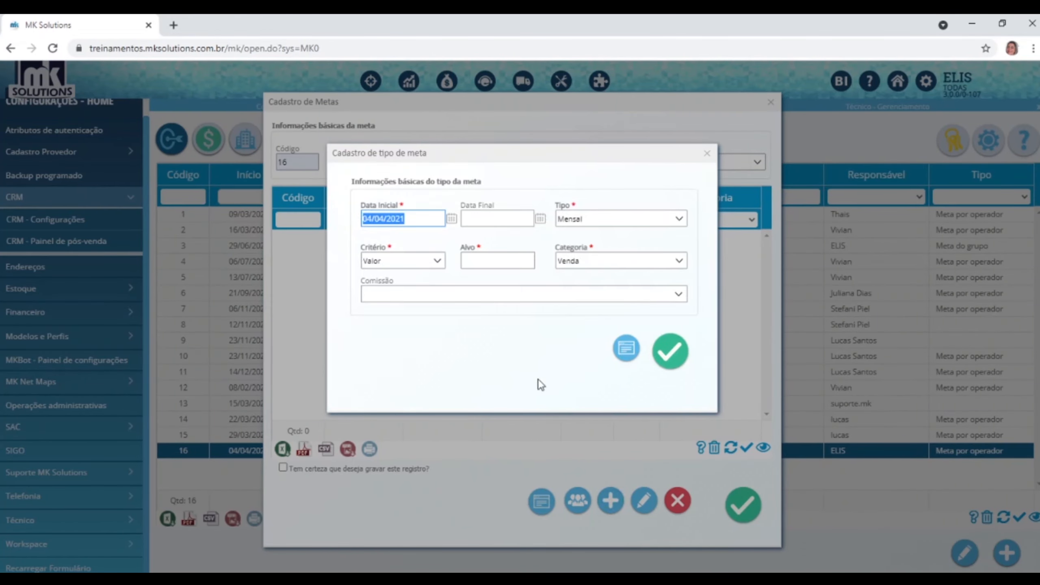
Set the goal type's end date to 31/12/2030, leaving the period as Mensal.
click(541, 222)
click(521, 221)
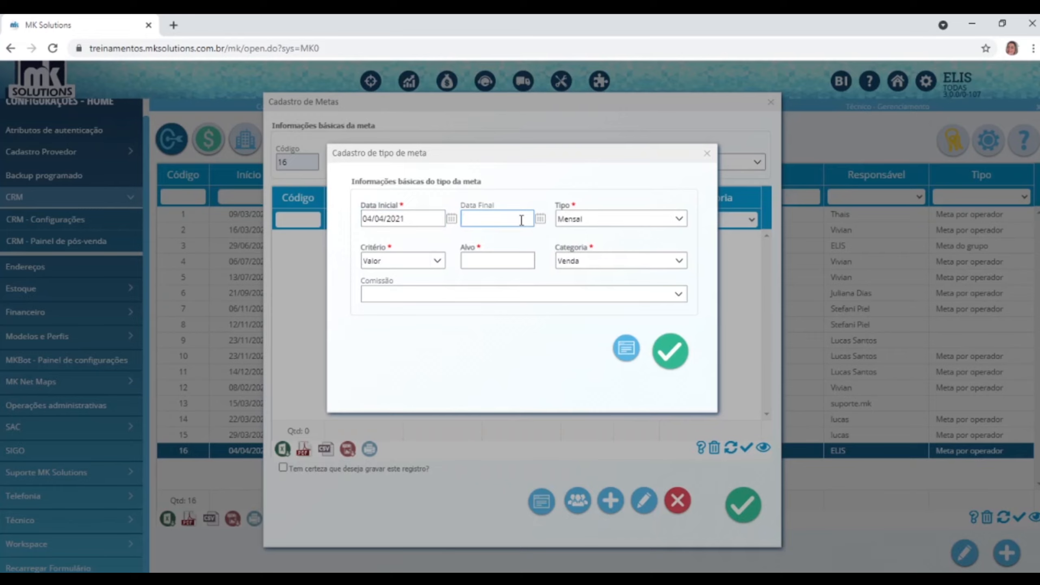
text(31/12/2021)
key(BackSpace)
key(BackSpace)
text(30)
click(681, 221)
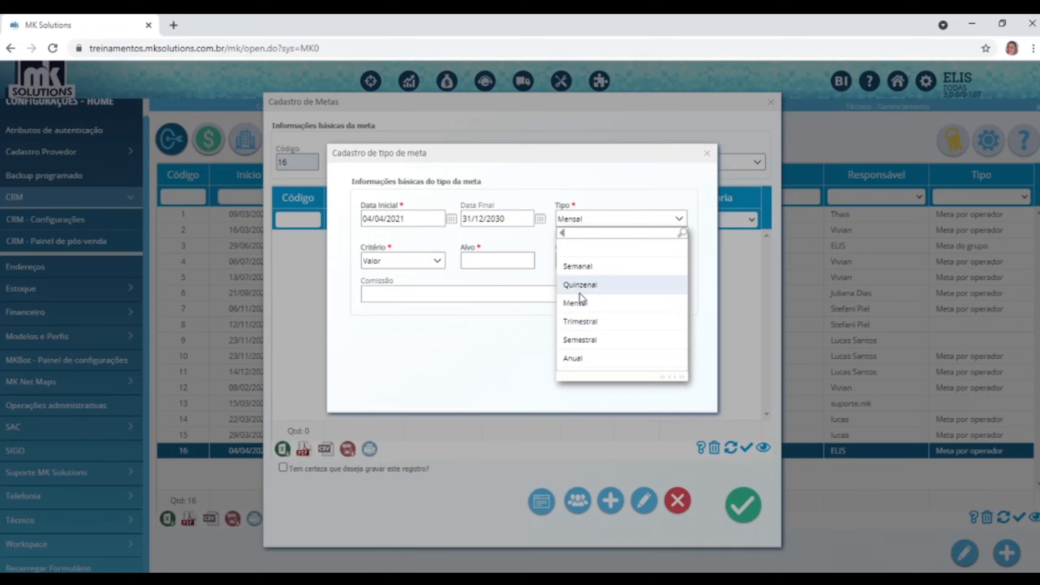
click(584, 306)
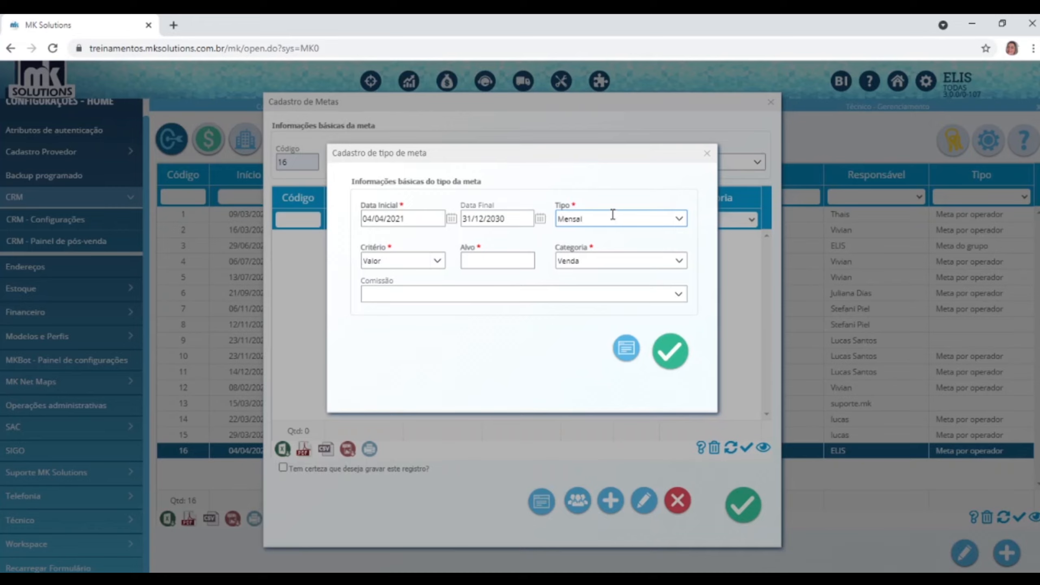
Change the goal type's criterion to Quantidade, leaving the category as Venda.
click(437, 261)
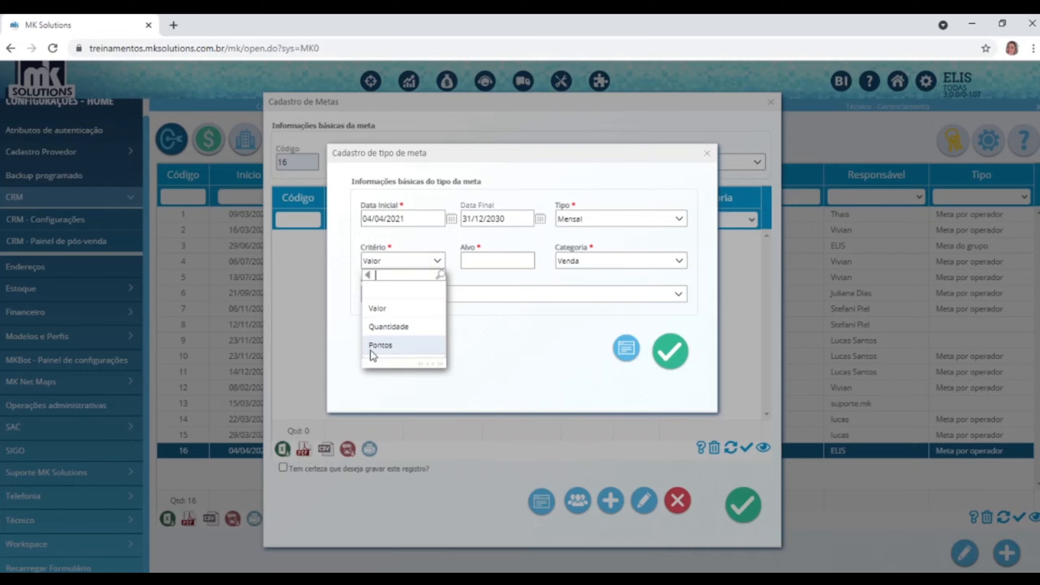
click(379, 327)
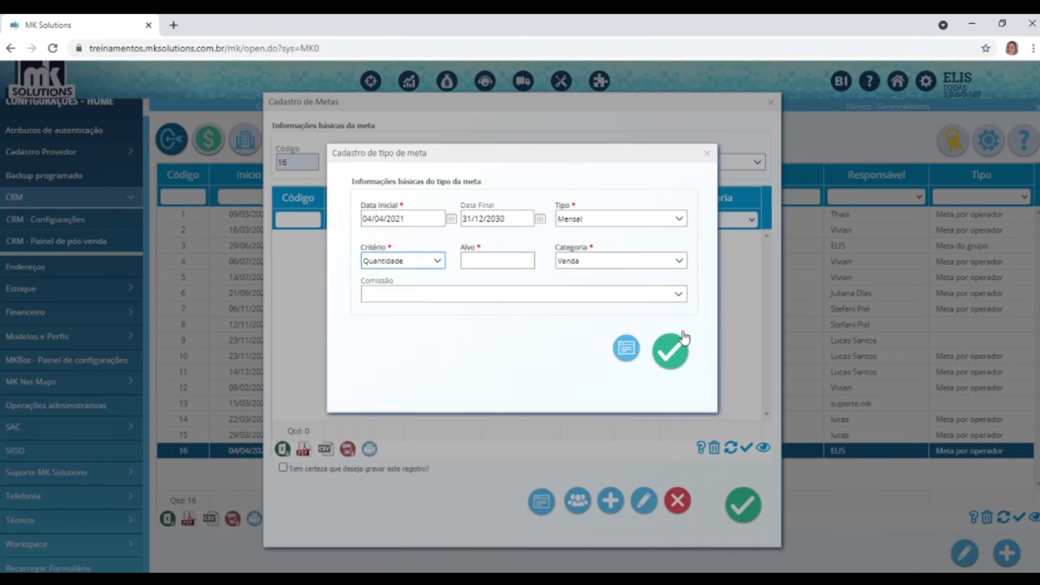
click(681, 263)
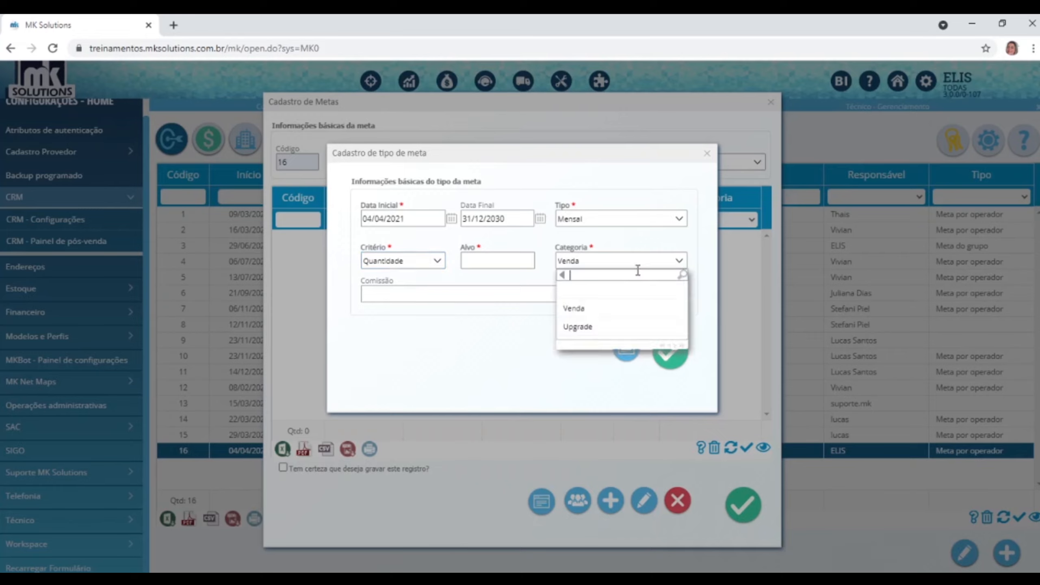
click(576, 311)
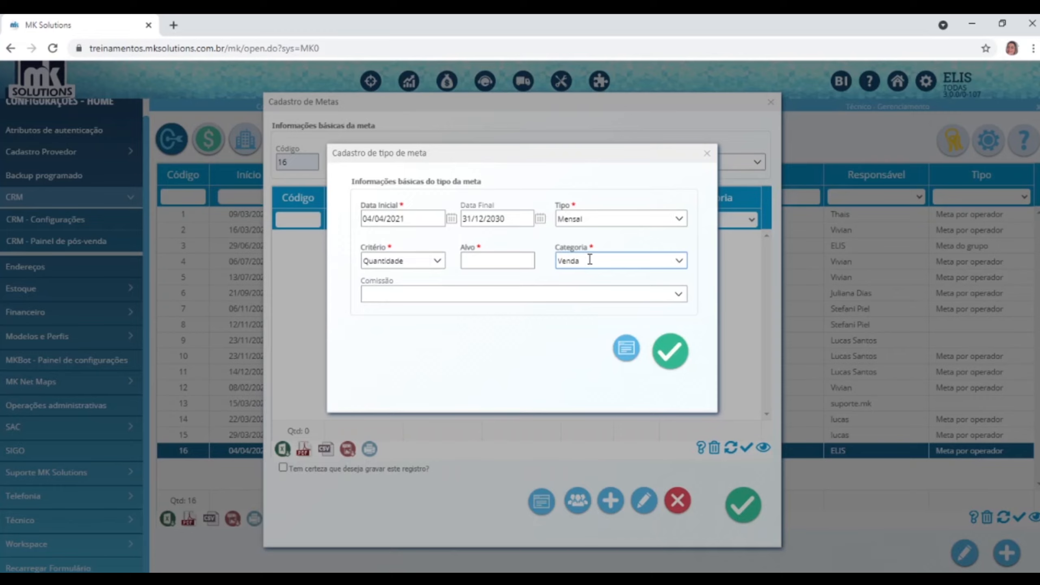
click(491, 266)
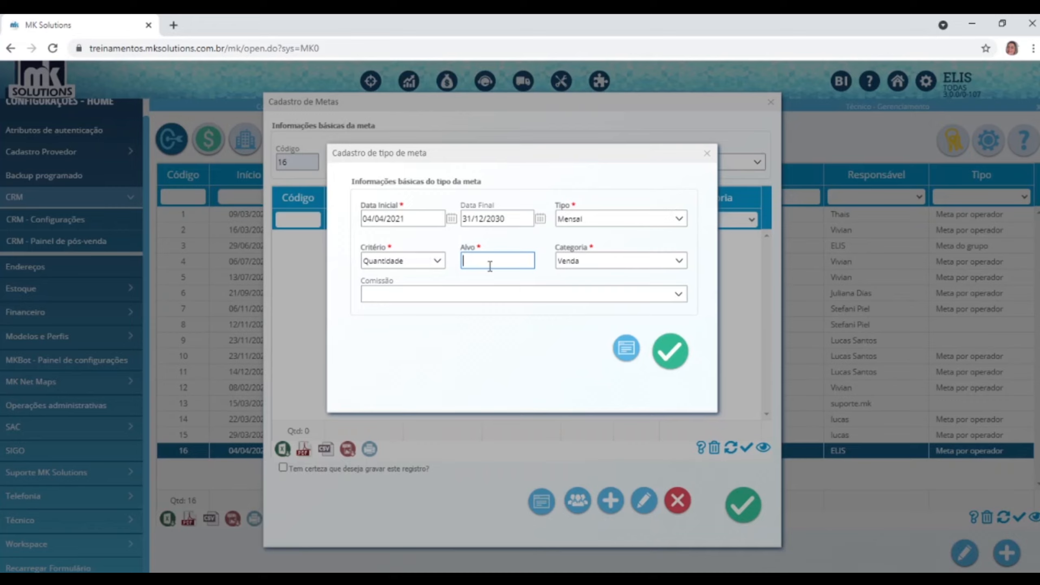
Enter target 50, choose the Vendas mensais commission, and submit the goal type.
text(3)
key(BackSpace)
text(50)
click(679, 294)
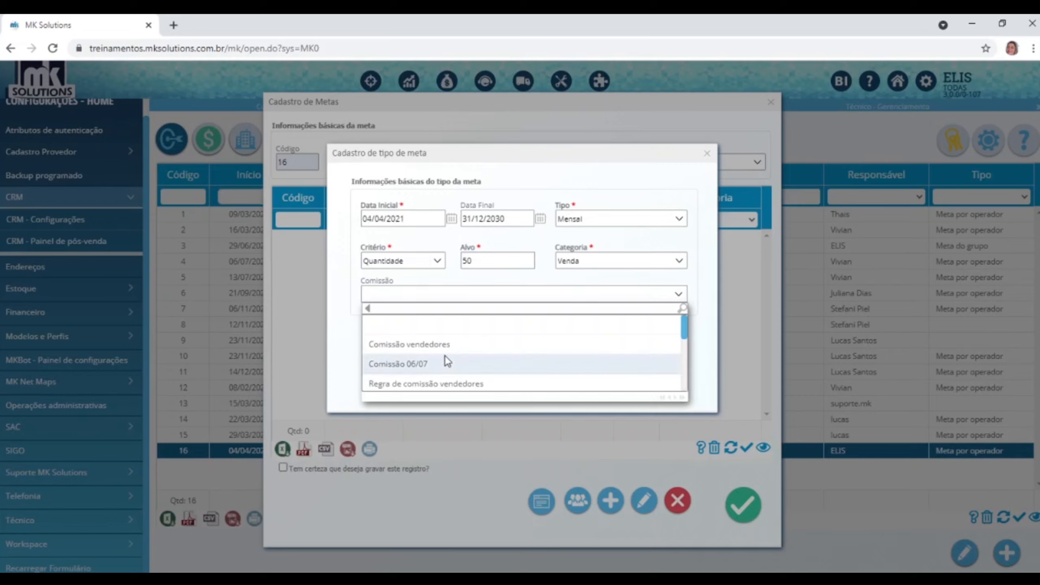
scroll(446, 356, down, 5)
scroll(444, 364, down, 1)
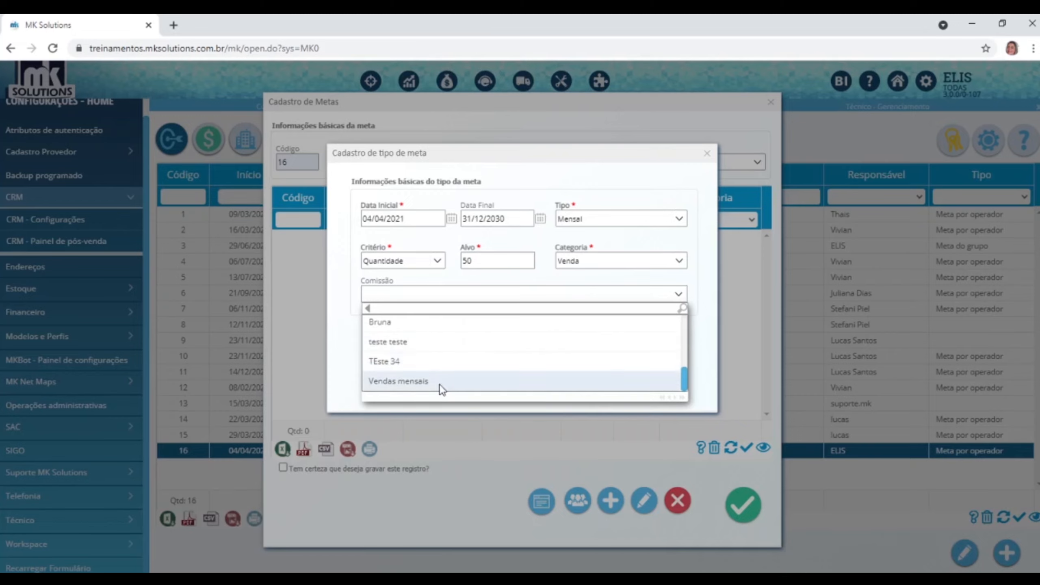
click(434, 383)
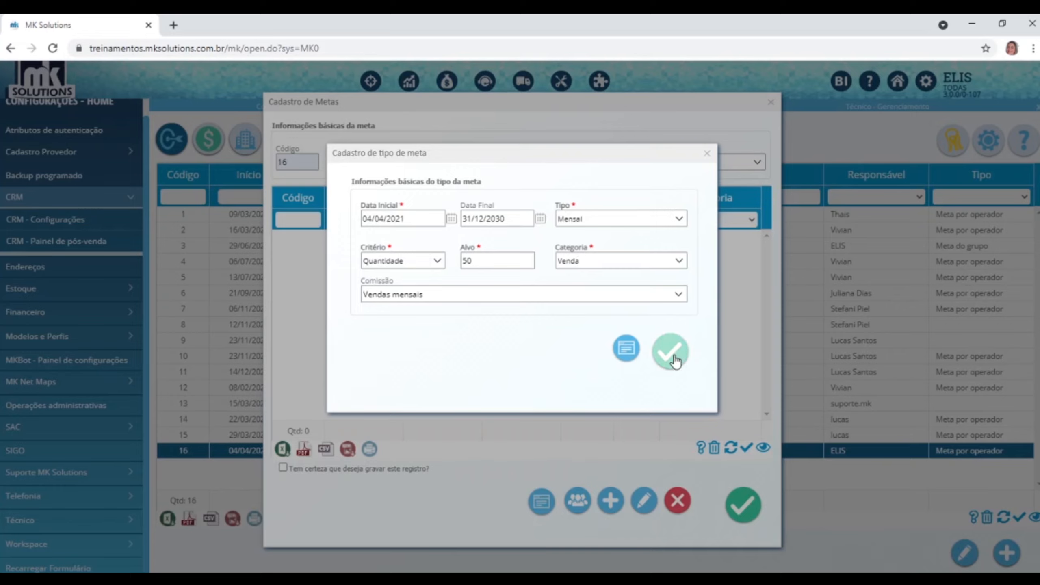
click(708, 153)
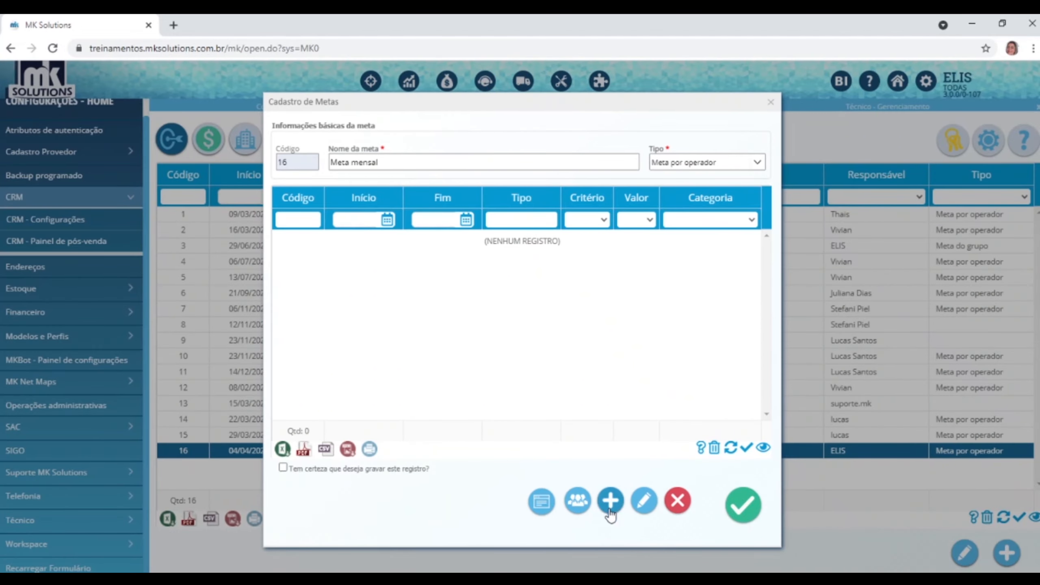
Add another goal type with end date 31/12/2030, criterion Quantidade and target 30.
click(610, 501)
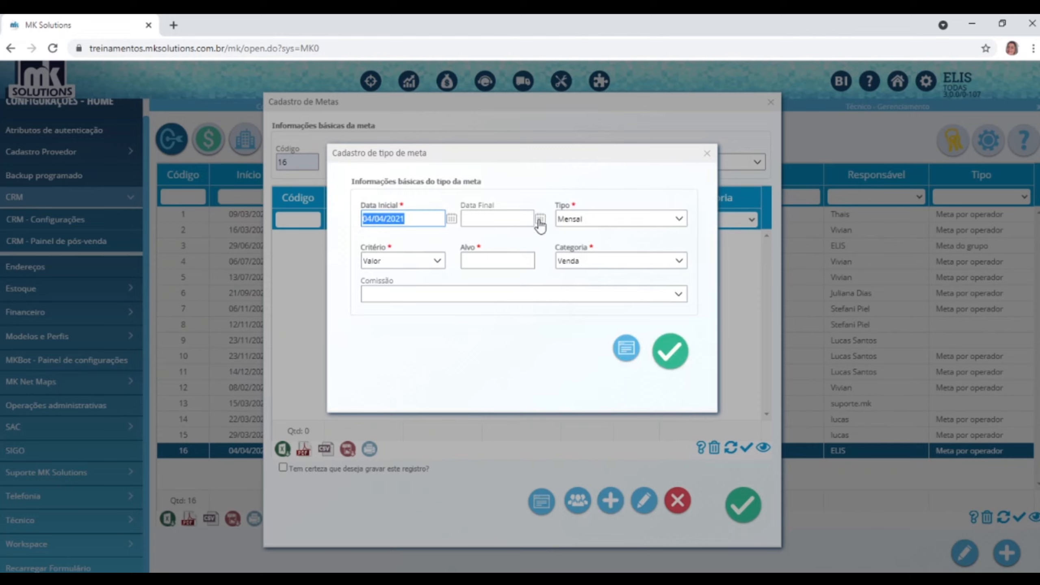
click(540, 218)
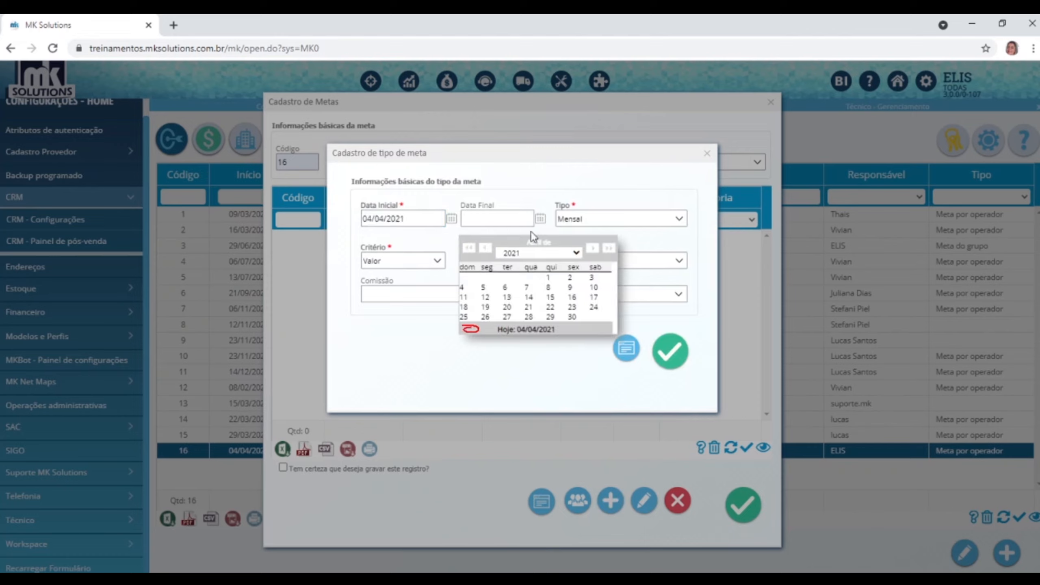
click(508, 219)
text(31/12/2030)
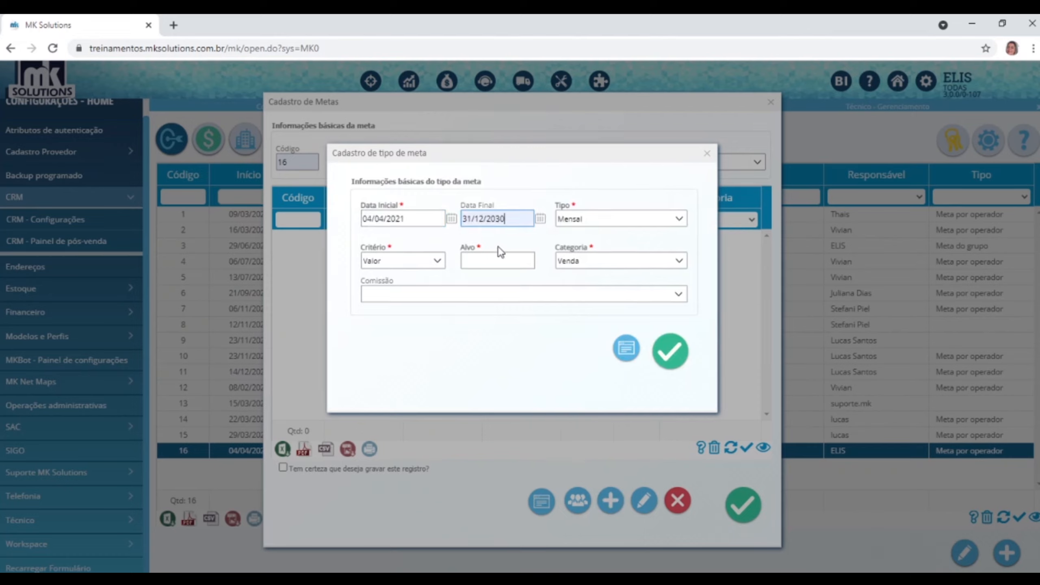
click(436, 267)
click(382, 333)
click(516, 261)
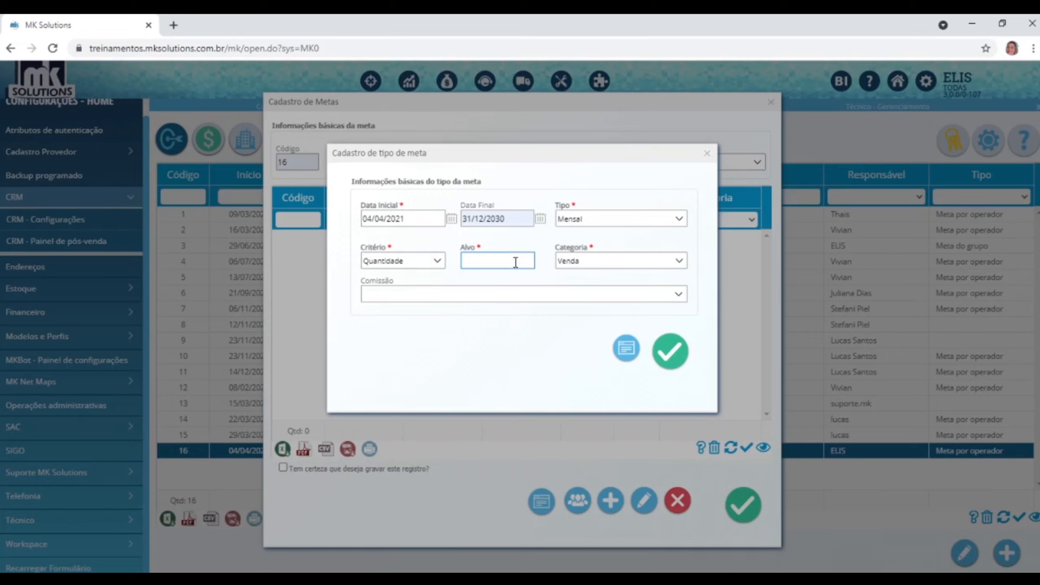
text(30)
Choose category Upgrade and commission Vendas mensais, save, then discard it after the duplicate warning.
click(682, 266)
click(590, 330)
click(678, 294)
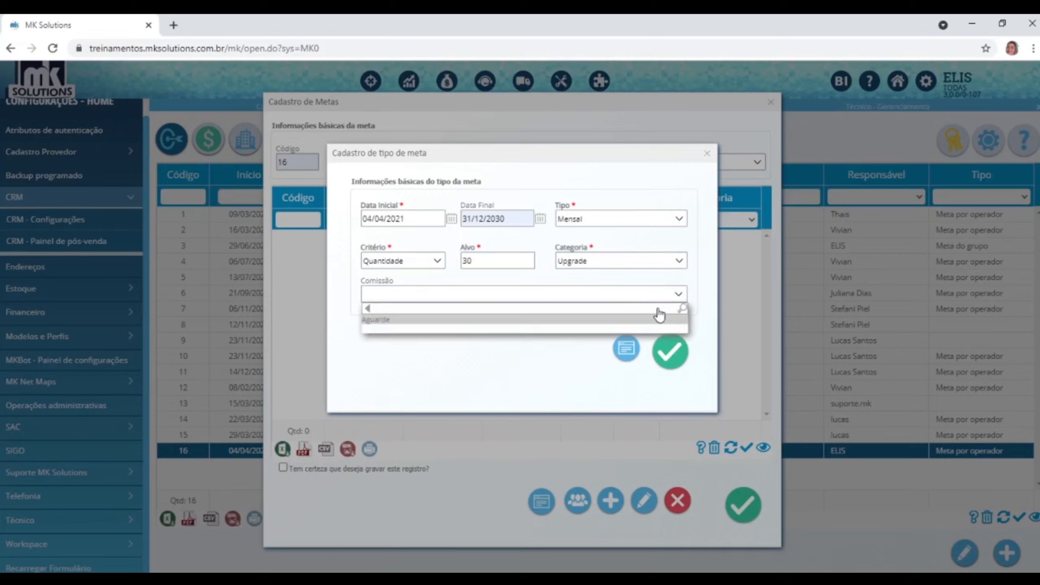
scroll(454, 375, down, 3)
click(430, 385)
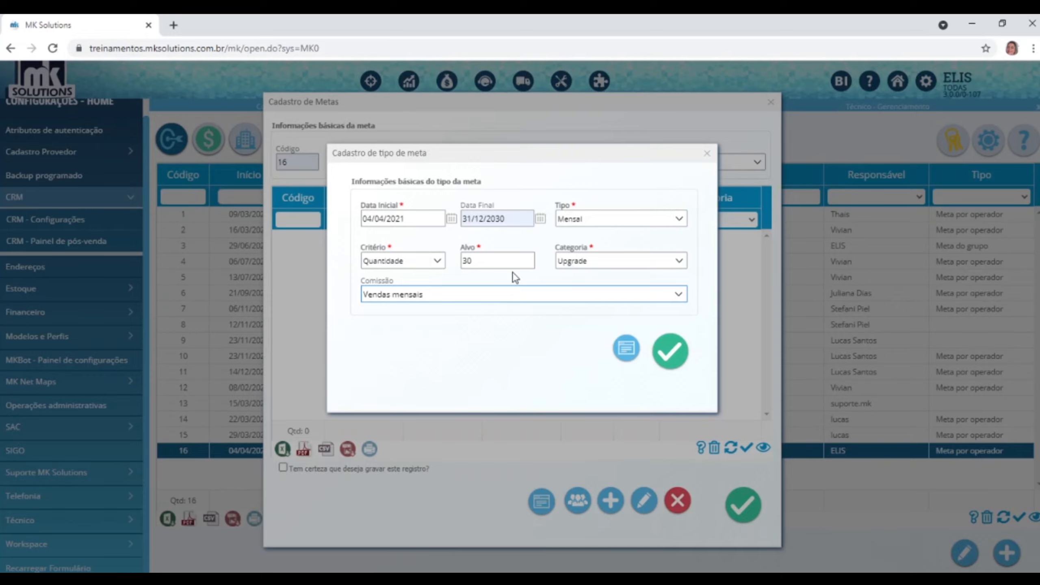
click(662, 349)
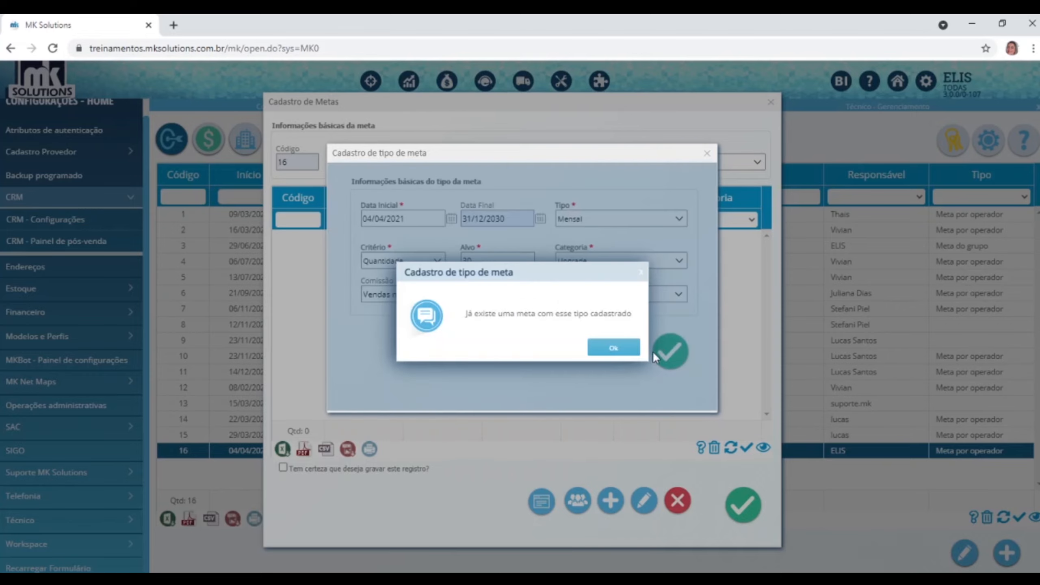
click(614, 347)
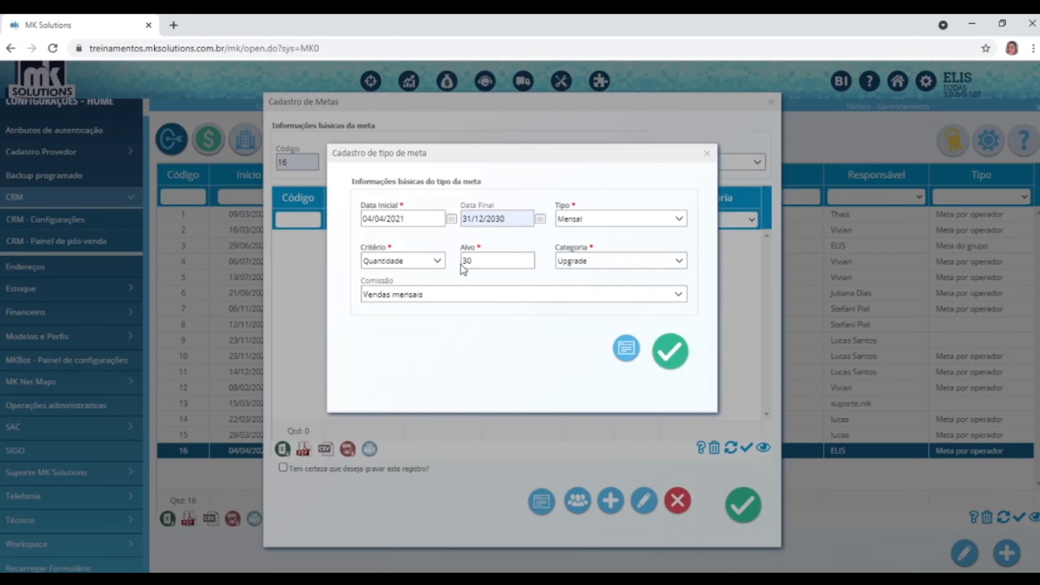
double_click(505, 260)
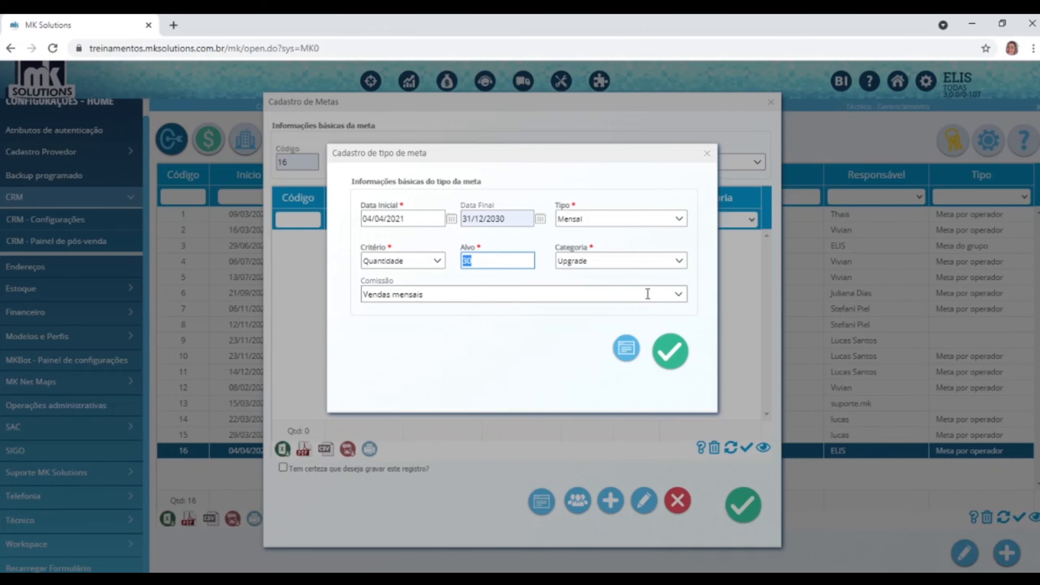
click(708, 154)
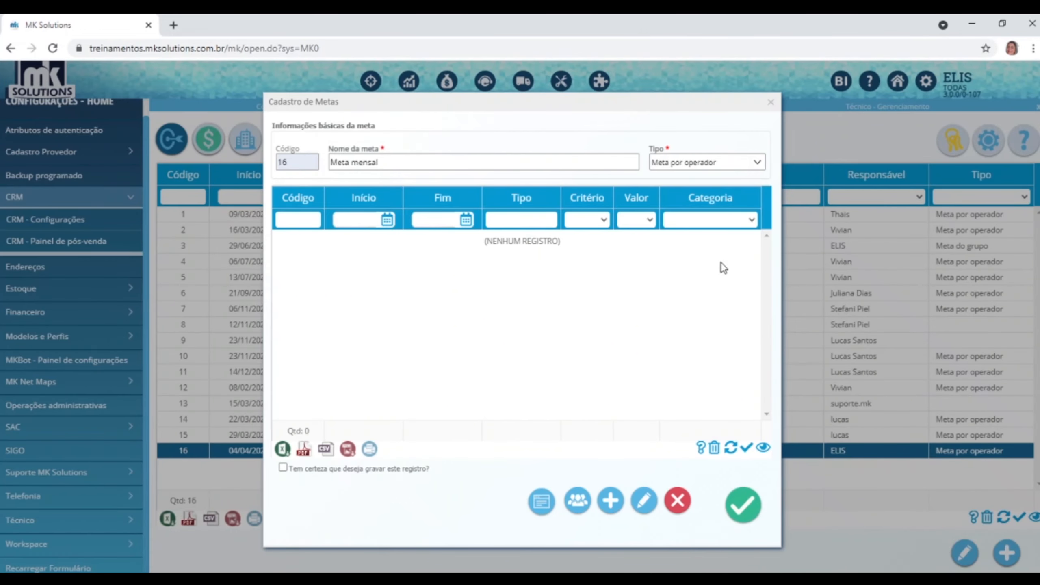
Confirm and save the Meta mensal goal record, acknowledging the saved notice.
click(744, 504)
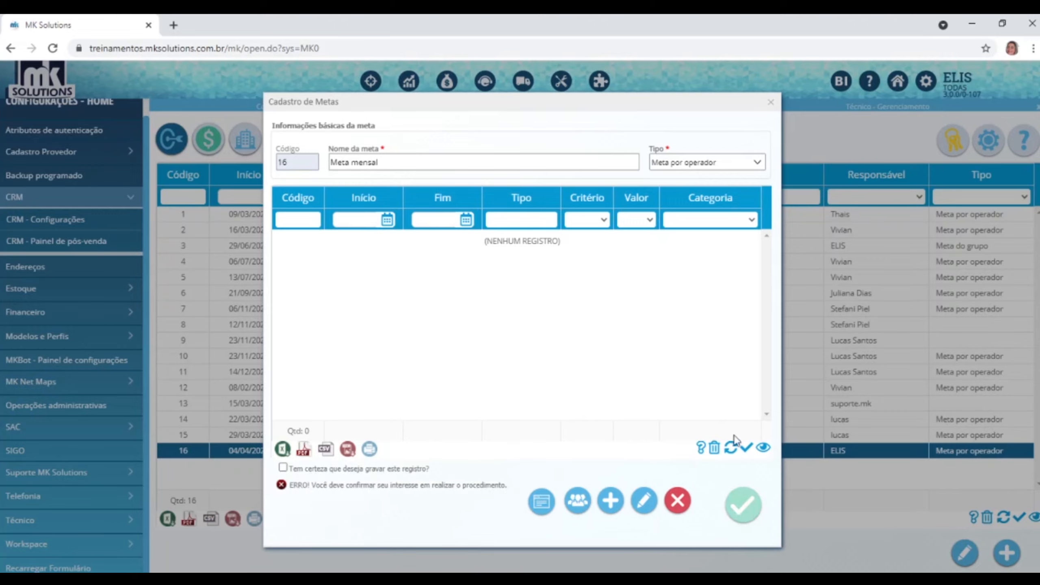
click(315, 468)
click(744, 504)
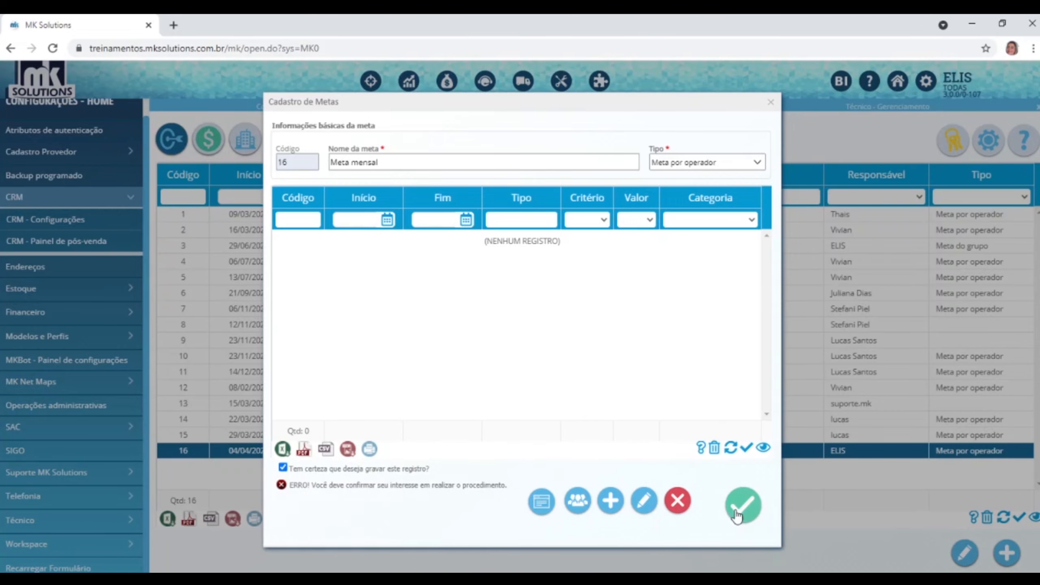
click(638, 125)
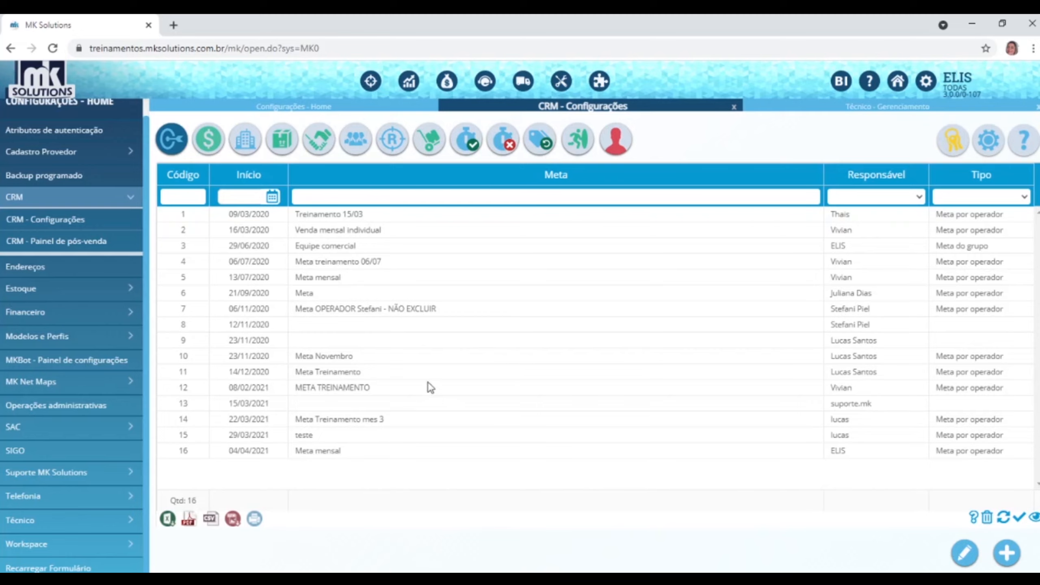
Reopen goal 16 Meta mensal from the list to review its details, then close it.
click(375, 453)
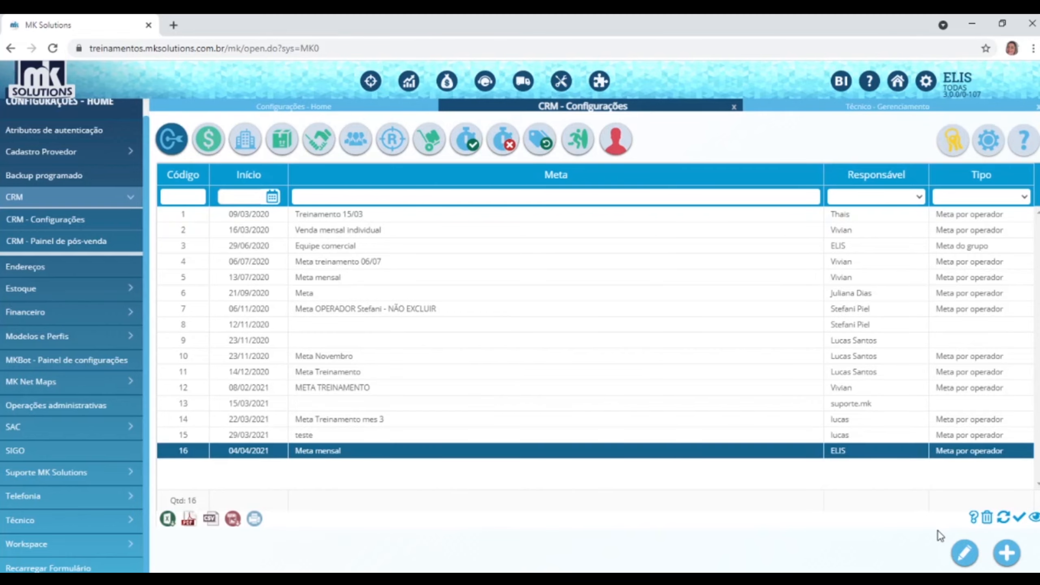
click(966, 554)
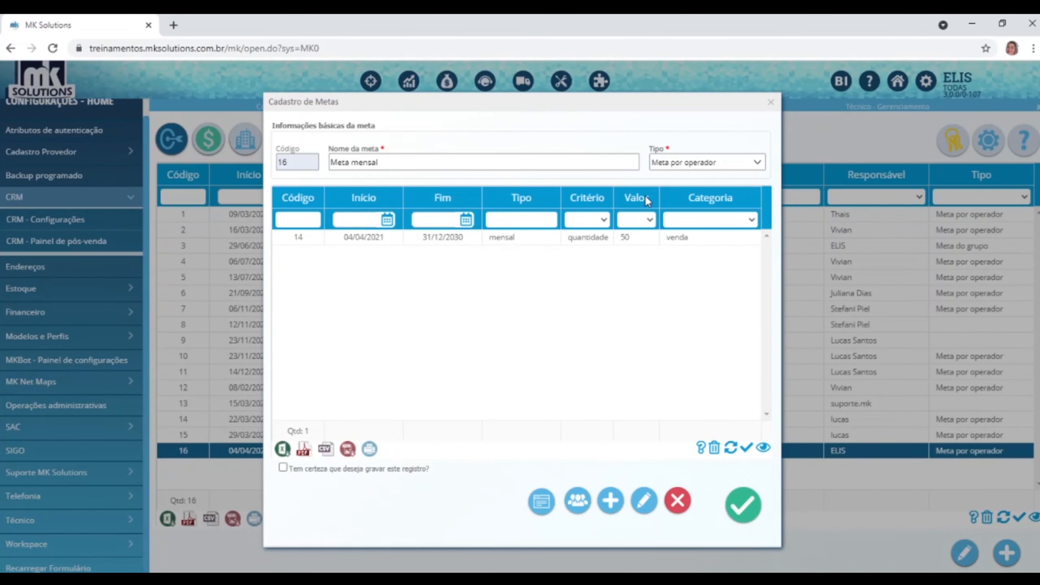
click(771, 102)
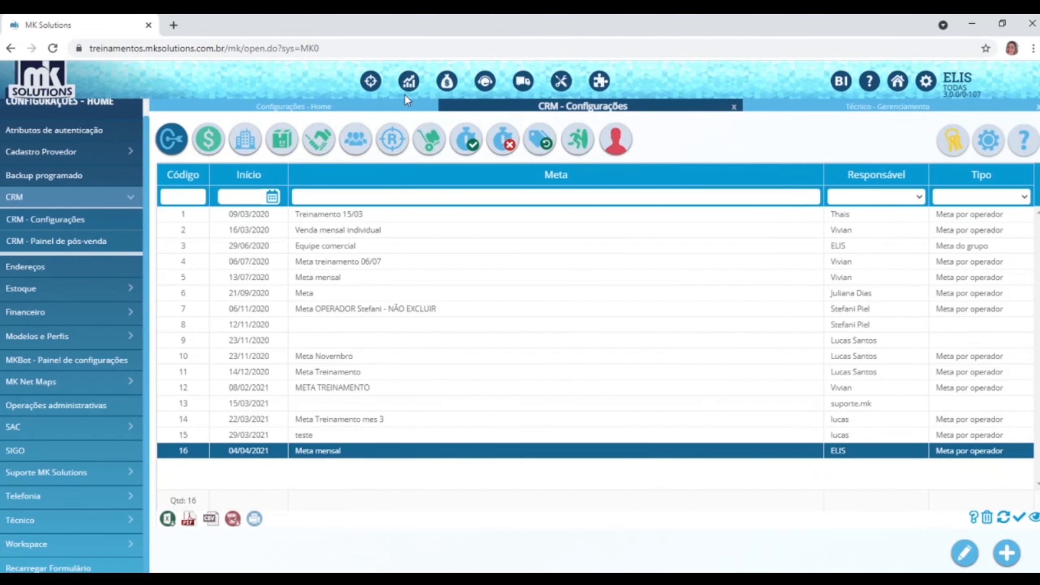
Go to the CRM home and open the Gerenciador de Fechamento.
click(371, 82)
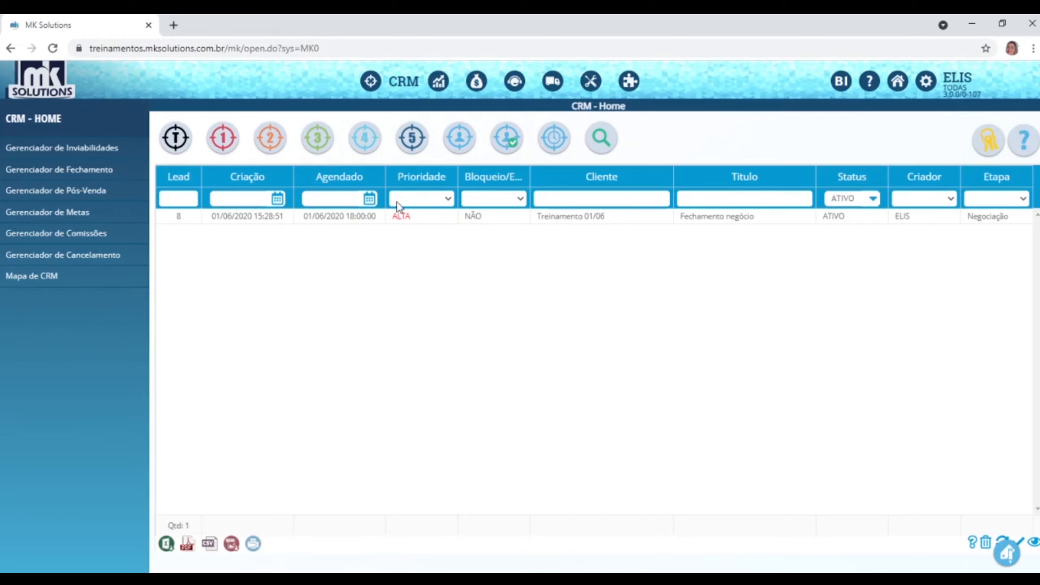
click(74, 172)
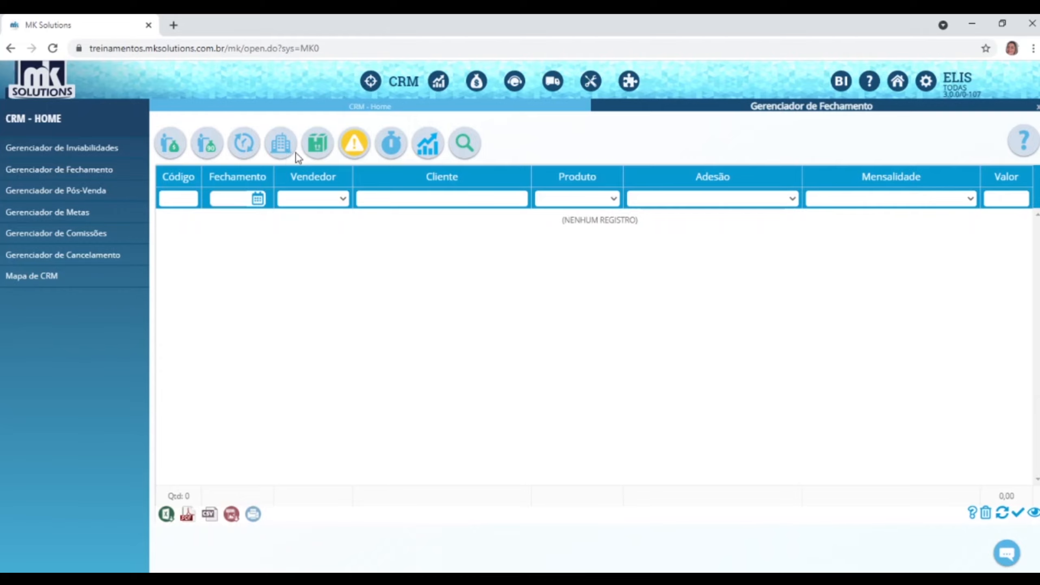
Cycle the closing manager through location, service value and pending views, ending on activation SLA.
click(283, 145)
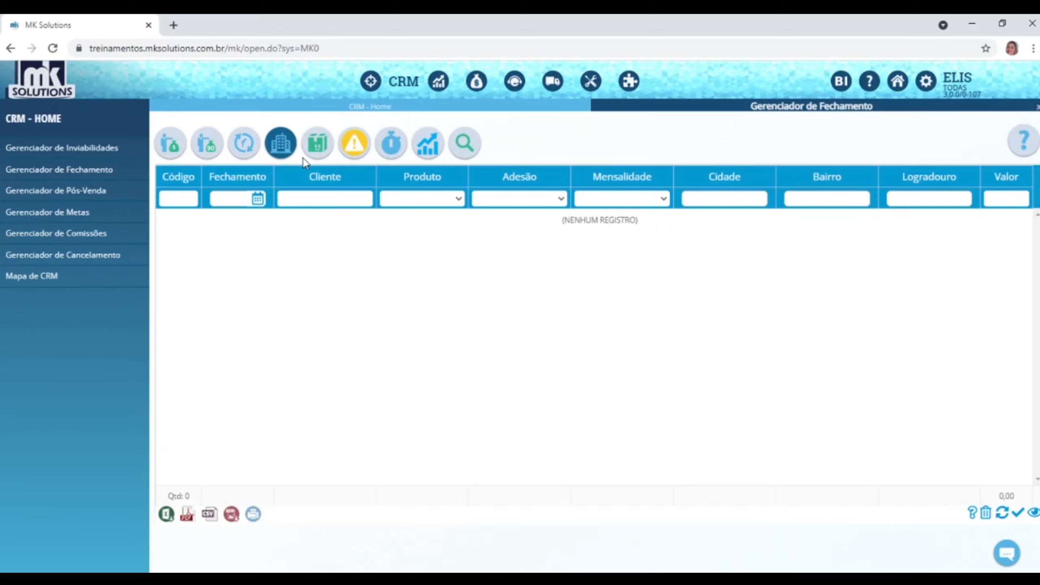
click(316, 151)
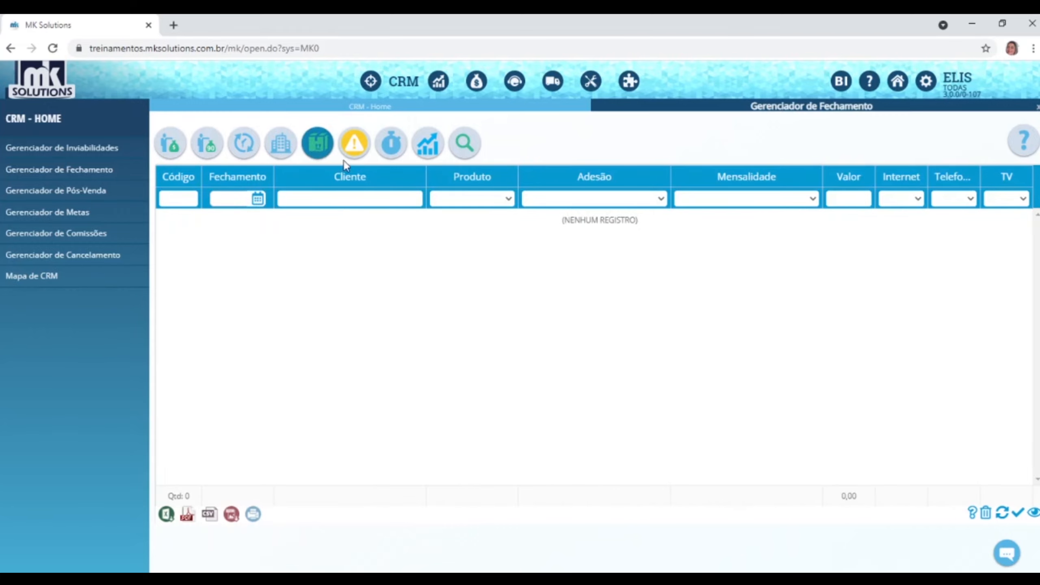
click(354, 143)
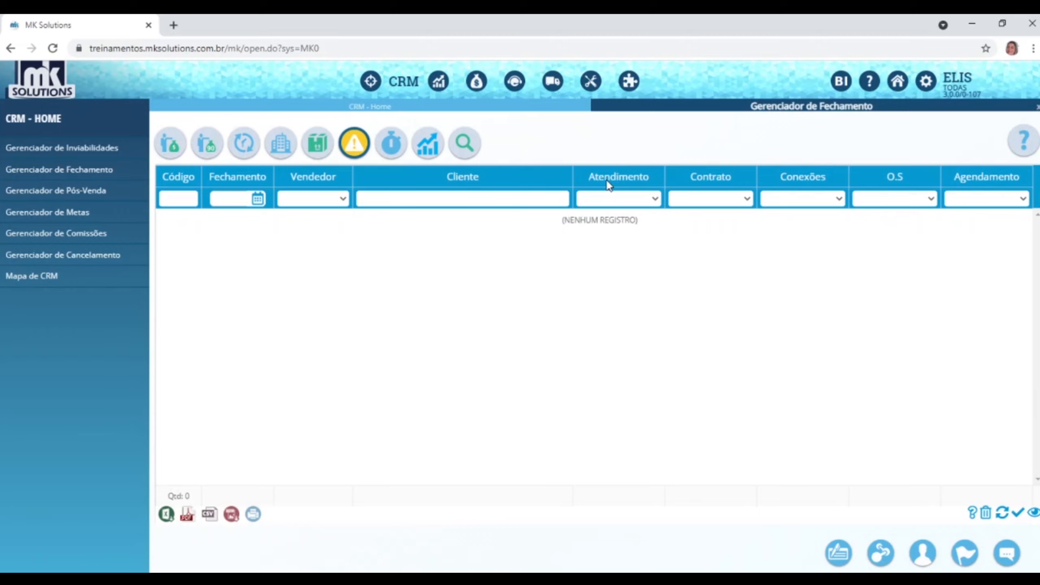
click(394, 144)
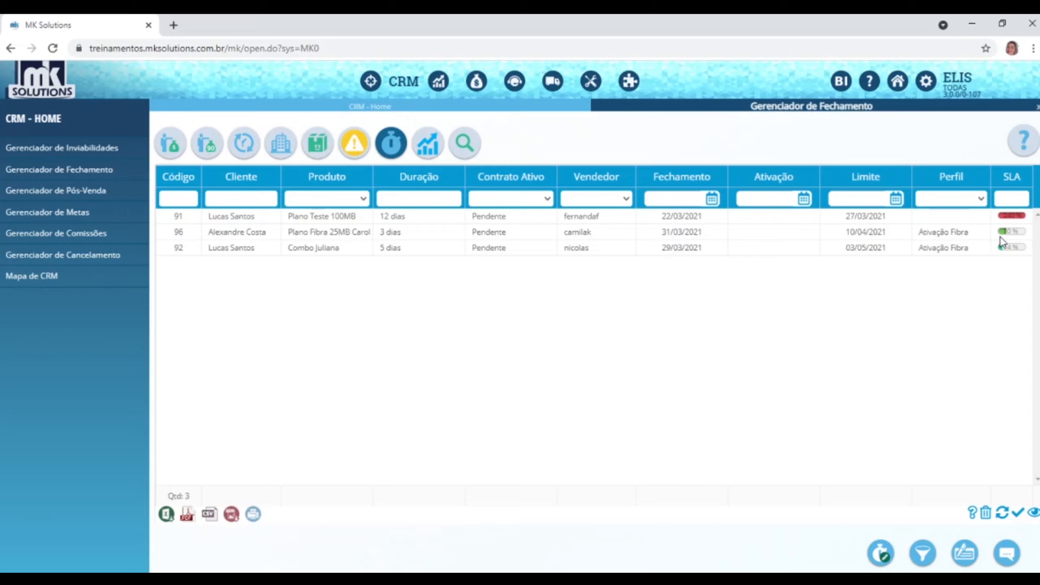
Select pending closing 91, then open the Gerenciador de Inviabilidades.
click(1001, 216)
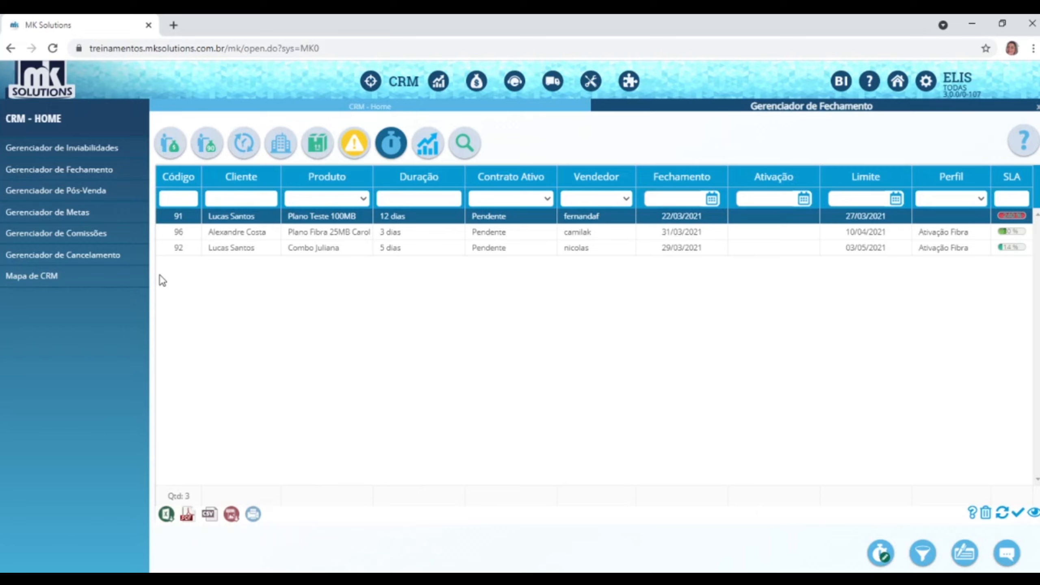
click(85, 156)
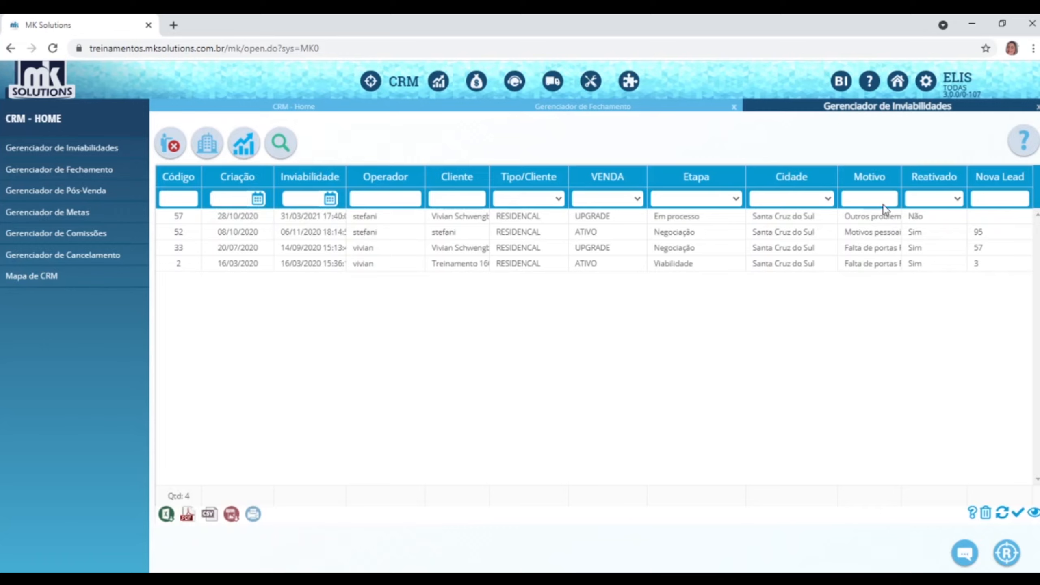
Widen the Motivo and Cliente columns, narrow Operador, and open the column-visibility list.
drag(902, 177, 959, 178)
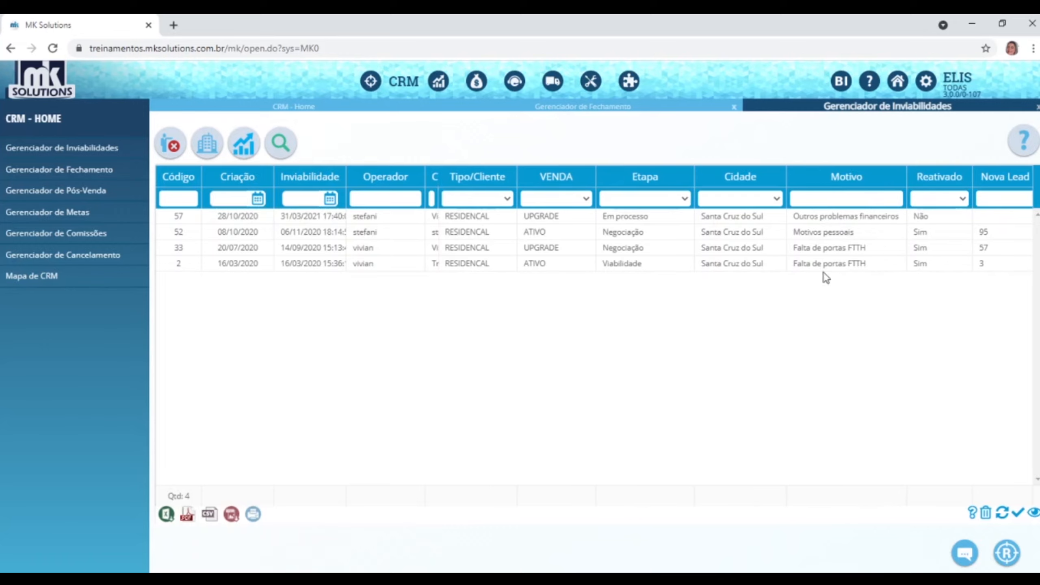
click(985, 248)
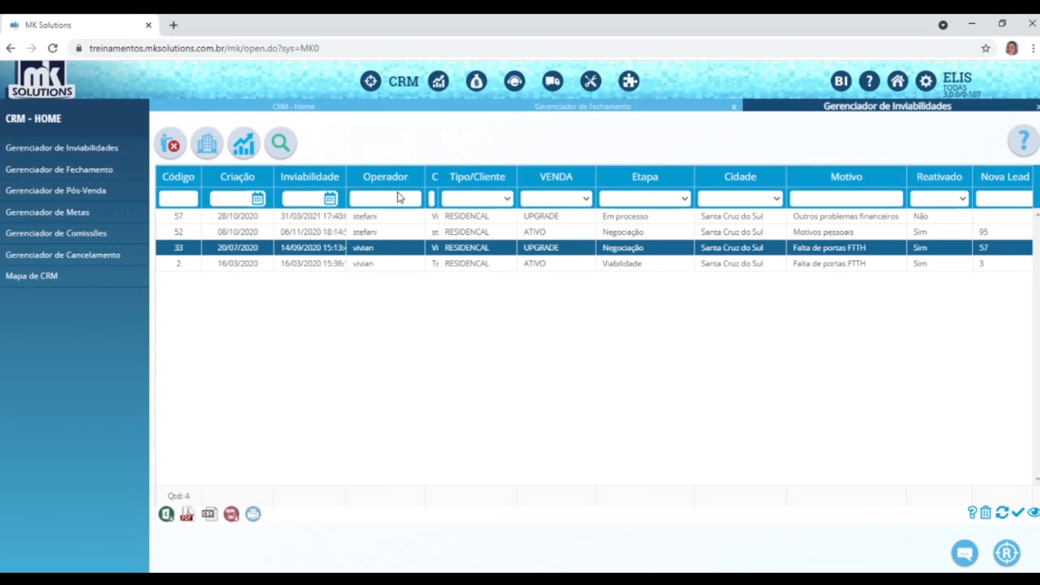
drag(437, 179, 487, 178)
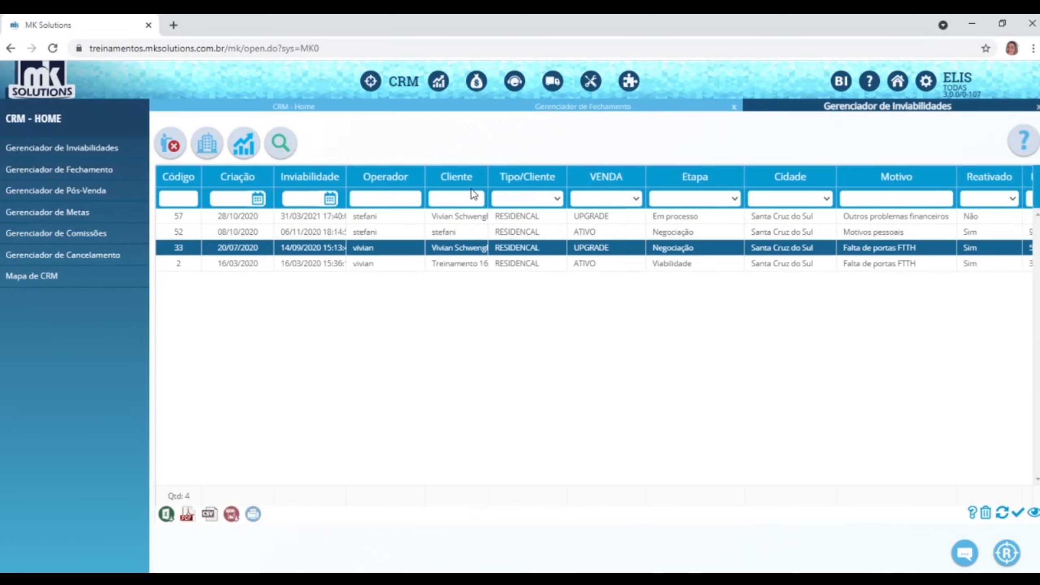
drag(424, 172, 410, 171)
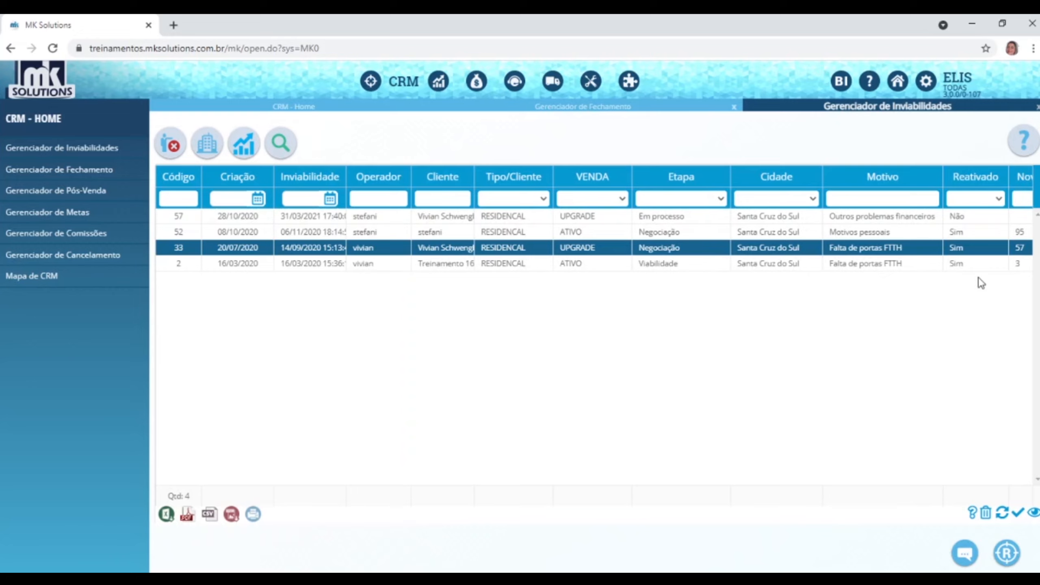
click(748, 266)
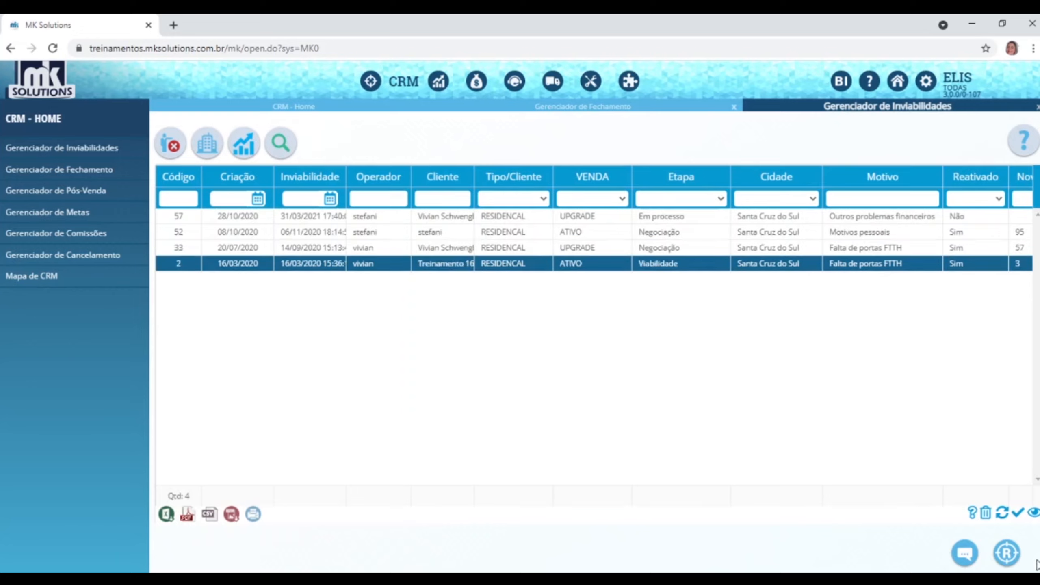
click(1032, 515)
Show address details, try reactivating inviable lead 33, dismiss the error, and return to CRM Home.
click(207, 160)
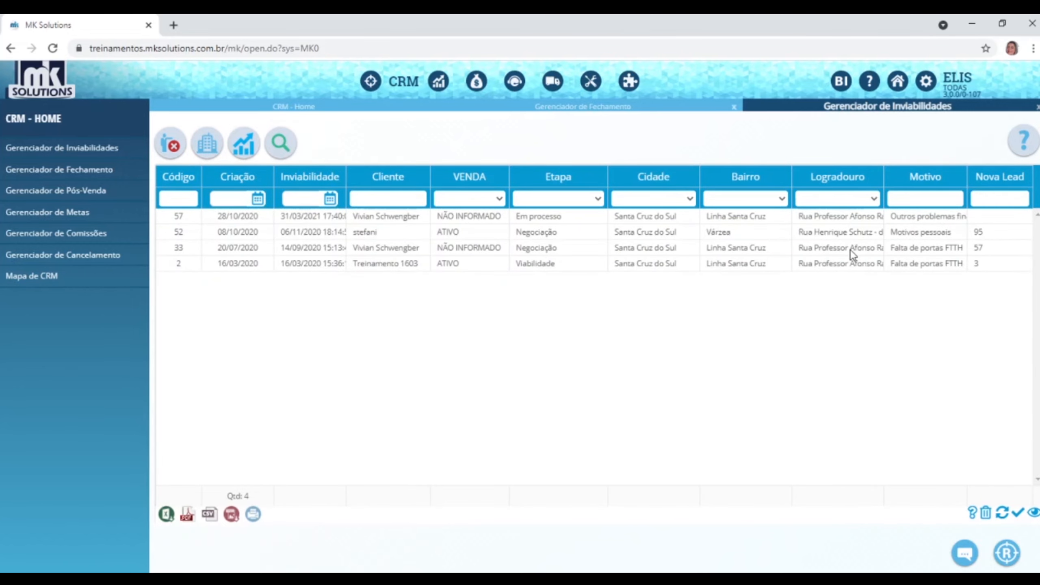
click(746, 249)
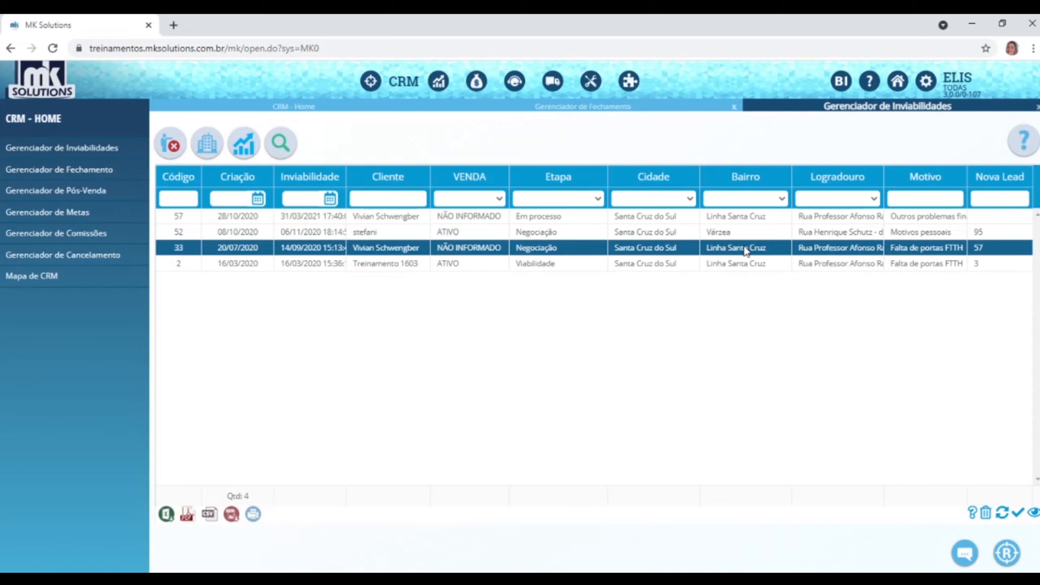
click(731, 233)
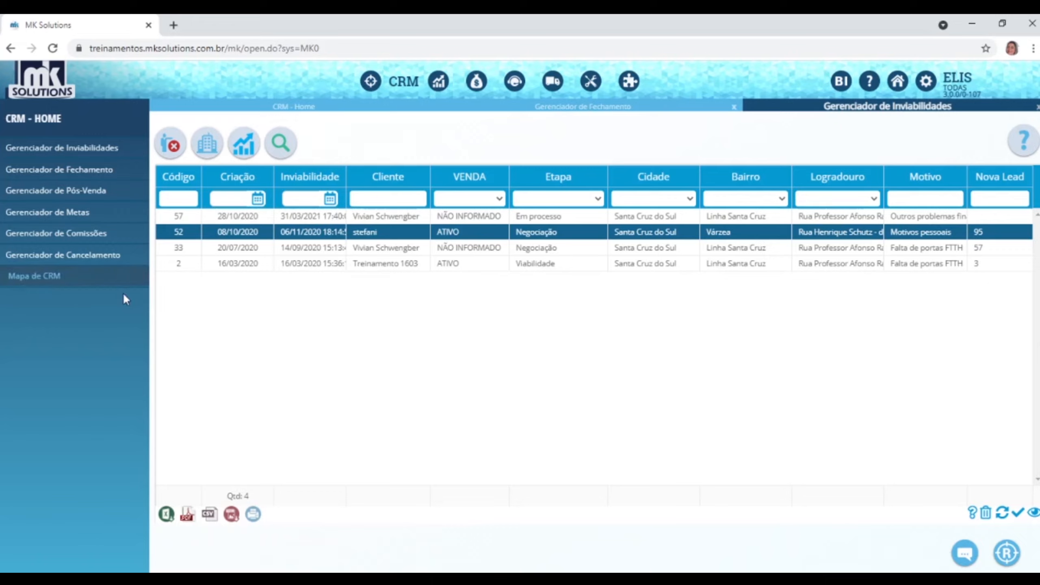
click(640, 247)
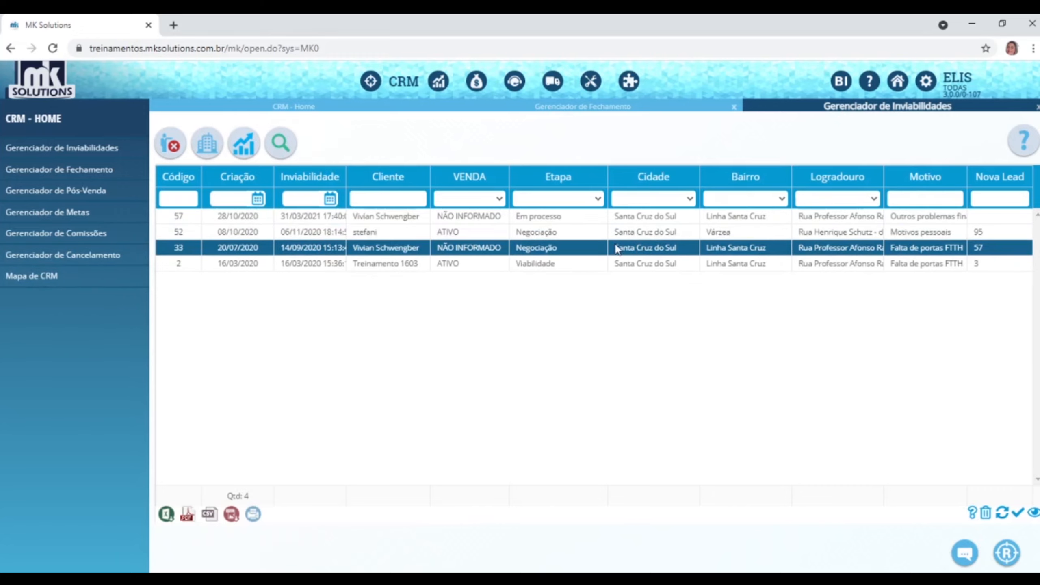
click(1007, 552)
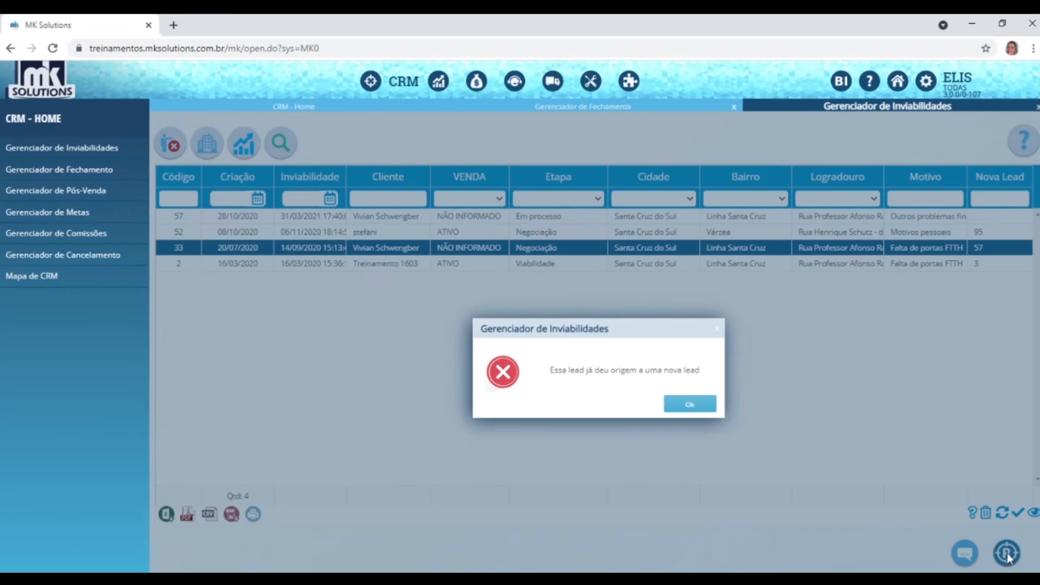
click(692, 404)
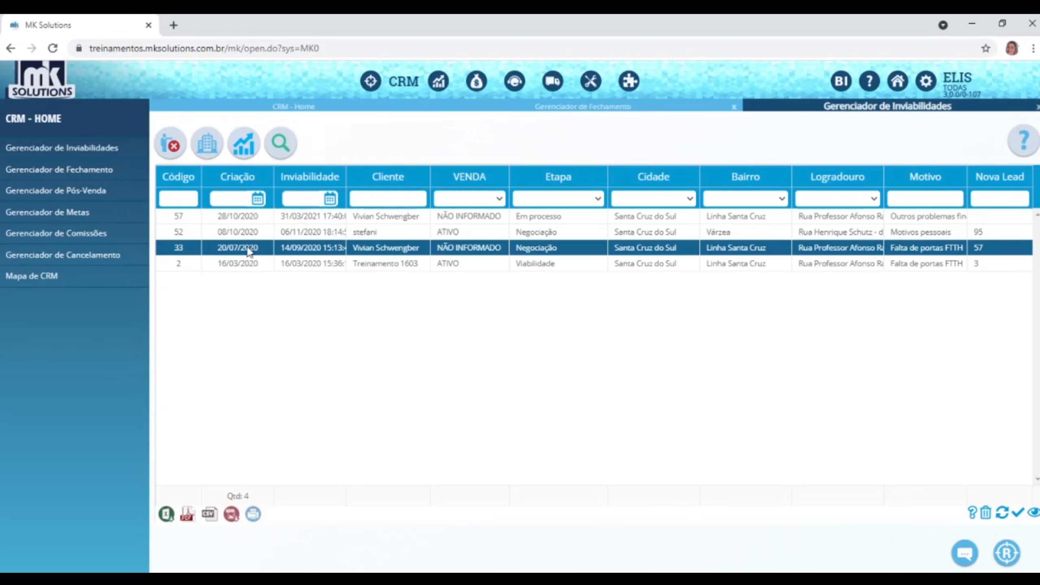
click(33, 131)
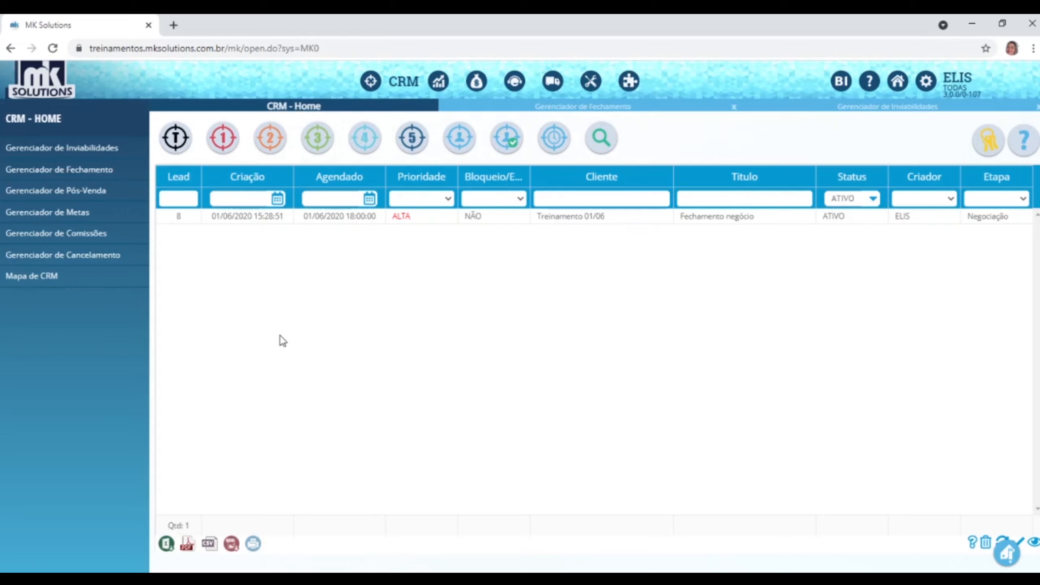
Show the task-stage leads and open lead 8's Fechamento negócio task for editing.
click(174, 140)
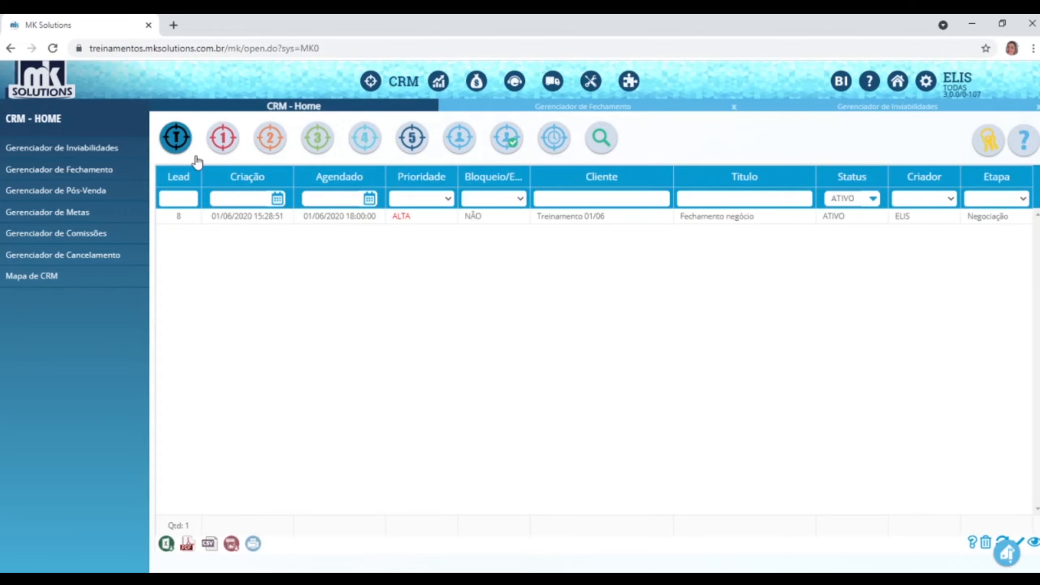
click(951, 87)
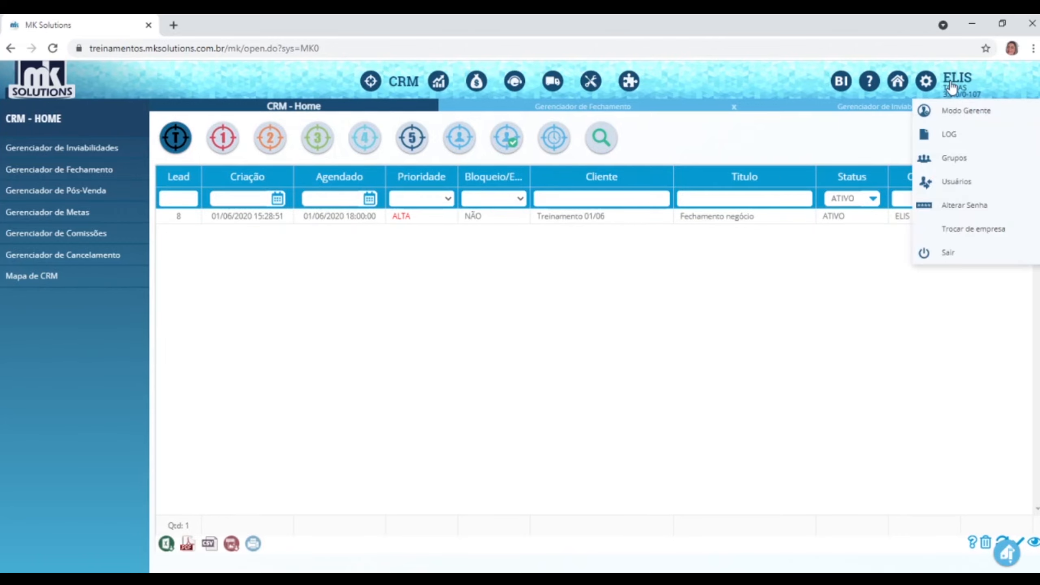
mouse_move(950, 84)
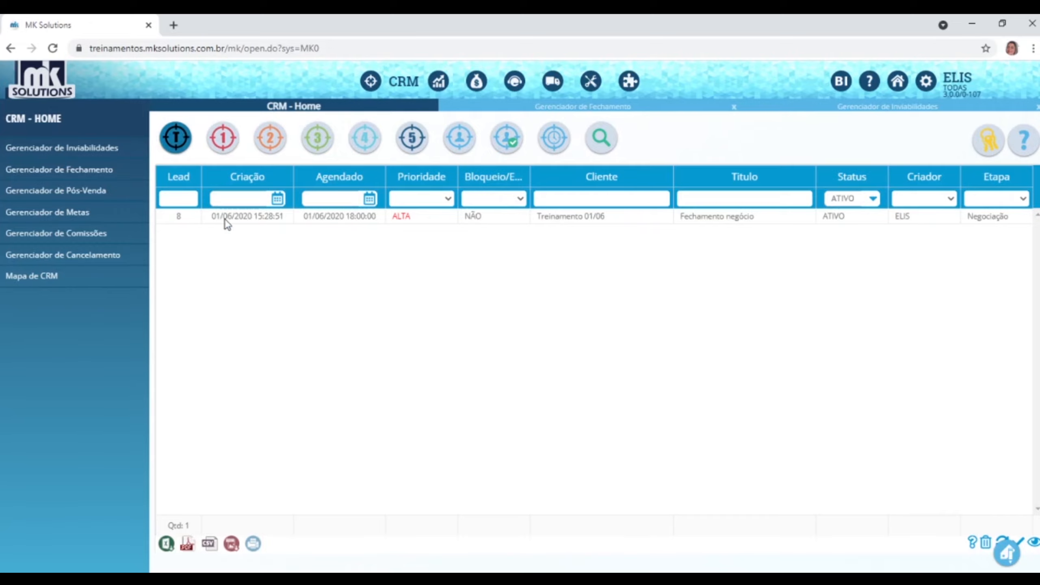
click(475, 221)
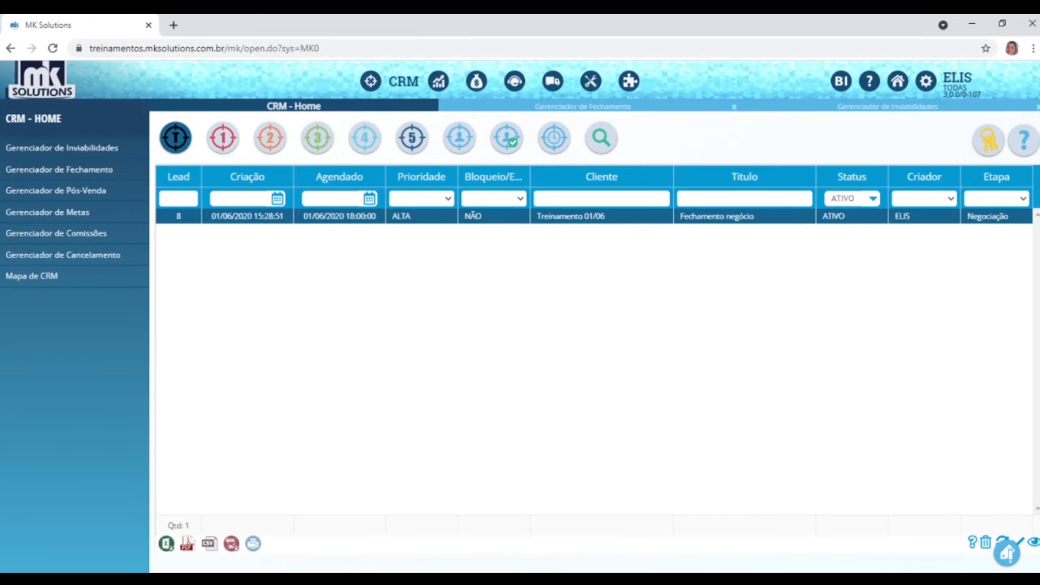
click(1007, 553)
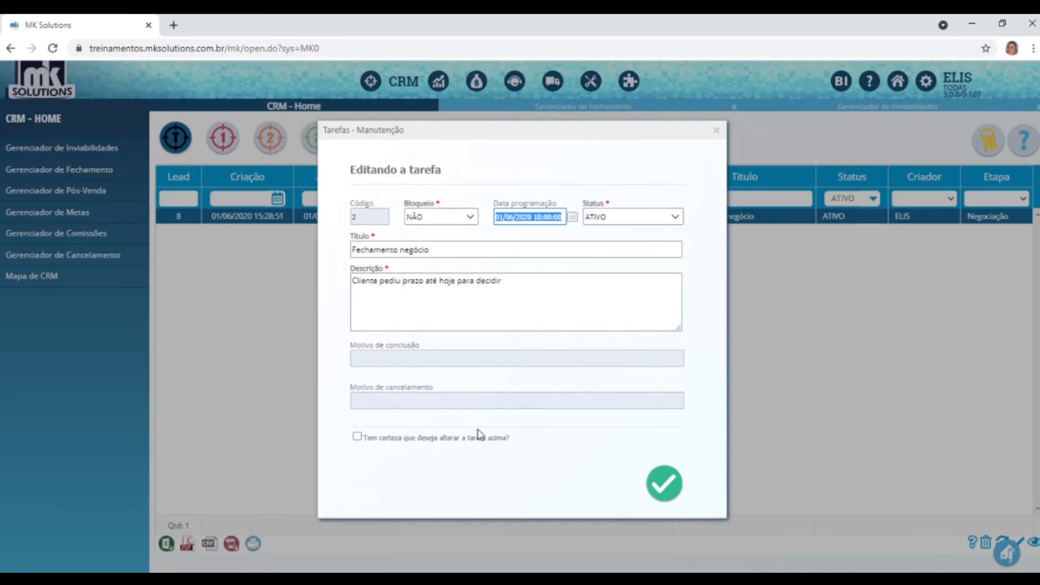
Set the status to CONCLUIDO and type a completion reason, then discard the edit and close the dialog.
click(674, 216)
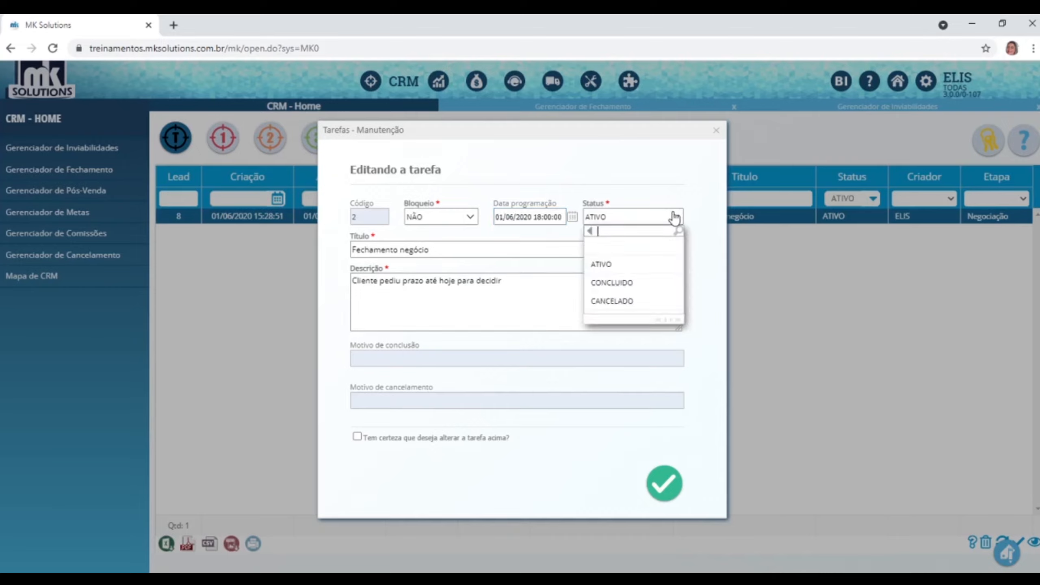
click(640, 285)
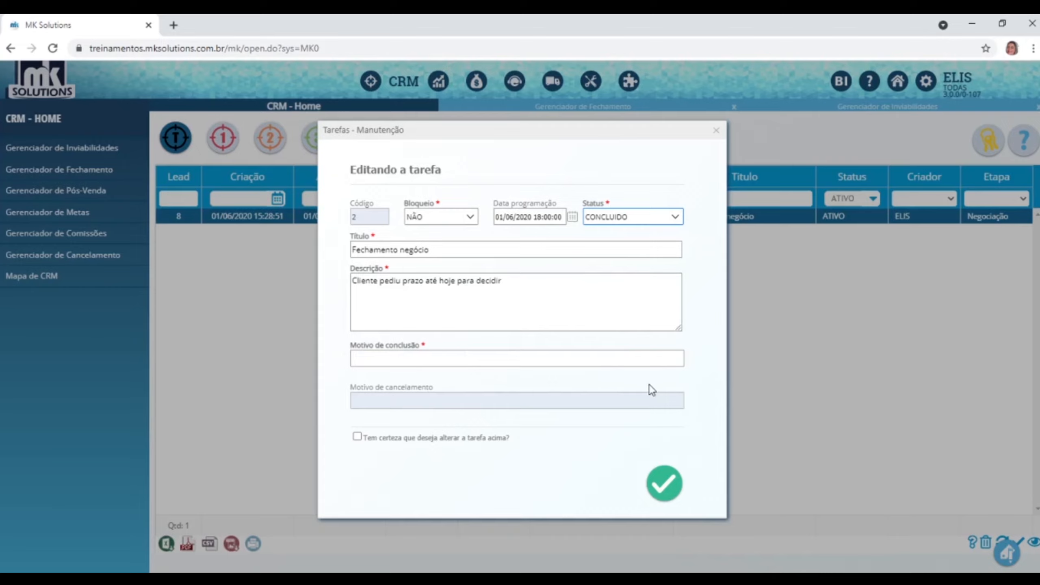
click(638, 355)
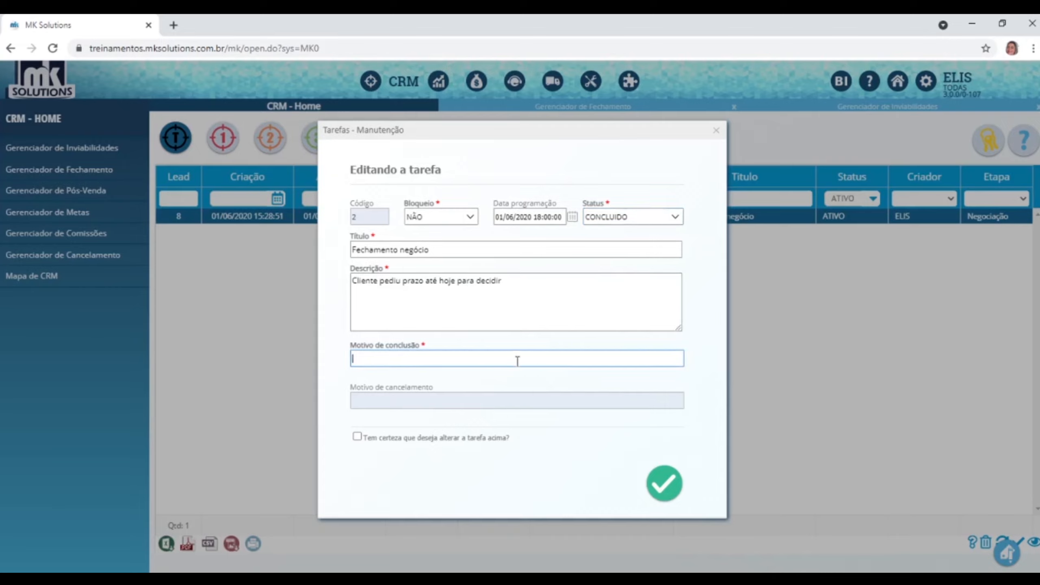
text(Clivente decidiu)
click(716, 131)
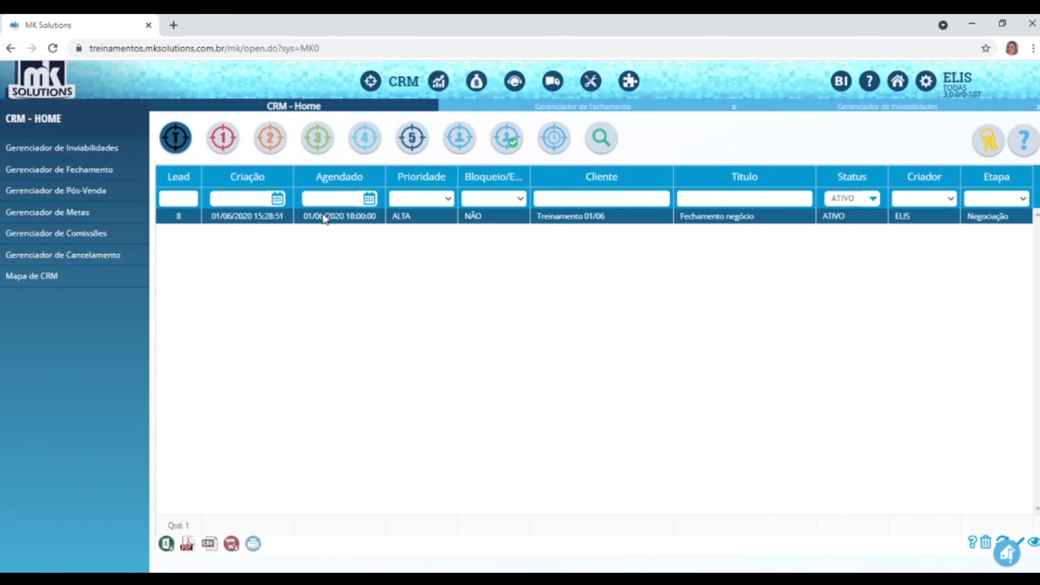
Switch the CRM toolbar to stage 1 and launch the Assistente - Nova lead wizard.
click(222, 141)
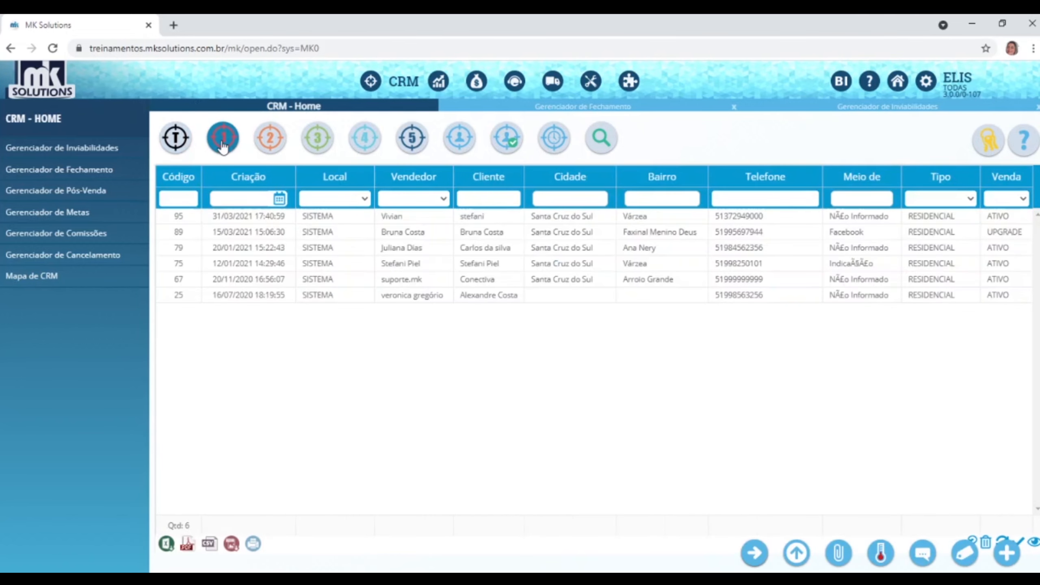
click(232, 135)
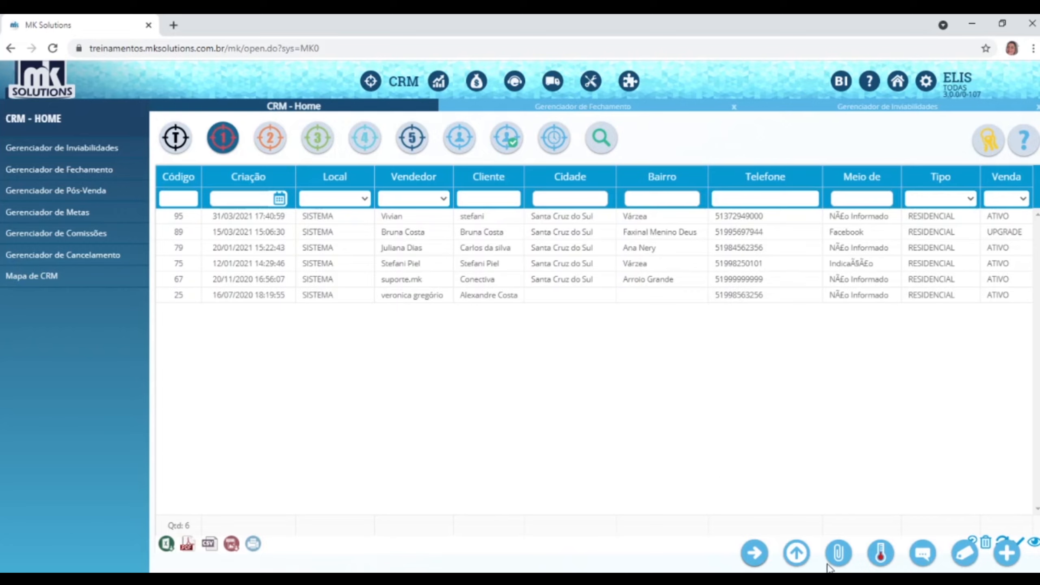
click(1007, 555)
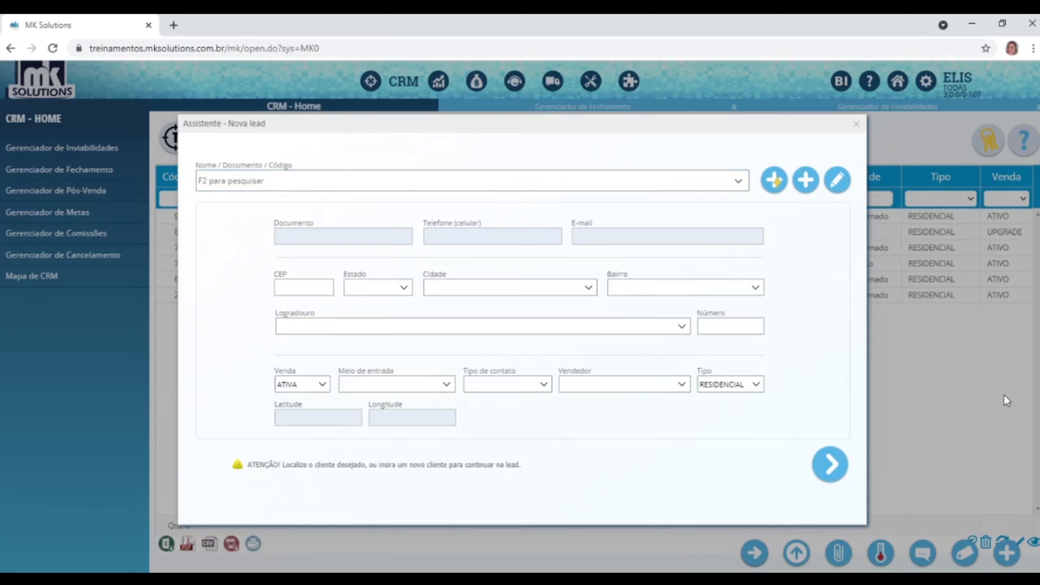
Create a new person and enter the client's full name, CPF and RG, dismissing the warnings.
click(805, 181)
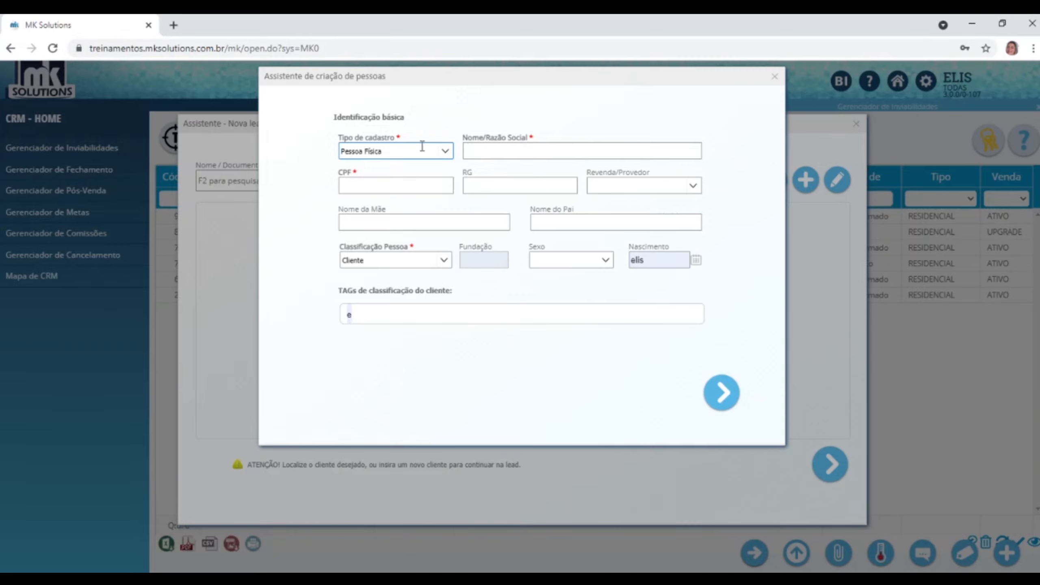
click(491, 149)
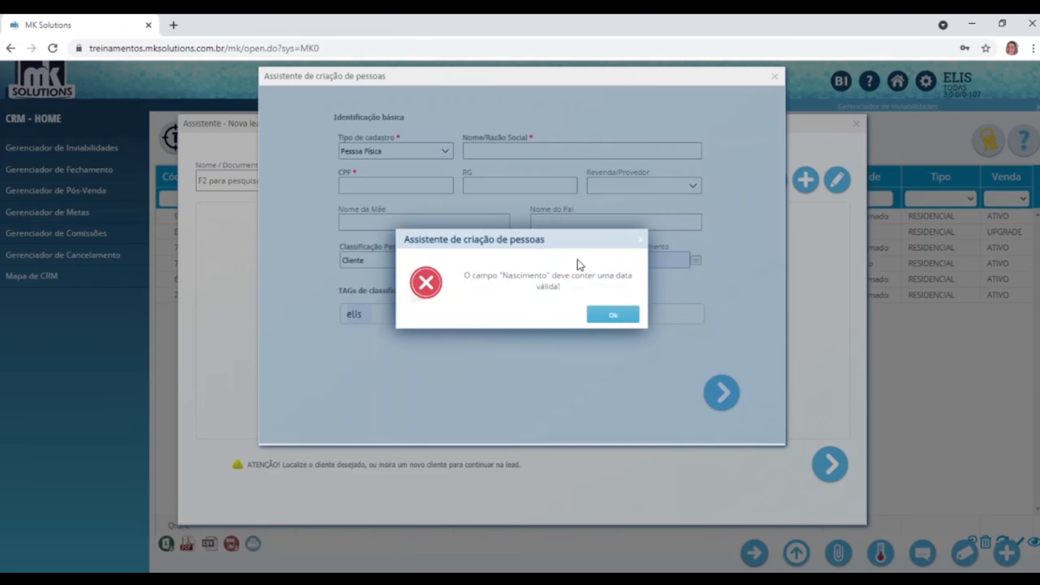
click(612, 318)
click(528, 152)
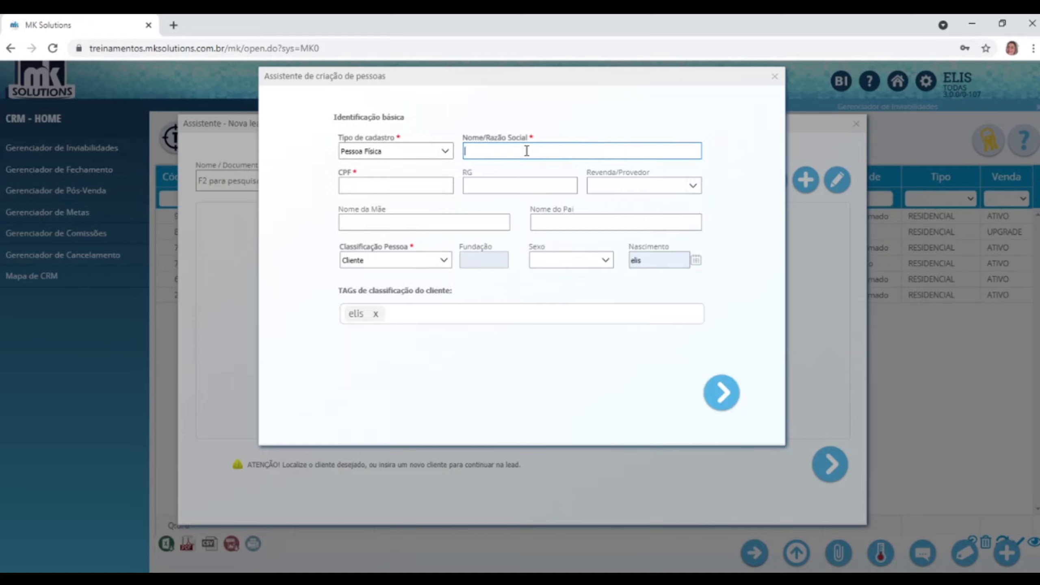
click(449, 183)
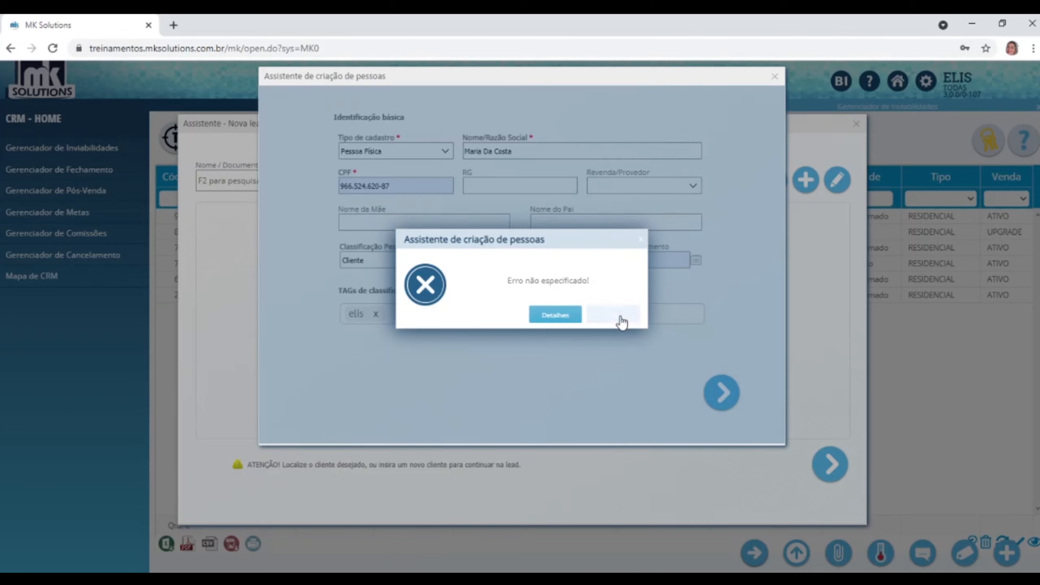
click(619, 318)
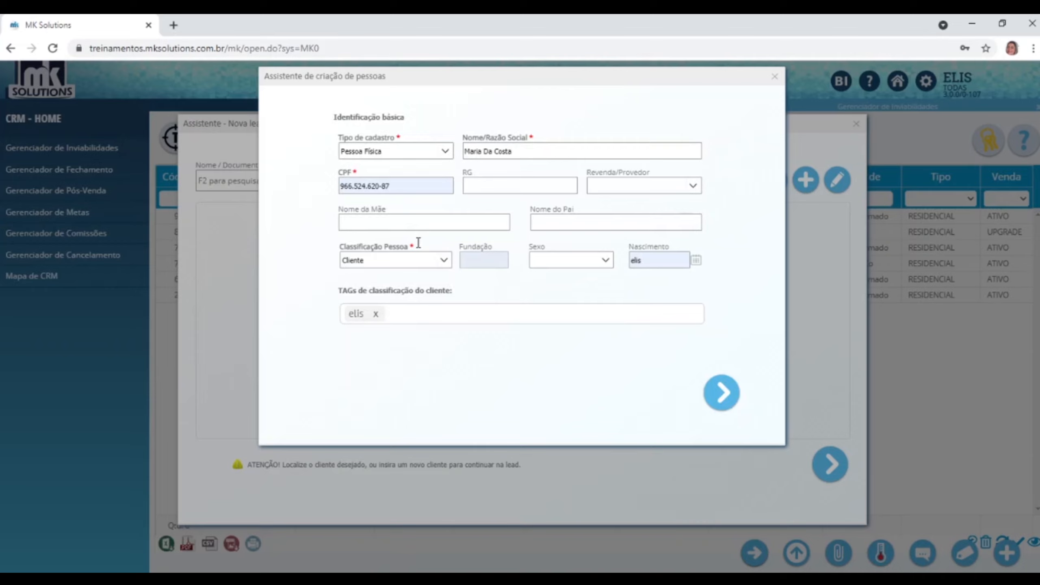
click(476, 189)
key(ctrl+v)
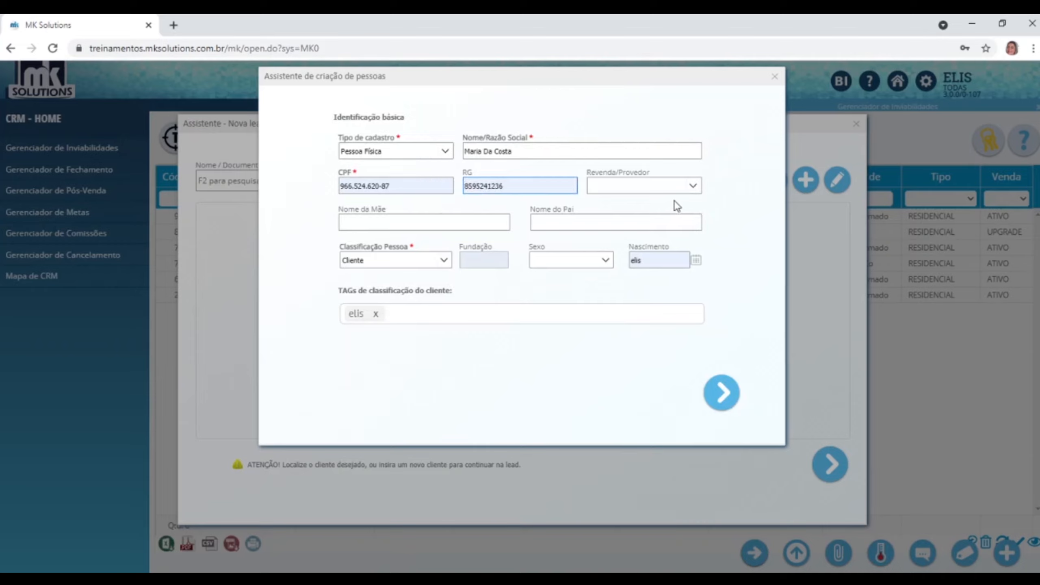
Enter the mother's and father's names, classify as Cliente, set Feminino and the birth date.
click(406, 222)
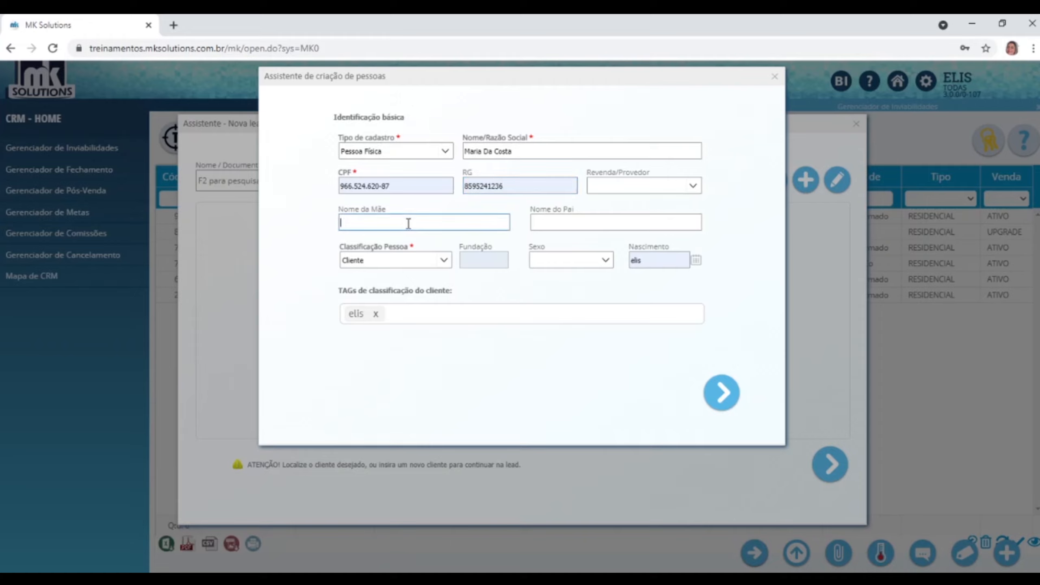
text(Marcia)
click(555, 224)
text(Pedro)
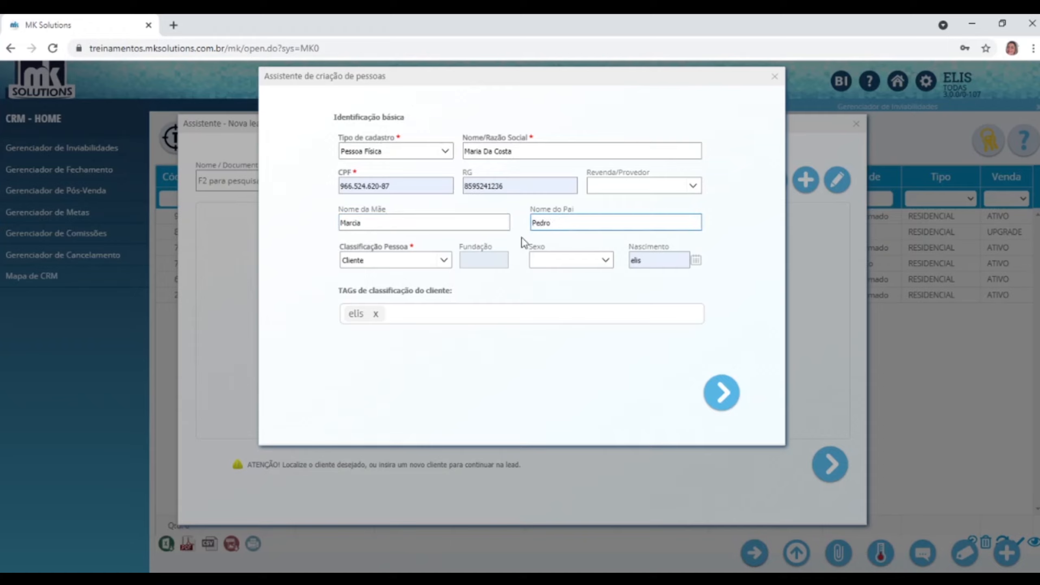
click(443, 260)
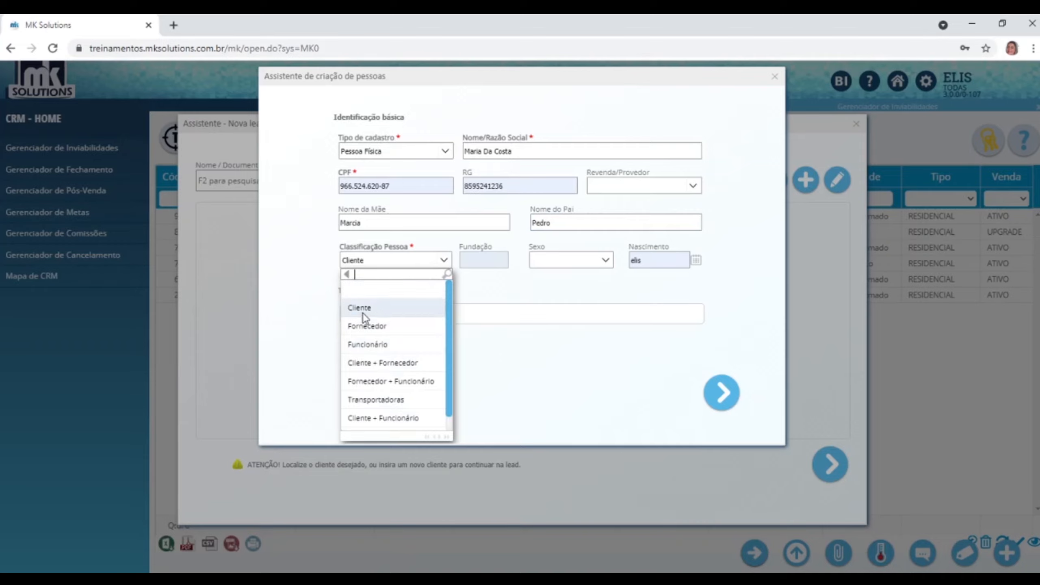
click(362, 310)
click(606, 260)
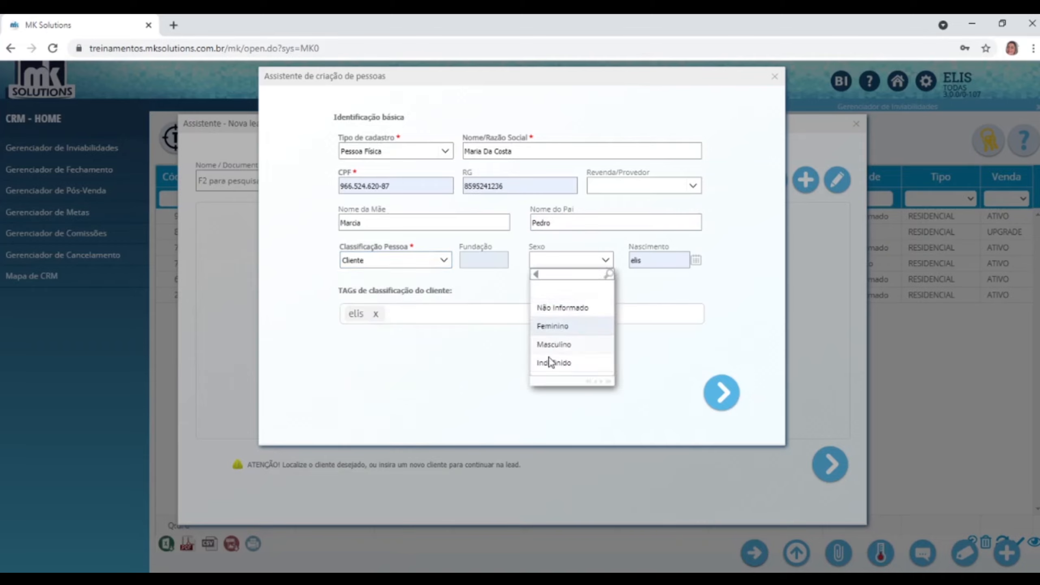
click(551, 326)
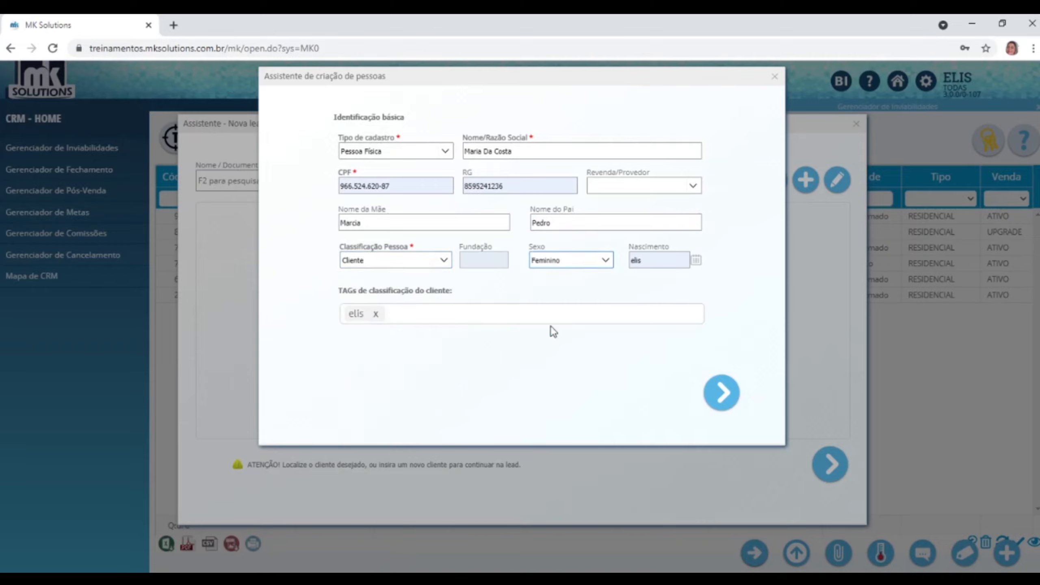
click(675, 260)
drag(645, 259, 600, 270)
text(23/02/1)
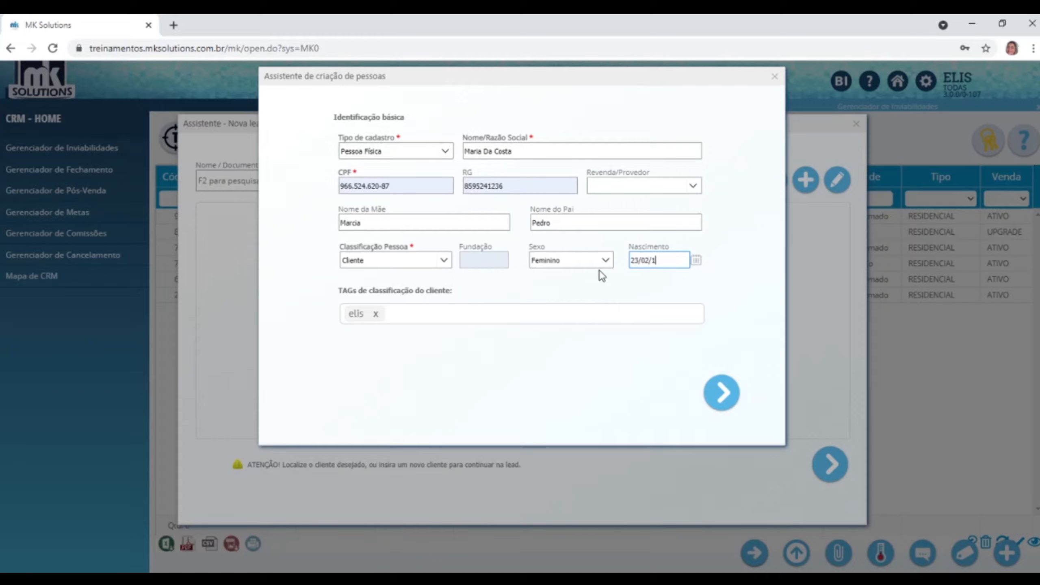
text(999)
click(711, 395)
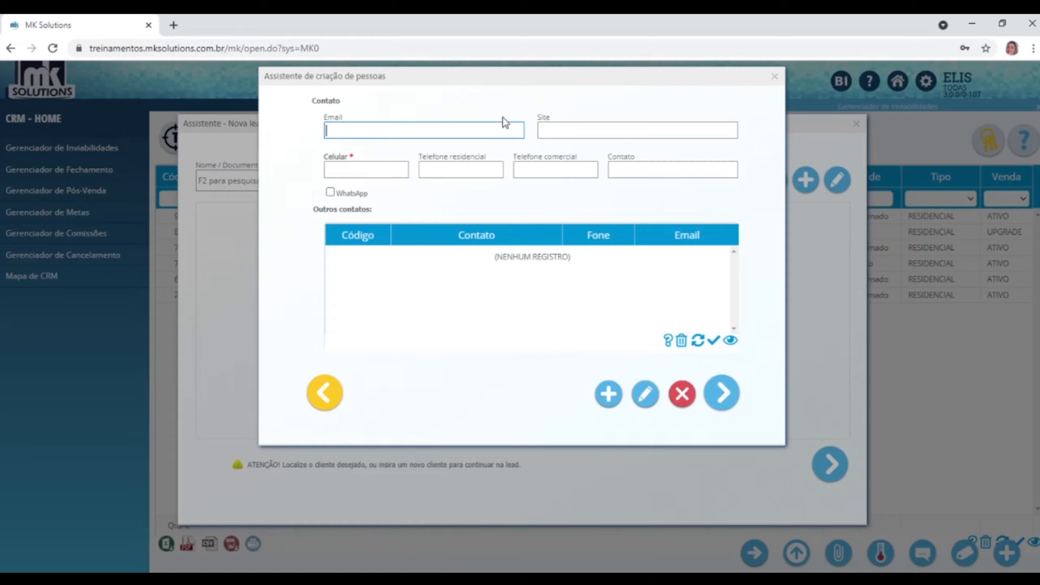
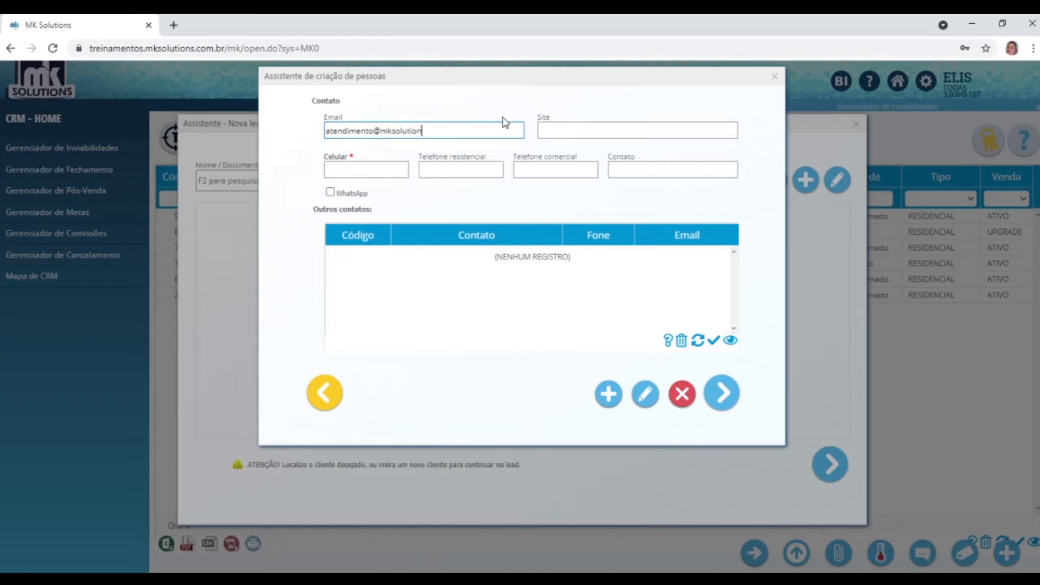
Enter the client's e-mail address and mobile number, then advance to the address step.
click(557, 129)
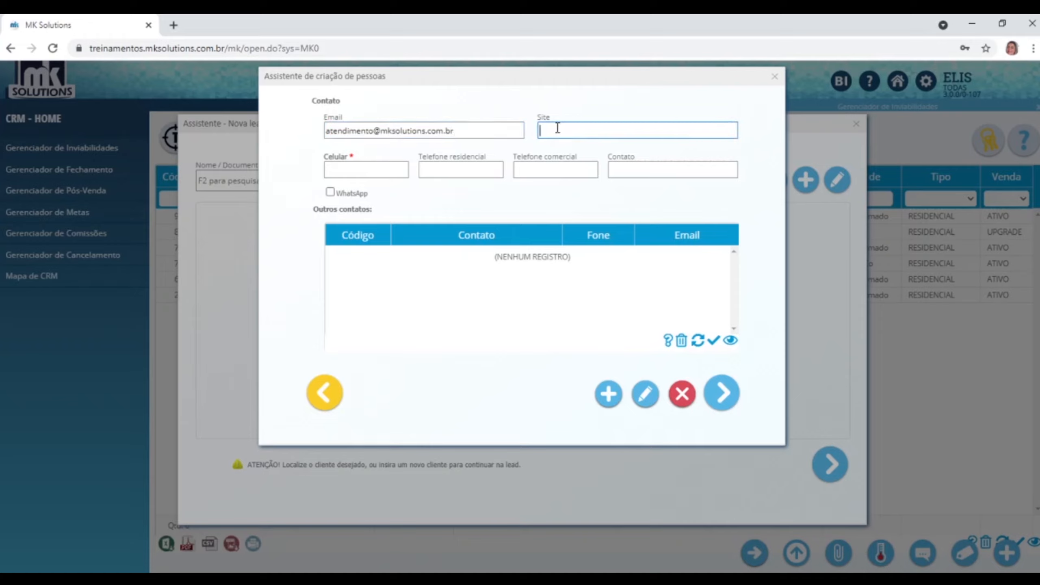
click(373, 168)
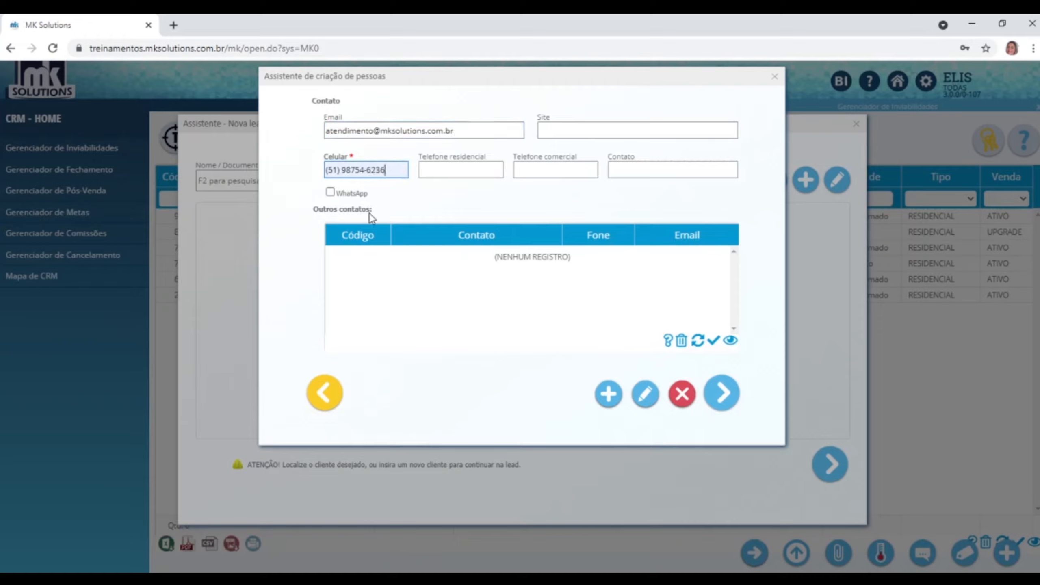
click(721, 397)
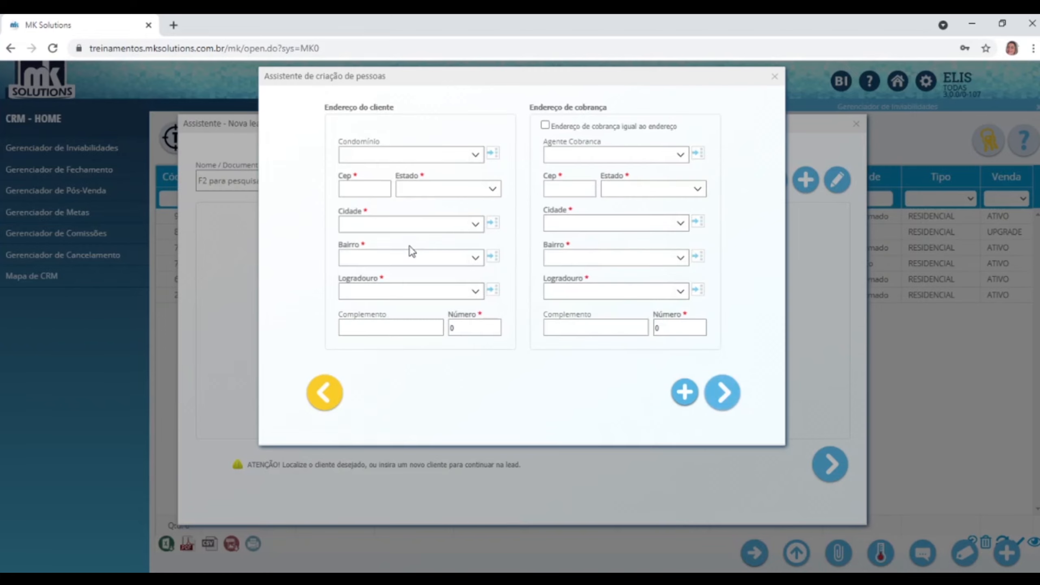
Replace the postal code (CEP) so the client's address fills in automatically.
text(65.047-640)
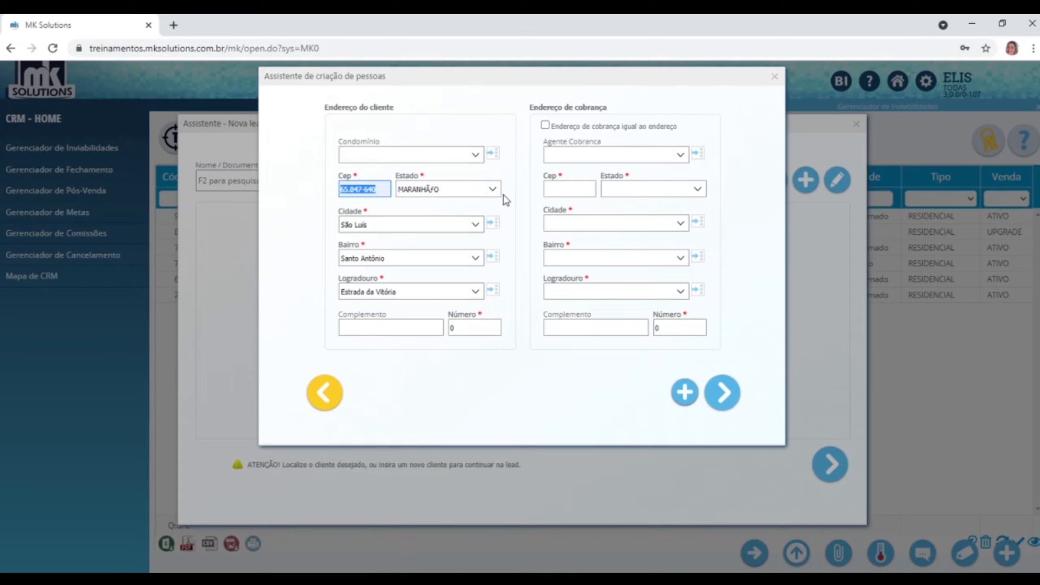
click(386, 190)
drag(386, 191, 239, 187)
text(96.8)
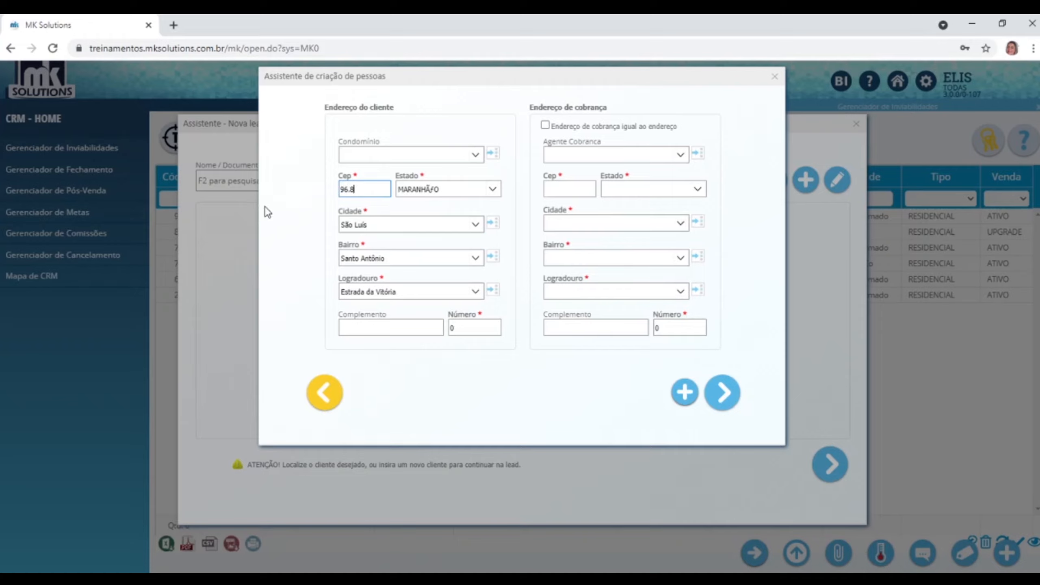
text(40-370)
key(Tab)
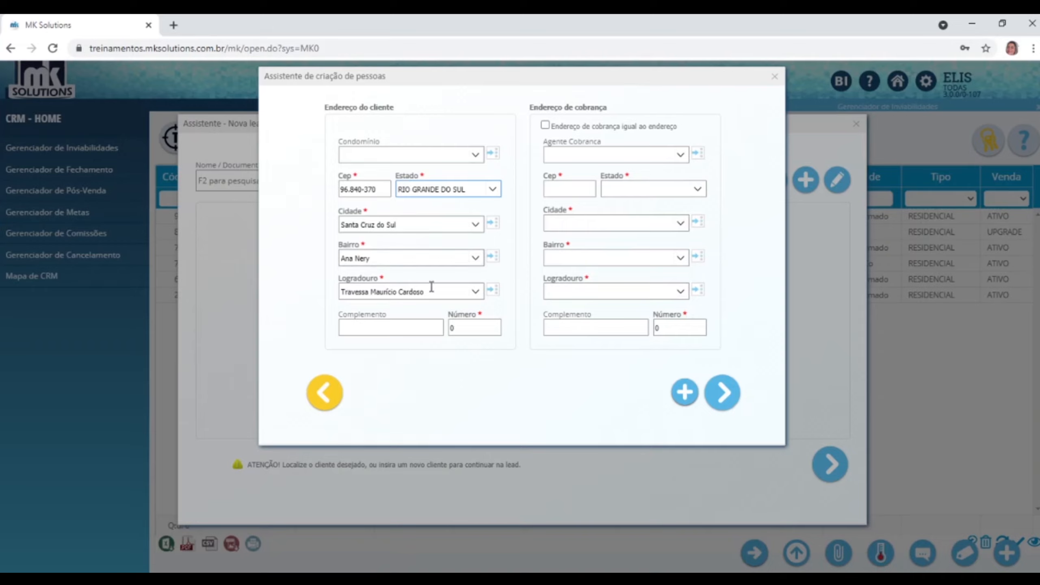
Enter the house number, reuse the address for billing, and advance to permissions.
click(473, 329)
text(15)
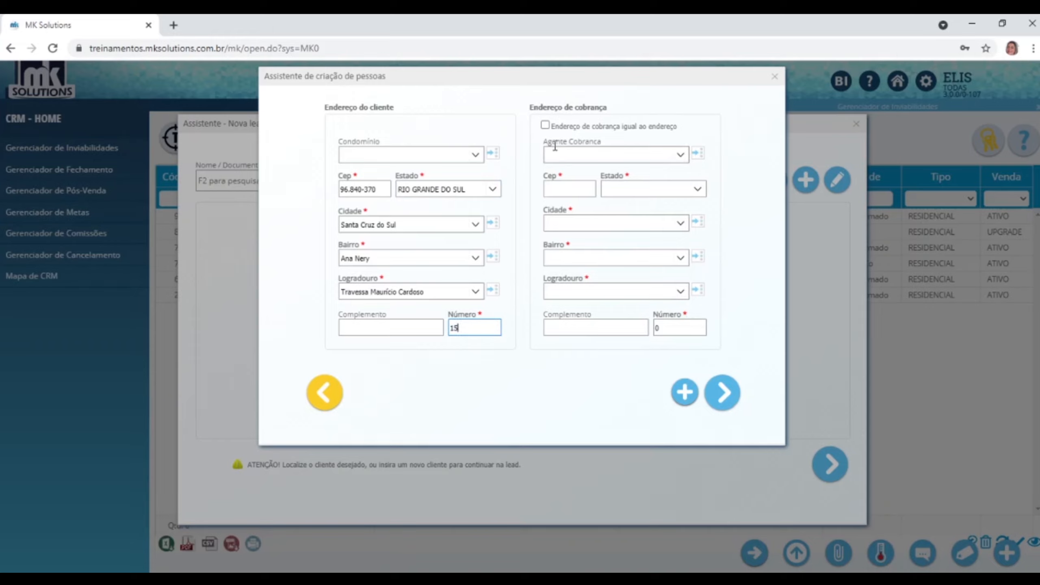
click(545, 125)
click(723, 394)
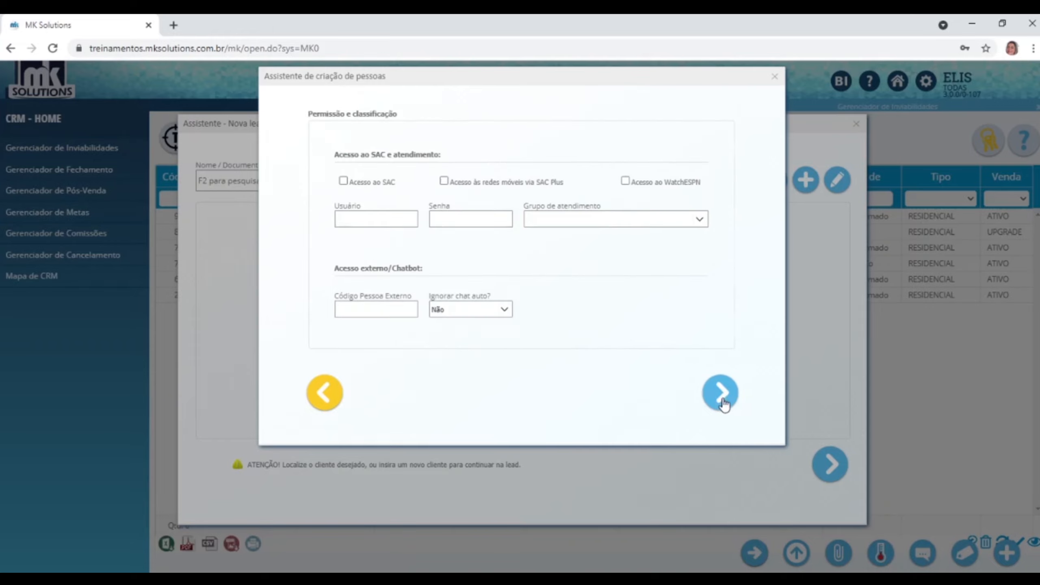
Grant Acesso ao SAC and SAC Plus, choose the Pessoa Física group, and save the client.
click(344, 181)
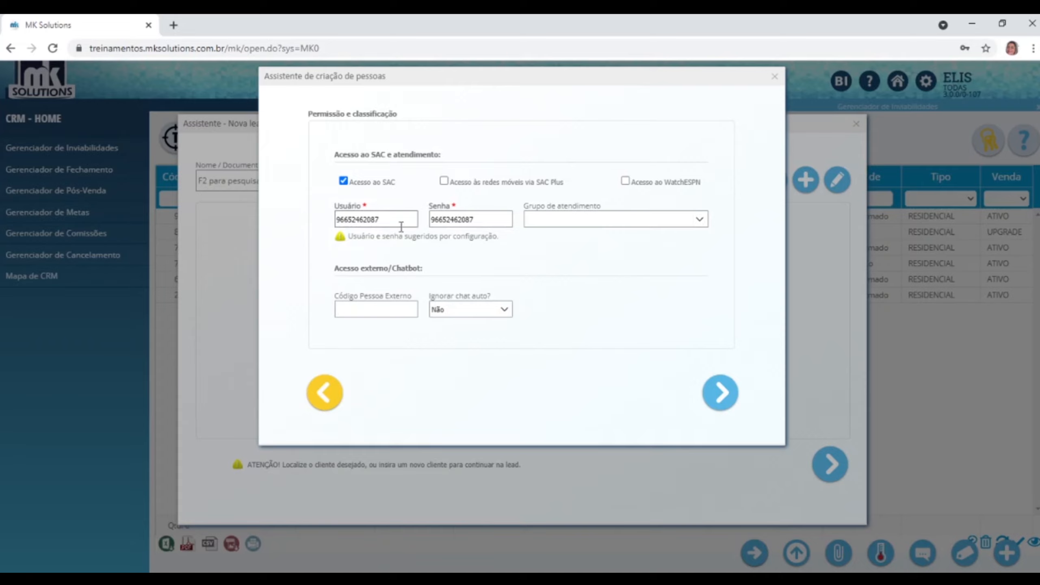
click(445, 182)
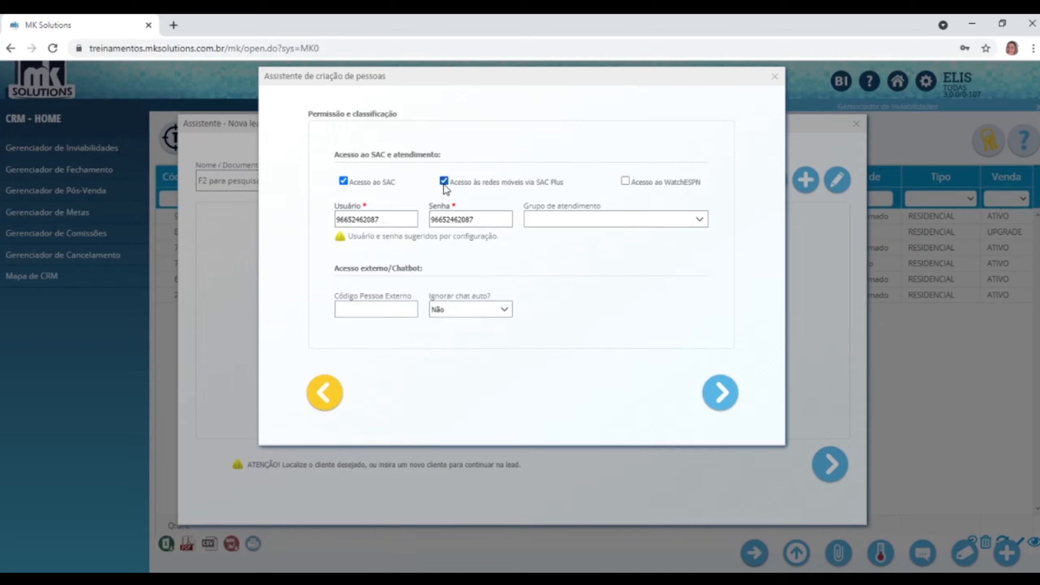
click(705, 224)
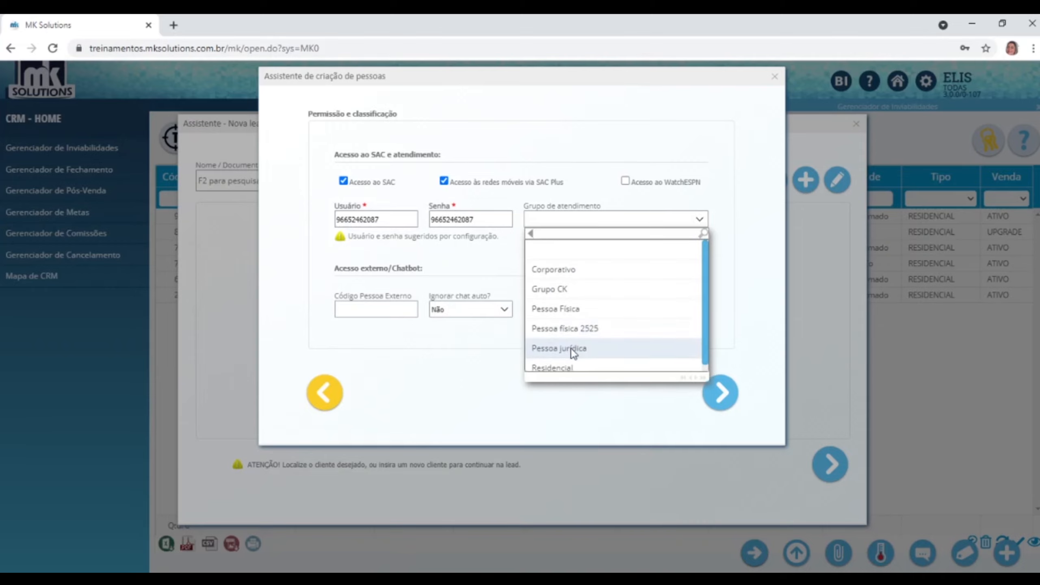
click(560, 309)
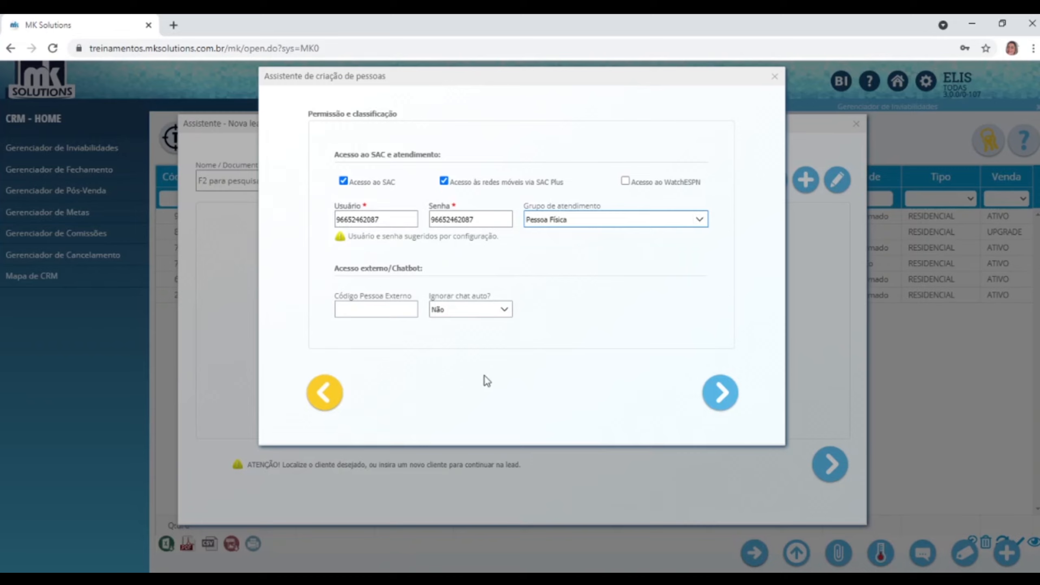
click(720, 398)
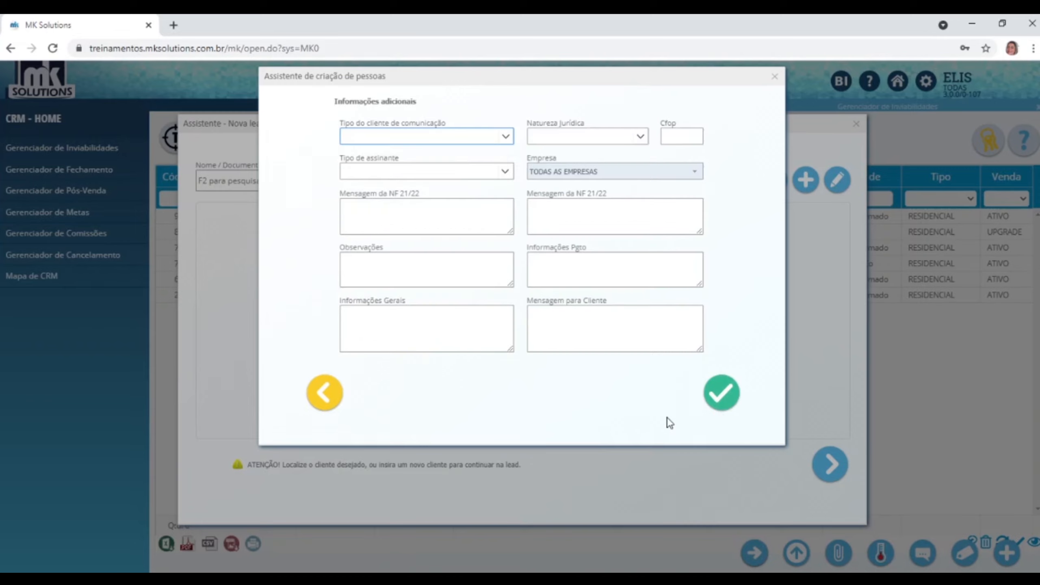
click(717, 401)
click(637, 122)
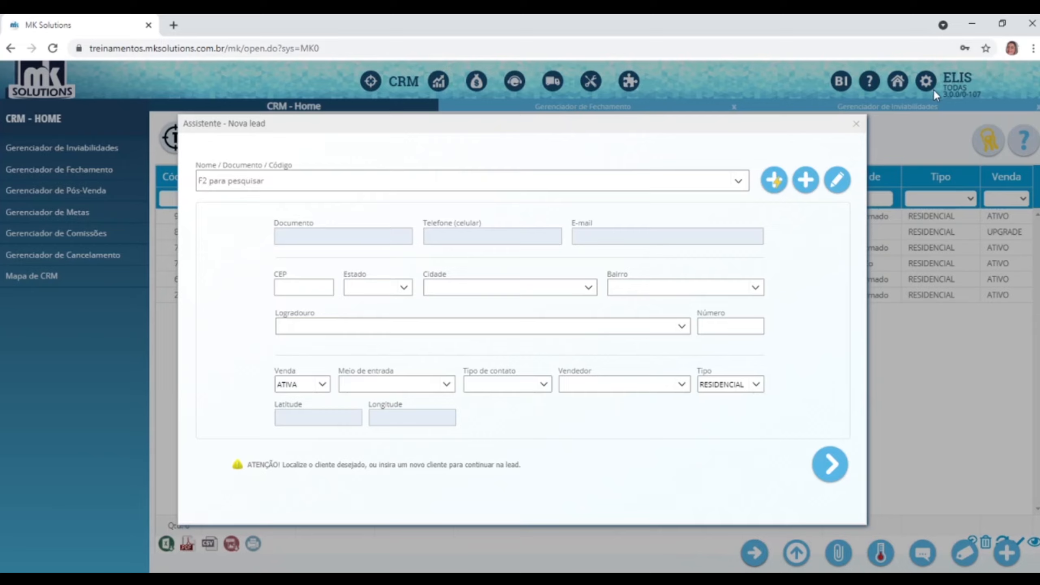
Close the express registration form, then find the new client with a % surname search and select them.
click(774, 180)
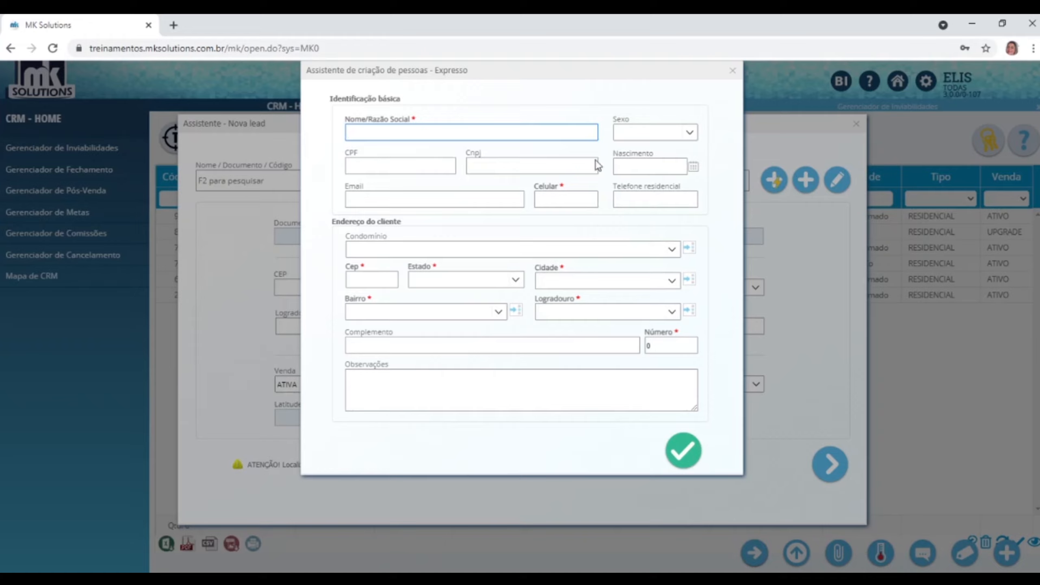
click(544, 97)
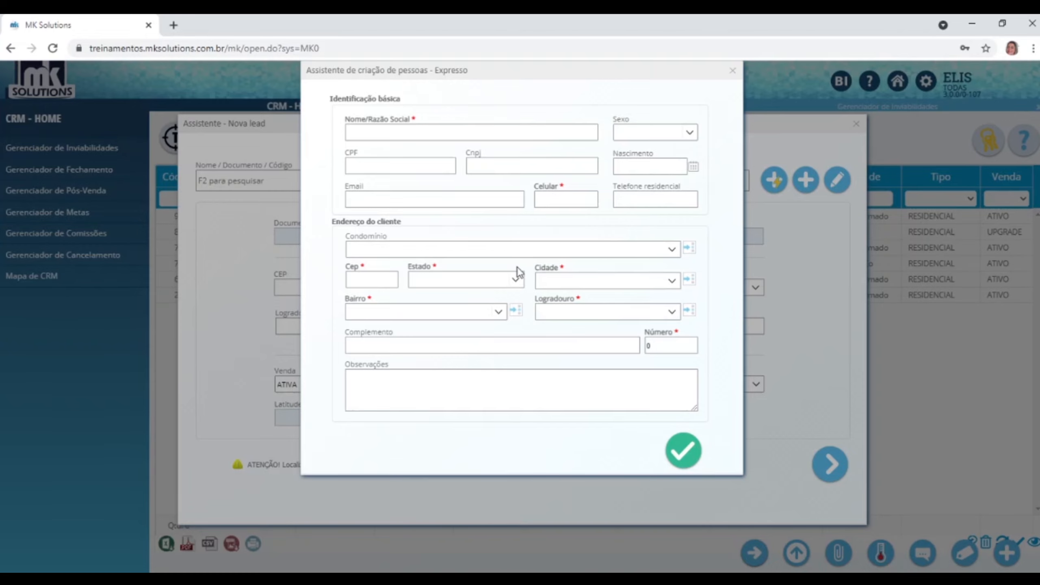
click(732, 70)
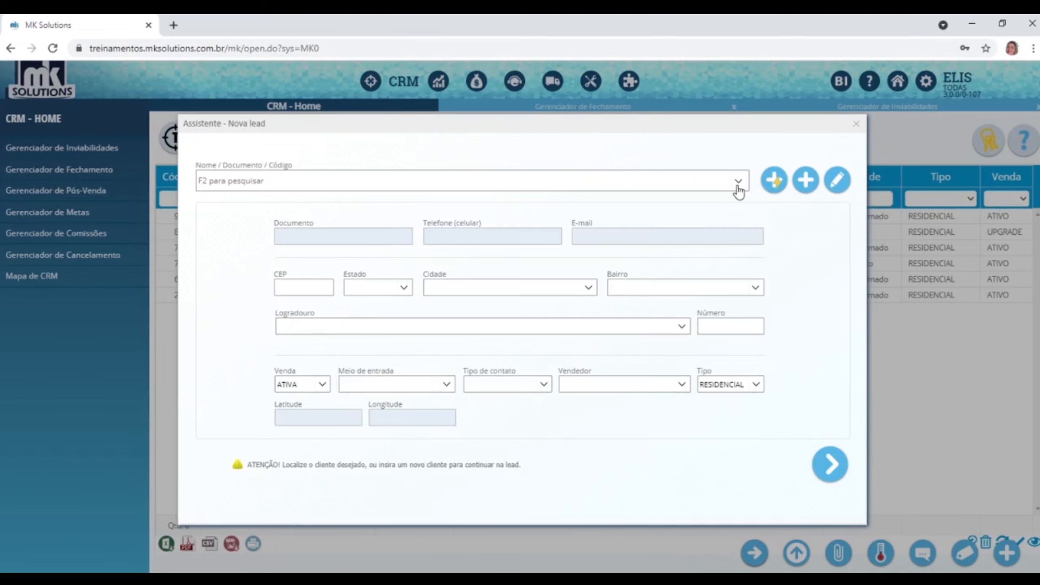
click(738, 183)
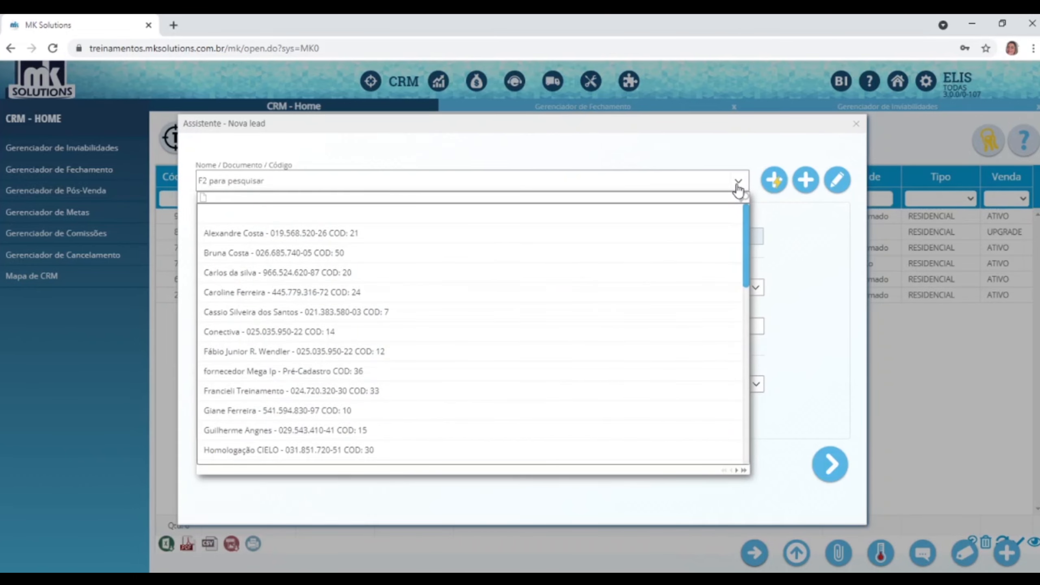
text(%costa)
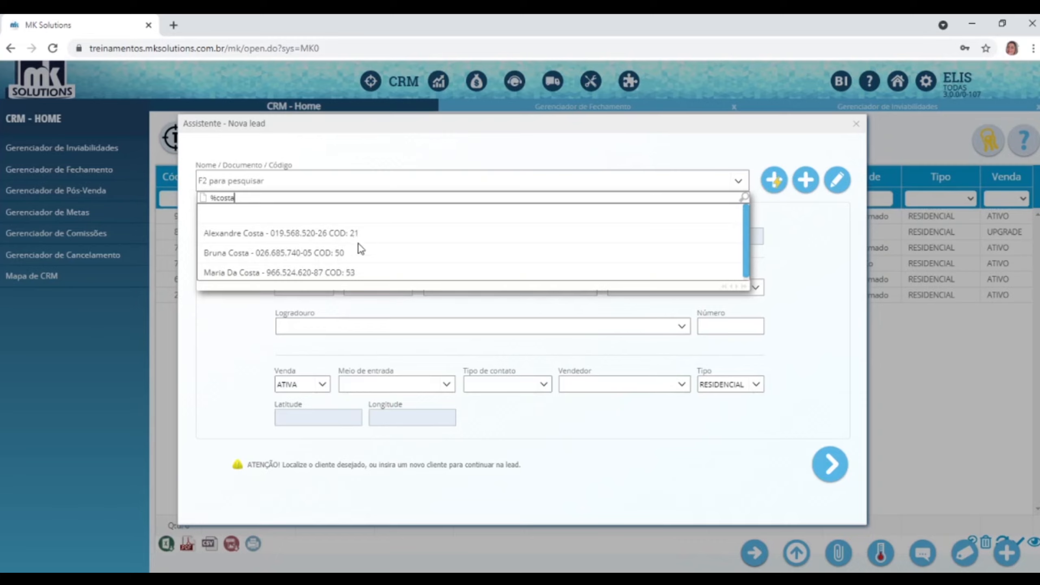
click(315, 276)
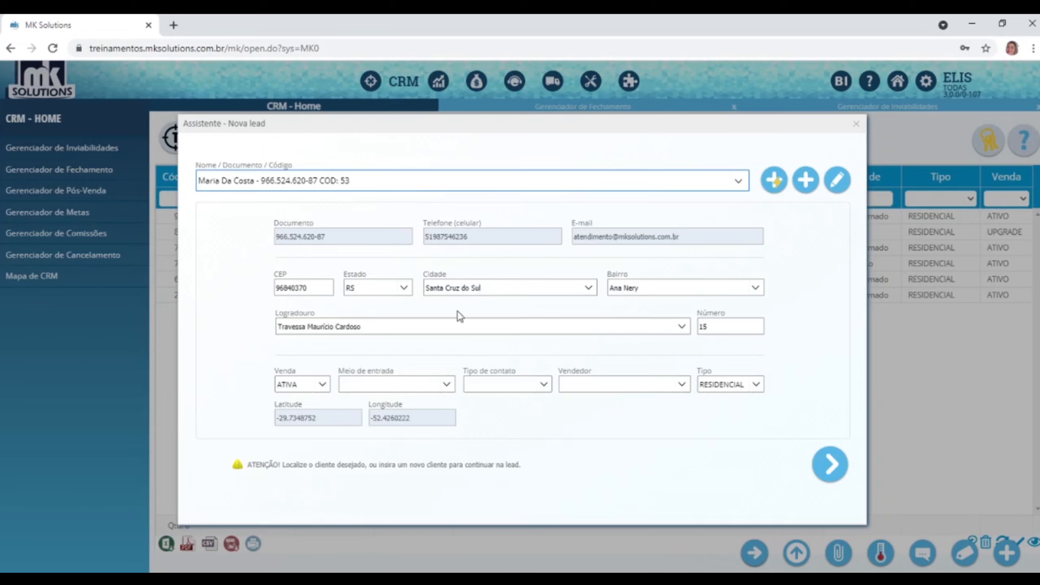
Keep sale type ATIVA, set entry channel to Eventos and contact type to Receptivo.
click(323, 385)
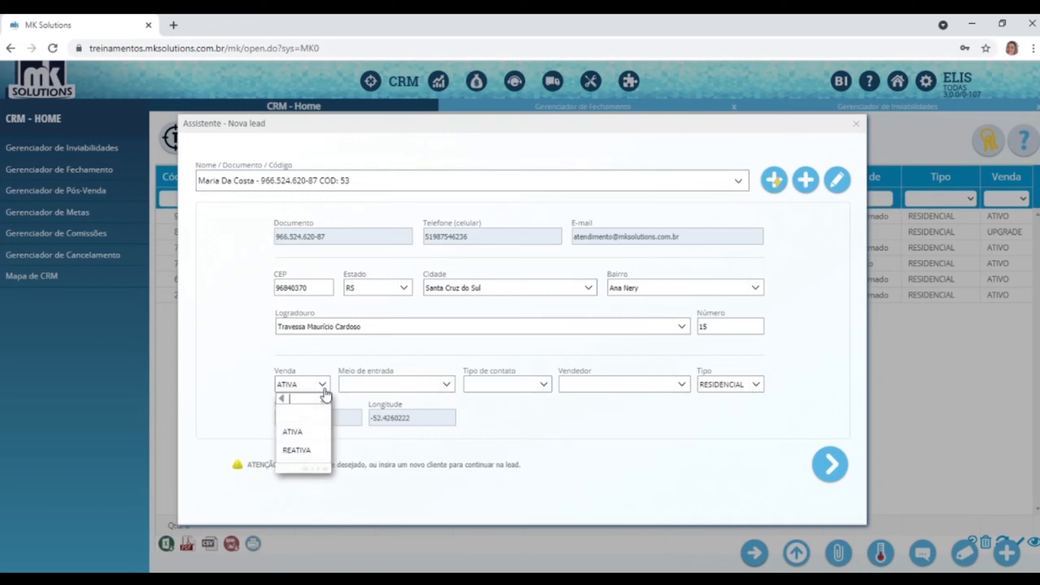
click(304, 432)
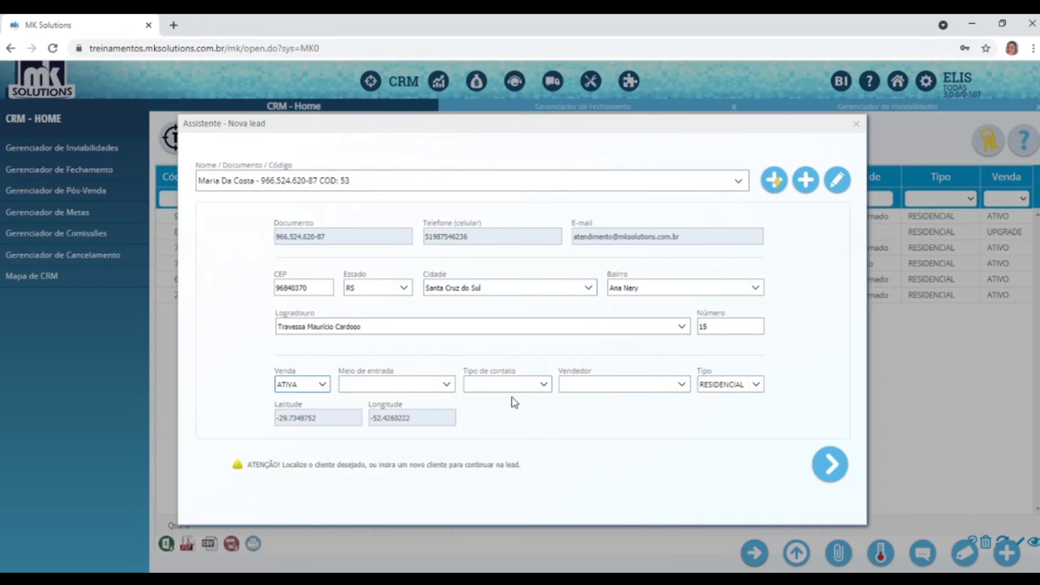
click(446, 386)
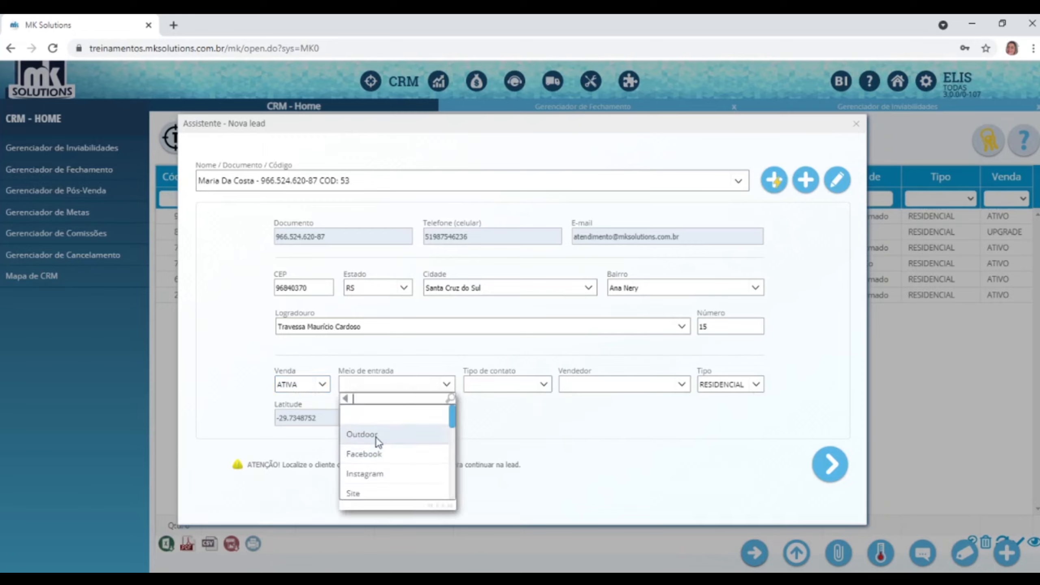
scroll(375, 438, down, 2)
scroll(376, 436, down, 2)
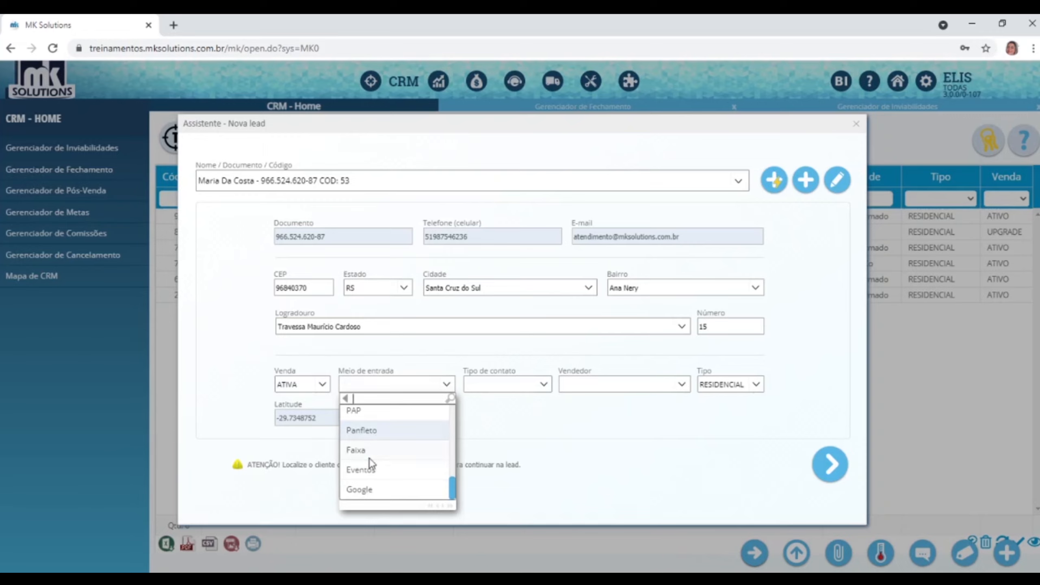
click(372, 469)
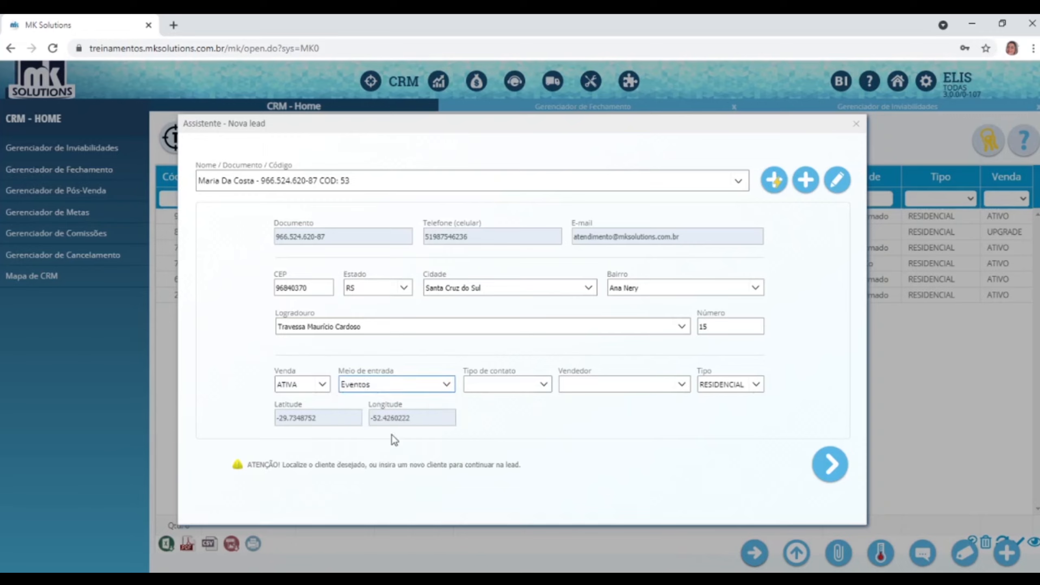
click(544, 385)
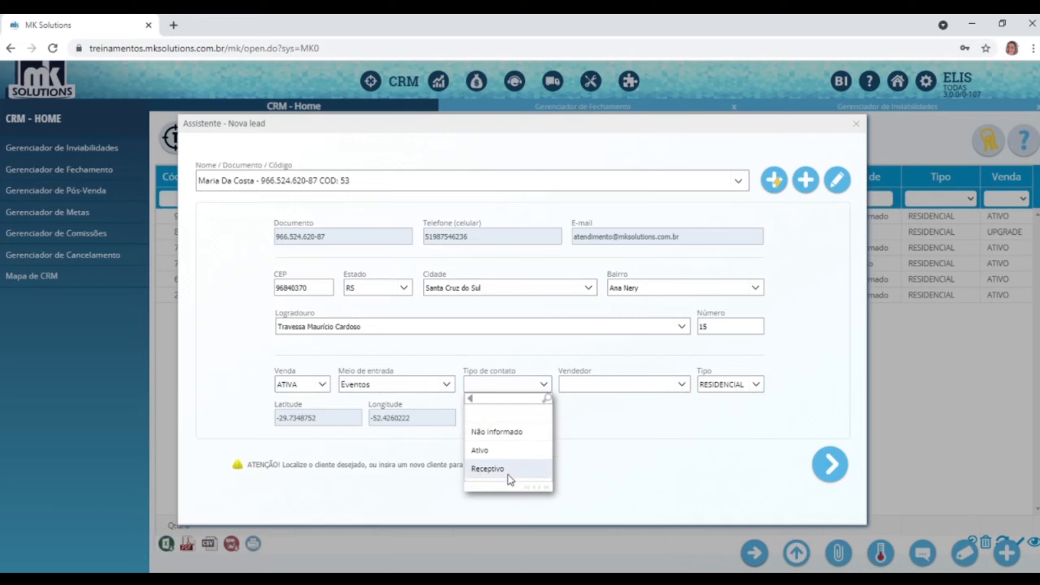
click(488, 469)
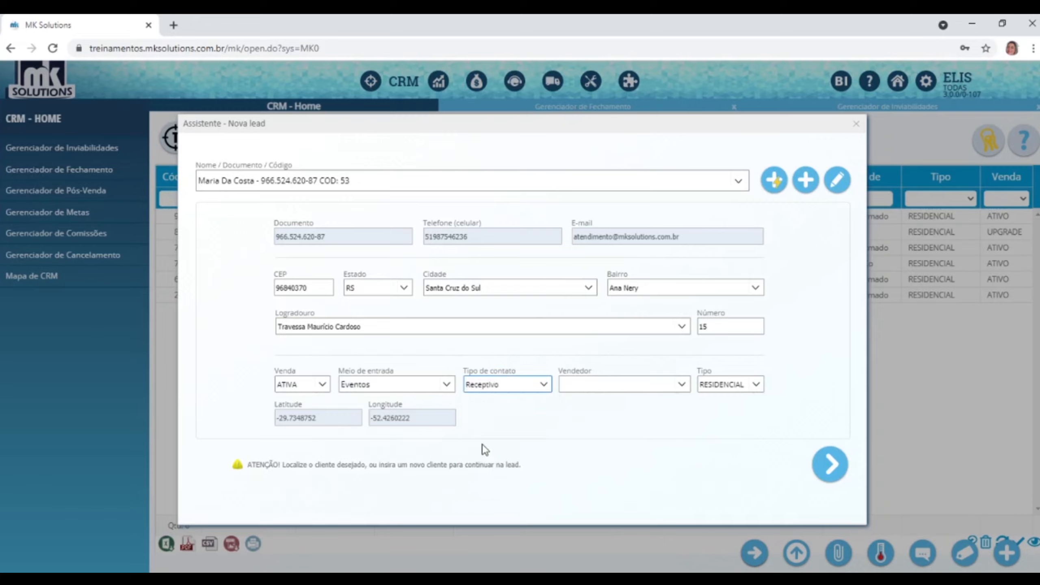
Assign a salesperson to the lead and keep the lead type RESIDENCIAL.
click(684, 384)
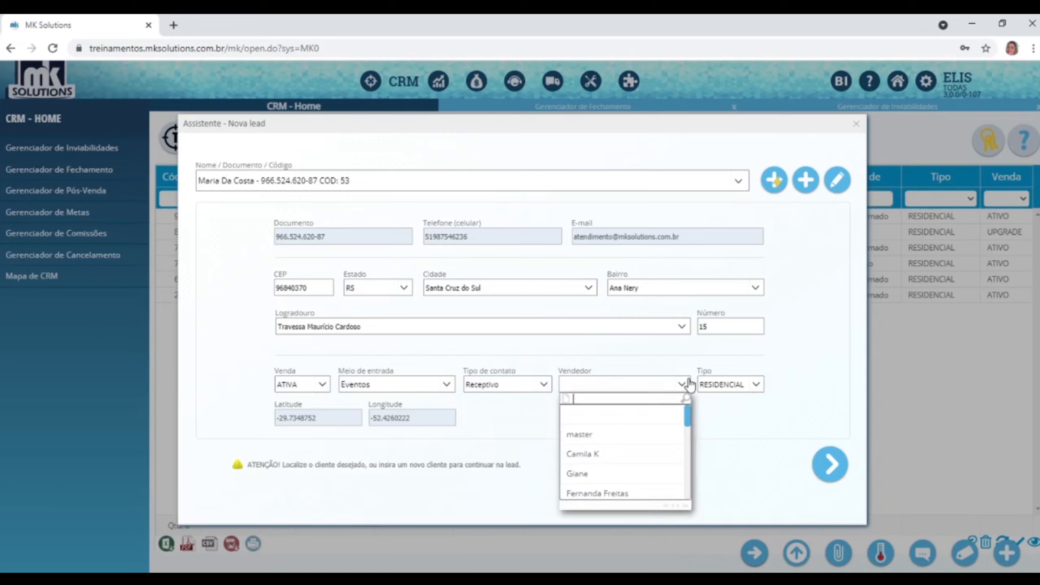
scroll(613, 455, down, 5)
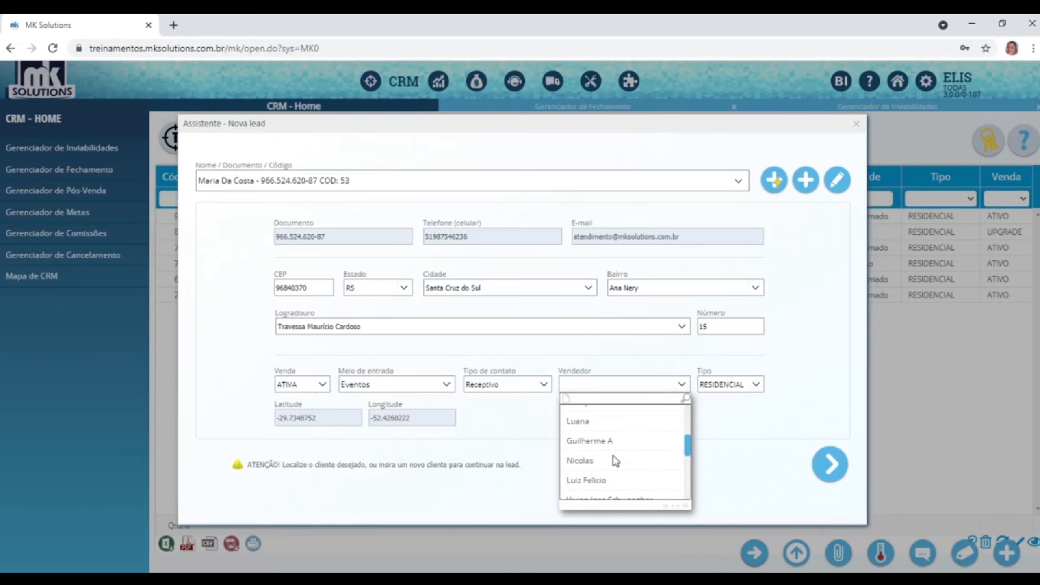
scroll(591, 499, down, 1)
click(586, 491)
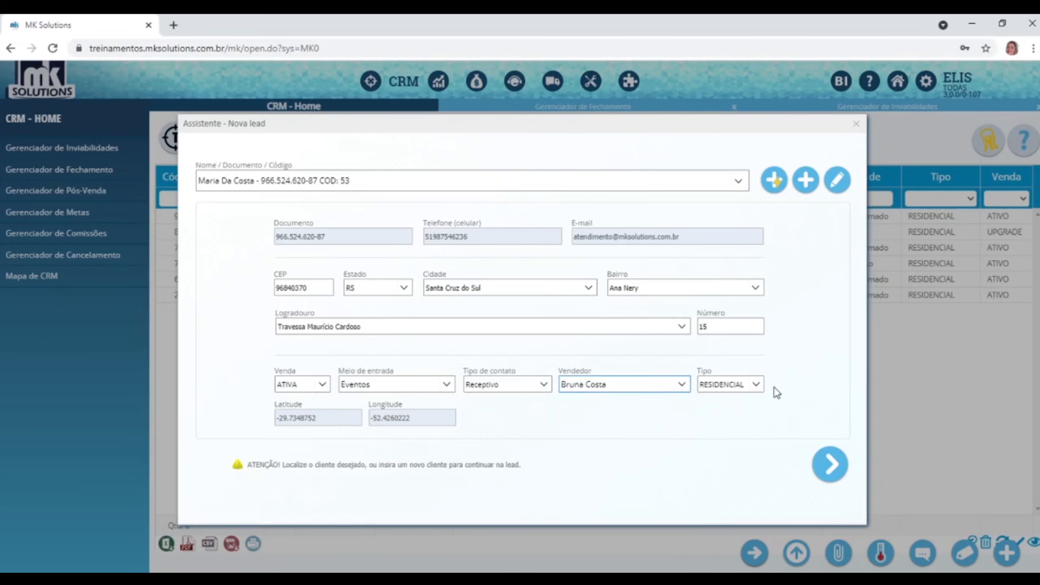
click(758, 387)
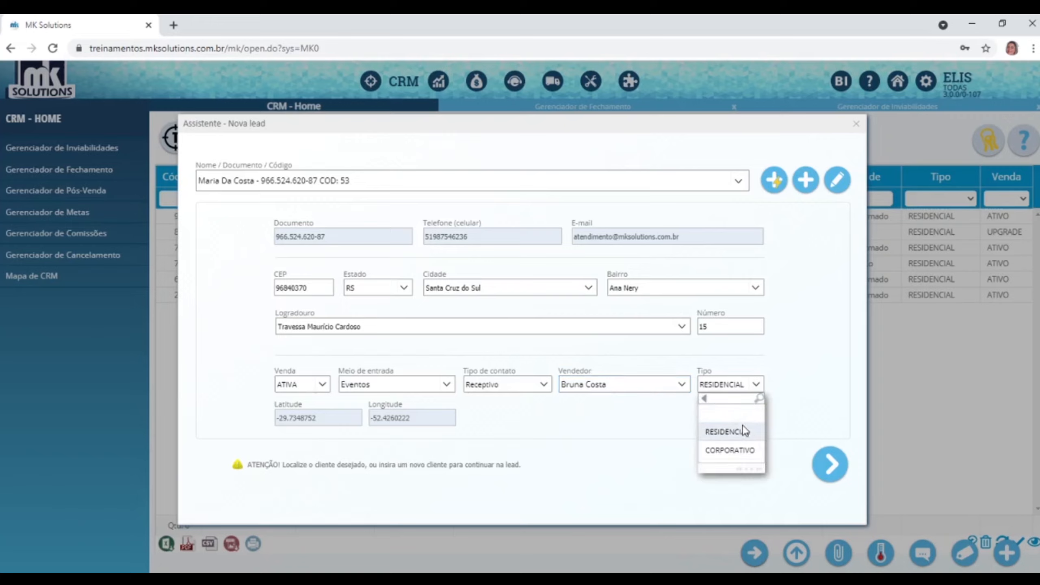
click(733, 432)
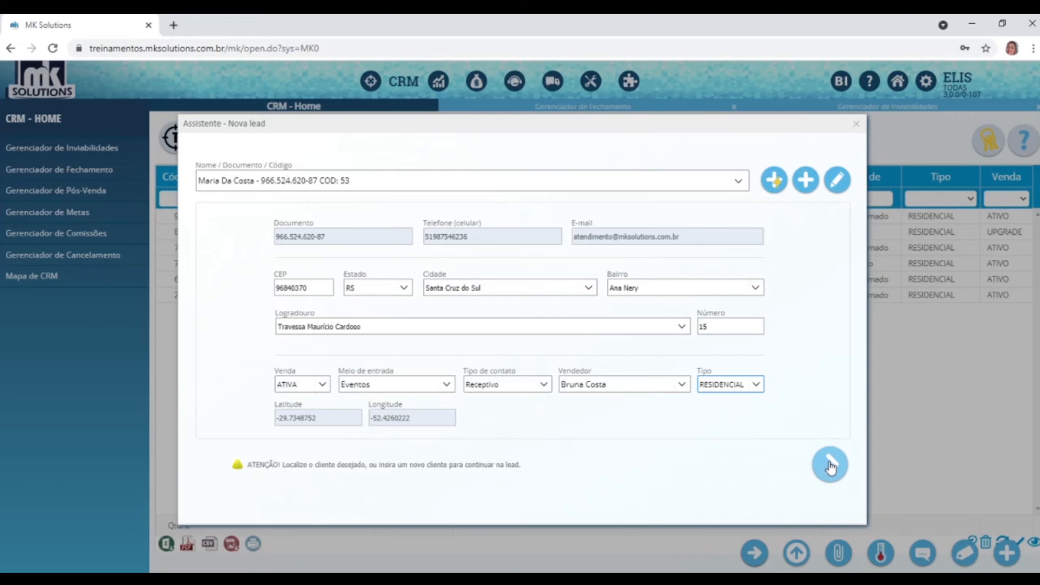
Create the lead, acknowledge the confirmation, close the wizard and reload the stage 1 list.
click(831, 466)
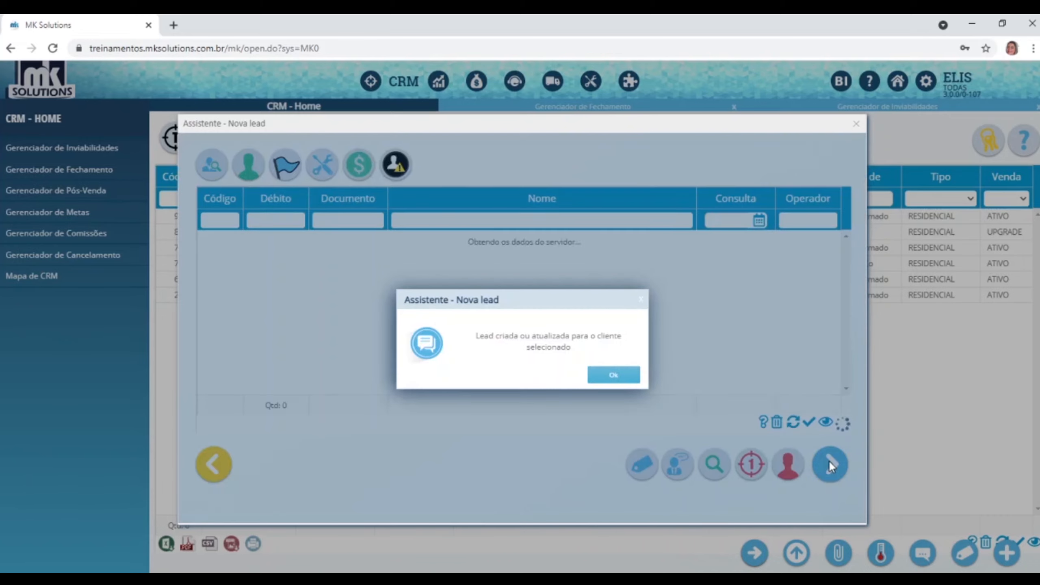
click(602, 379)
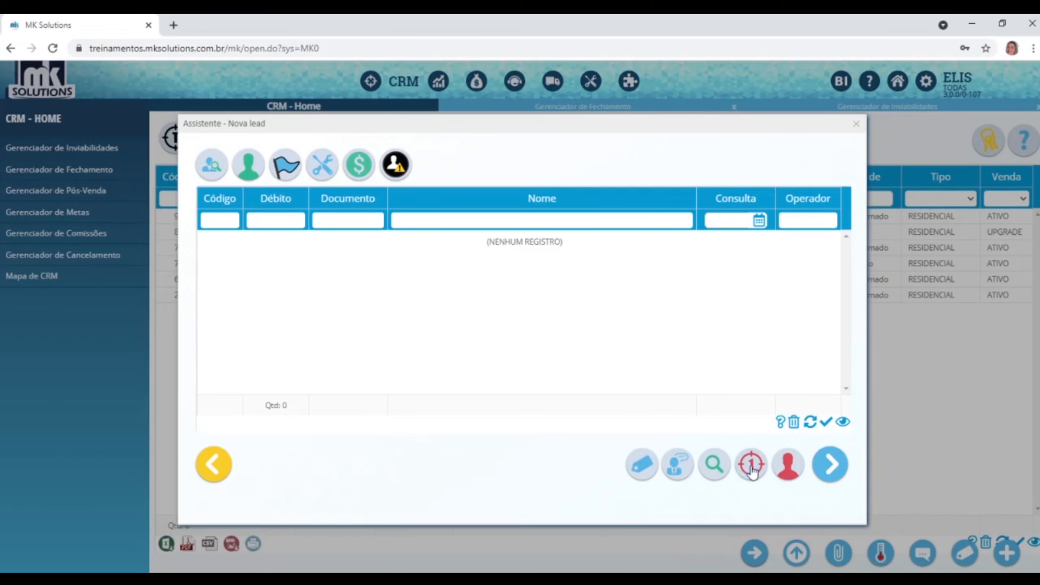
click(855, 123)
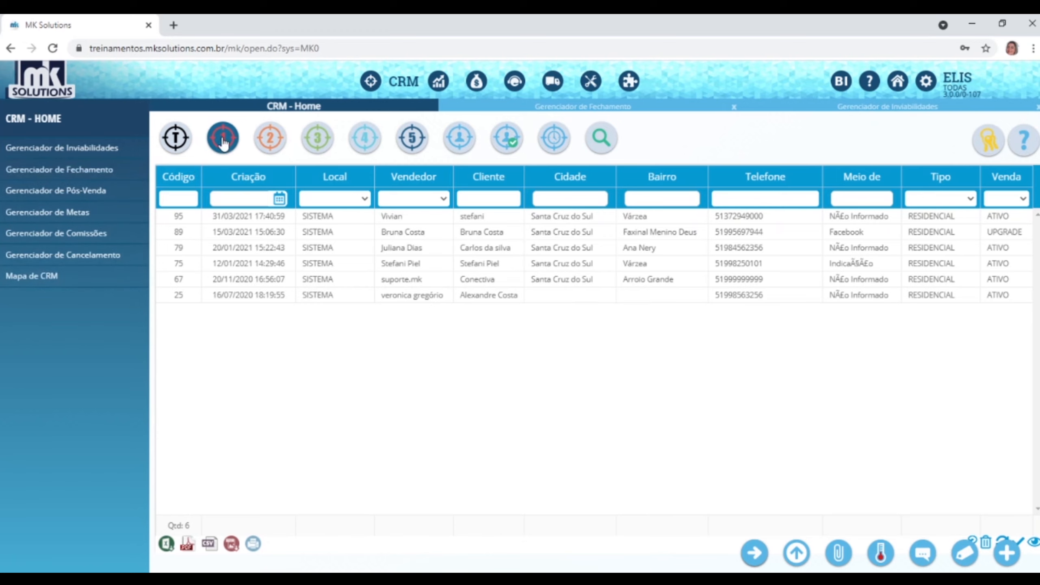
click(223, 139)
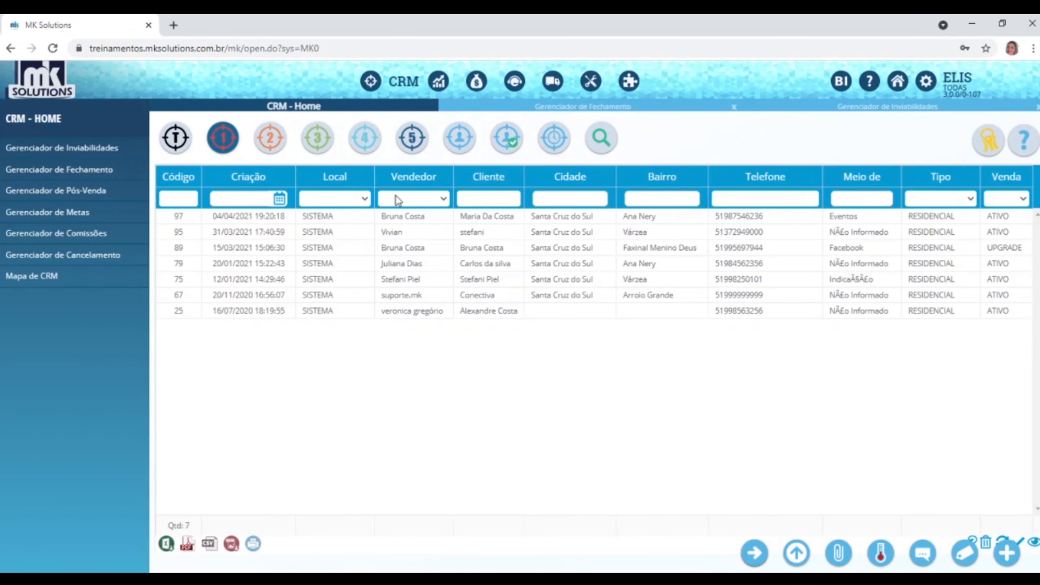
Select new lead 97, open its wizard, then close it to return to the CRM Home list.
click(395, 217)
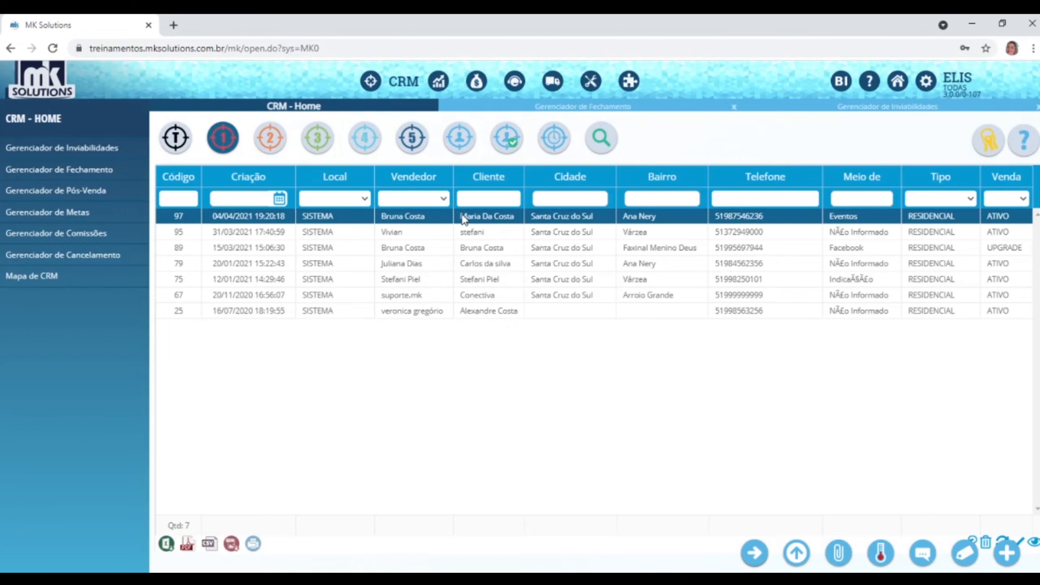
click(755, 554)
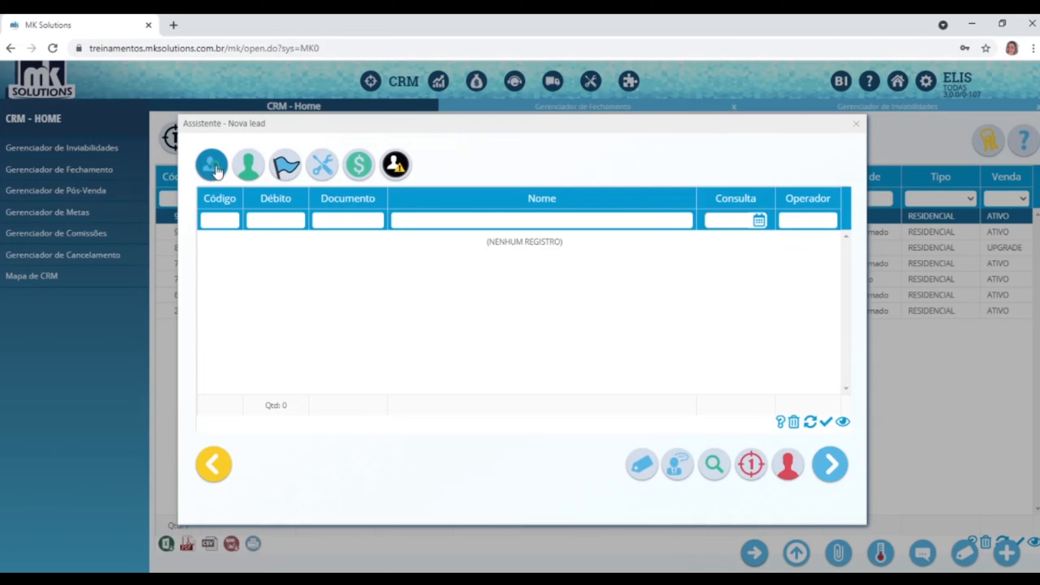
click(857, 124)
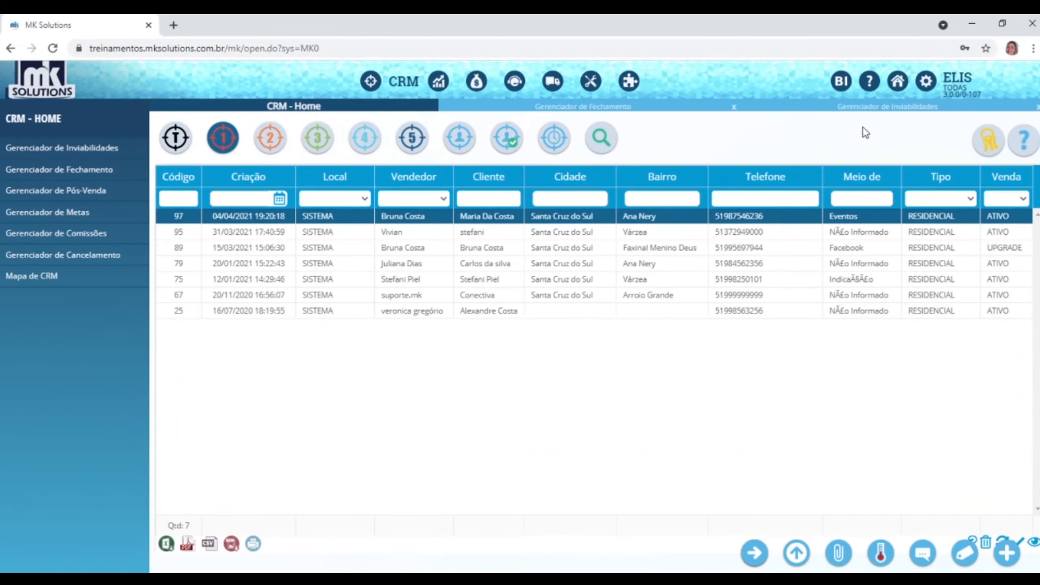
Search the help documentation for 'spc serasa' and open the '01 - CRM - Home' page.
click(872, 84)
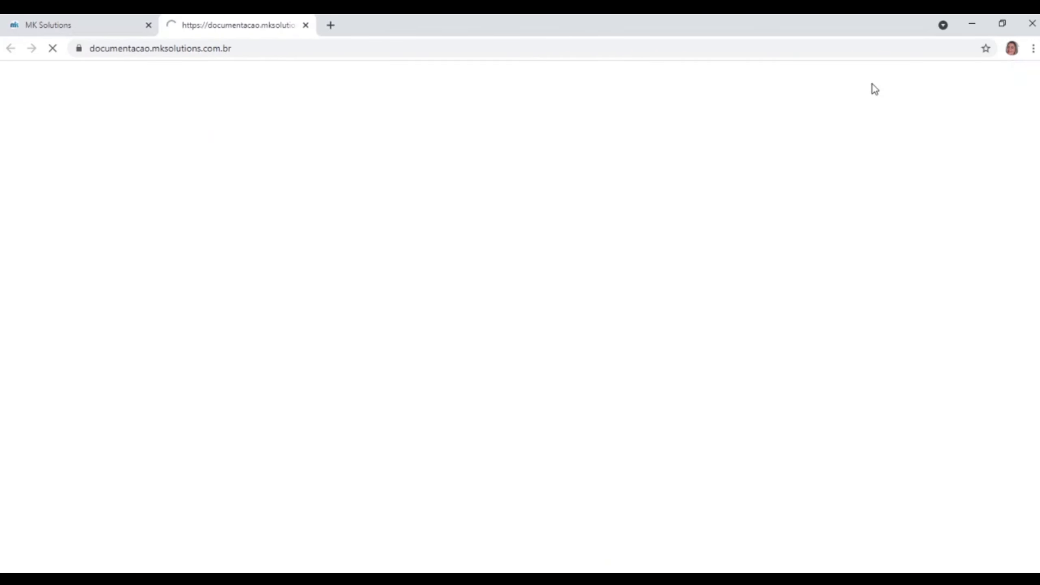
click(859, 74)
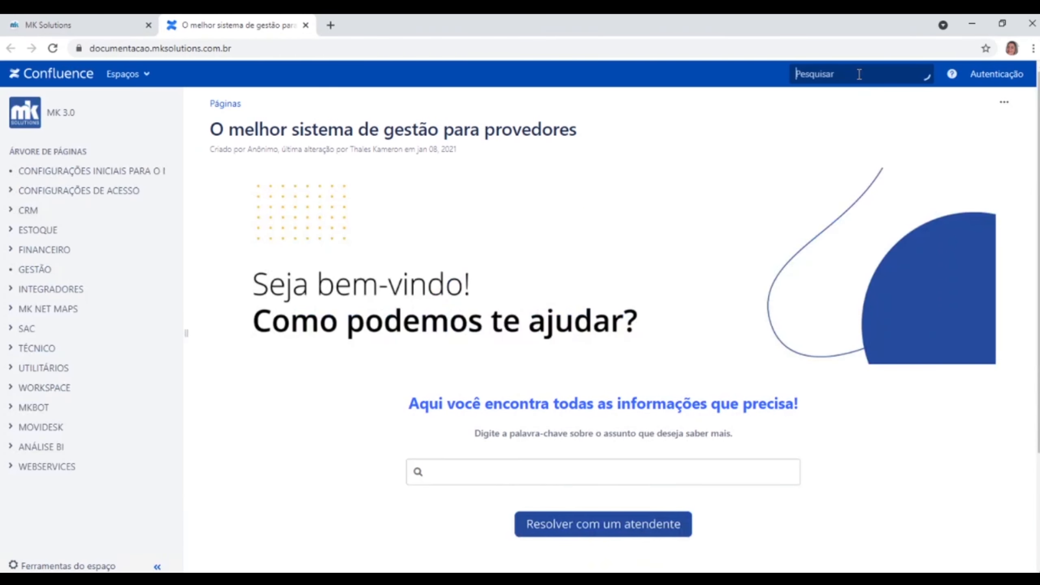
text(spc)
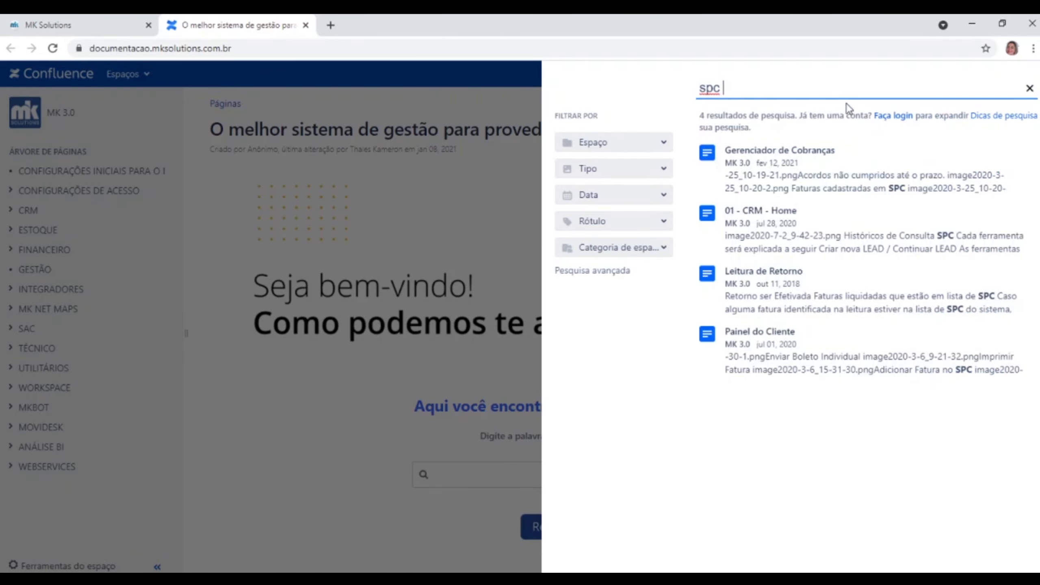
text( serasa)
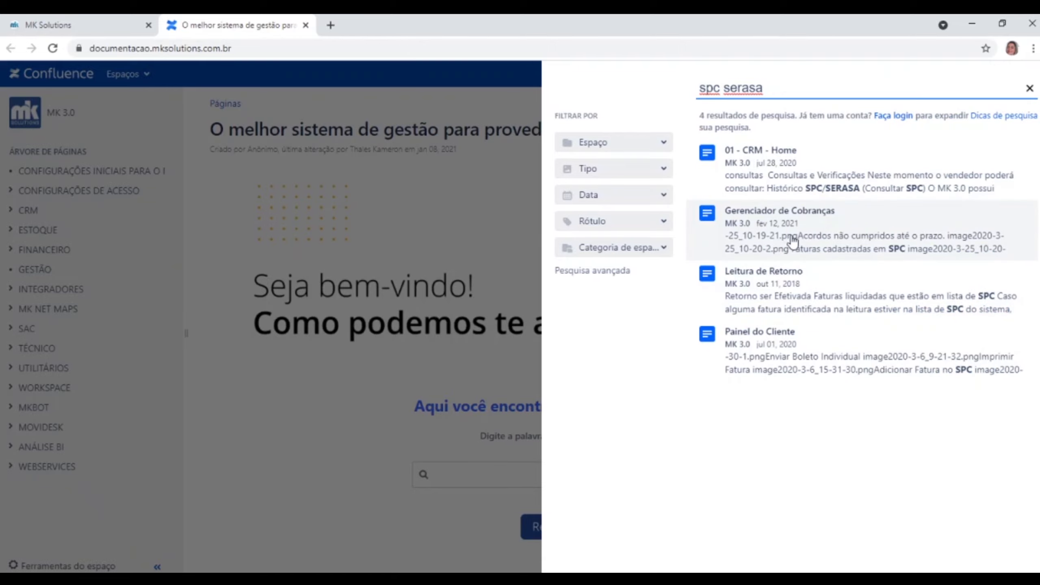
click(833, 188)
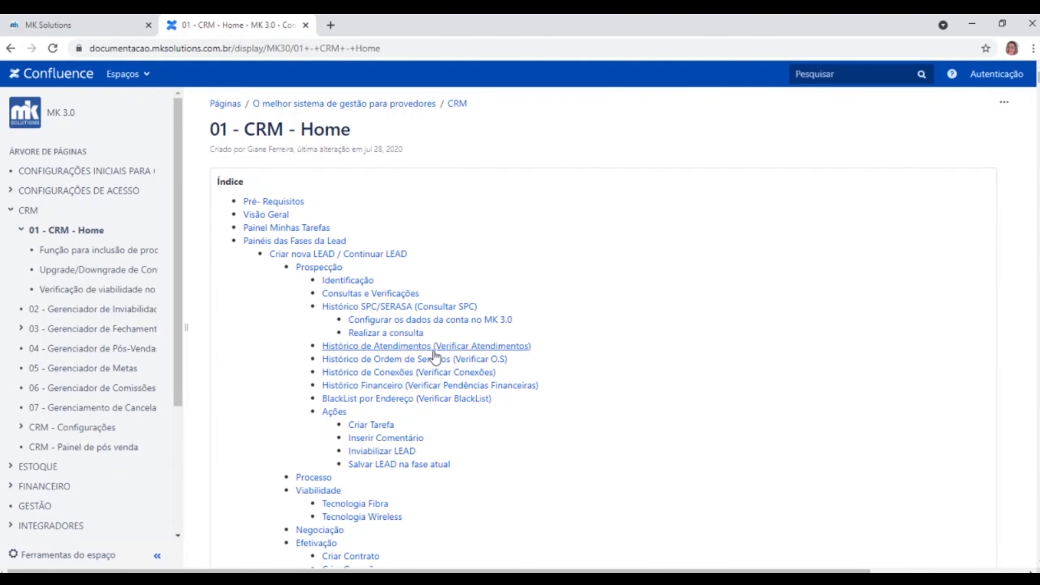
Jump to the Histórico SPC/SERASA (Consultar SPC) section and look at its test-documents link.
click(434, 308)
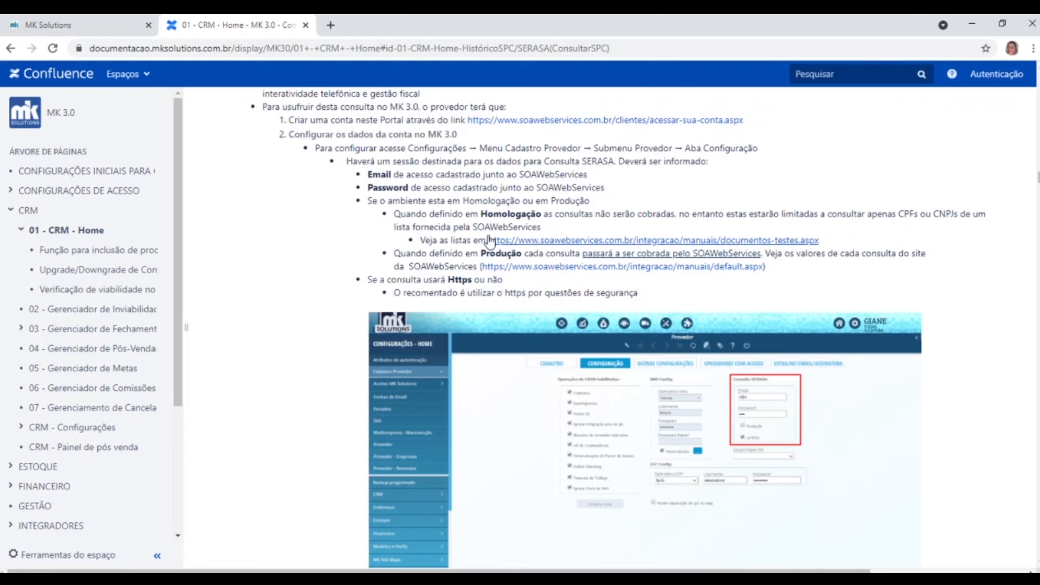
drag(486, 240, 829, 241)
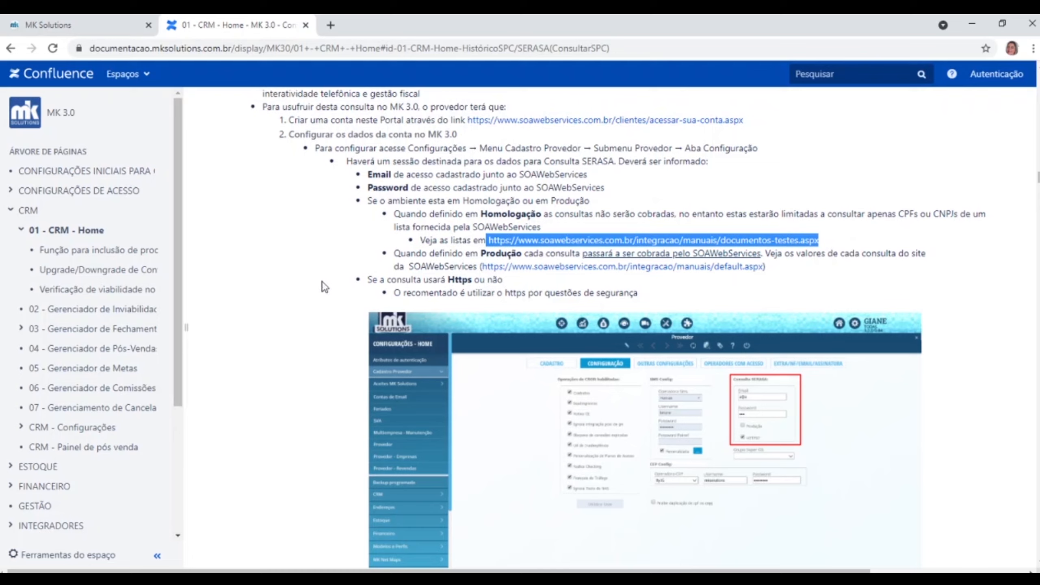
click(310, 252)
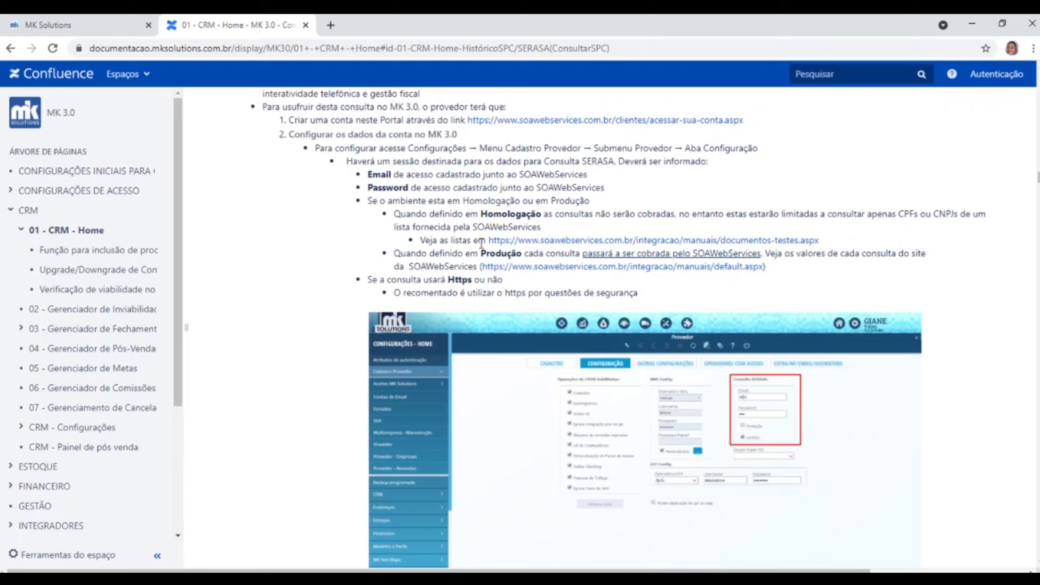
Read through the SERASA account setup notes, check the SOAWebServices price-list link, then close the documentation.
scroll(512, 264, down, 4)
middle_click(511, 261)
scroll(511, 261, down, 1)
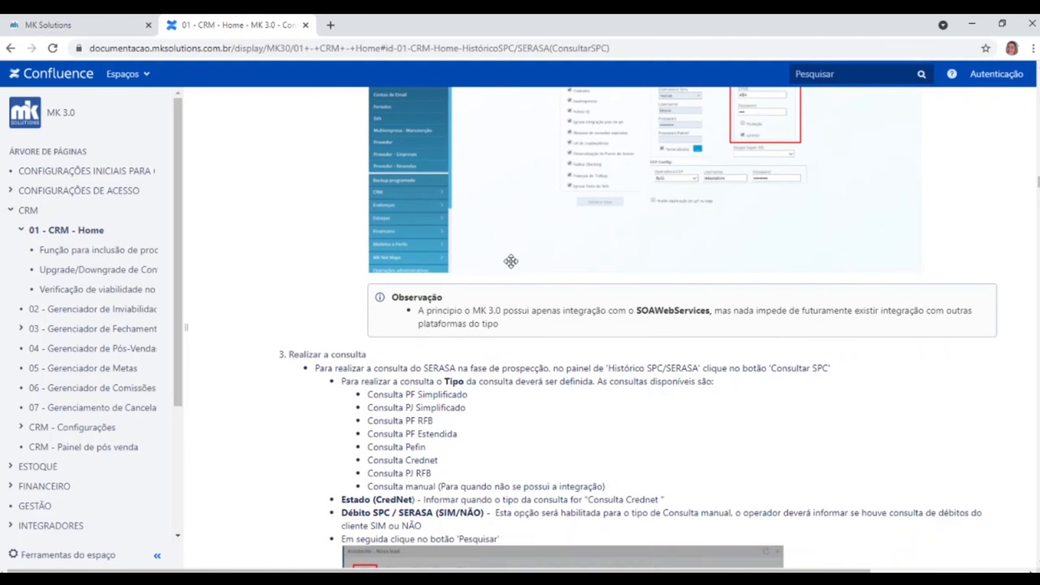
scroll(512, 261, down, 8)
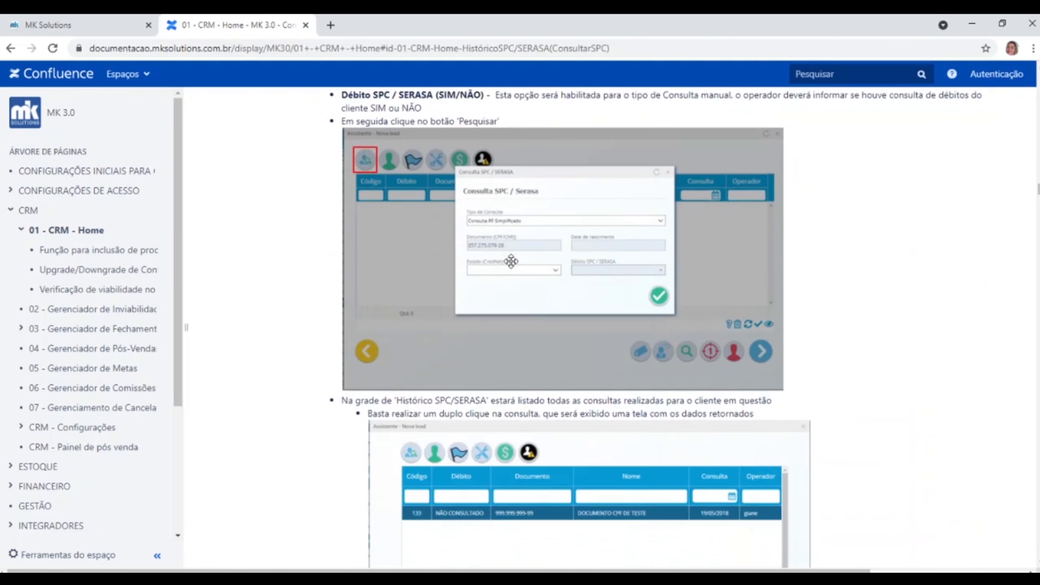
scroll(511, 261, down, 10)
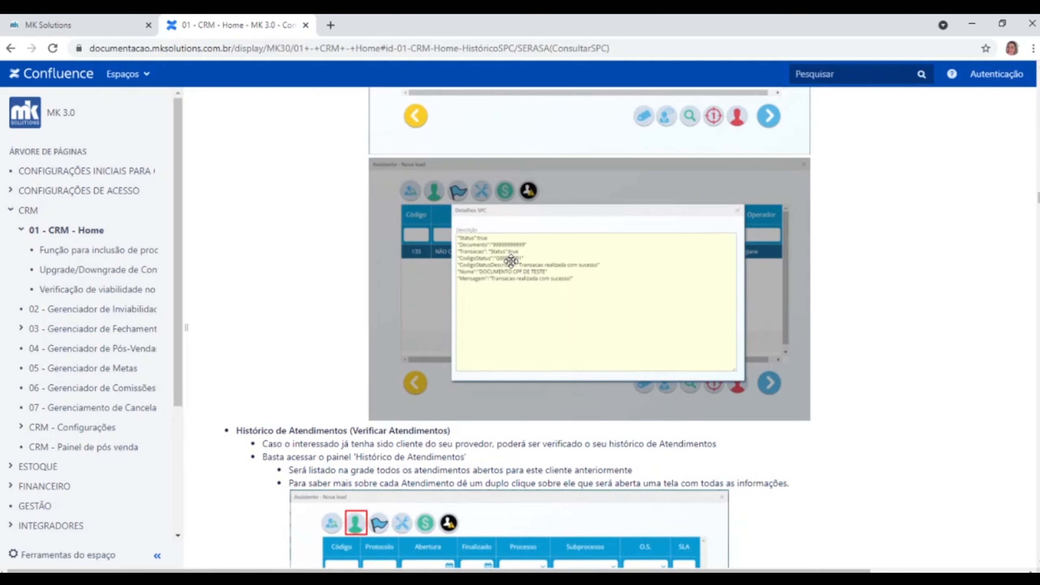
scroll(511, 261, down, 15)
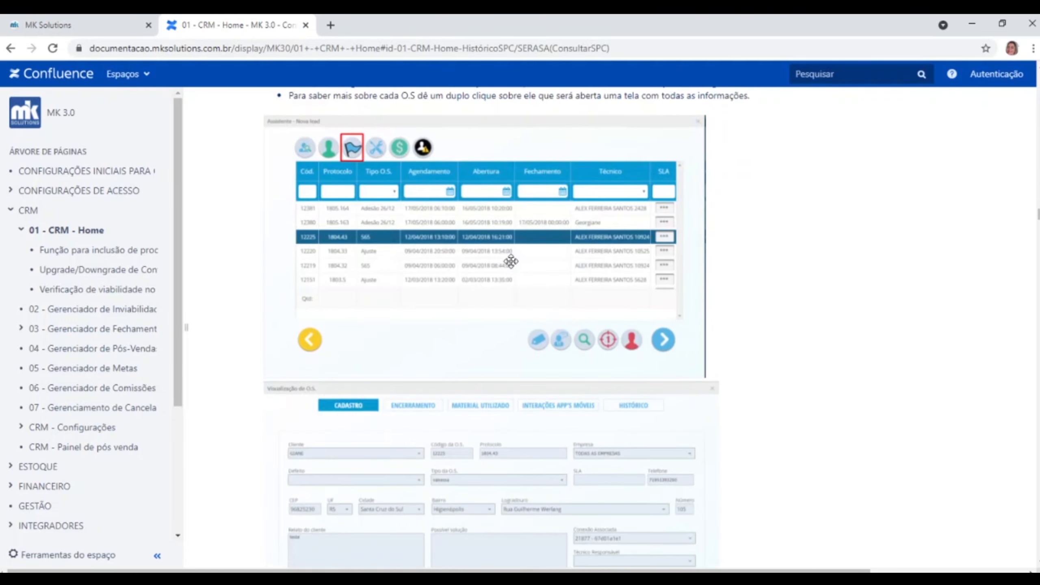
scroll(511, 261, up, 20)
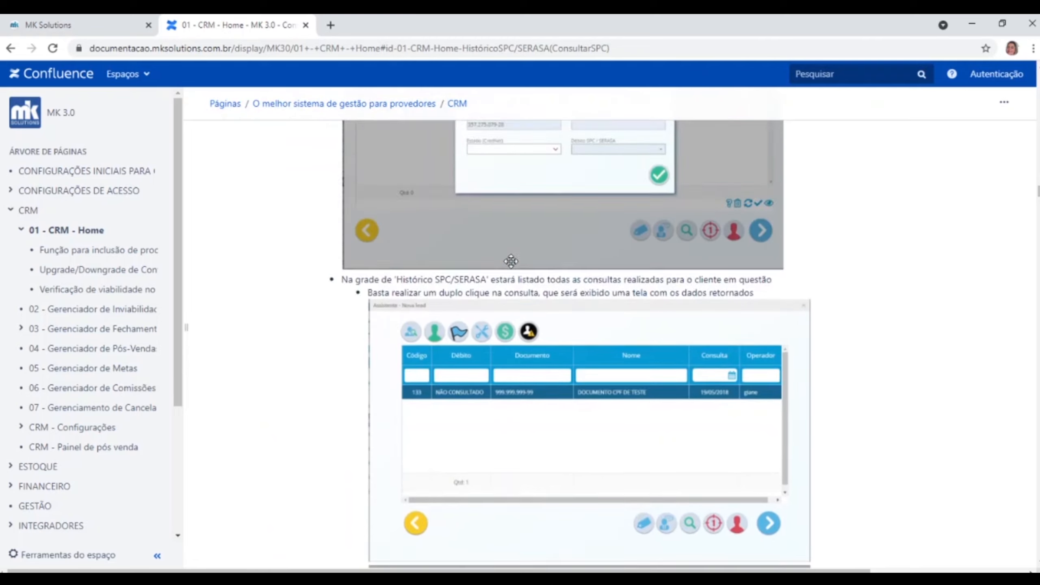
scroll(512, 261, up, 10)
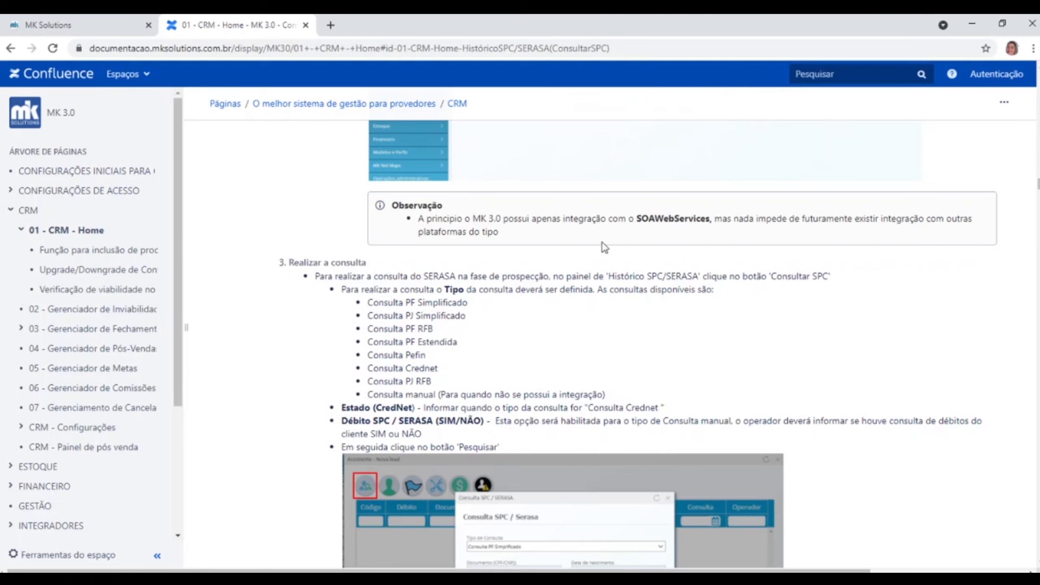
scroll(606, 292, up, 10)
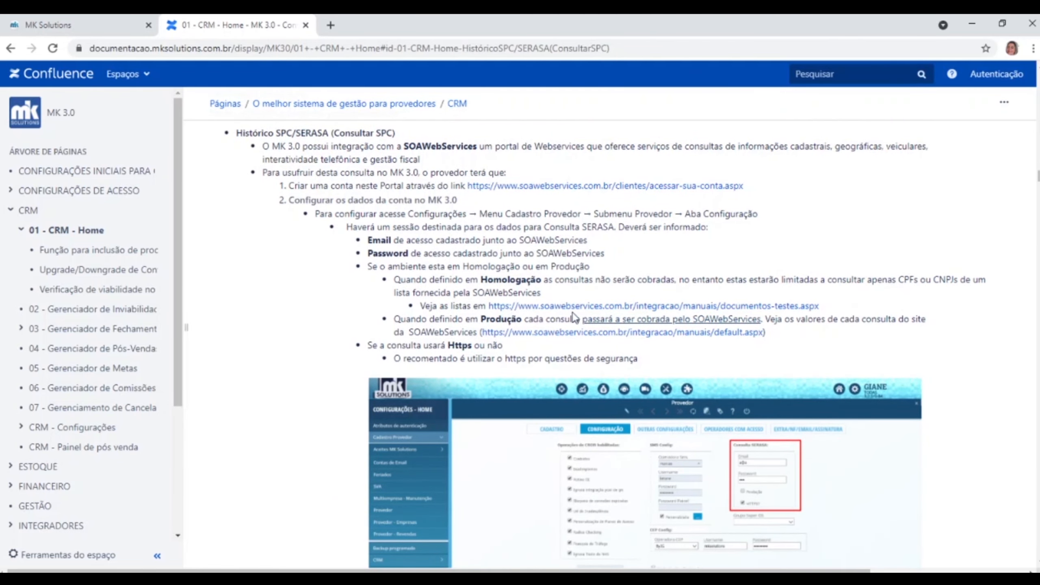
drag(479, 333, 772, 337)
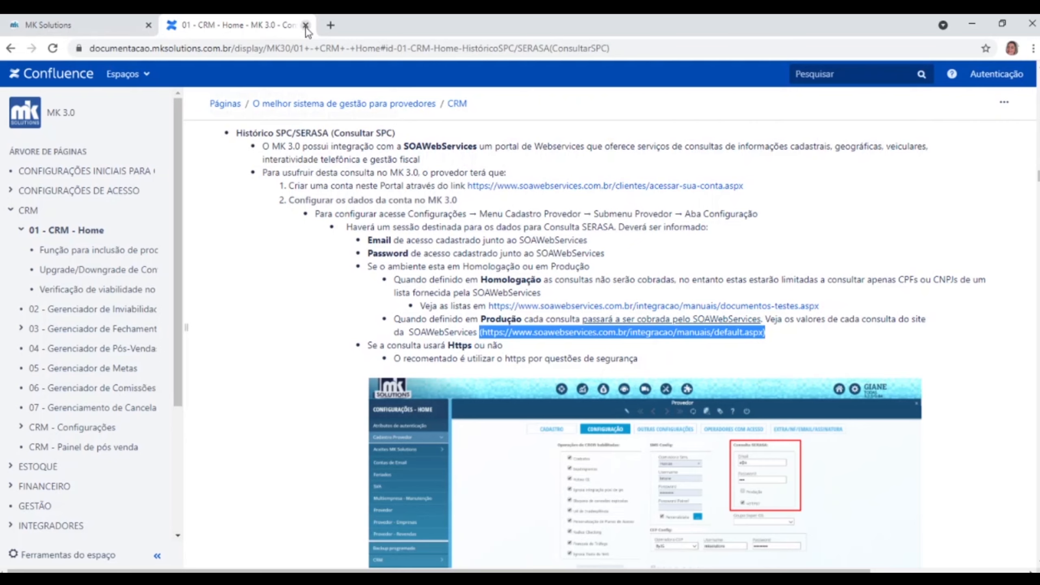
click(15, 26)
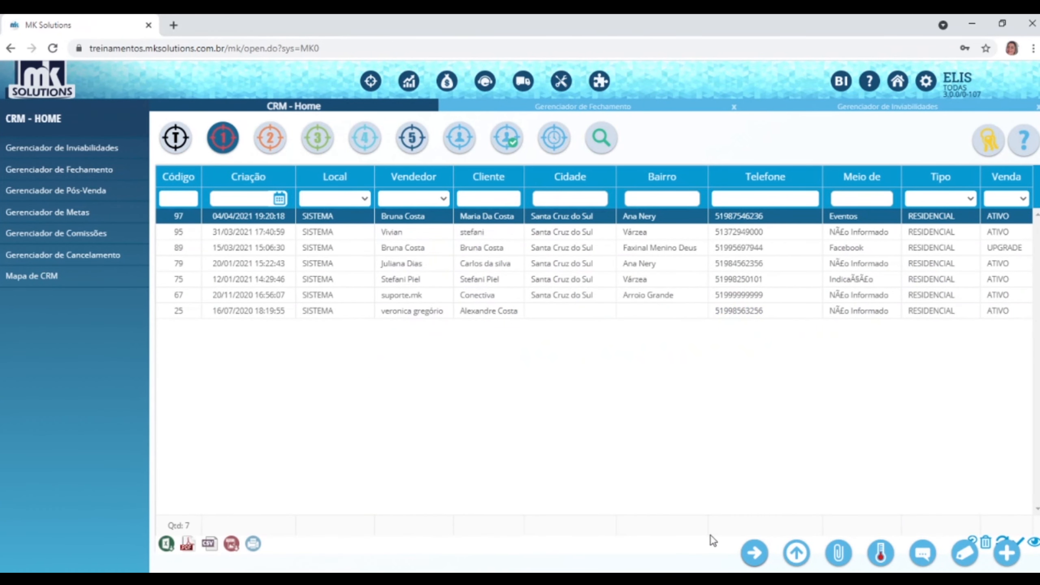
Reopen the lead wizard, run a Consulta PF Simplificado SPC/SERASA lookup, and dismiss the access-data error.
click(748, 559)
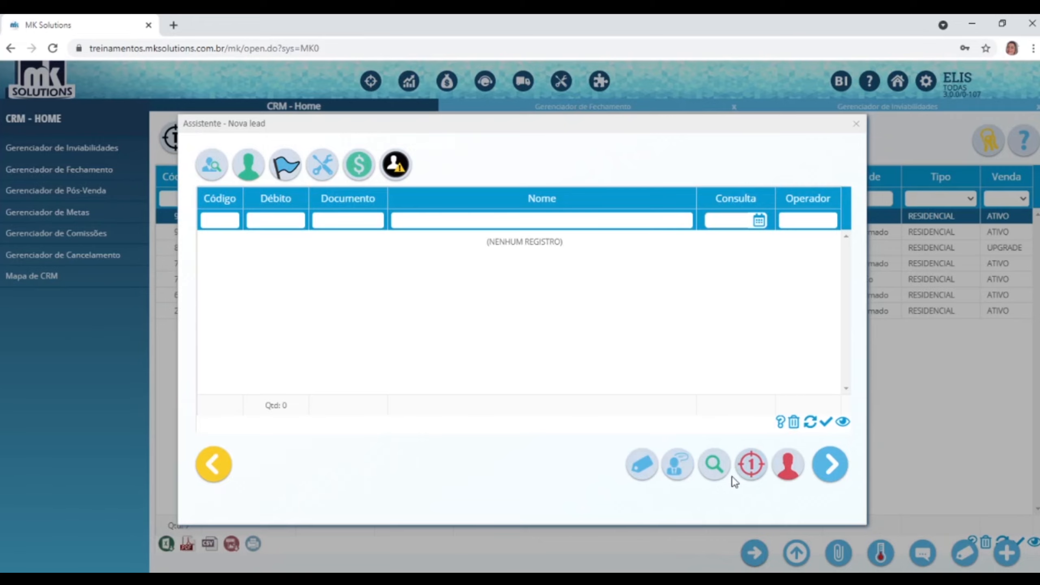
click(715, 467)
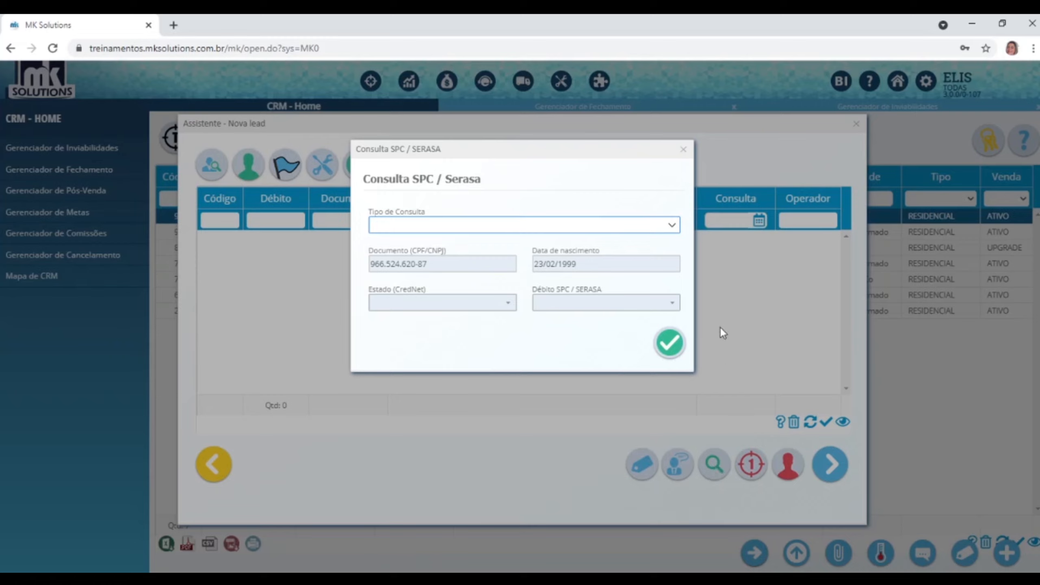
click(673, 226)
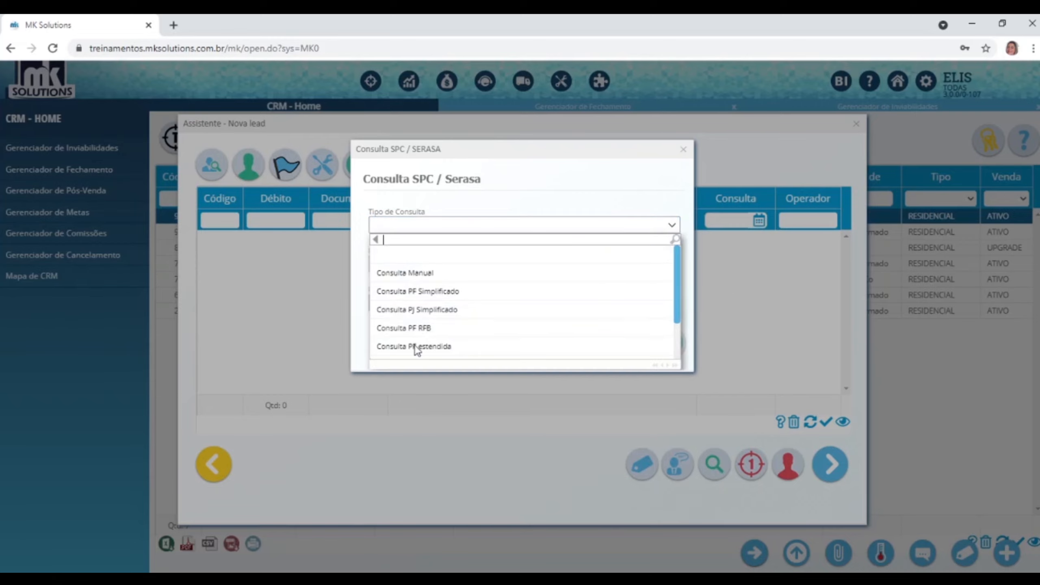
click(421, 292)
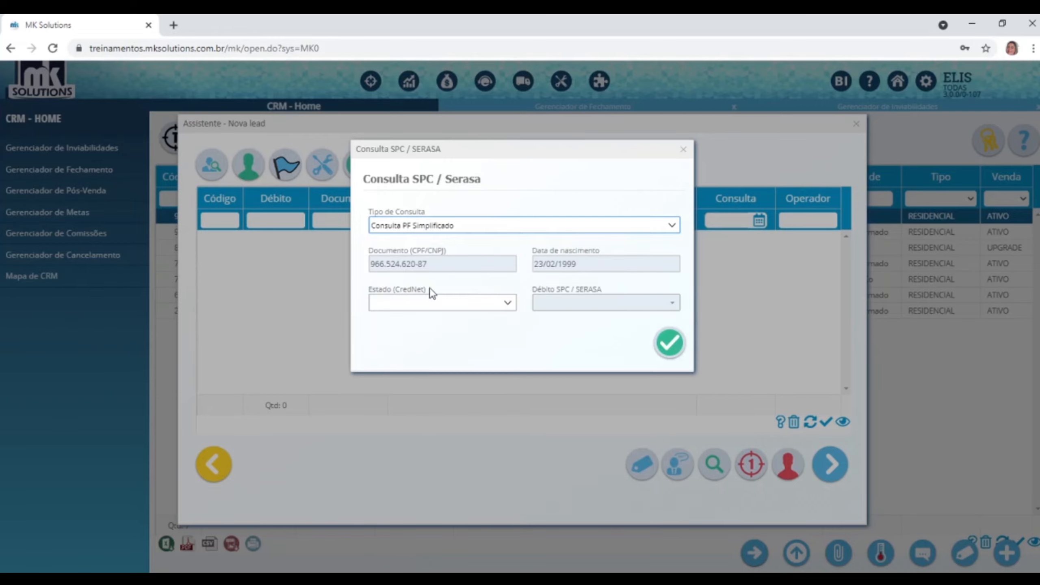
click(670, 344)
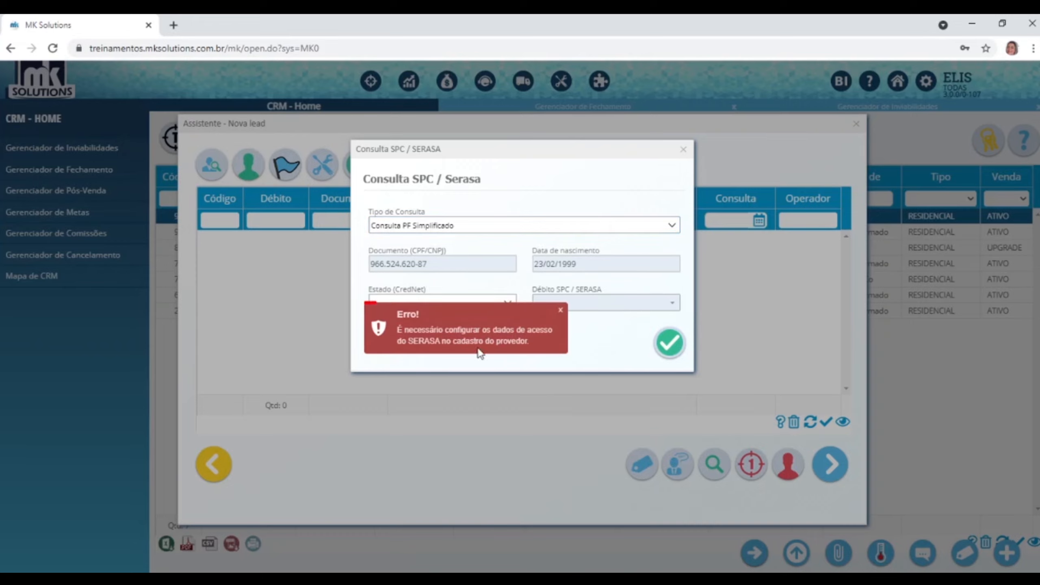
click(682, 160)
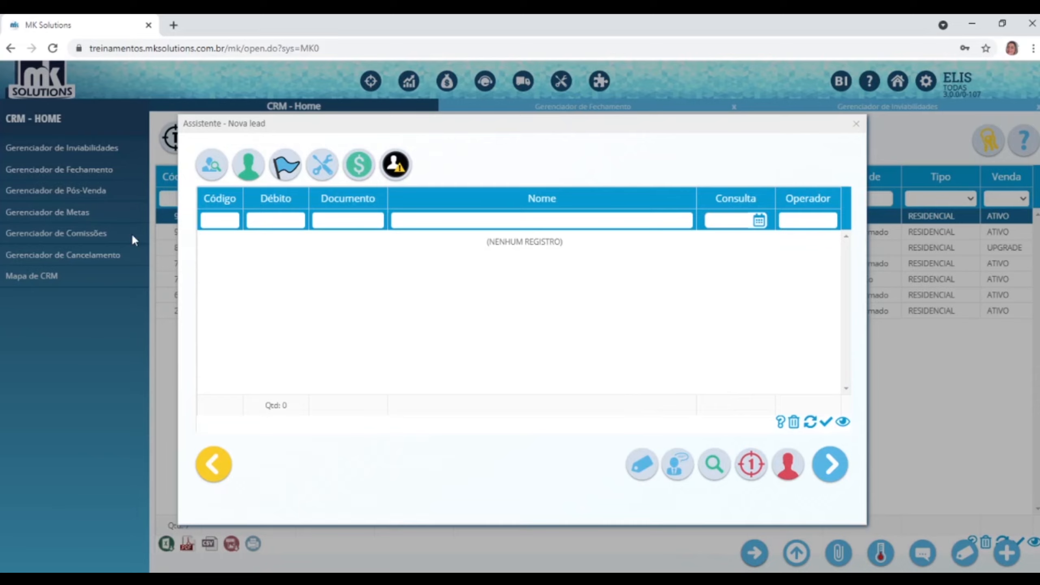
View the lead's attendance, service order, connection and financial histories, then the address blacklist.
click(252, 166)
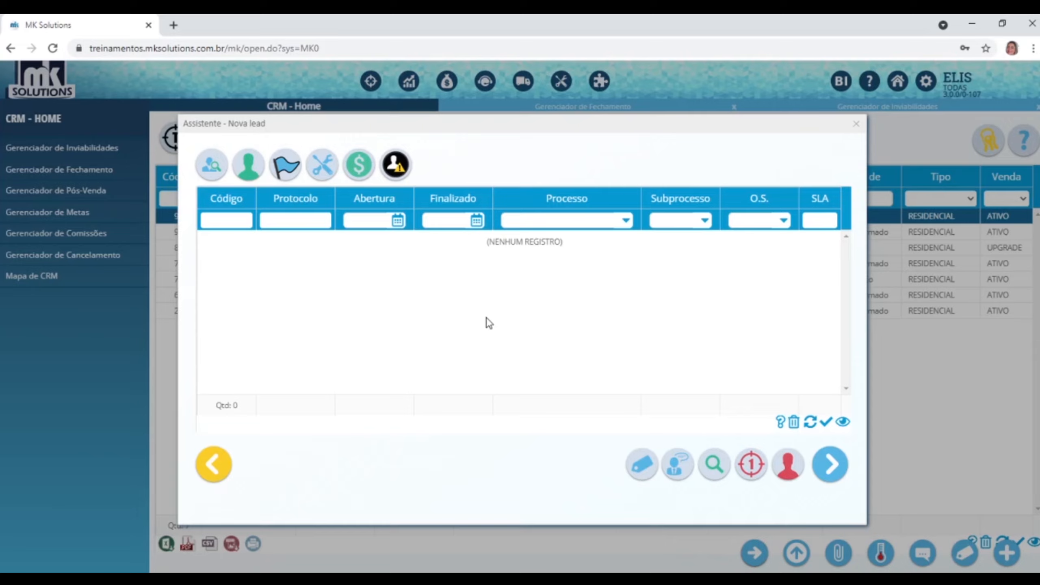
click(290, 176)
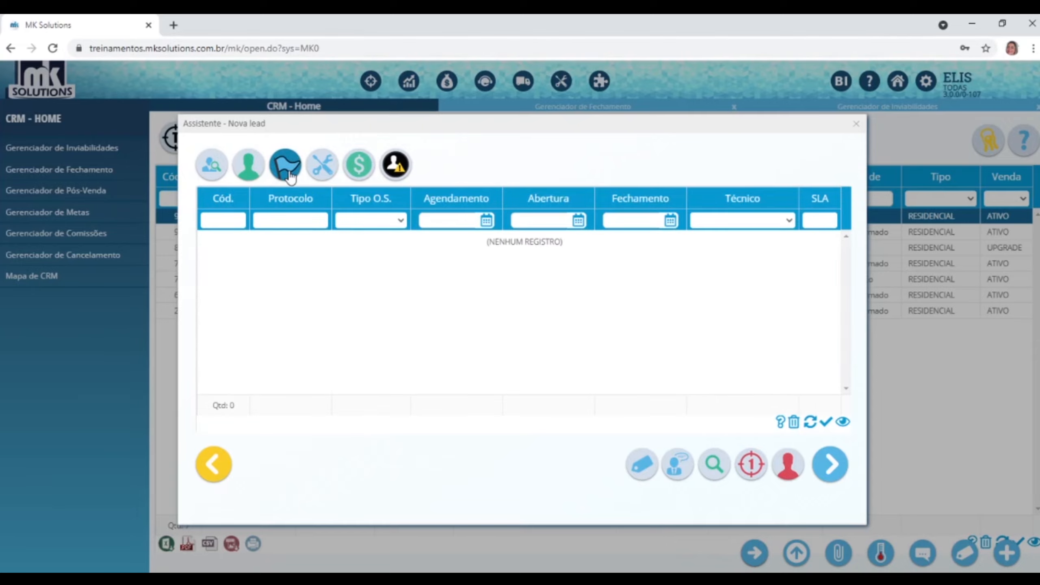
click(325, 171)
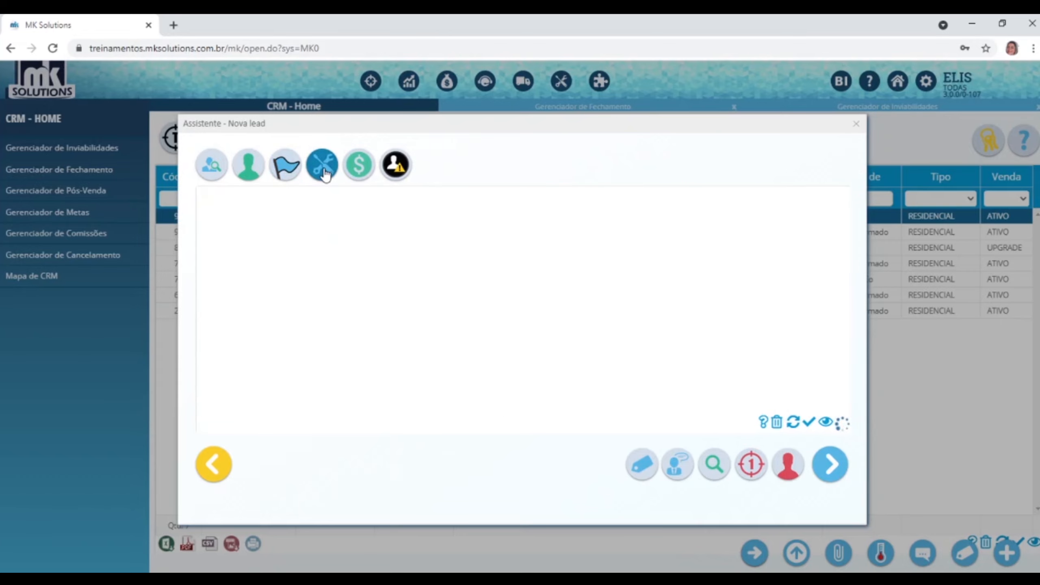
click(349, 174)
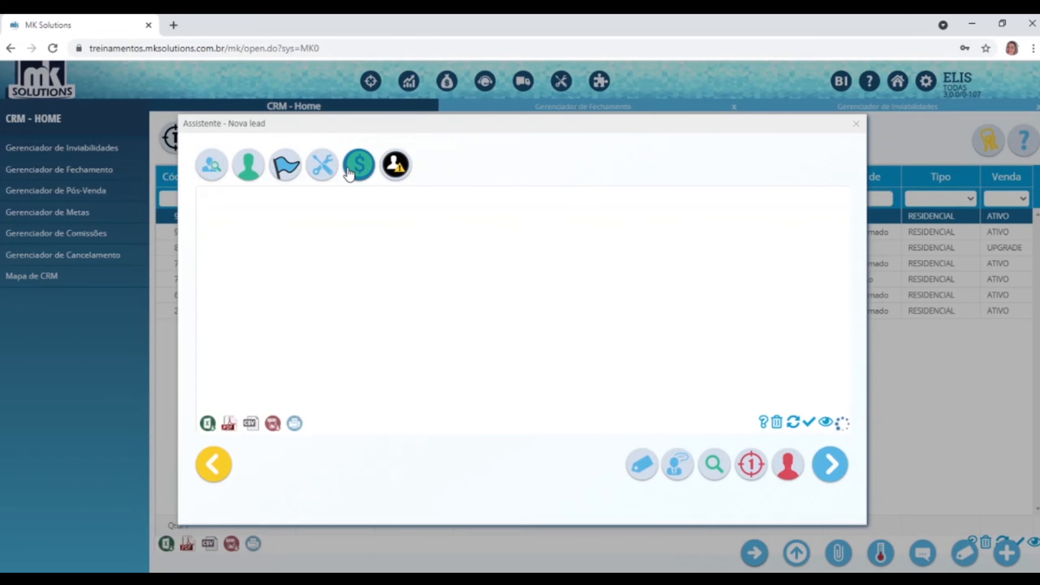
click(396, 167)
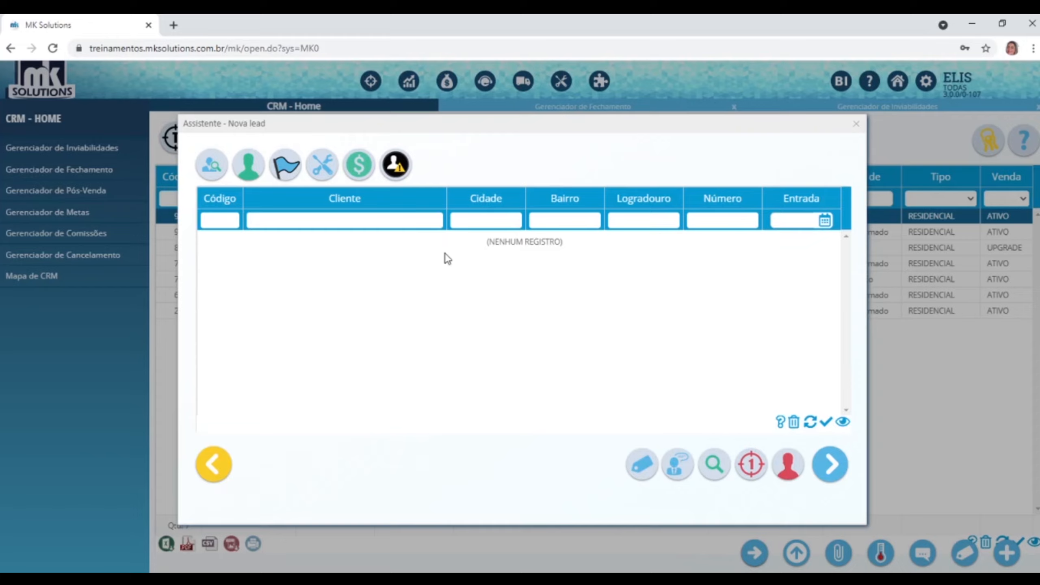
click(789, 466)
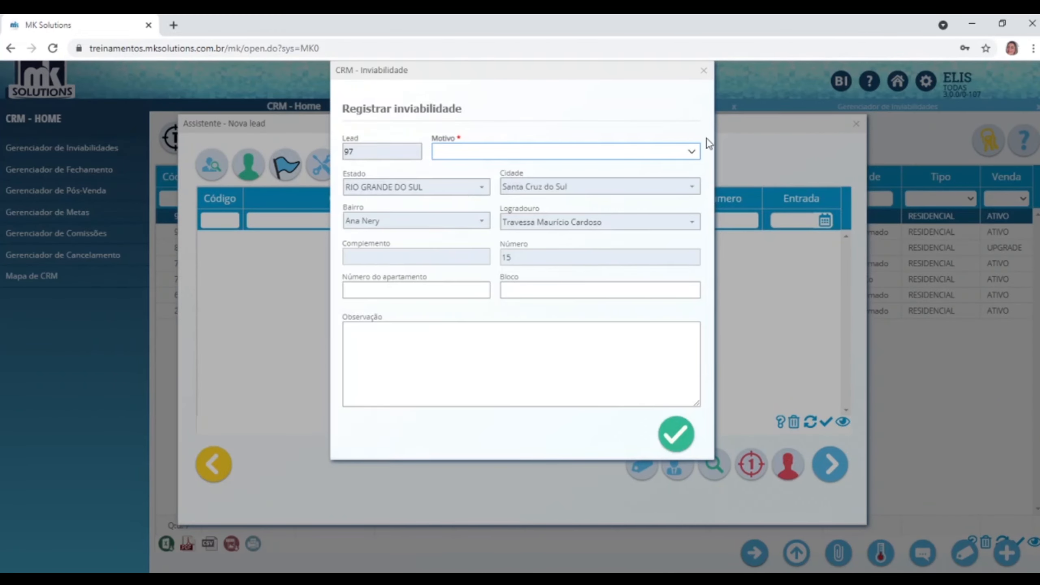
click(691, 155)
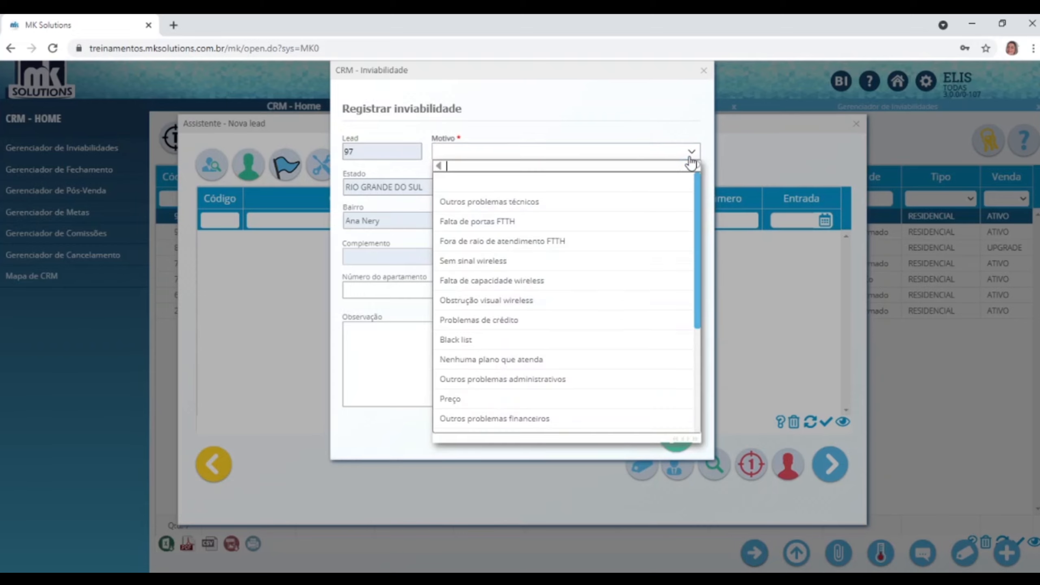
click(457, 340)
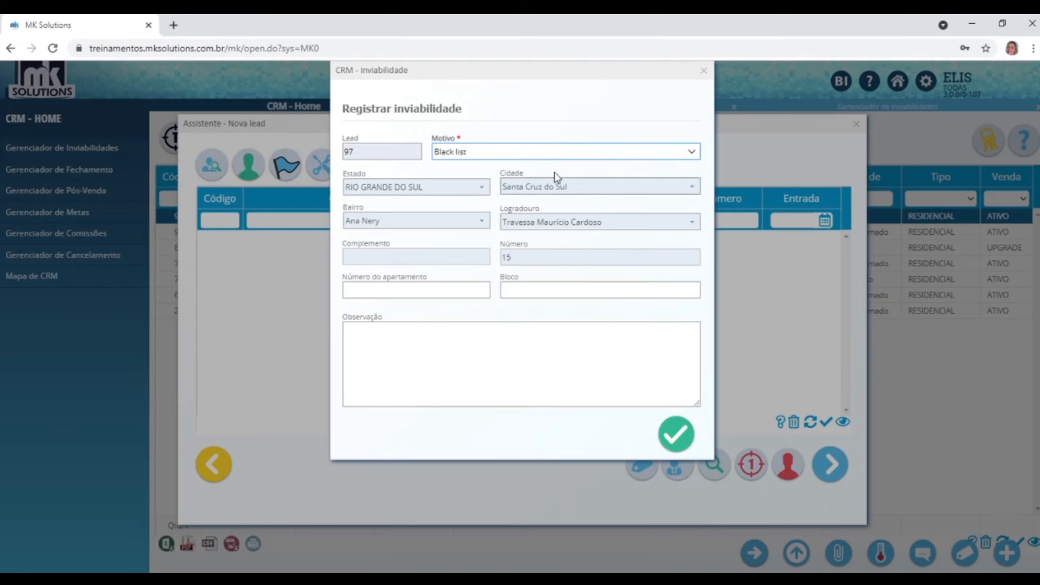
click(704, 72)
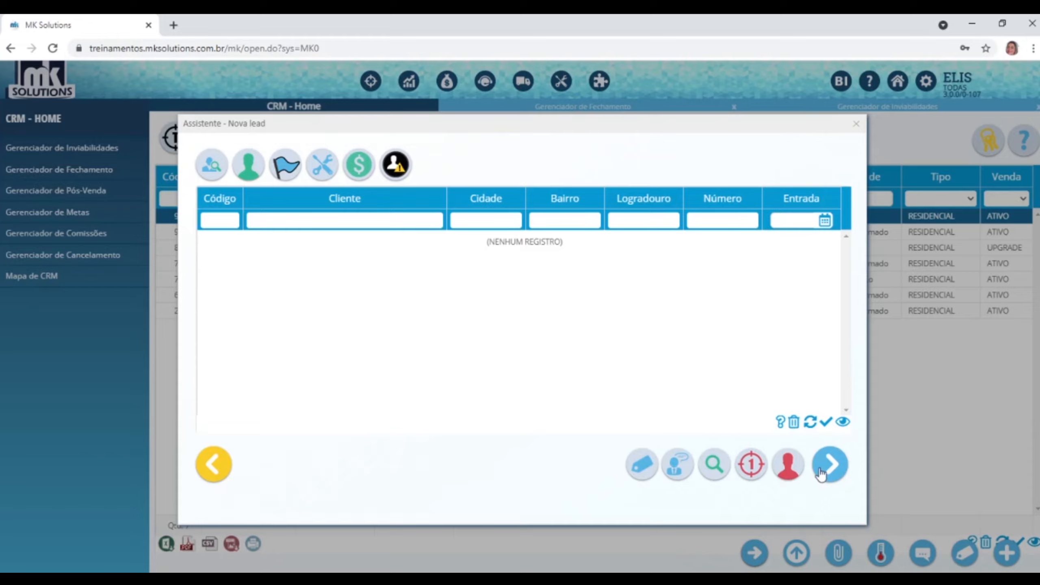
Move the Assistente - Nova lead window down-left and rerun the existing-lead search.
drag(406, 126, 385, 168)
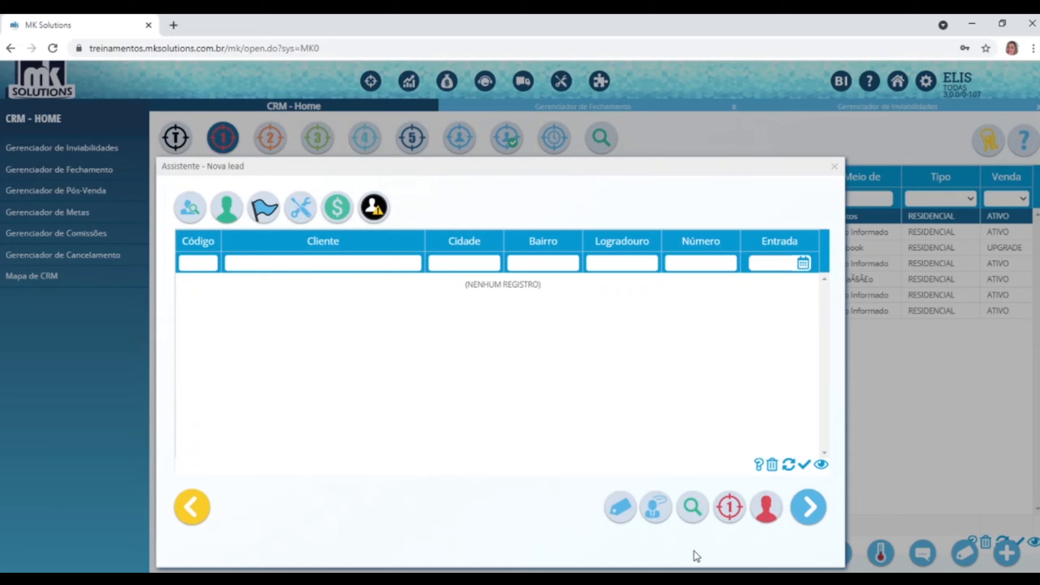
click(692, 509)
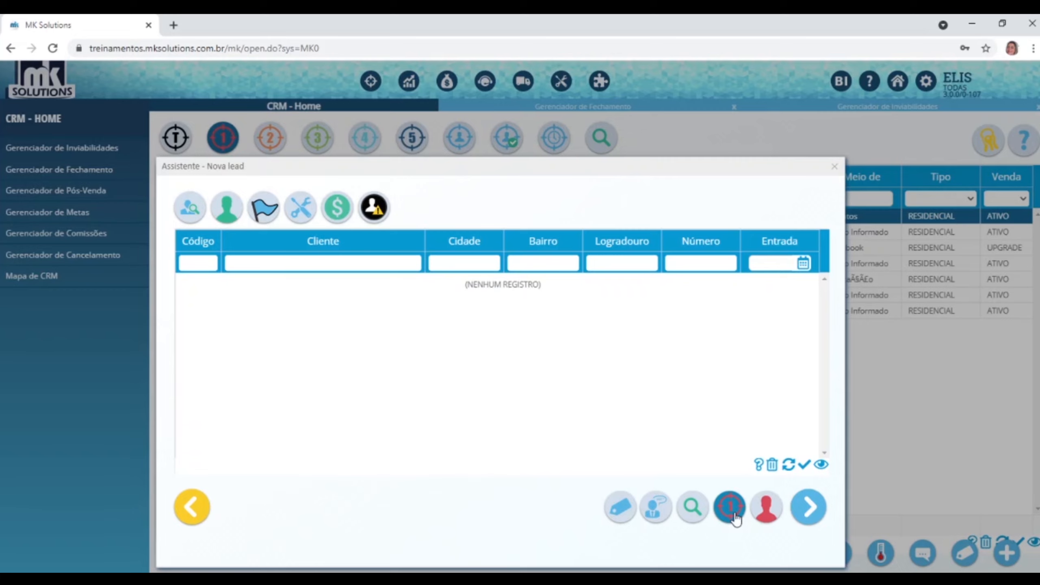
click(772, 507)
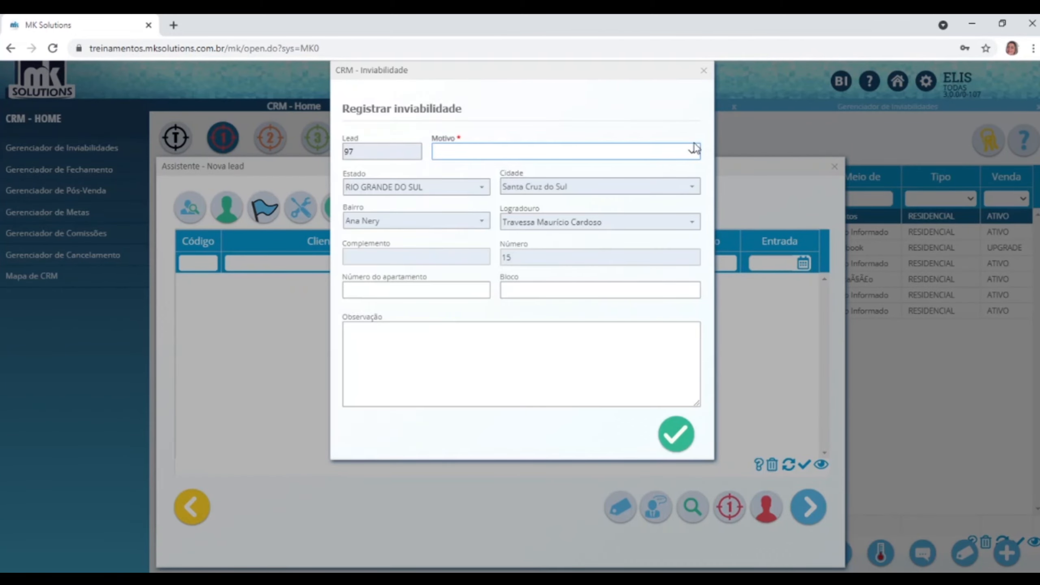
click(696, 152)
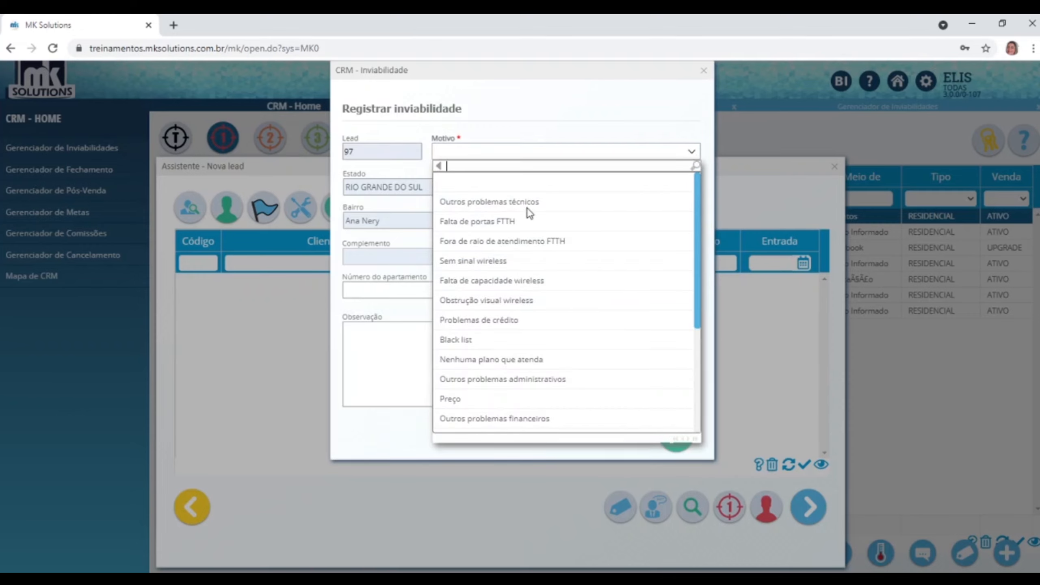
scroll(504, 255, down, 3)
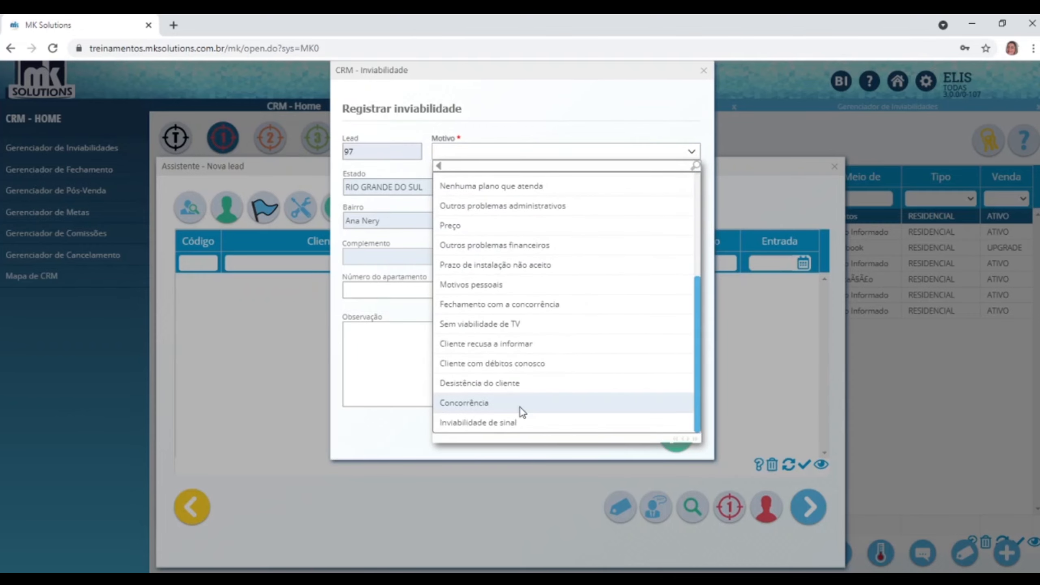
scroll(521, 406, up, 3)
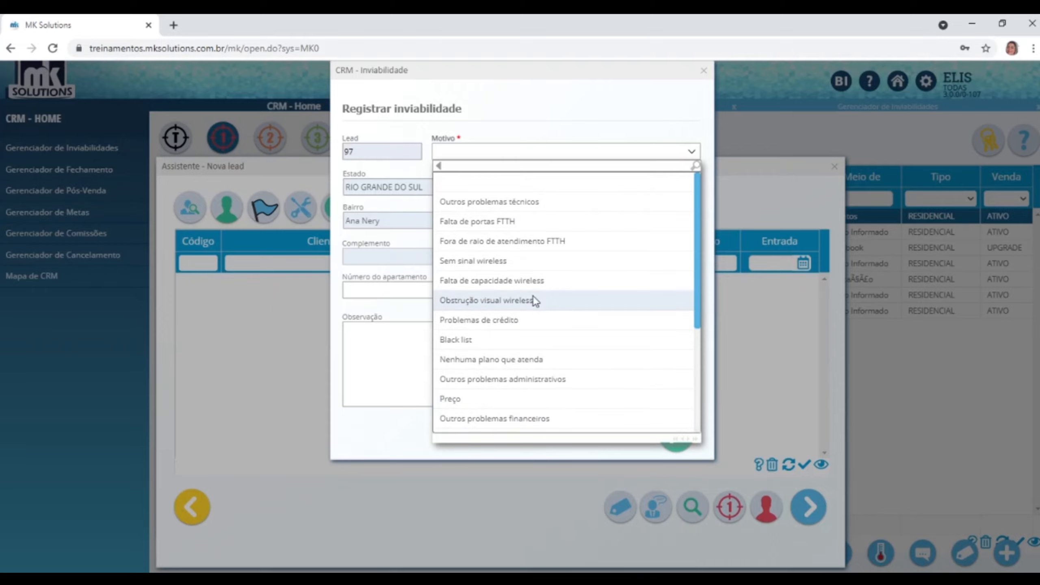
scroll(606, 207, down, 5)
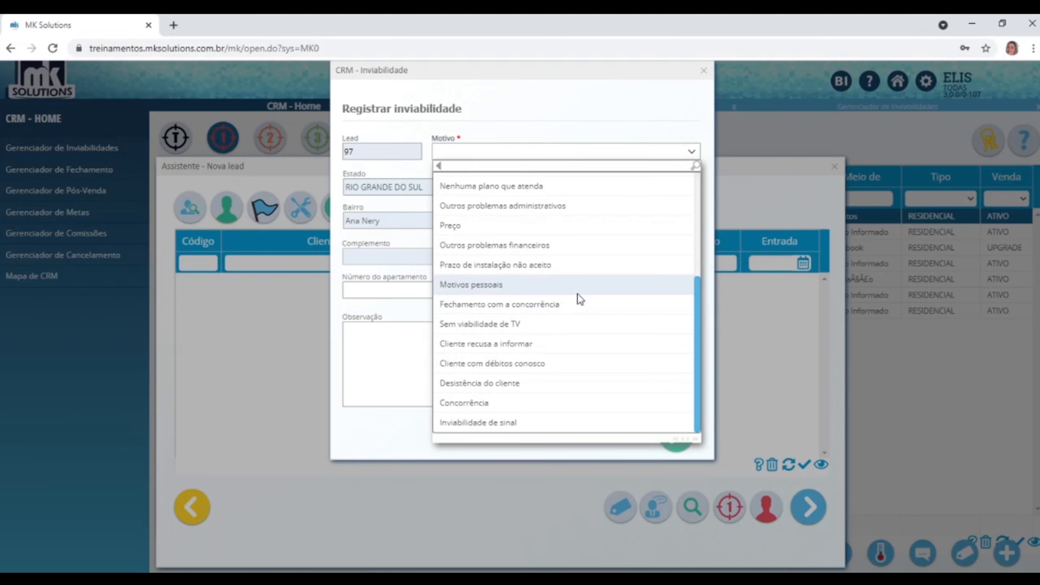
click(704, 71)
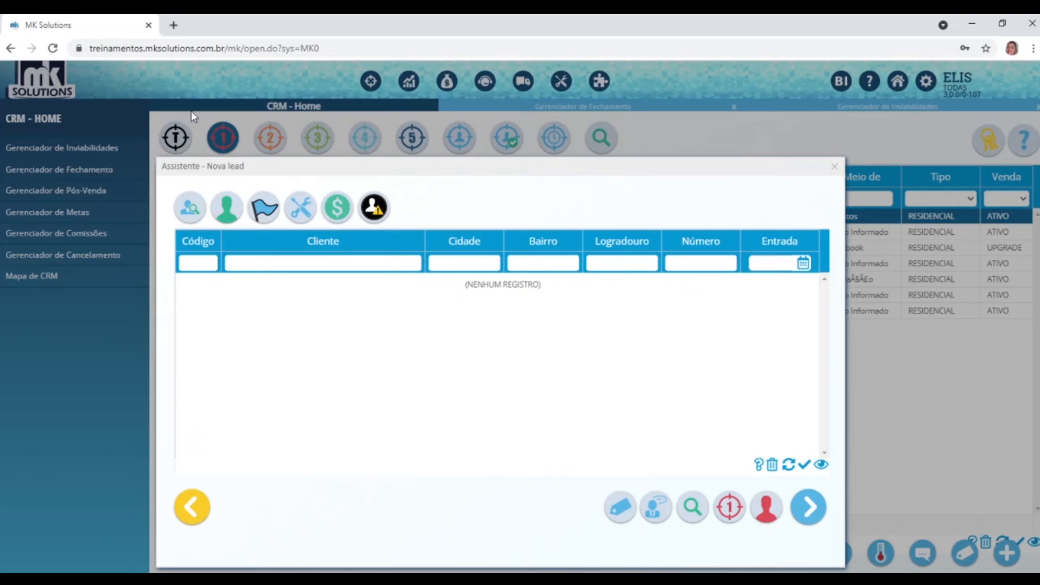
Advance to the product step and mark Internet fibra and Telefone as interests.
click(811, 505)
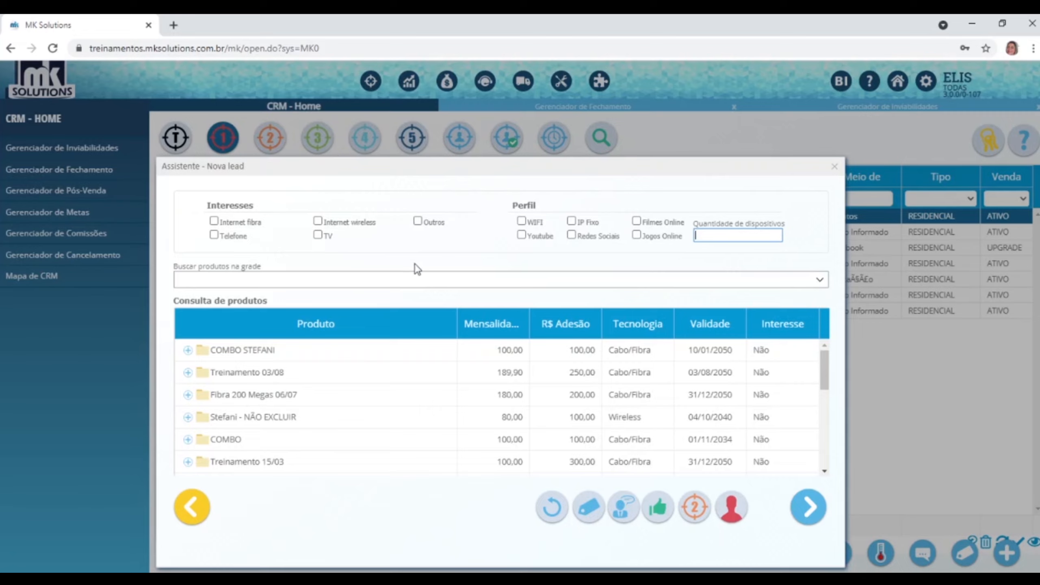
click(214, 222)
click(217, 236)
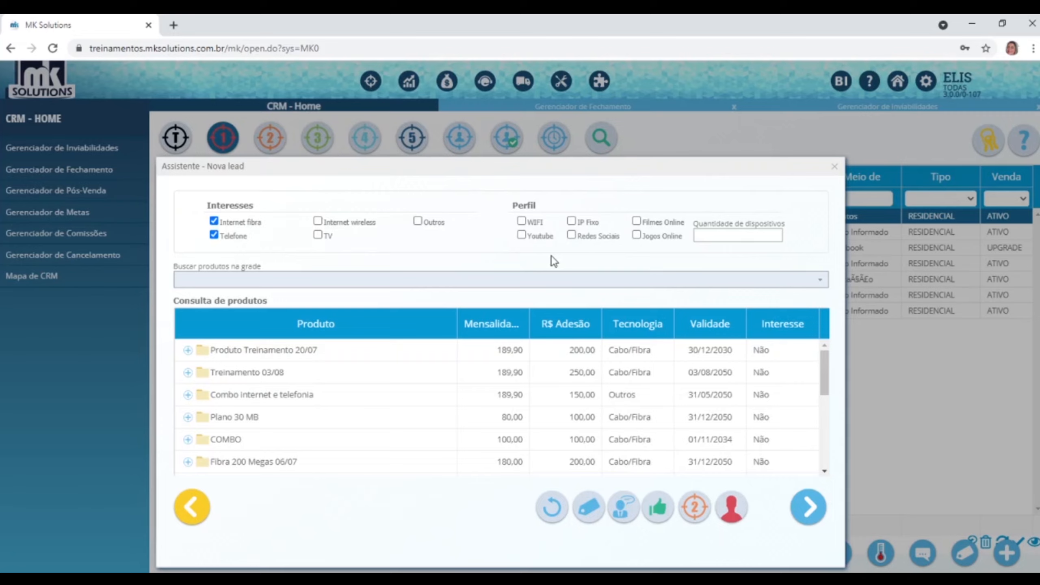
Tick WIFI, Filmes Online, Youtube, Redes Sociais and Jogos Online profiles, and enter 10 devices.
click(522, 223)
click(636, 224)
click(522, 236)
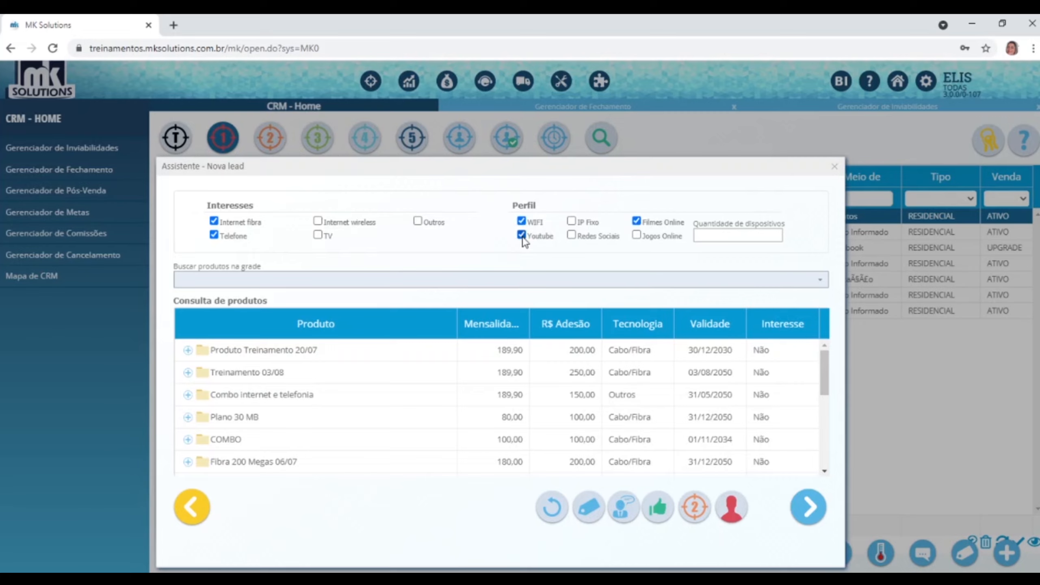
click(571, 235)
click(636, 236)
text(10)
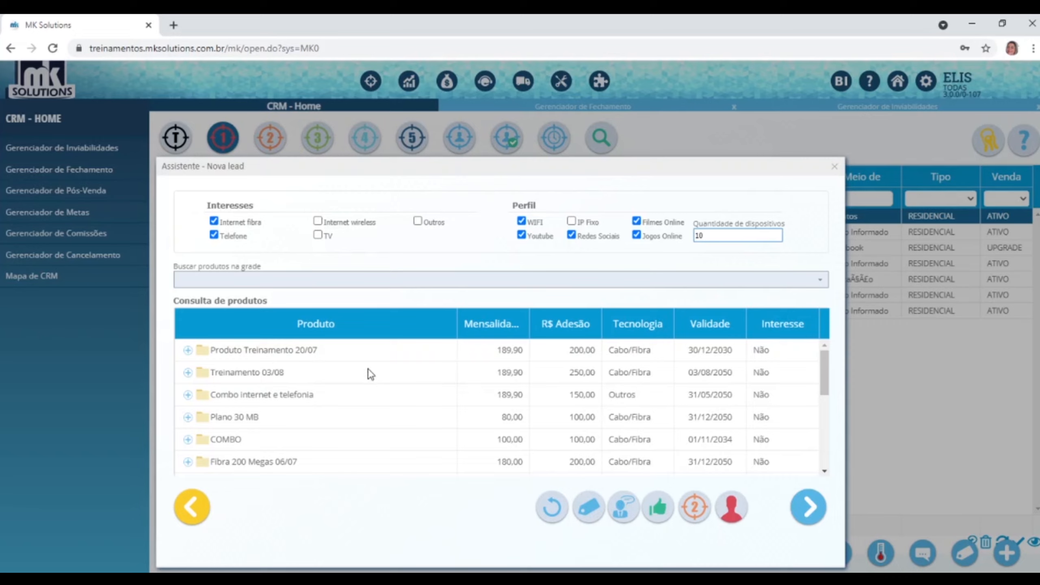
Synchronise the product list and acknowledge the confirmation.
scroll(397, 381, down, 5)
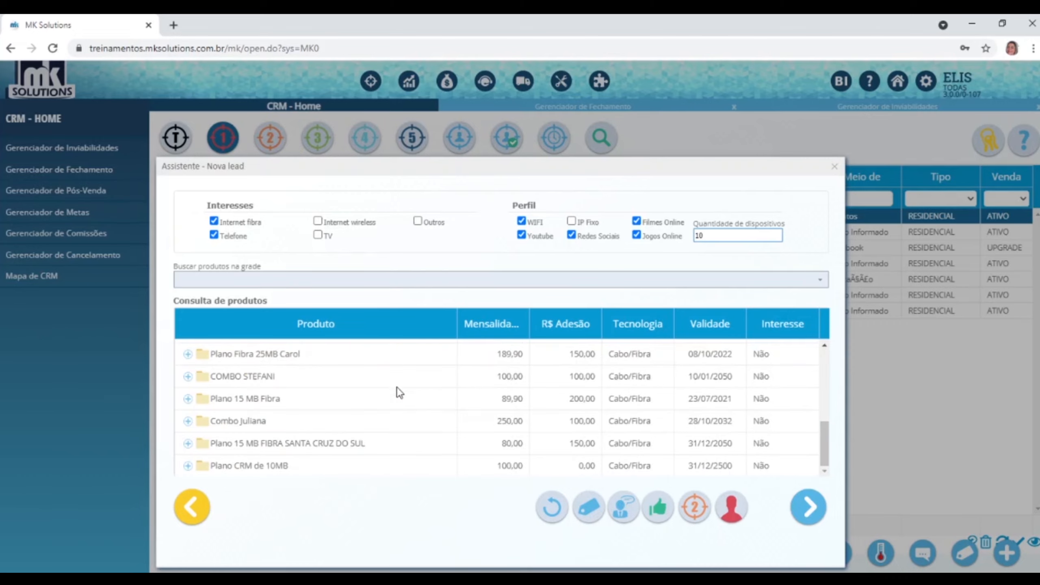
scroll(393, 399, up, 5)
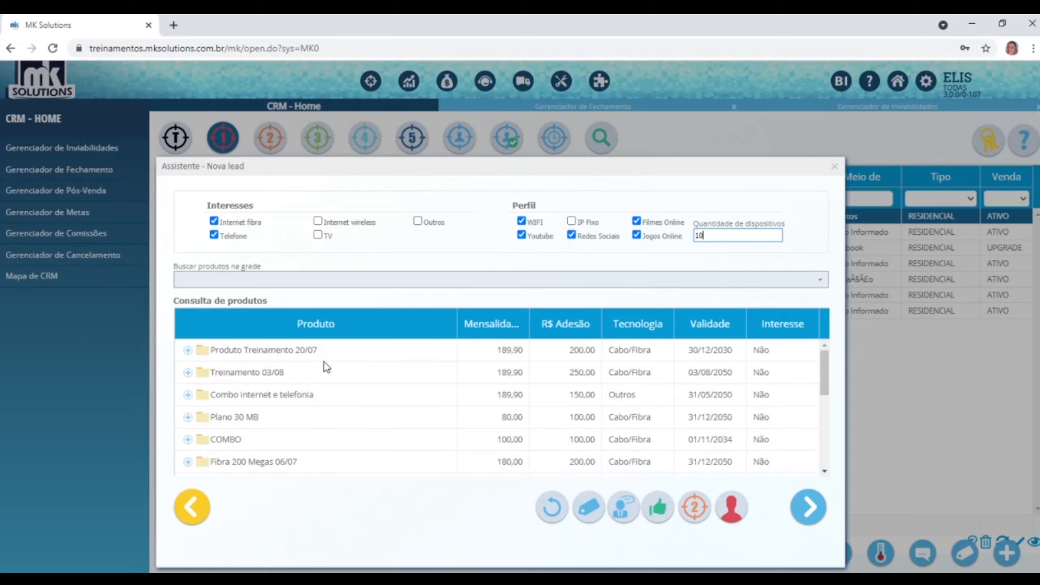
scroll(324, 361, down, 2)
scroll(324, 361, down, 3)
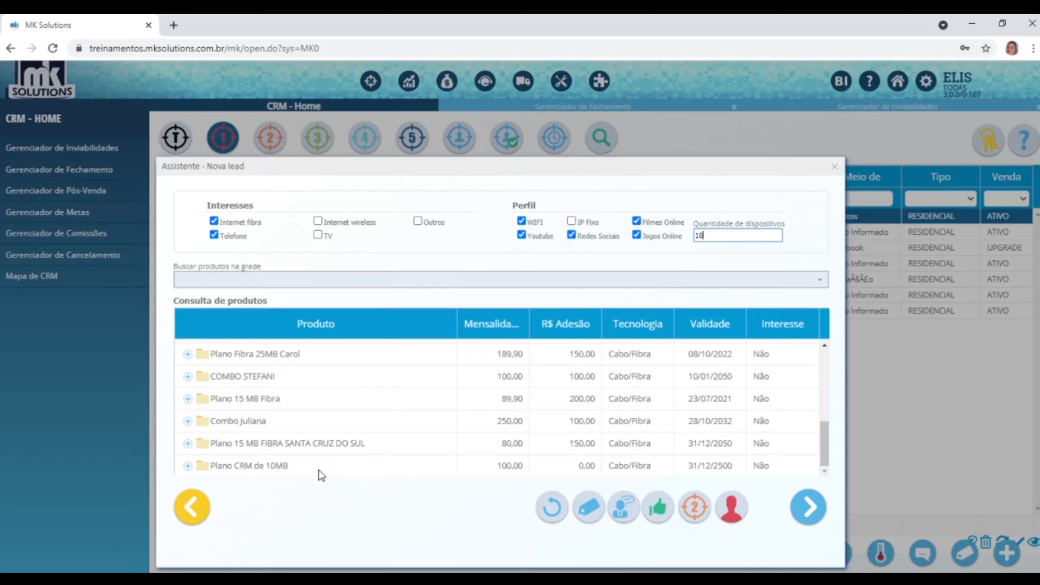
scroll(312, 458, up, 5)
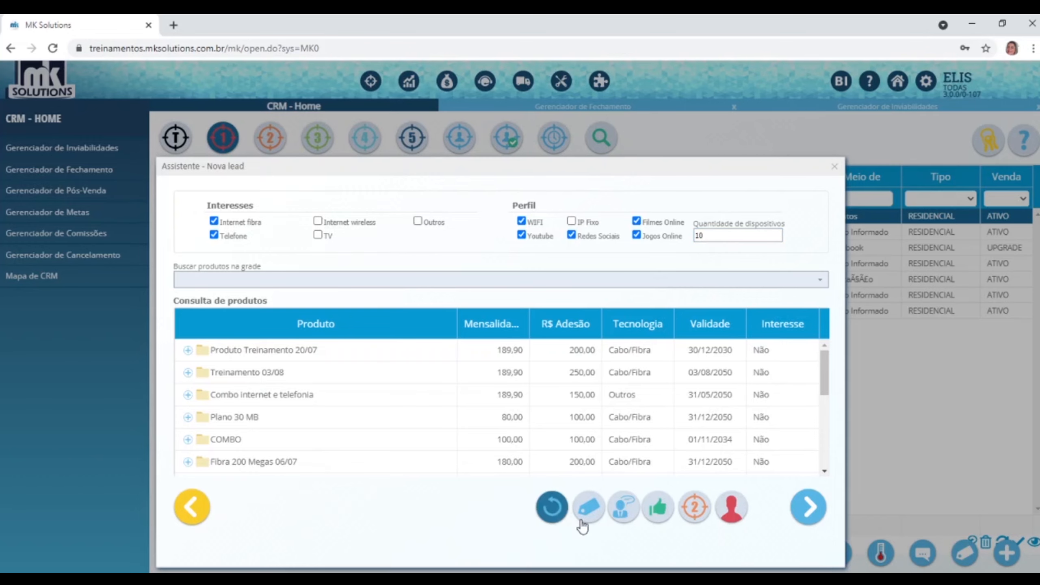
click(552, 507)
click(590, 419)
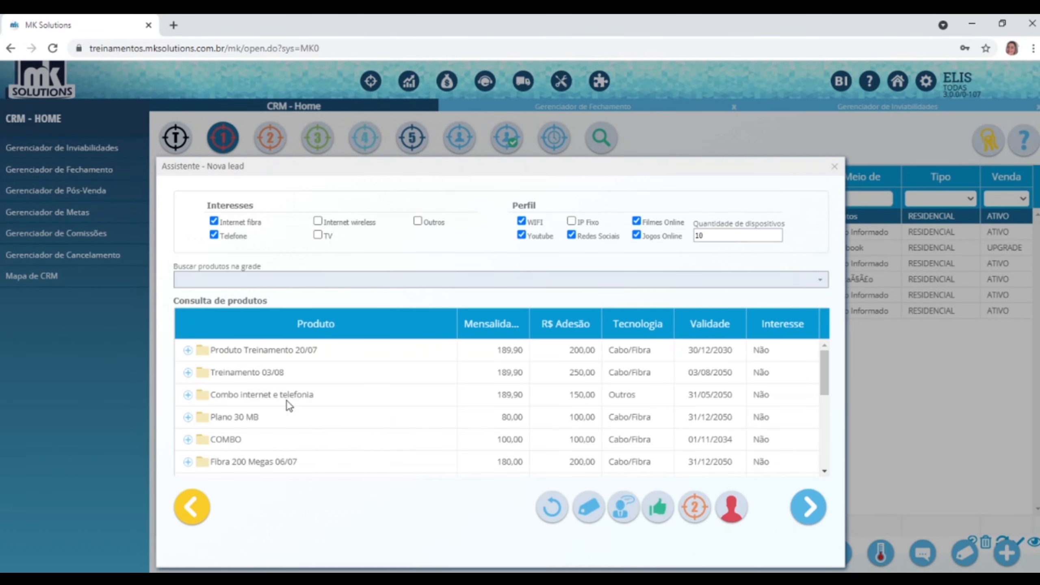
Expand Combo internet e telefonia to reveal its 25MB Fibra and Telefonia franquia items.
click(289, 395)
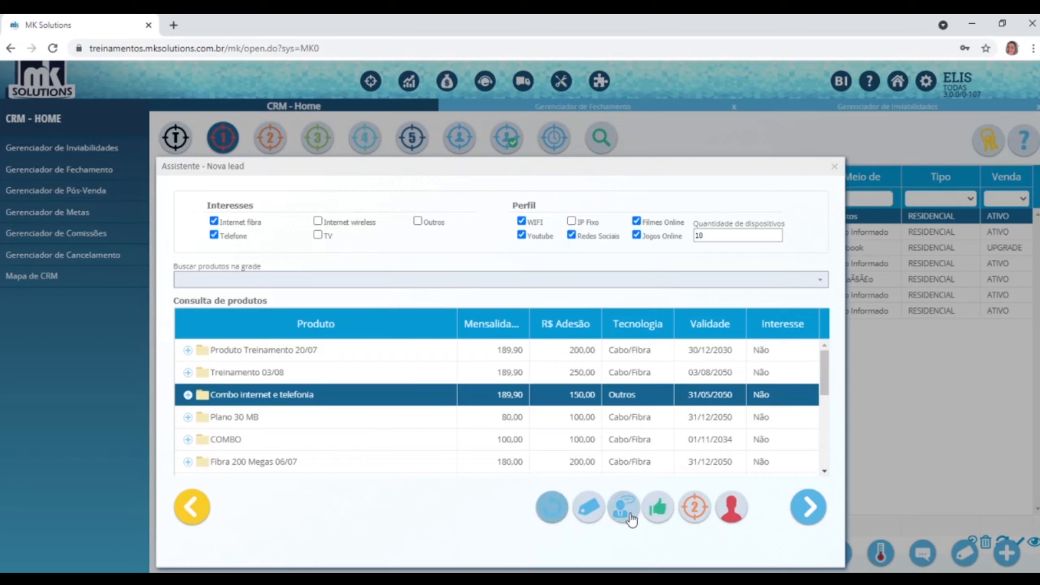
click(188, 395)
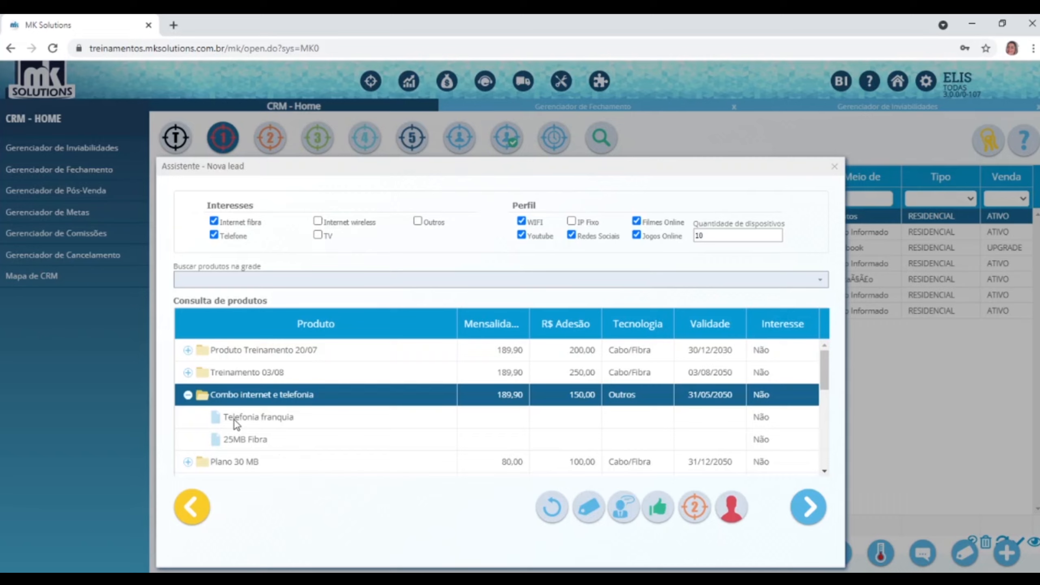
click(246, 441)
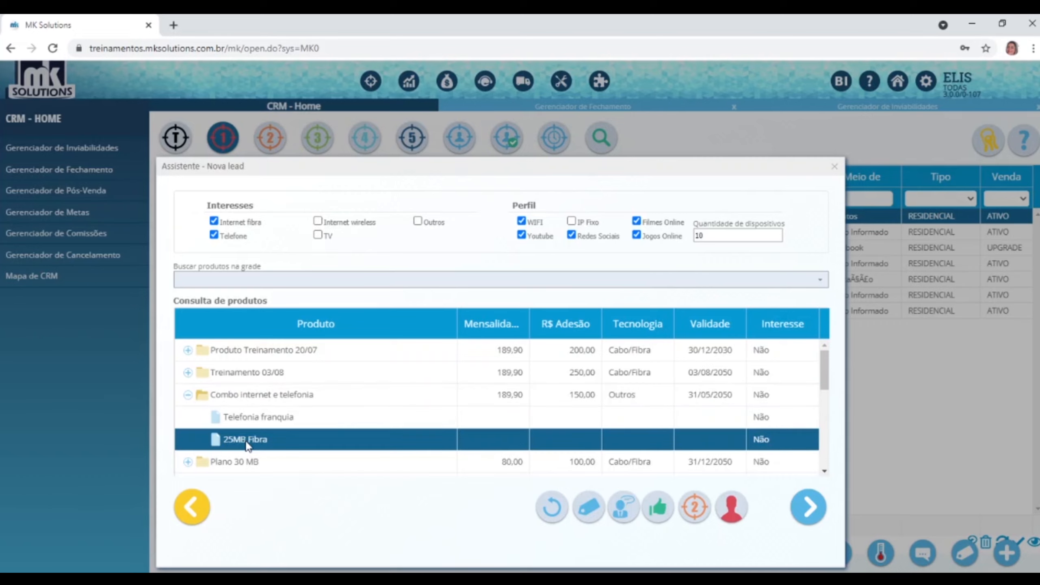
click(268, 422)
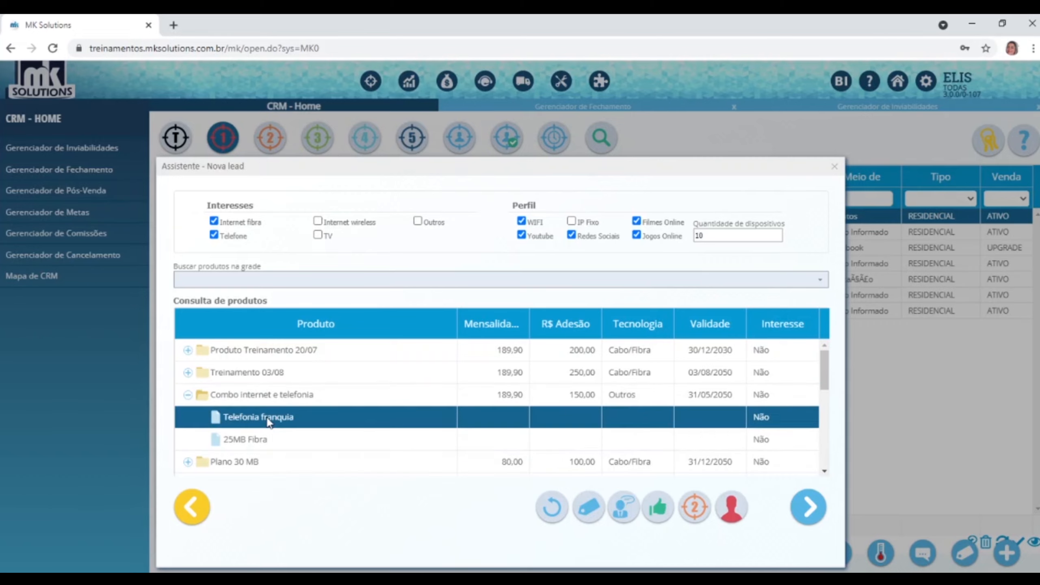
Mark the lead as interested in the Combo internet e telefonia plan.
click(324, 399)
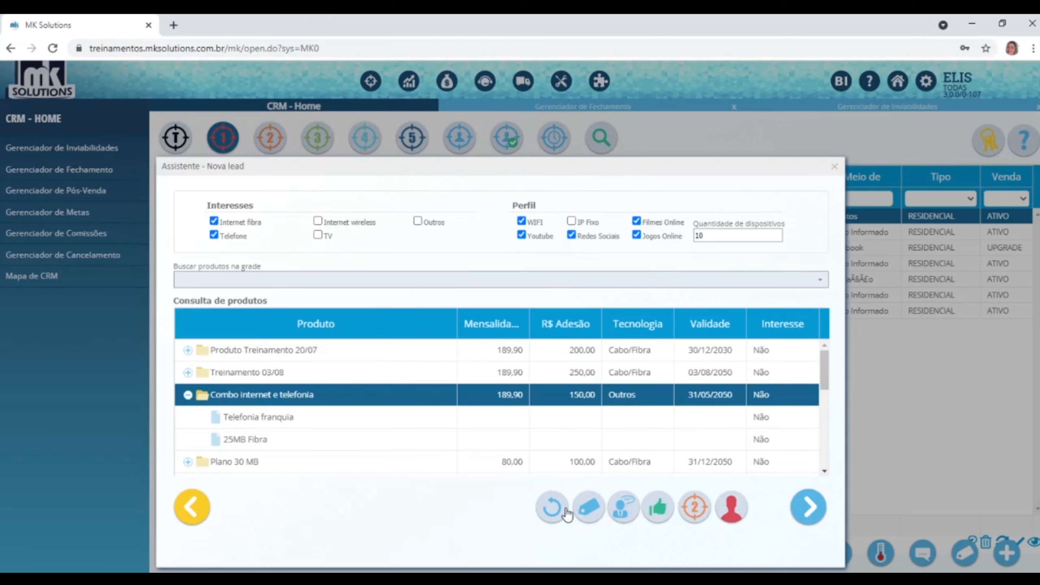
click(658, 508)
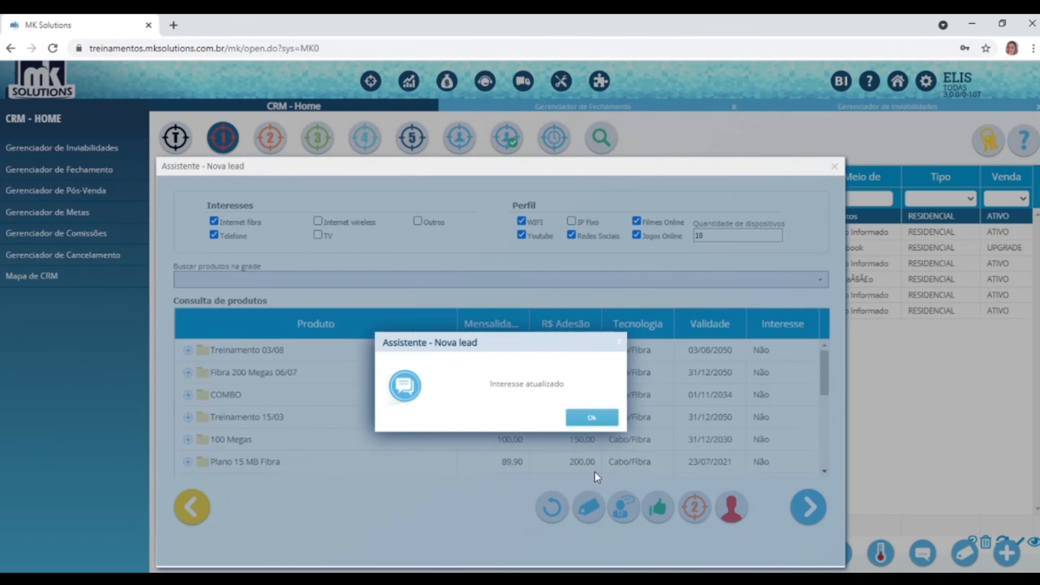
click(592, 418)
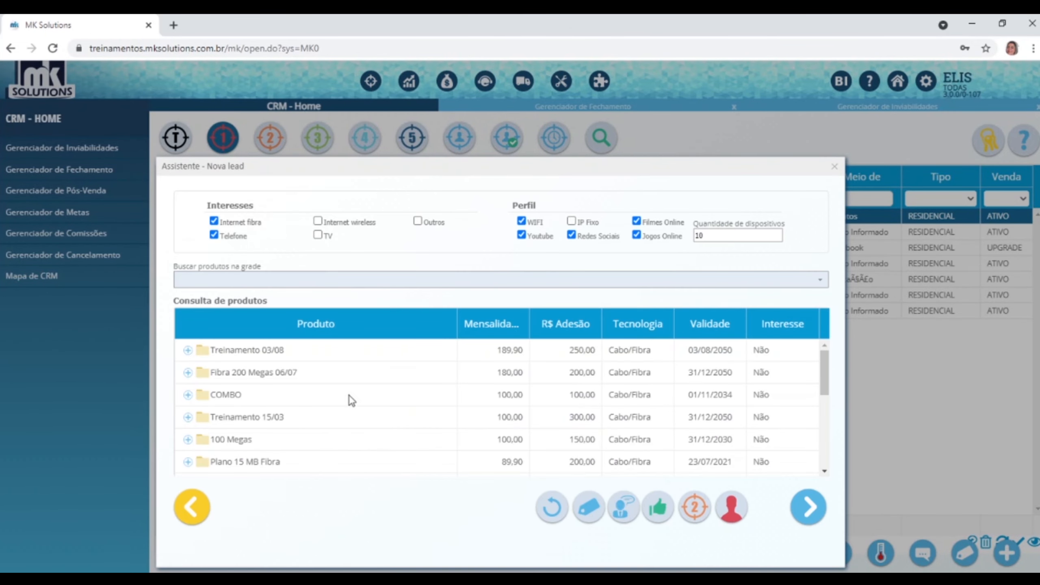
scroll(791, 354, down, 4)
scroll(790, 356, up, 4)
scroll(789, 361, down, 3)
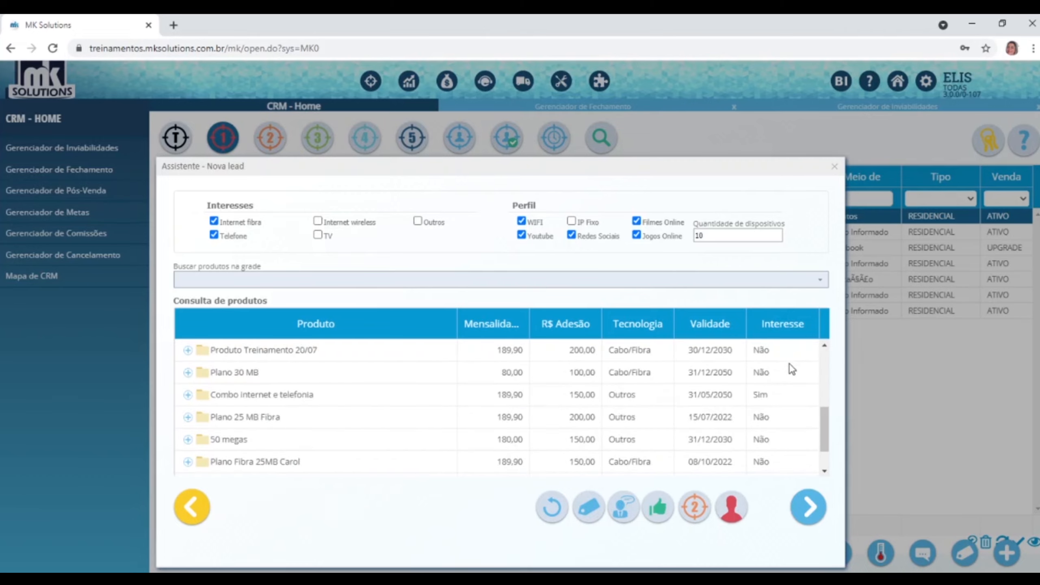
click(776, 405)
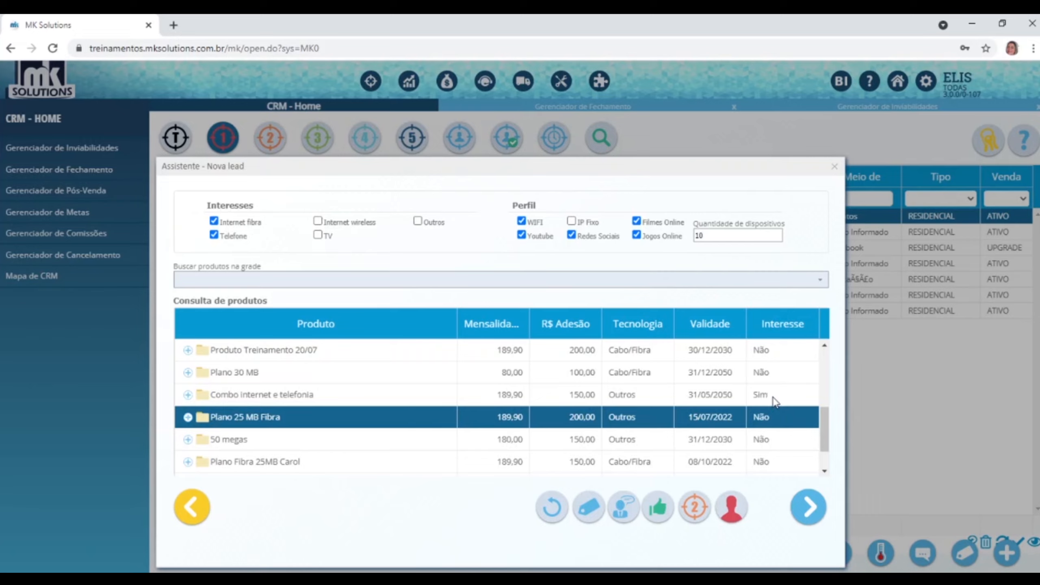
click(773, 397)
scroll(475, 407, up, 3)
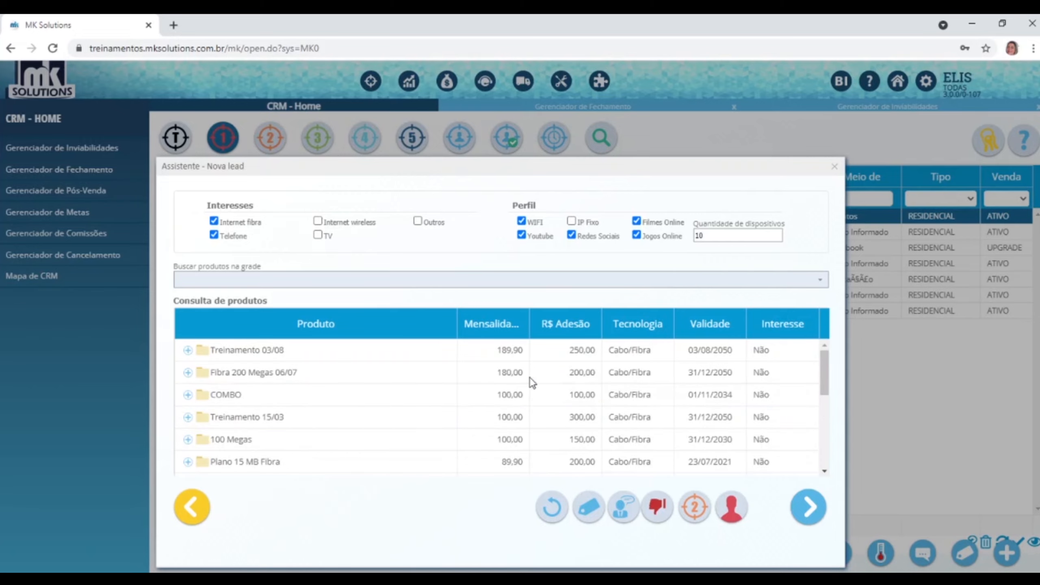
Mark the lead as interested in the Treinamento 03/08 plan too.
click(521, 352)
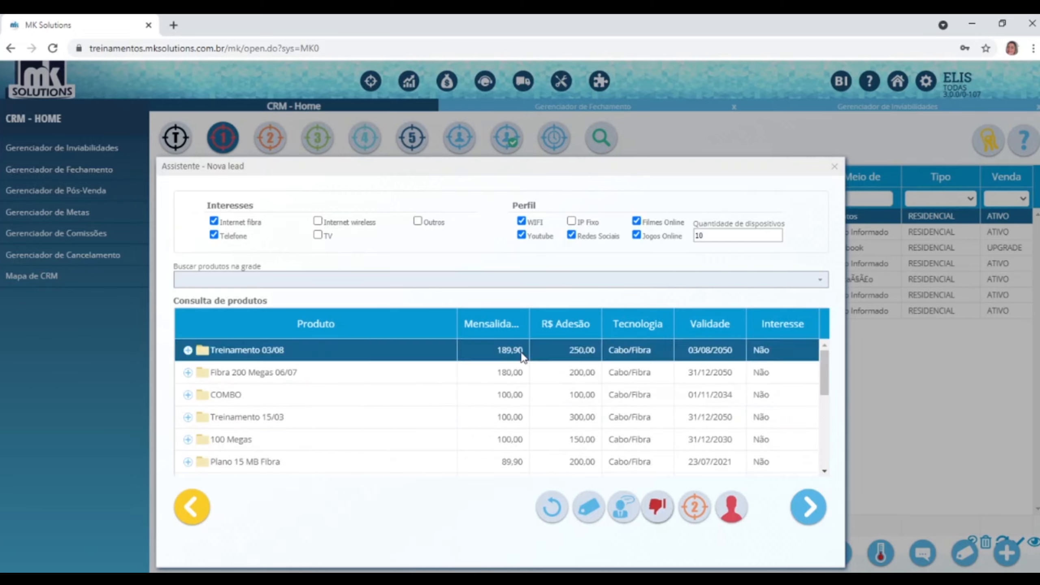
click(188, 350)
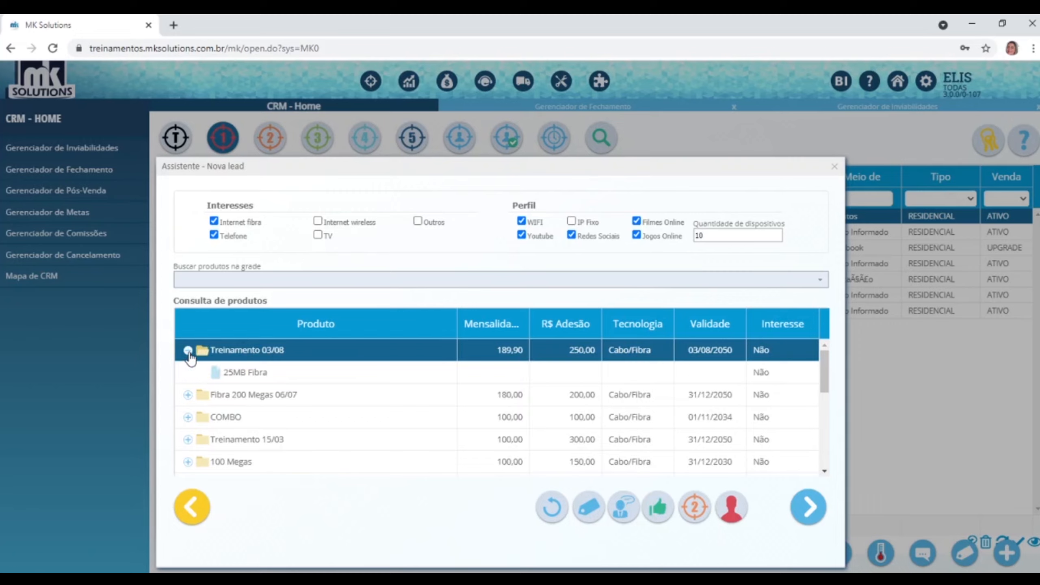
click(189, 351)
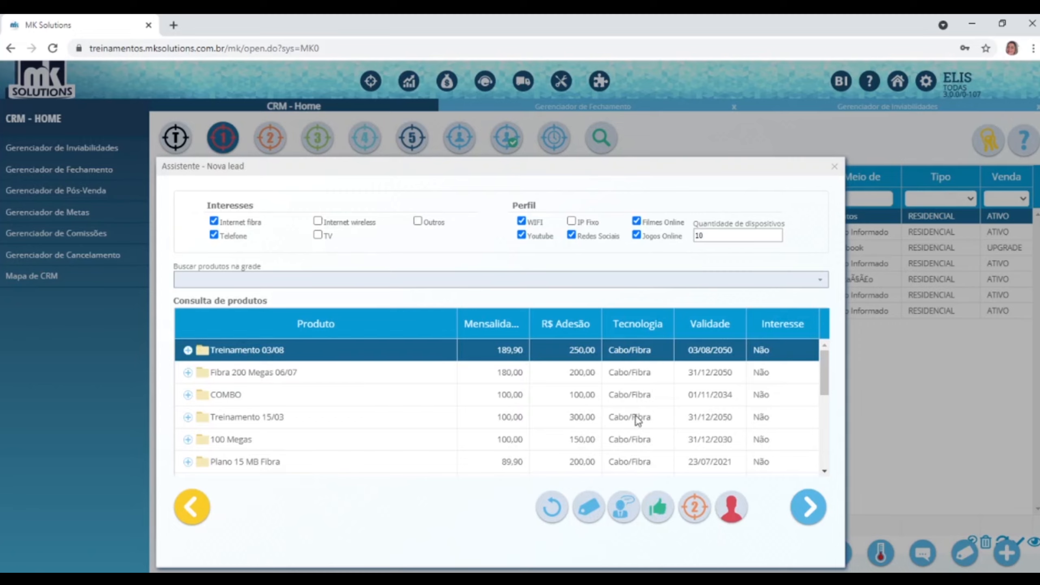
click(658, 516)
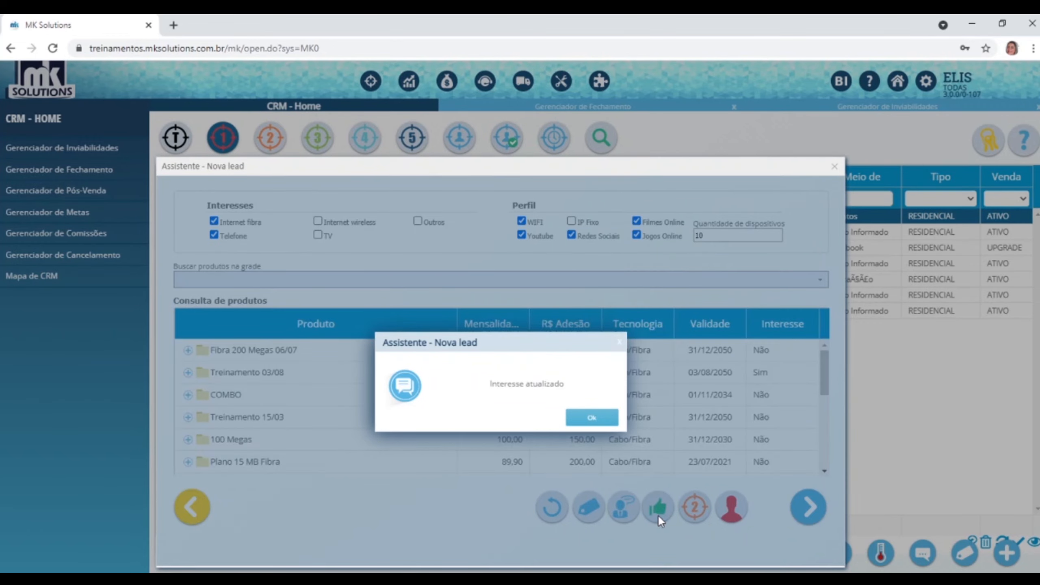
click(593, 418)
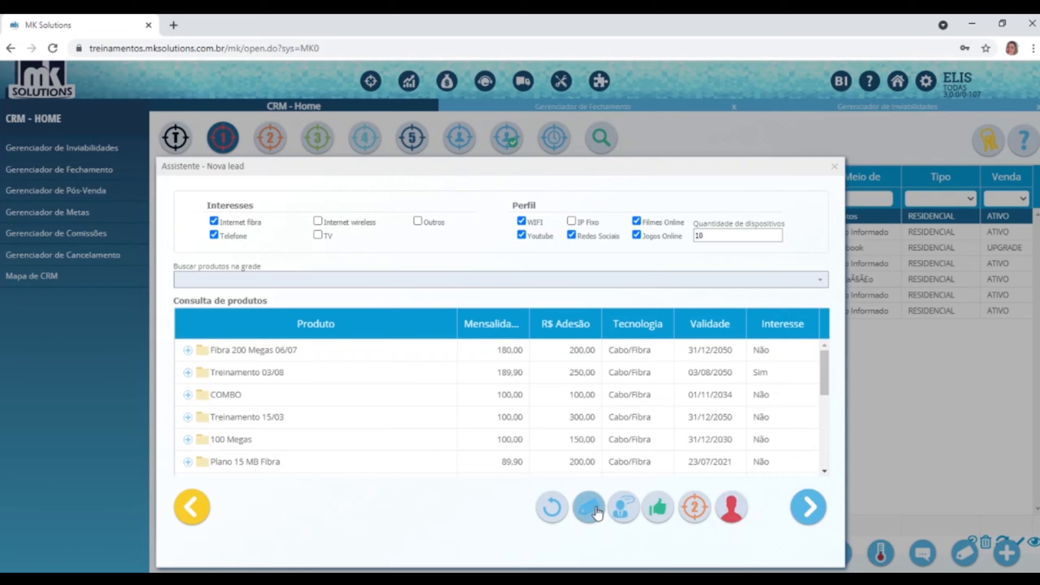
Save the comment 'cliente tem preferência para plano com telefonia' on the lead.
click(619, 515)
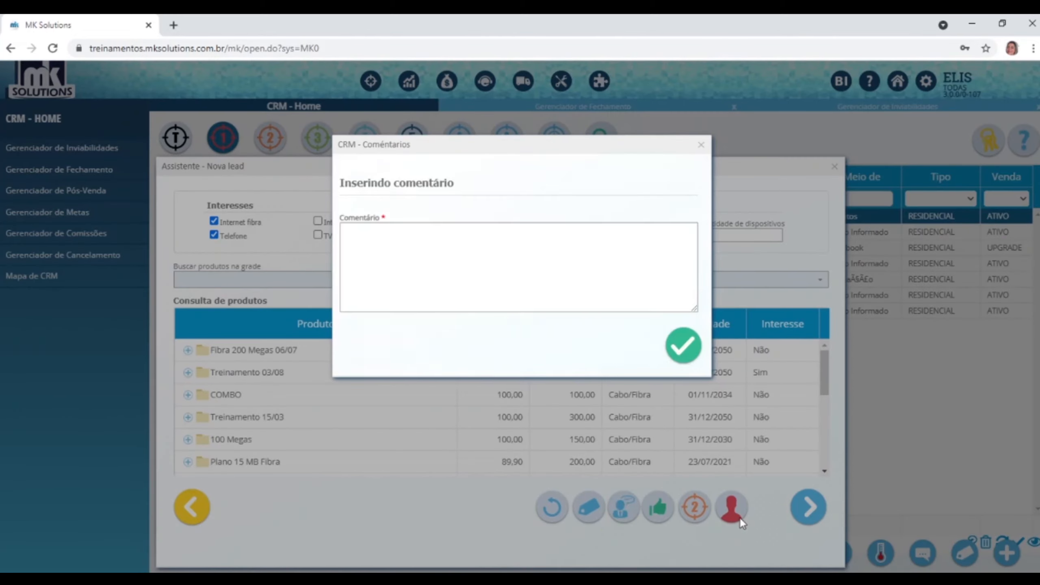
text(c)
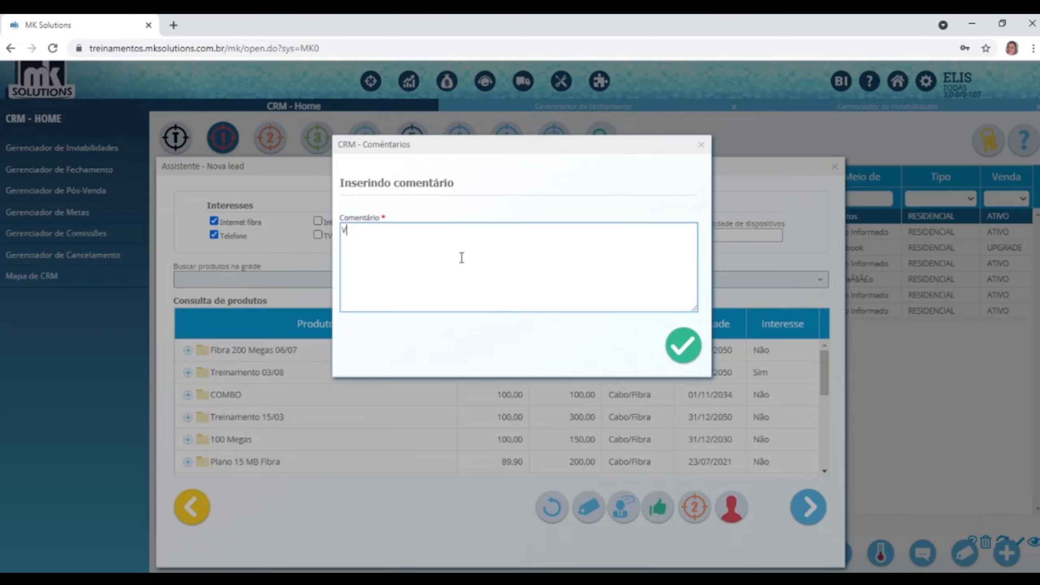
text(liente tem preferência pa)
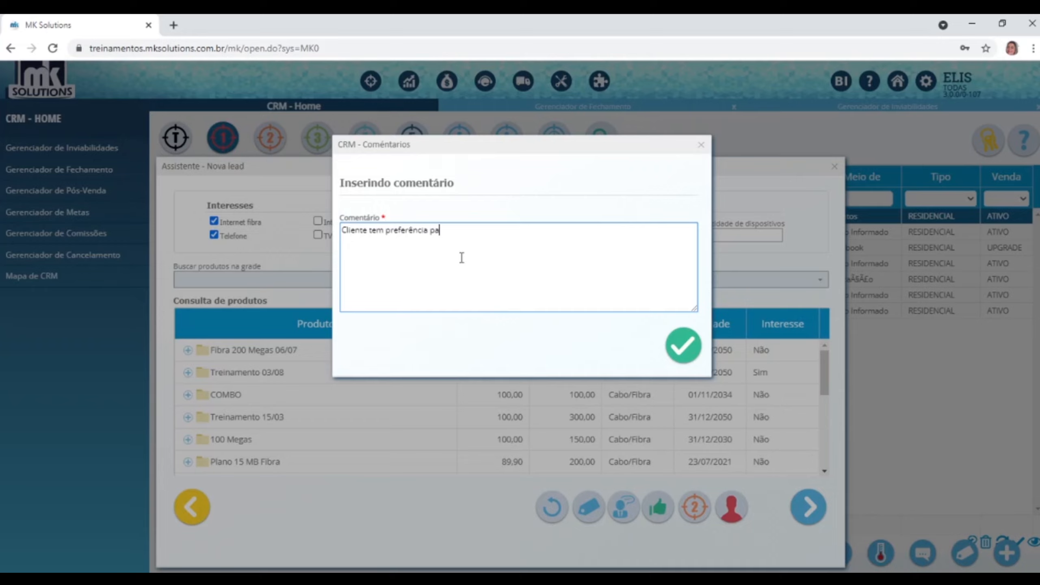
text(ra plano com telefonia)
click(684, 343)
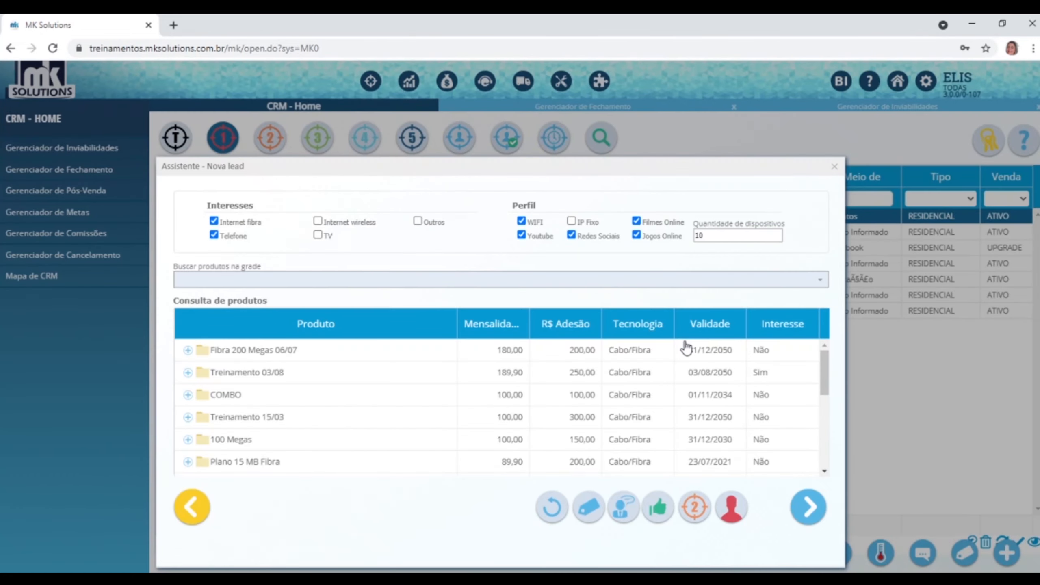
click(624, 506)
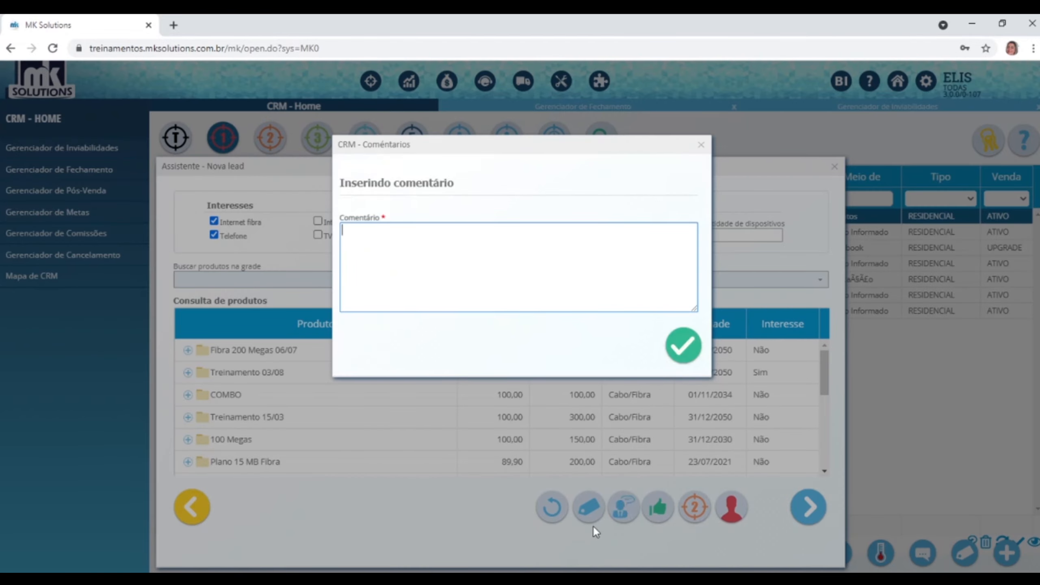
click(701, 144)
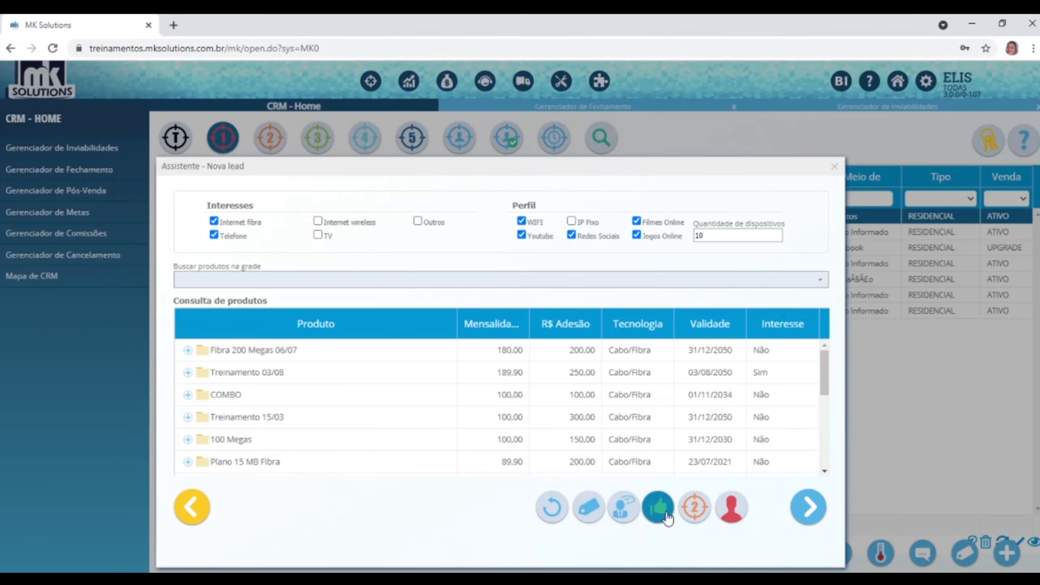
Advance the lead wizard to the coverage map and zoom in on the lead's location marker.
click(808, 507)
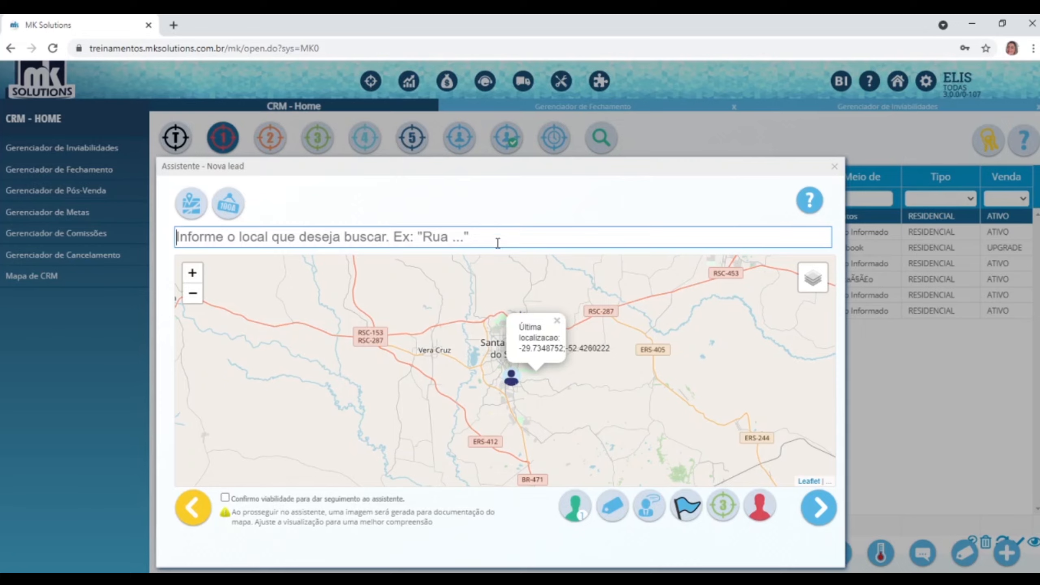
click(511, 381)
scroll(512, 385, up, 2)
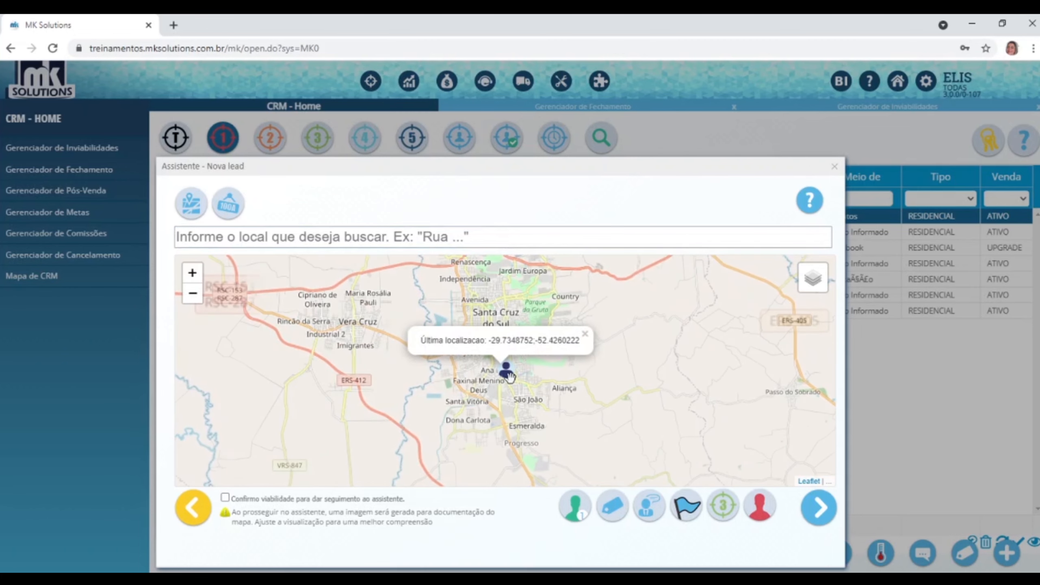
scroll(514, 385, up, 1)
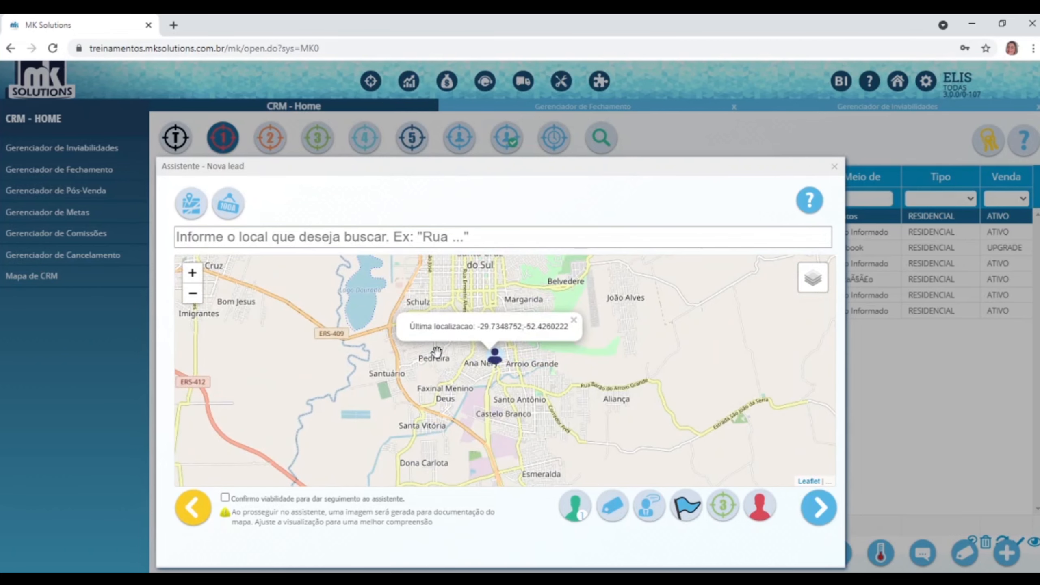
double_click(493, 357)
double_click(491, 353)
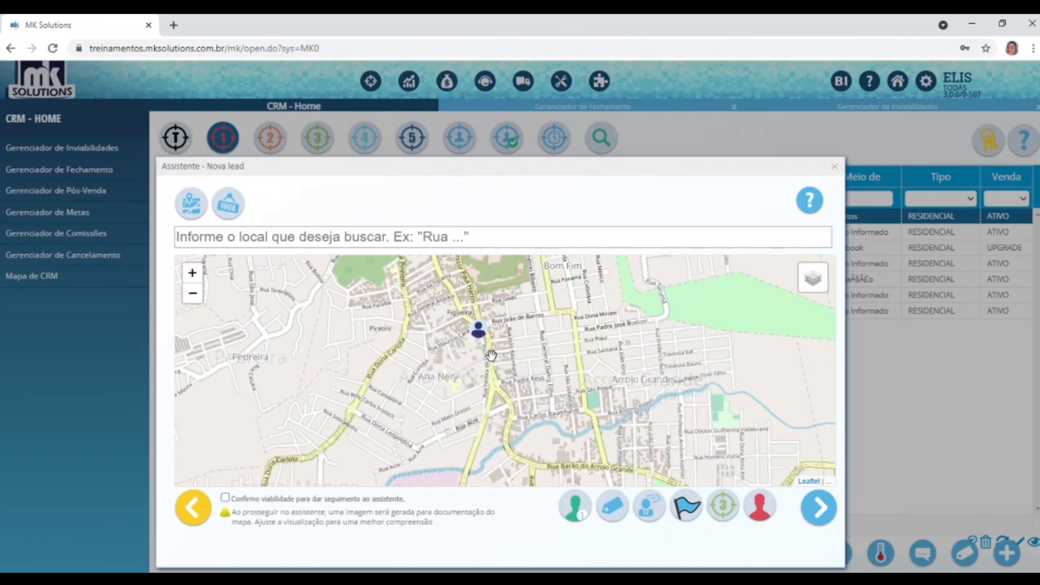
double_click(478, 341)
Pan around the marker, view its last-location details, and show the Fibra/Wireless viability options.
scroll(473, 319, up, 1)
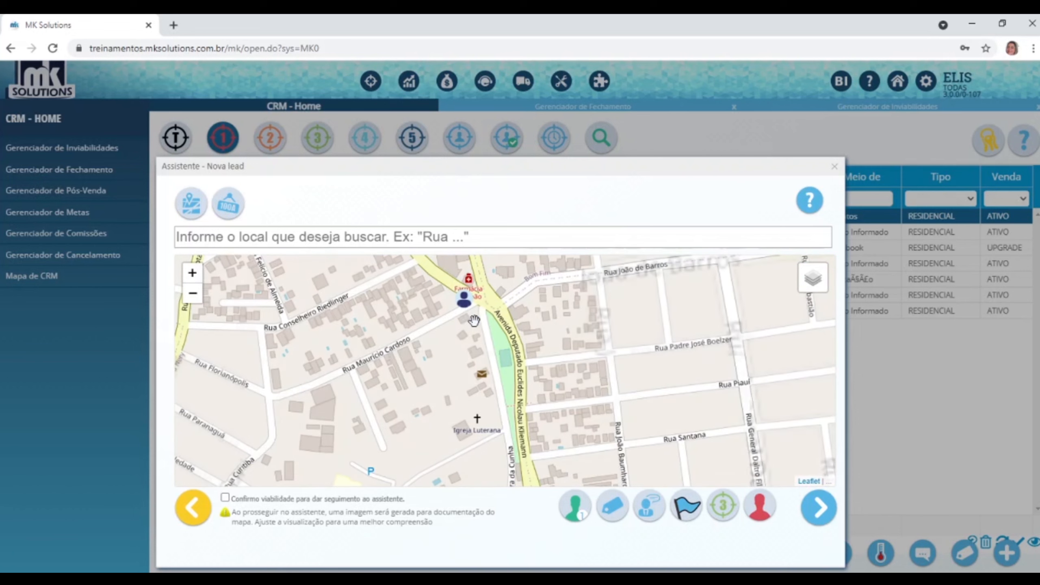
scroll(463, 303, up, 1)
drag(462, 303, 482, 341)
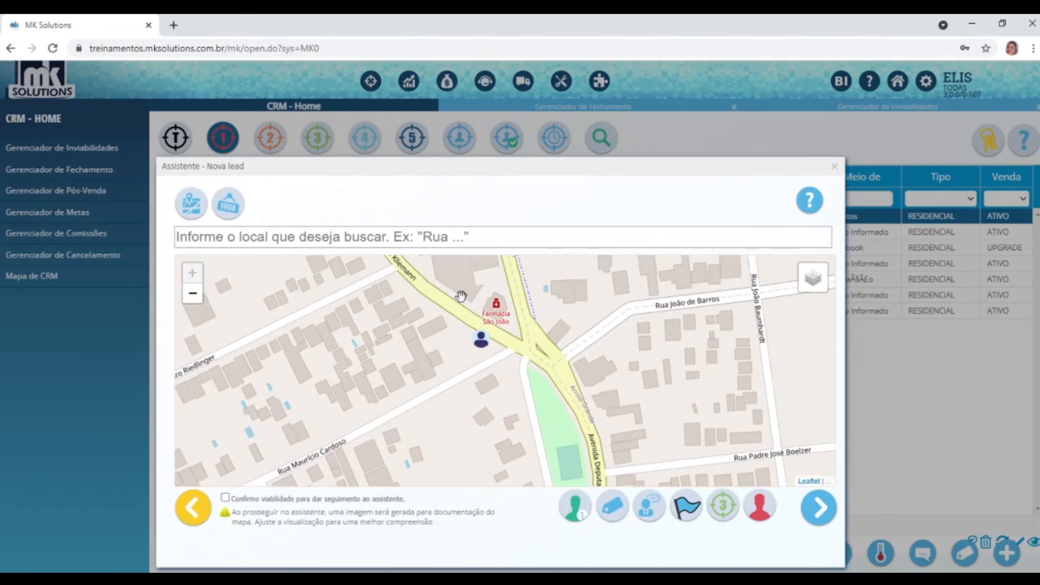
click(484, 346)
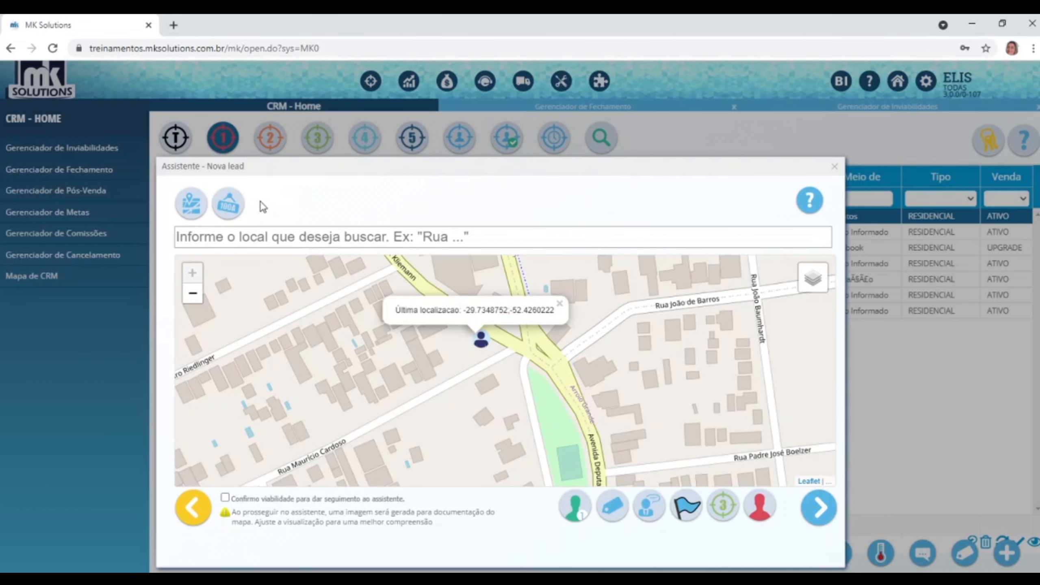
click(228, 203)
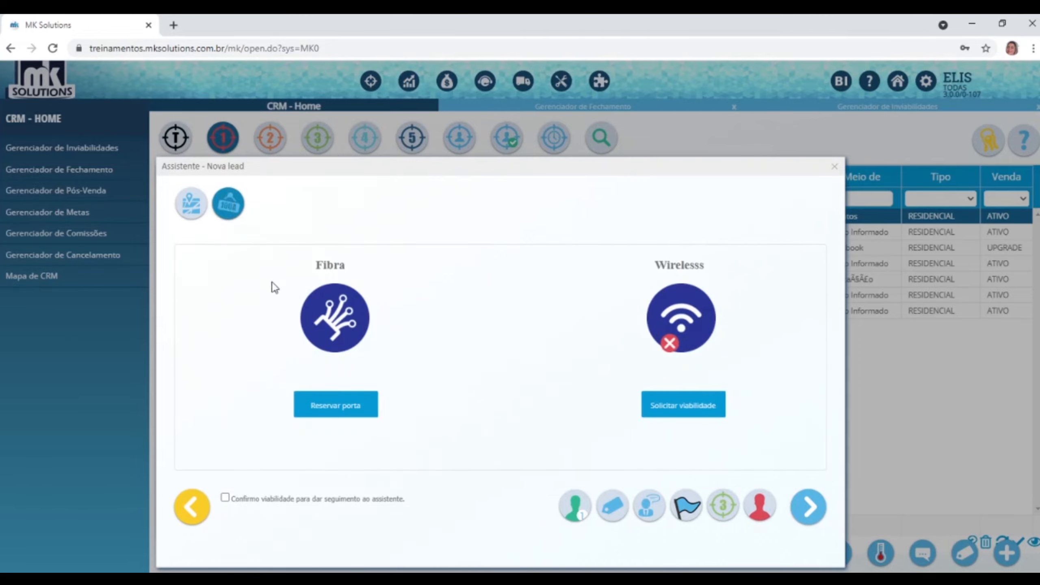
Open the Reservar Porta dialog, close it again, and return to the coverage map view.
click(326, 399)
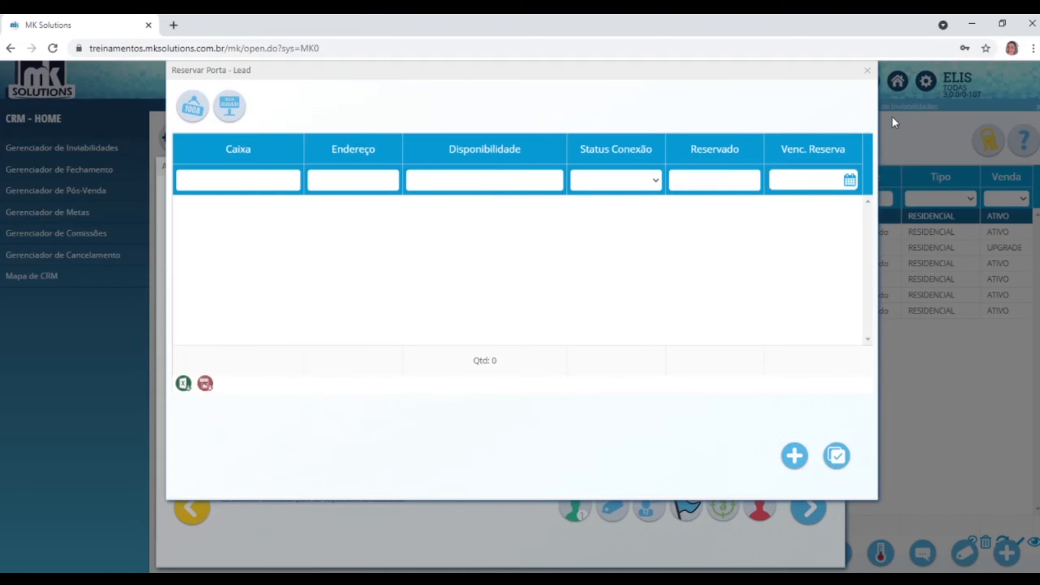
click(868, 71)
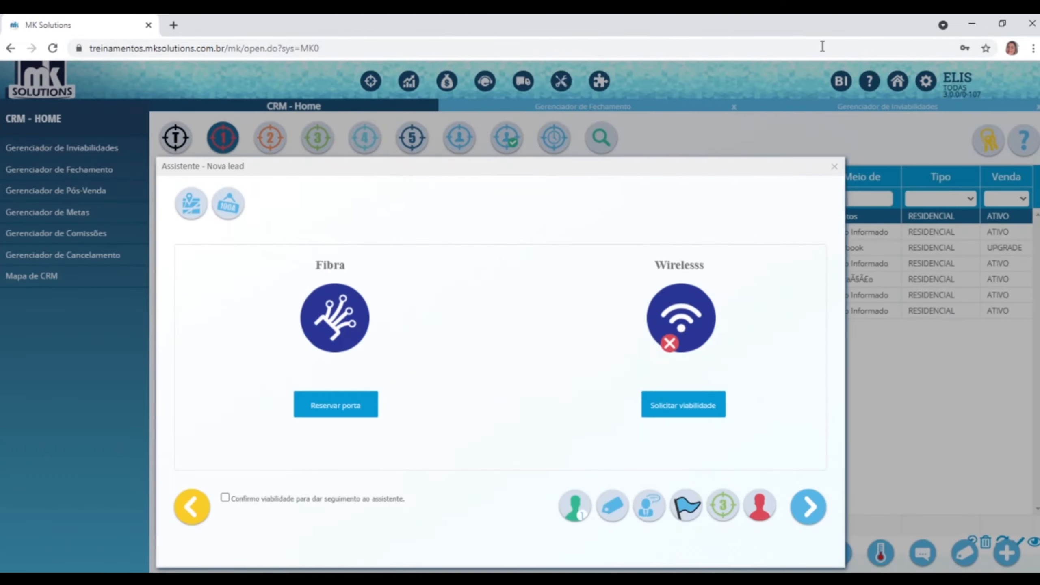
click(192, 209)
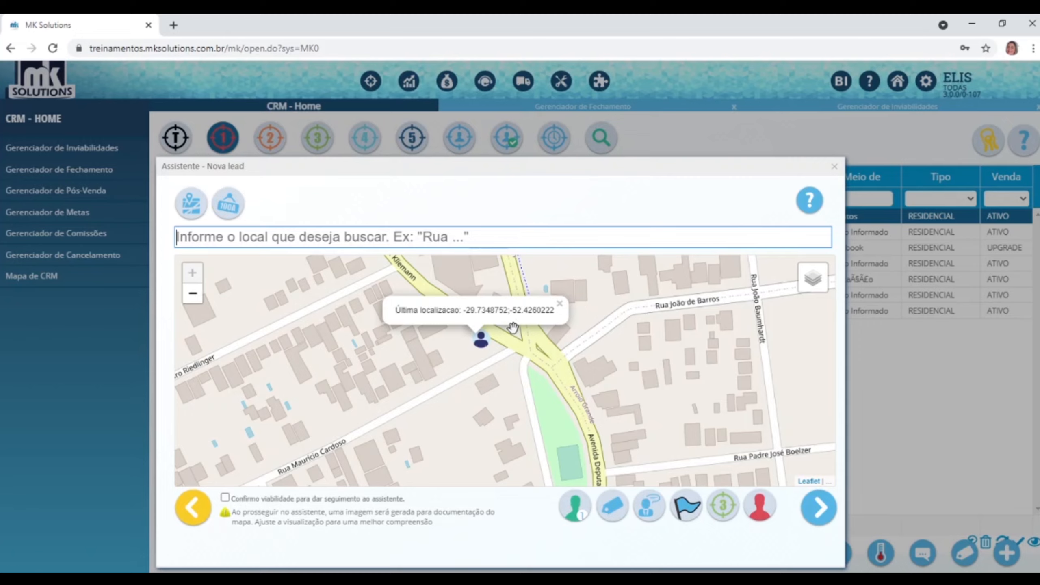
Dismiss the marker's last-location popup and focus the map's location search field.
click(478, 344)
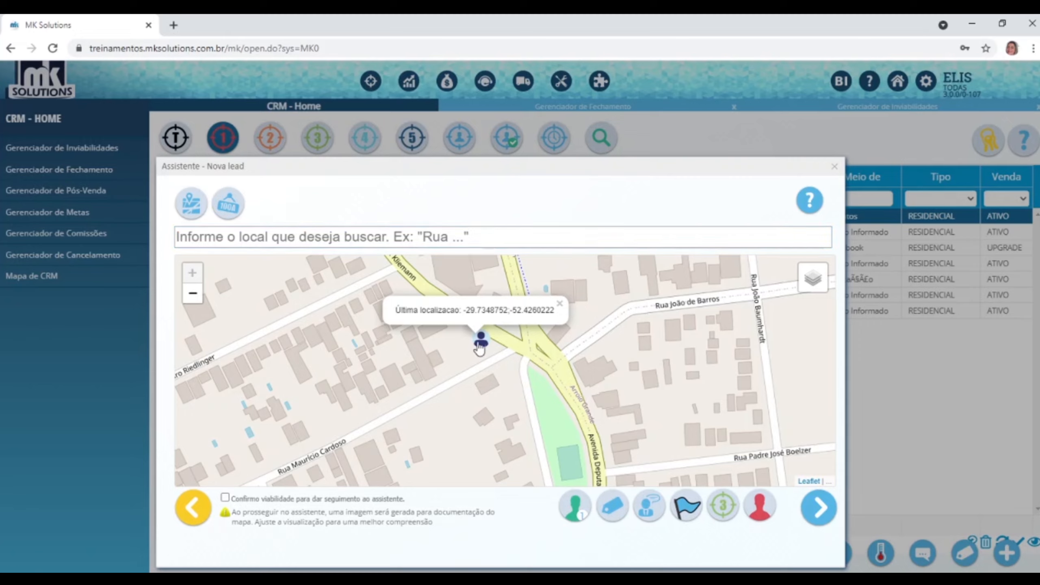
click(480, 344)
click(484, 239)
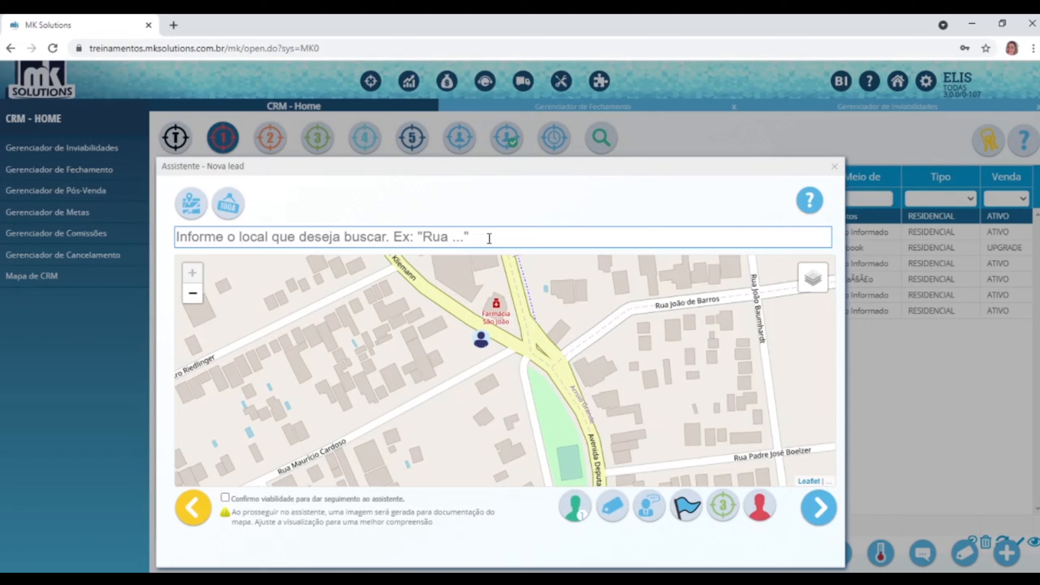
Search 'Guilherme werlang', pick the suggested address, dismiss the NAP 12 popup, and pan toward the fibre box.
text(Guilher)
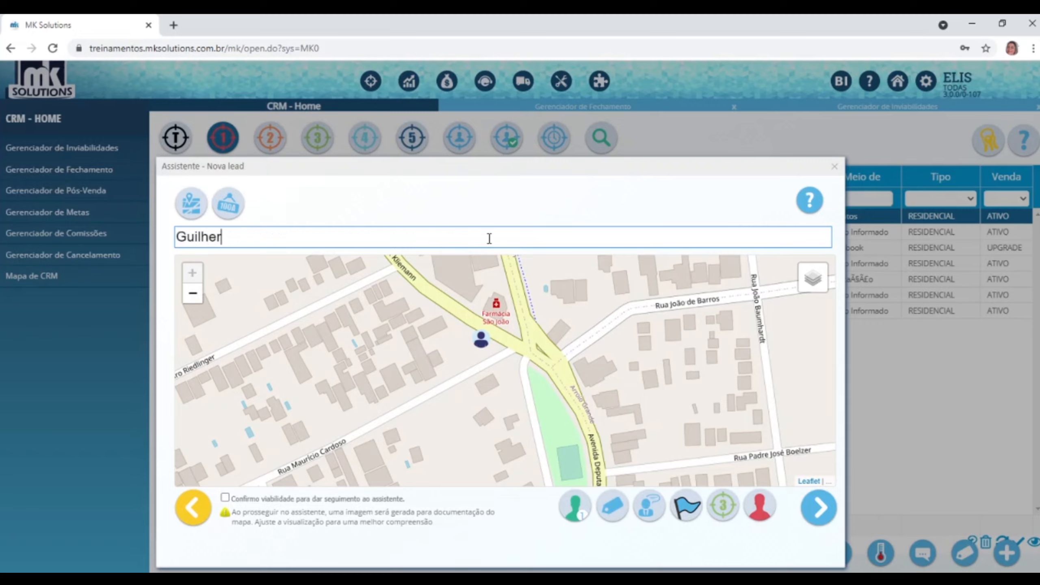
text(me werlan)
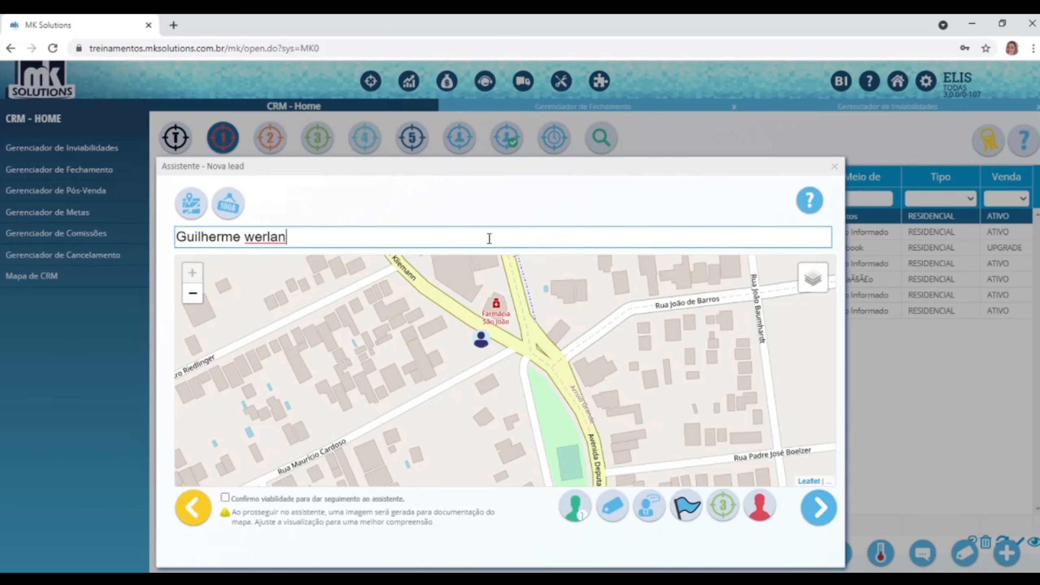
text(g)
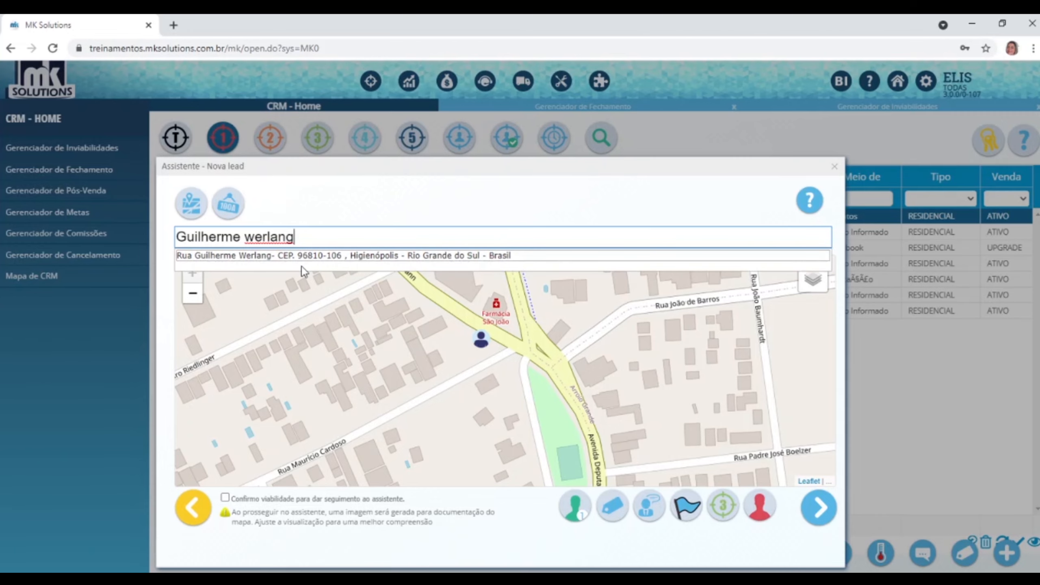
click(301, 256)
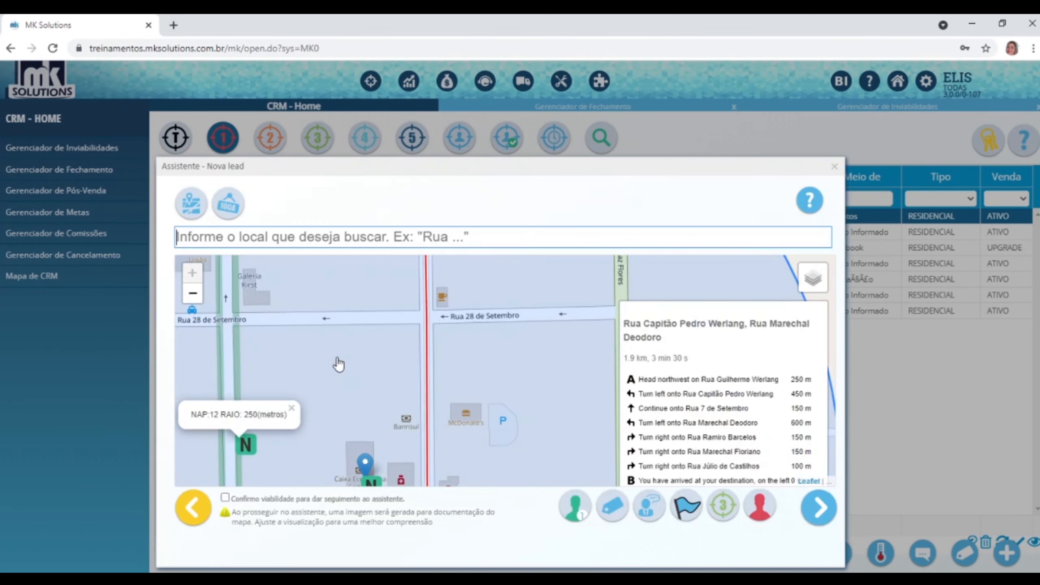
click(561, 385)
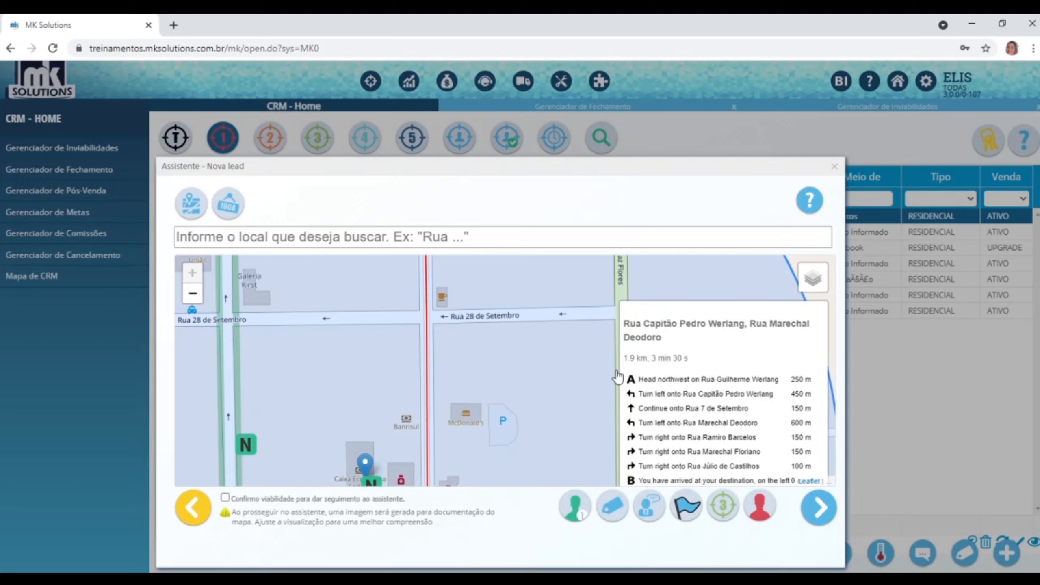
scroll(336, 449, down, 1)
drag(337, 448, 411, 356)
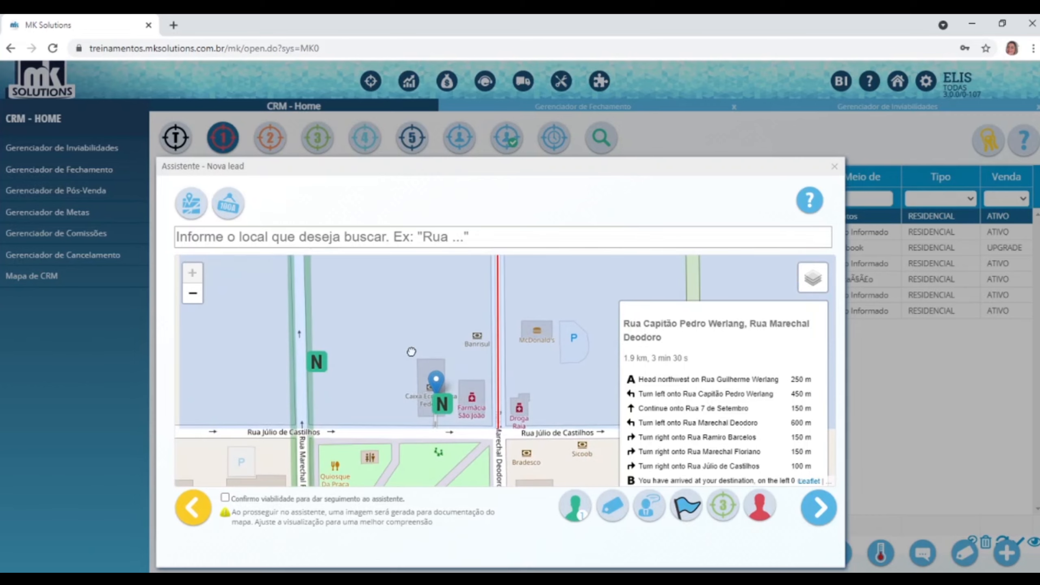
scroll(413, 357, down, 2)
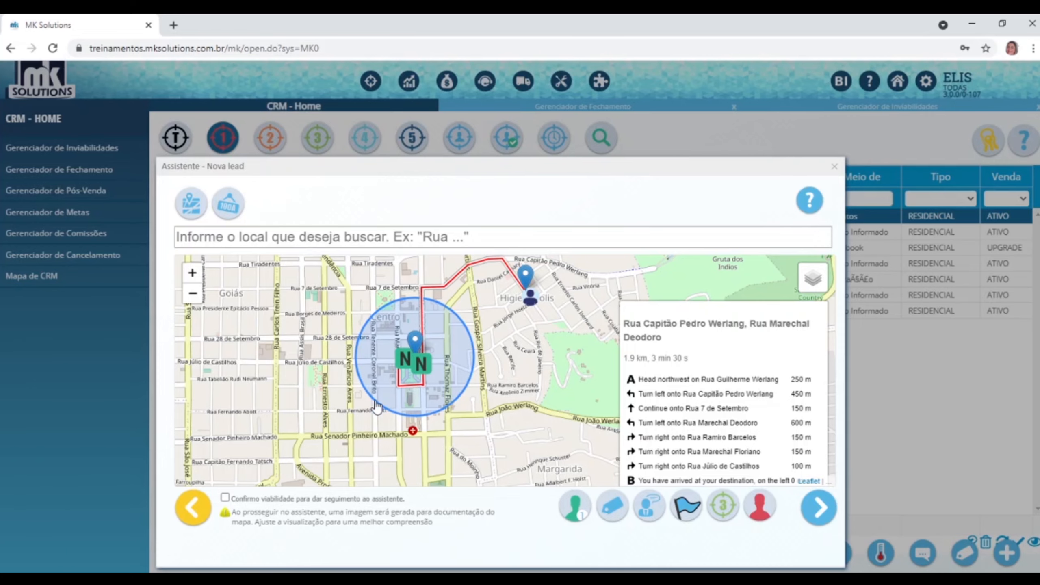
Reserve free port 2 of the nearby fibre box for the lead, then close the reservation manager.
click(424, 367)
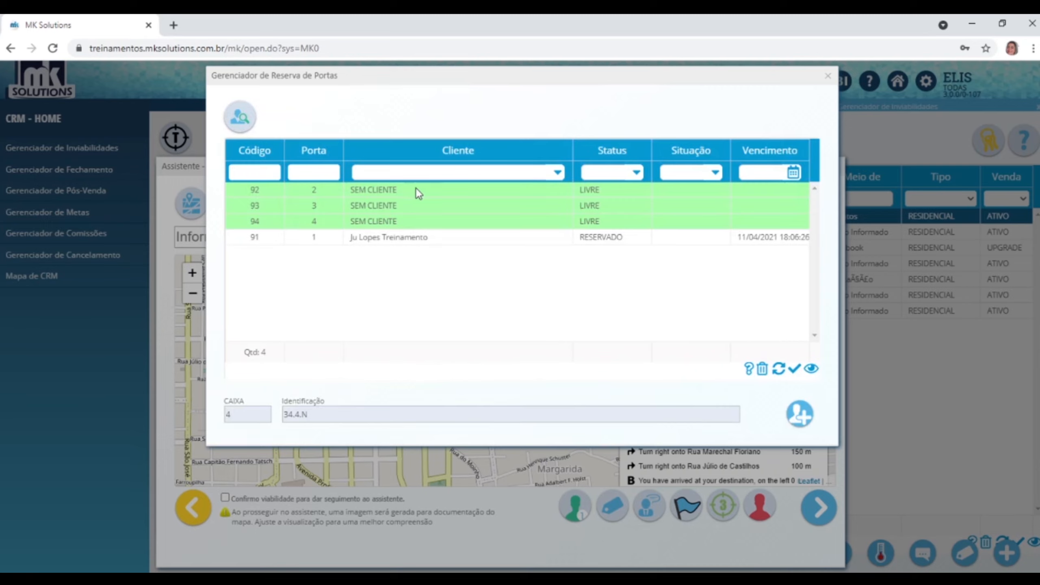
click(428, 196)
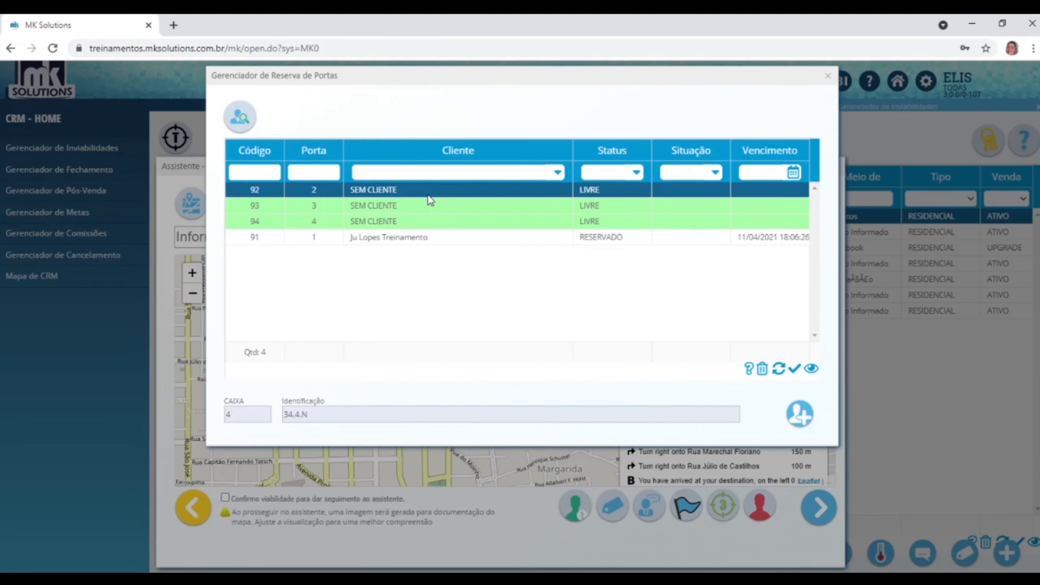
click(803, 418)
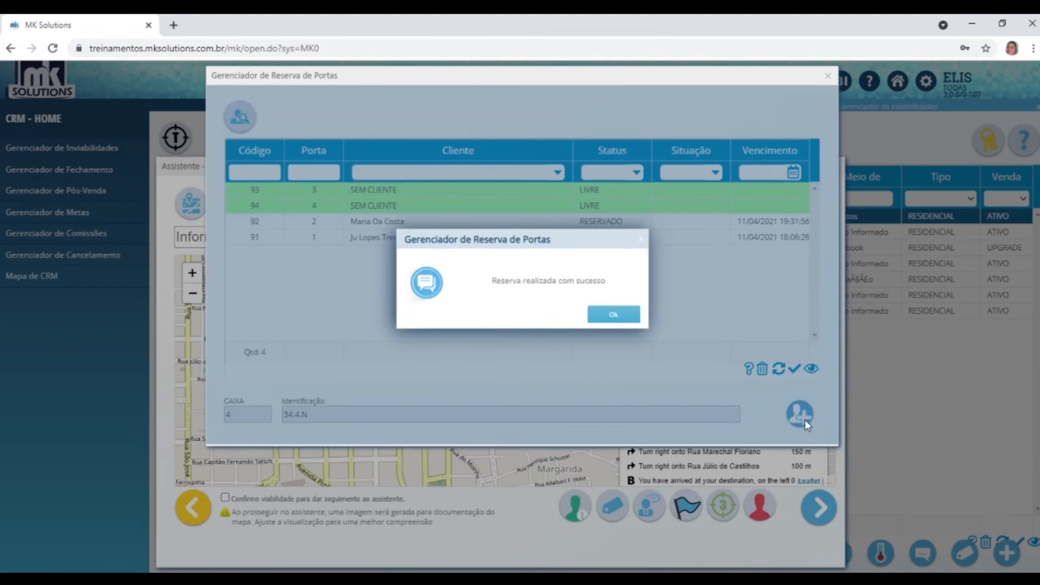
click(603, 319)
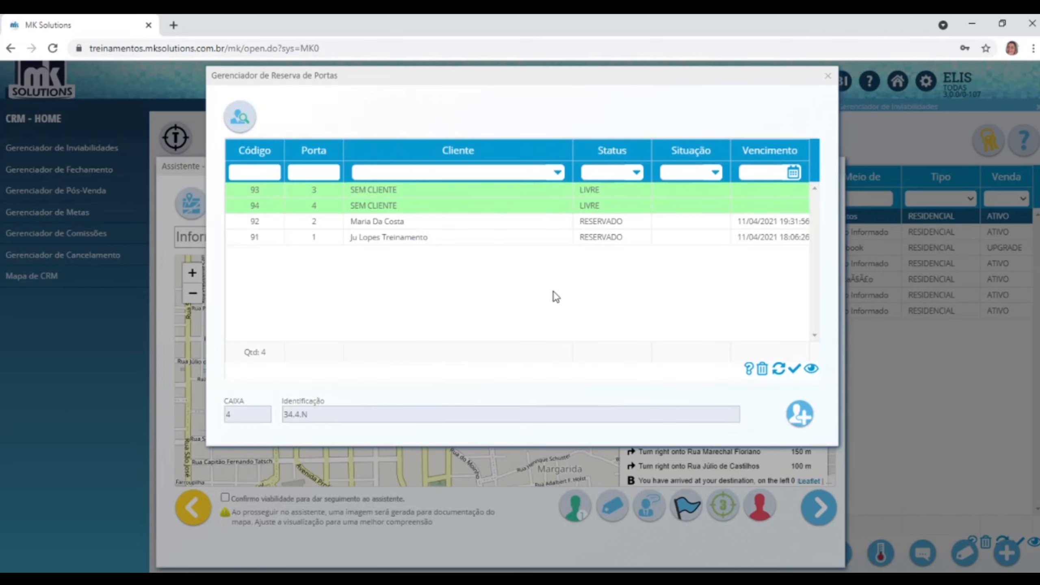
click(476, 221)
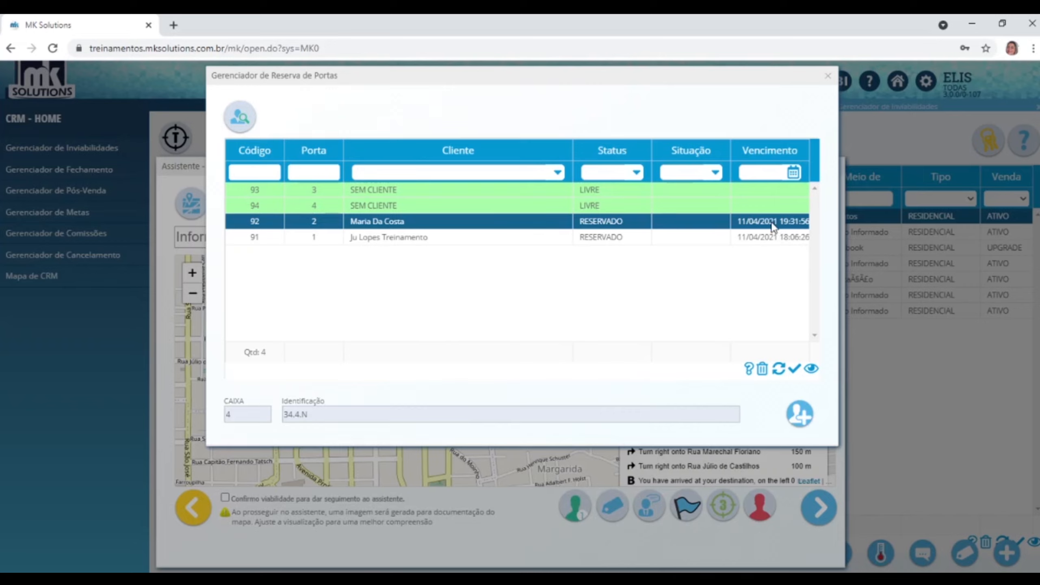
click(828, 76)
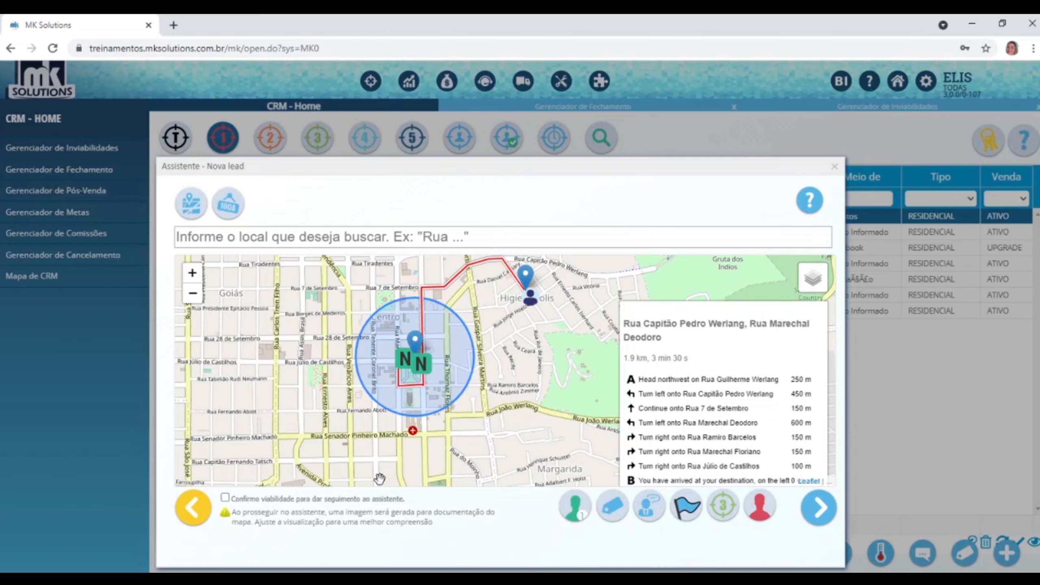
Start a new service order for the lead and move past its address step.
click(684, 511)
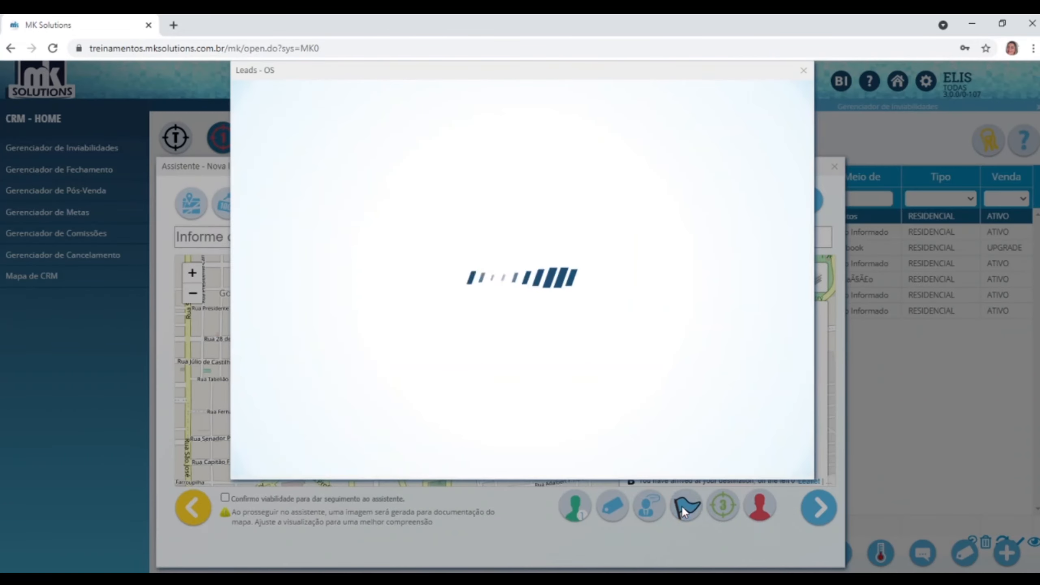
click(706, 456)
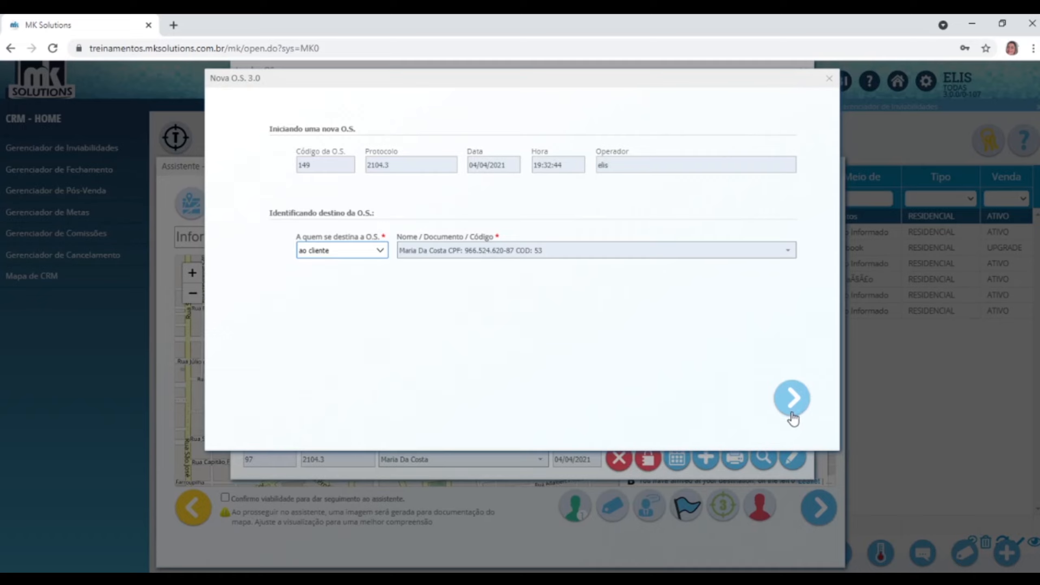
click(792, 410)
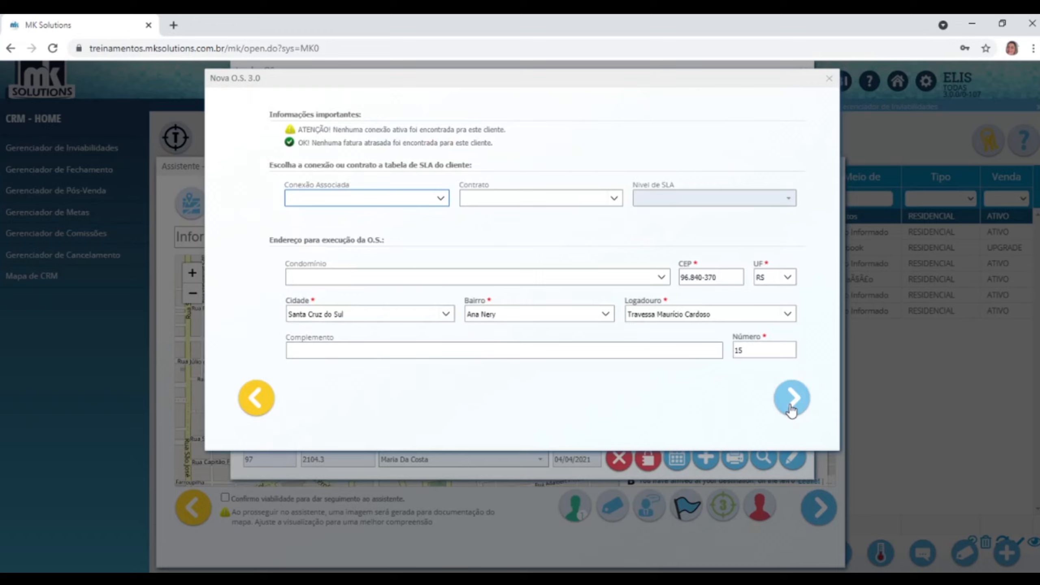
triple_click(674, 315)
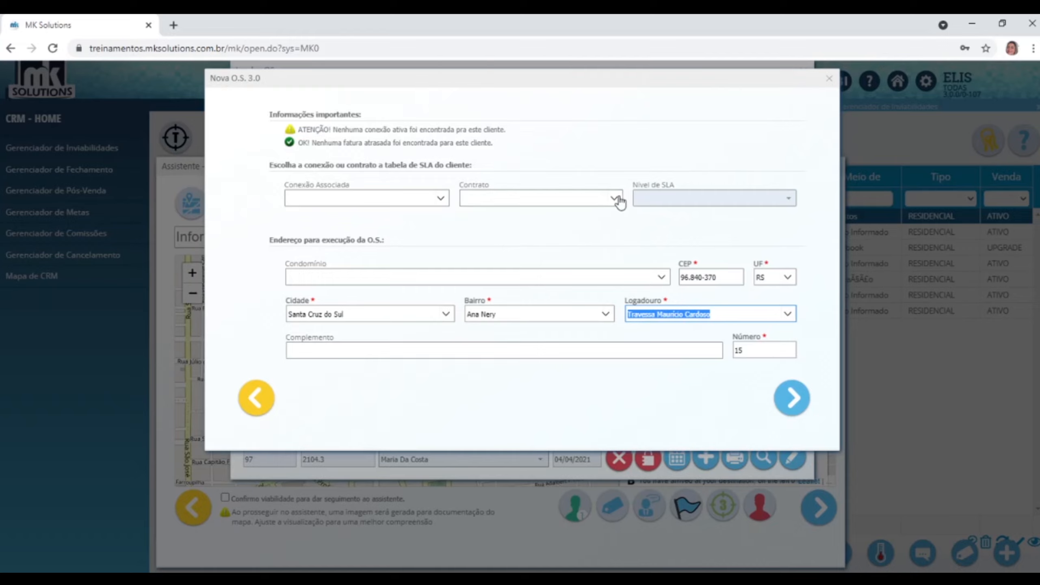
click(791, 398)
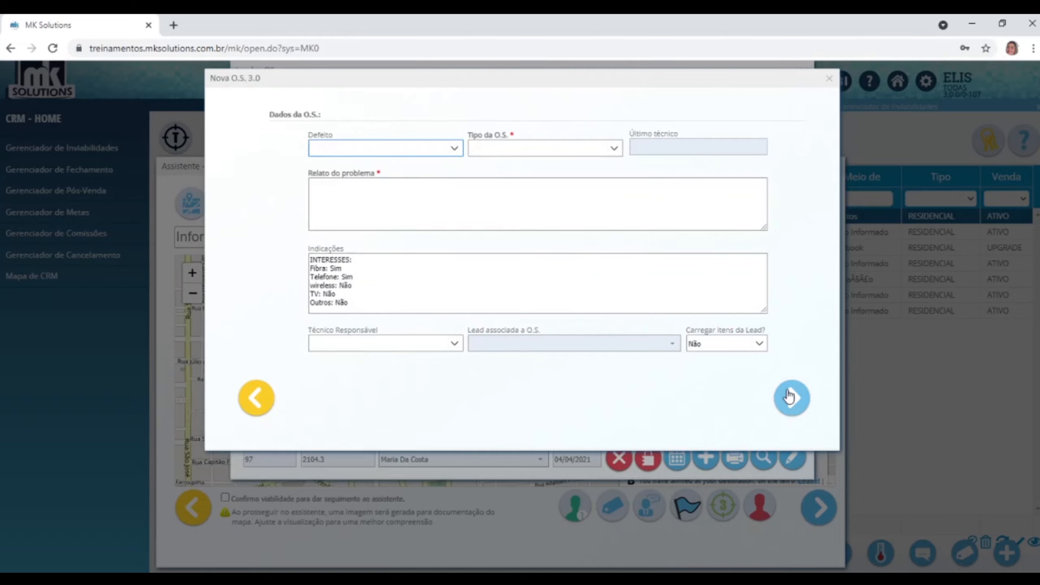
Set the order type to OS teste with description 'Teste de viabilidade de sinal'.
click(612, 148)
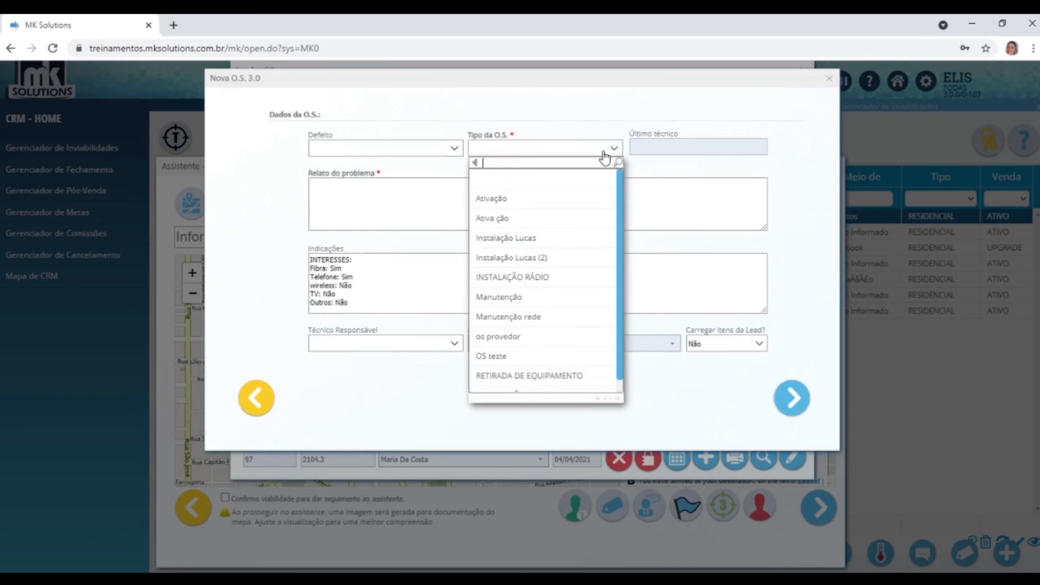
scroll(506, 351, down, 1)
click(508, 347)
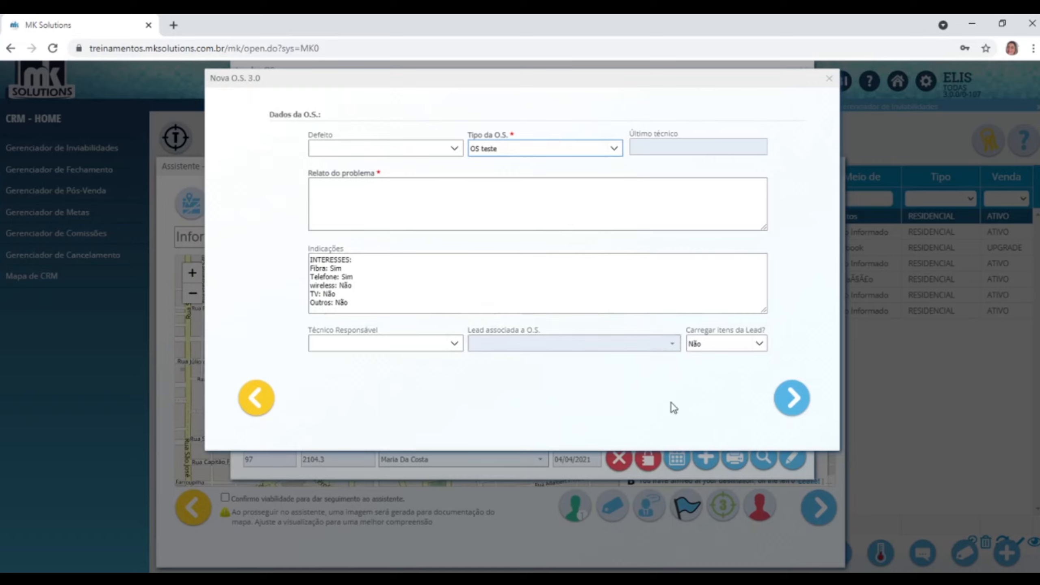
click(419, 210)
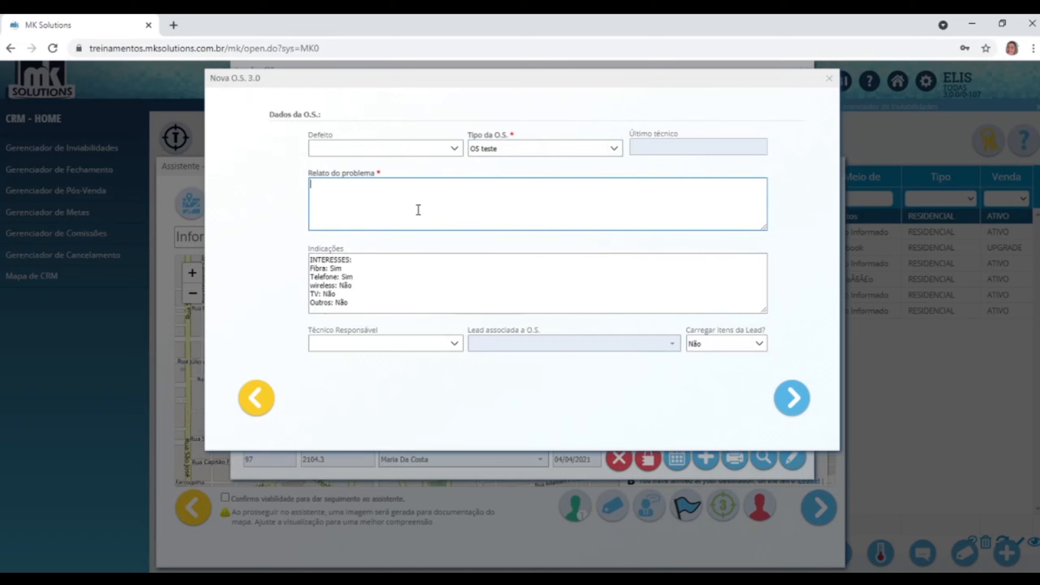
text(Teste fde)
key(BackSpace)
key(BackSpace)
key(BackSpace)
text(de viabilidade de sinal)
Skip the remaining steps, assign the Manutenção service group, and save the order.
click(792, 397)
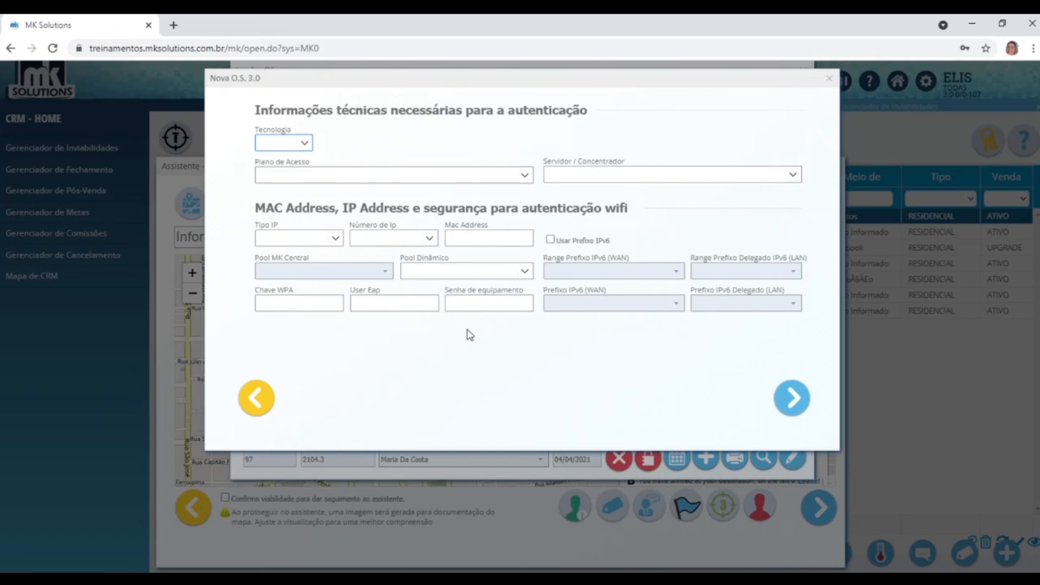
click(791, 398)
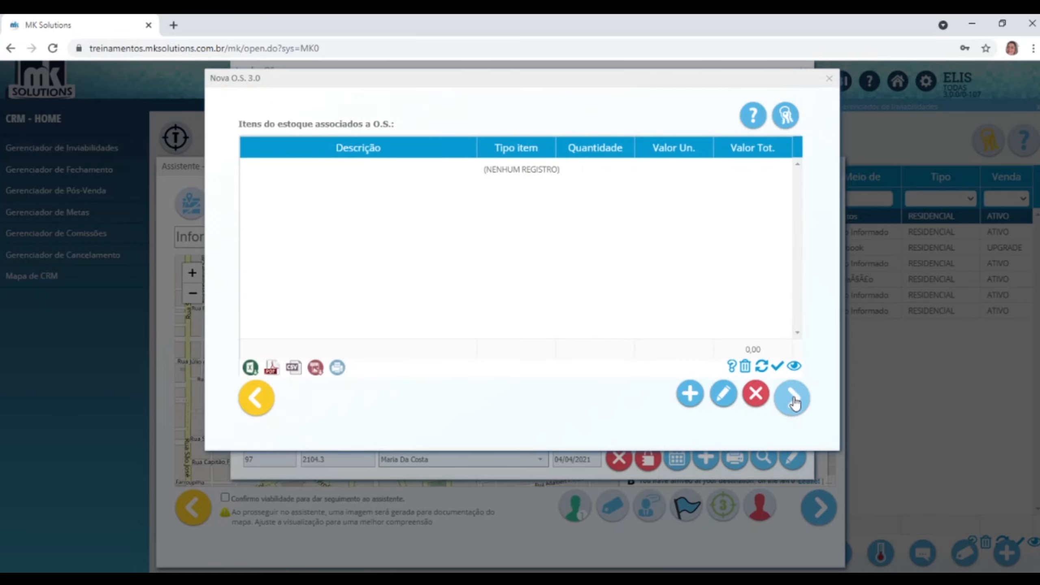
click(792, 397)
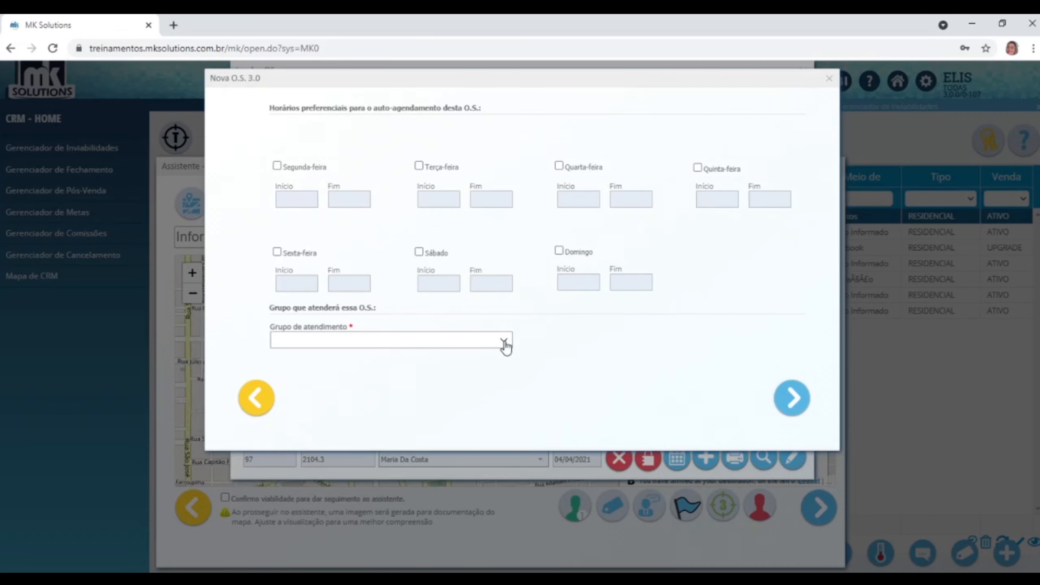
click(504, 341)
click(371, 410)
click(802, 397)
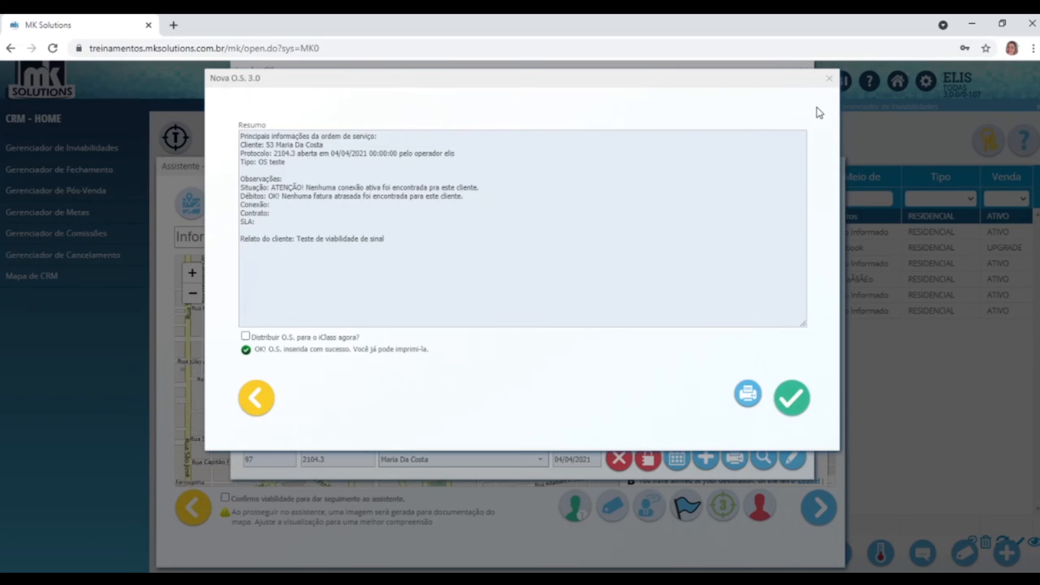
Select service order 149 and open its schedule dated 05/04/2021.
click(830, 80)
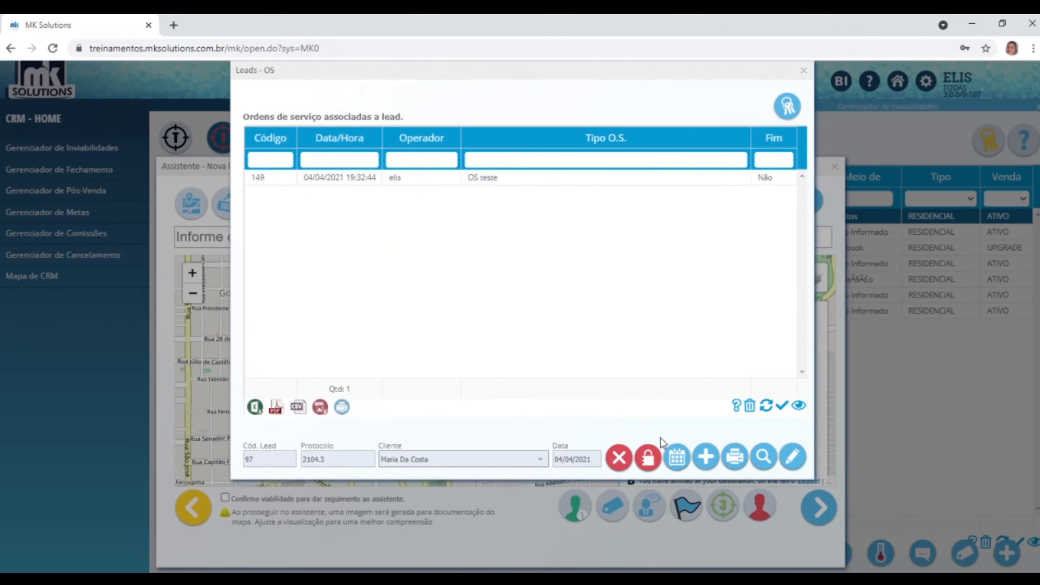
click(677, 456)
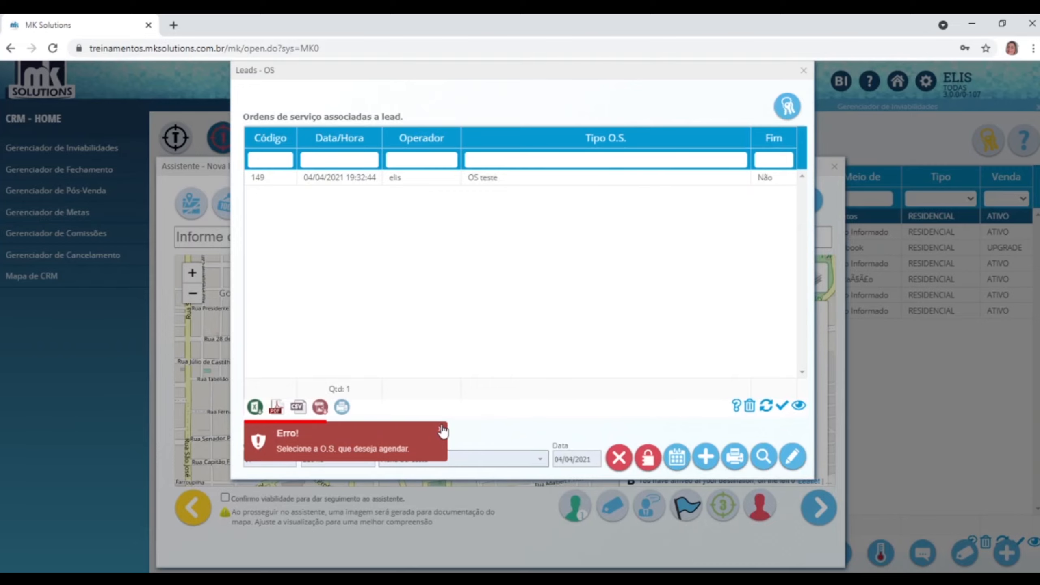
click(523, 180)
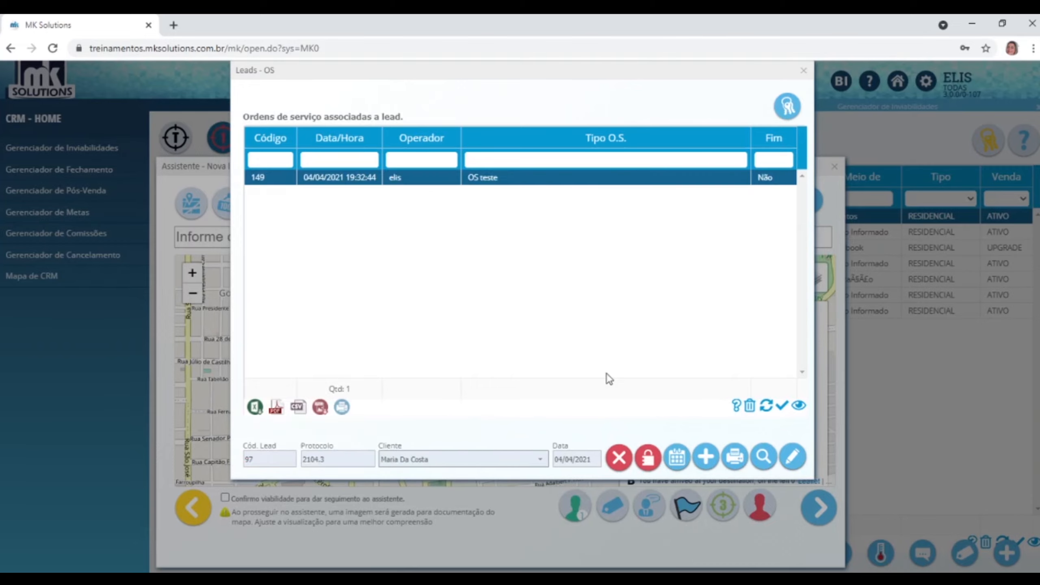
click(674, 466)
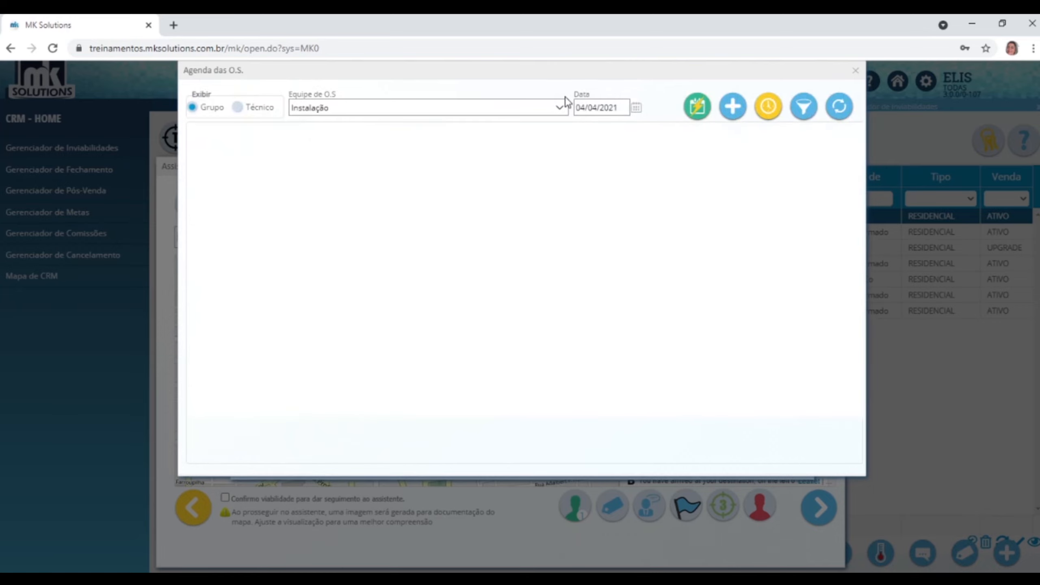
click(559, 107)
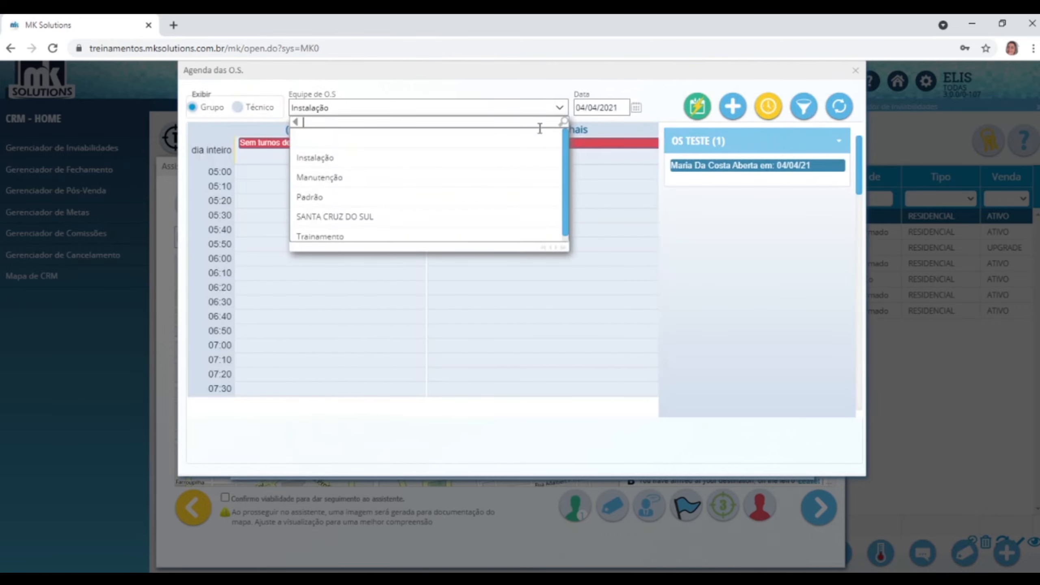
click(635, 114)
click(635, 111)
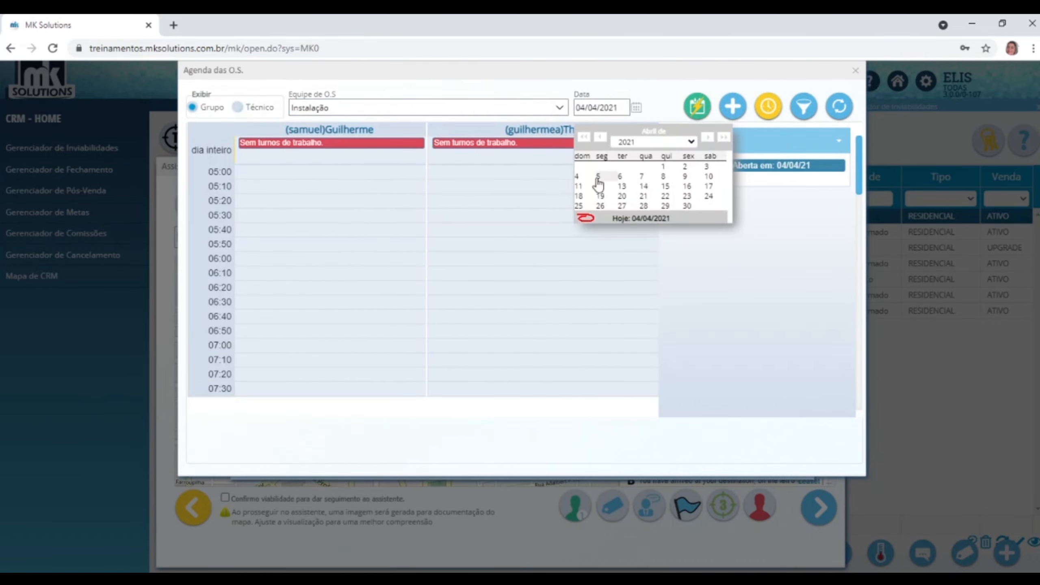
click(600, 177)
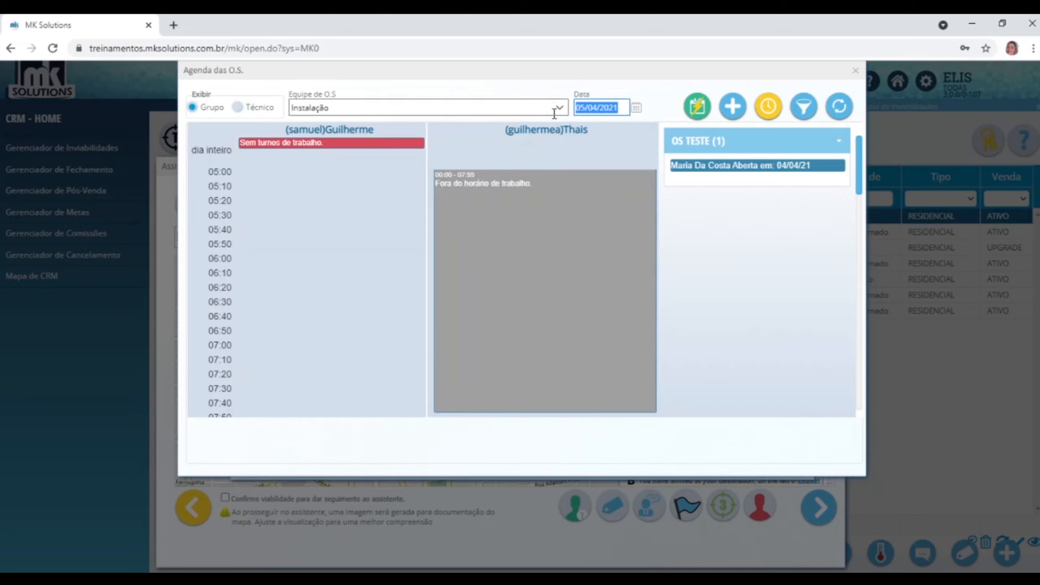
Book order 149 into the Manutenção team's first technician at 08:00, refresh, and close the schedule.
click(558, 108)
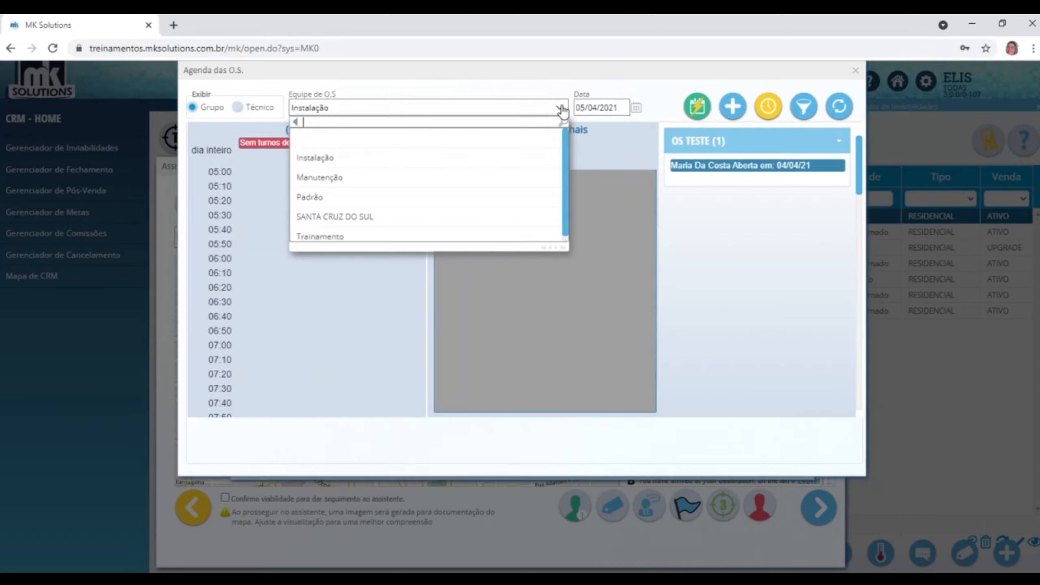
click(343, 176)
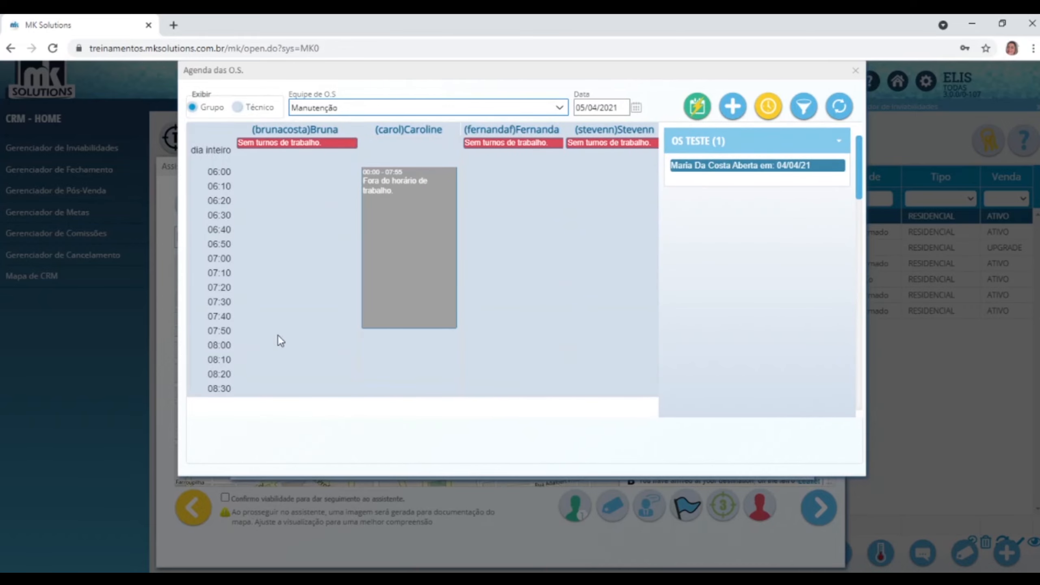
drag(711, 168, 268, 359)
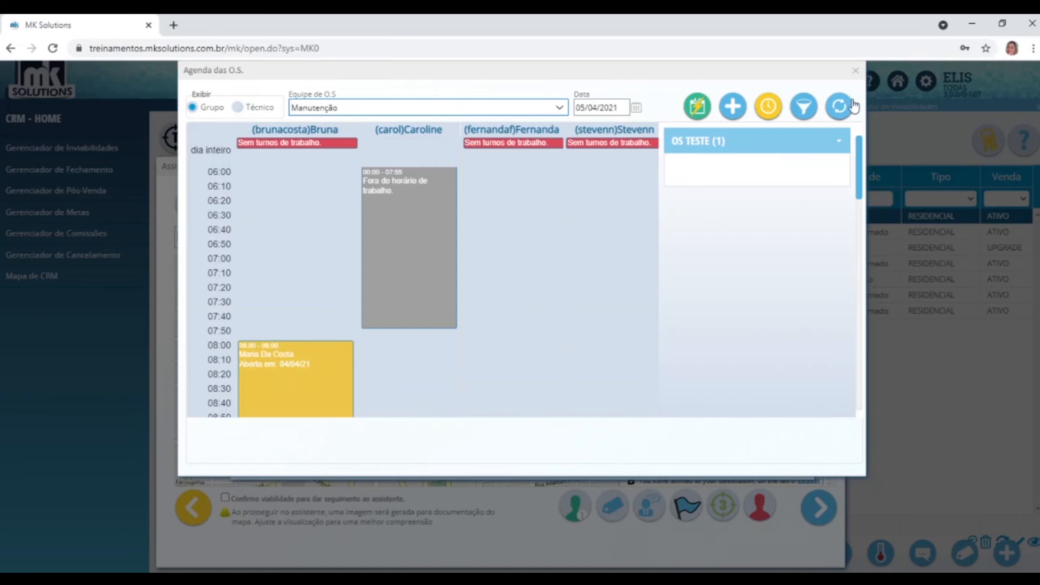
click(836, 107)
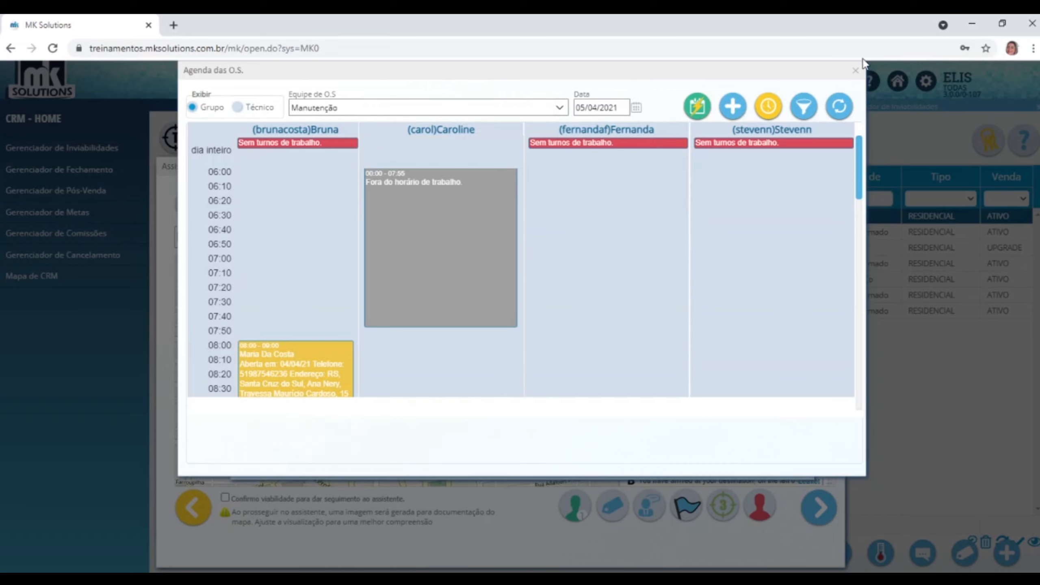
click(855, 71)
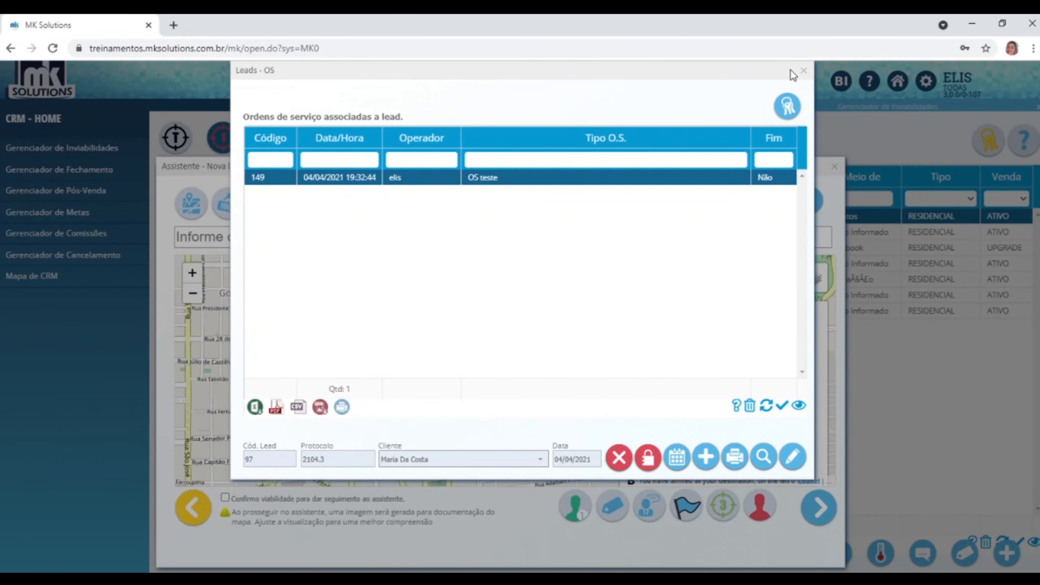
Search the map for the pasted street plus ', santa cruz do sul' and tick Confirmo viabilidade.
click(803, 71)
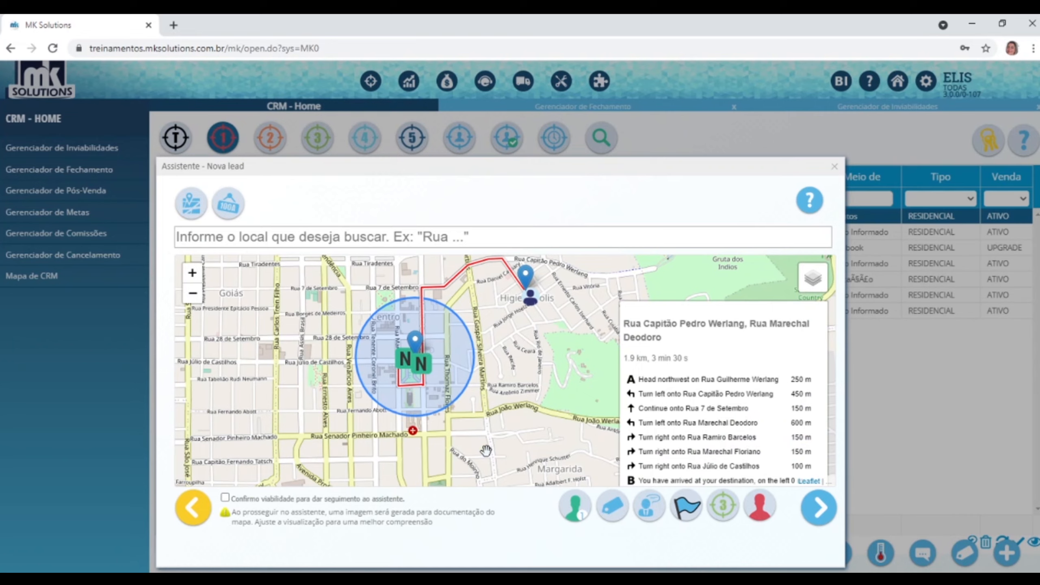
click(408, 233)
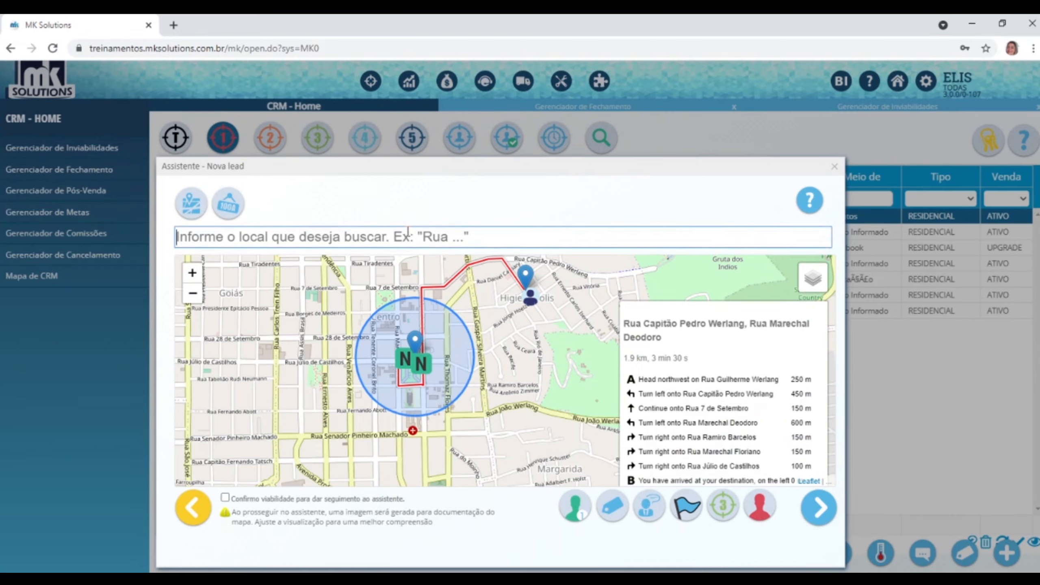
text(Travessa Maurício Cardoso)
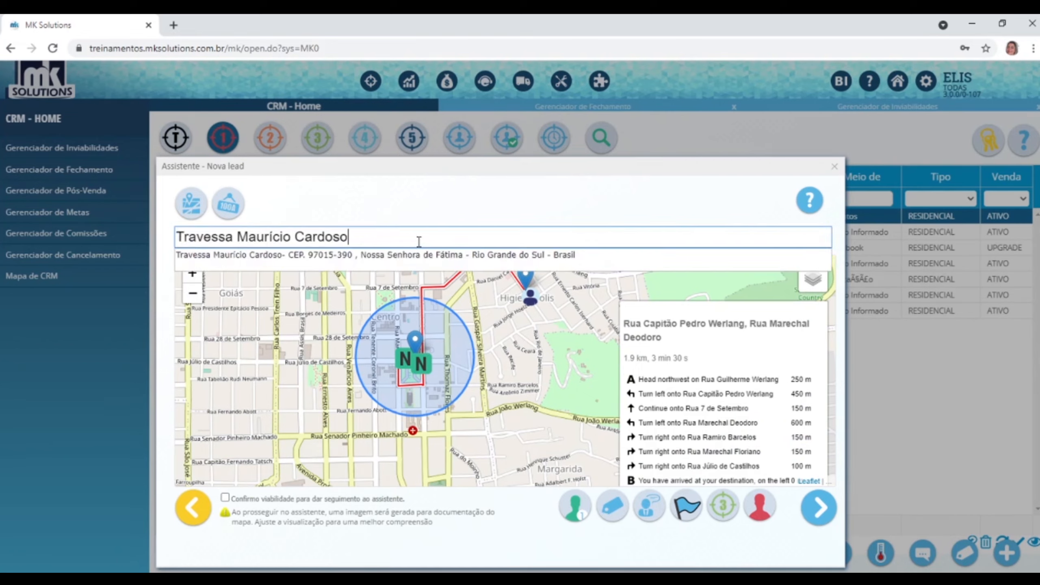
text(, santa cruz do sul)
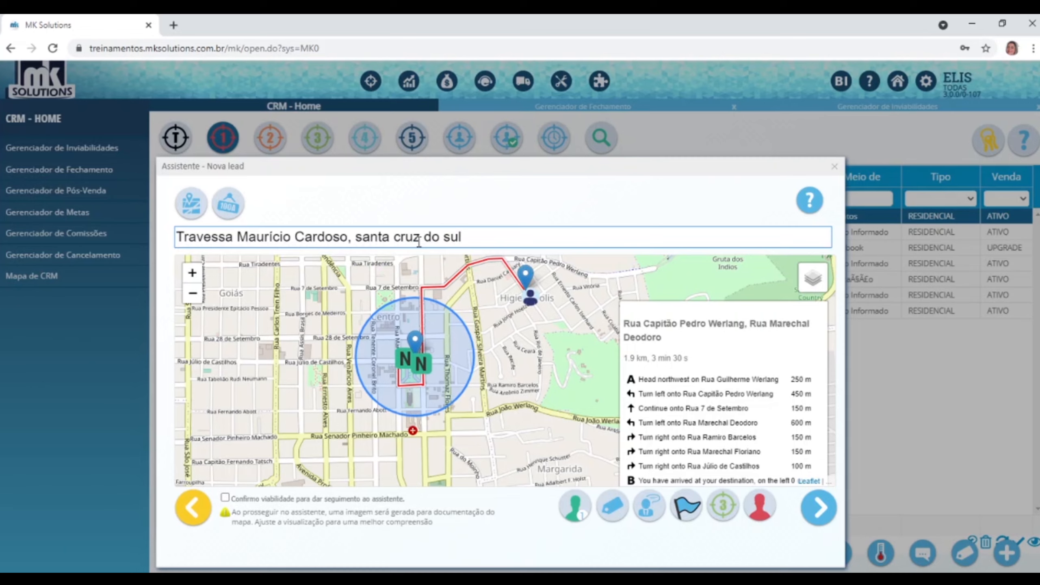
click(604, 277)
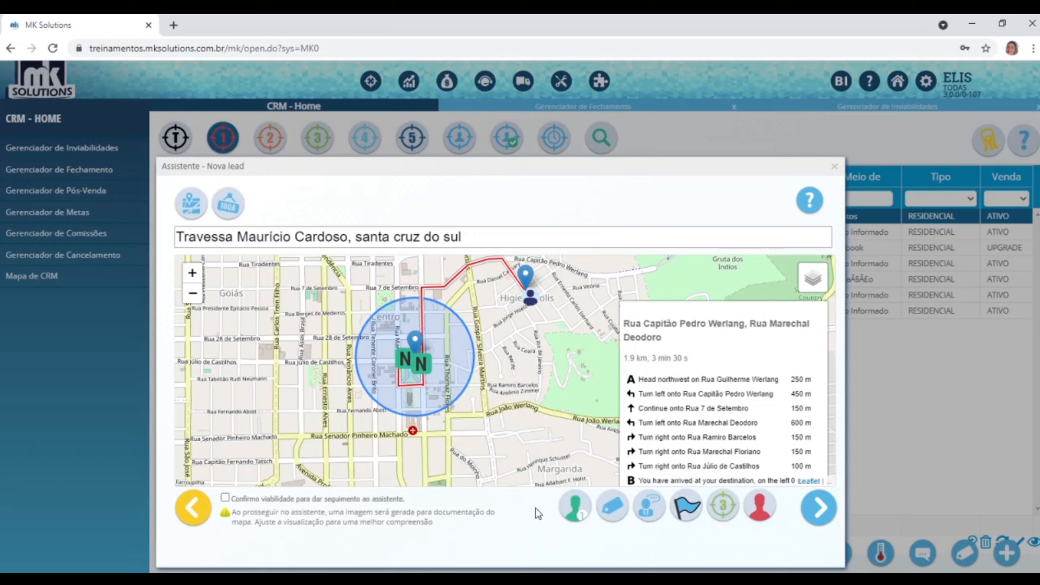
click(277, 500)
Advance to the plans step, then open and close Comentários without adding a comment.
click(821, 510)
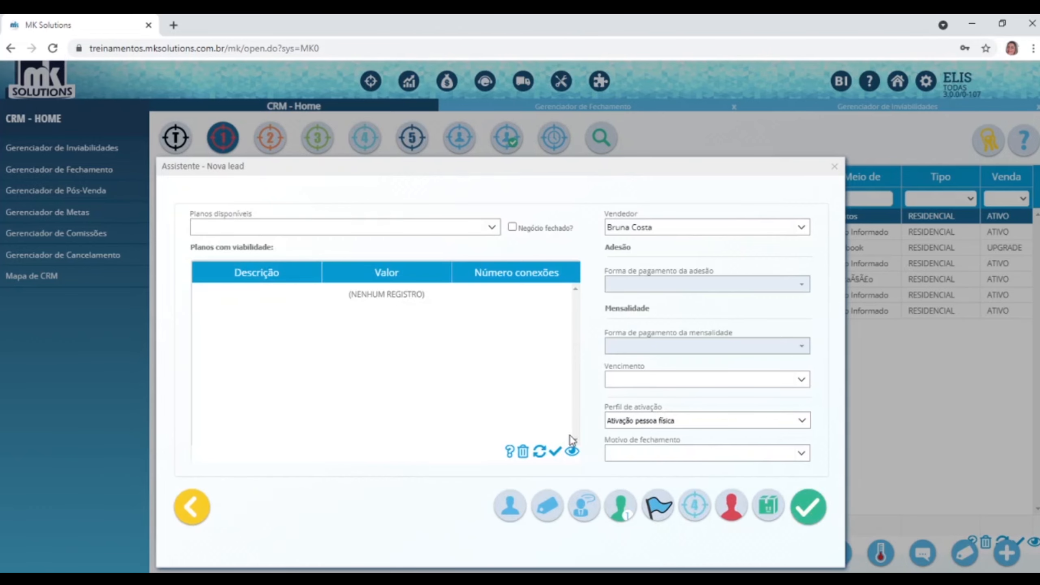
click(695, 505)
click(583, 510)
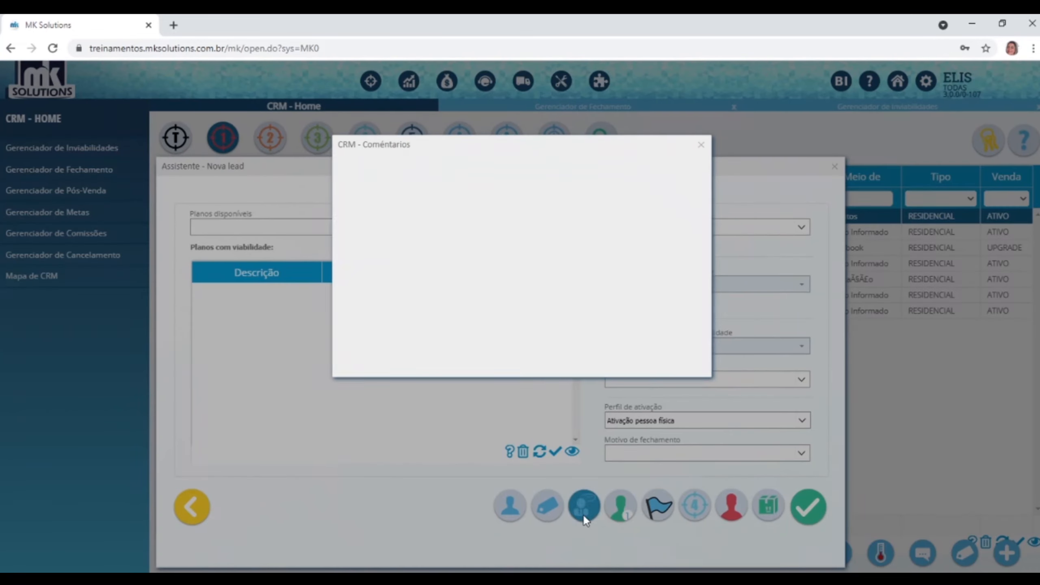
click(703, 144)
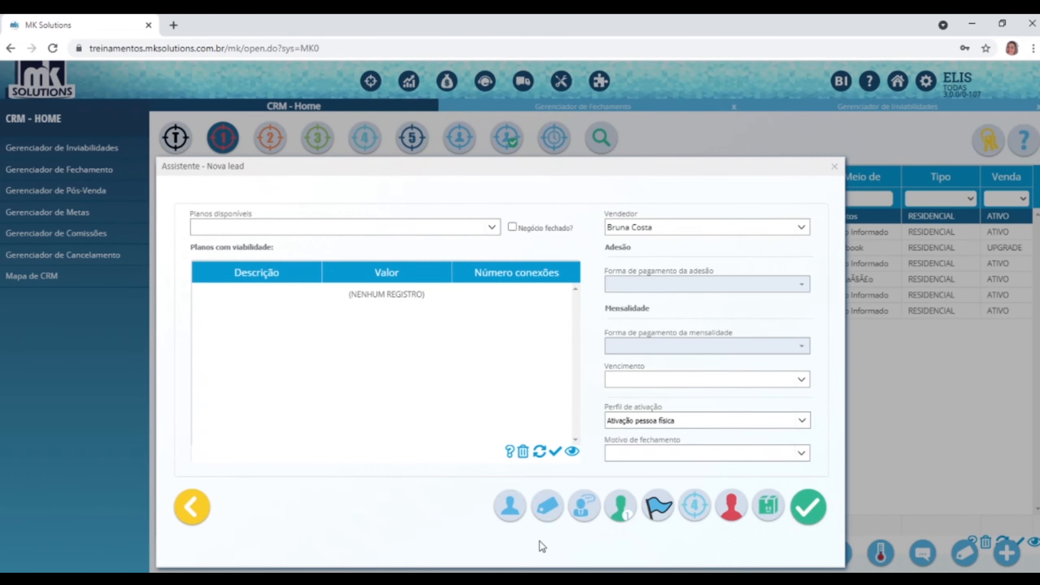
Create a new lead task titled 'Ligar cliente para fechar Negócio'.
click(548, 509)
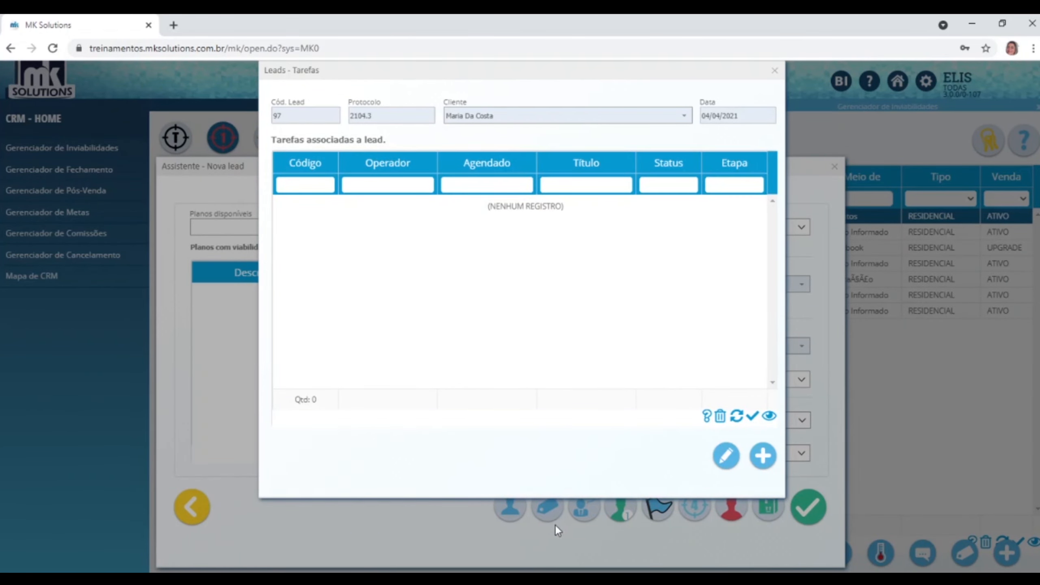
click(764, 456)
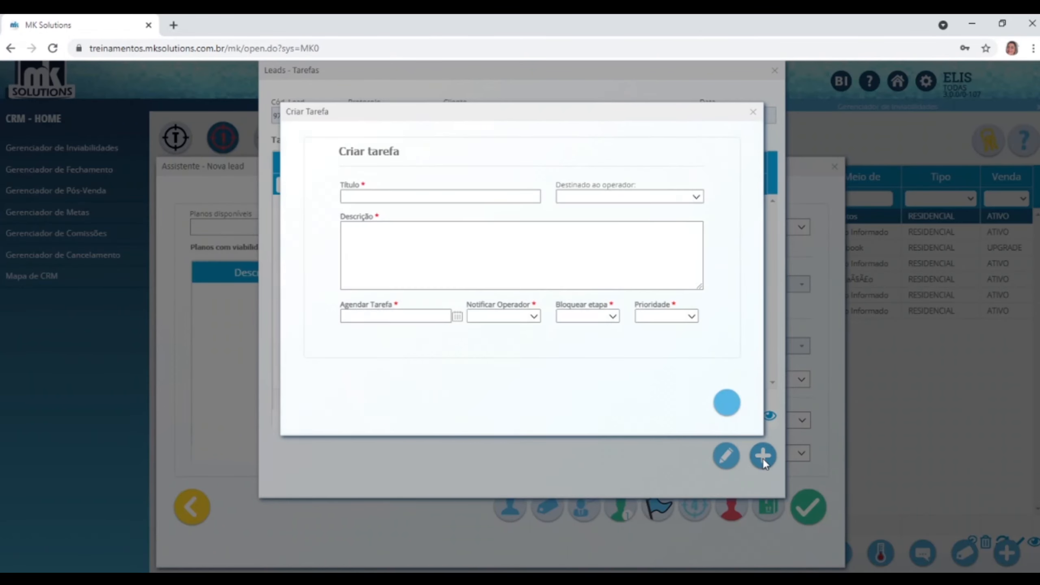
click(412, 193)
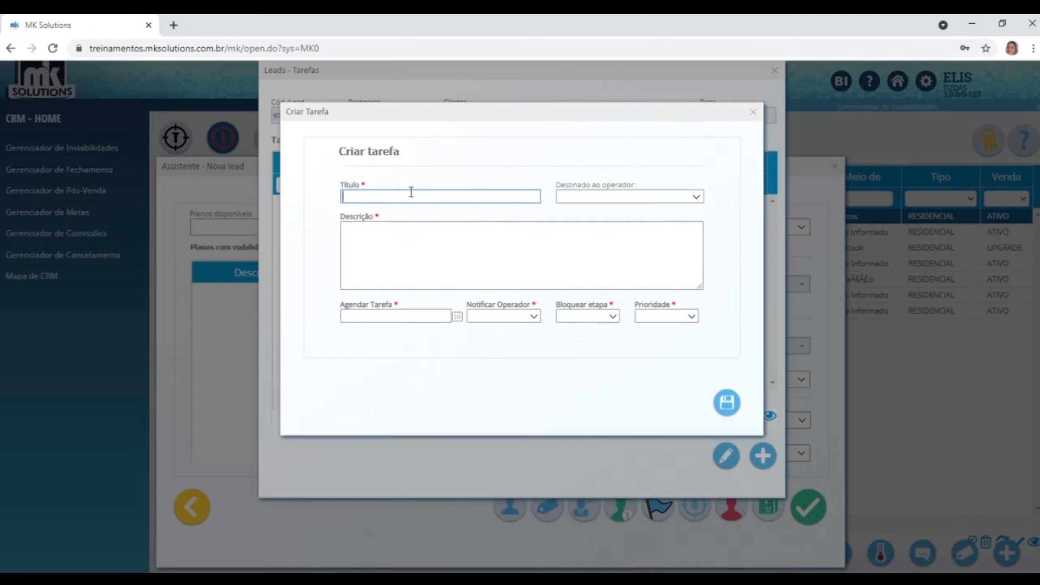
text(Ligar  cliente para fechar Negóci)
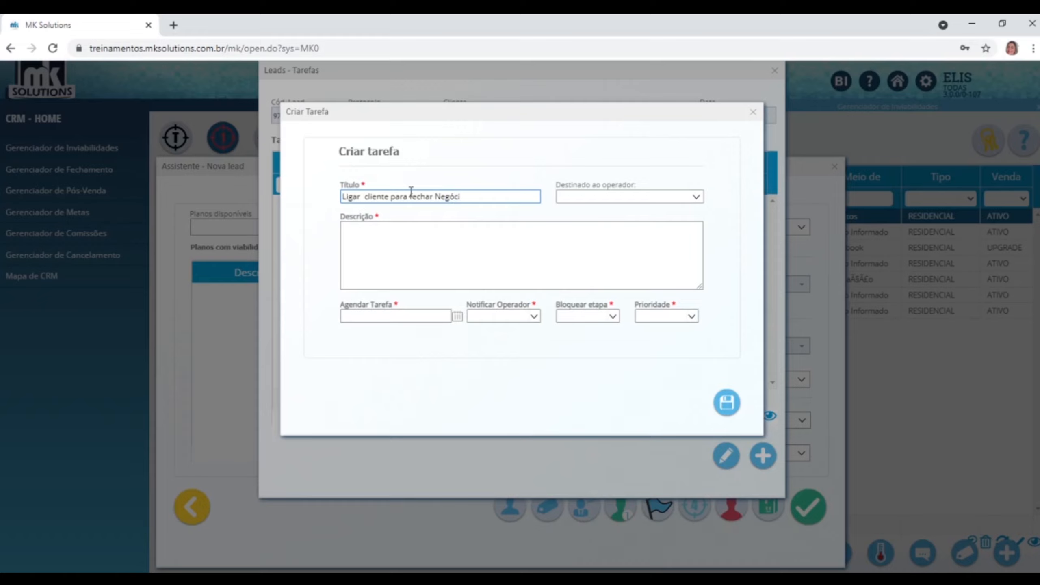
text(o)
Assign the task to the current operator from the operator list.
click(701, 199)
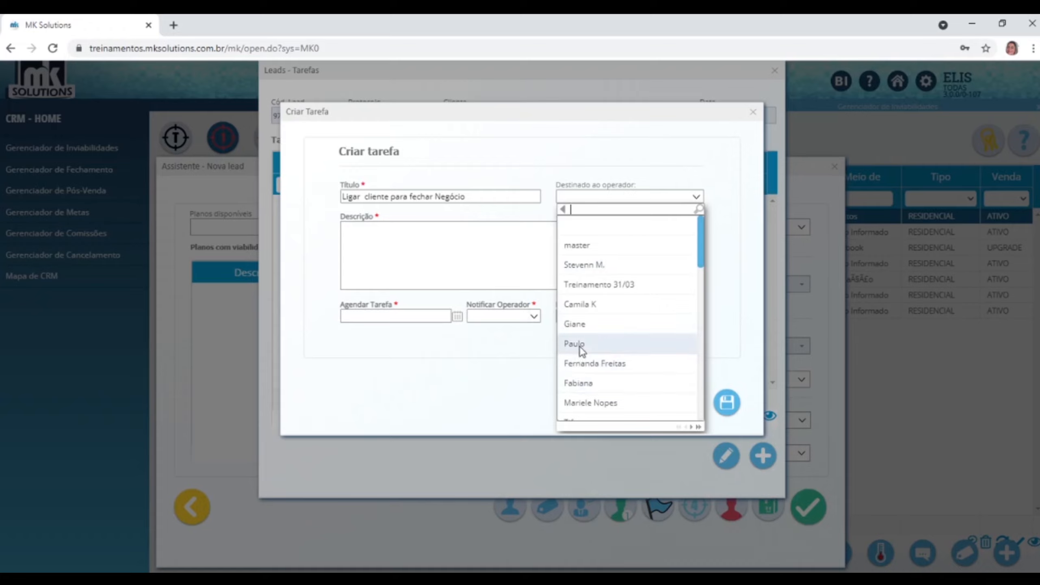
scroll(580, 348, down, 3)
scroll(589, 328, down, 3)
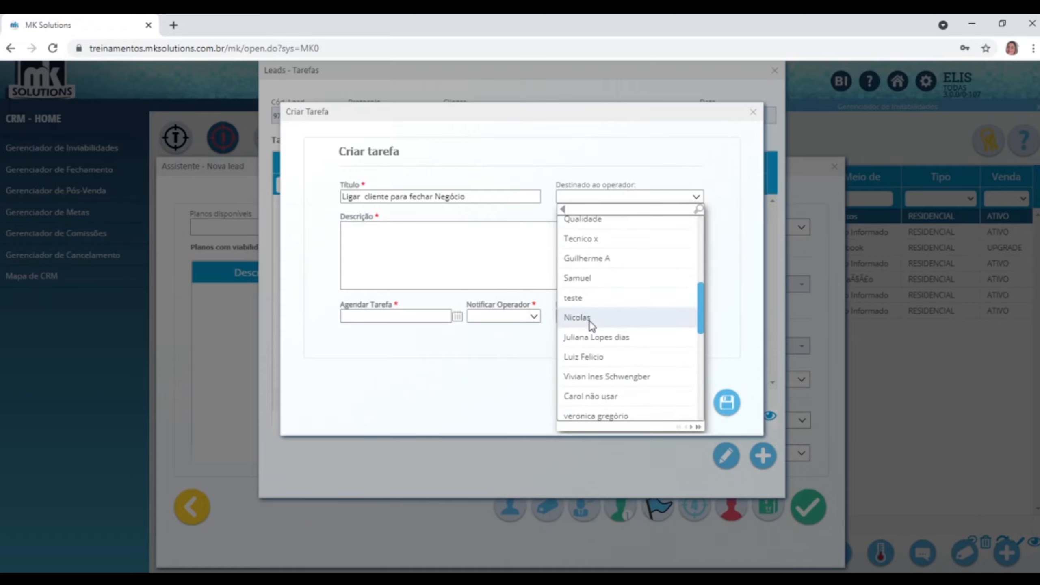
scroll(590, 321, down, 3)
click(590, 324)
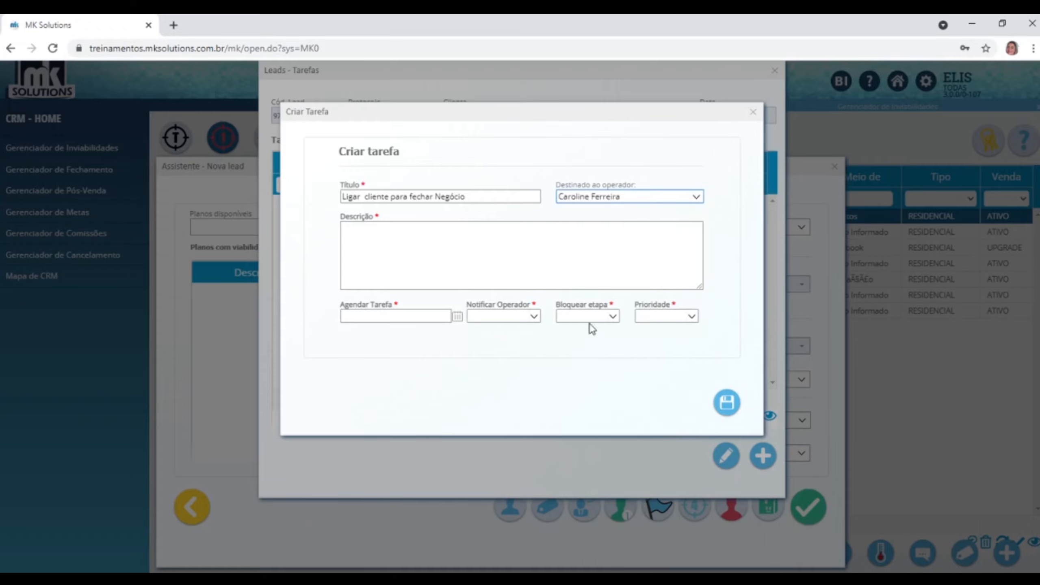
click(697, 198)
text(elis)
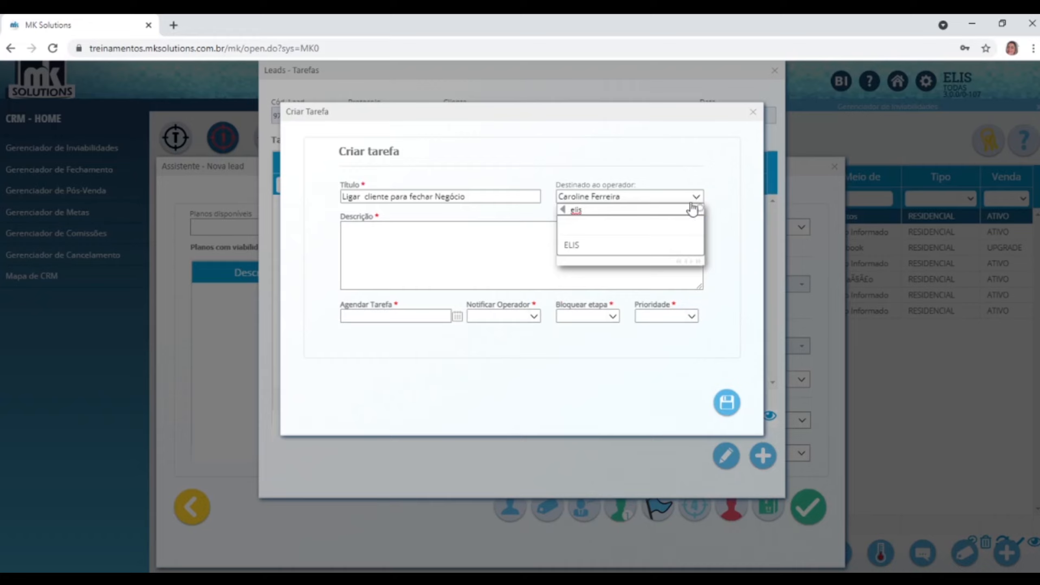
click(575, 247)
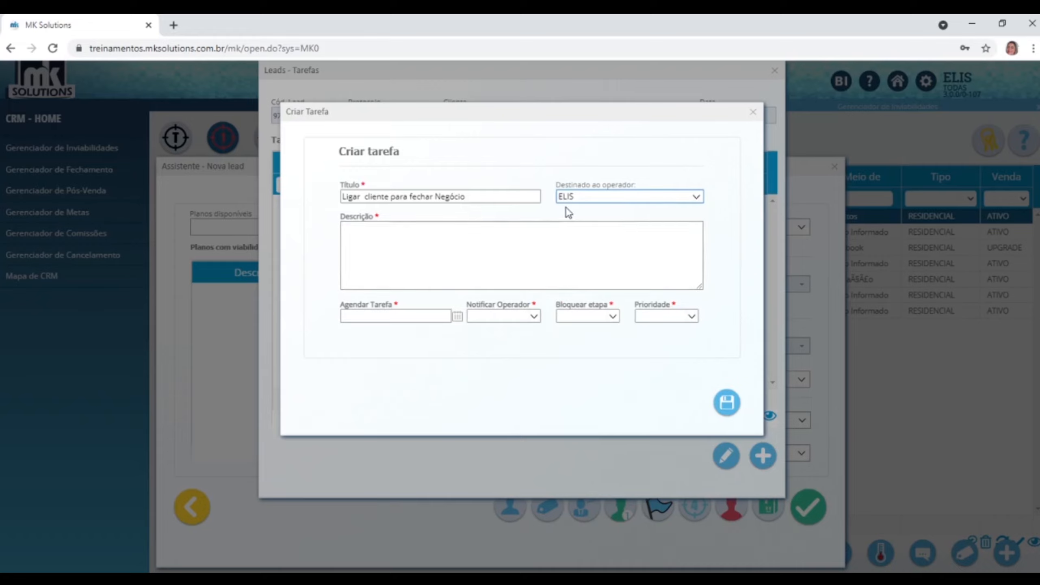
Enter the description 'Ligar para ver se o cliente vai fechar a negociação', fixing typos.
click(416, 251)
text(Li)
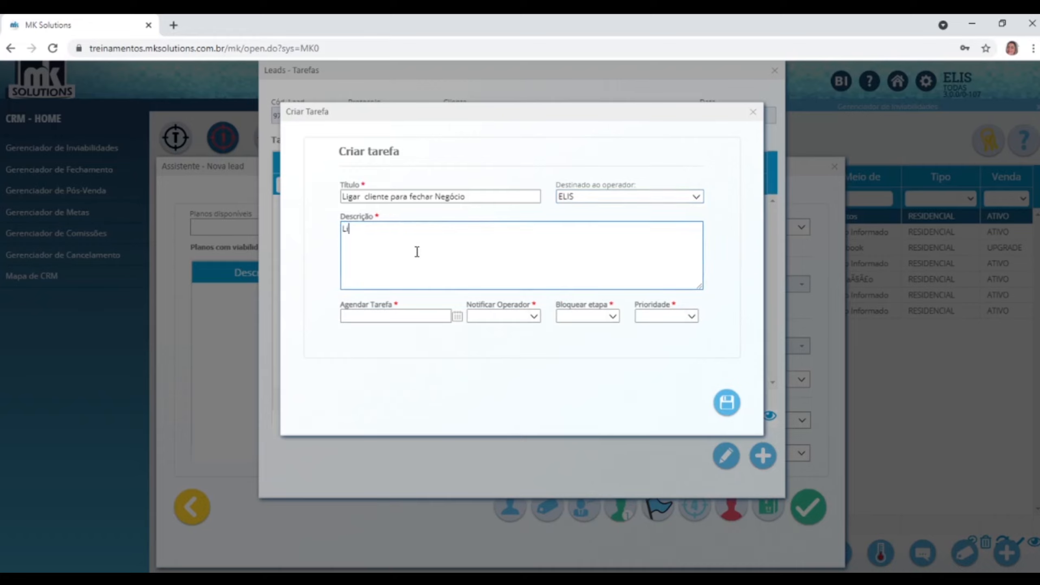
text(gar par aver se o clienet vai fechar )
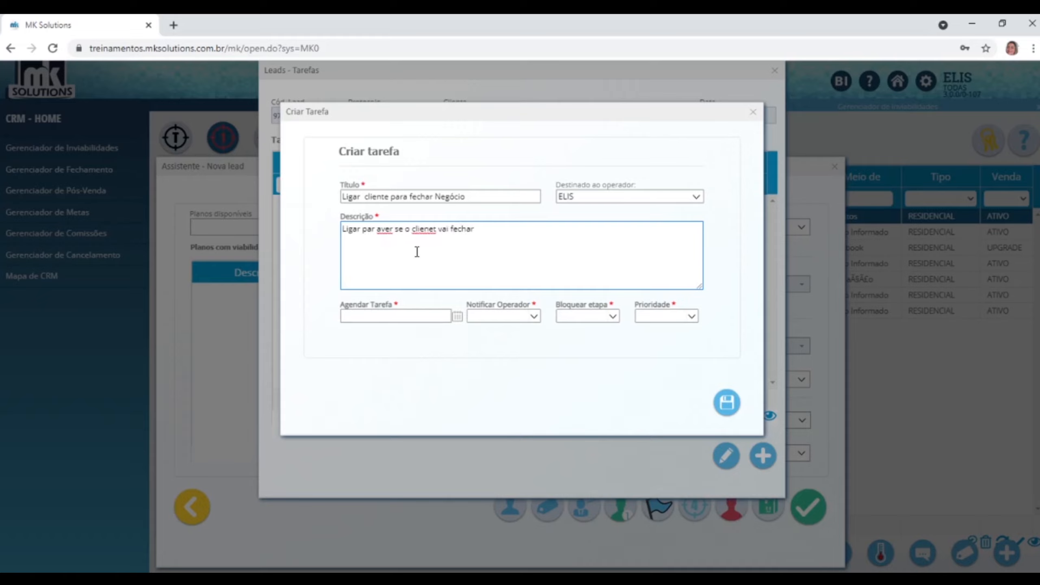
text(a negociação)
click(430, 229)
key(BackSpace)
key(Right)
text(e)
click(378, 231)
key(BackSpace)
Schedule the task for 05/04/2021 at 10:00:00.
click(442, 316)
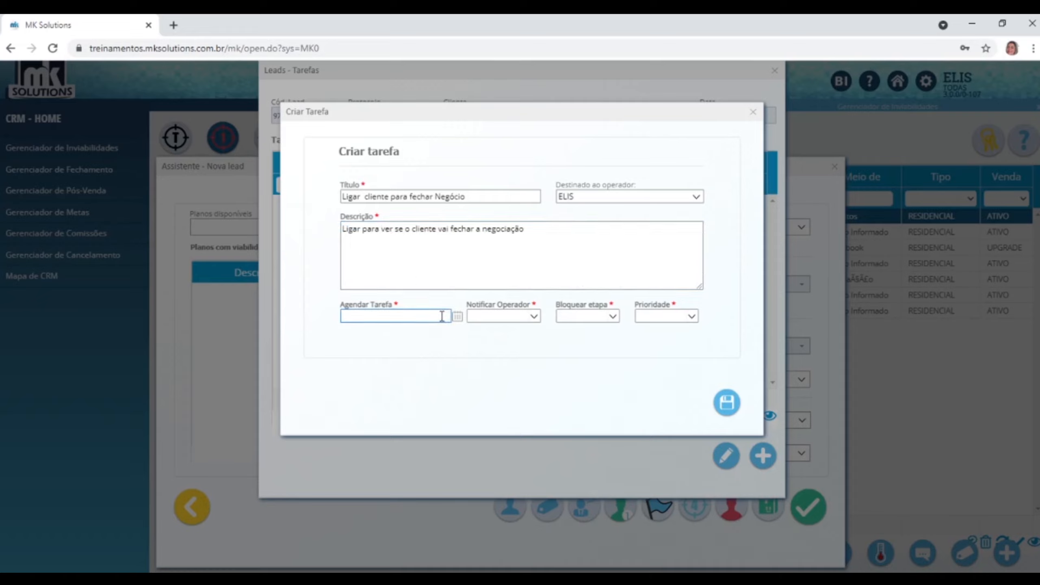
click(458, 316)
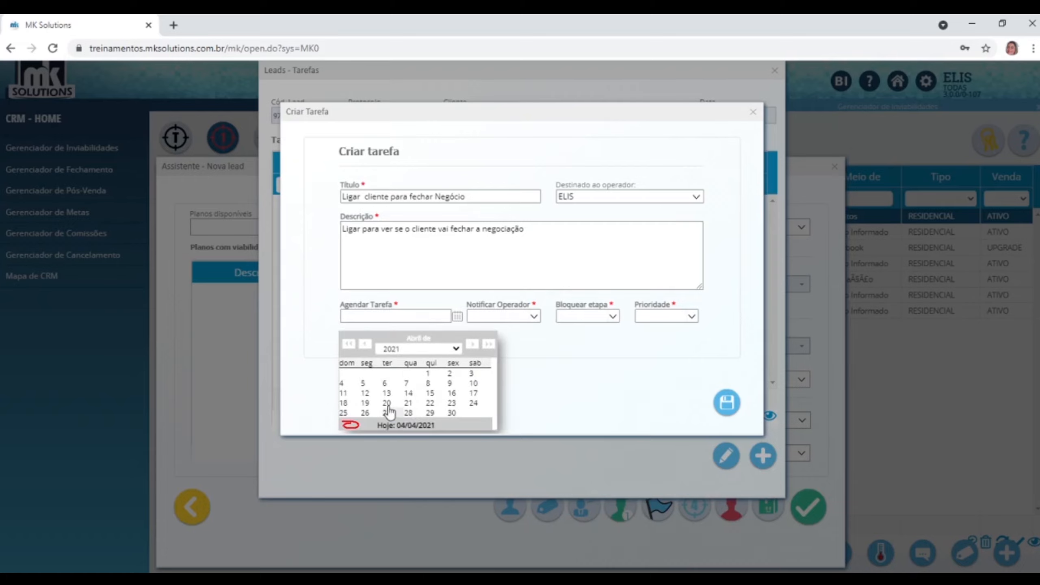
click(364, 385)
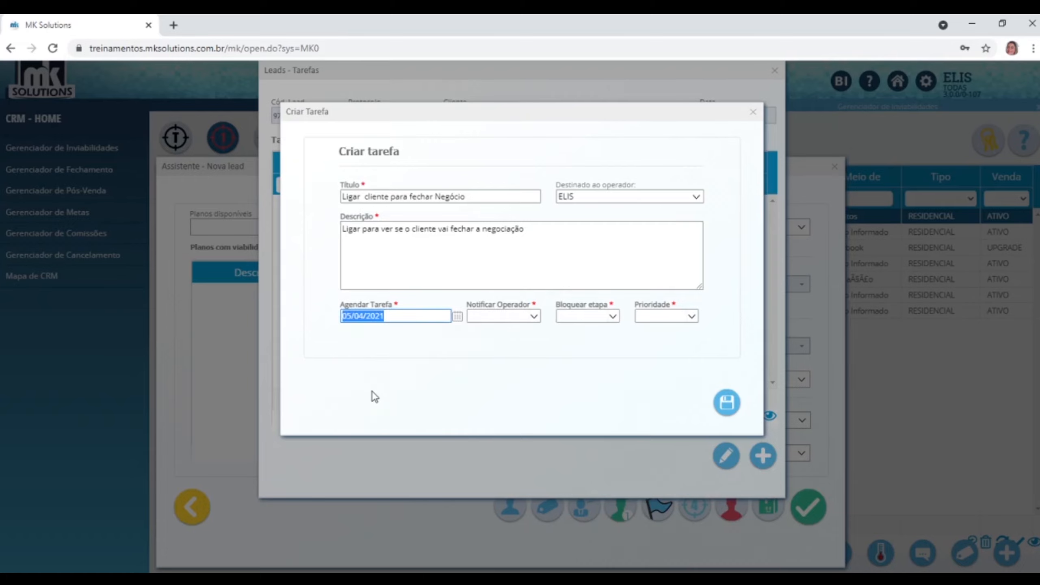
click(420, 315)
text(10:00:00)
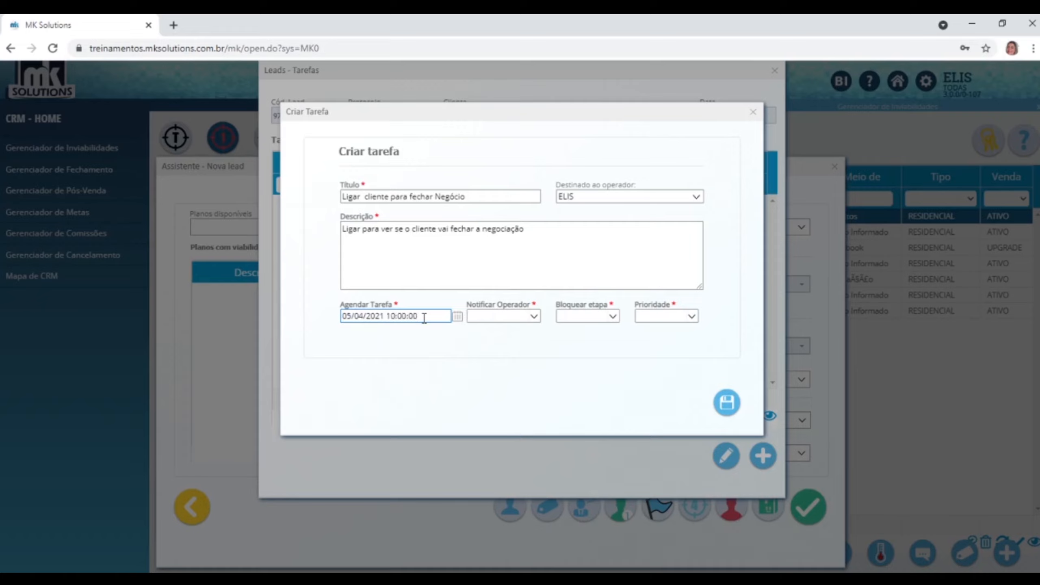
Set Notificar Sim, Bloquear Sim and Prioridade Alta, save the task, and close Tarefas.
click(533, 316)
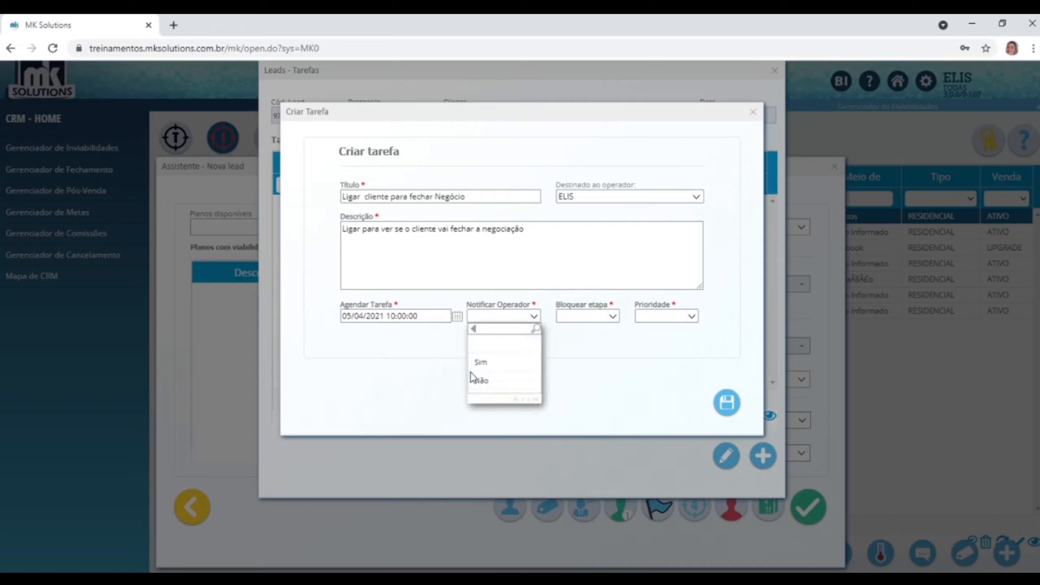
click(481, 362)
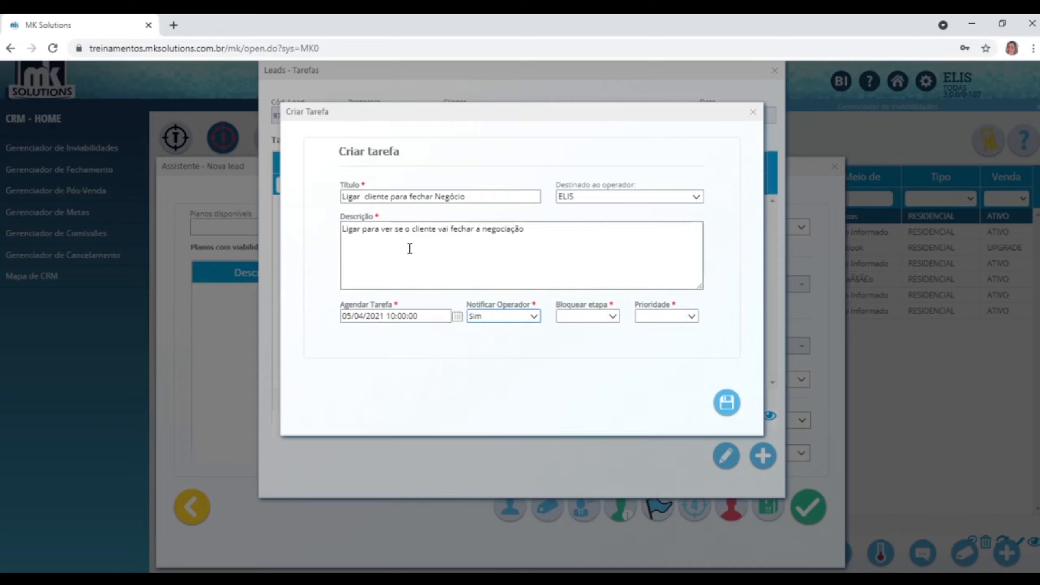
click(613, 318)
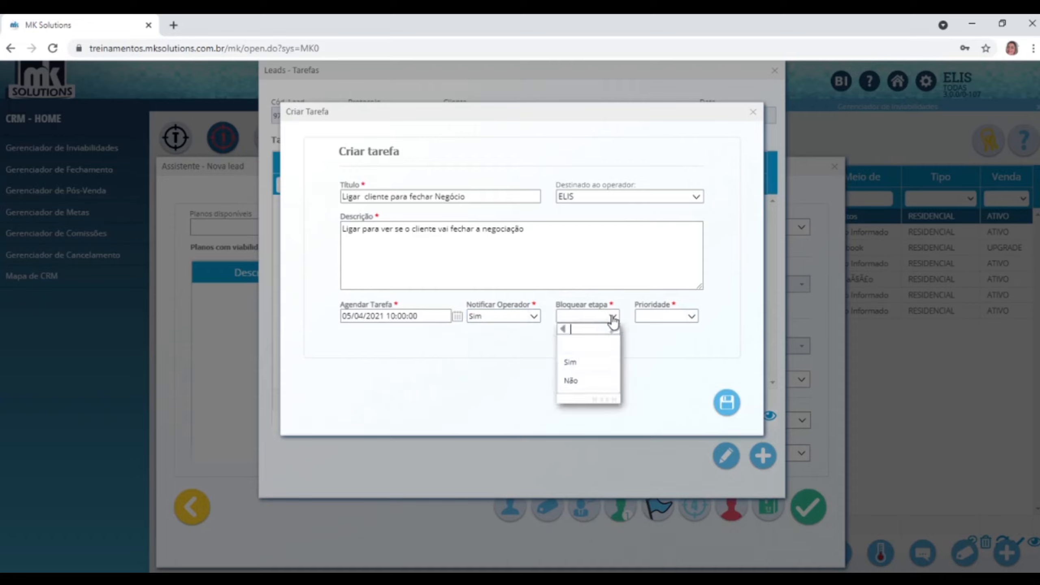
click(575, 363)
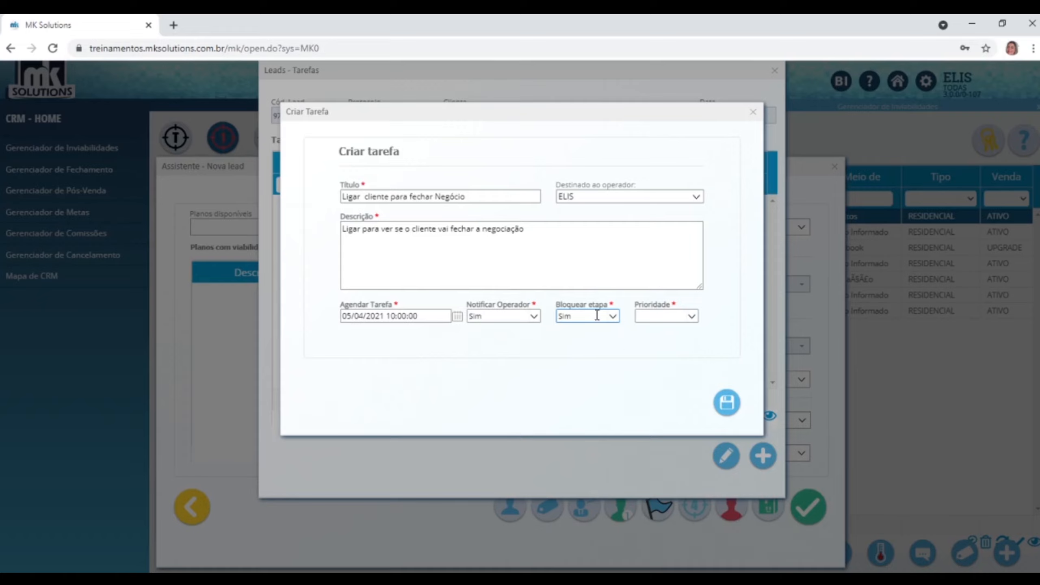
click(690, 318)
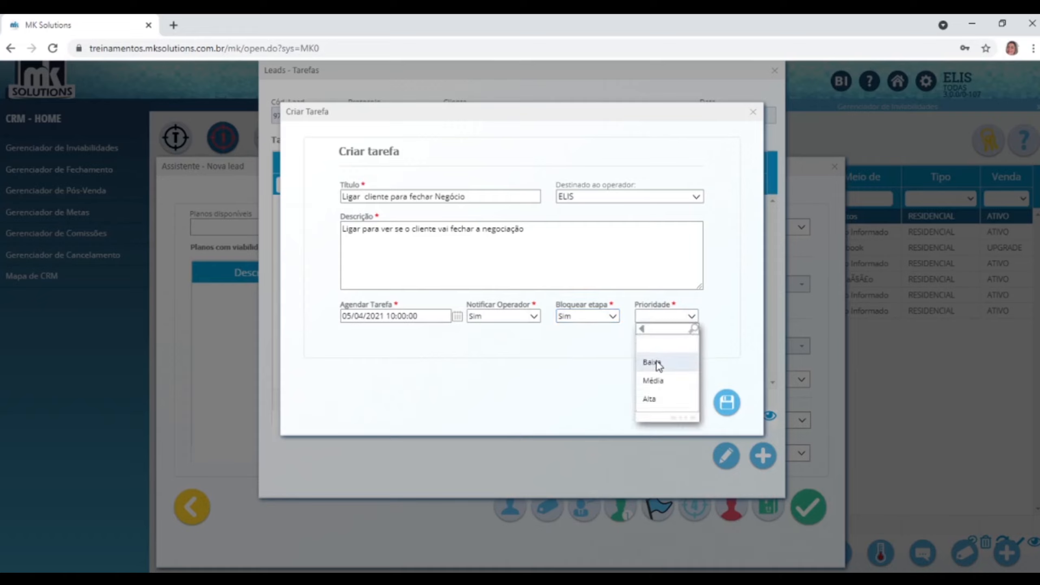
click(652, 398)
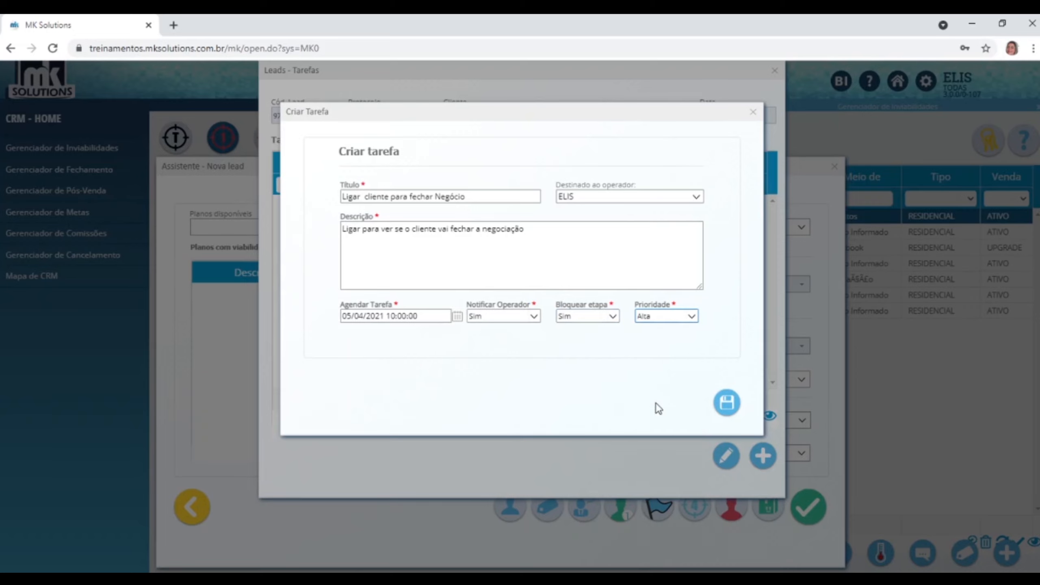
click(728, 402)
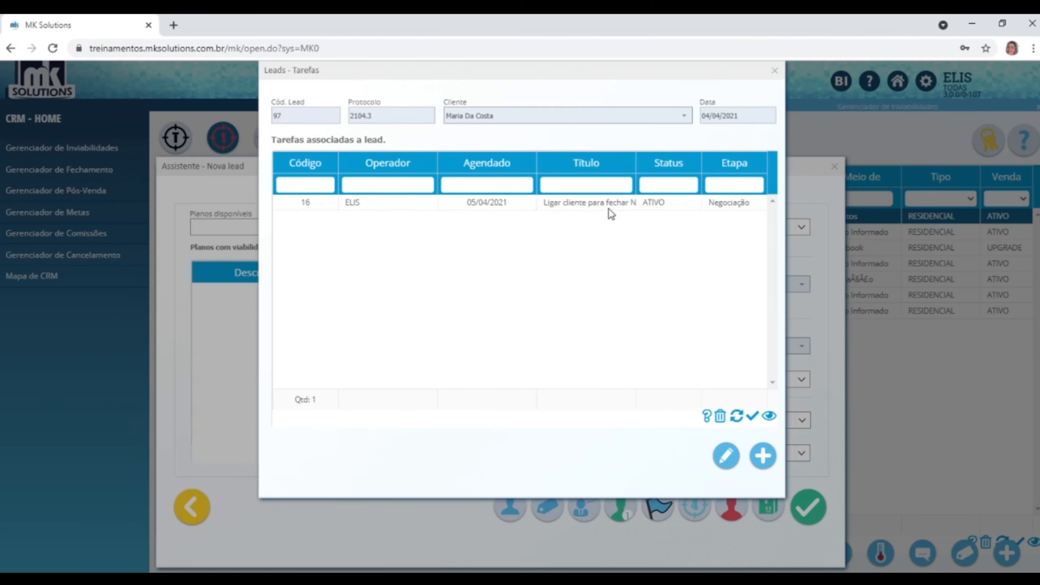
click(774, 71)
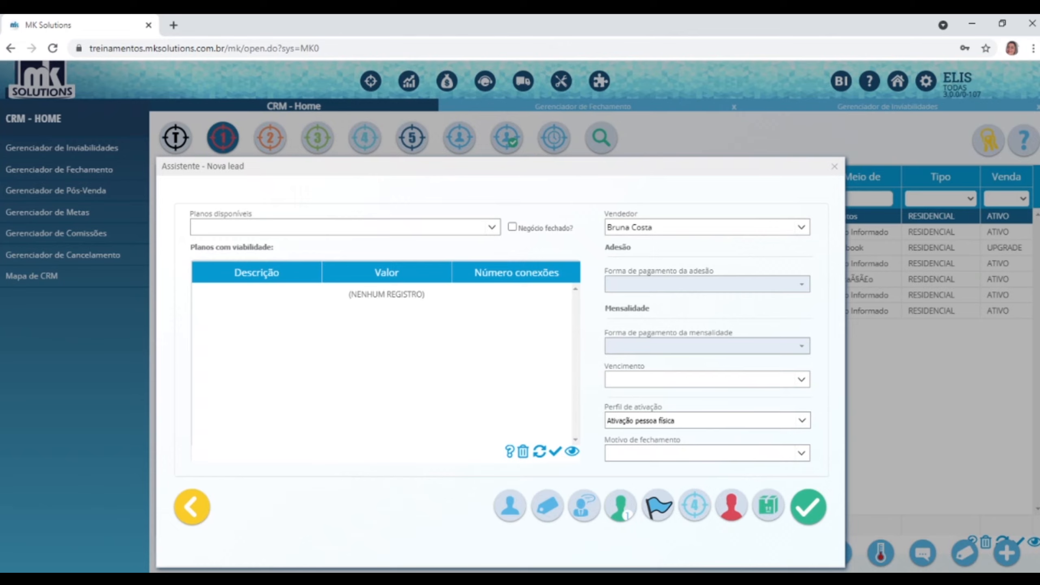
Choose the Treinamento 03/08 plan, dismissing the missing membership payment warning.
click(492, 235)
click(292, 279)
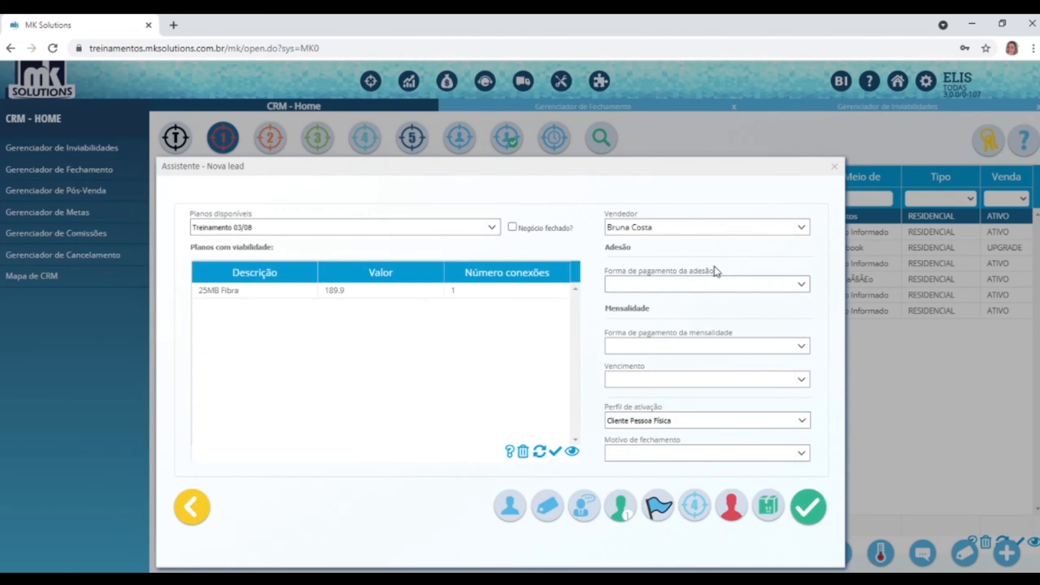
click(811, 508)
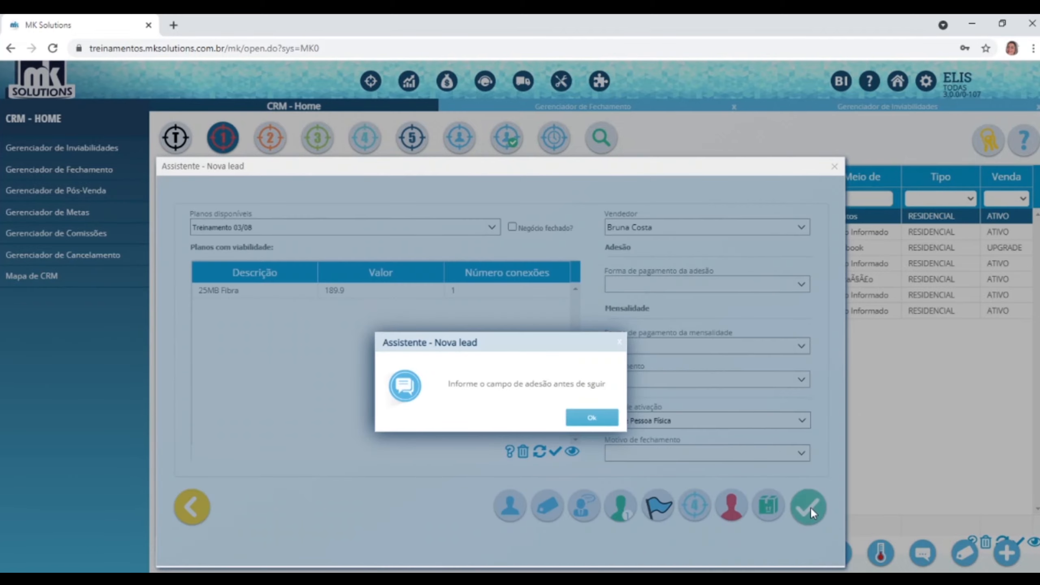
click(594, 418)
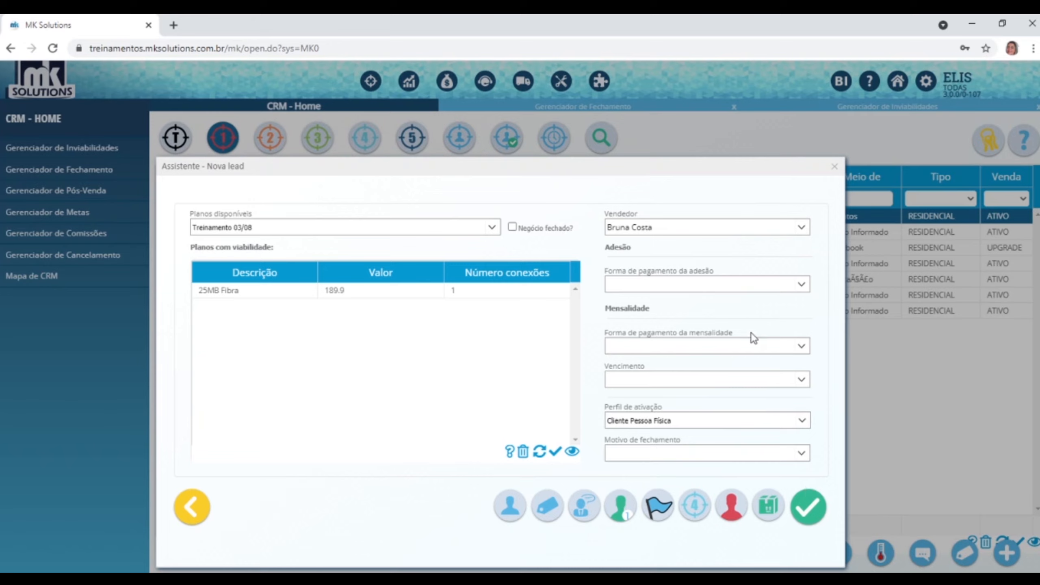
Set membership payment Boleto/Arrecadação - Adesão à vista and closing reason Bom Atendimento.
click(802, 285)
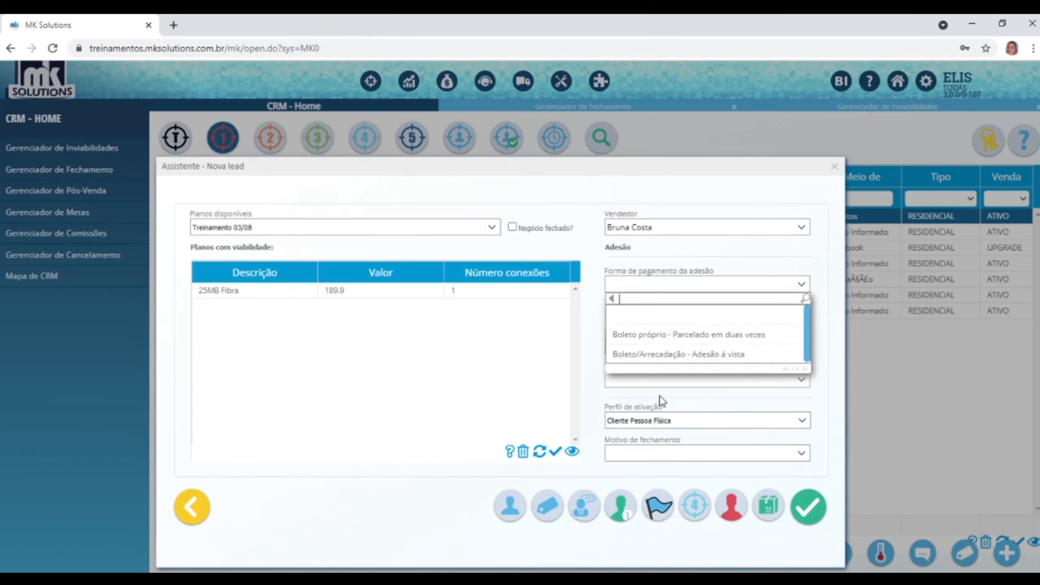
click(679, 354)
click(801, 452)
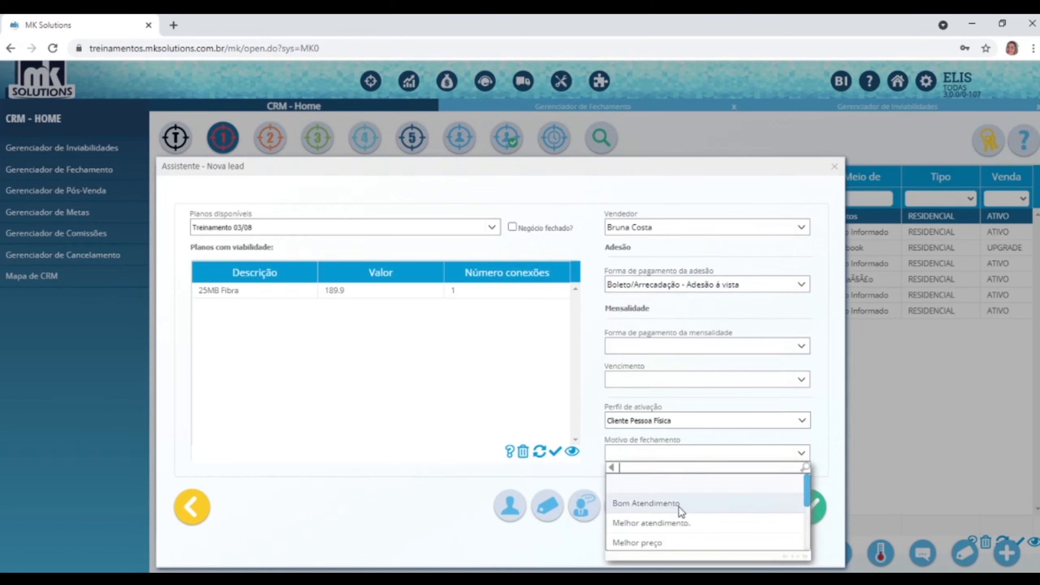
click(679, 506)
click(808, 504)
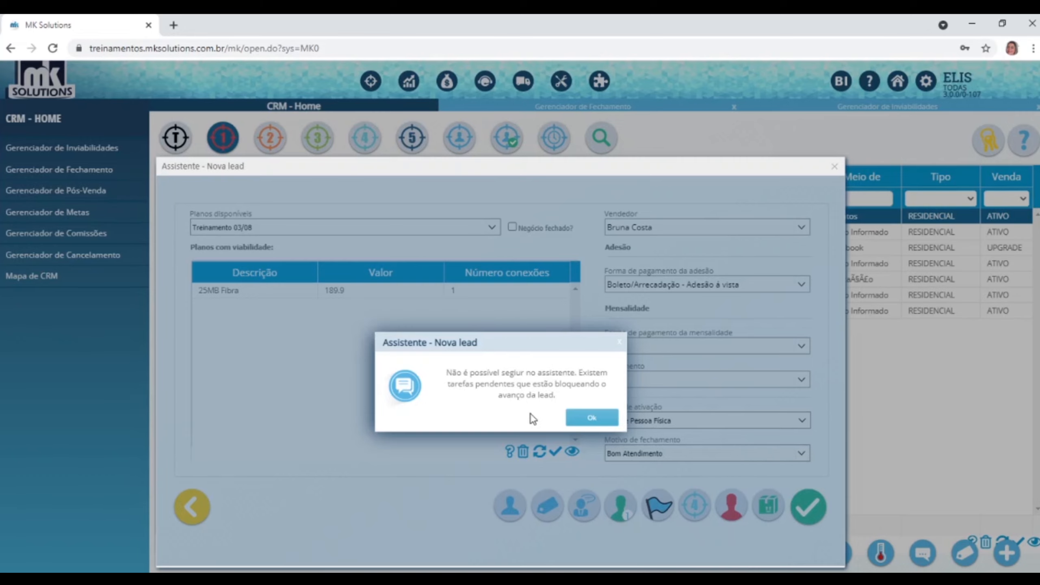
click(592, 418)
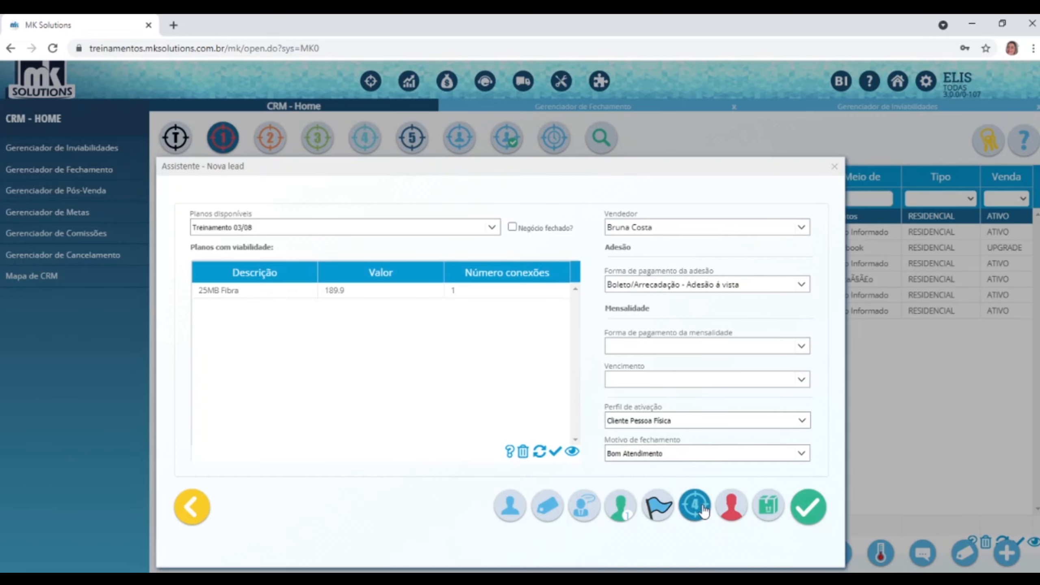
Close the wizard and open lead 97's task 'Ligar cliente para fechar Negócio' for editing.
click(835, 166)
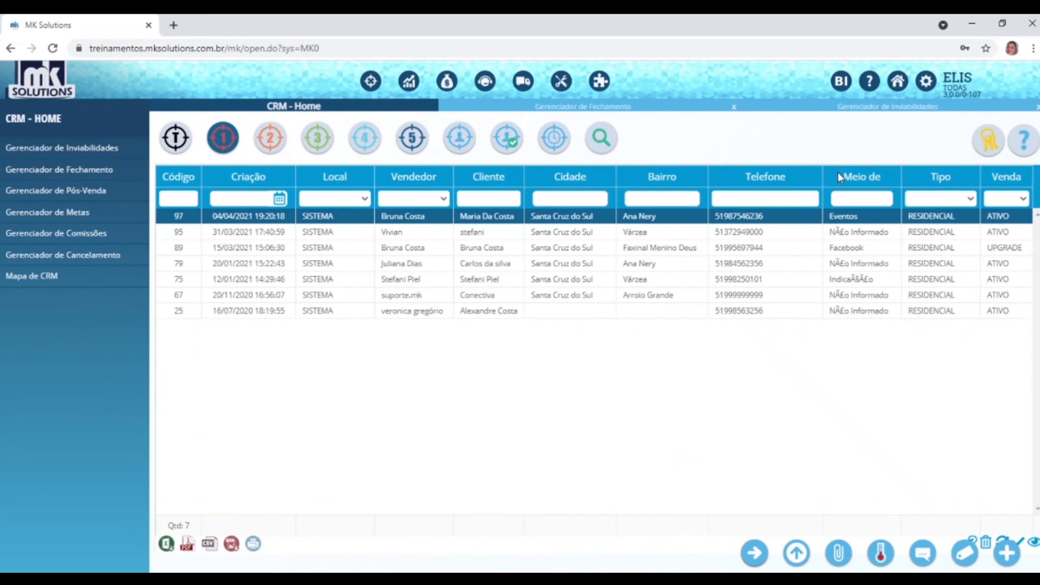
click(364, 138)
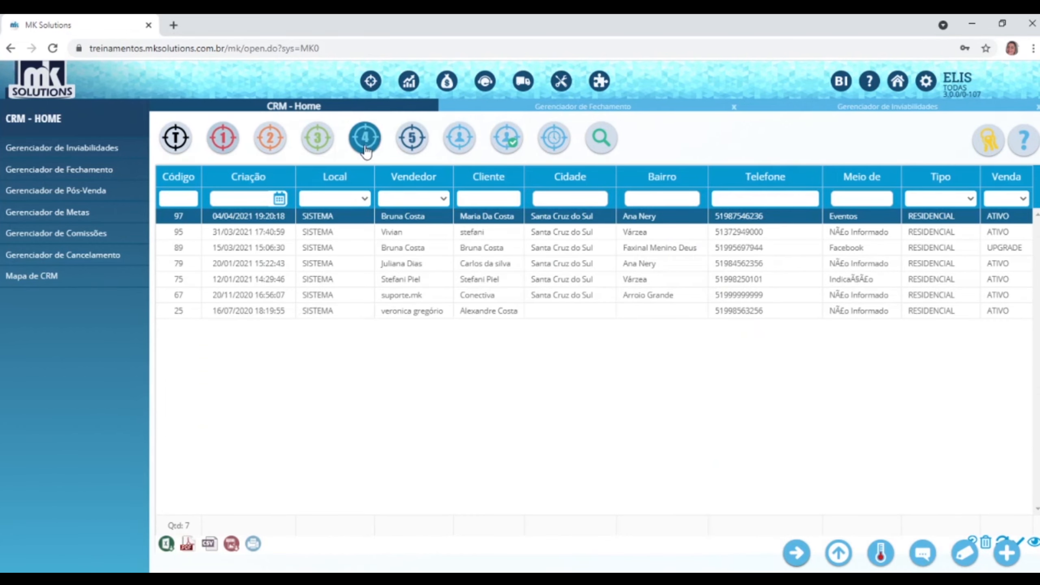
click(407, 217)
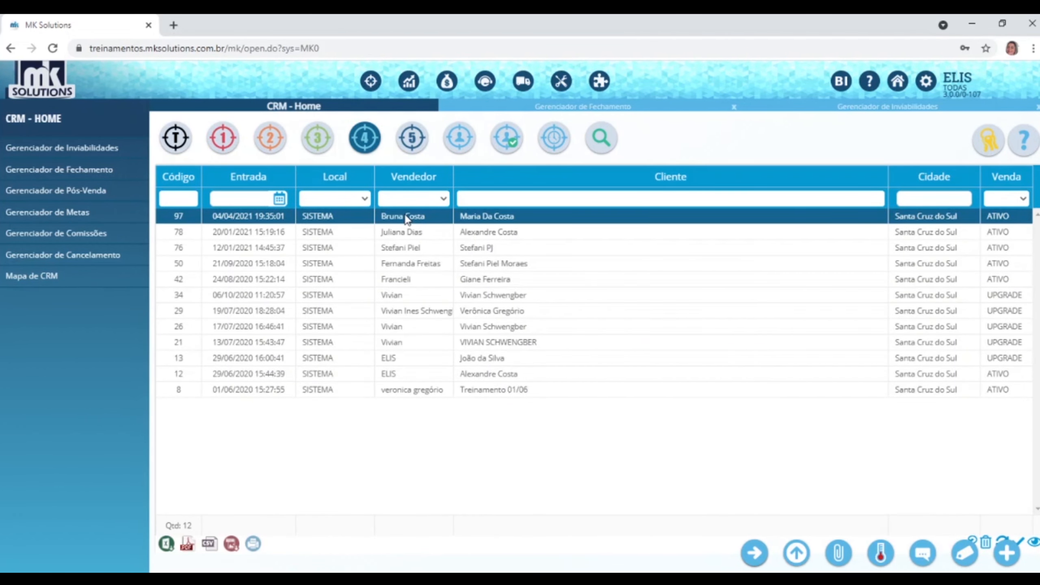
click(176, 142)
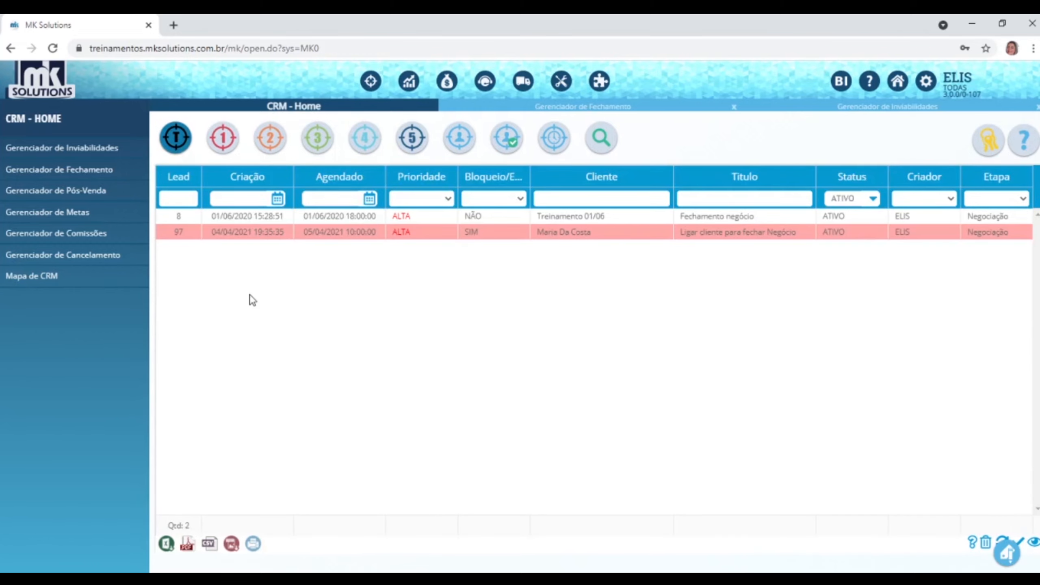
click(360, 230)
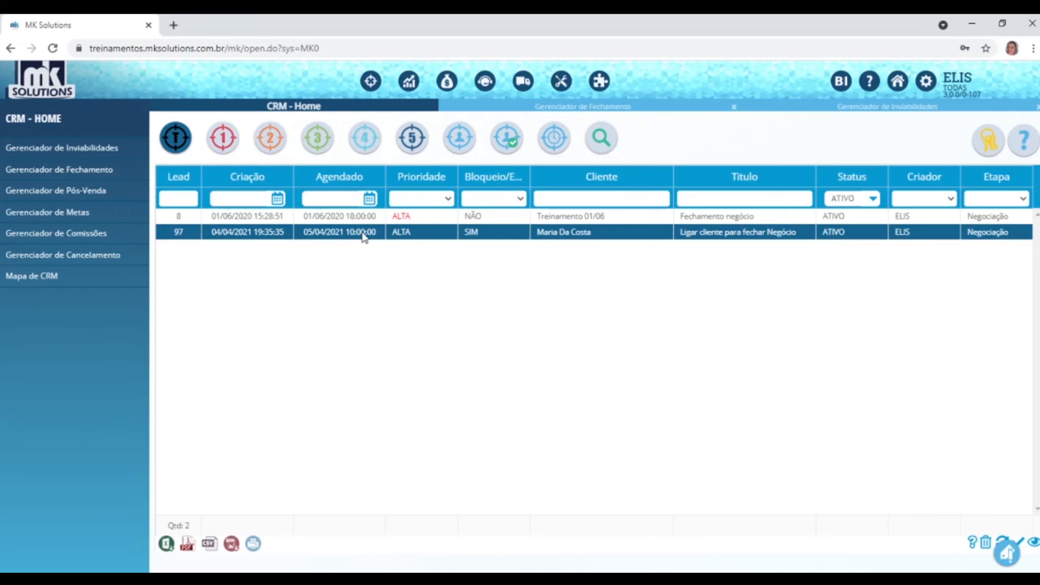
click(1002, 540)
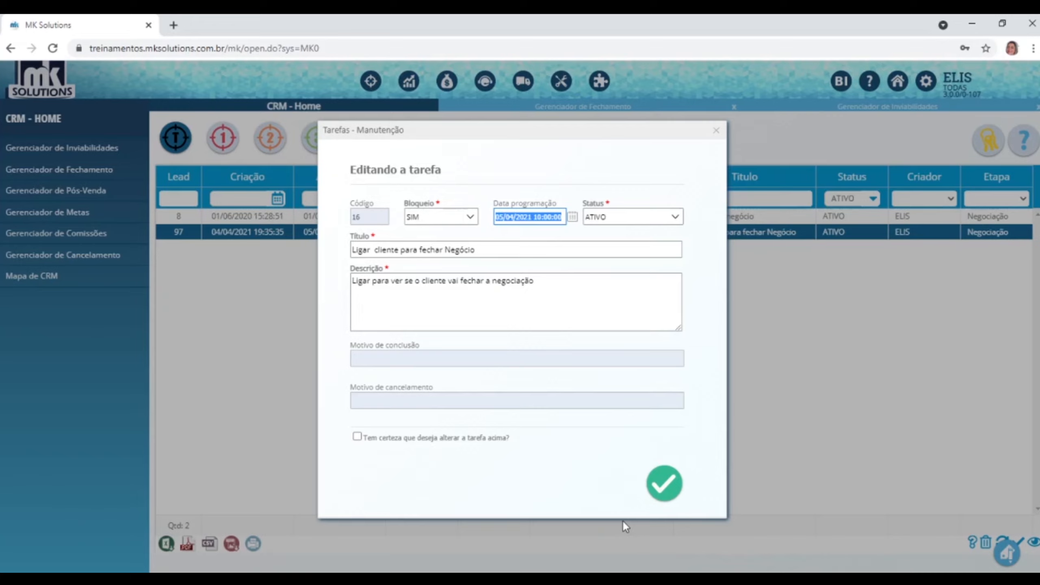
Set the task status to CONCLUIDO with the reason 'Cliente fechou negócio'.
click(675, 217)
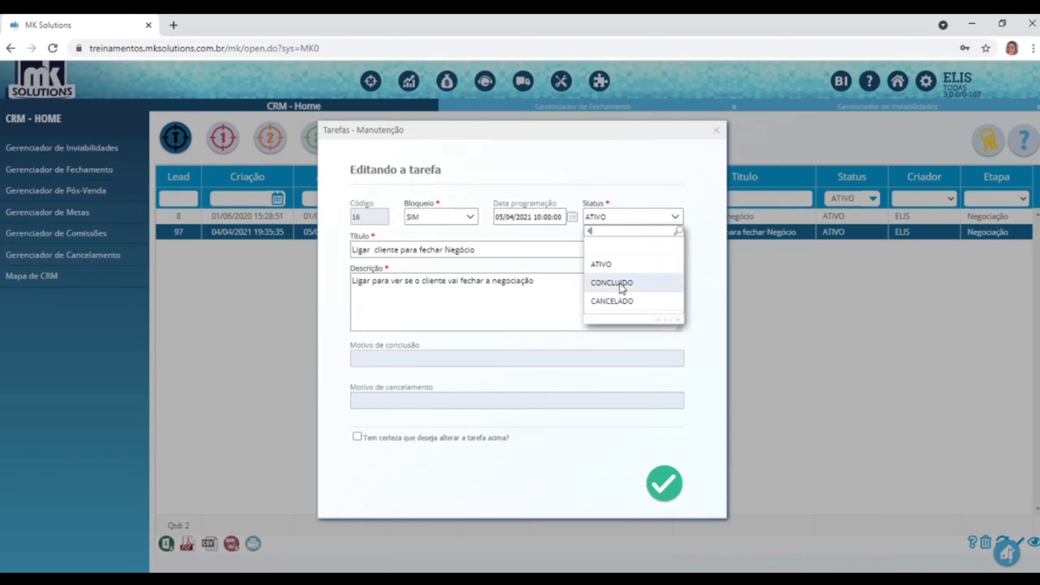
click(622, 289)
click(434, 356)
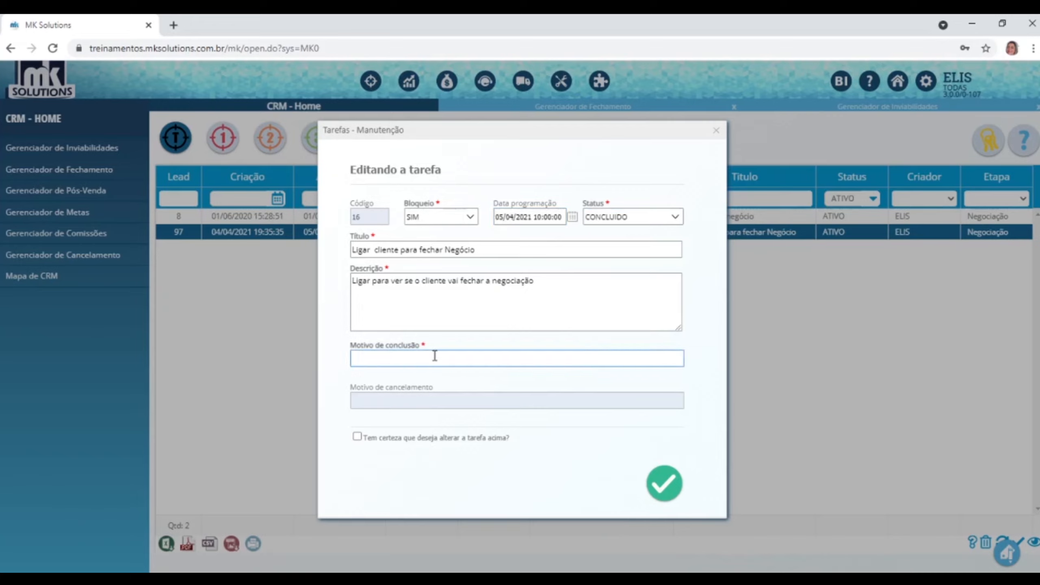
text(Clievnte fechou b)
key(BackSpace)
text(negócio)
click(370, 359)
key(BackSpace)
Confirm and save the concluded task, then refresh the active task list.
click(484, 438)
click(666, 484)
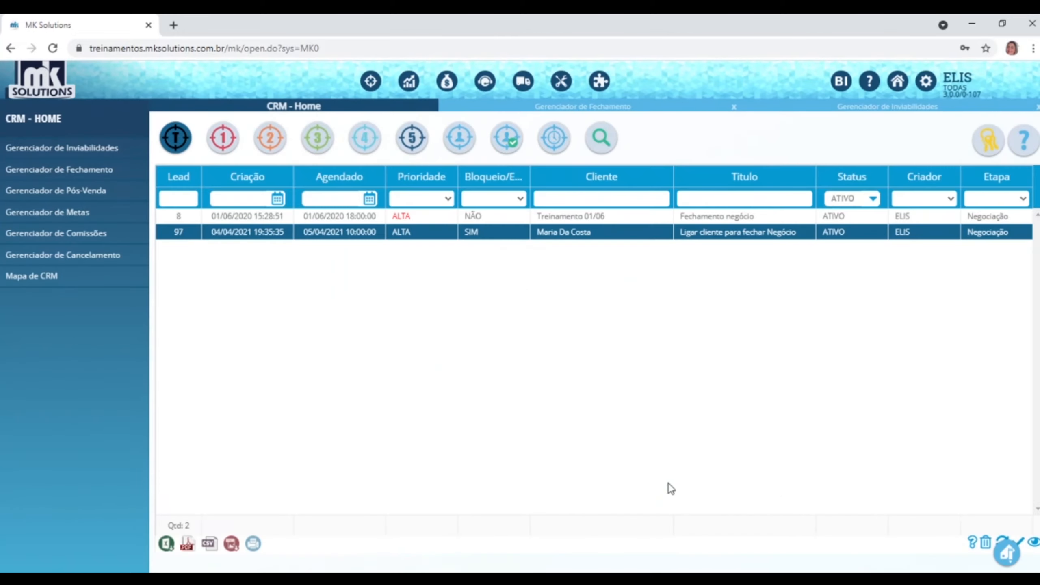
click(175, 138)
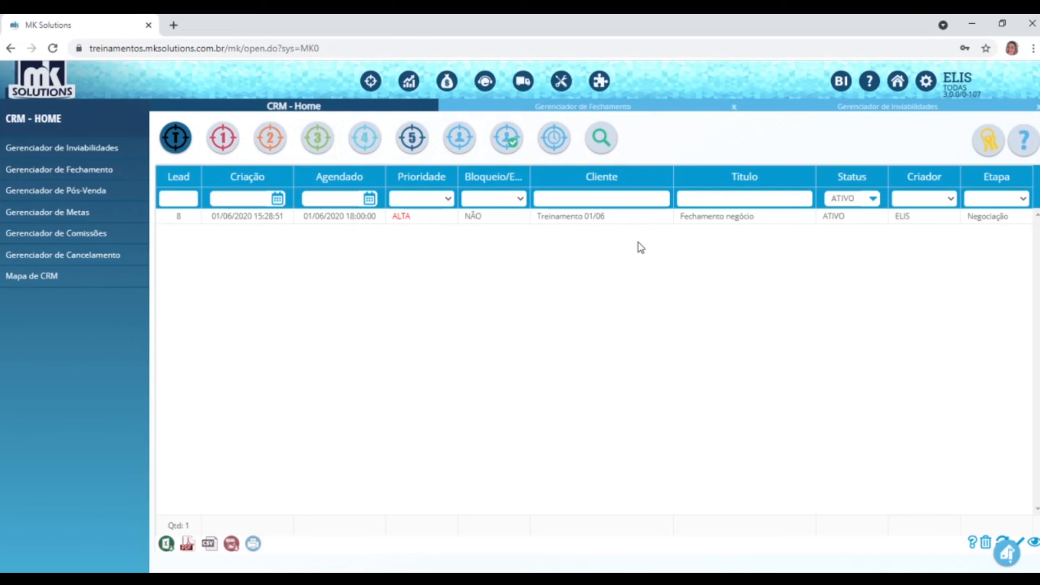
Open lead 97 from stage 4 in the wizard and choose the Combo internet e telefonia plan.
click(363, 139)
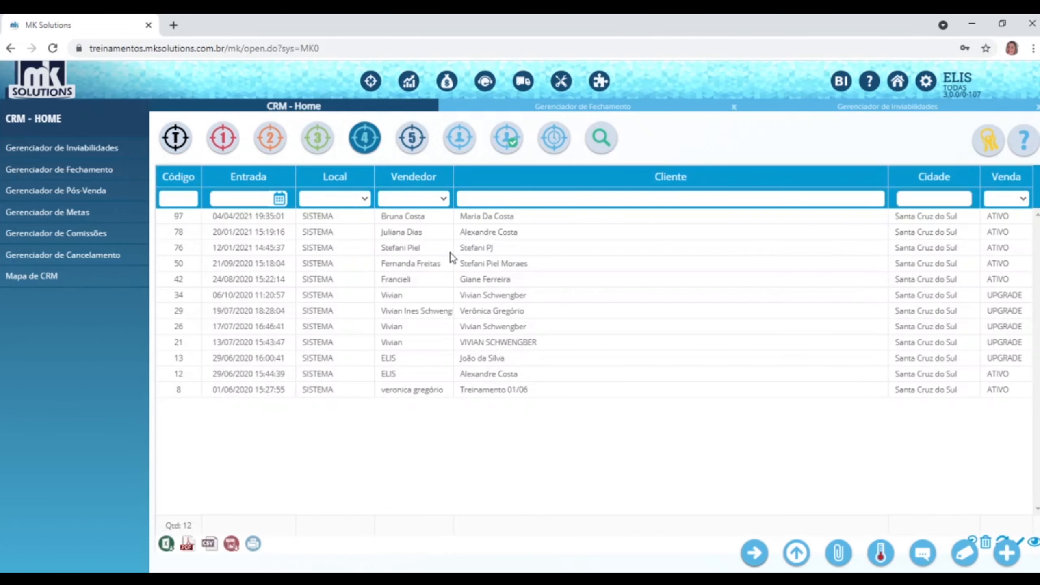
click(419, 217)
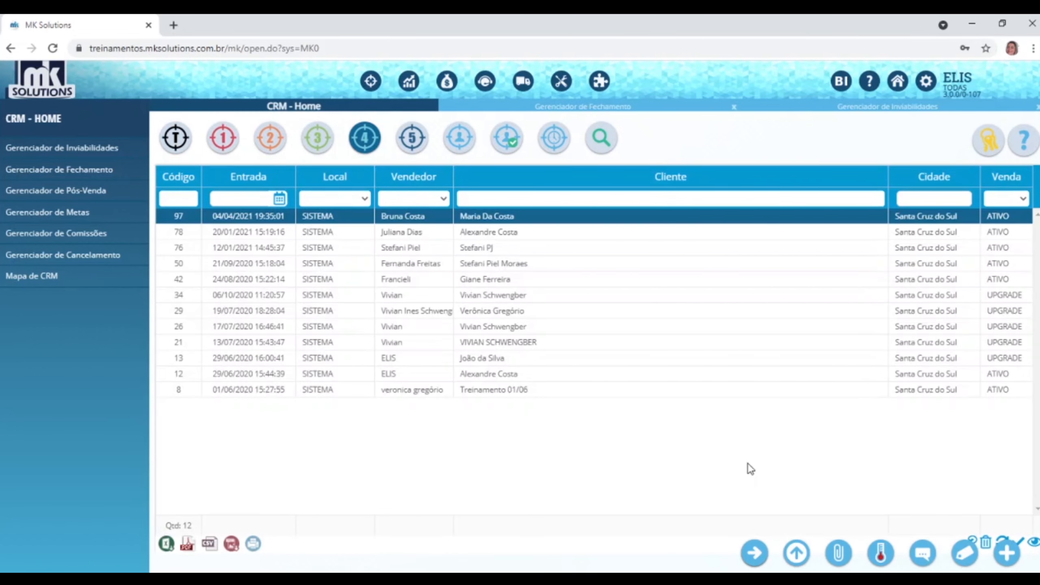
click(755, 553)
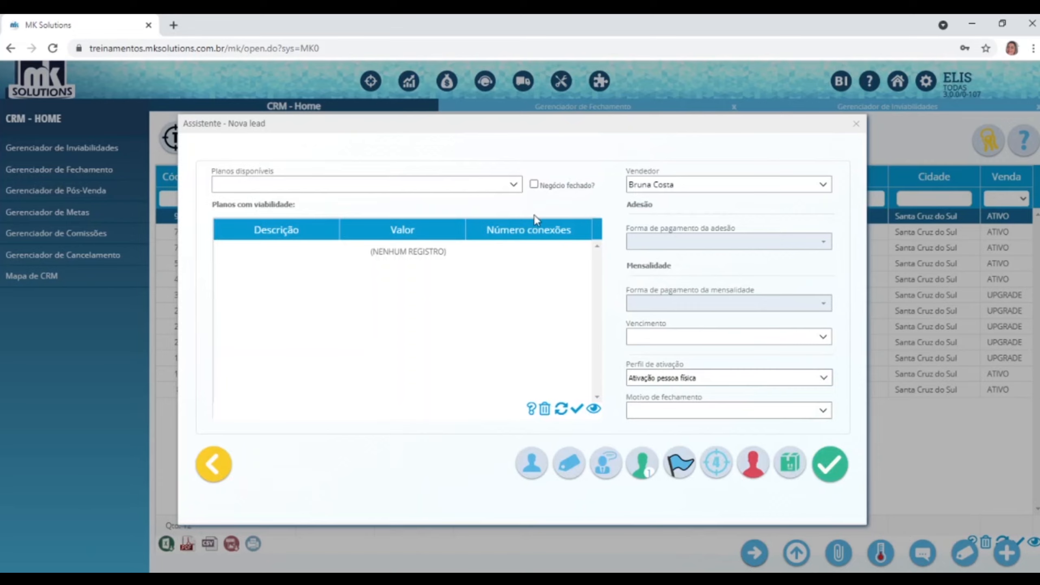
click(514, 185)
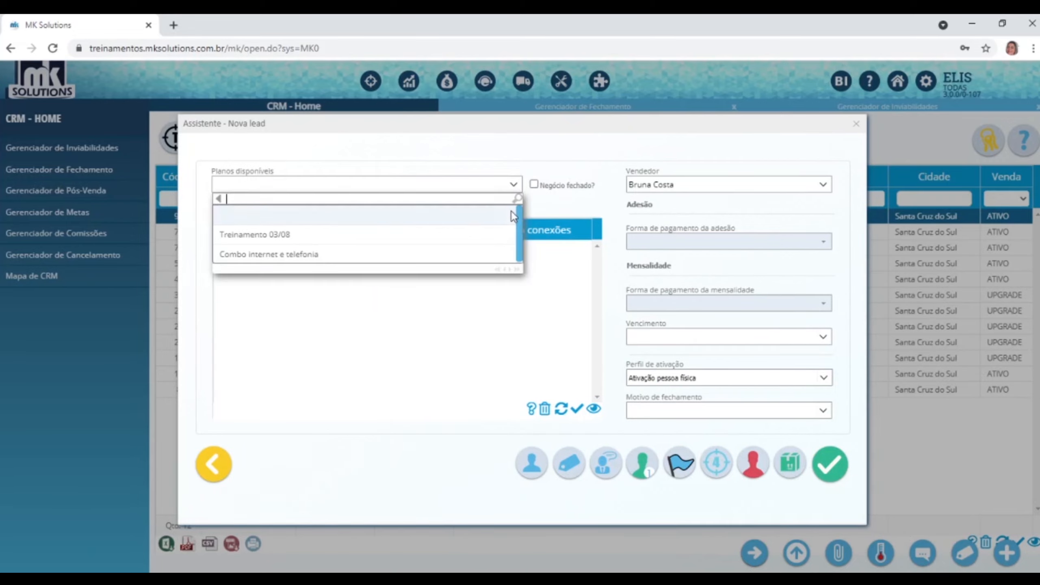
click(314, 235)
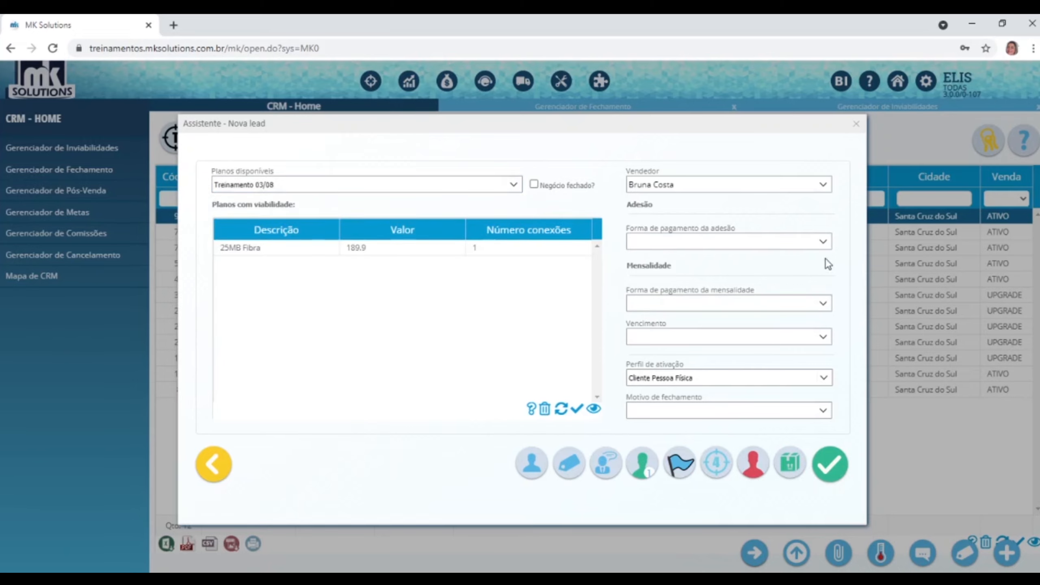
click(824, 242)
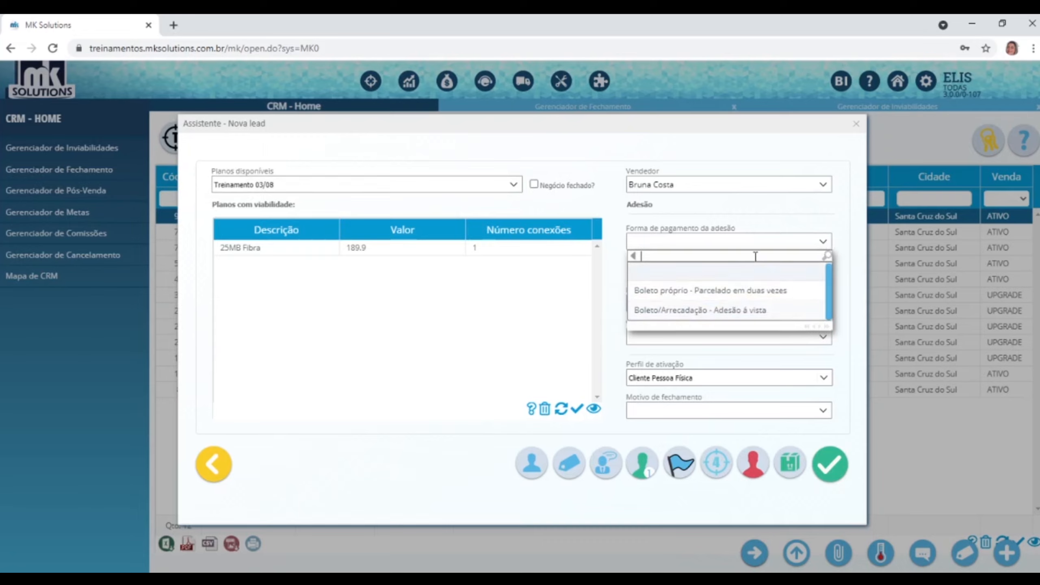
click(857, 226)
click(824, 305)
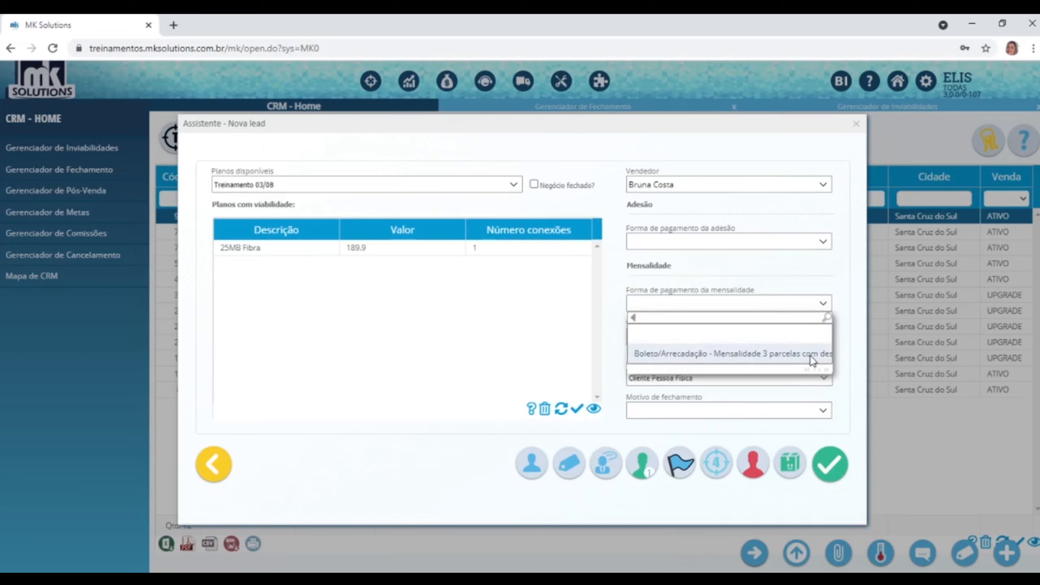
click(515, 186)
click(333, 256)
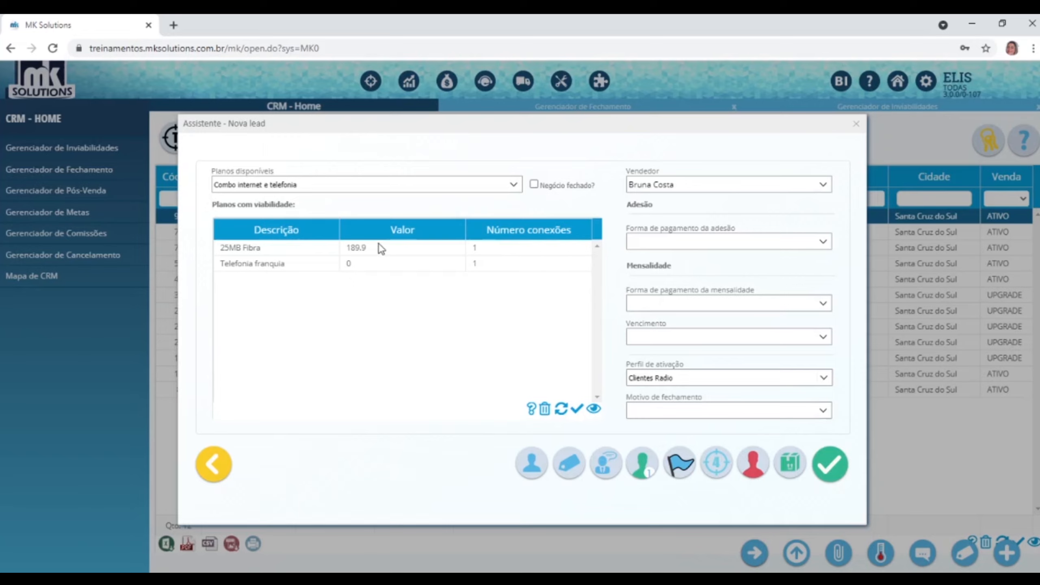
Pay the adhesion by Boleto/Arrecadação - Adesão 1X and the monthly fee by the promotional method.
click(822, 242)
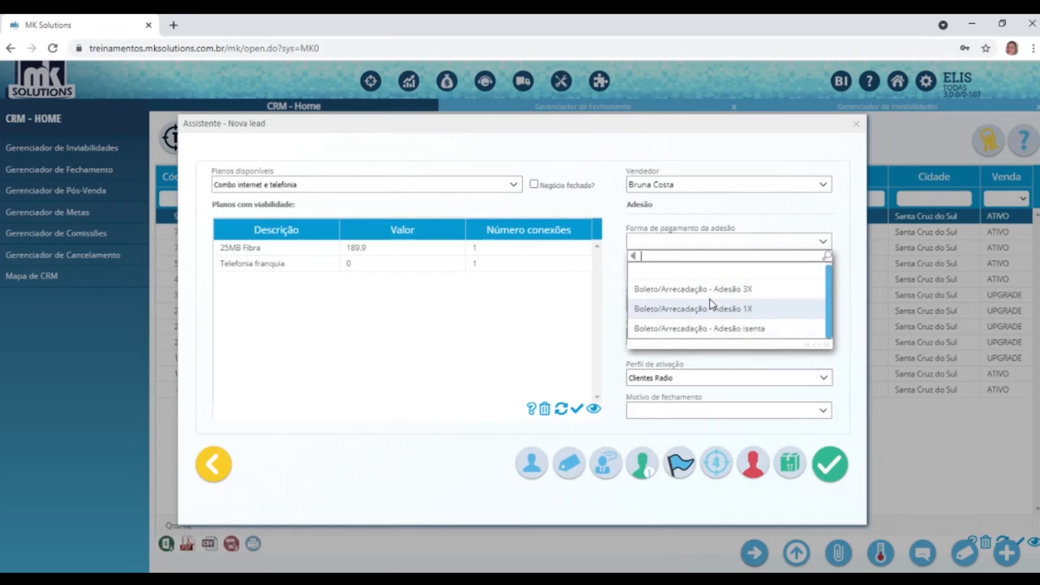
click(720, 311)
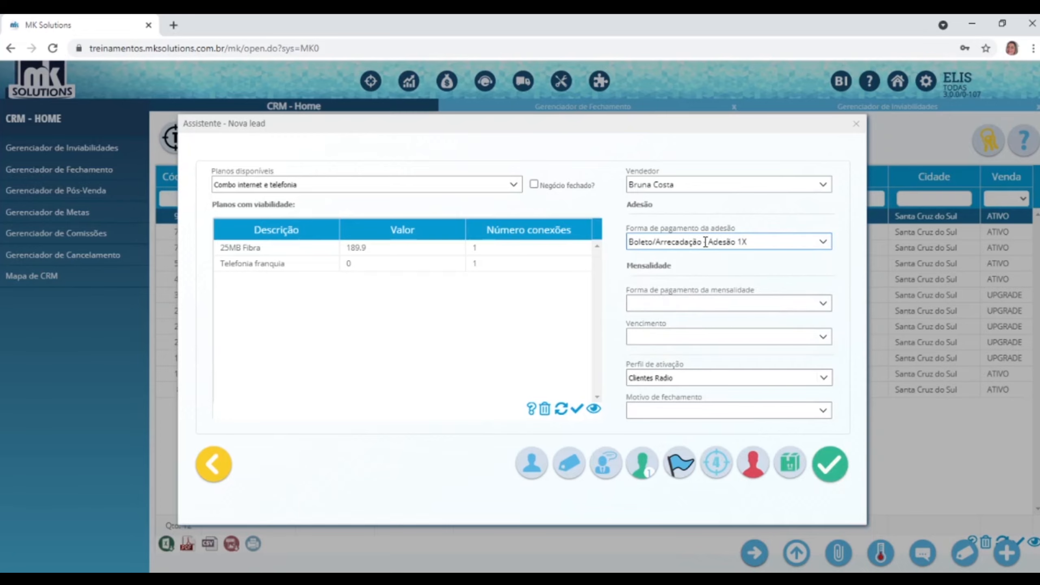
click(823, 303)
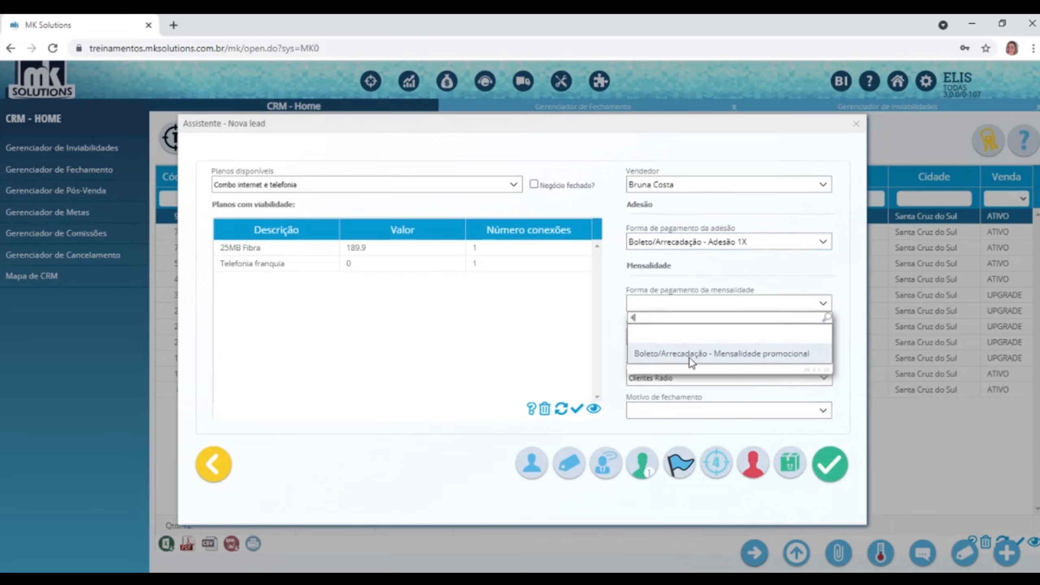
click(693, 353)
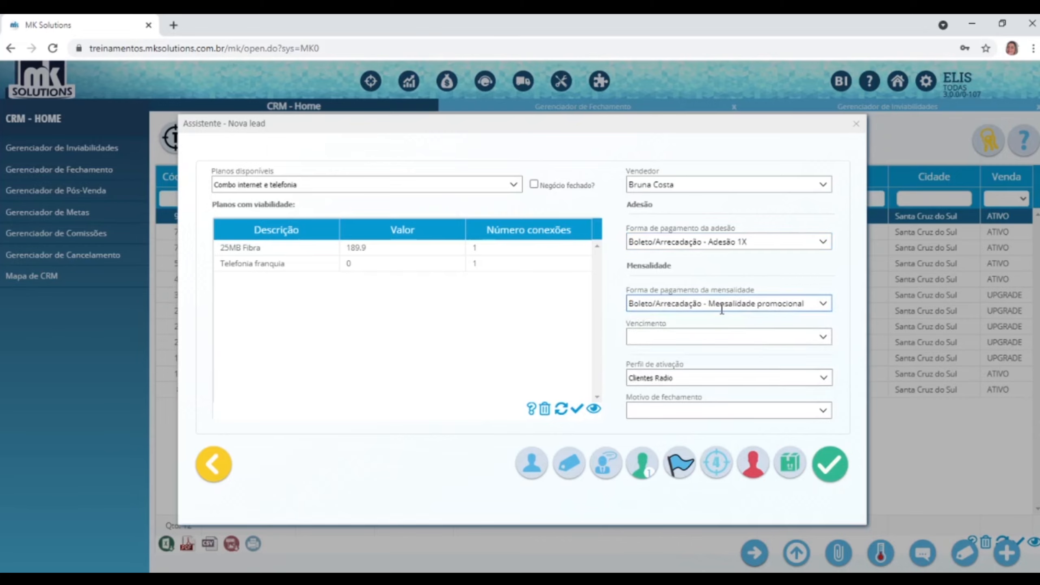
Set the due date to Vencimento 15 vcto dia 15 and the closing reason to Melhor atendimento.
click(822, 338)
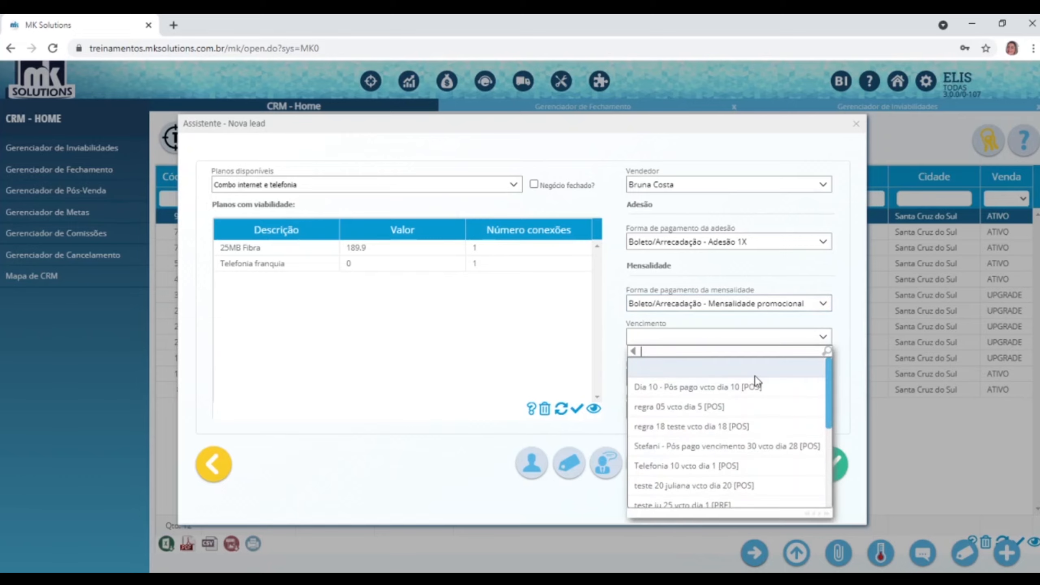
scroll(694, 466, down, 5)
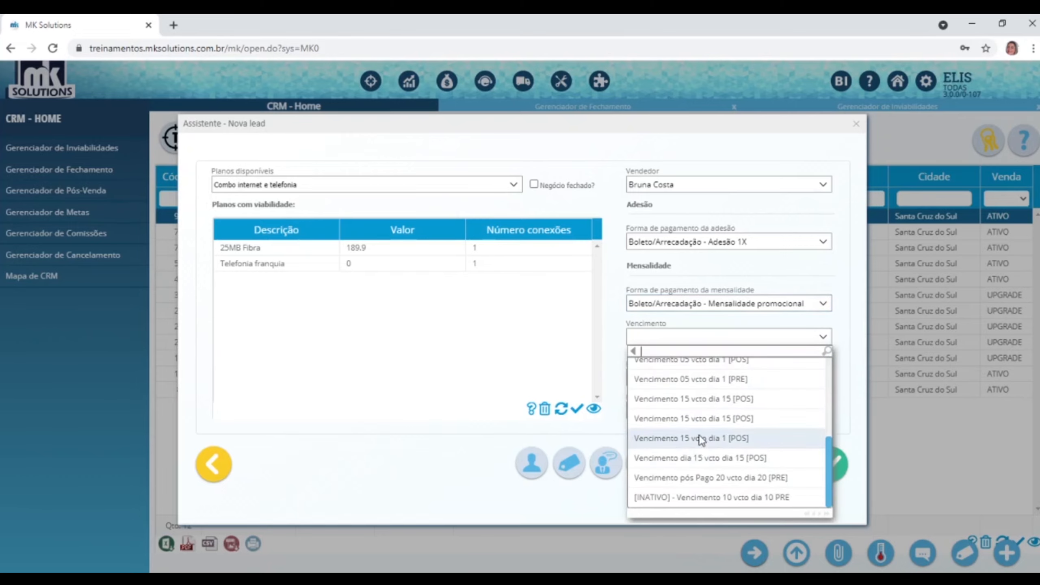
click(700, 421)
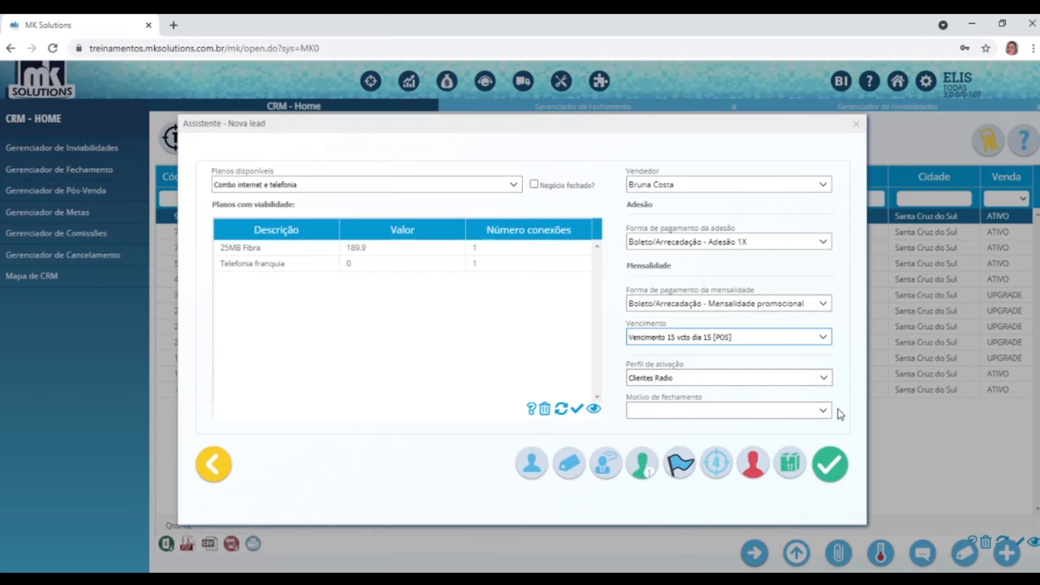
click(823, 410)
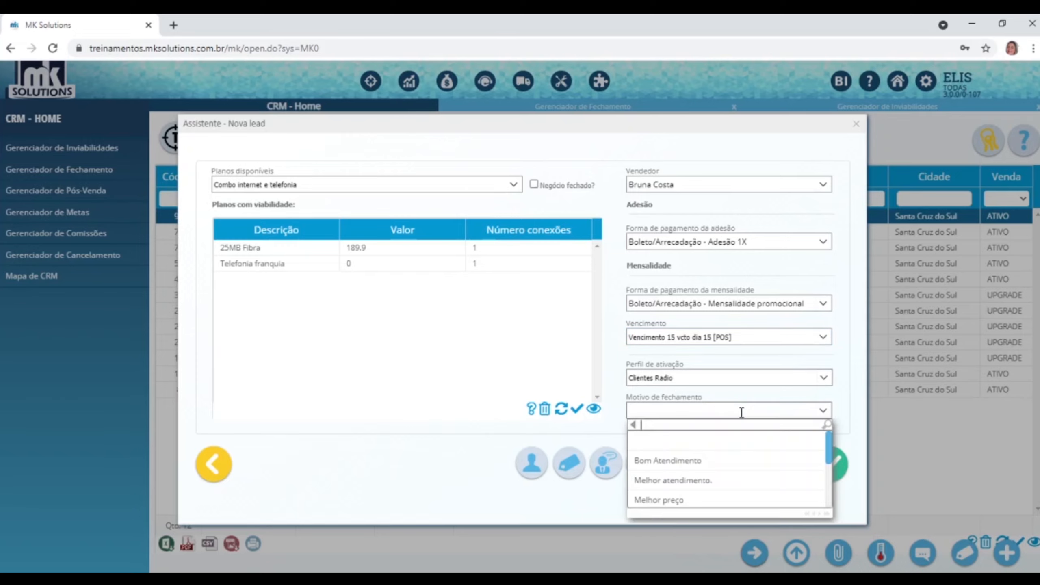
click(723, 478)
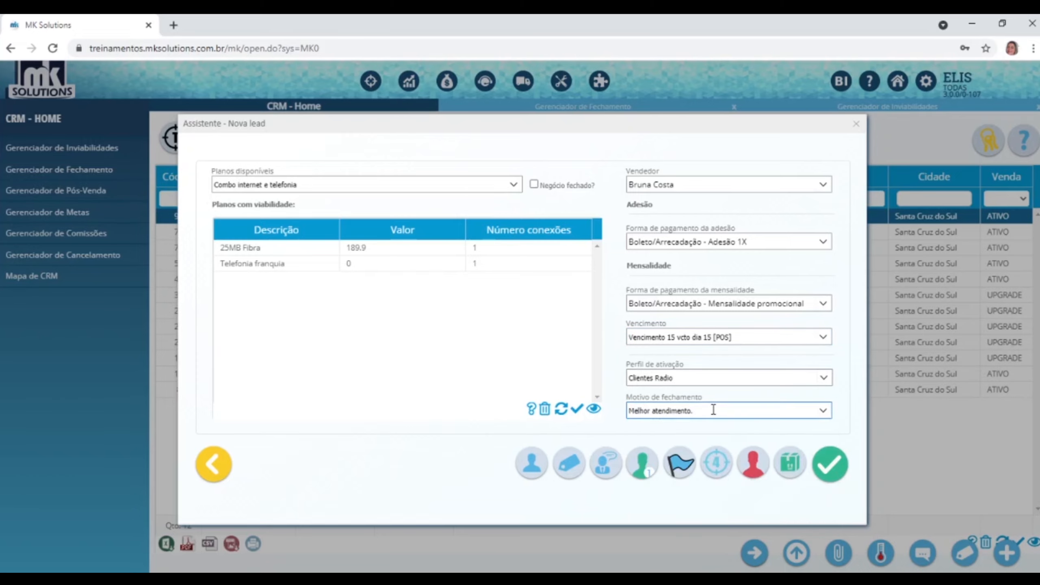
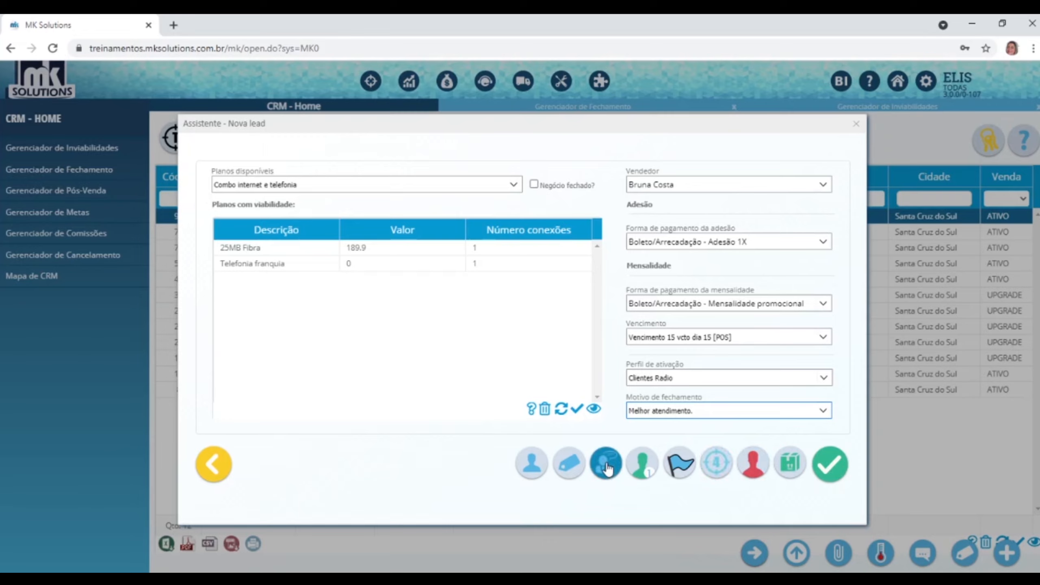
Confirm the client's person classification stays Cliente in the registration details.
click(536, 472)
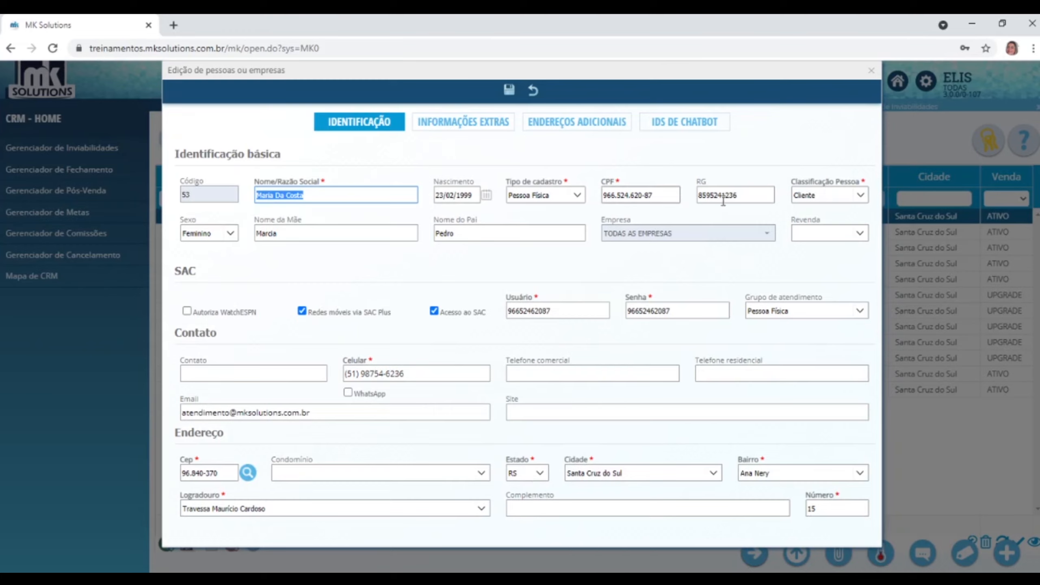
click(861, 197)
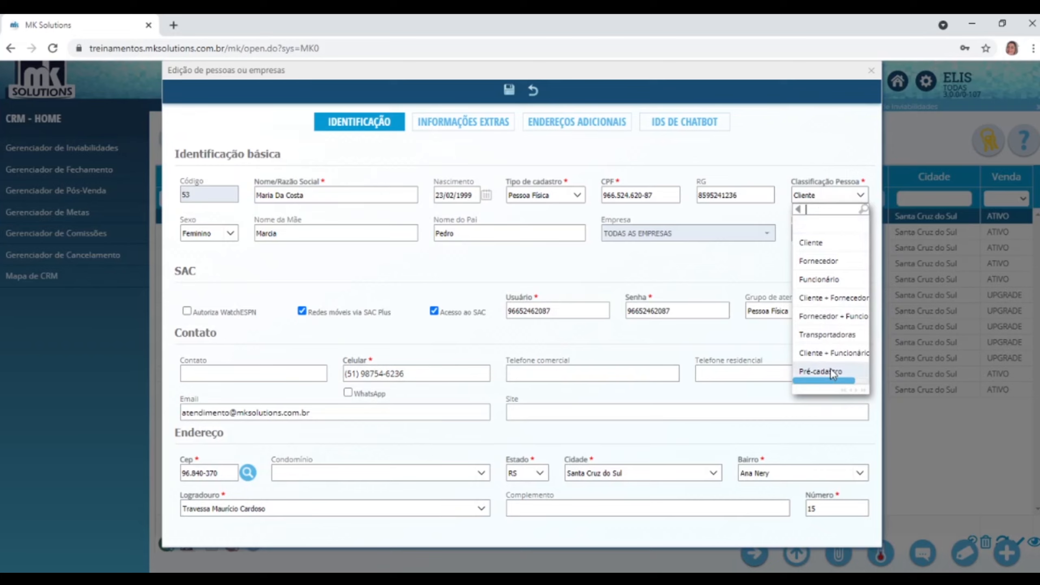
click(809, 243)
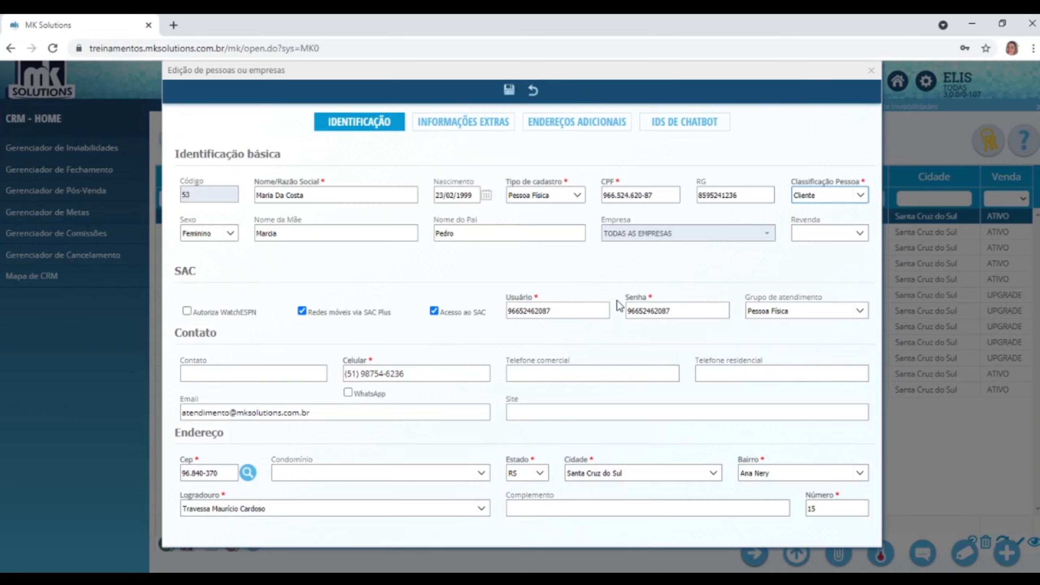
click(872, 71)
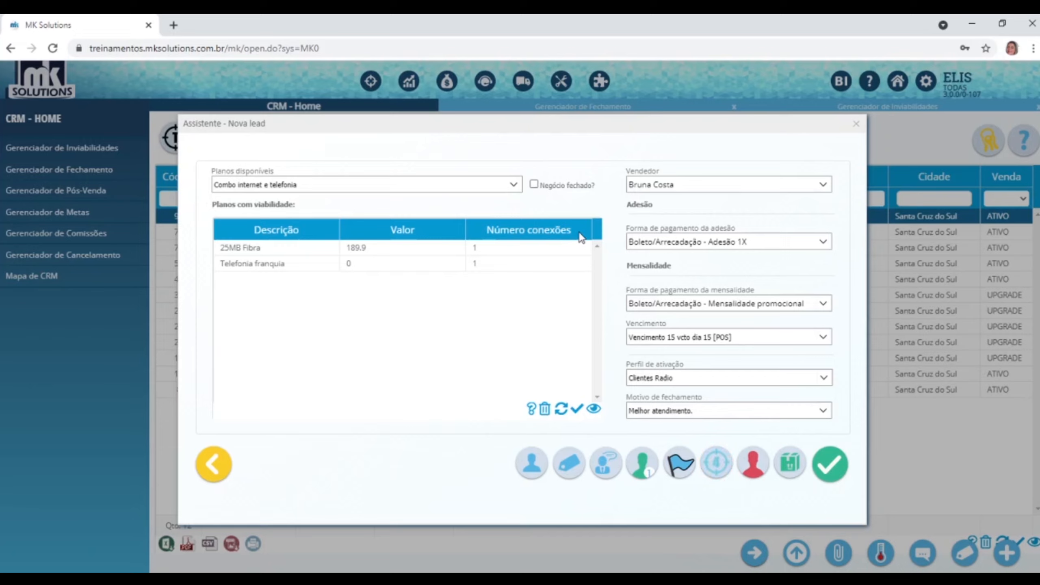
Save the lead as a closed deal and review its loaded router and ONU products.
click(534, 185)
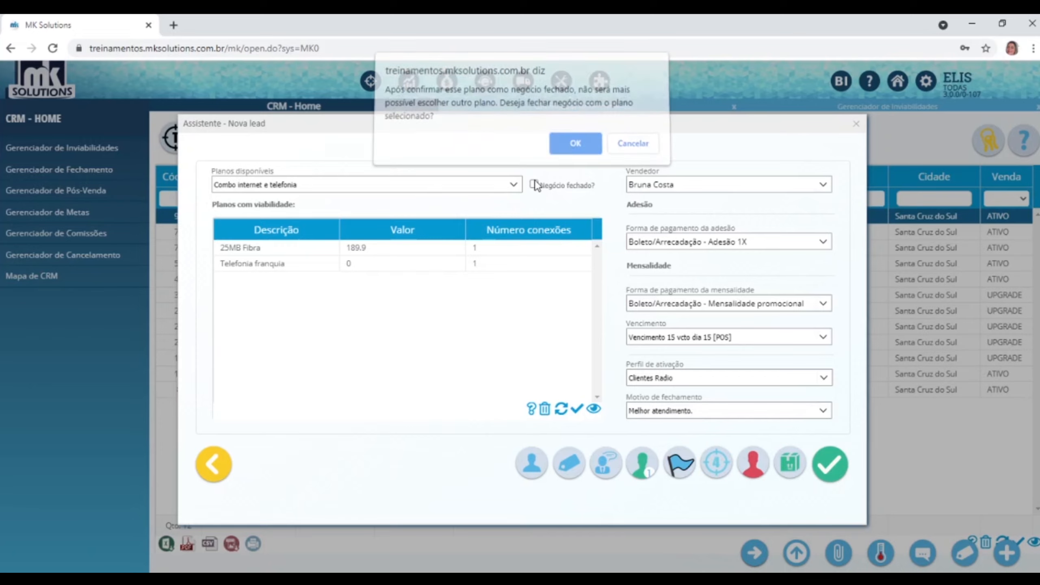
click(564, 146)
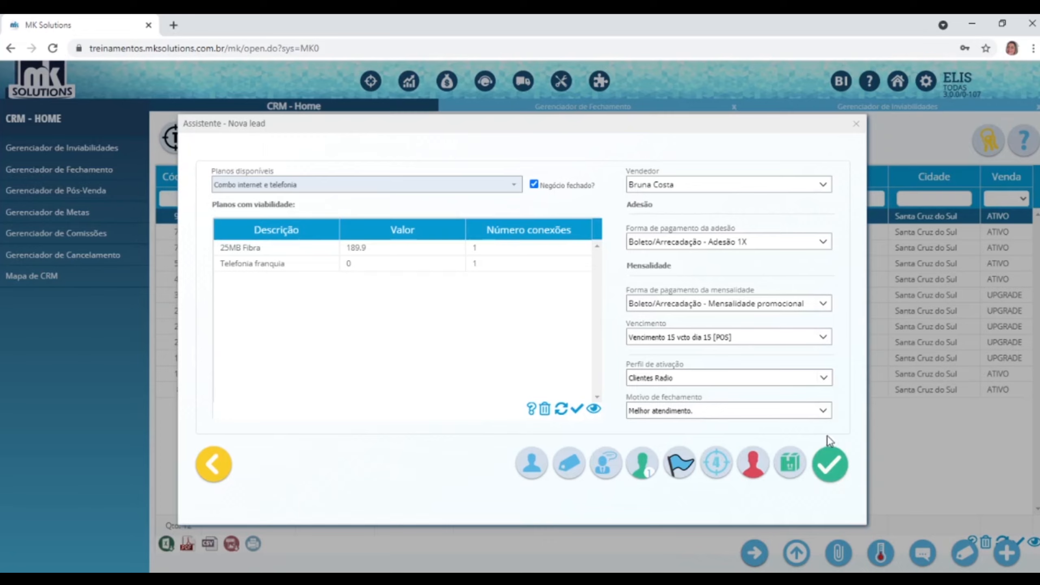
click(830, 463)
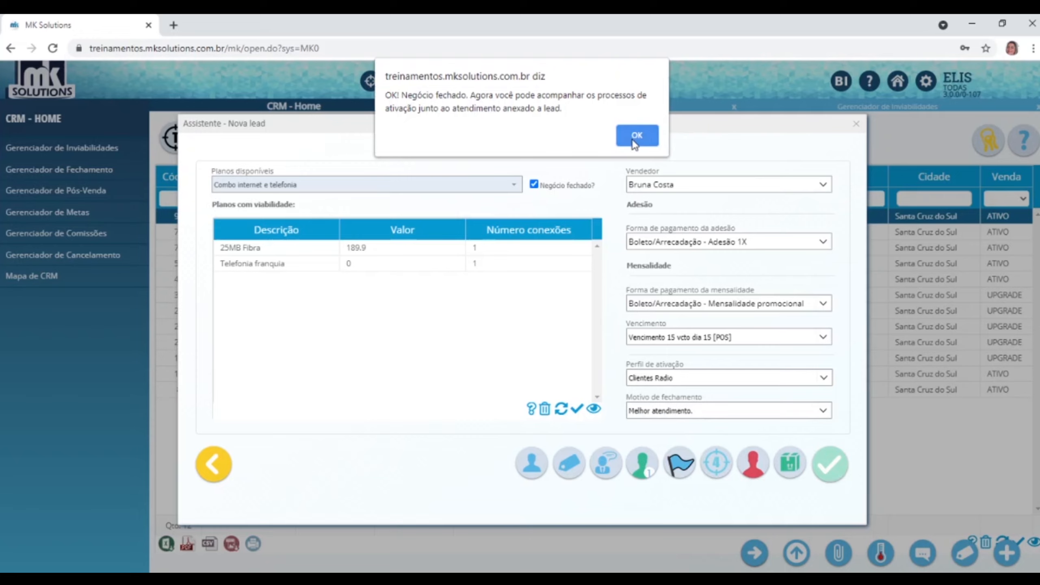
click(635, 135)
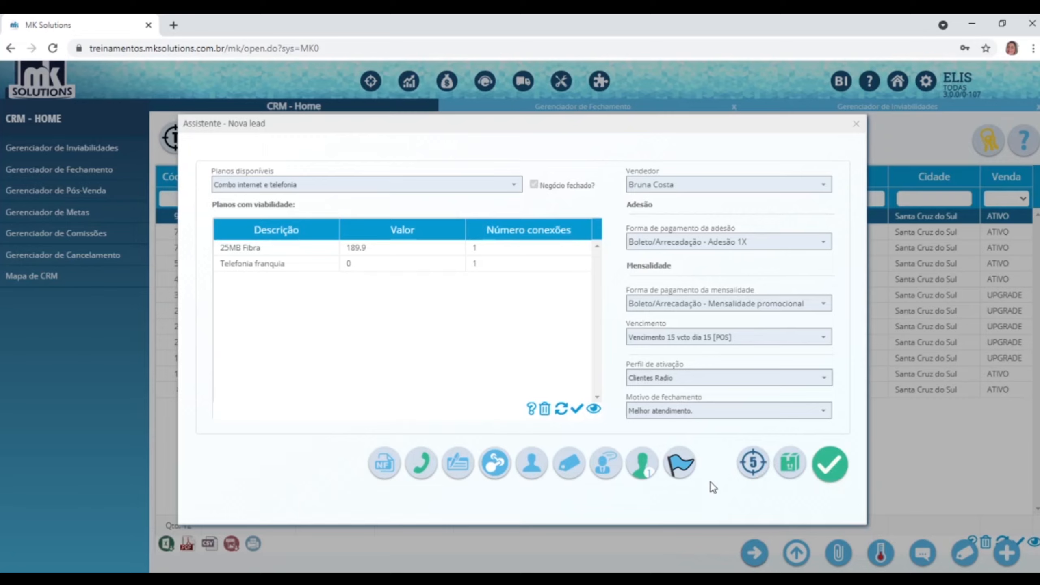
click(800, 467)
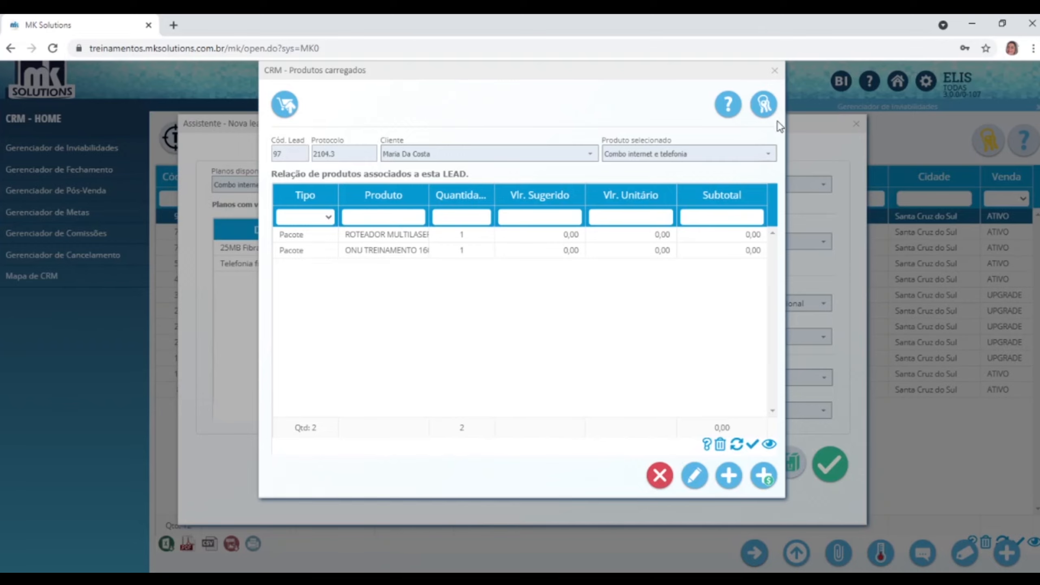
click(775, 70)
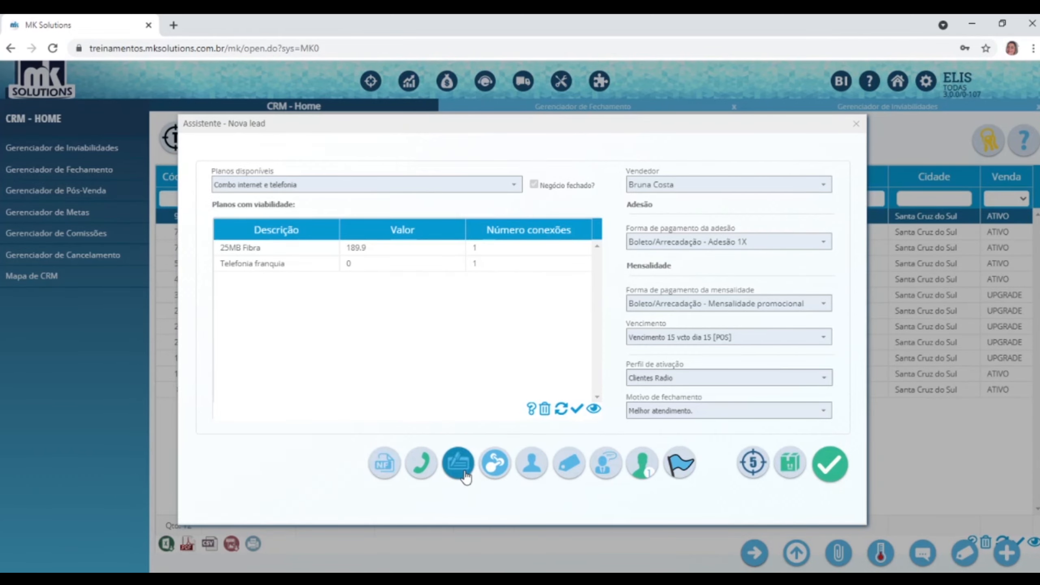
Start a new contract for the lead using the Atendimento SLA table.
click(457, 462)
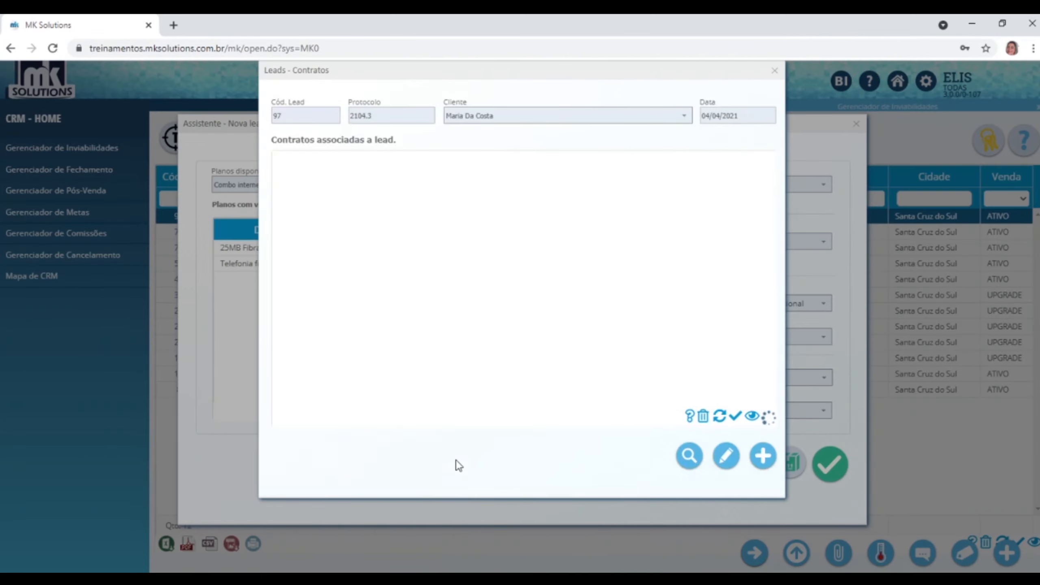
click(762, 459)
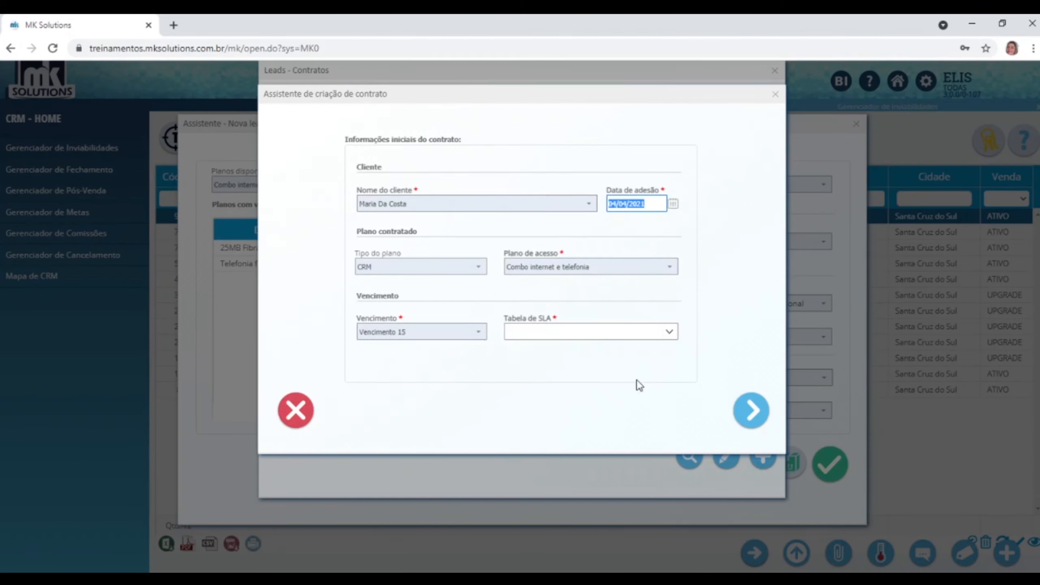
click(672, 331)
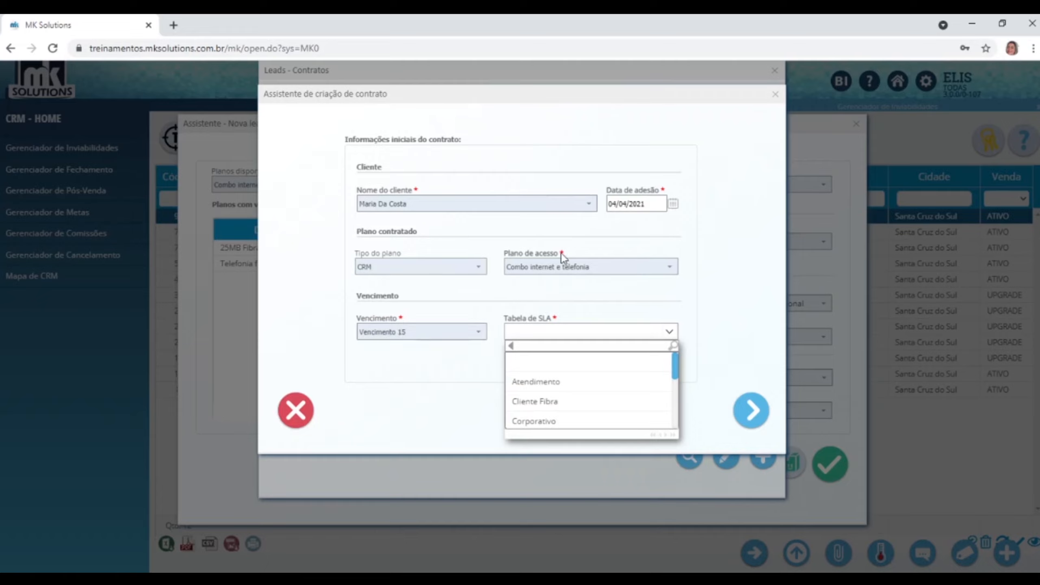
click(546, 380)
click(749, 409)
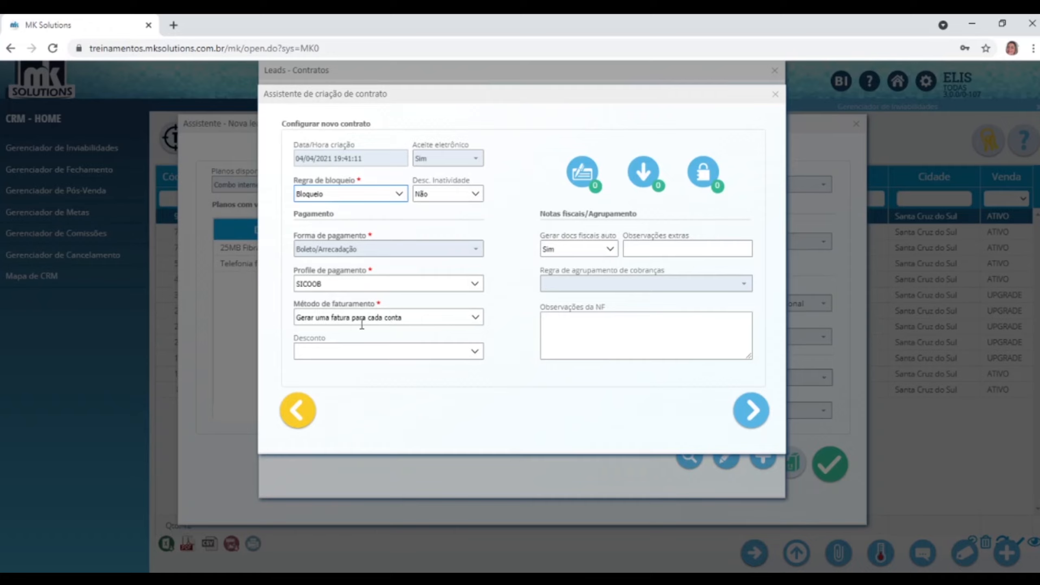
click(751, 410)
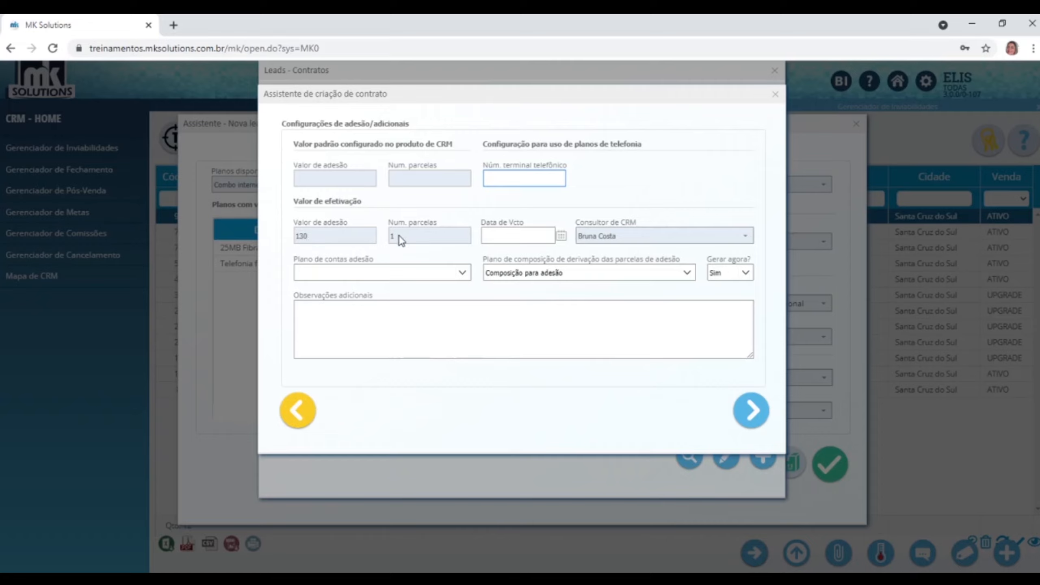
Set adhesion due date 06/04/2021 under 01.01 Adesão and enter the terminal phone number.
click(513, 232)
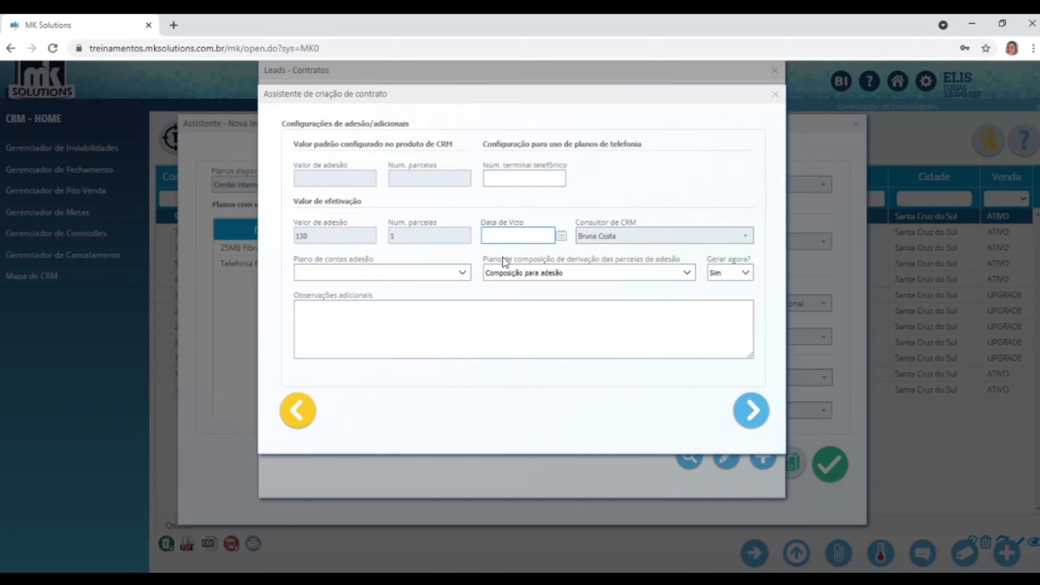
click(561, 236)
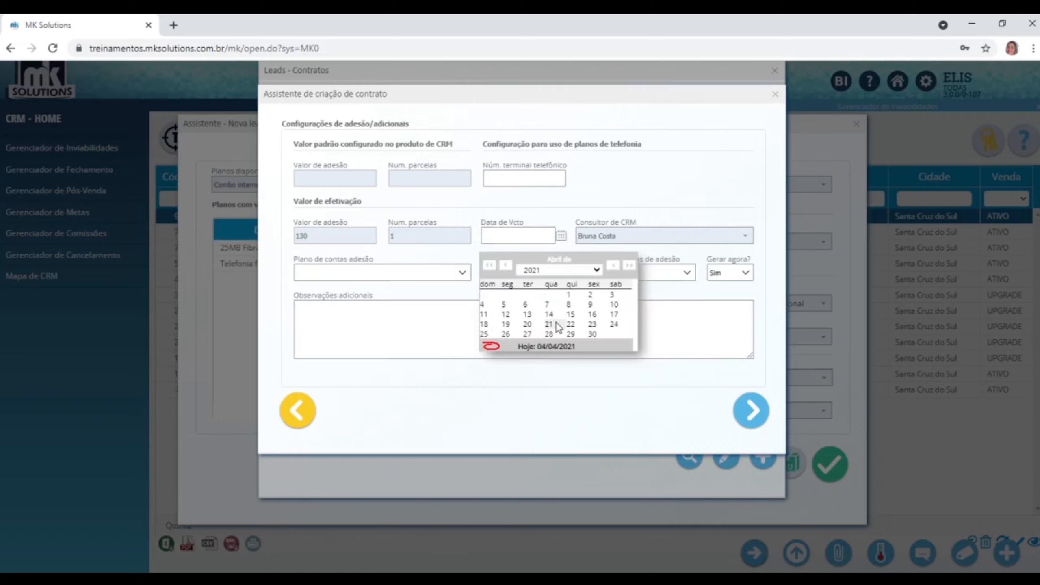
click(524, 304)
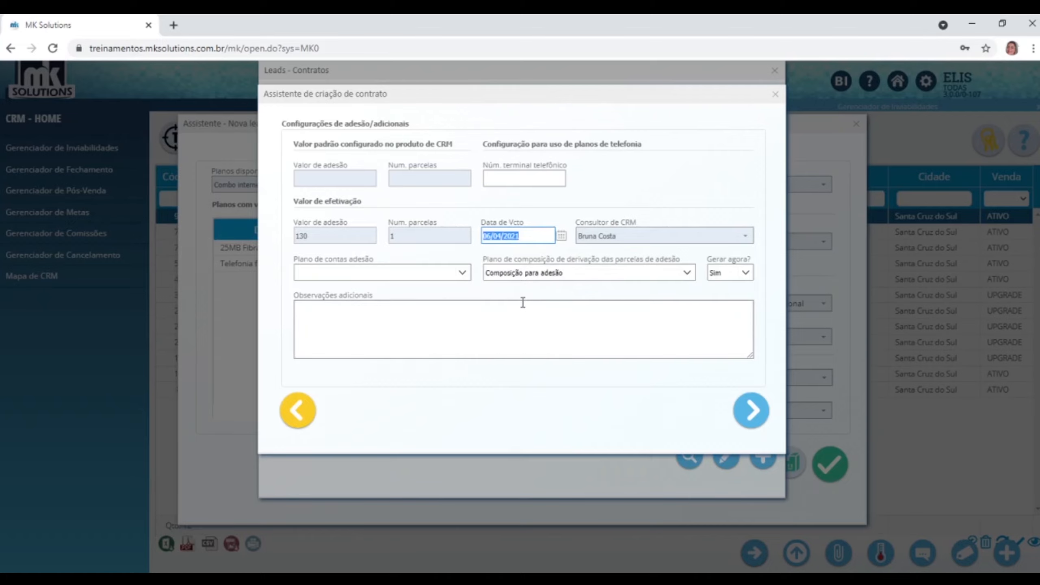
click(462, 272)
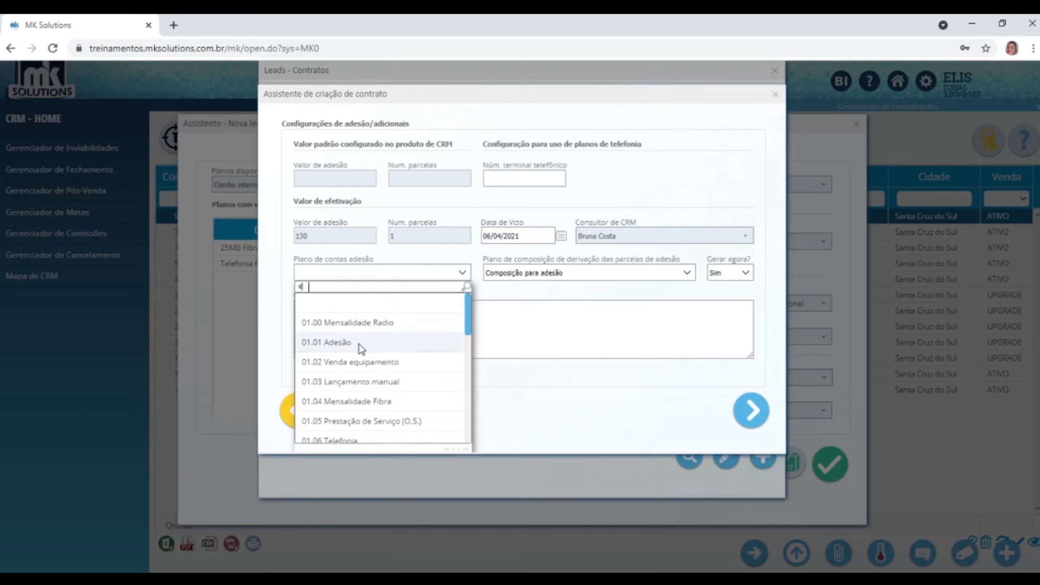
click(360, 345)
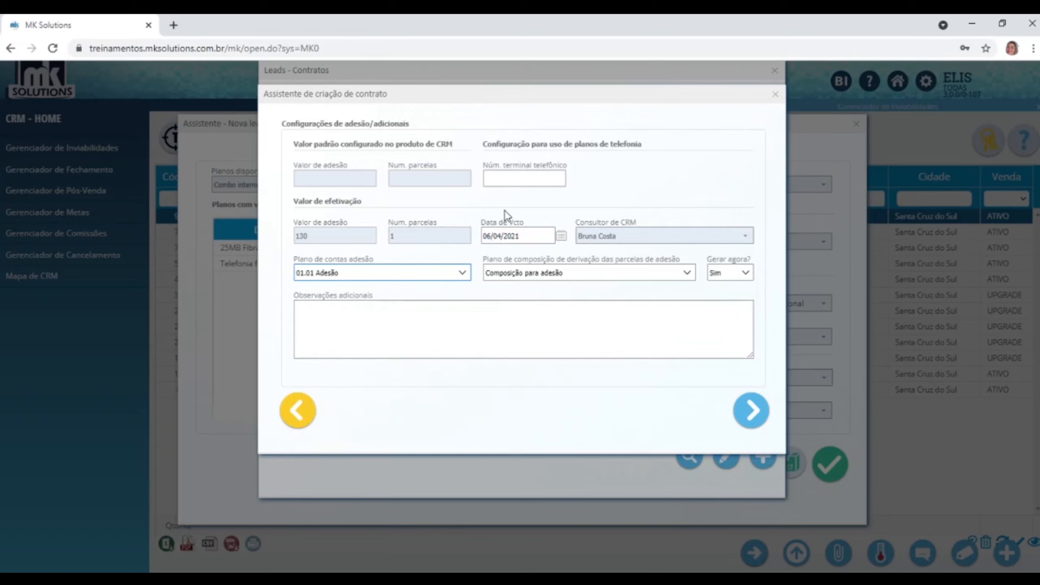
click(519, 177)
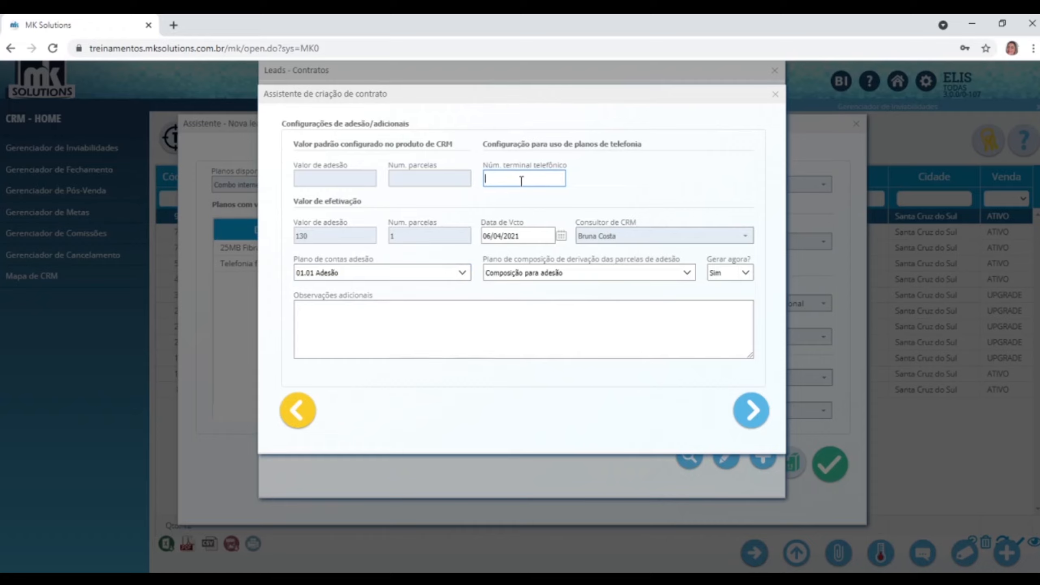
click(750, 411)
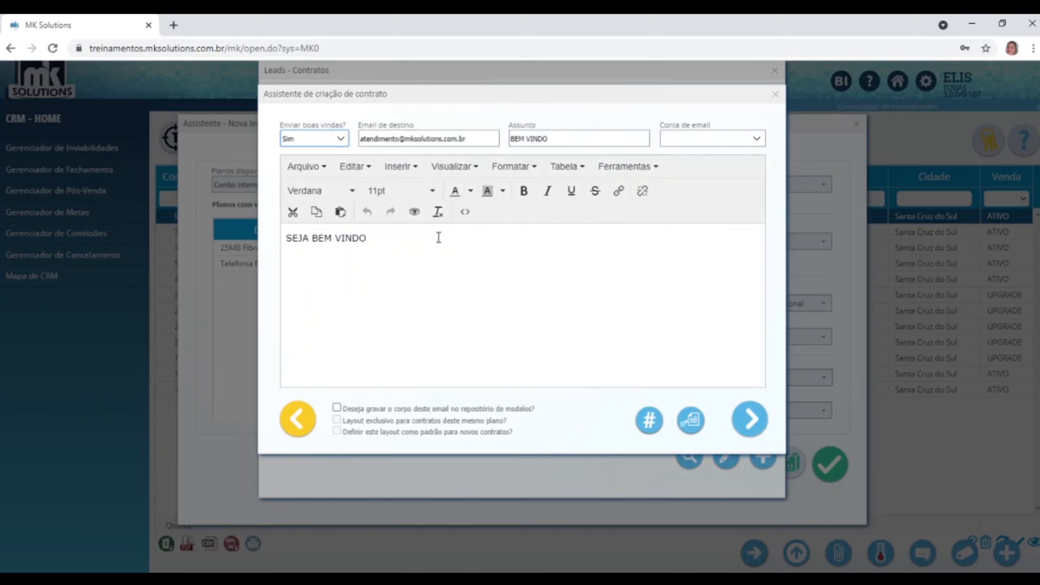
Skip the welcome e-mail, keep renewal value 189,9, and confirm creation without awaiting activation.
click(341, 139)
click(304, 204)
click(750, 419)
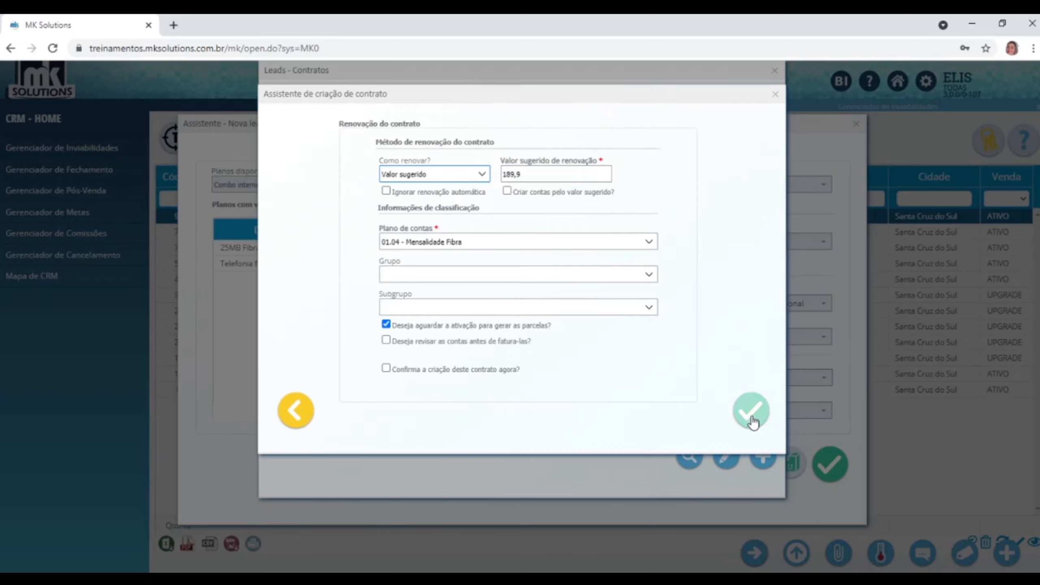
double_click(542, 174)
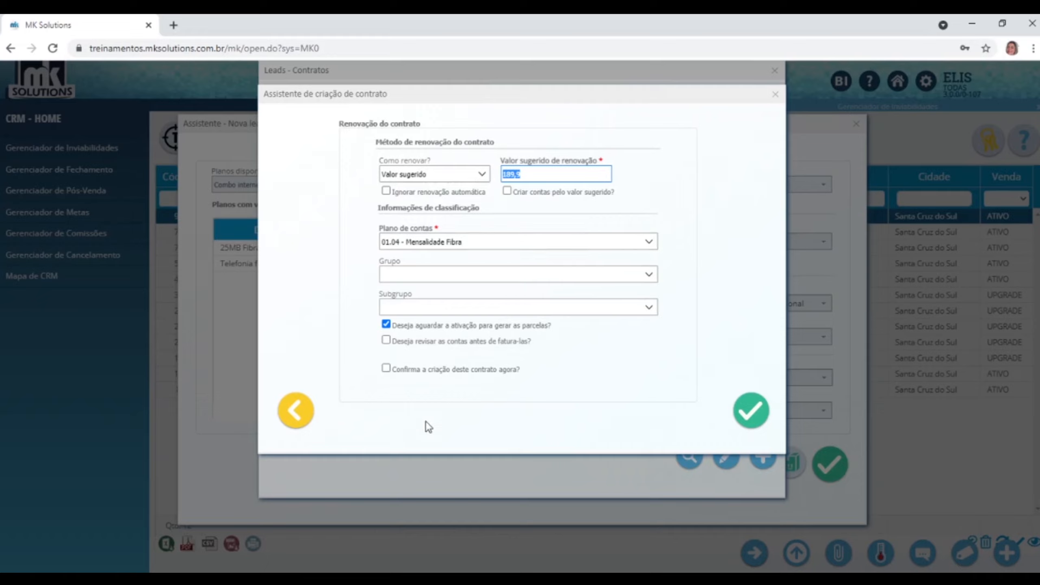
click(444, 326)
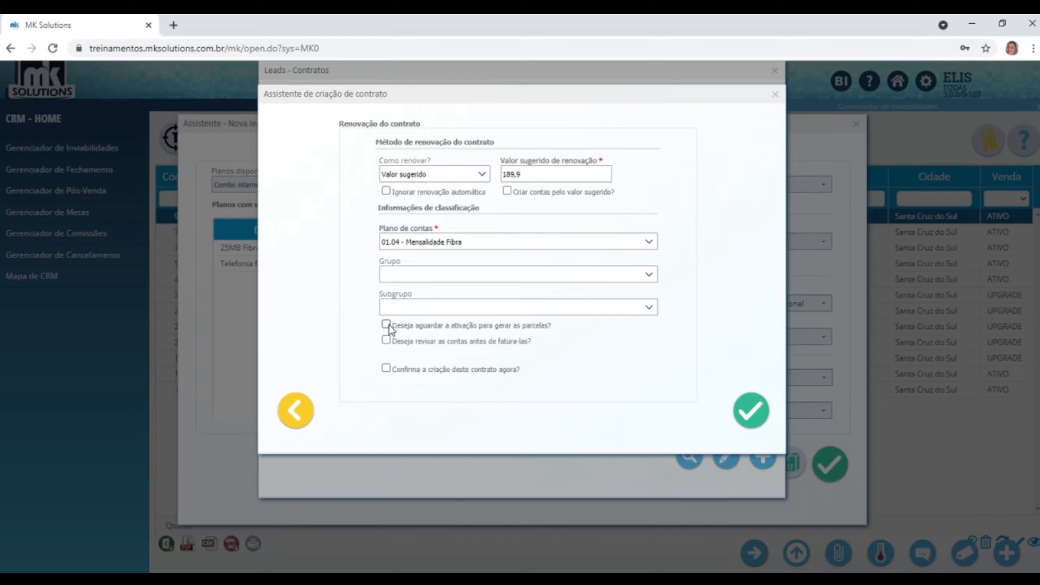
click(386, 369)
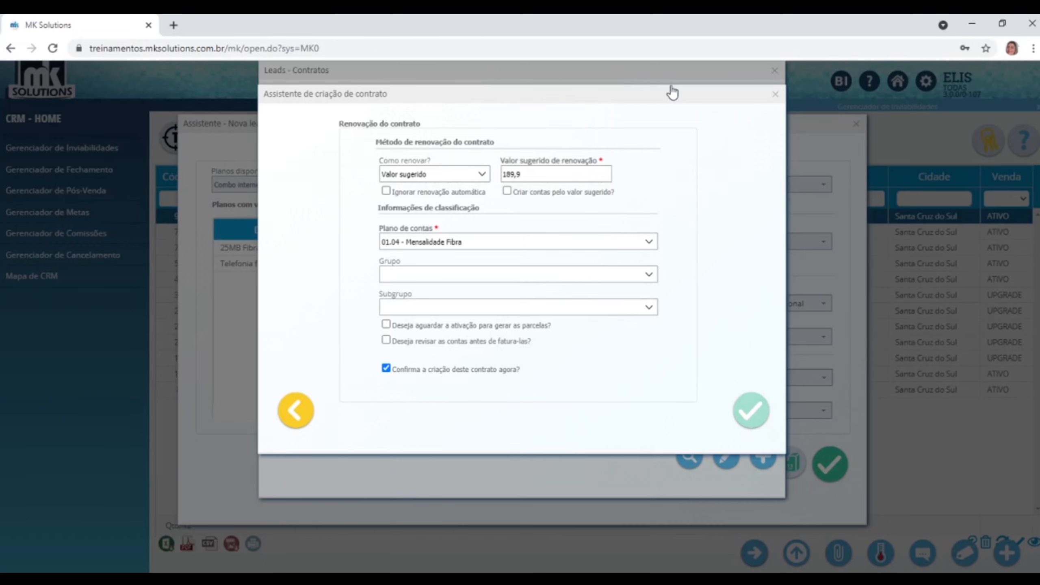
Review the new contract's invoices 2050, 2051 and 2056 sorted by installment.
click(639, 145)
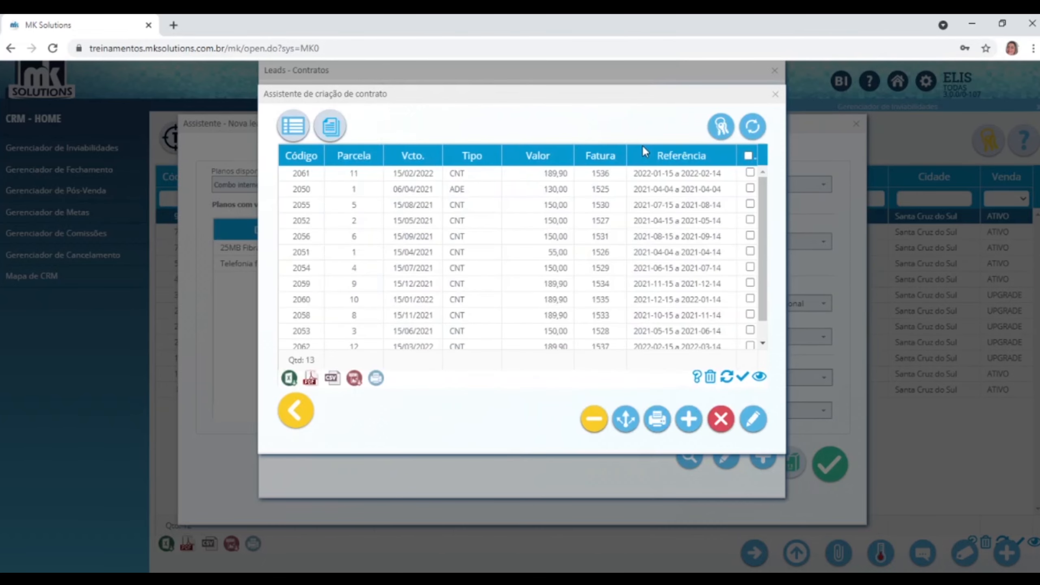
click(360, 152)
click(413, 176)
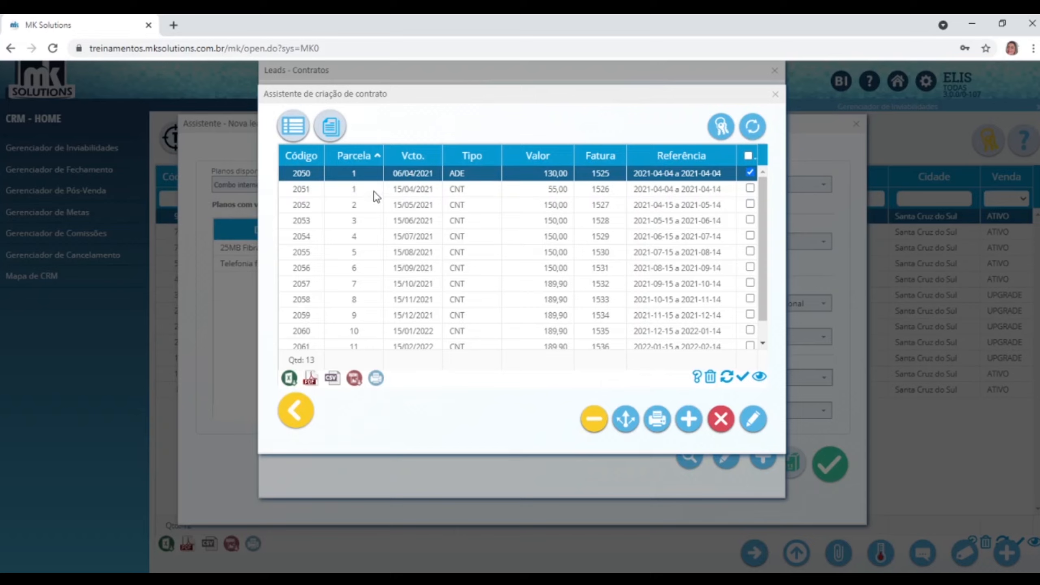
click(554, 193)
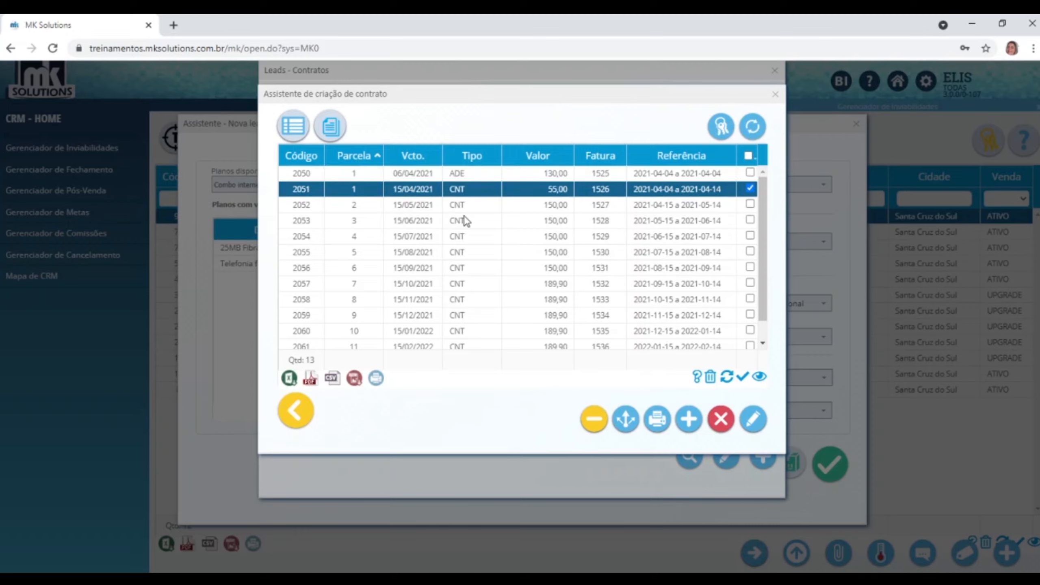
click(557, 271)
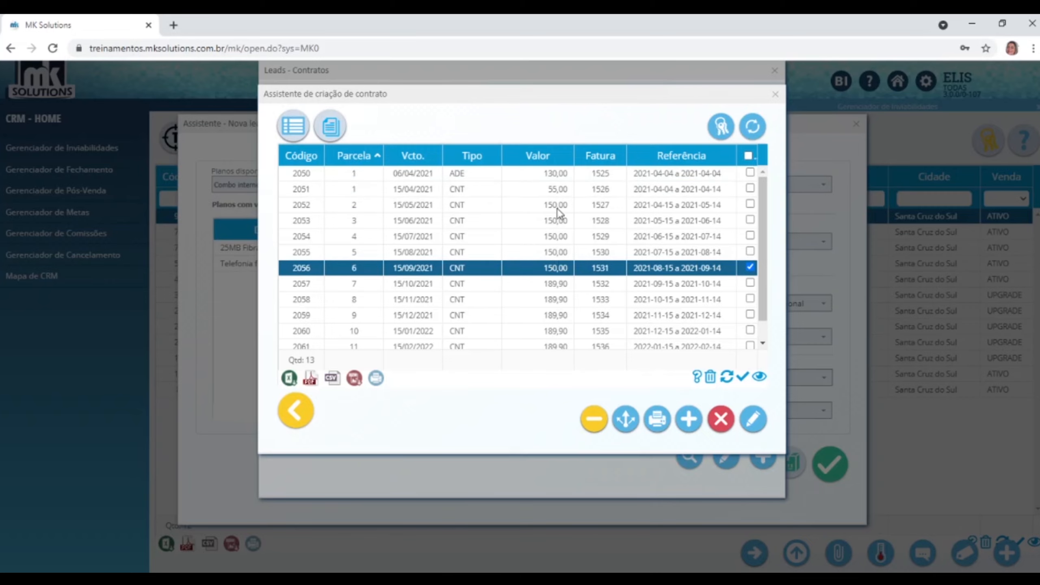
scroll(574, 340, down, 1)
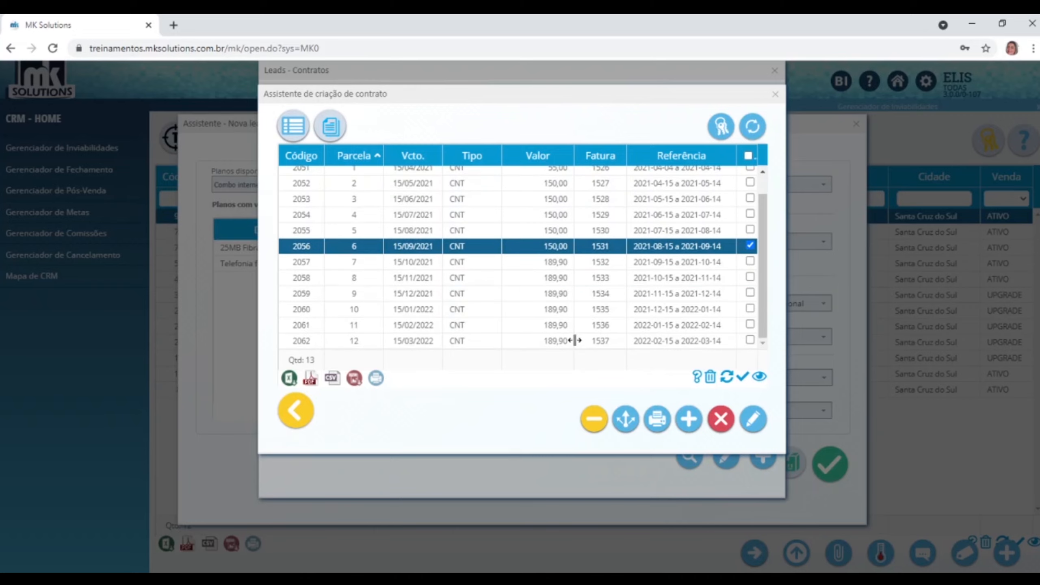
scroll(573, 340, up, 1)
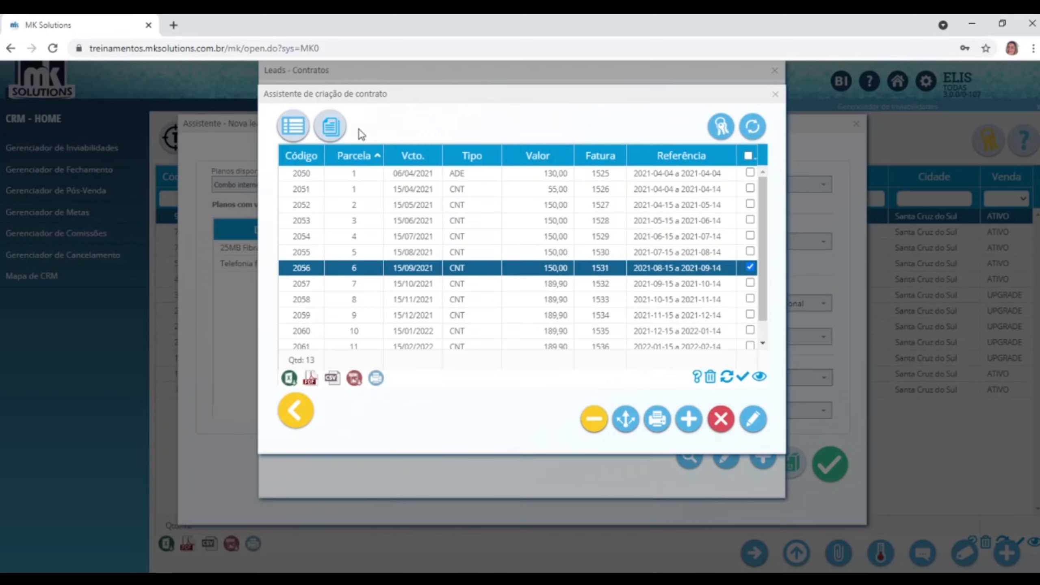
Preview the print of the pending adhesion term, then cancel printing.
click(330, 128)
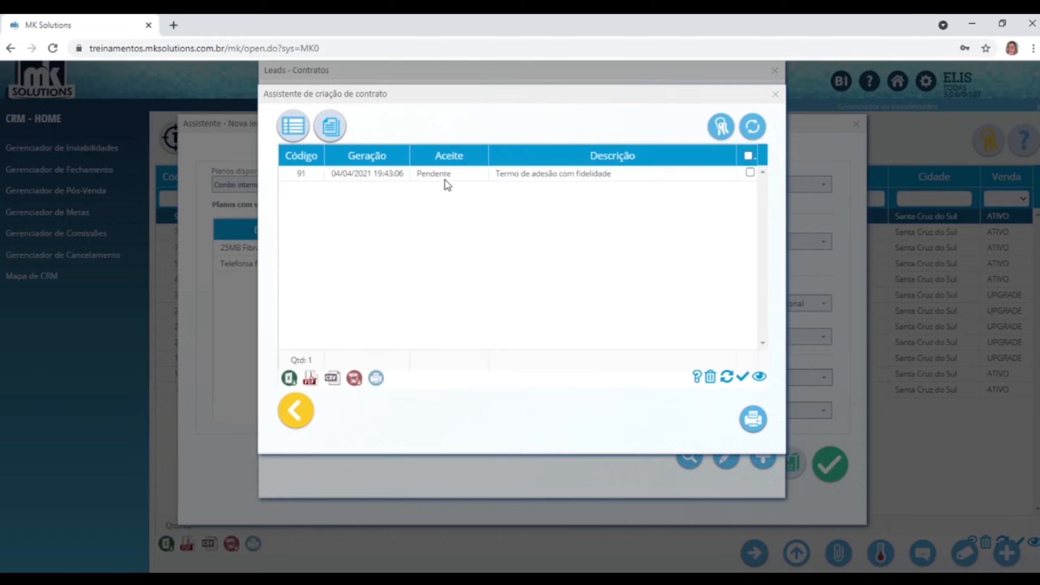
click(446, 180)
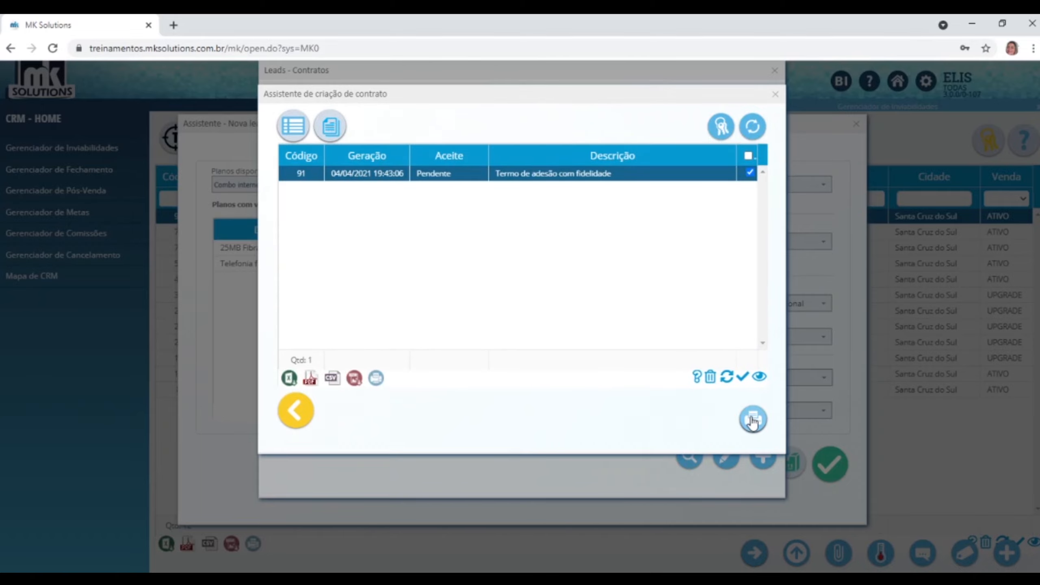
click(752, 420)
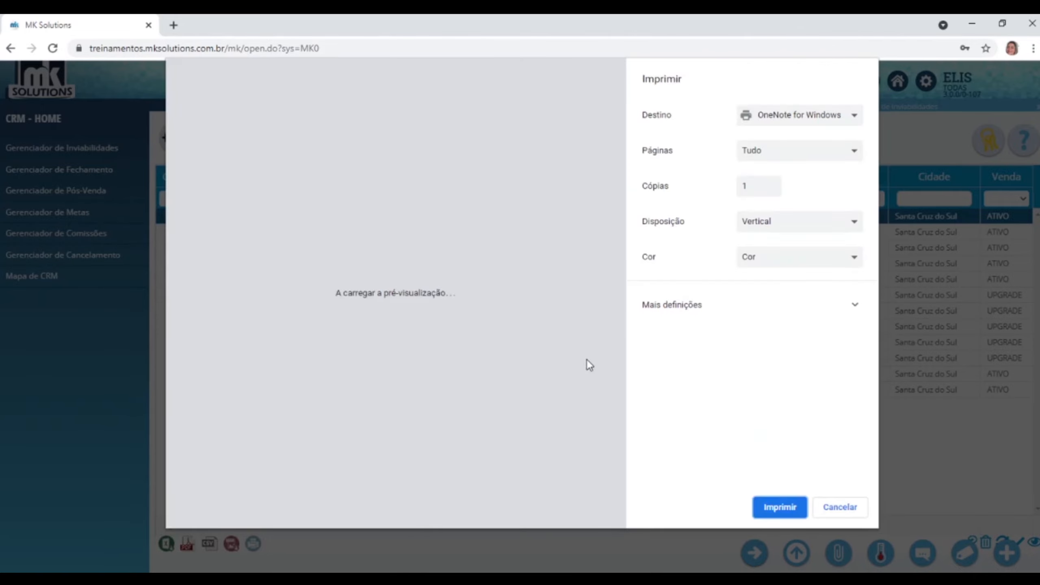
scroll(455, 293, down, 6)
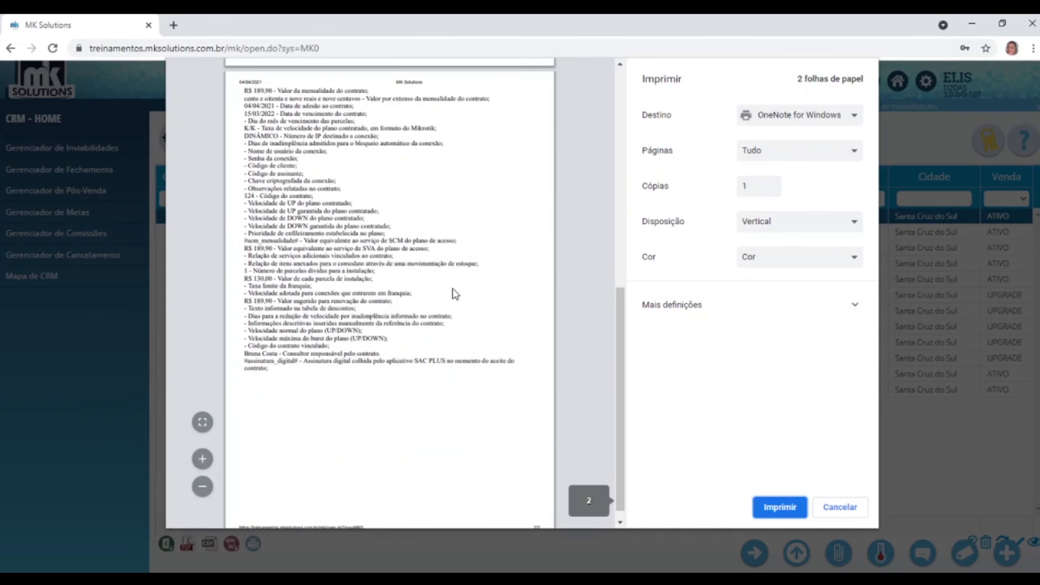
scroll(453, 287, up, 6)
click(862, 505)
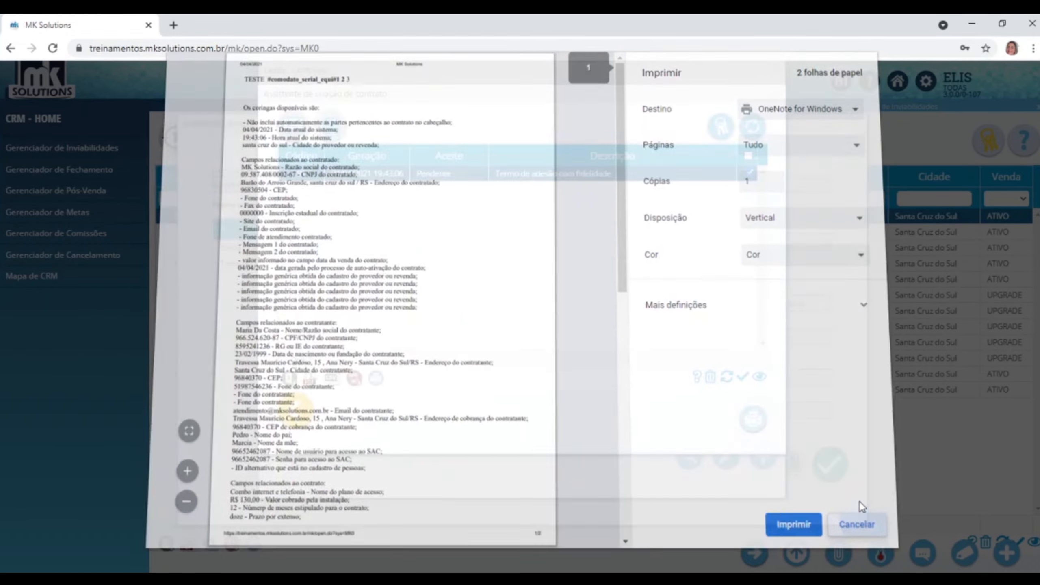
Close the wizard and check the lead's linked contract, activated 04/04/2021.
click(776, 94)
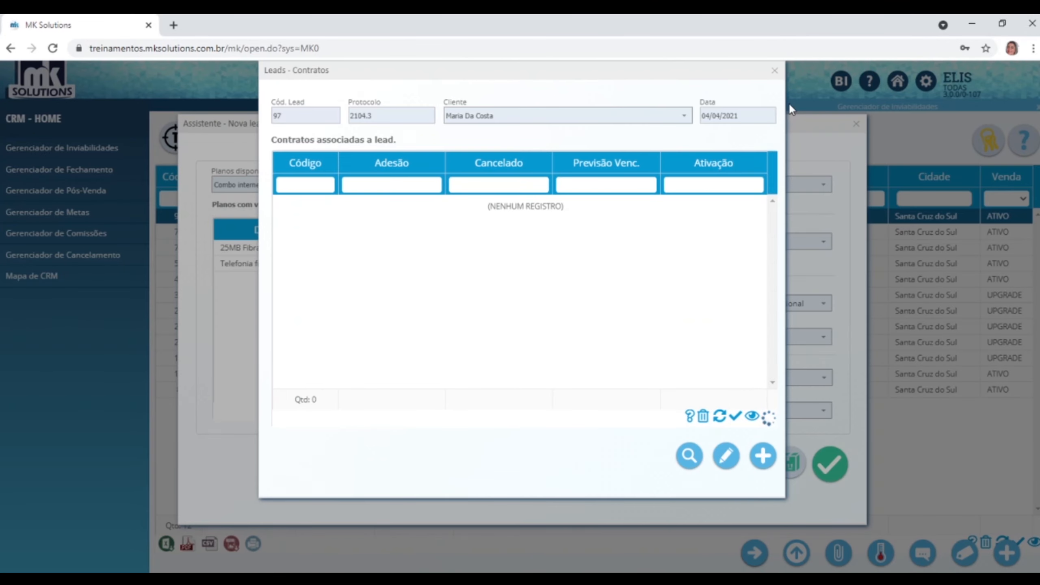
click(774, 70)
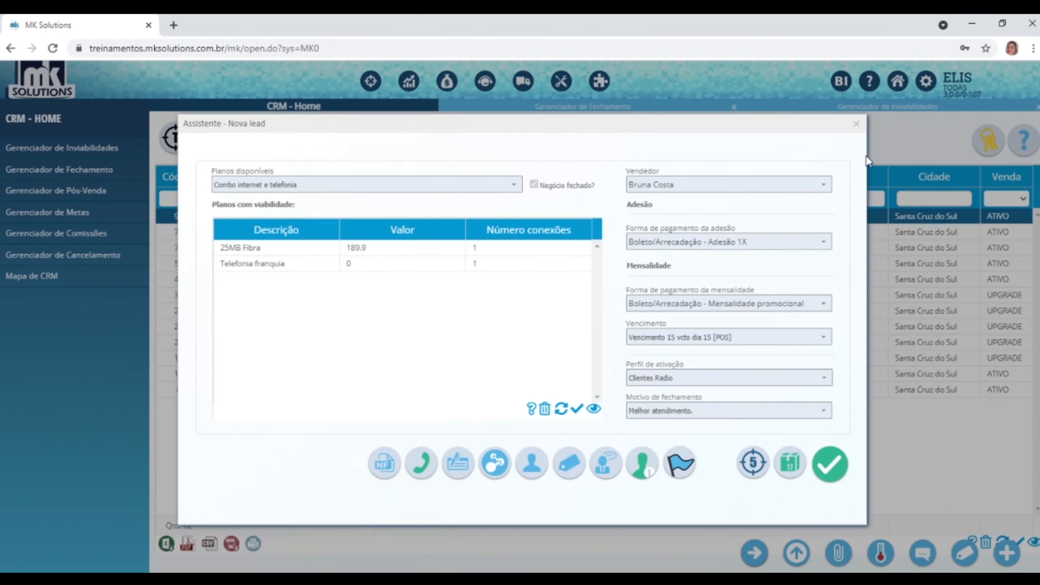
click(456, 463)
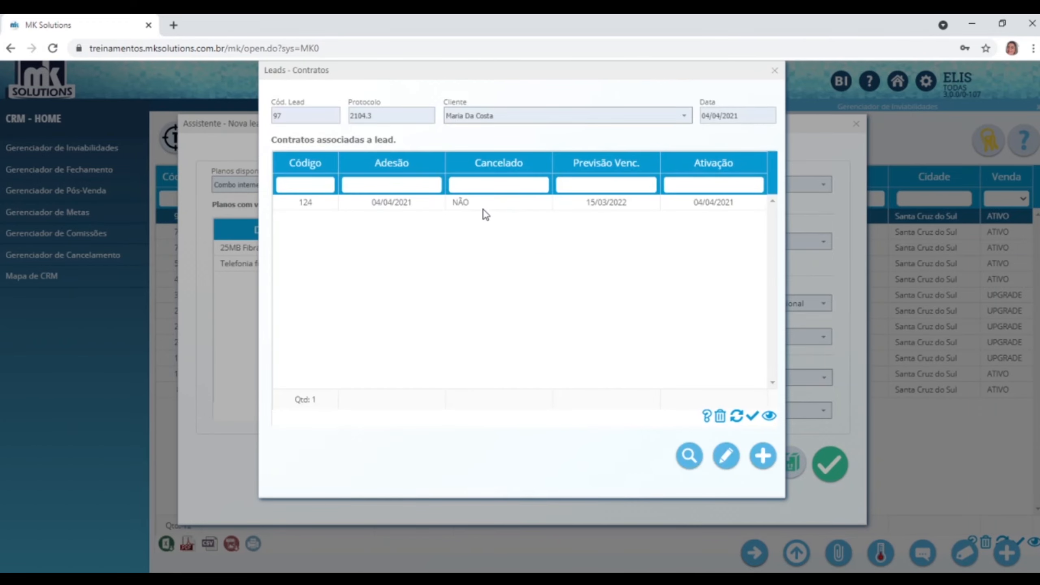
click(483, 208)
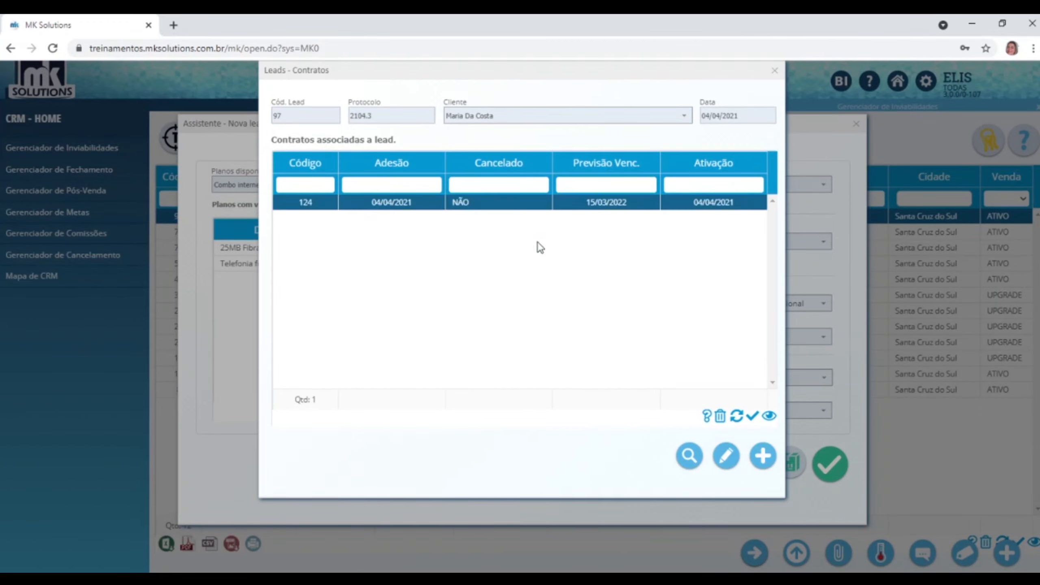
click(774, 71)
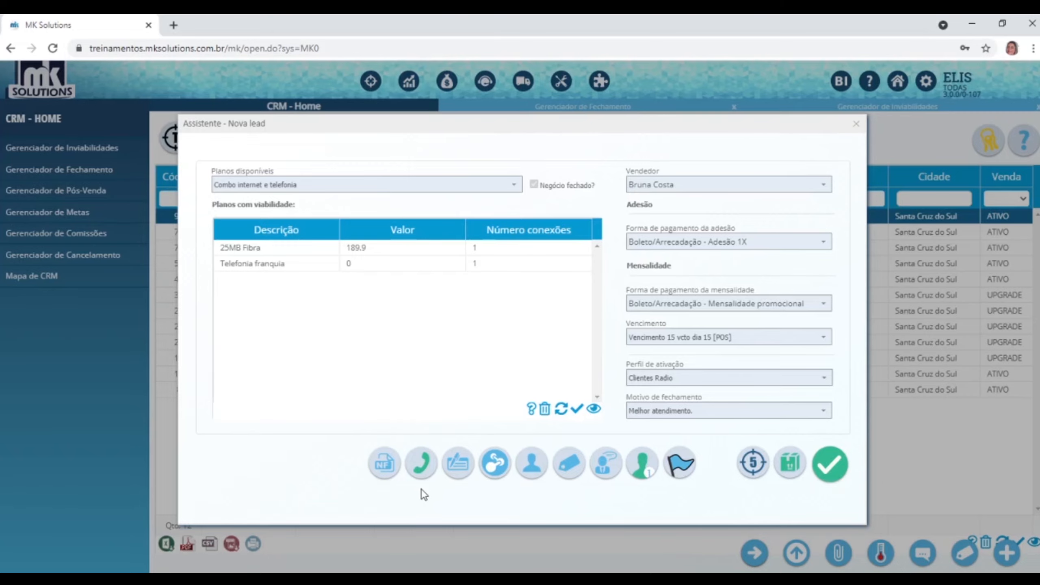
click(415, 465)
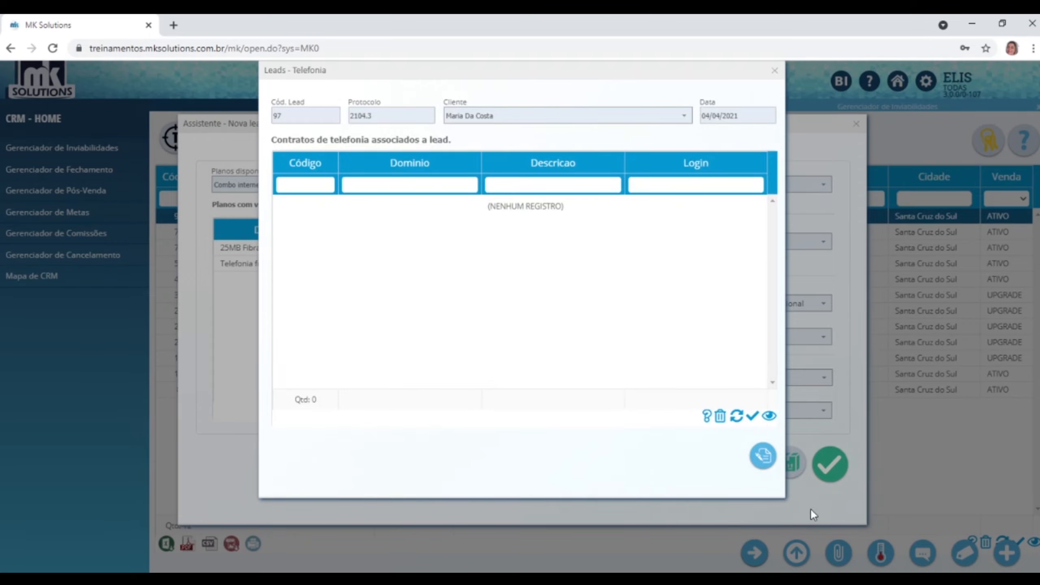
Begin a telephony subscriber for contract 124 - Combo internet e telefonia, which crashes the page.
click(756, 458)
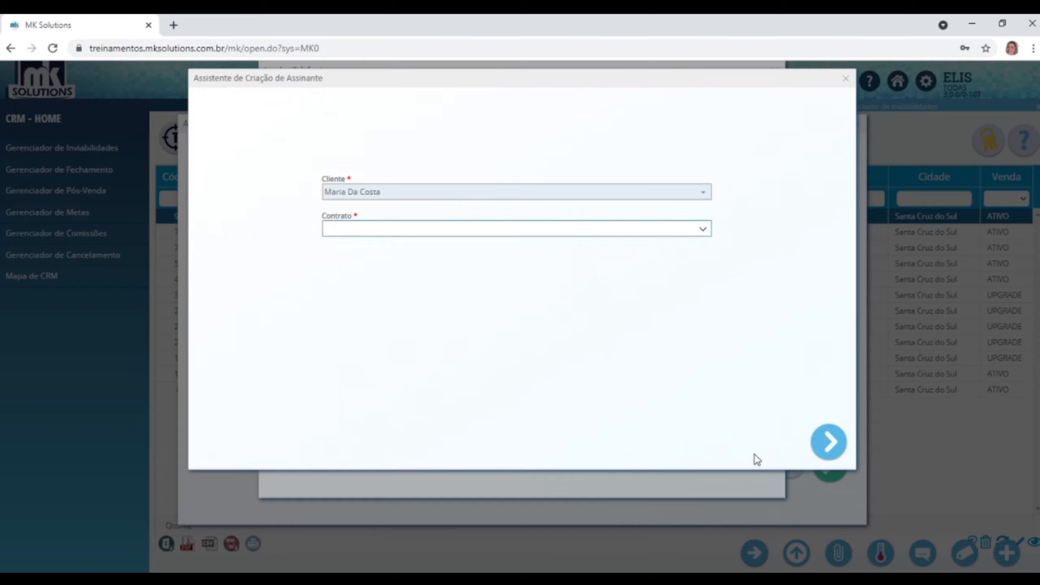
click(706, 230)
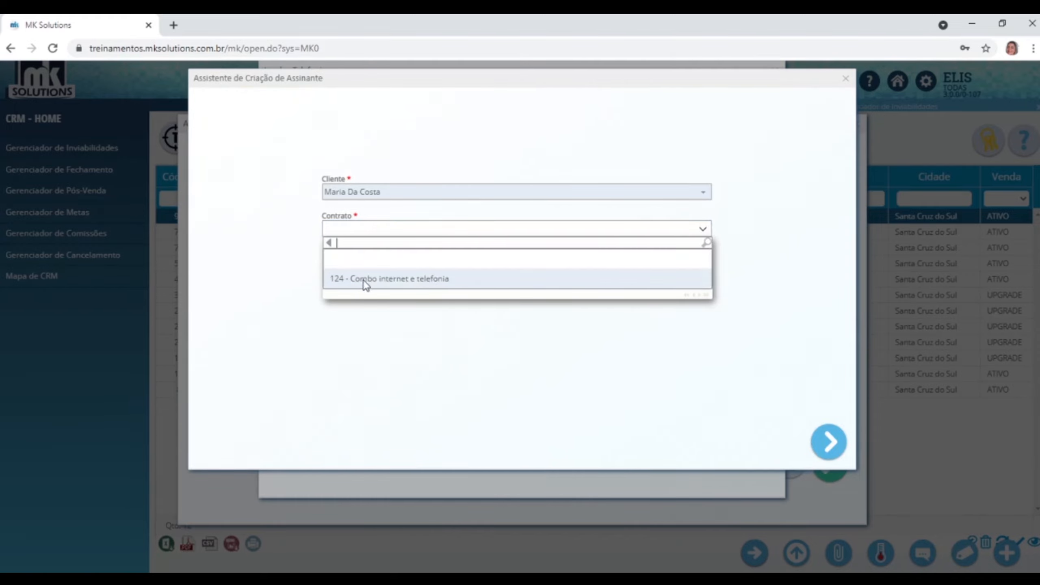
click(394, 283)
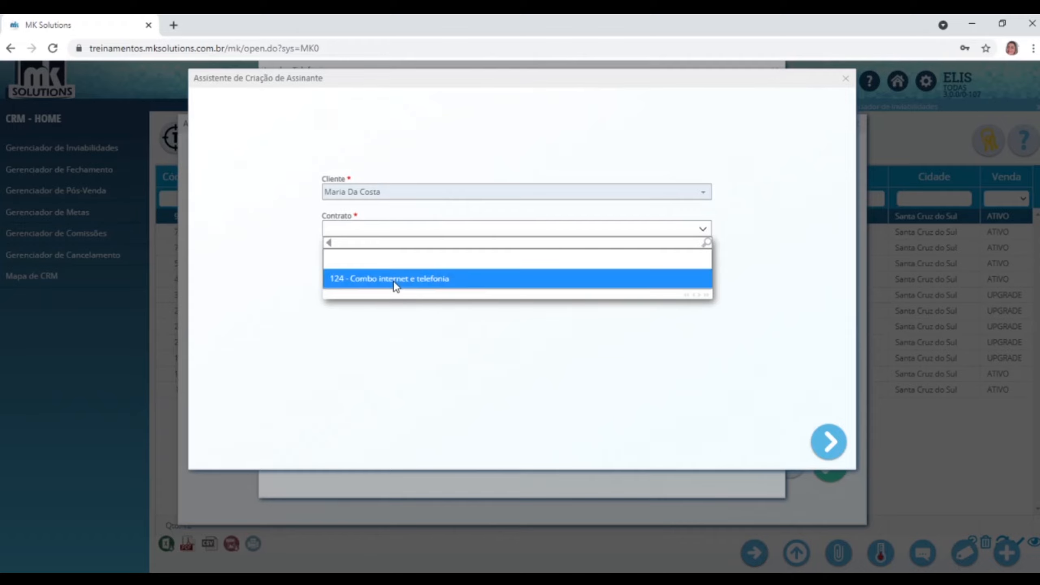
click(838, 443)
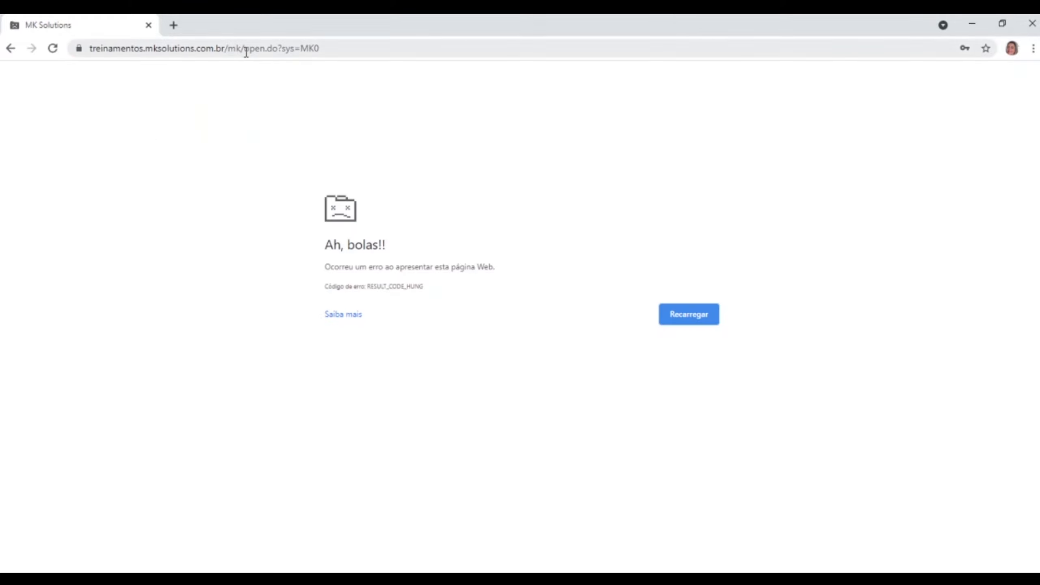
Reload the MK Solutions login page without open.do?sys=MK0, sign in again, and open CRM.
drag(274, 49, 737, 53)
key(BackSpace)
key(Return)
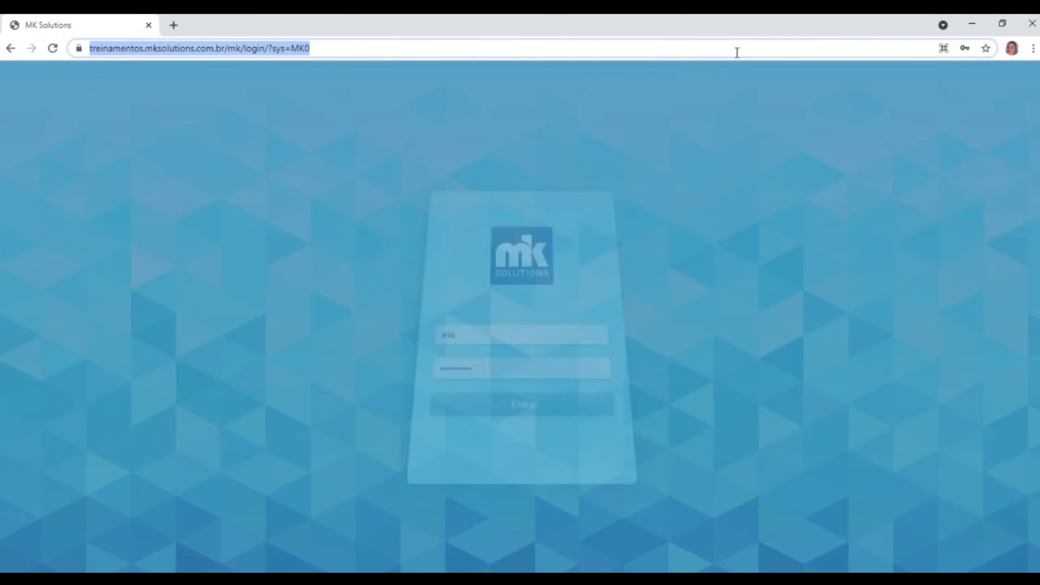
click(518, 412)
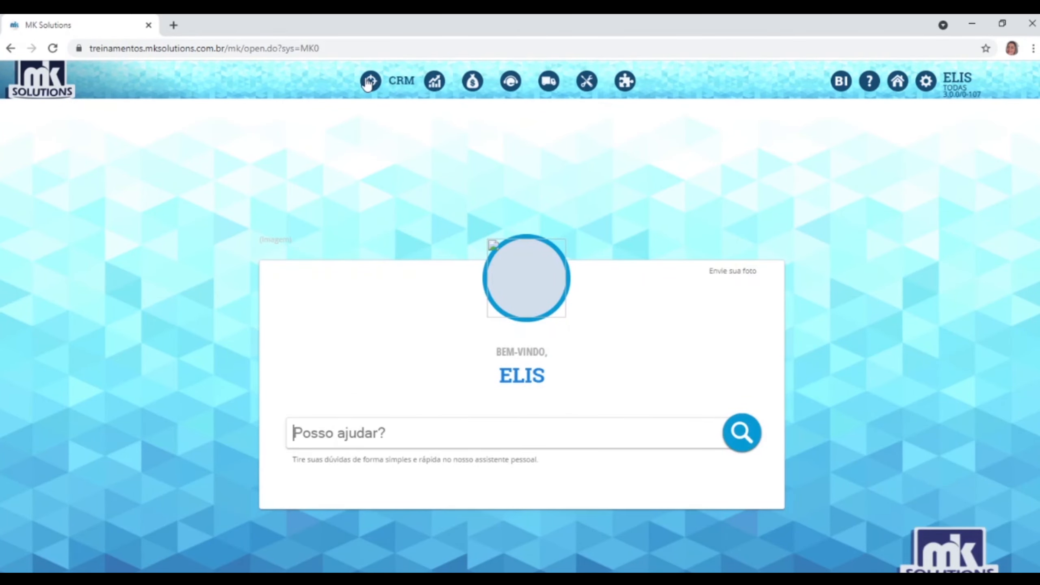
click(371, 81)
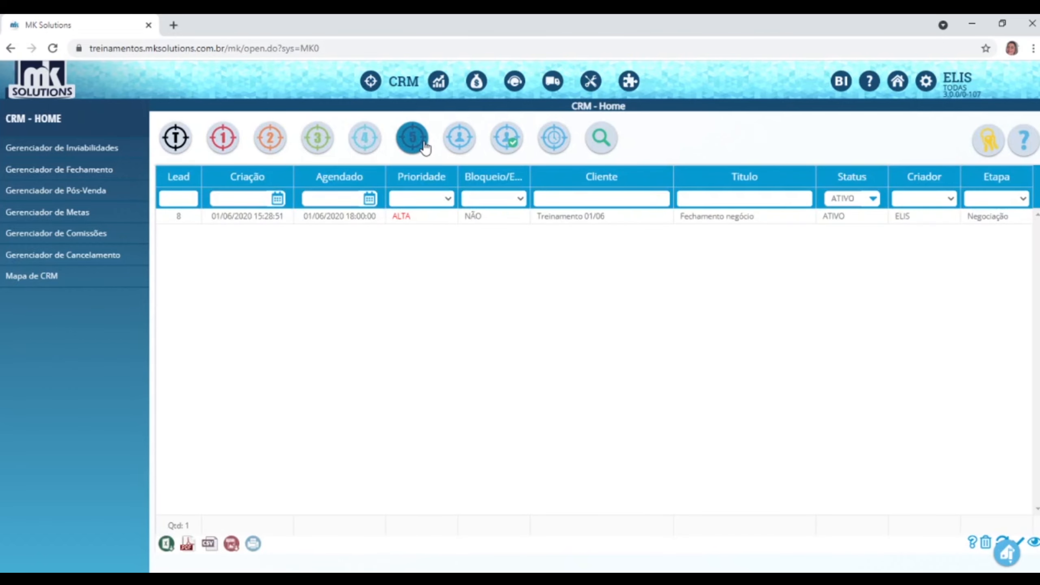
Reopen the lead wizard for closed sale 97 and view its empty connections list.
click(415, 147)
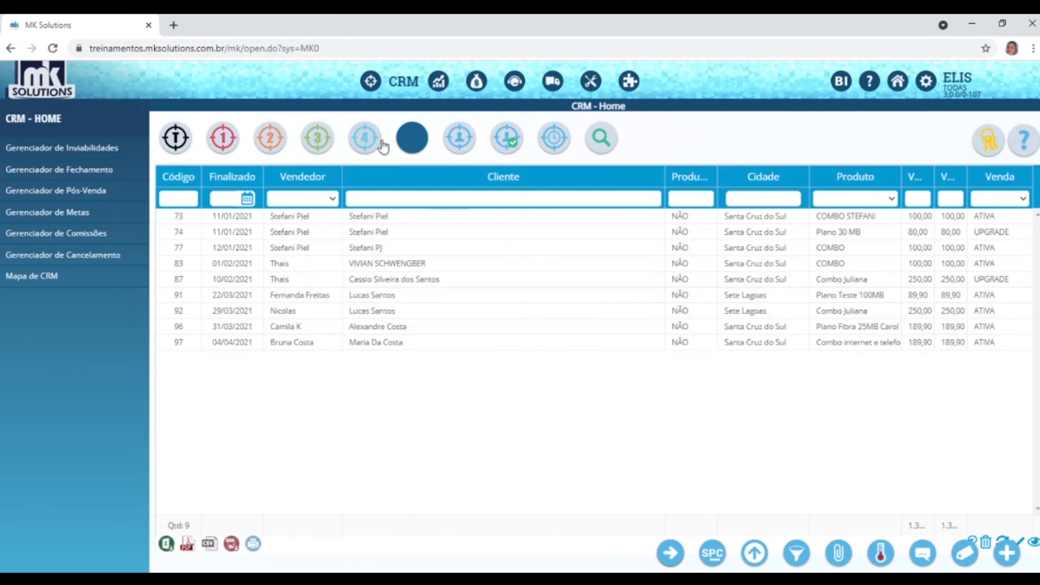
click(412, 147)
click(395, 344)
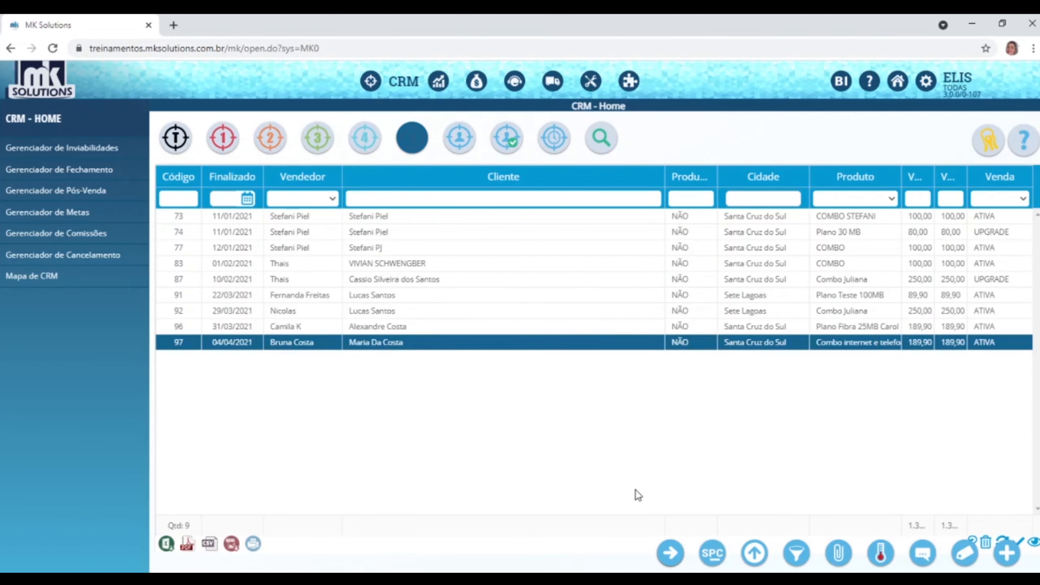
click(674, 554)
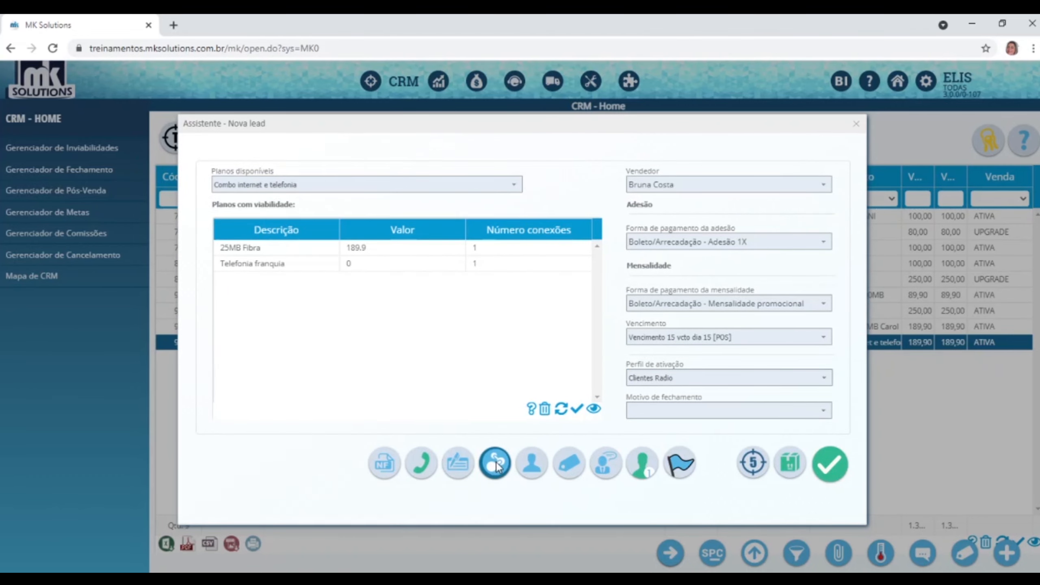
click(495, 463)
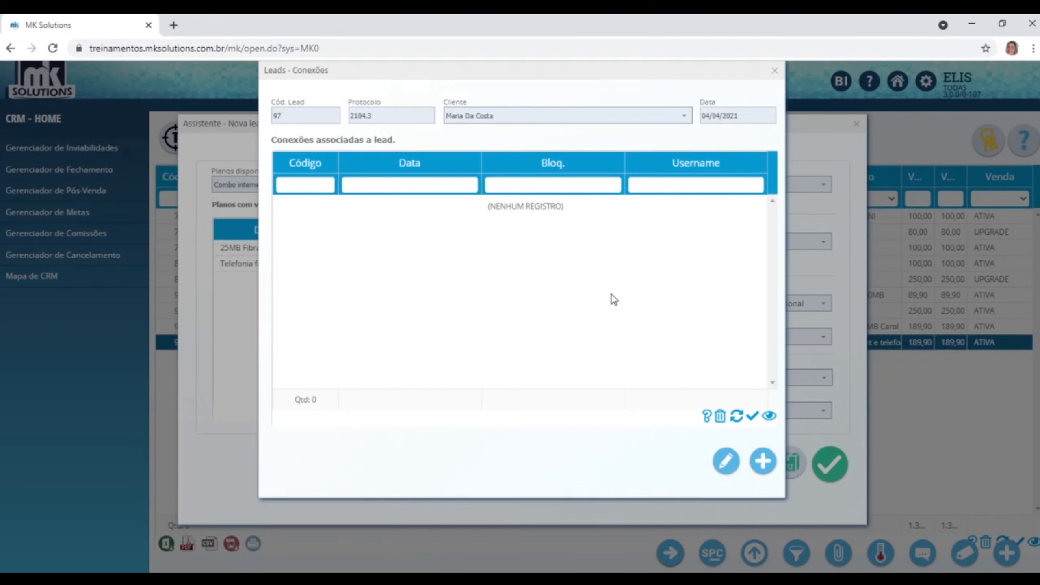
Create the lead's connection with Dinâmico IP type on the concentrador MD server.
click(762, 460)
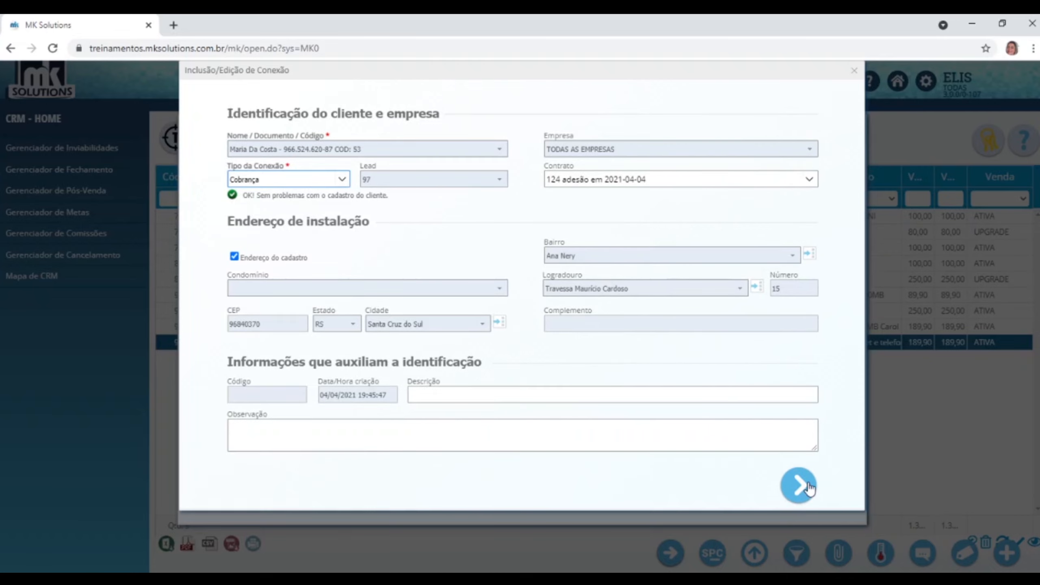
click(798, 484)
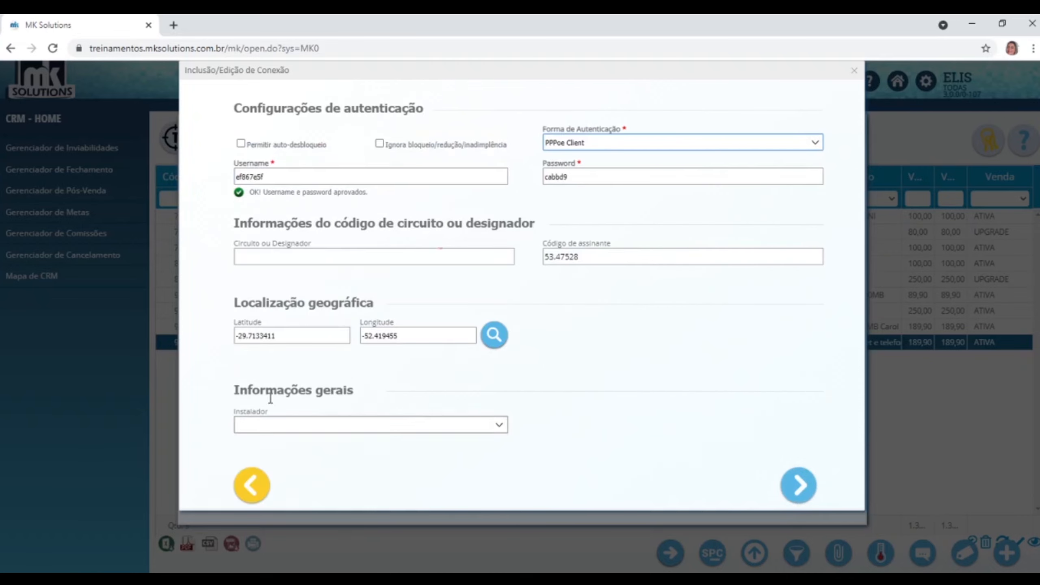
click(799, 485)
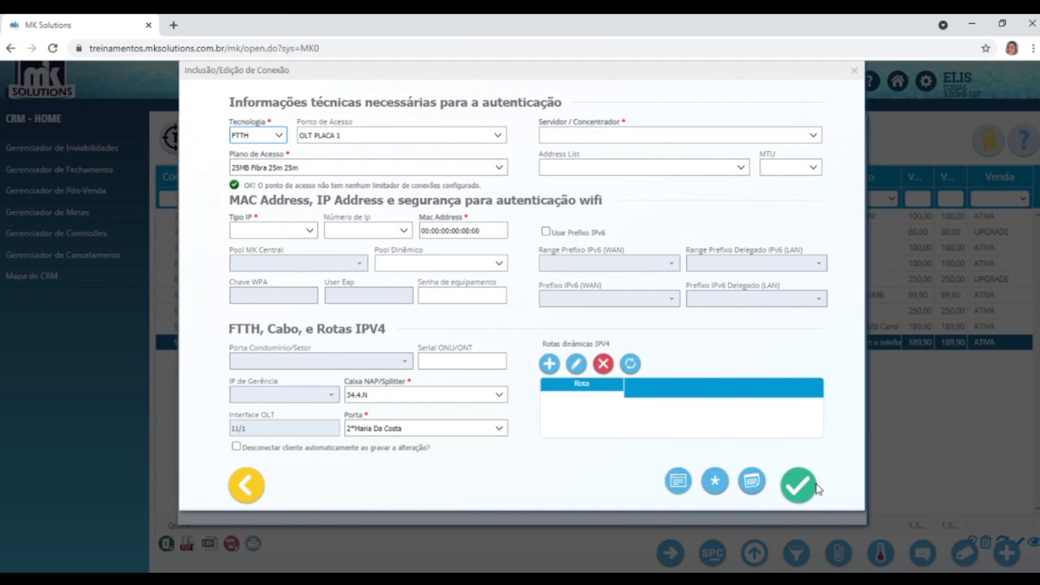
click(805, 483)
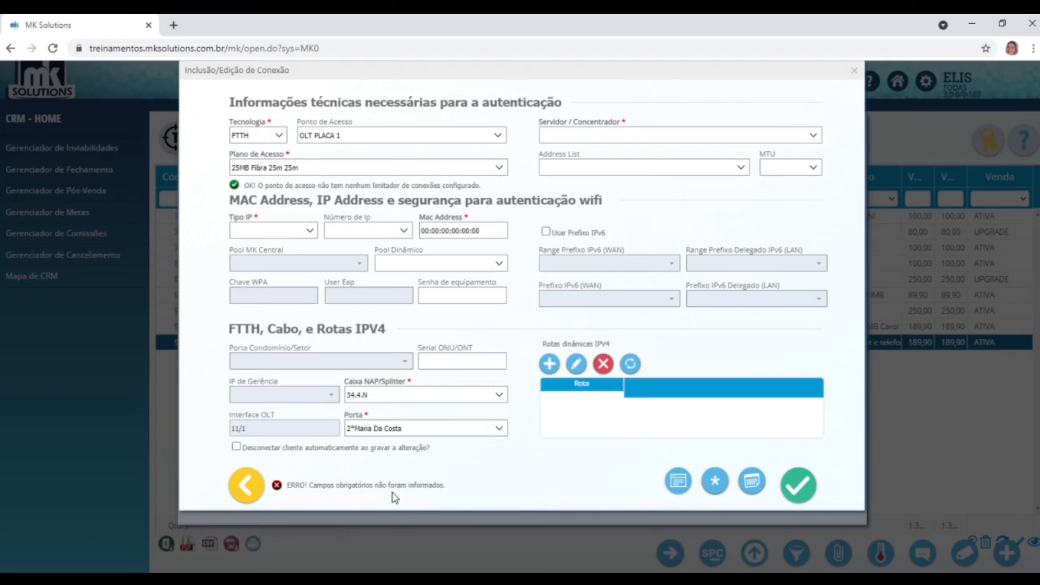
click(311, 235)
click(265, 297)
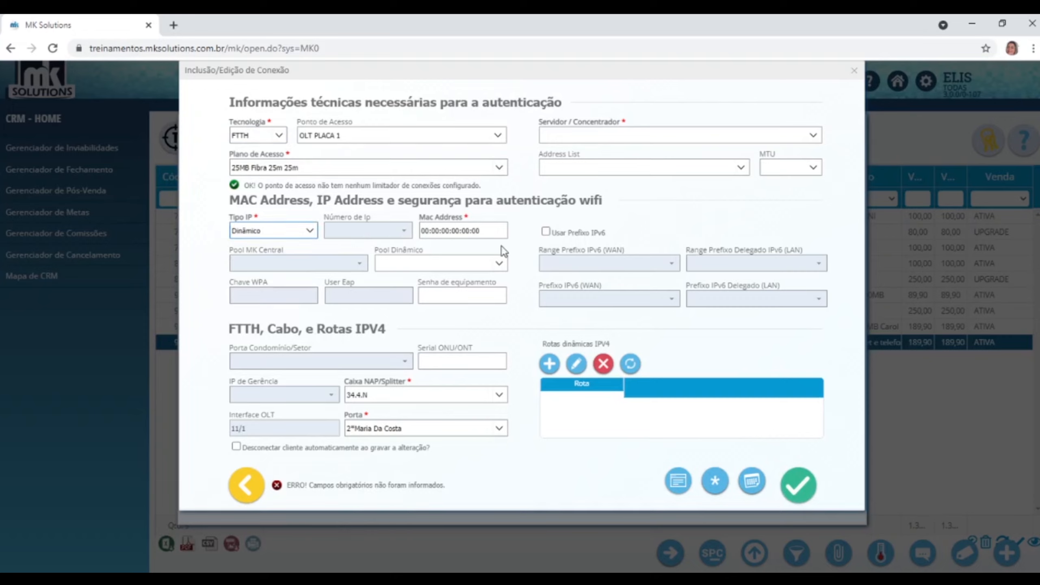
click(813, 135)
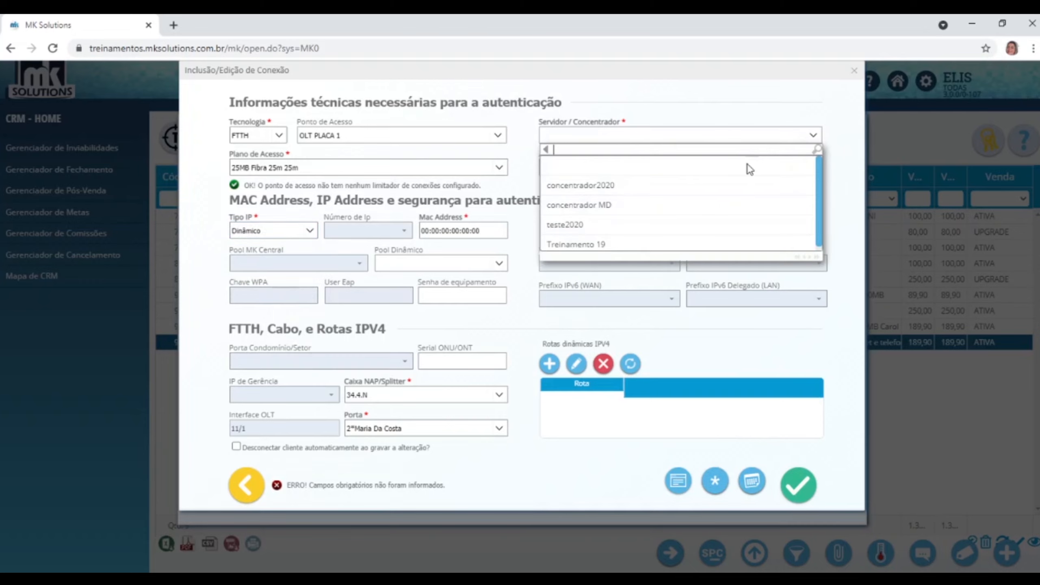
click(574, 210)
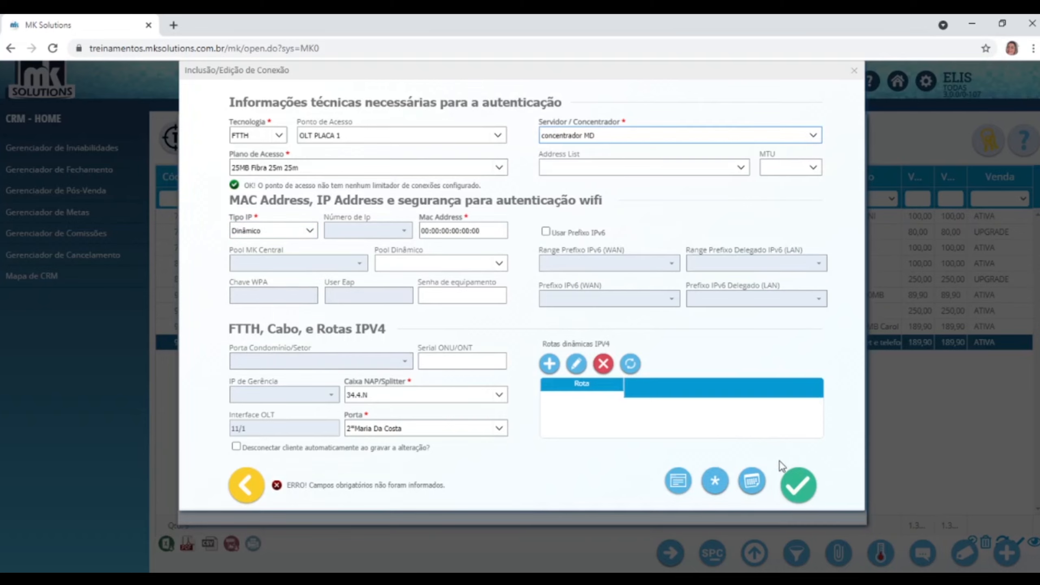
click(797, 483)
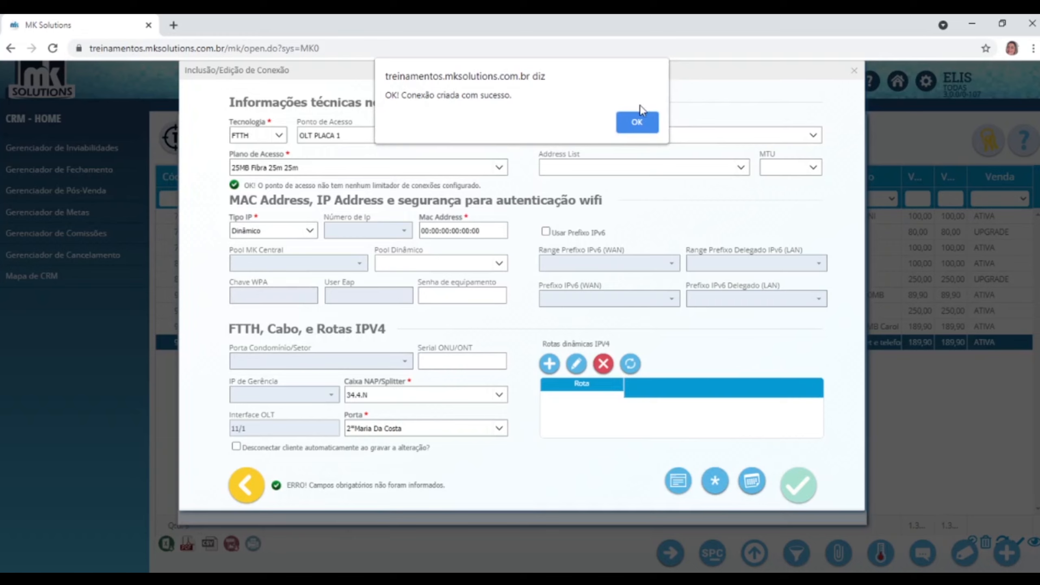
click(638, 123)
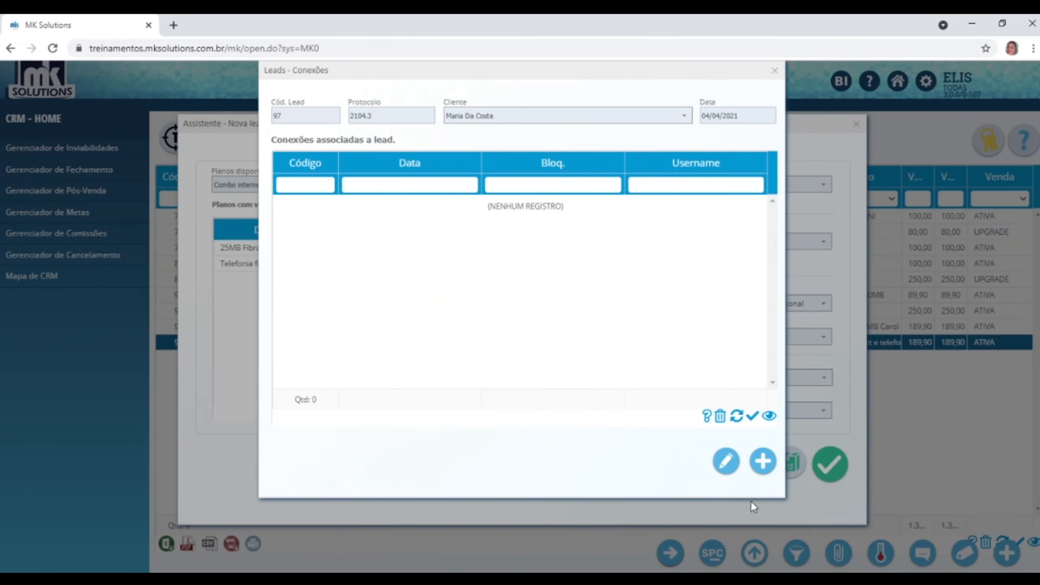
Reopen the lead's connections list to confirm connection 24 dated 04/04/2021.
click(775, 71)
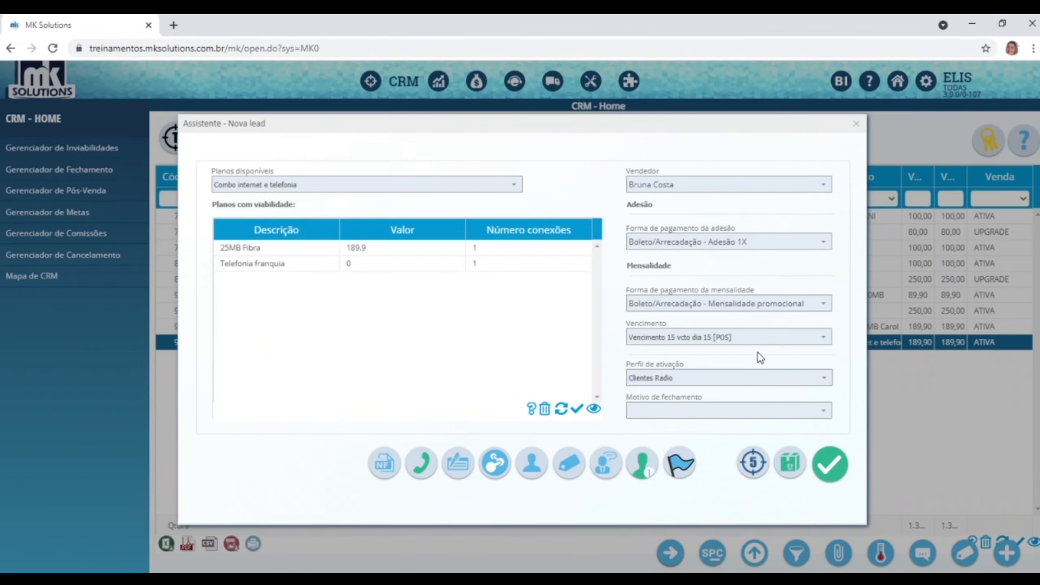
click(502, 471)
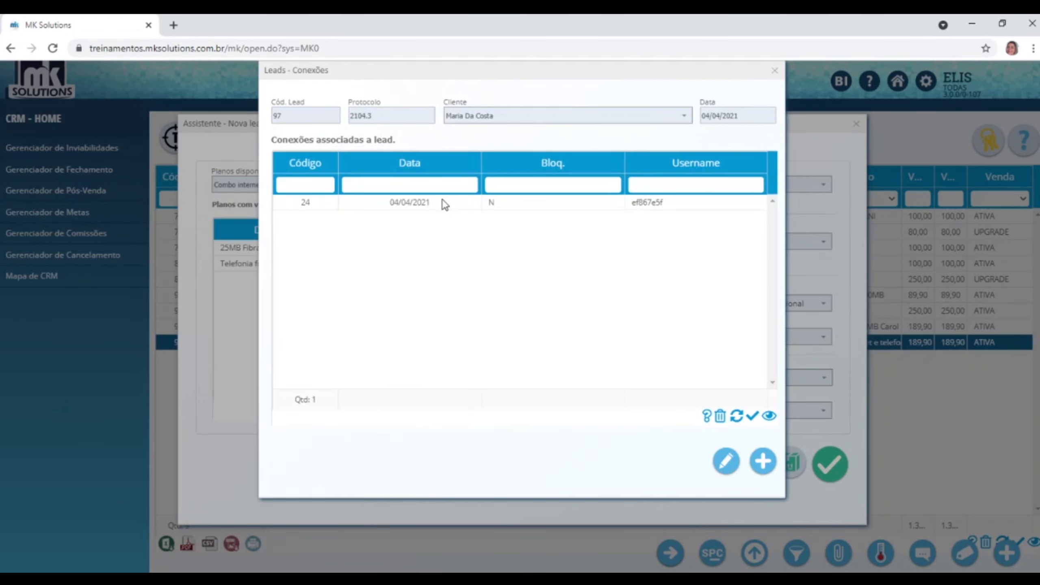
click(775, 70)
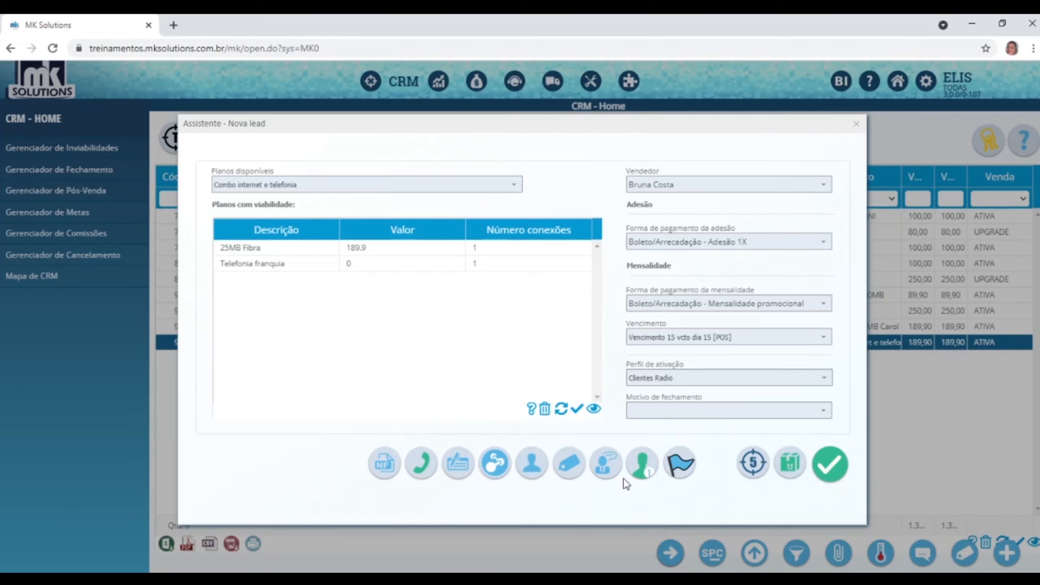
Start a new service order for the lead with SLA level Ativação.
click(679, 466)
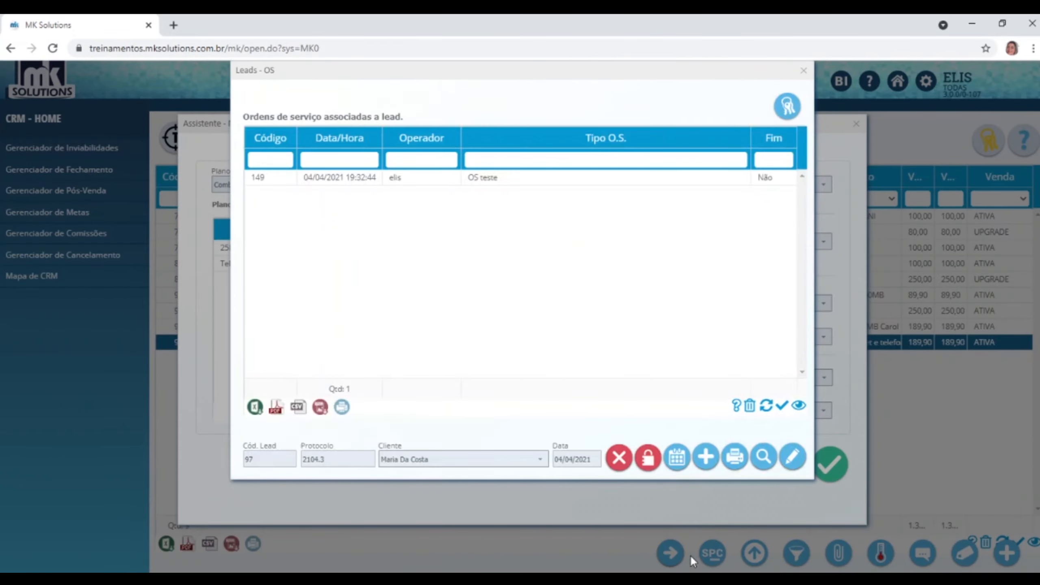
click(524, 179)
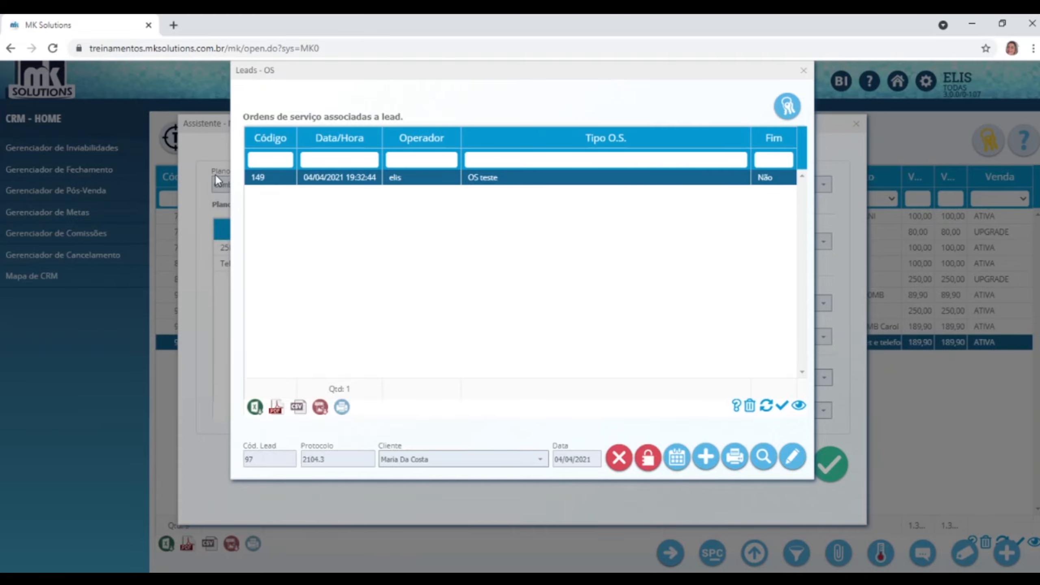
click(706, 456)
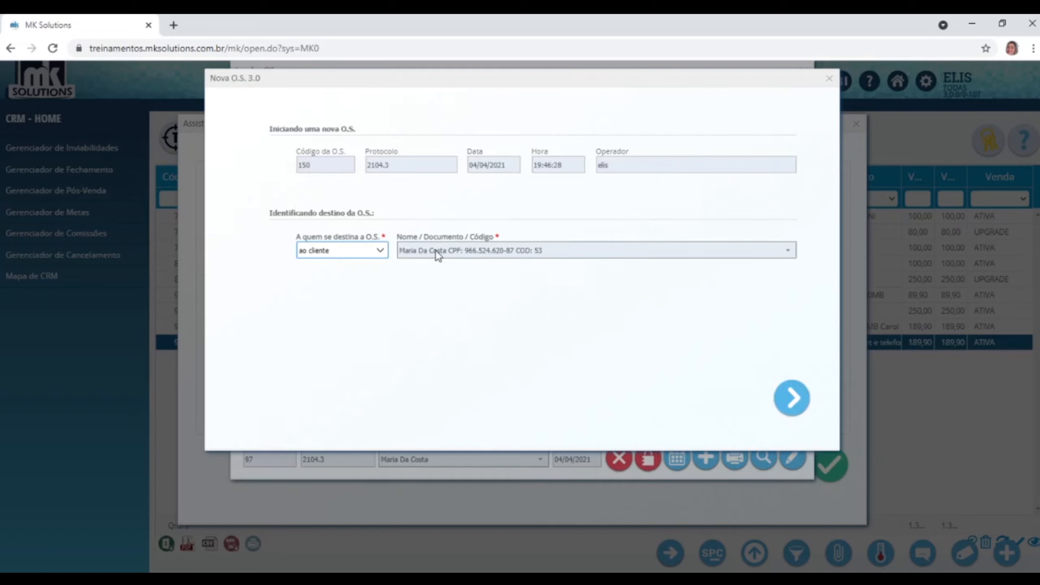
click(797, 408)
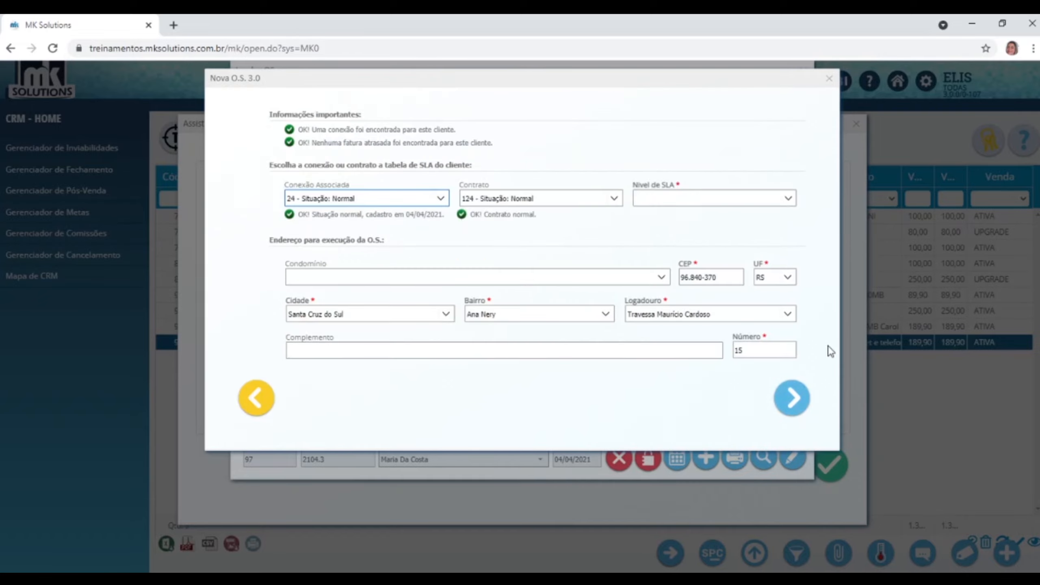
click(792, 397)
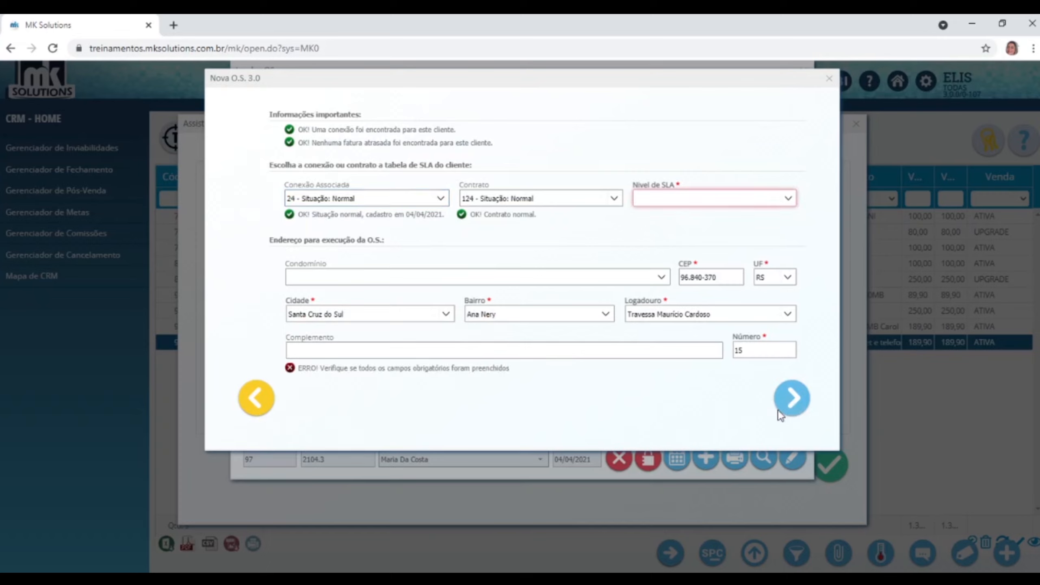
click(789, 199)
click(688, 288)
click(791, 399)
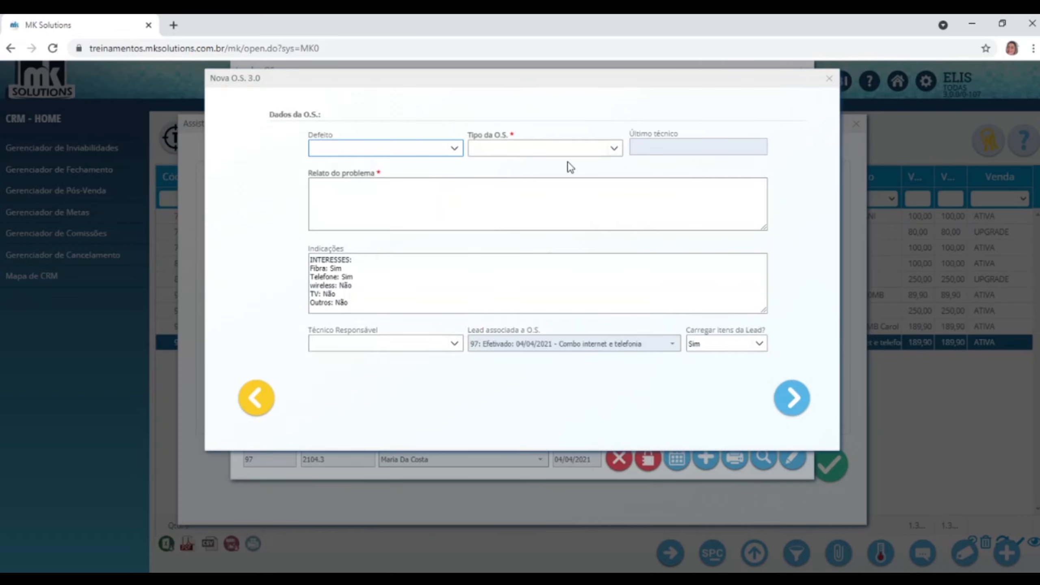
Set order type Ativação with problem report 'Instalação' and advance to the stock items.
click(614, 149)
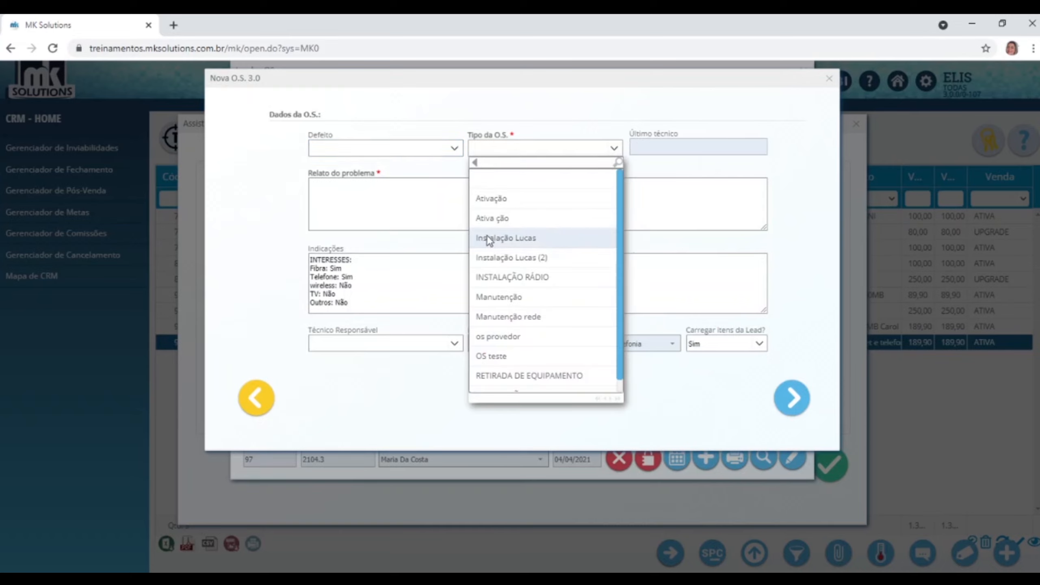
click(493, 218)
click(503, 213)
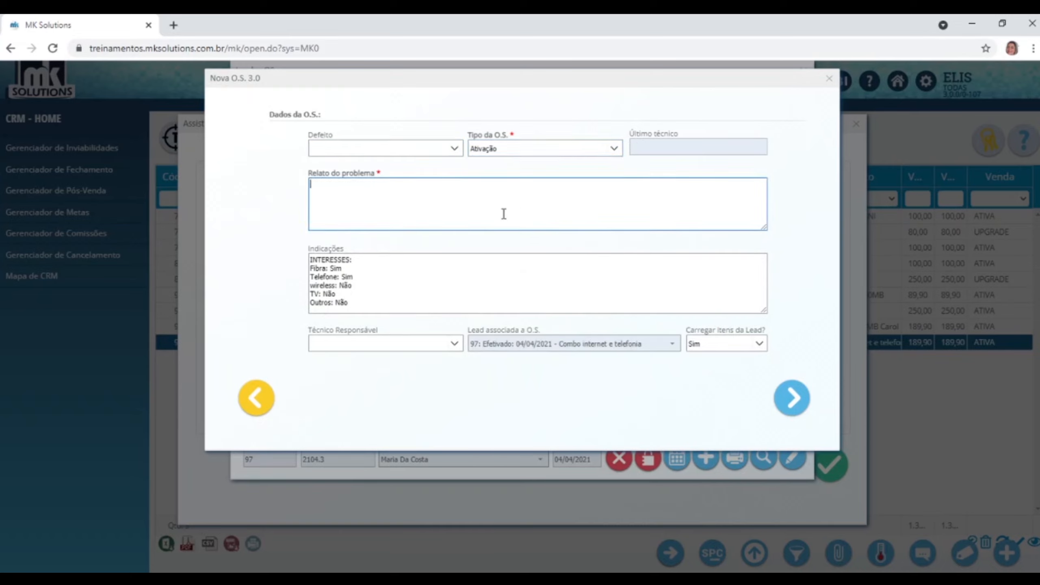
text(INstalação)
click(794, 417)
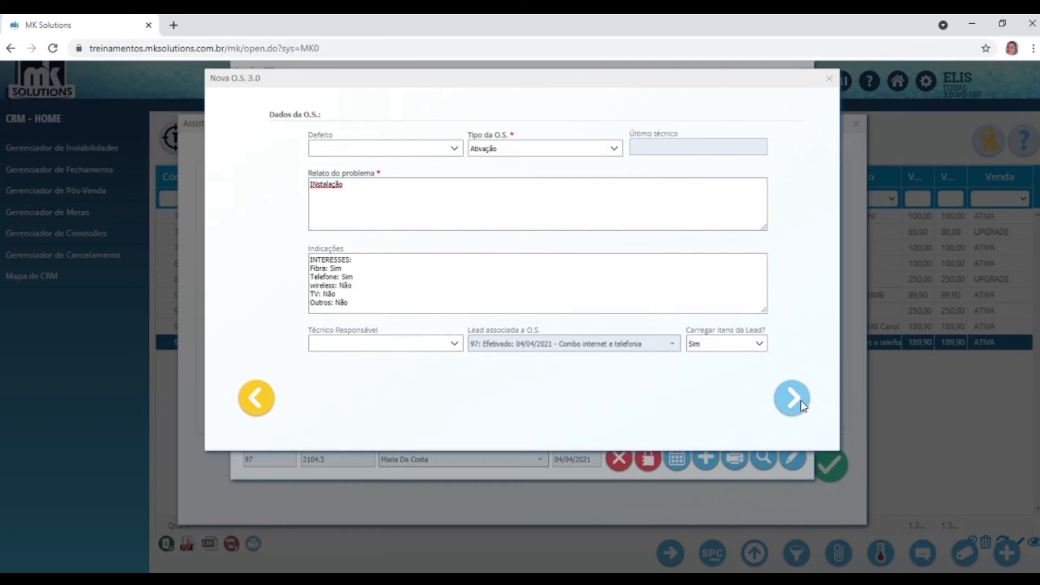
click(800, 408)
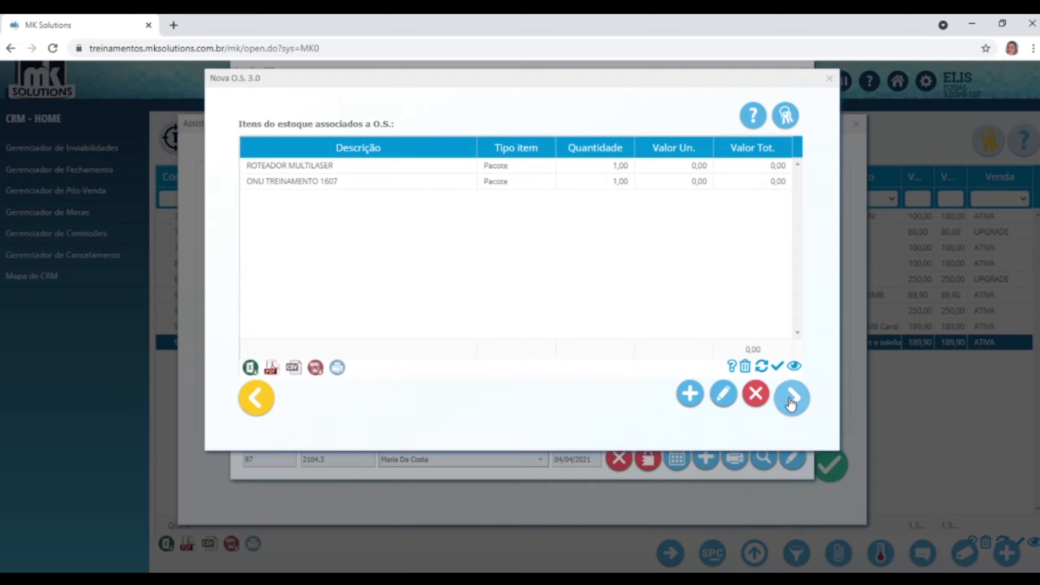
Try to pass the stock items, then edit the ONU TREINAMENTO 1607 item.
click(320, 182)
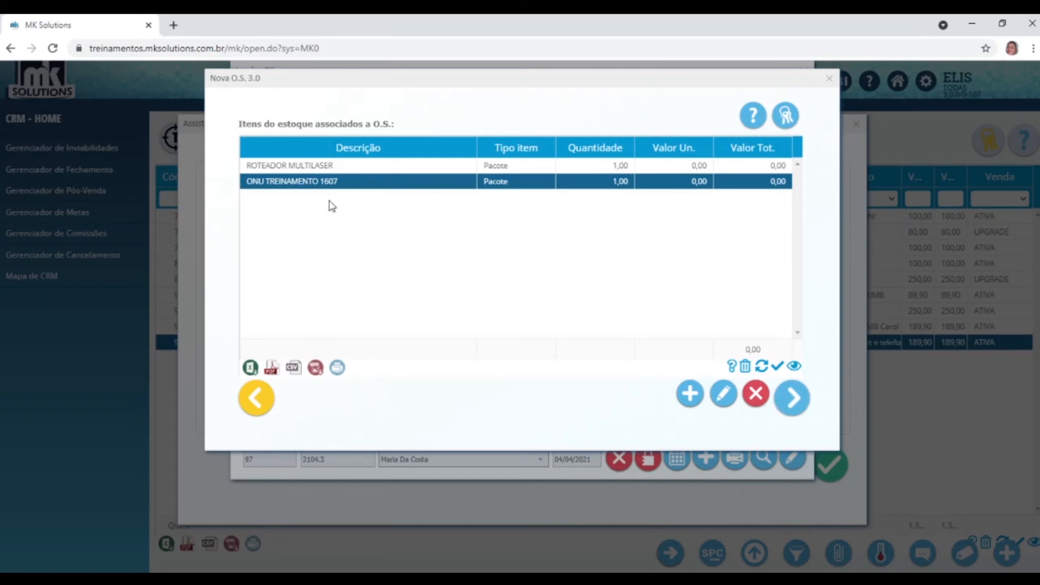
click(793, 397)
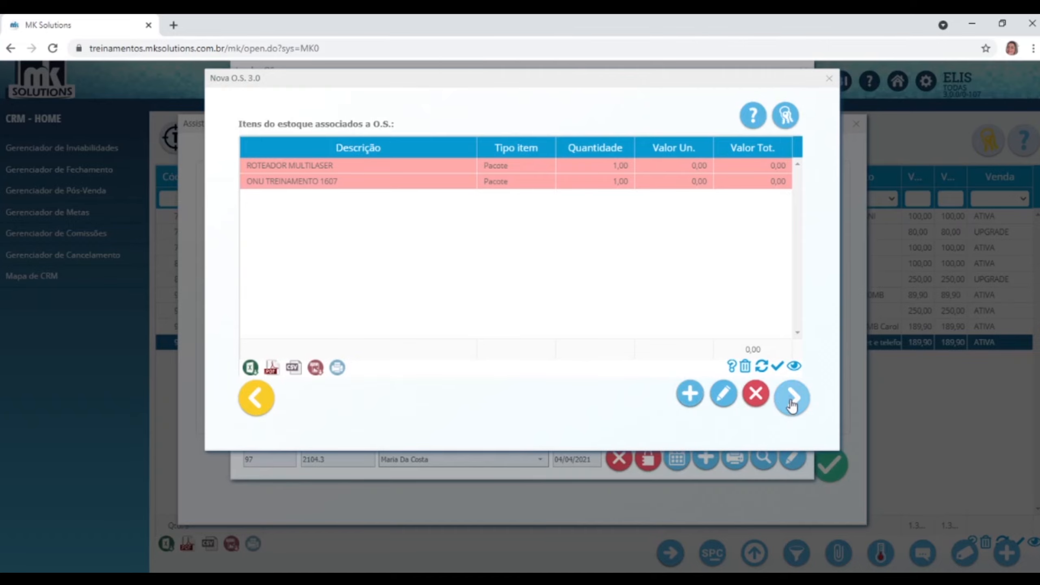
click(625, 182)
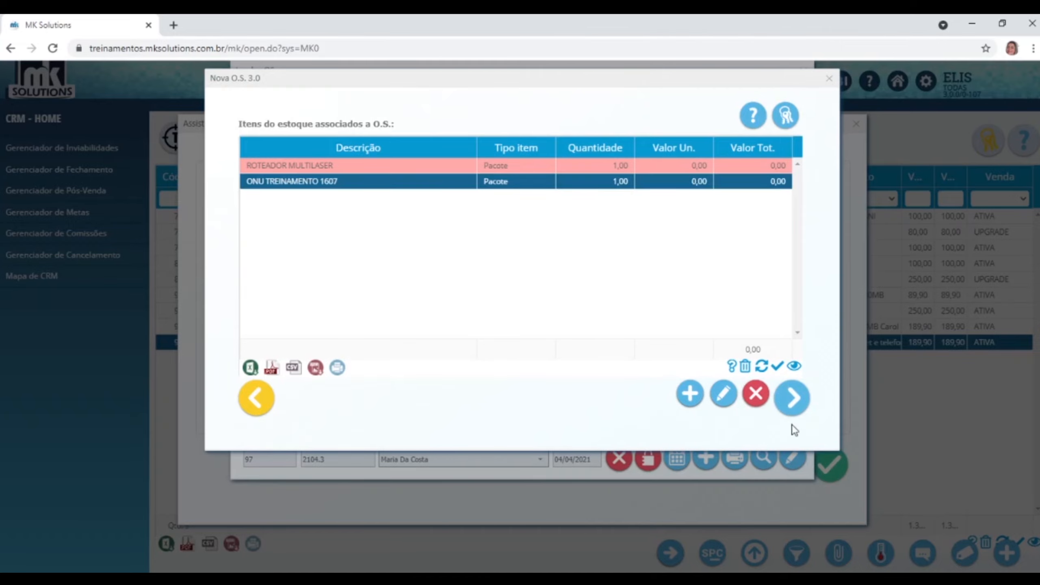
click(724, 395)
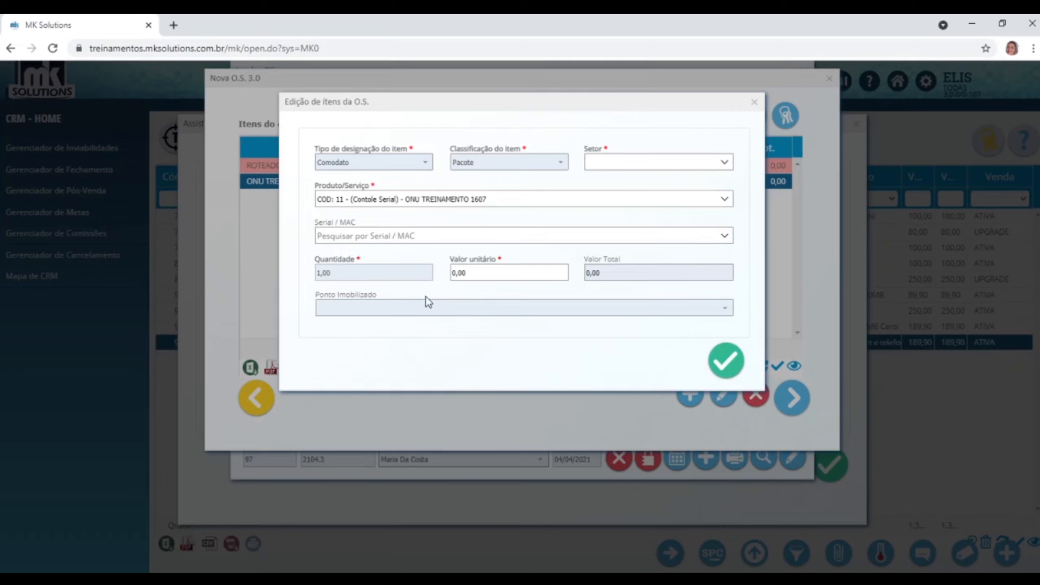
Set the ONU item's sector to Geral, then close the editor and discard the order.
click(726, 164)
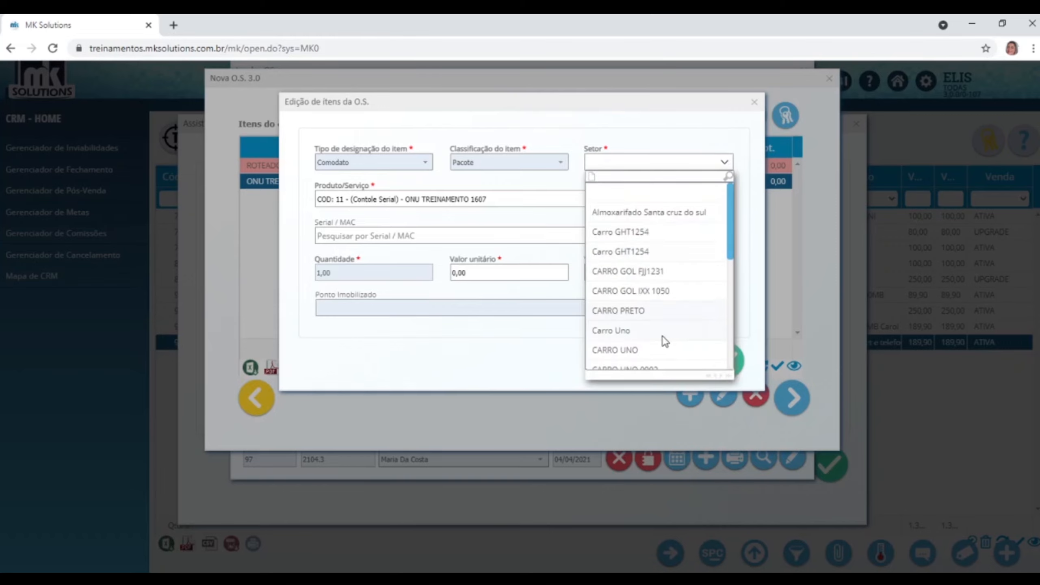
scroll(660, 342, down, 3)
scroll(655, 346, down, 3)
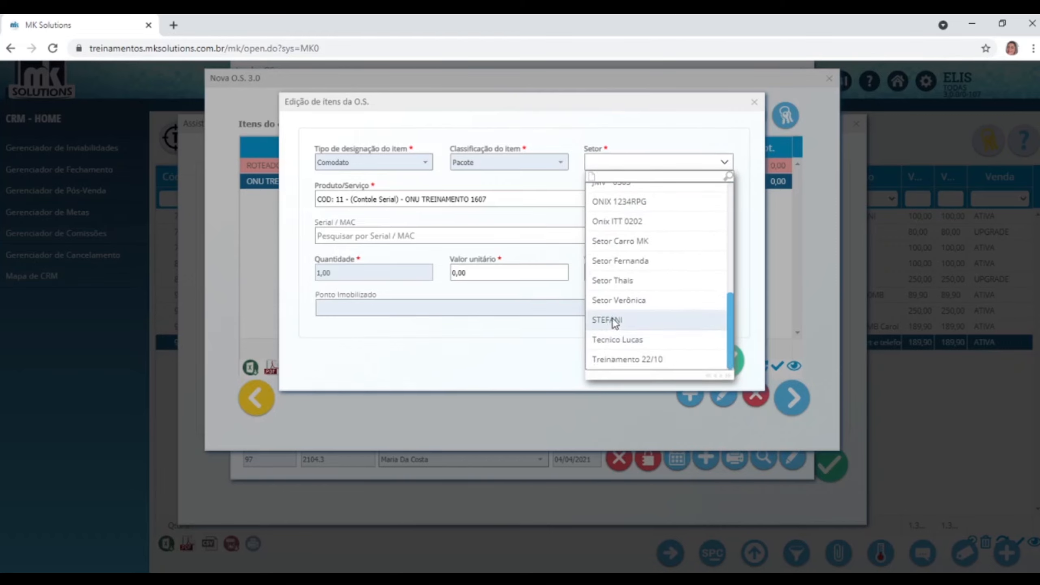
scroll(613, 320, up, 3)
text(gerl)
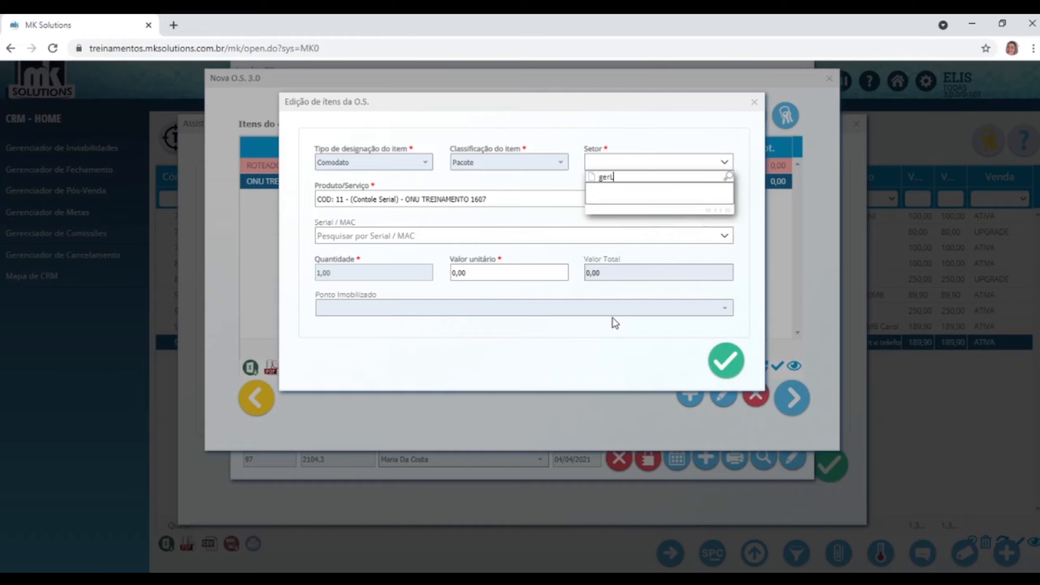
key(BackSpace)
text(AL)
key(Down)
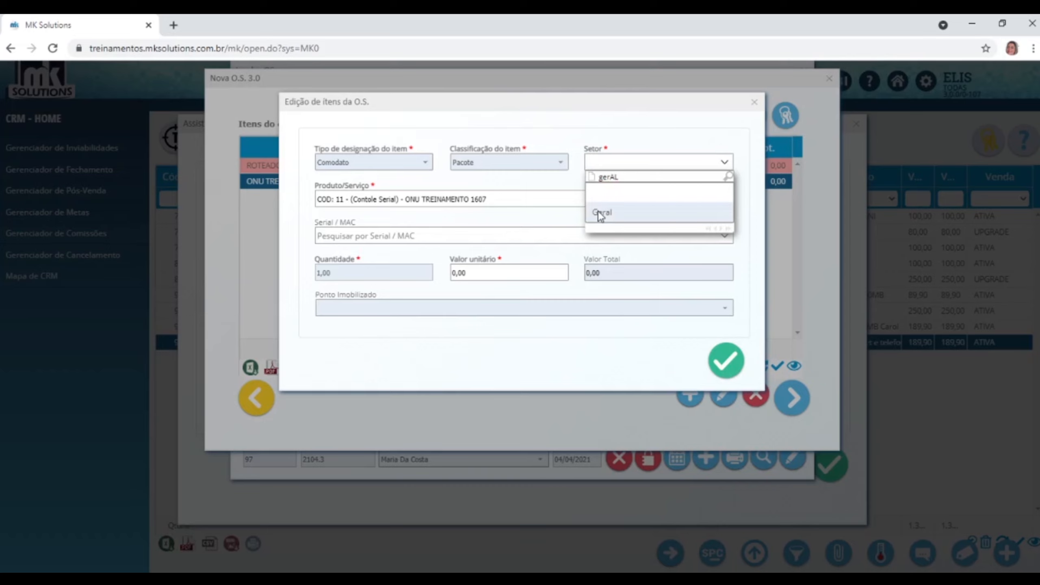
key(Return)
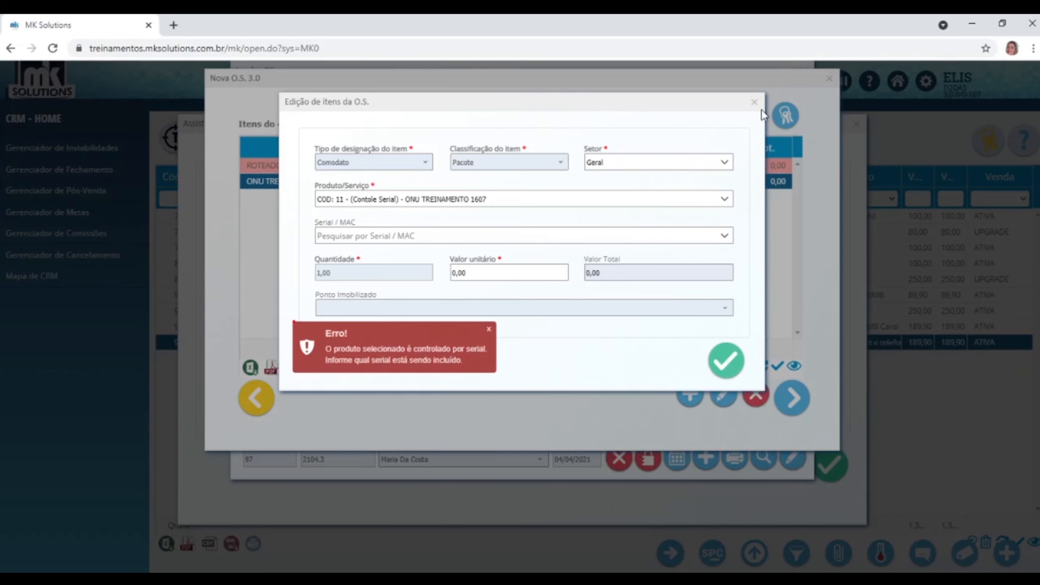
click(754, 101)
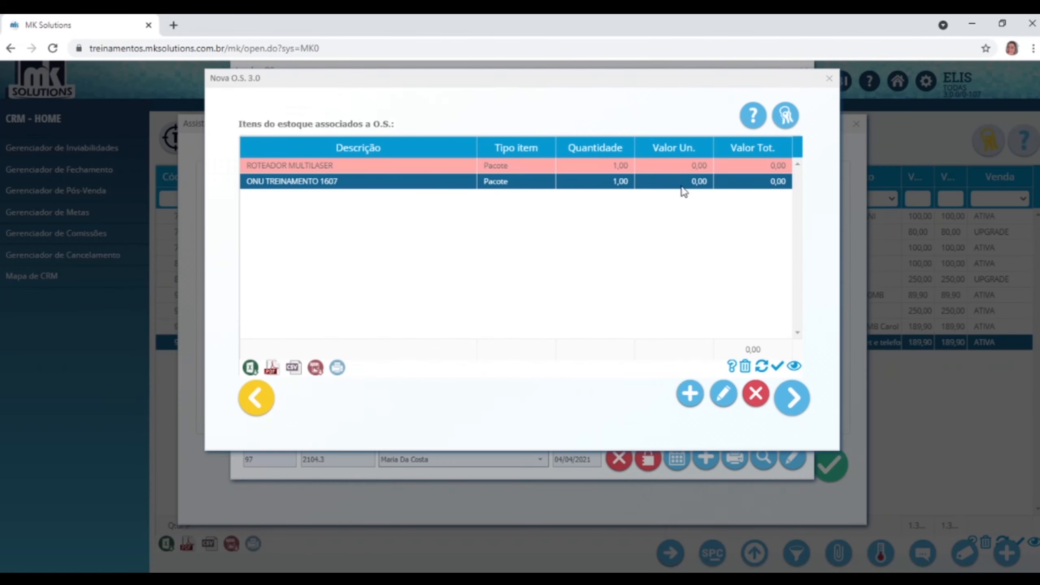
click(830, 78)
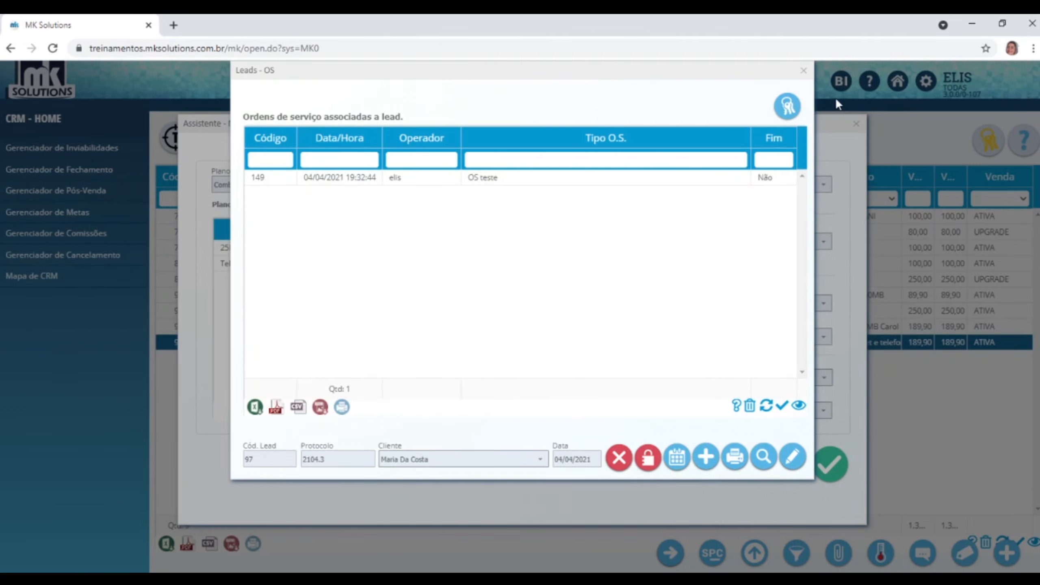
Open the closing manager, select lead 97's closing, and widen the Produto column.
click(803, 71)
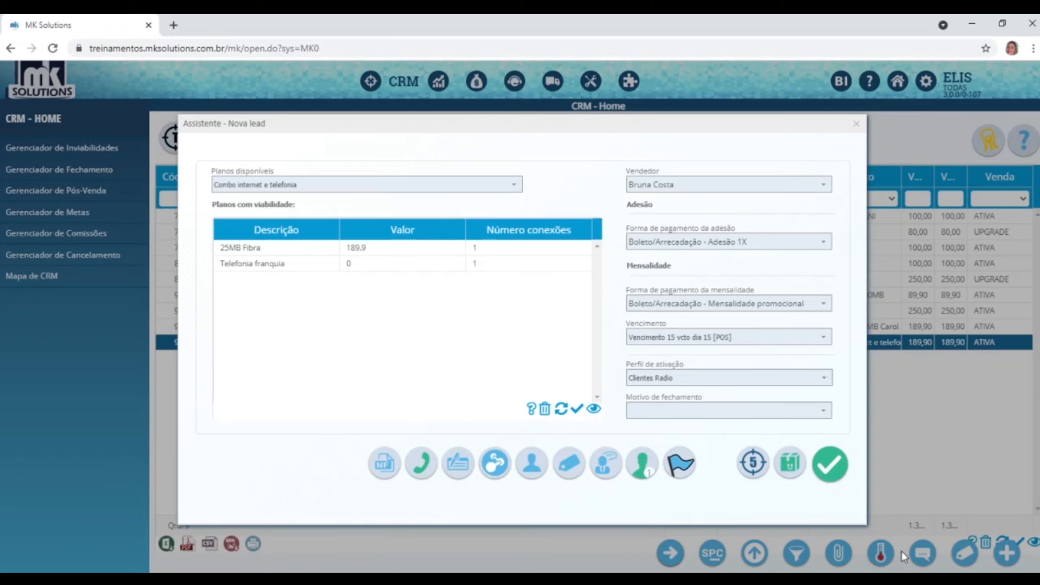
click(856, 124)
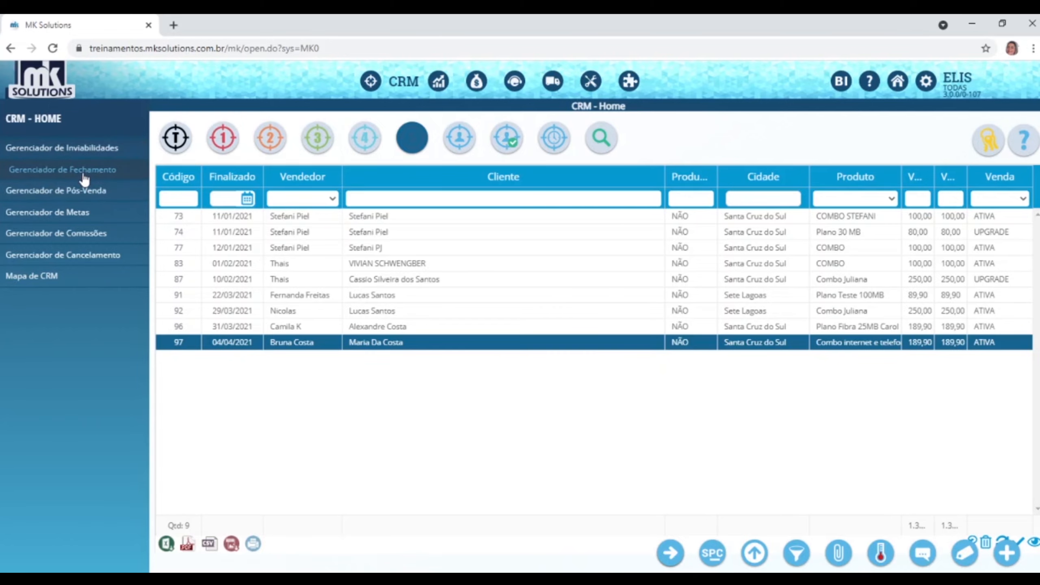
click(86, 172)
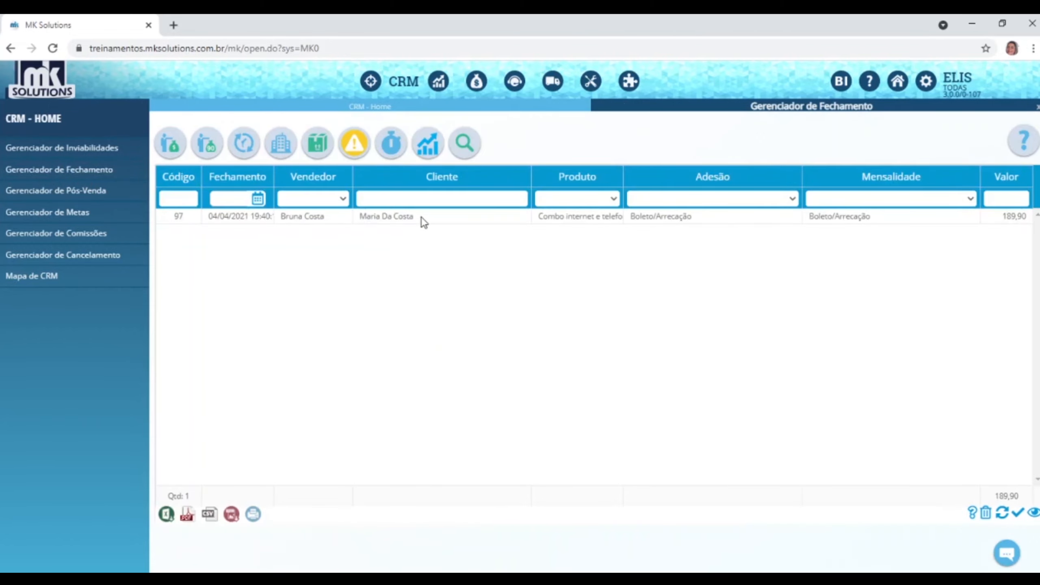
click(421, 220)
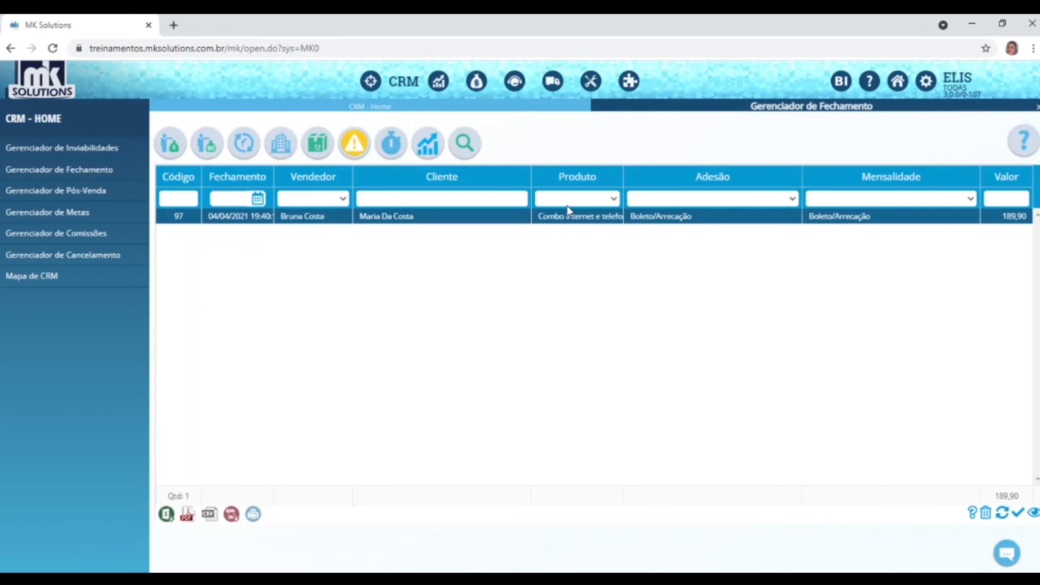
drag(625, 177, 681, 177)
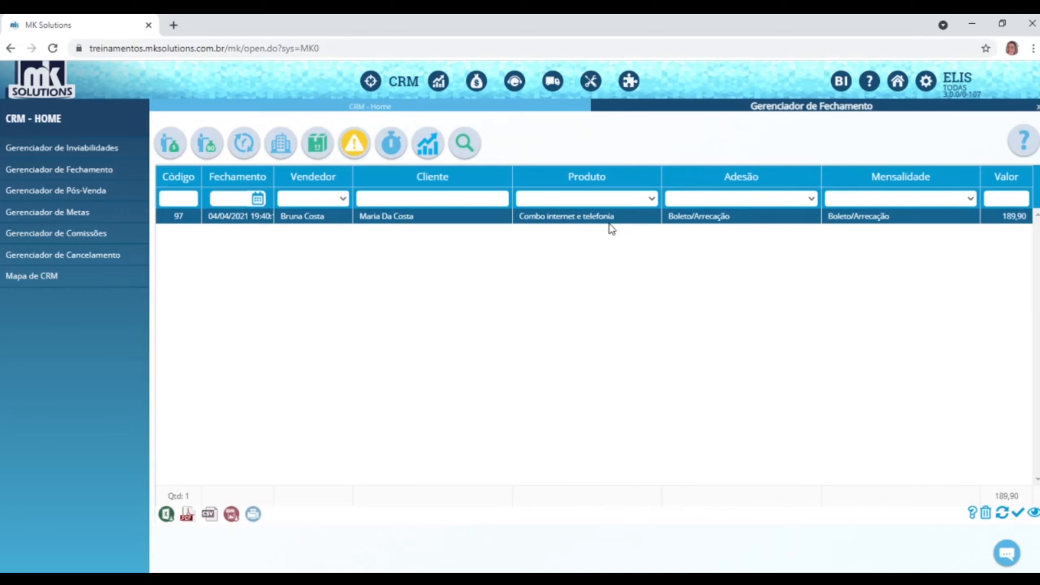
Show closings with duration, deadline and SLA, then briefly view the CRM map before returning home.
click(390, 151)
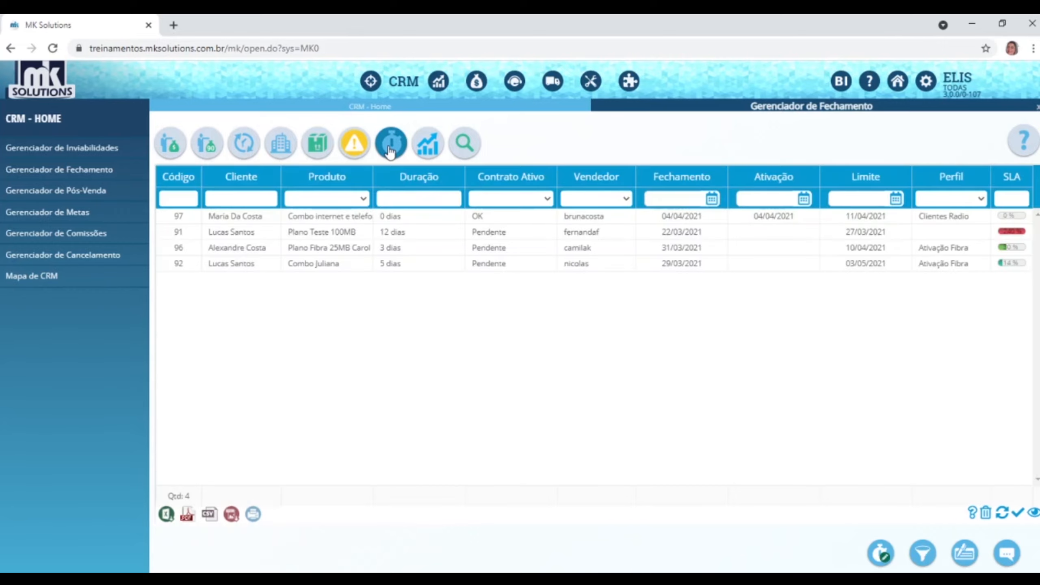
click(930, 217)
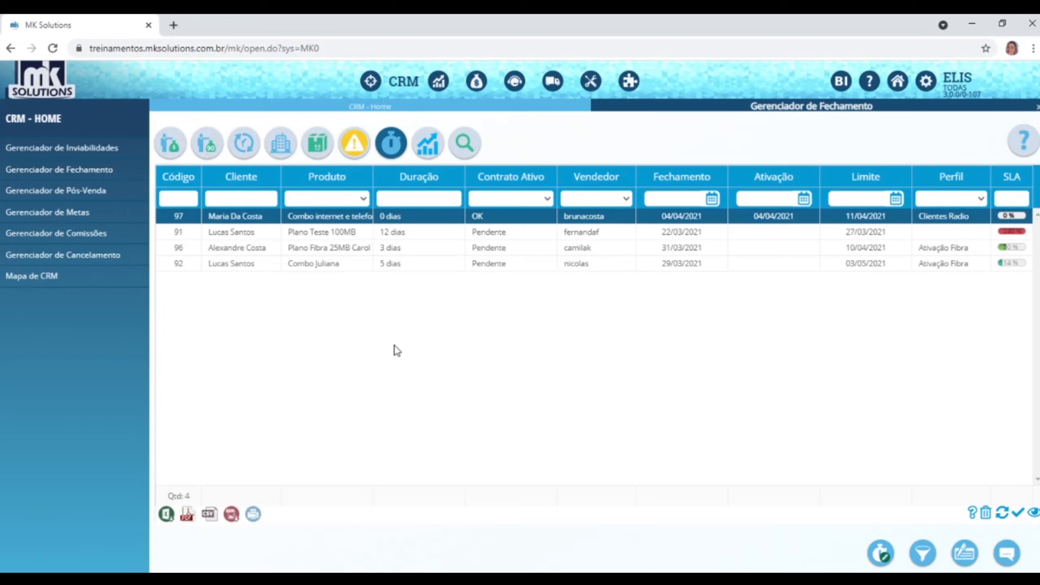
click(31, 279)
click(41, 120)
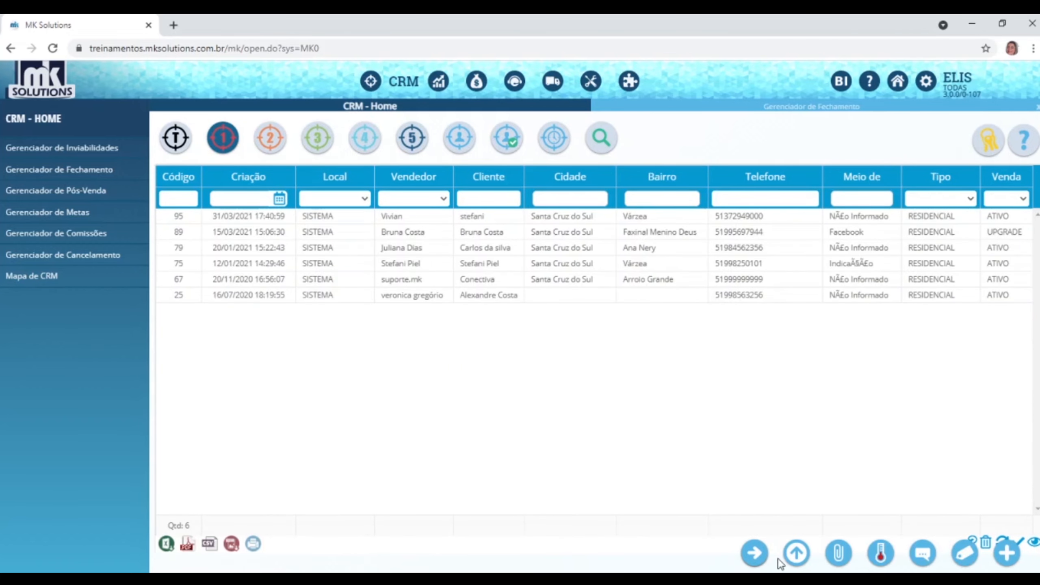
Launch the Upgrade/Downgrade assistant from the CRM home lead list.
click(796, 554)
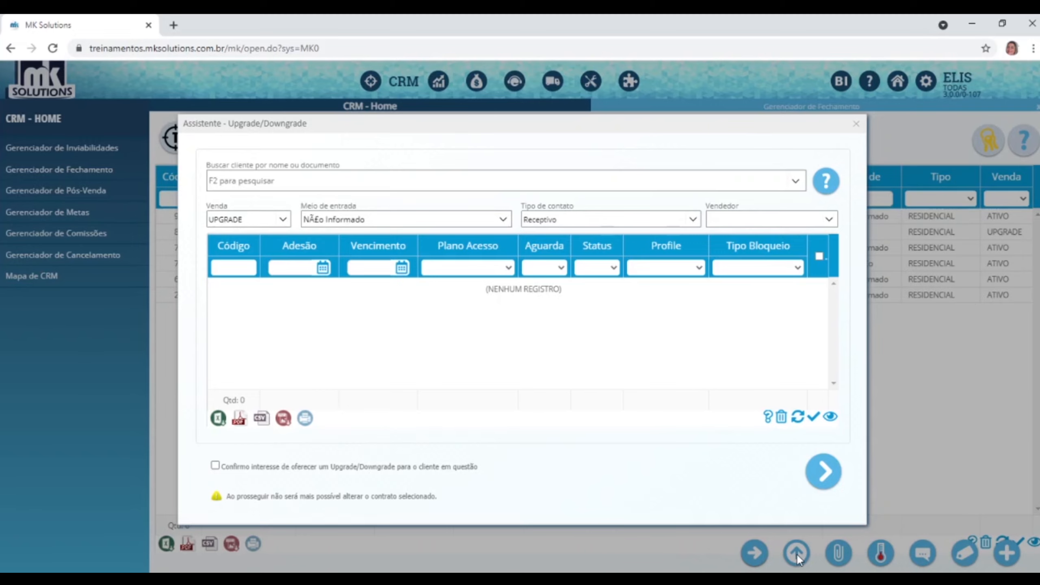
Choose the client to upgrade and set the sale type to UPGRADE.
click(797, 180)
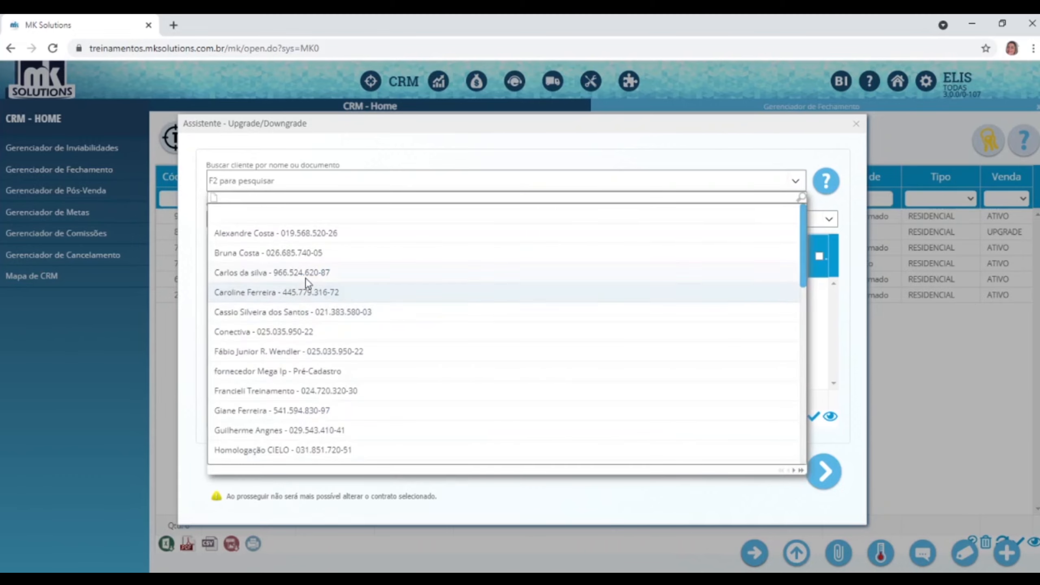
click(295, 255)
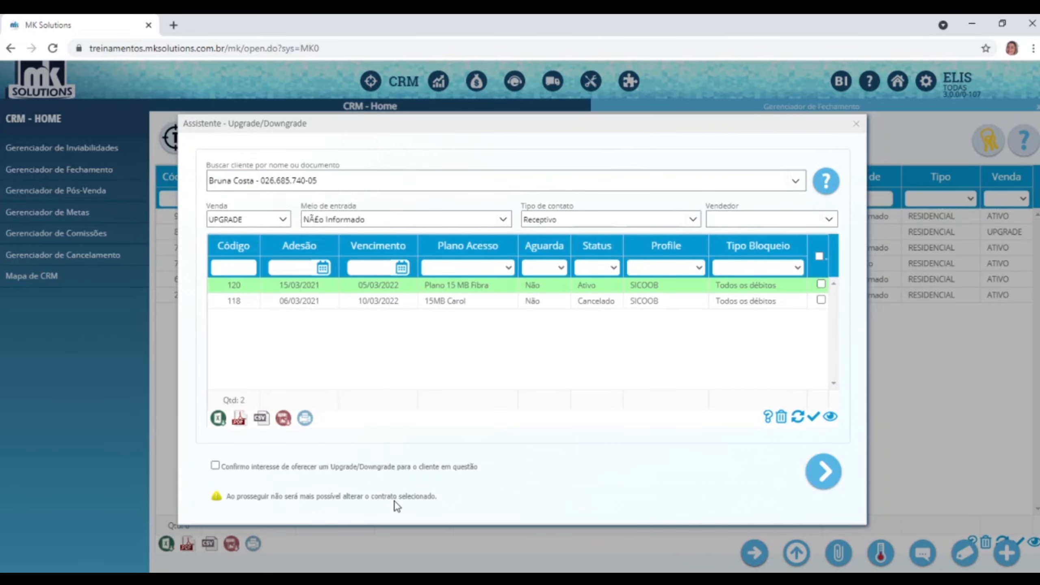
click(283, 220)
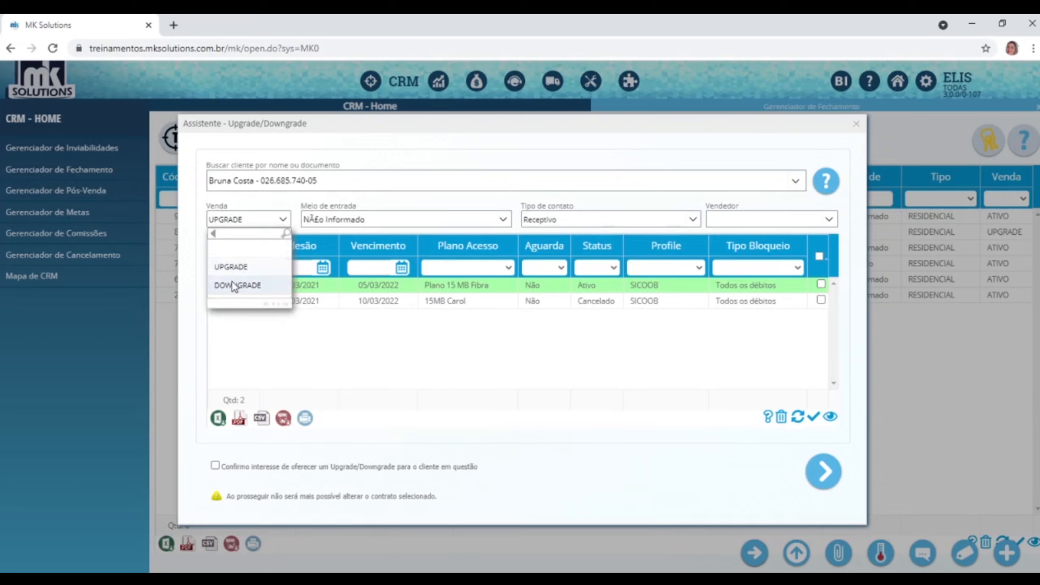
click(239, 269)
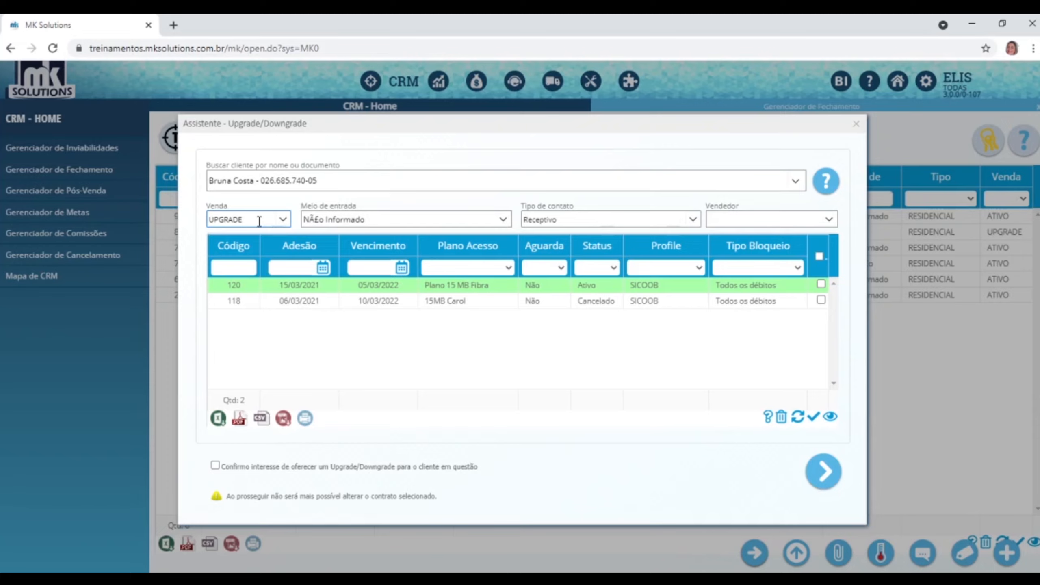
click(282, 221)
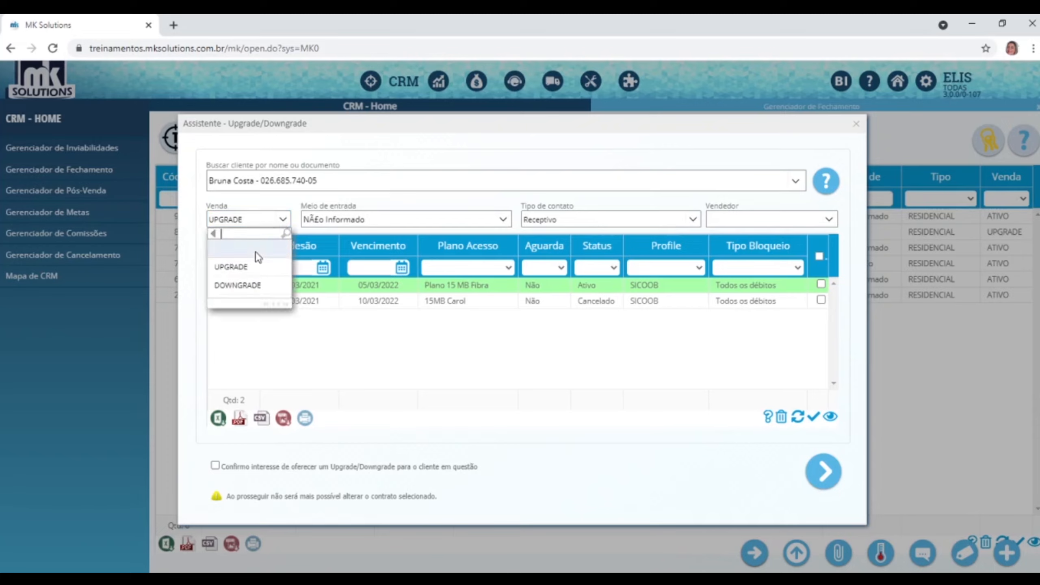
click(237, 287)
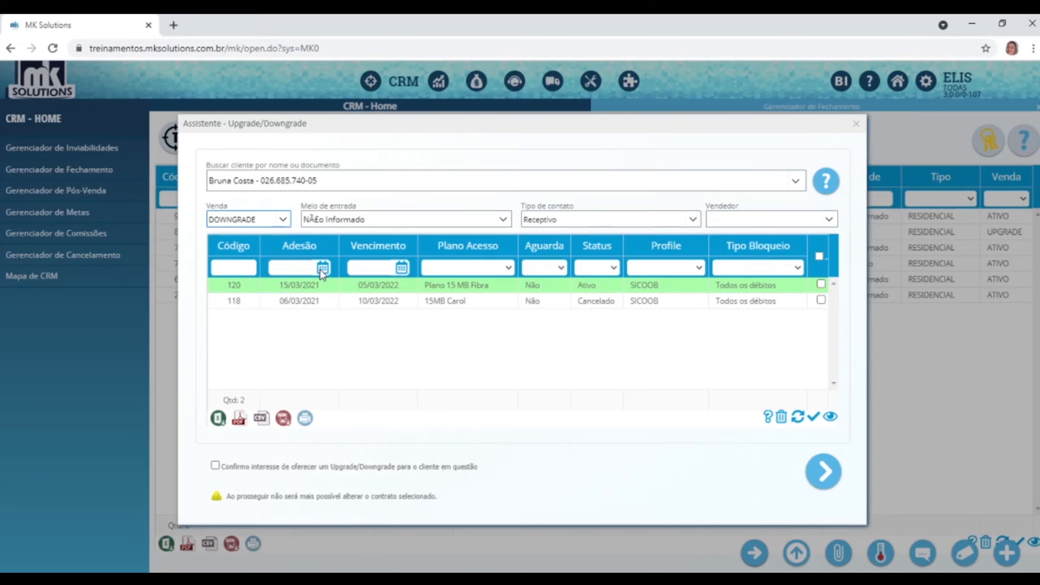
click(268, 220)
click(243, 266)
Set entry Presencial, contact Receptivo, assign a salesperson, tick contract 120 and confirm interest.
click(502, 220)
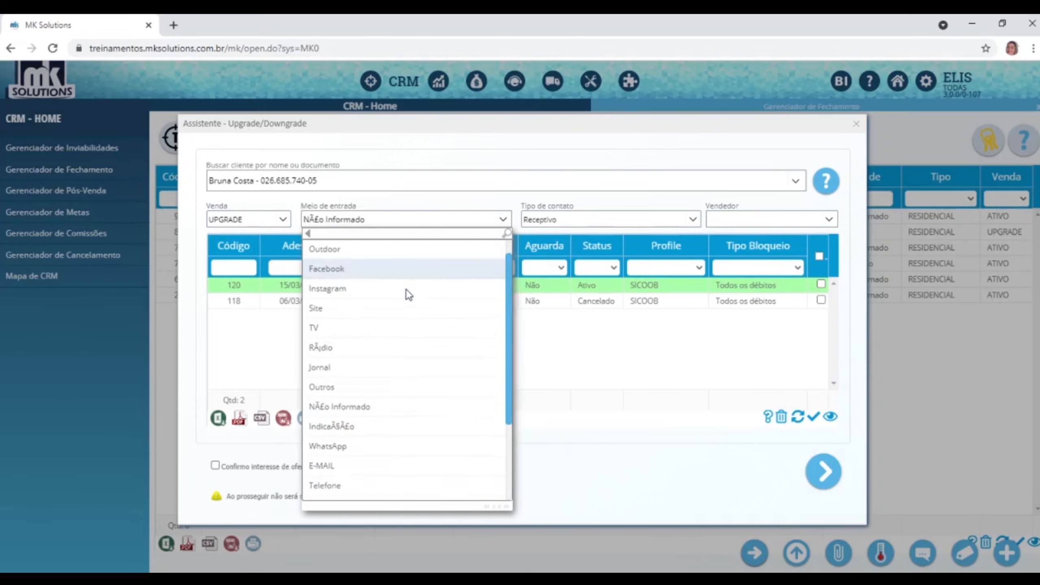
scroll(393, 320, down, 3)
click(348, 394)
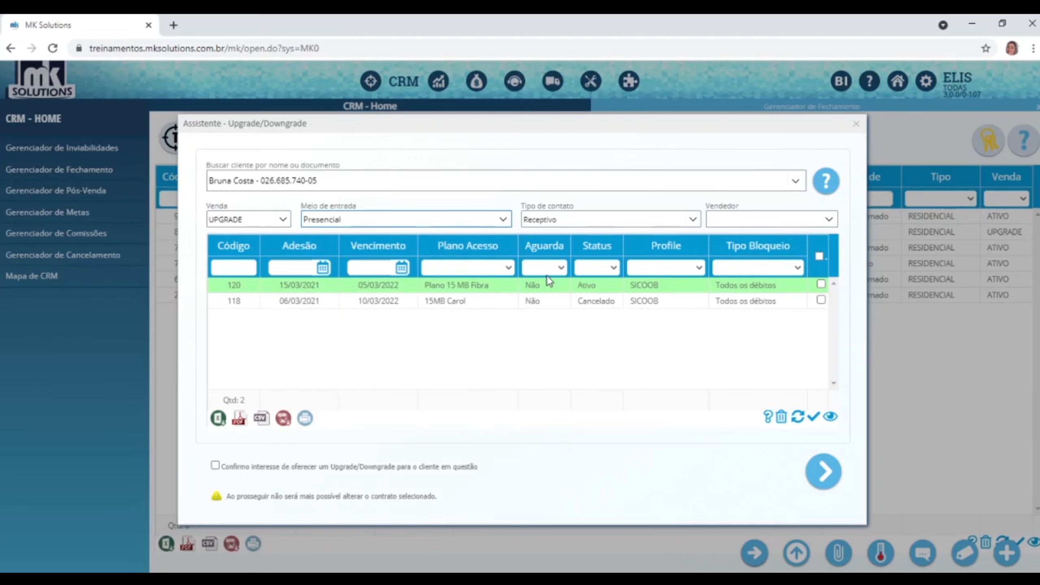
click(692, 220)
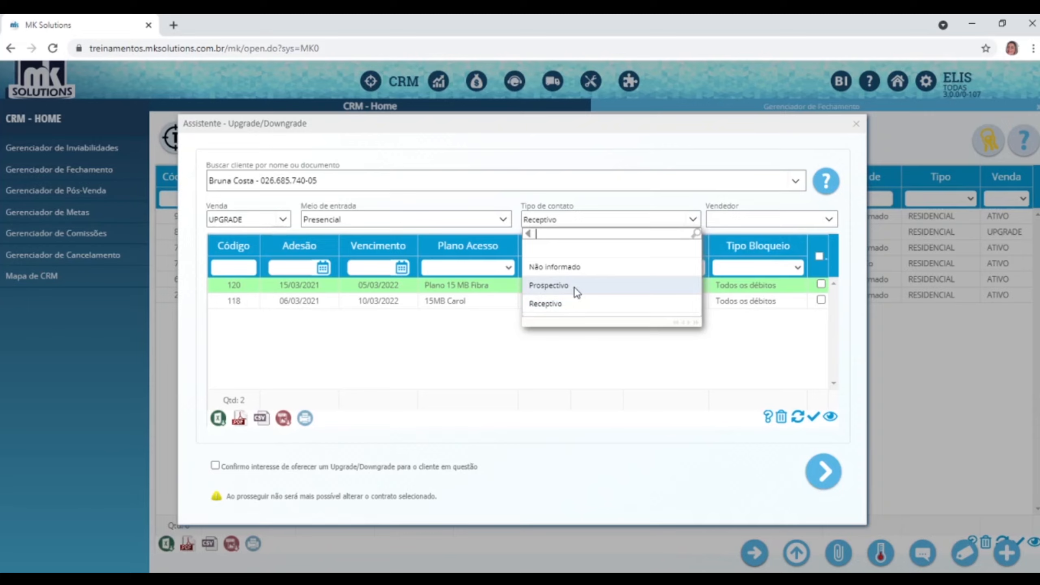
click(551, 305)
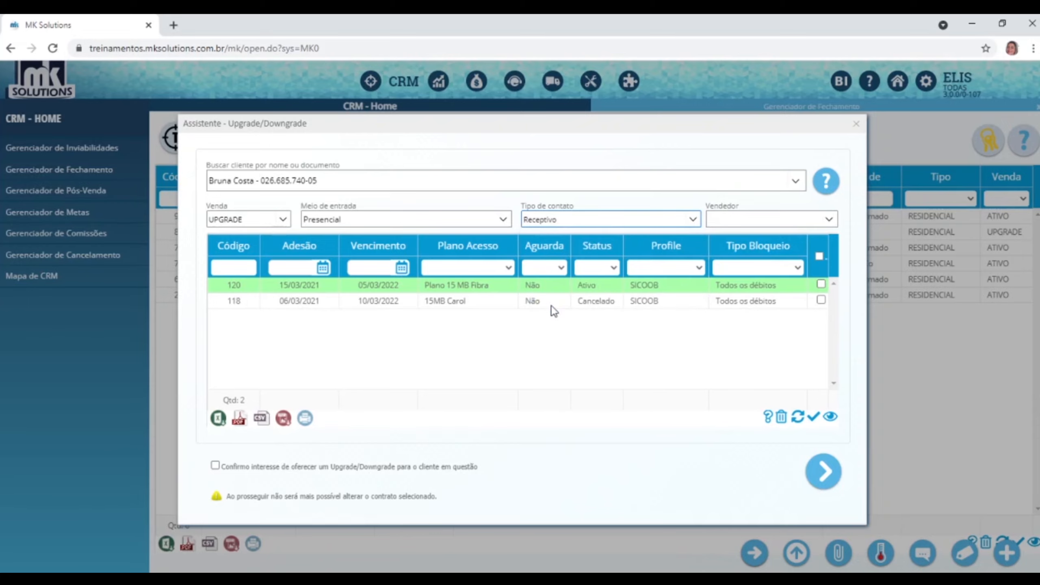
click(829, 219)
click(733, 288)
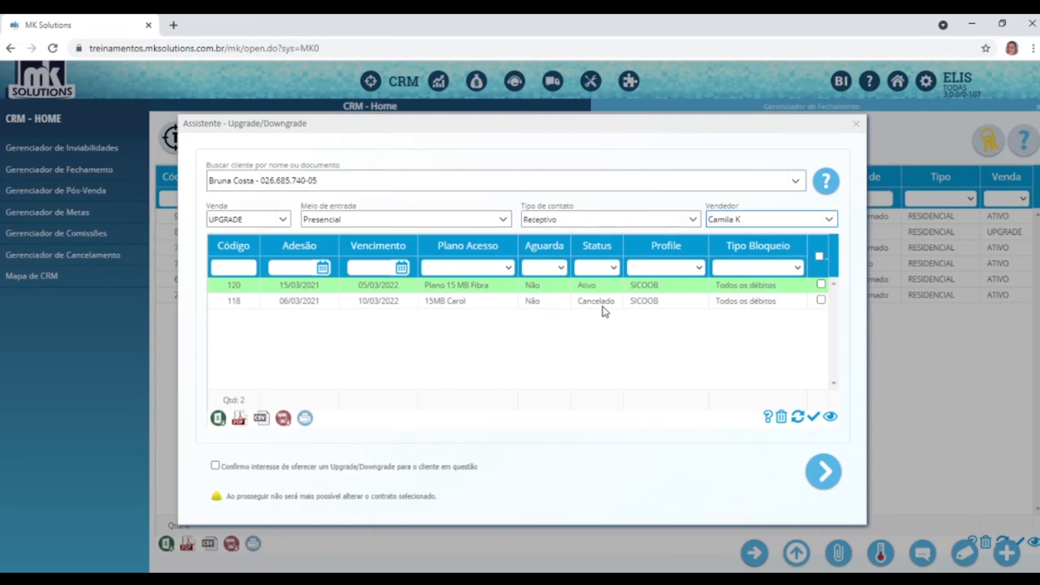
click(587, 287)
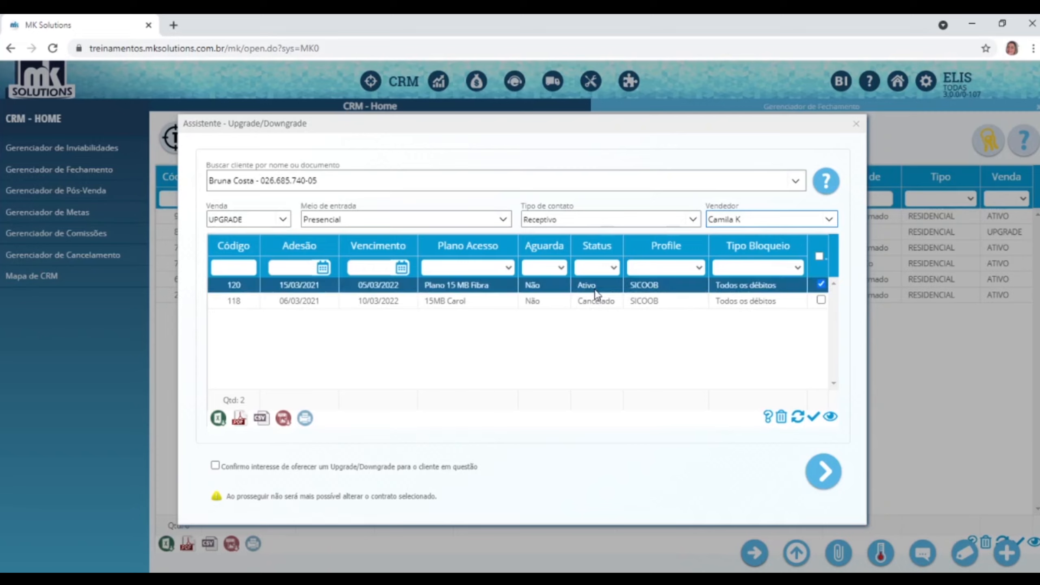
click(360, 468)
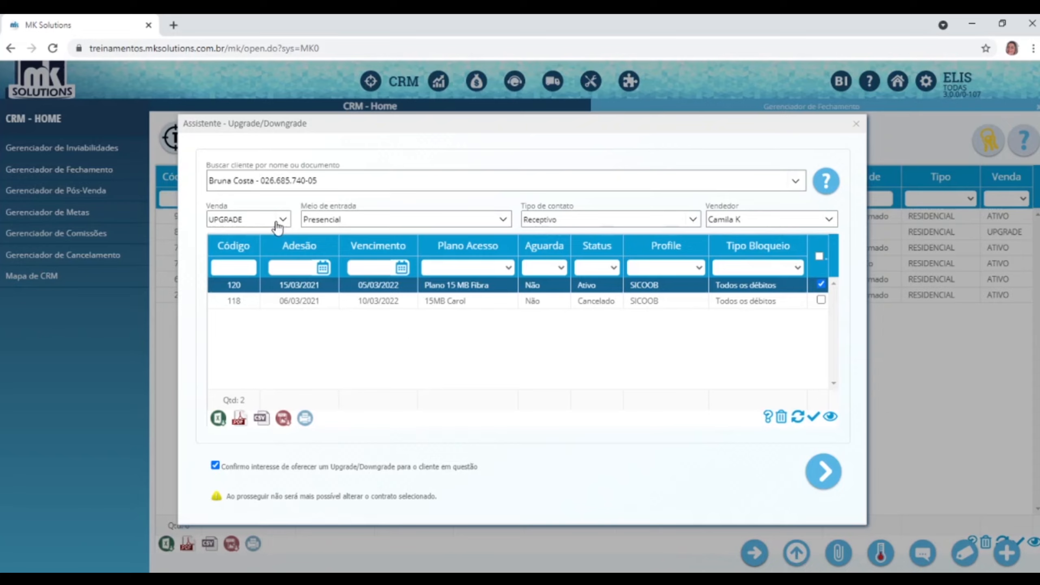
Review the client's service records, work orders, connections and open invoices, then load upgrade products.
click(825, 462)
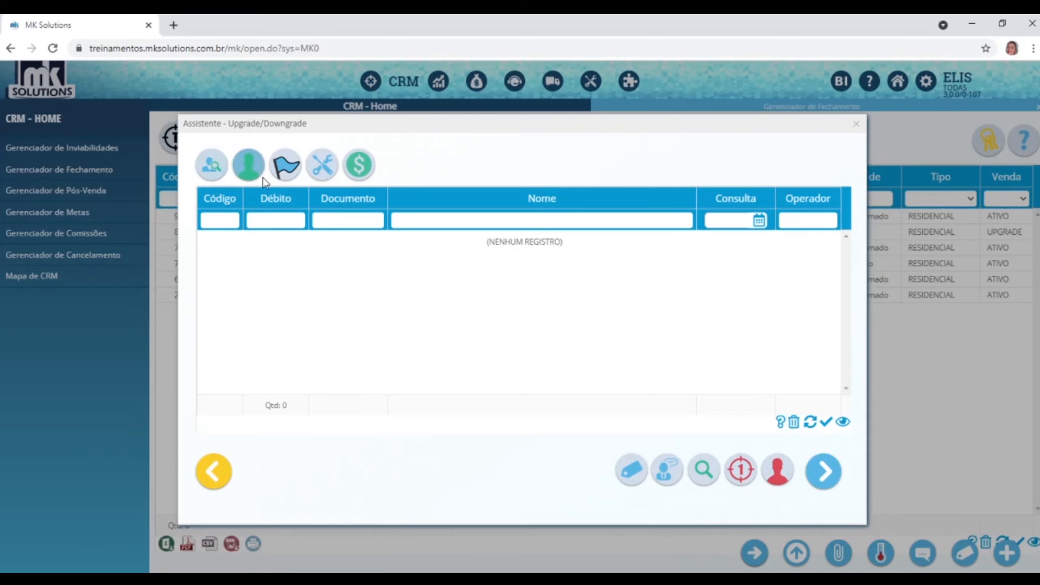
click(250, 174)
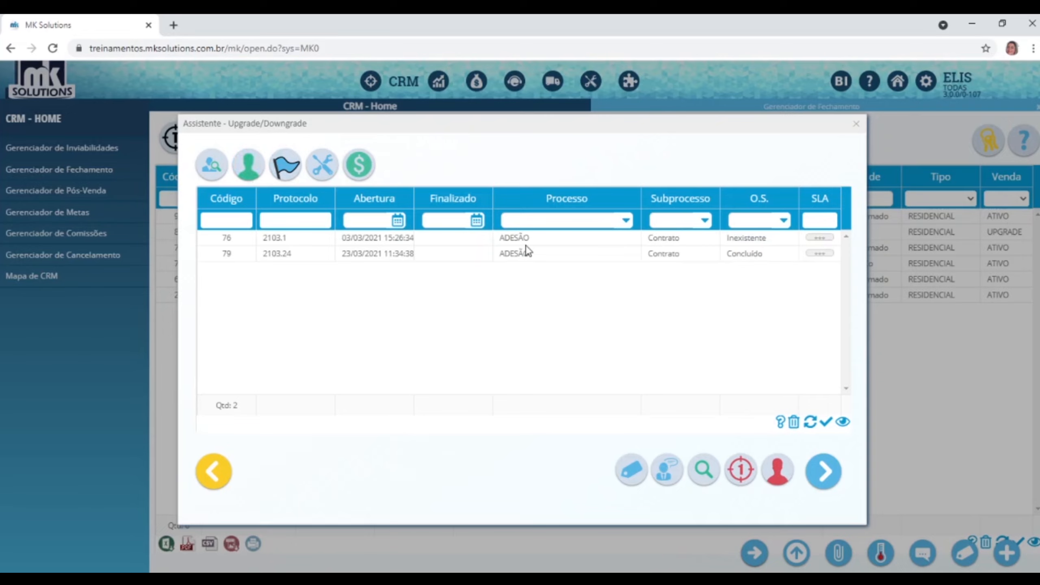
click(286, 164)
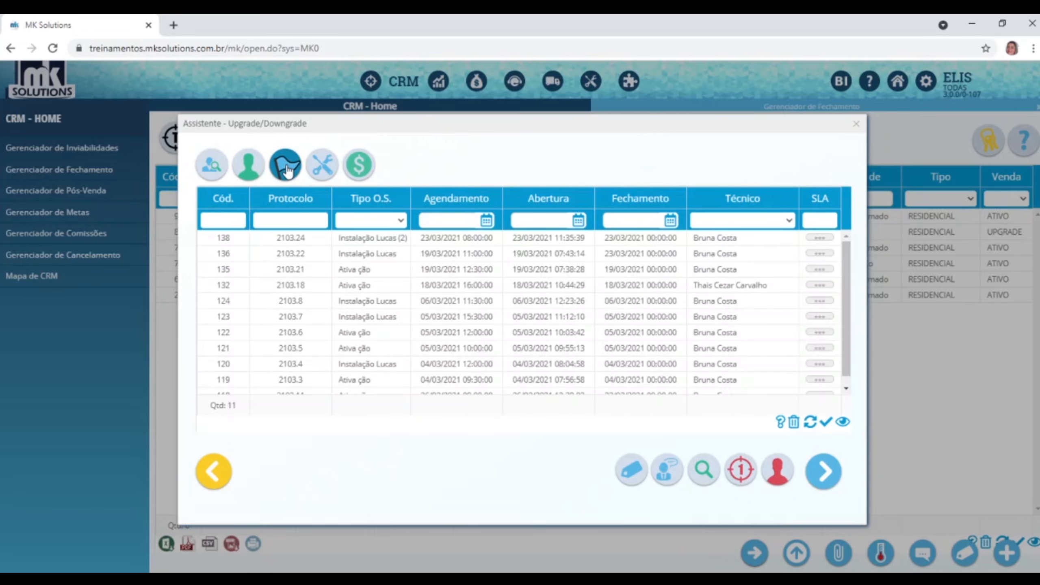
click(318, 165)
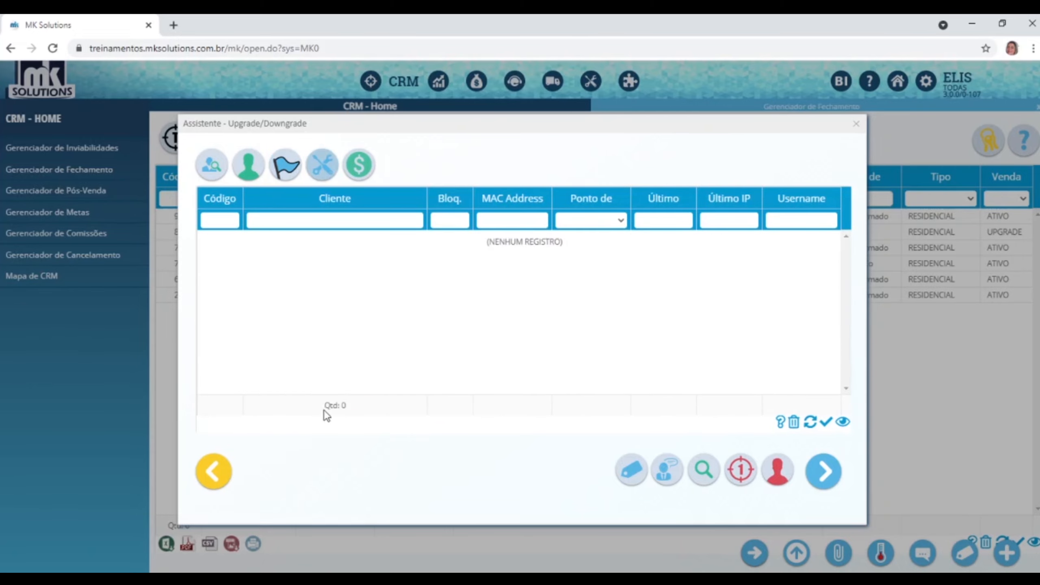
click(251, 164)
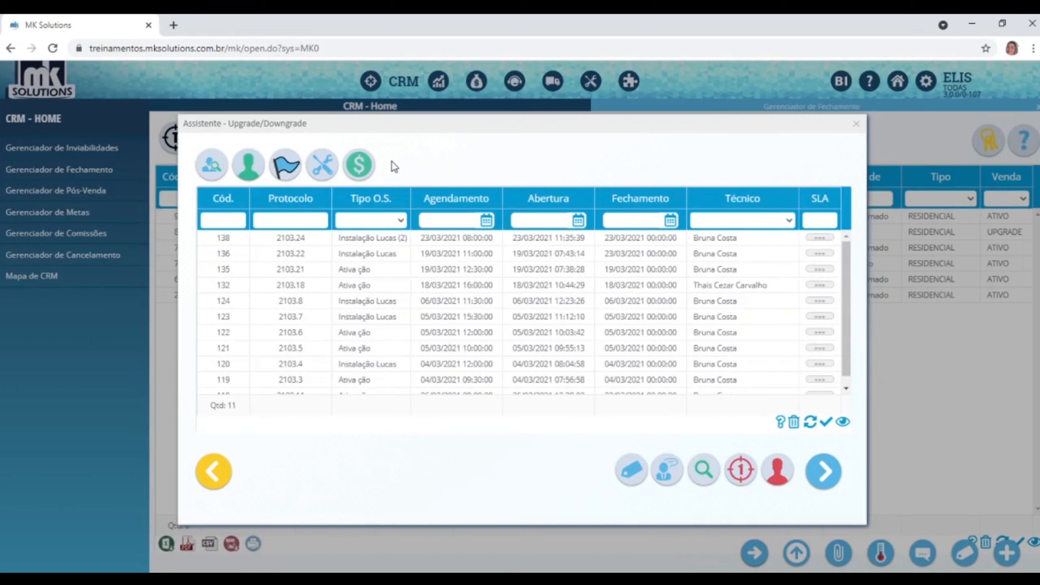
click(359, 163)
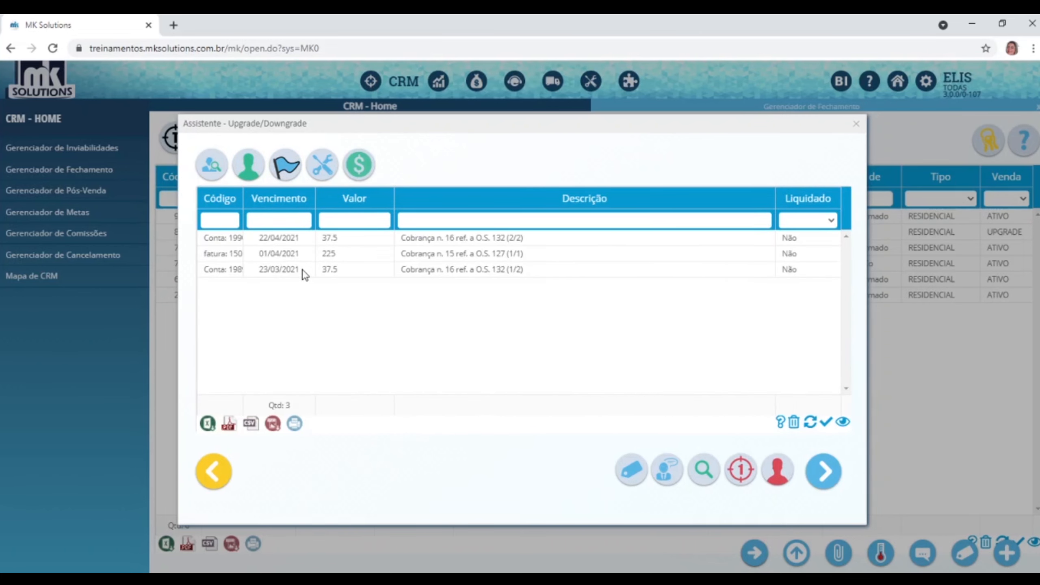
click(247, 168)
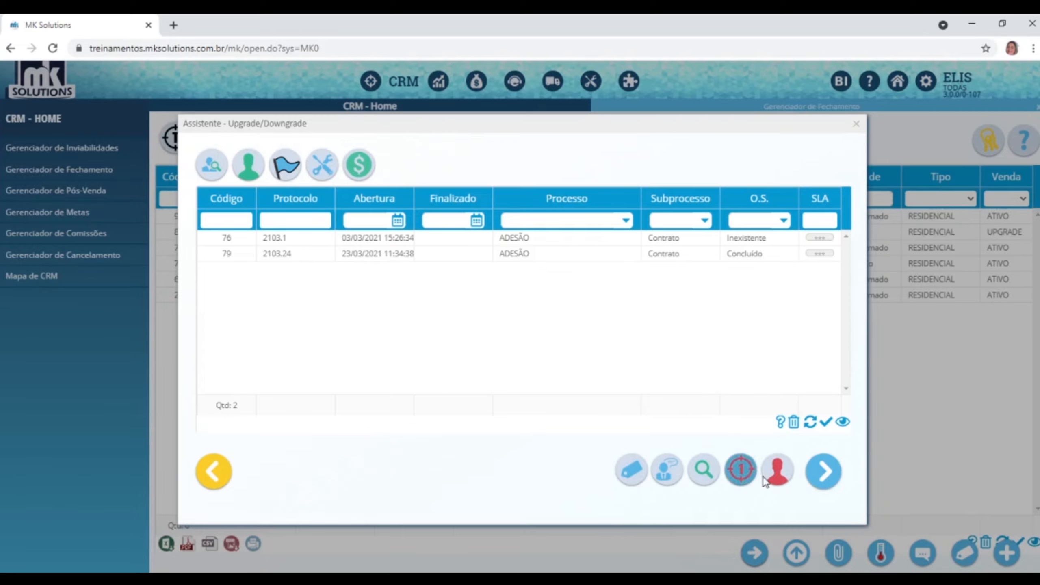
click(828, 471)
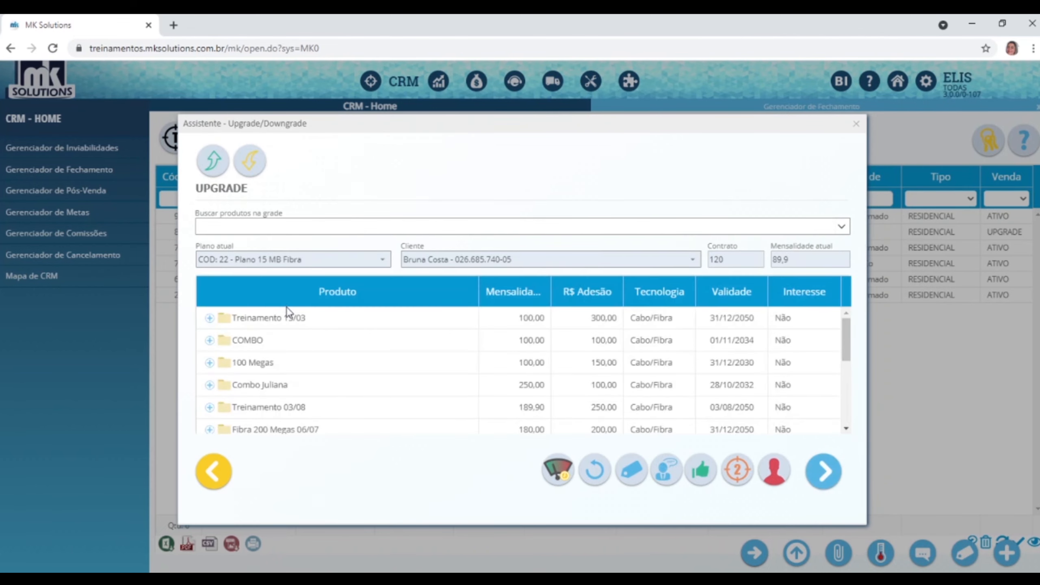
Give a thumbs-up to the 100 Megas and Plano 25 MB Fibra offers.
click(344, 370)
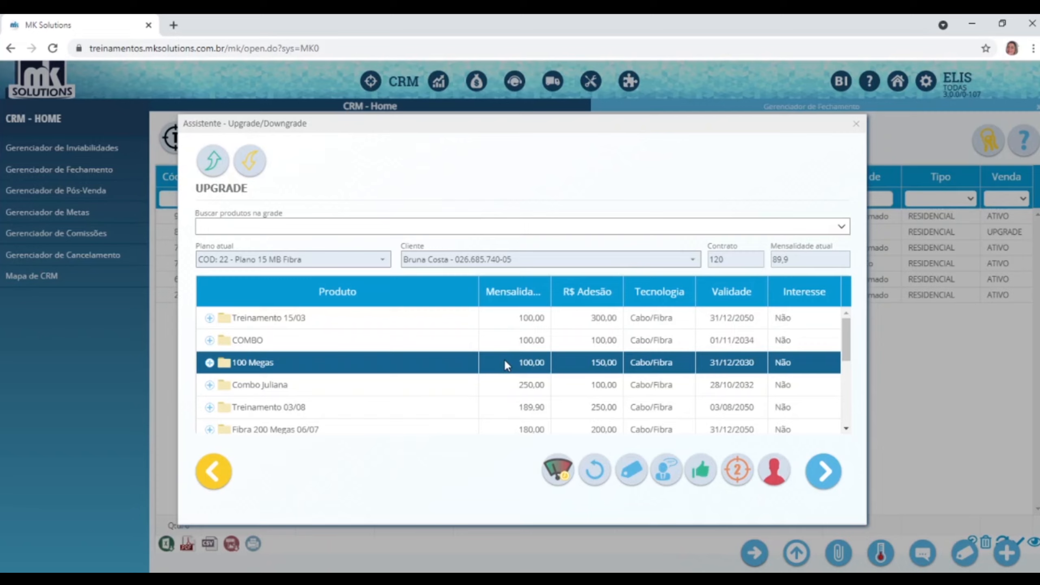
click(706, 475)
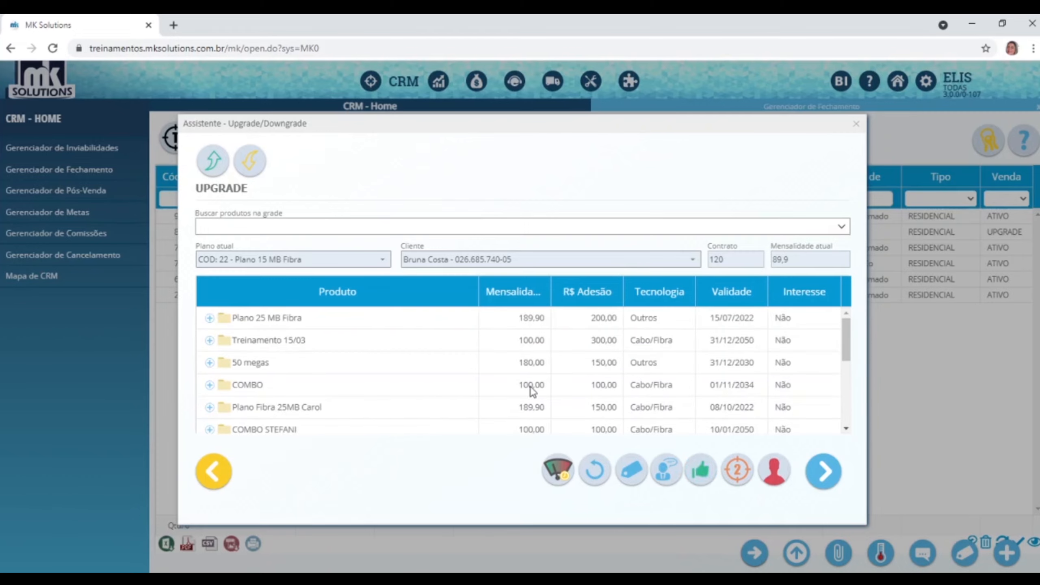
click(470, 313)
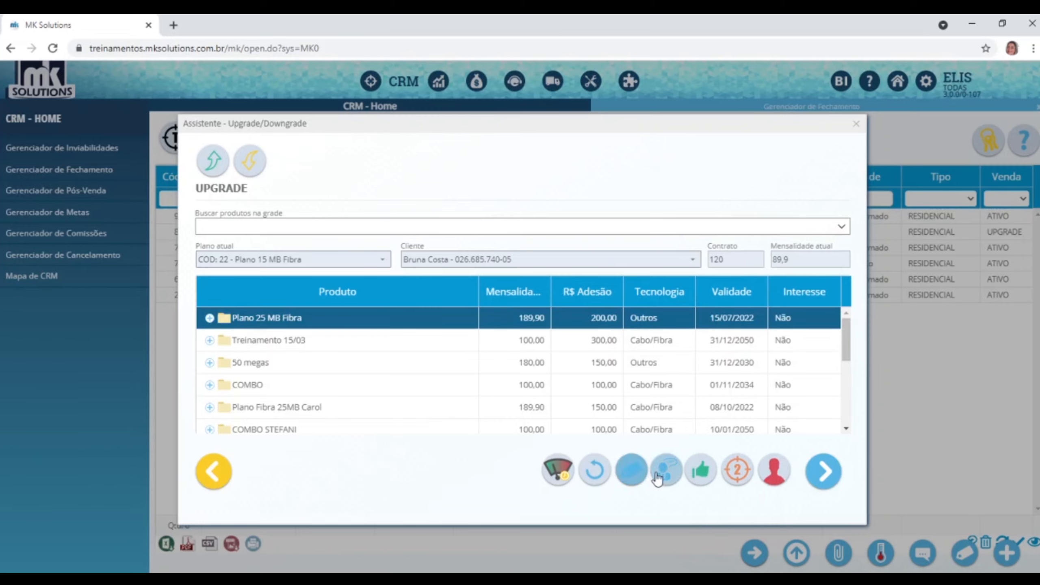
click(703, 484)
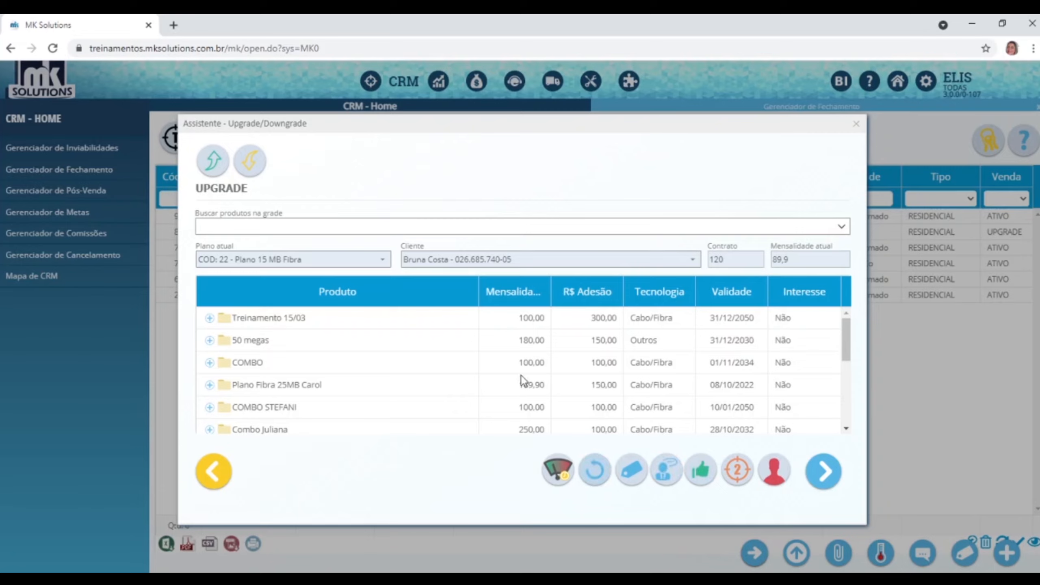
Check the consumption graph, dismiss its missing-parameters alert, and continue to the viability map.
click(555, 471)
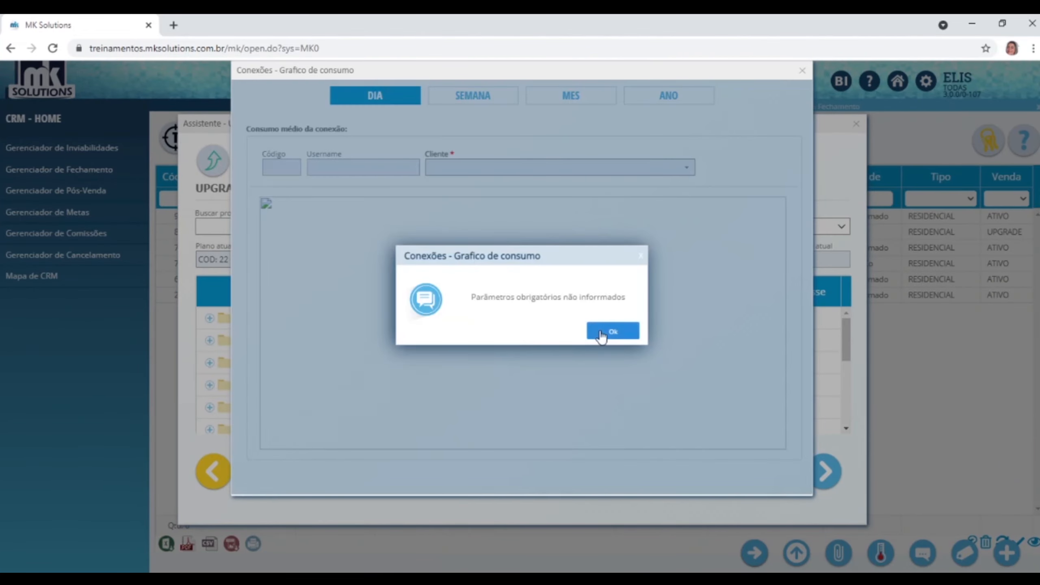
click(611, 331)
click(802, 72)
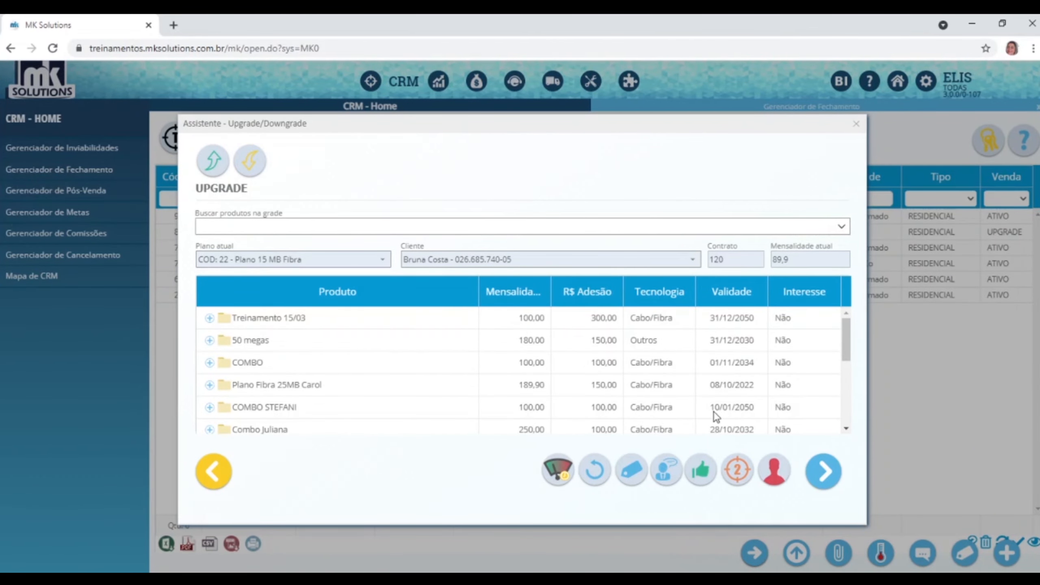
click(828, 476)
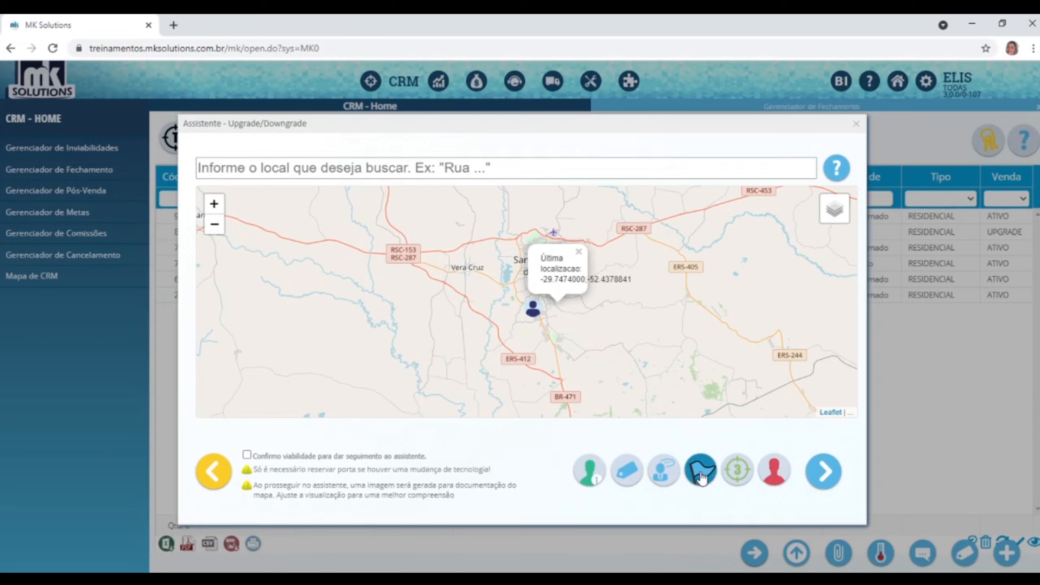
Tick 'Confirmo viabilidade para dar seguimento ao assistente' and advance to plan selection.
click(377, 460)
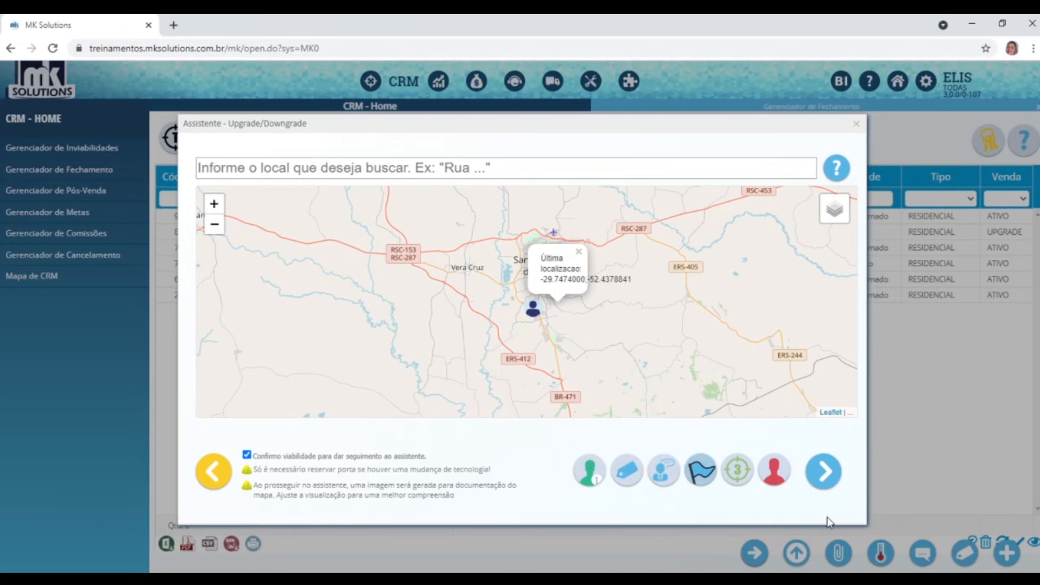
click(824, 477)
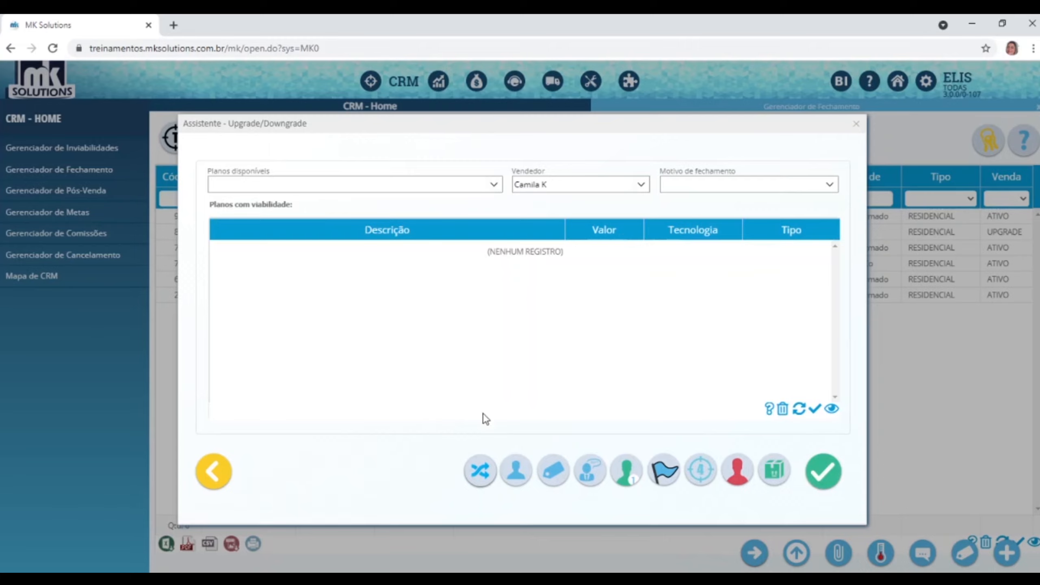
Select 100 Megas with the plano10m offering and closing reason Melhor Produto, then open the plan change.
click(493, 187)
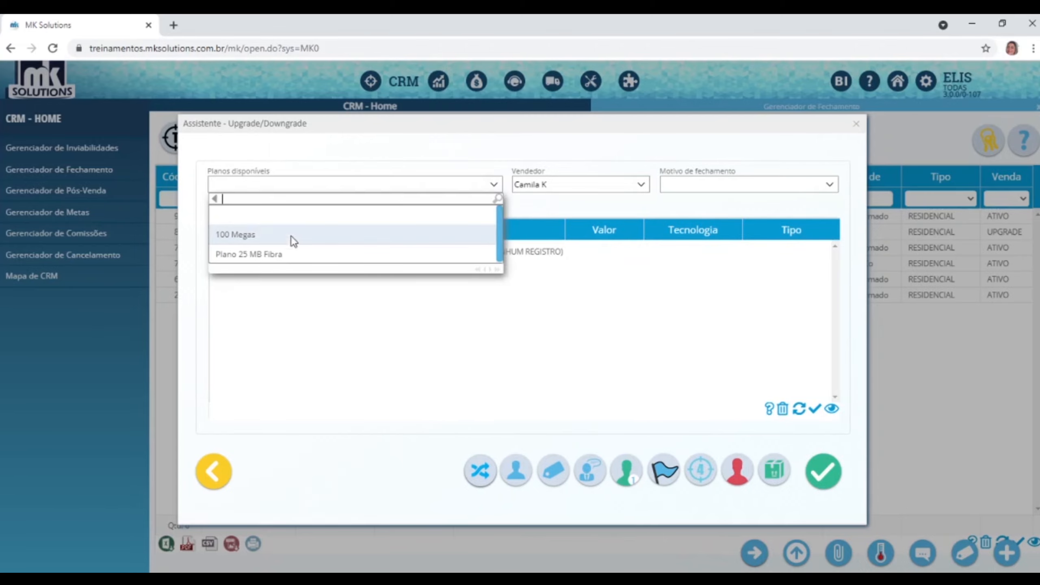
click(247, 260)
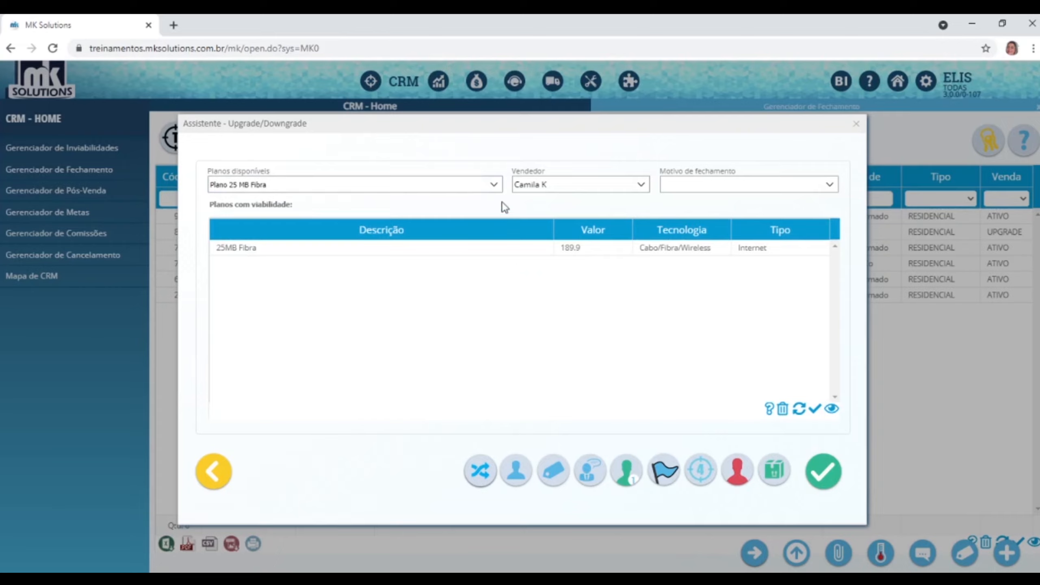
click(495, 185)
click(293, 227)
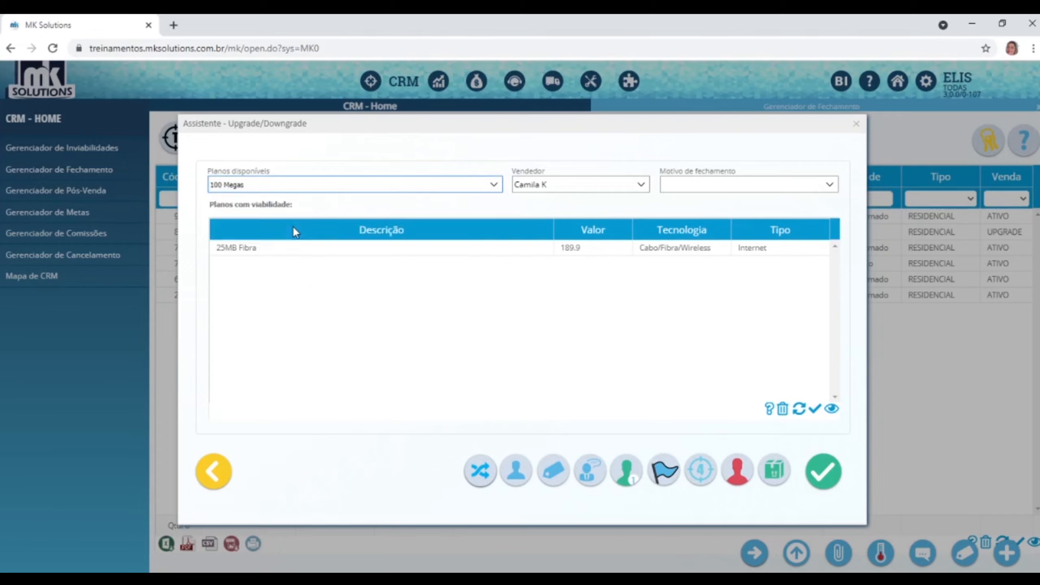
click(425, 250)
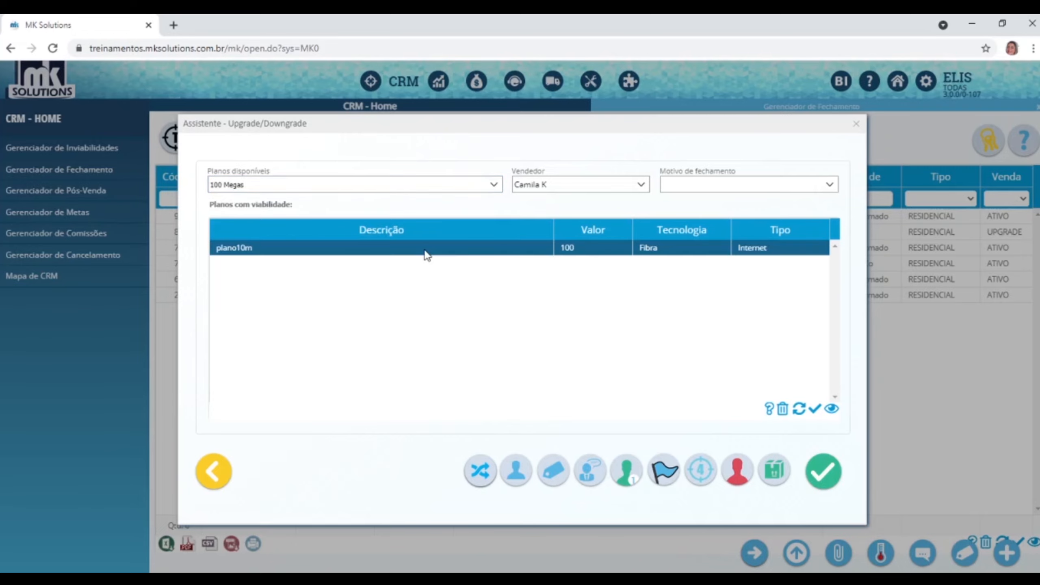
click(829, 185)
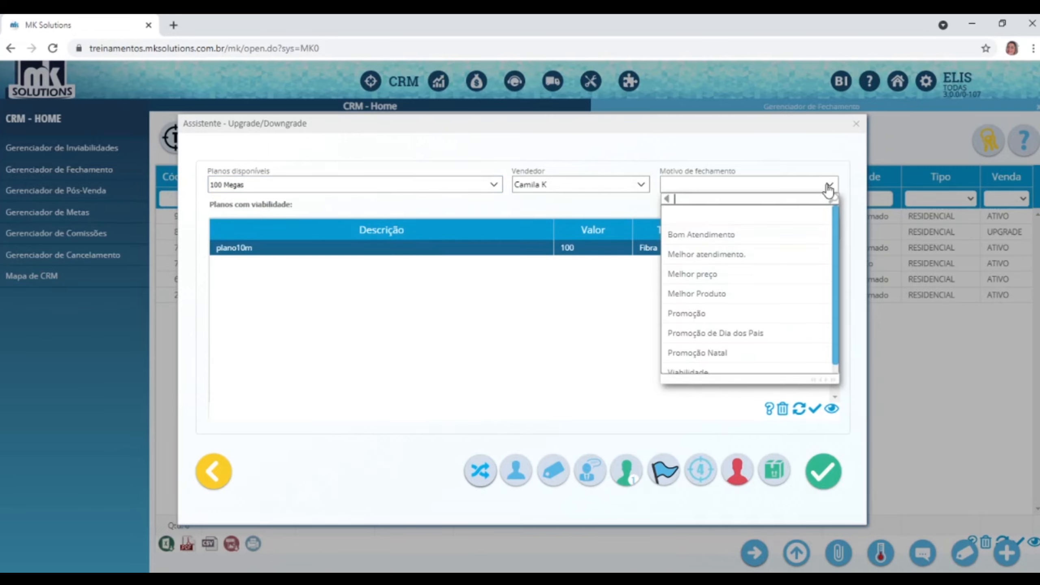
click(721, 294)
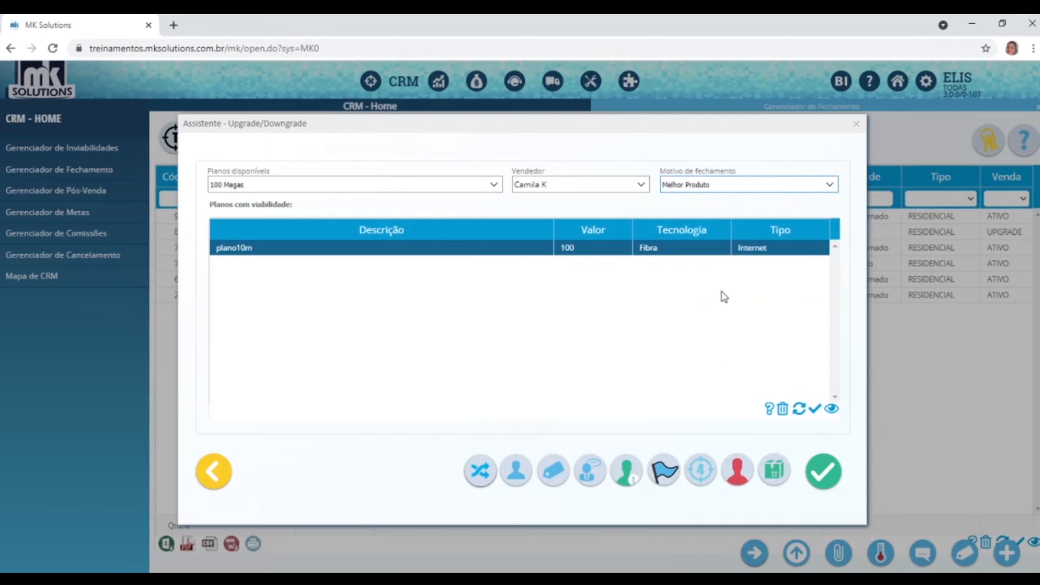
click(480, 475)
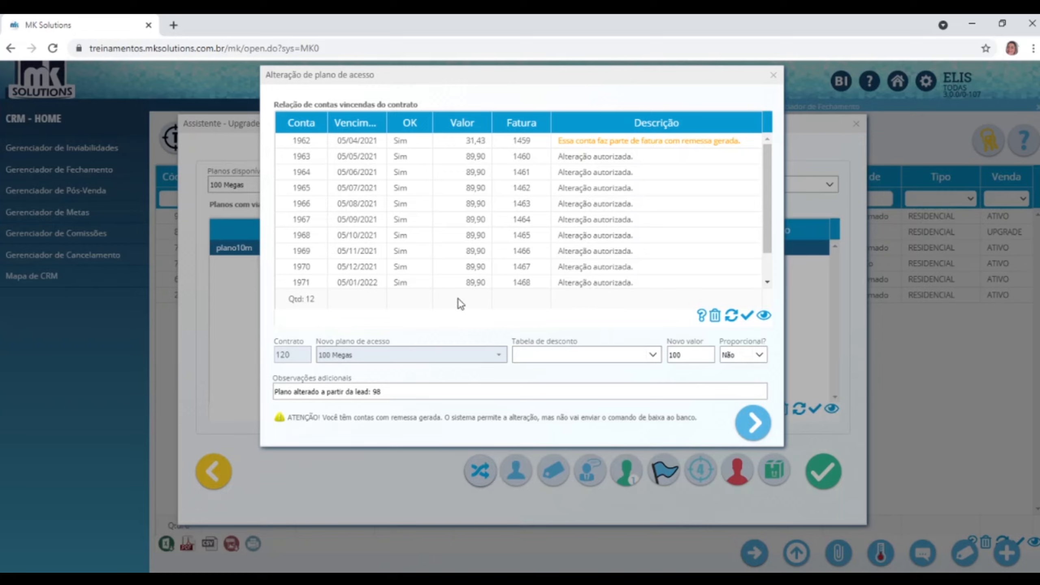
Set Proporcional? to Sim and advance through the connections step to bill selection.
click(620, 143)
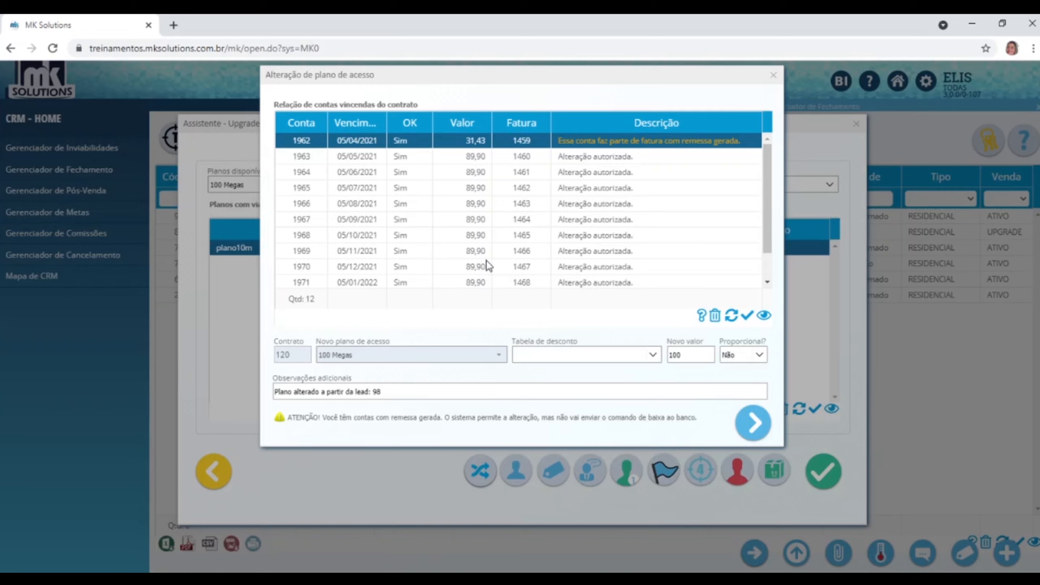
click(760, 355)
click(741, 421)
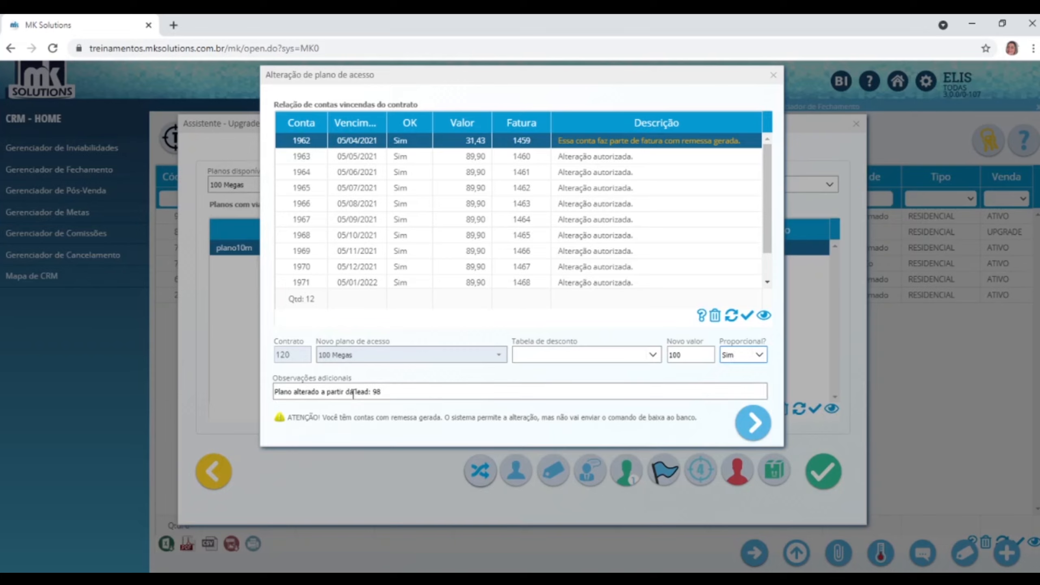
triple_click(374, 393)
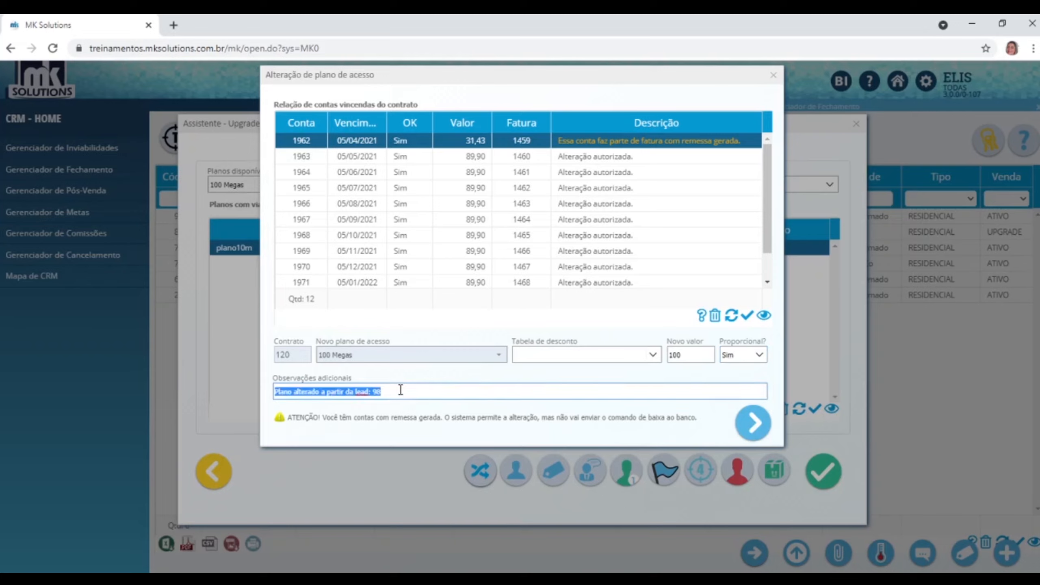
click(375, 394)
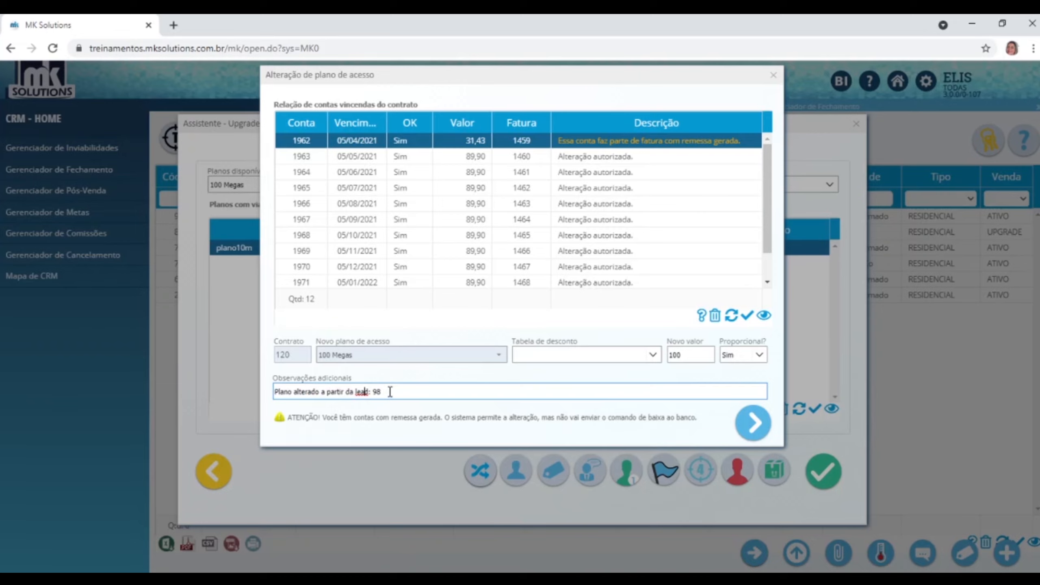
click(758, 425)
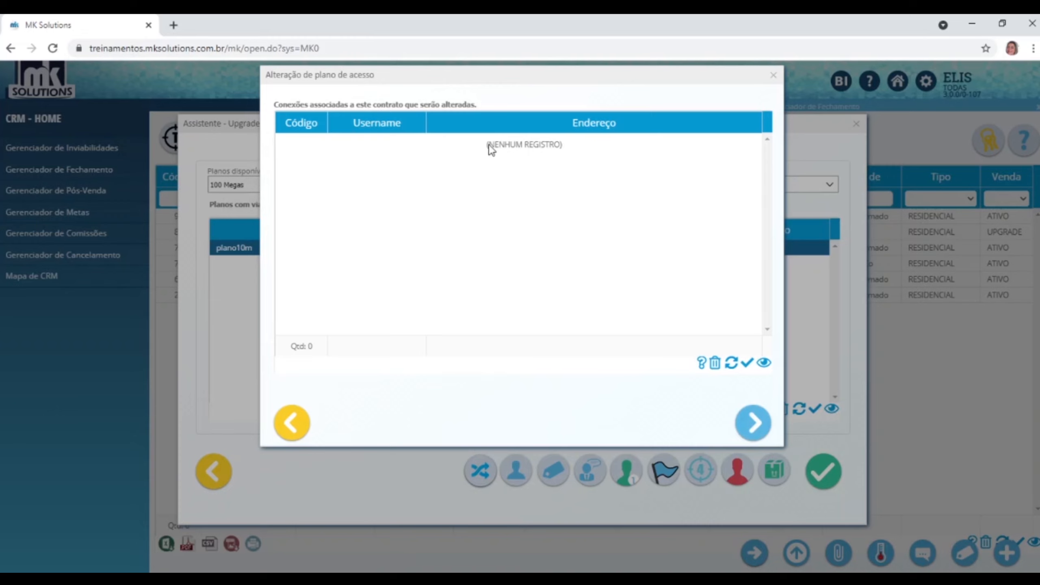
click(757, 423)
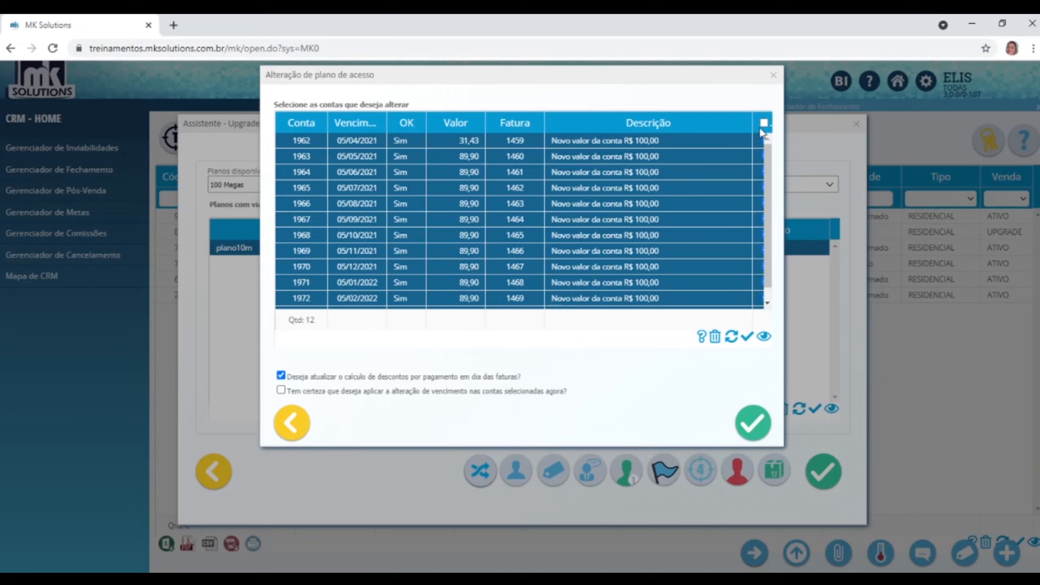
Select all 12 bills, confirm and apply the 100 Megas change, and acknowledge the success message.
click(762, 140)
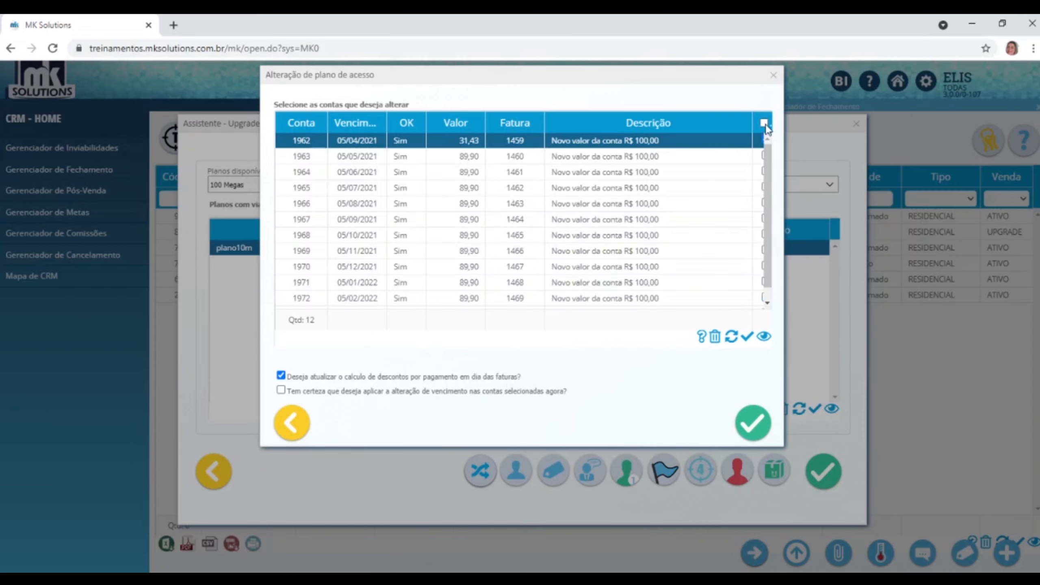
click(764, 123)
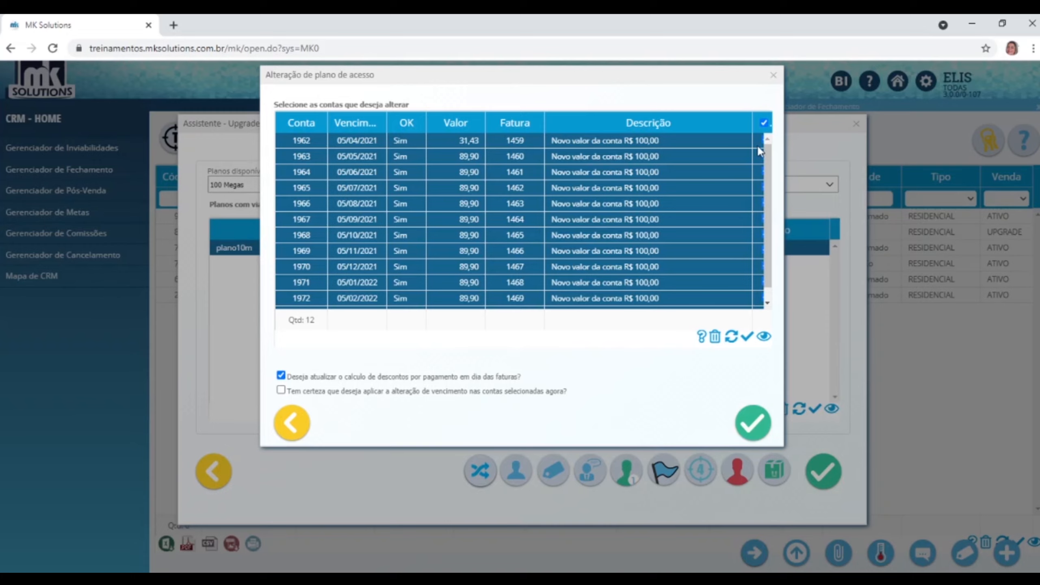
click(763, 140)
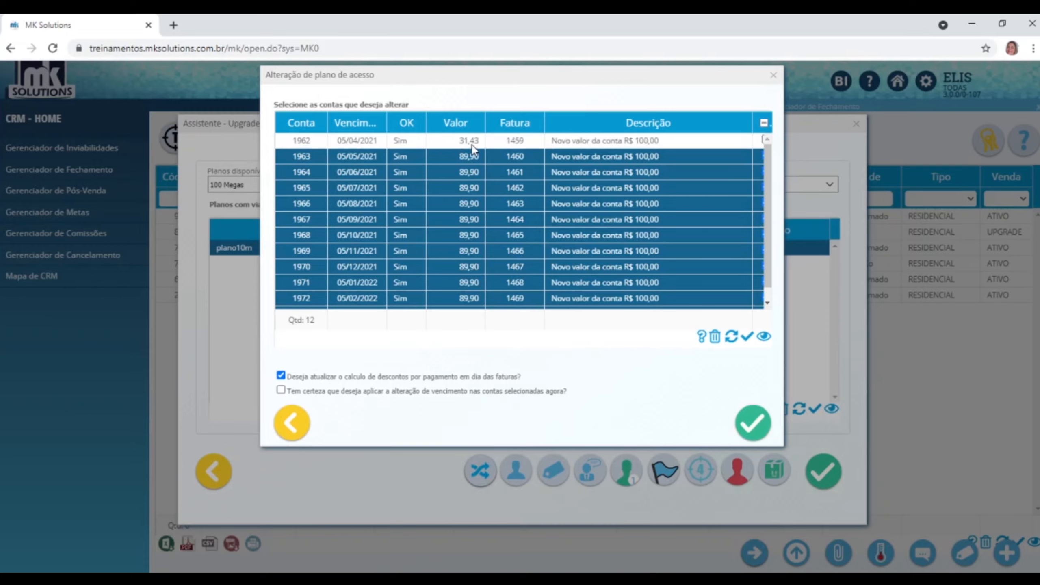
click(764, 123)
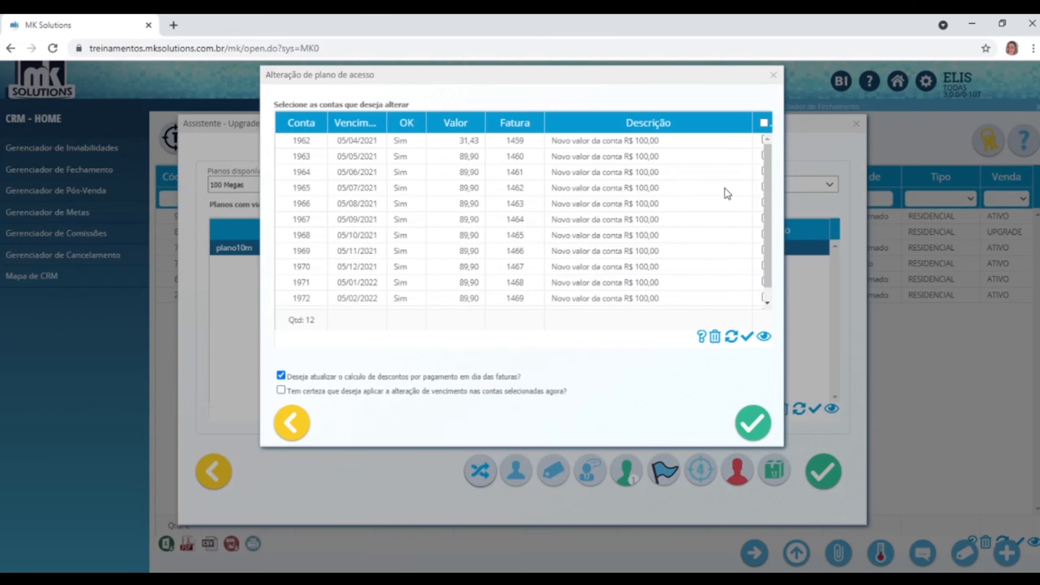
click(764, 122)
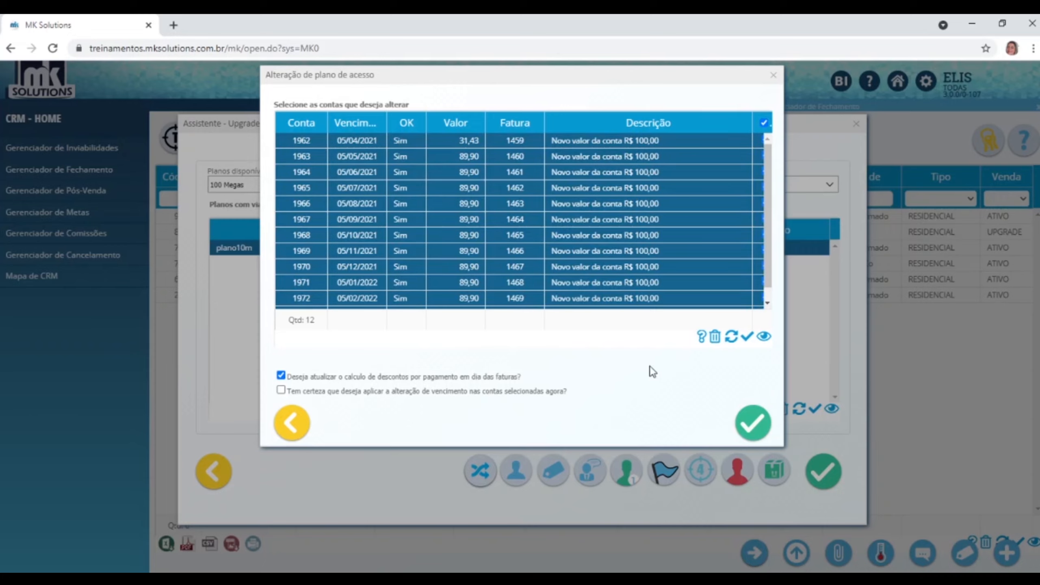
click(394, 393)
click(748, 424)
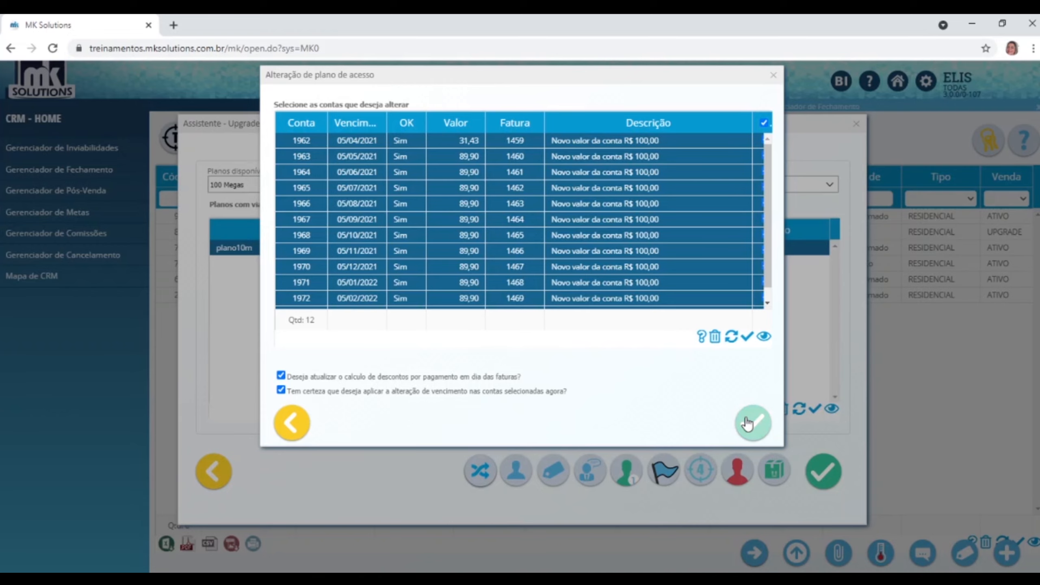
click(653, 123)
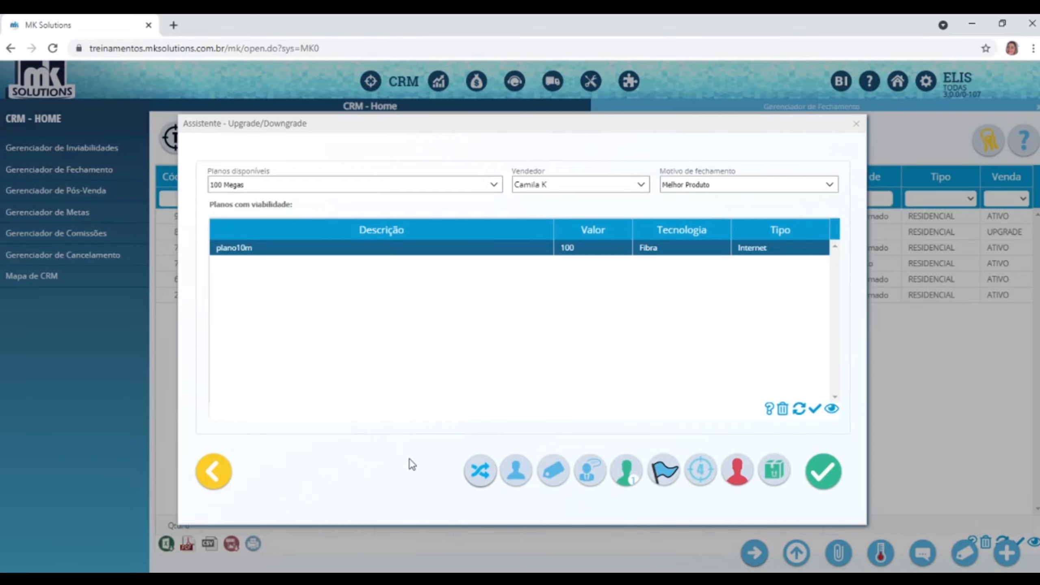
click(516, 472)
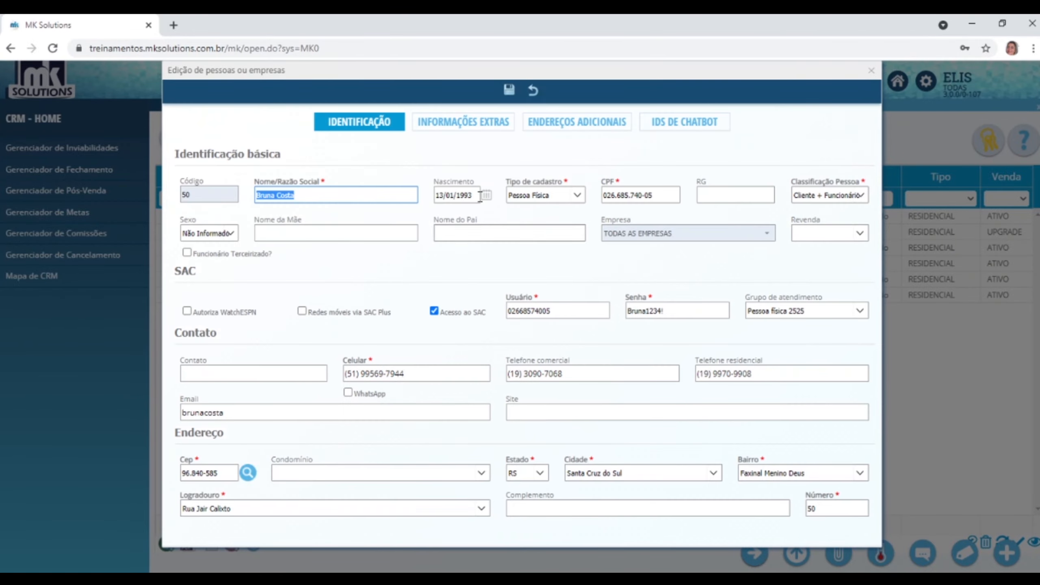
click(871, 71)
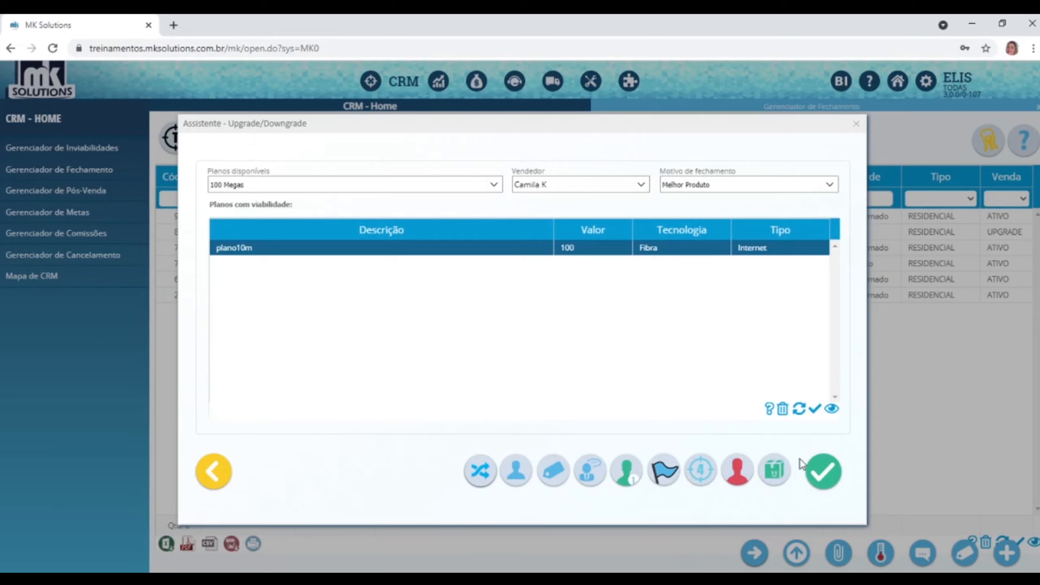
Finalize the upgrade, check the lead's contracts and bills now at 100,00, and close the assistant.
click(820, 478)
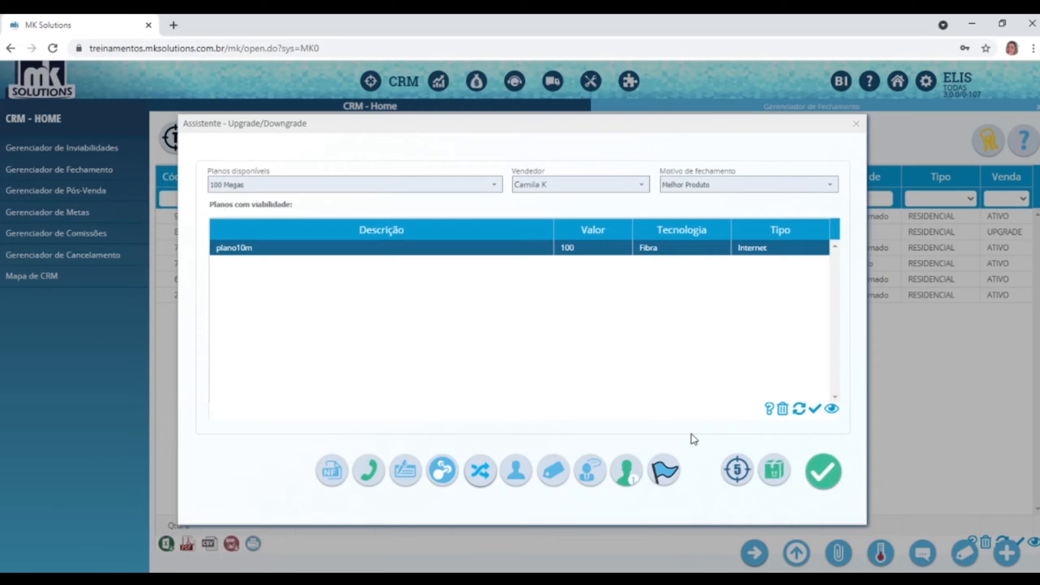
click(731, 470)
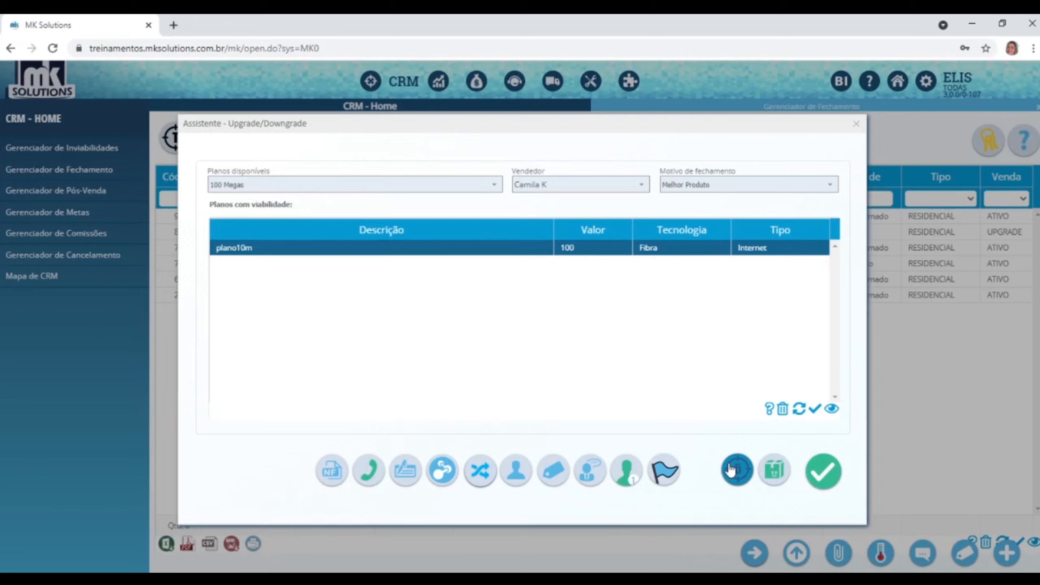
click(399, 469)
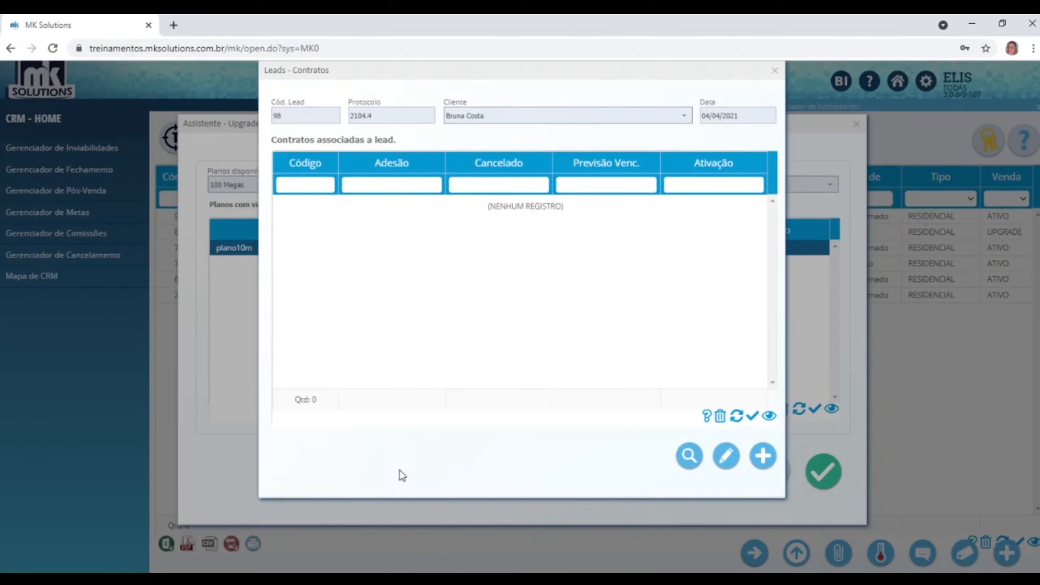
click(775, 70)
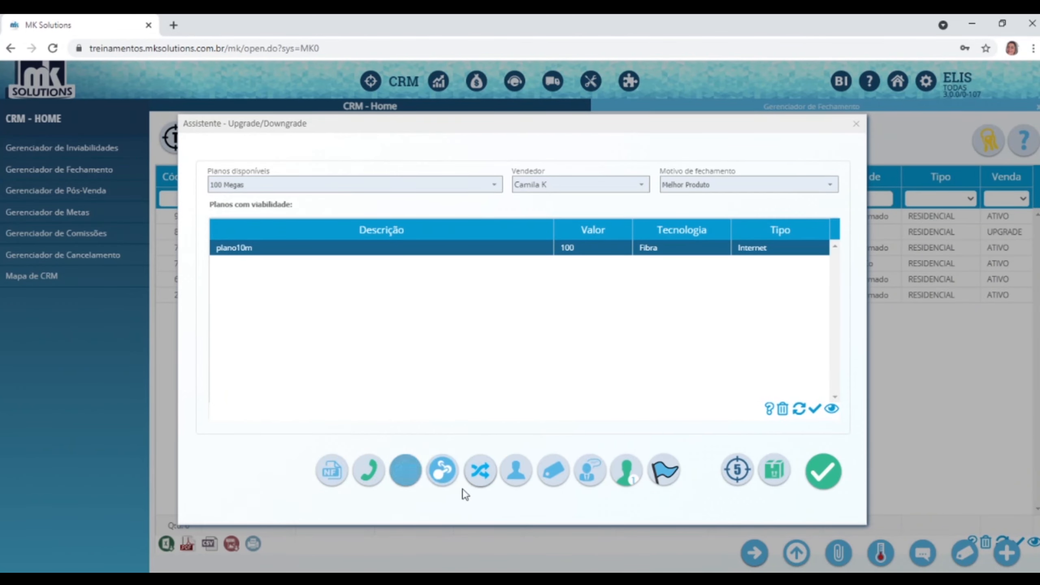
click(480, 475)
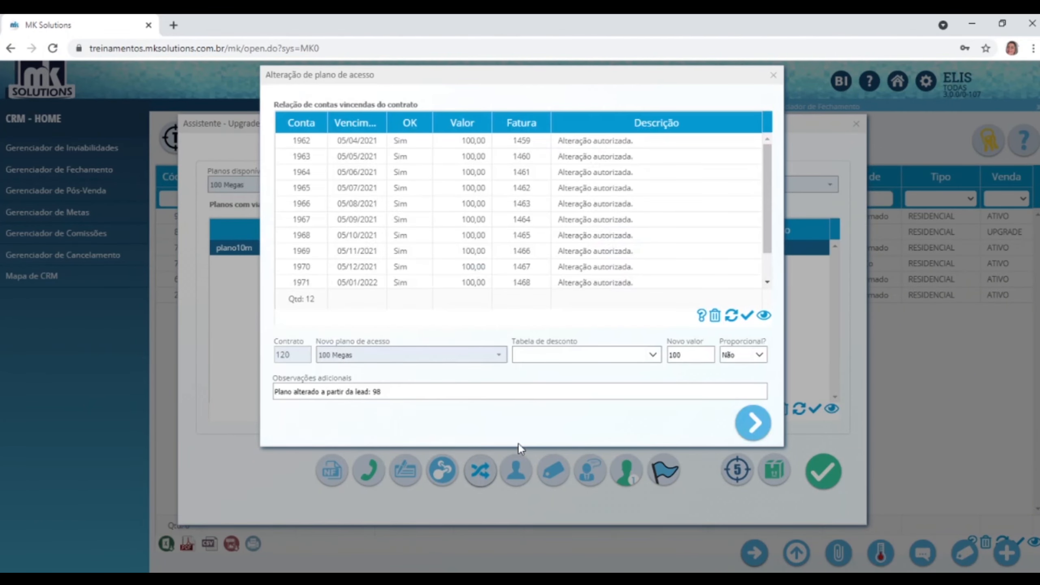
click(774, 74)
click(856, 124)
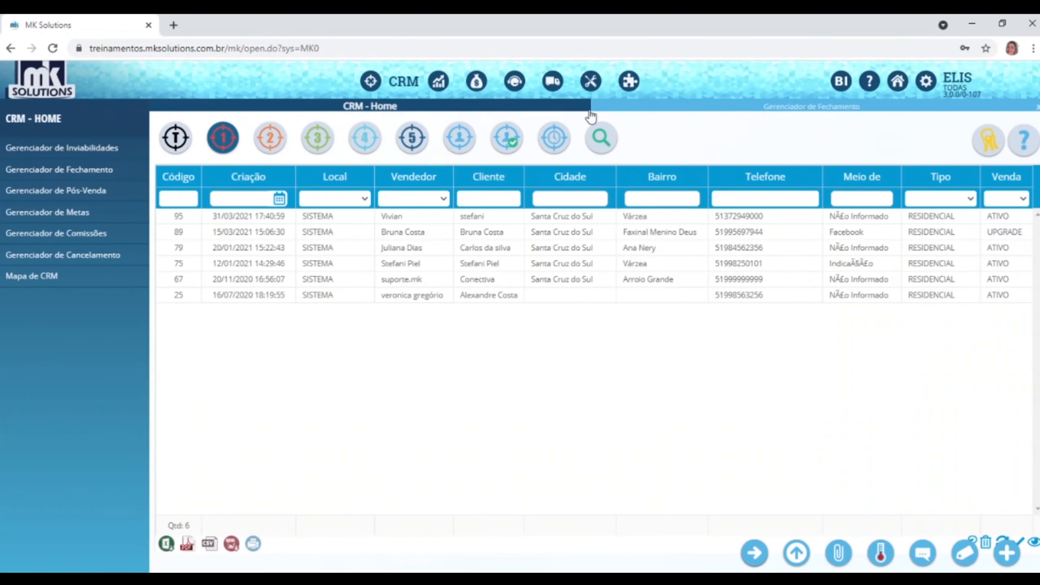
In Financeiro, open the client panel and find the customer by filtering on their name.
click(479, 82)
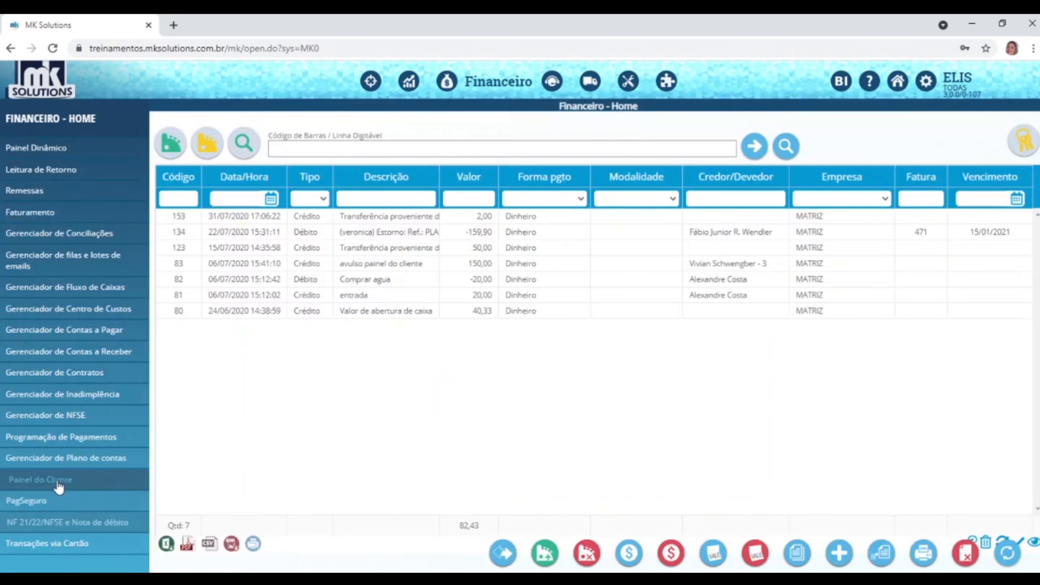
click(60, 486)
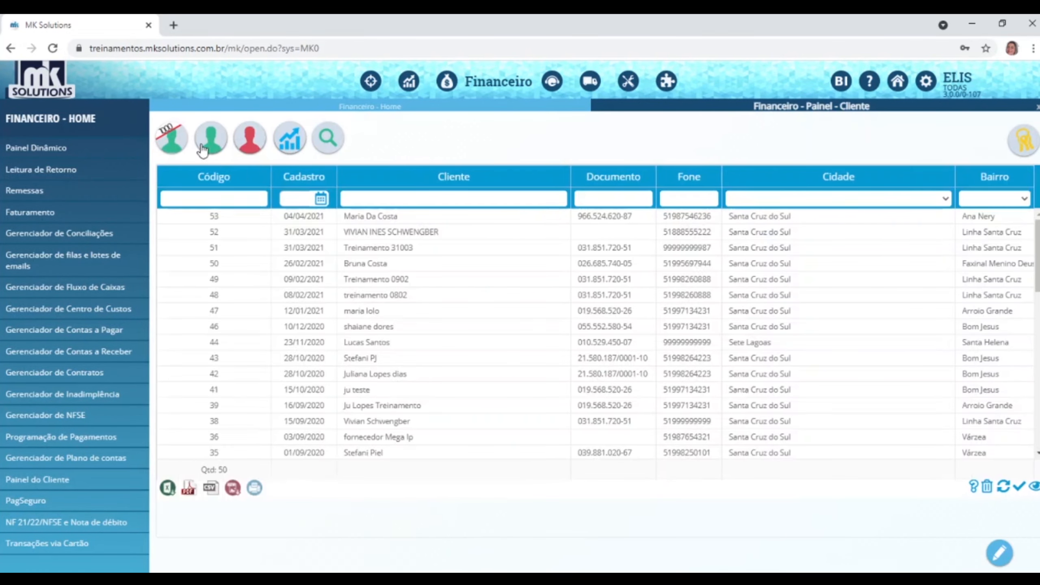
click(392, 193)
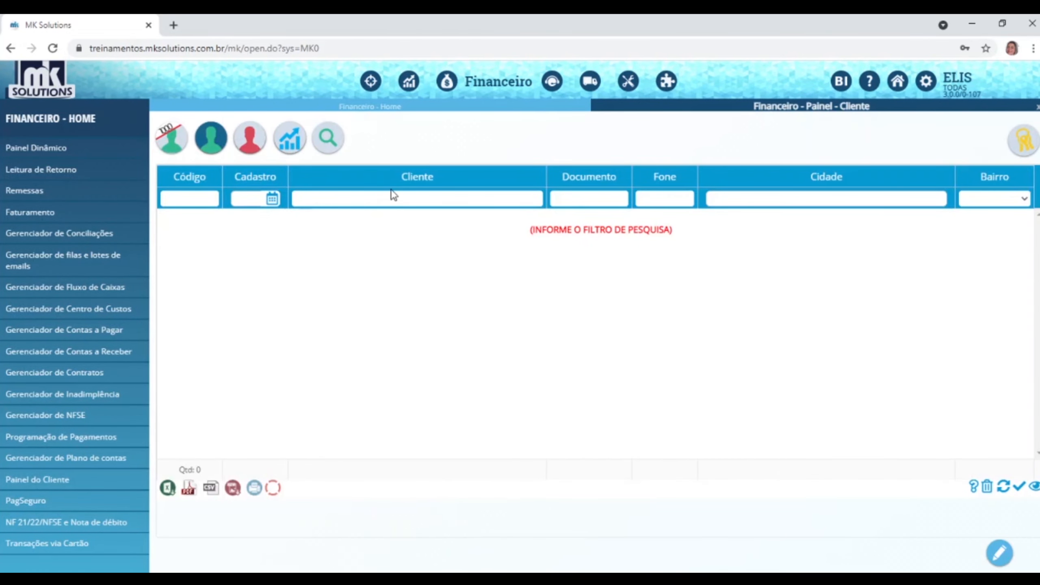
text(BRNA)
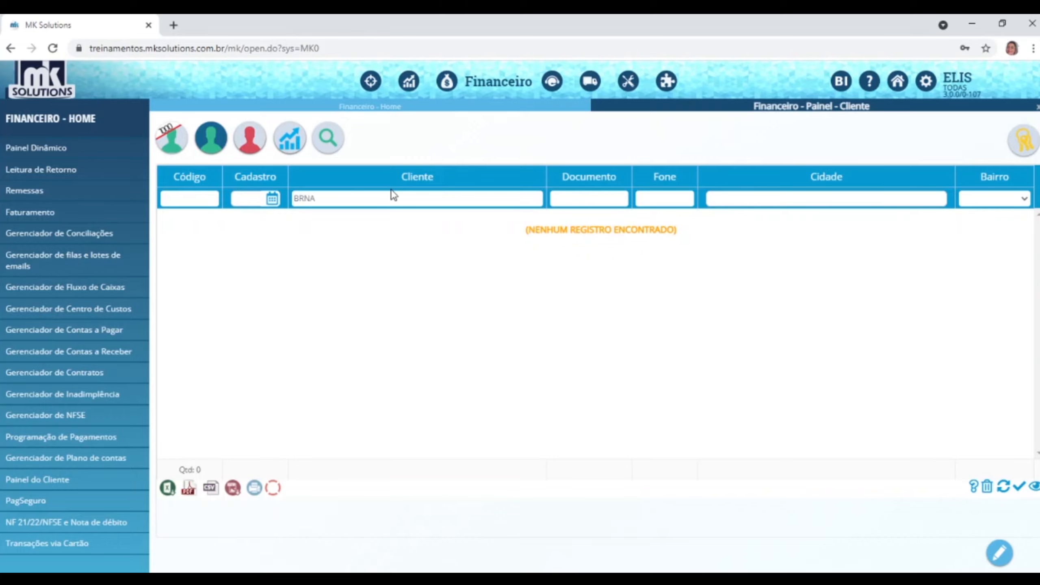
key(Left)
key(Left)
text(U)
double_click(359, 217)
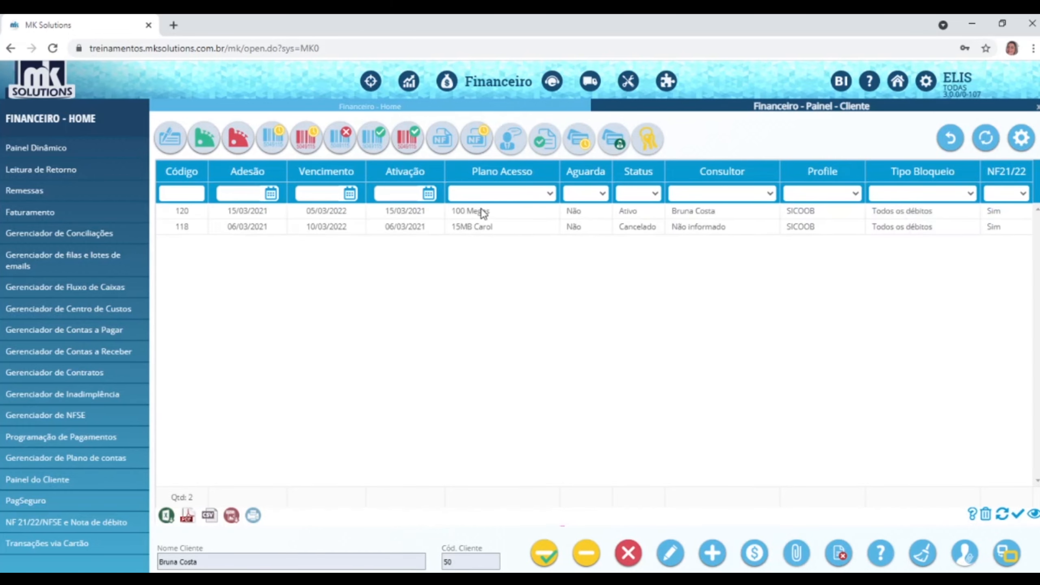
Open contract 120's history and inspect the Upgrade to 100 Megas entry dated 04/04/2021.
click(484, 213)
double_click(483, 212)
click(408, 232)
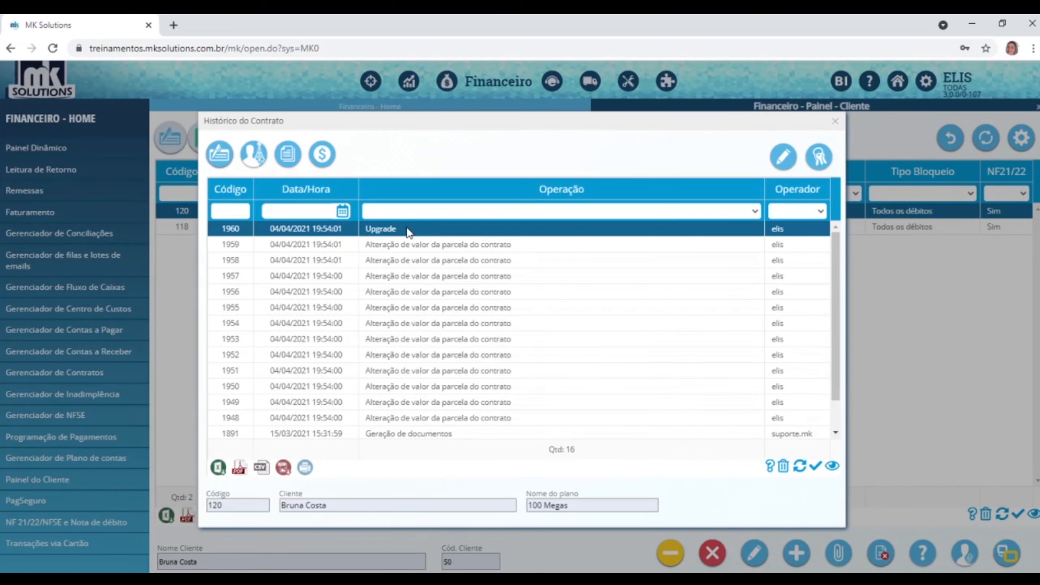
scroll(526, 316, down, 2)
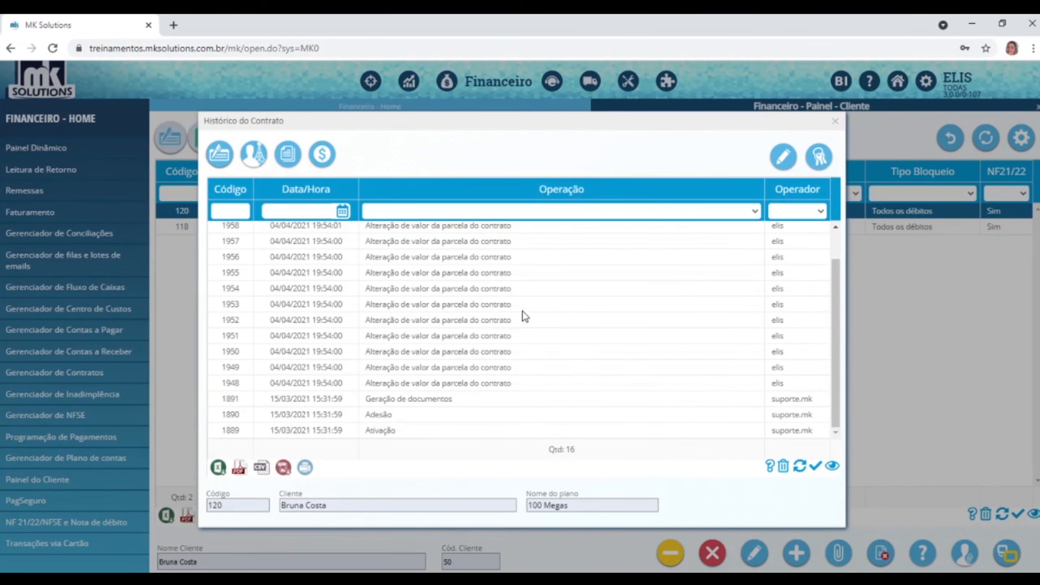
scroll(481, 387, up, 2)
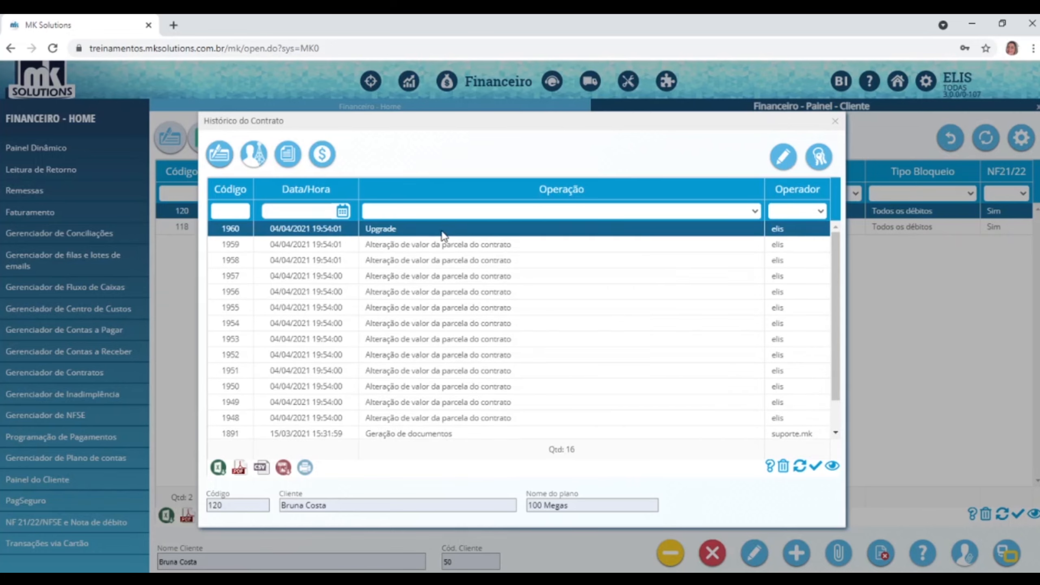
Close the contract history, check the customer's invoices, and return to the contracts list.
click(835, 120)
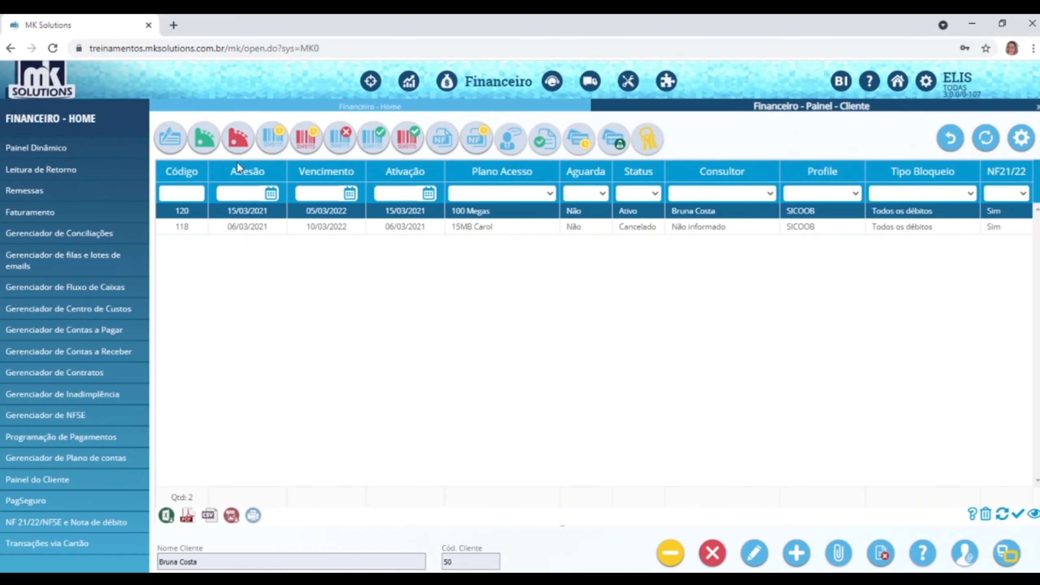
click(205, 141)
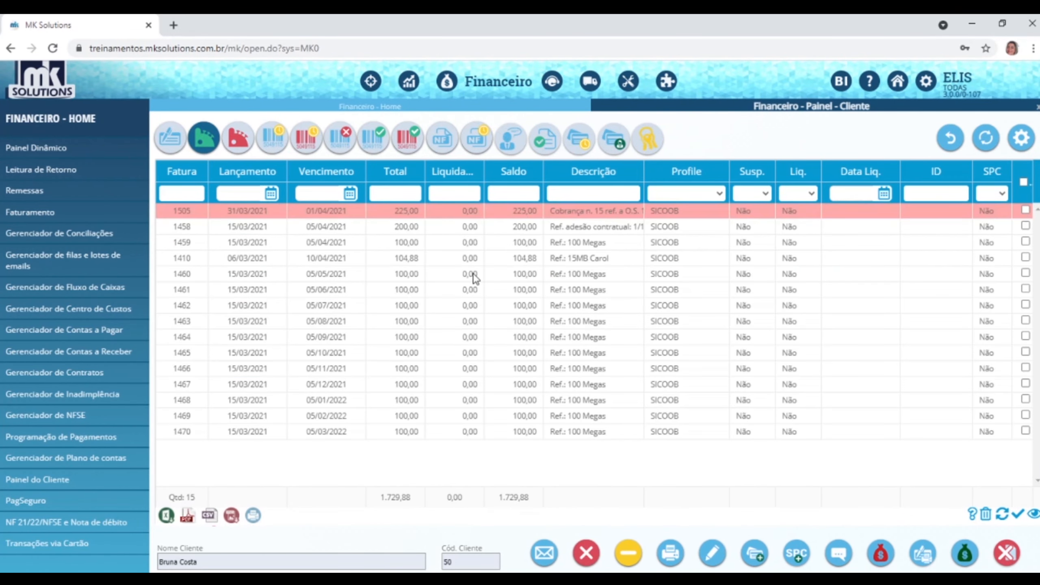
click(170, 141)
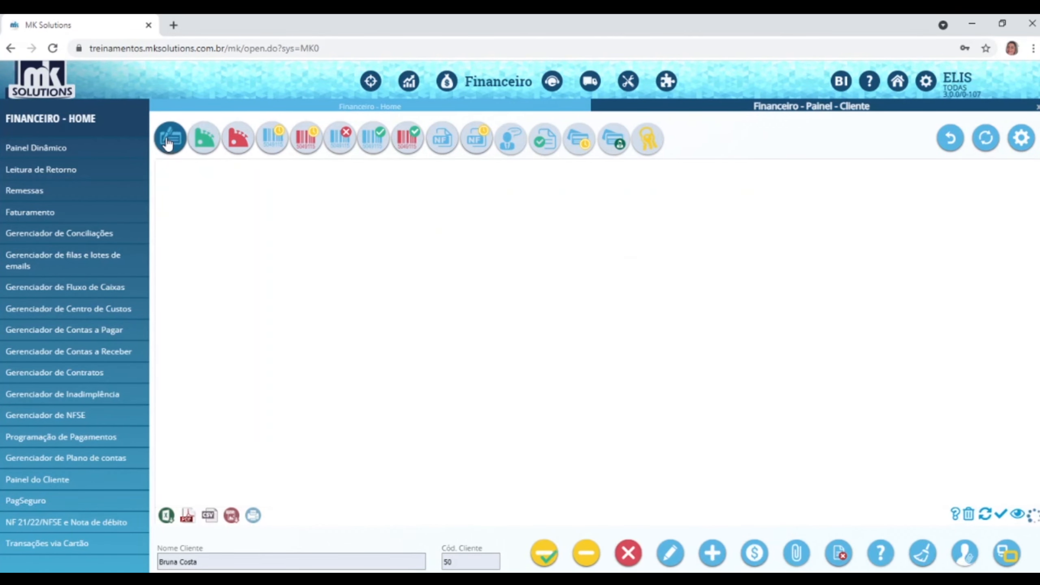
Review contract 120's invoices (200,00 adhesion, then 100,00 each) and switch to CRM.
click(515, 211)
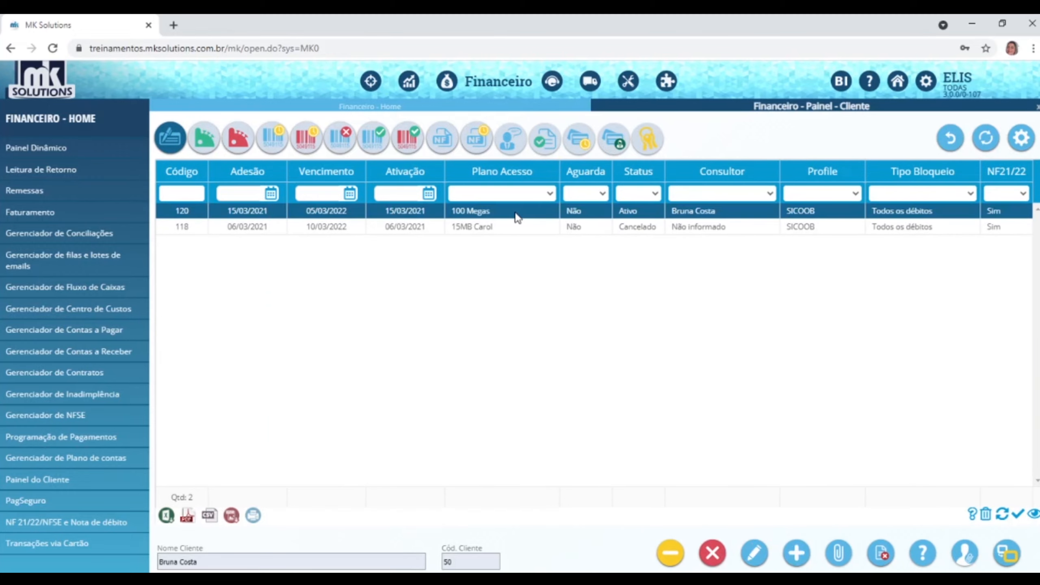
click(755, 554)
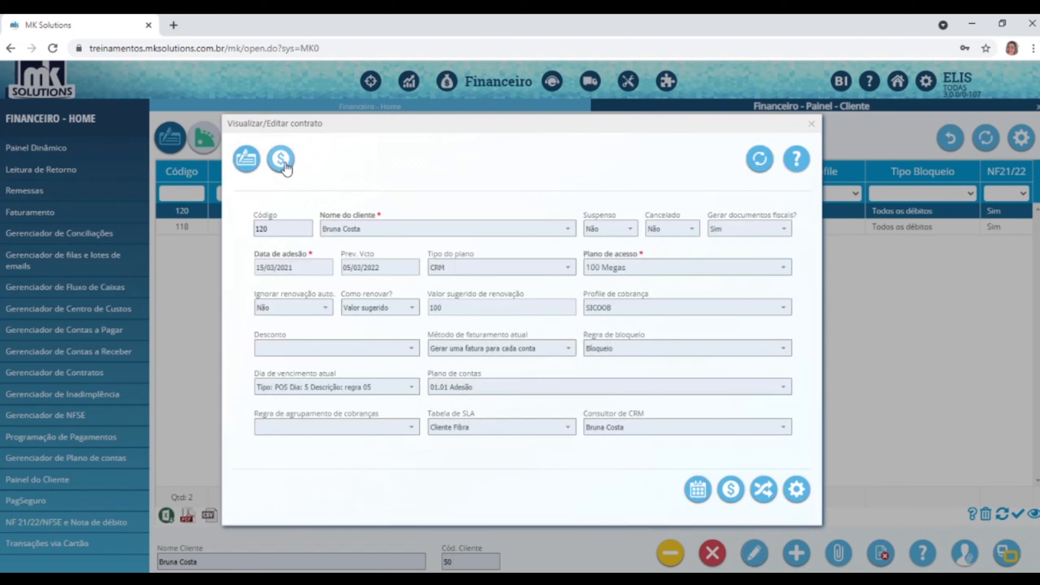
click(282, 160)
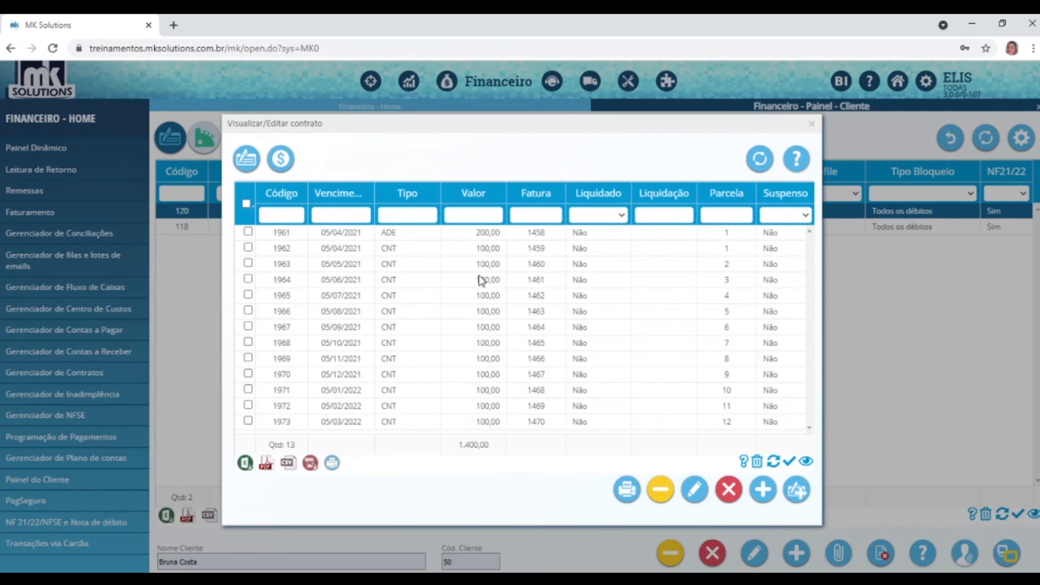
click(487, 237)
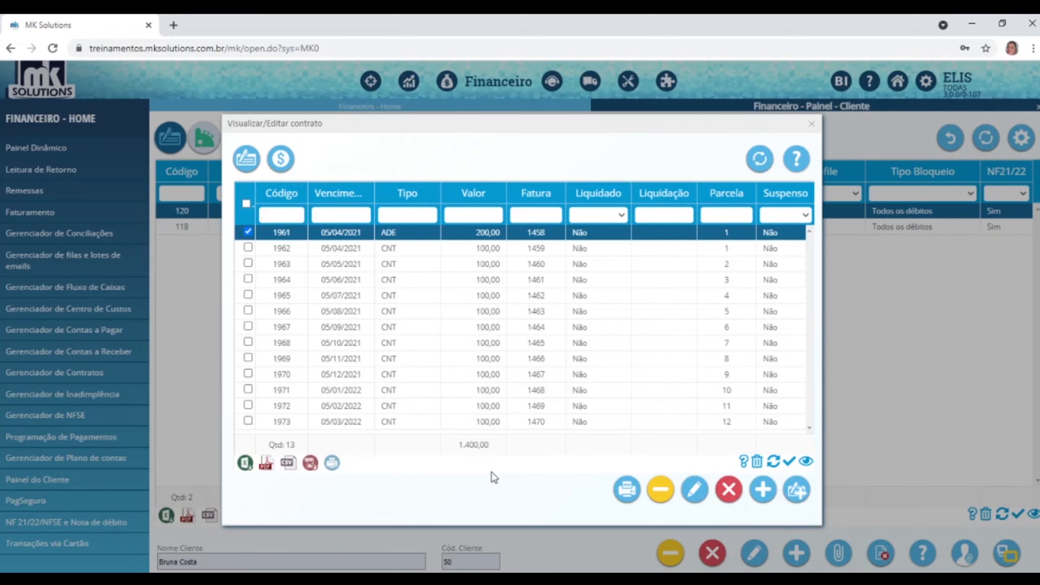
click(811, 124)
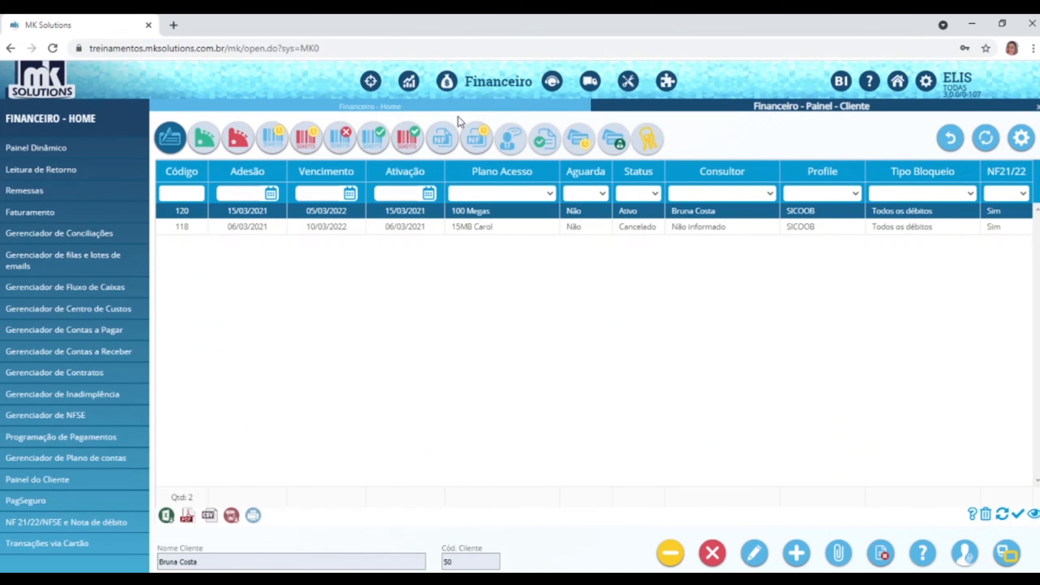
click(371, 82)
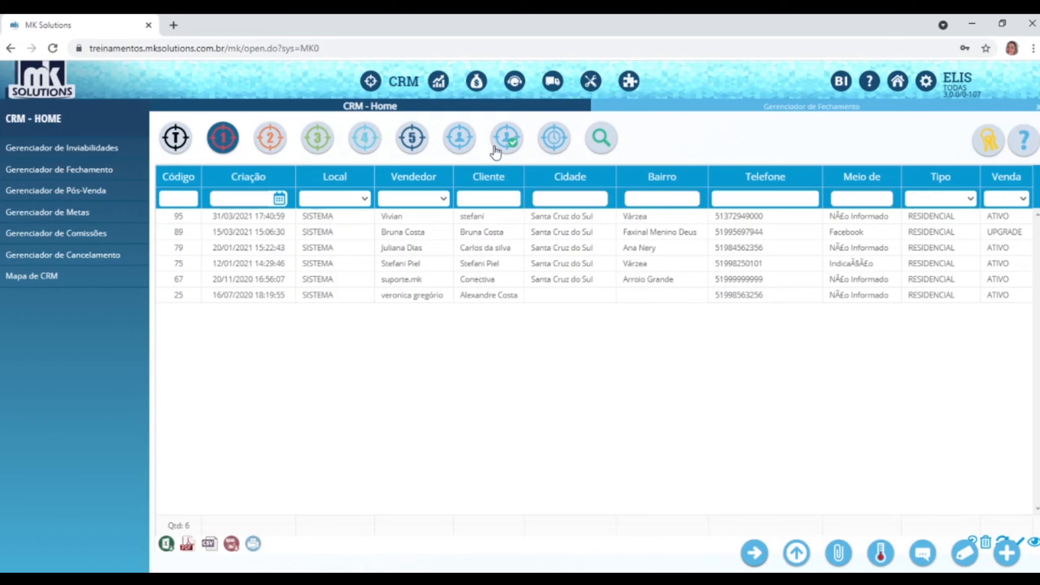
List the finalized sales and open the ATIVA combo lead's history.
click(414, 143)
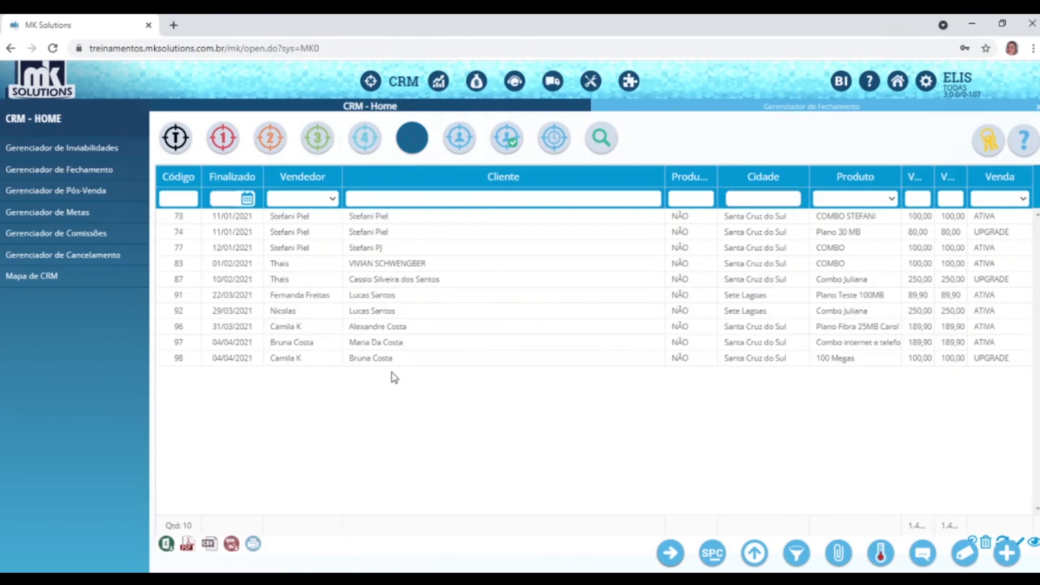
click(388, 362)
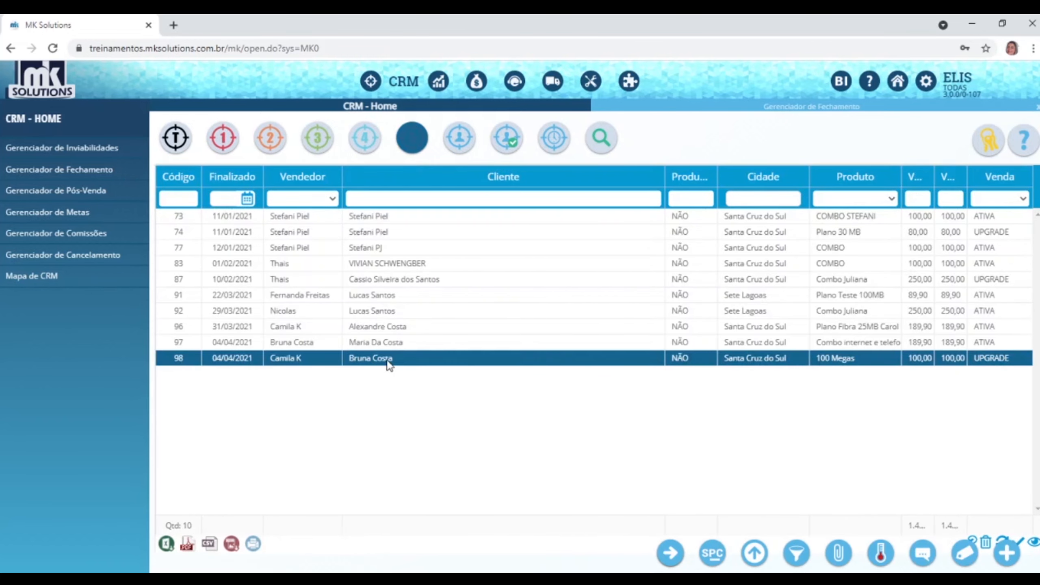
click(389, 344)
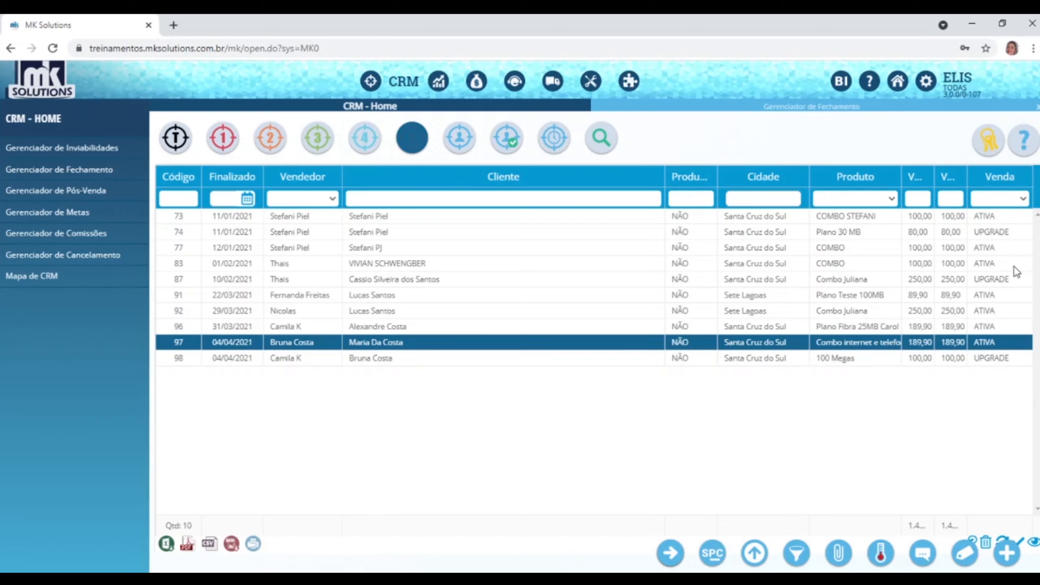
double_click(521, 344)
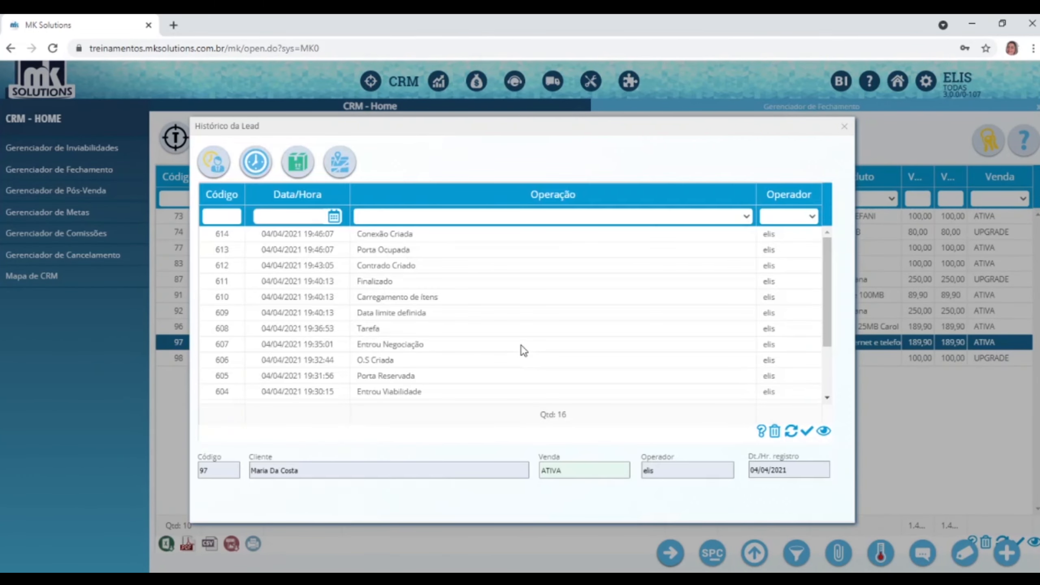
scroll(466, 324, down, 3)
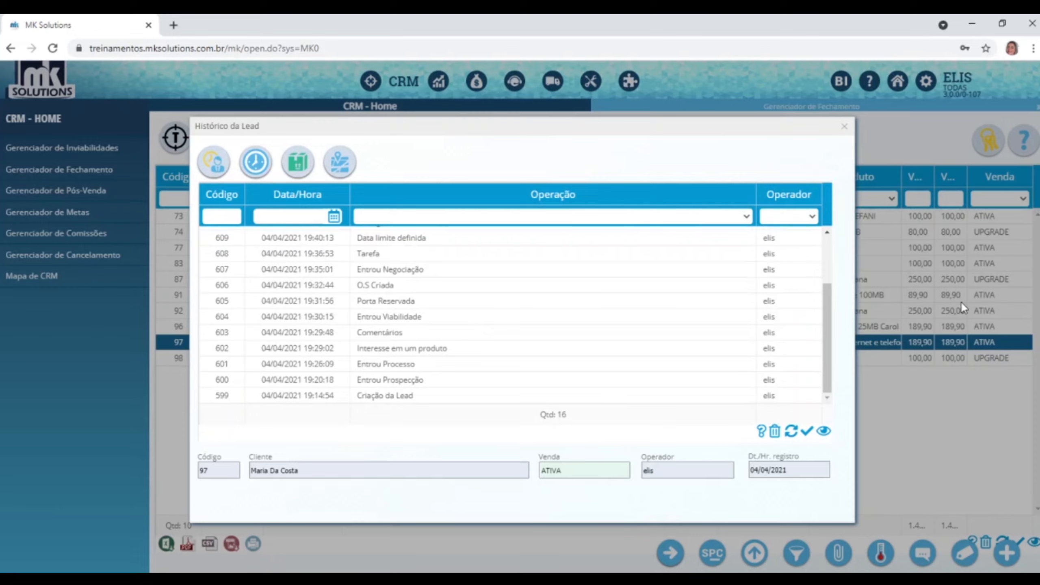
scroll(480, 285, up, 3)
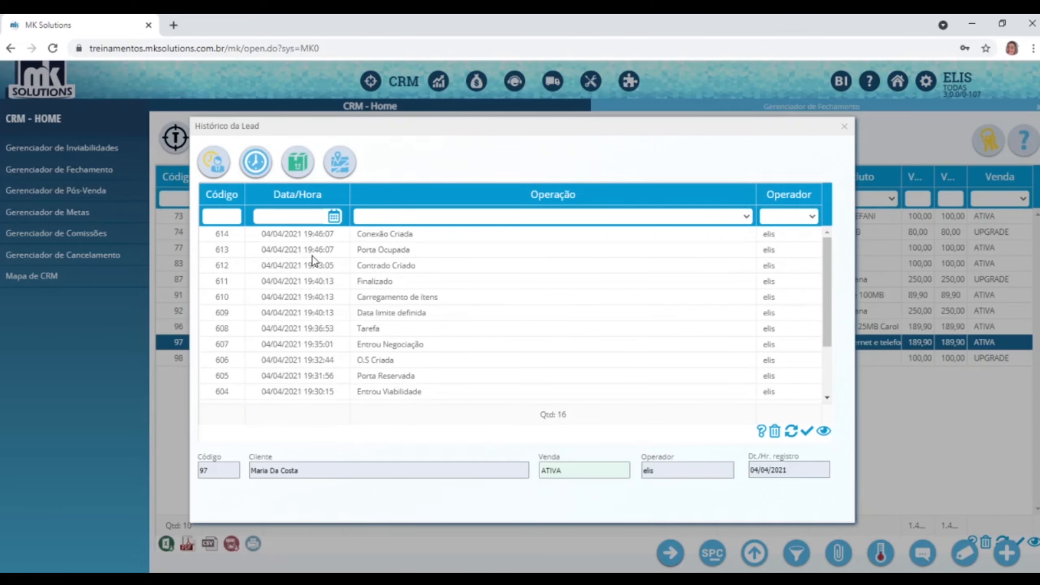
scroll(323, 275, down, 3)
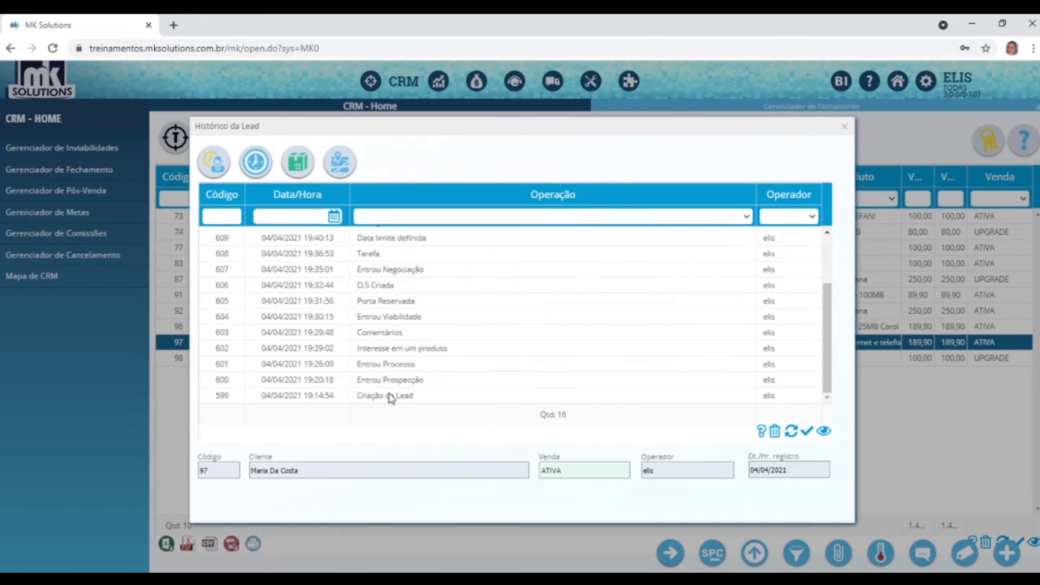
Read the combo lead's telephony-plan comment, then review the 100 Megas UPGRADE lead's history.
click(390, 336)
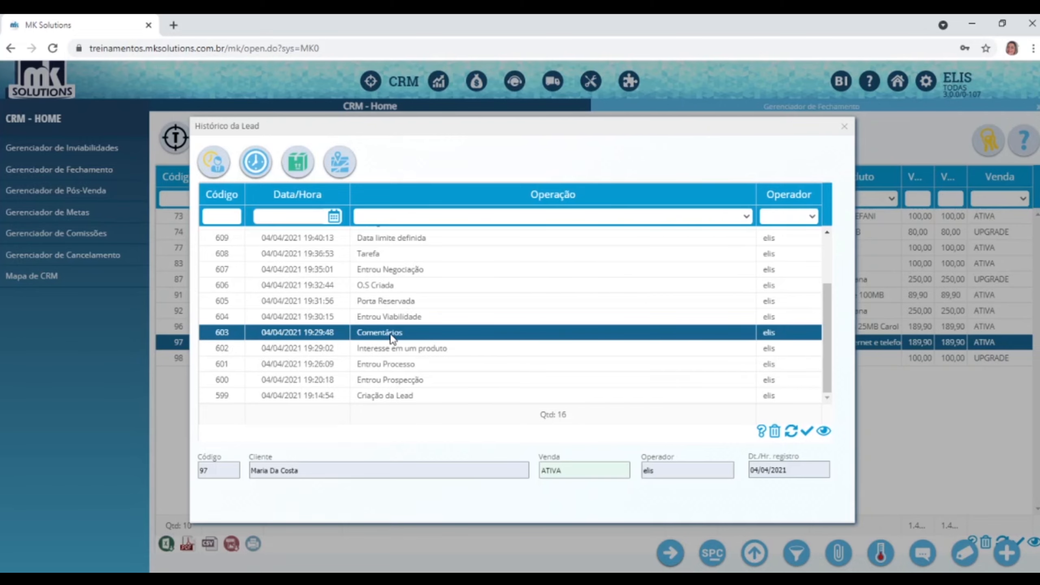
double_click(390, 334)
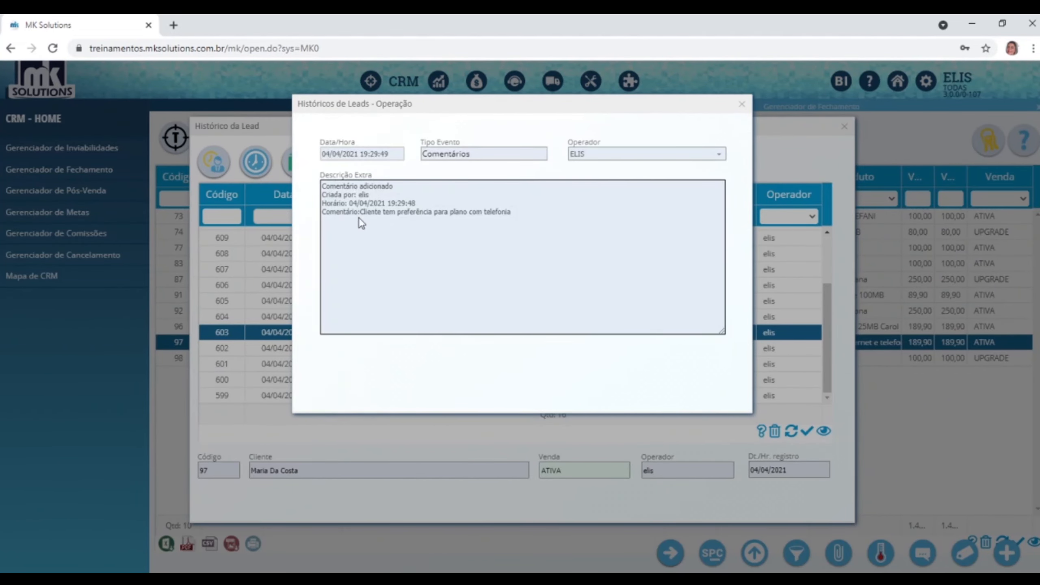
drag(367, 211, 512, 224)
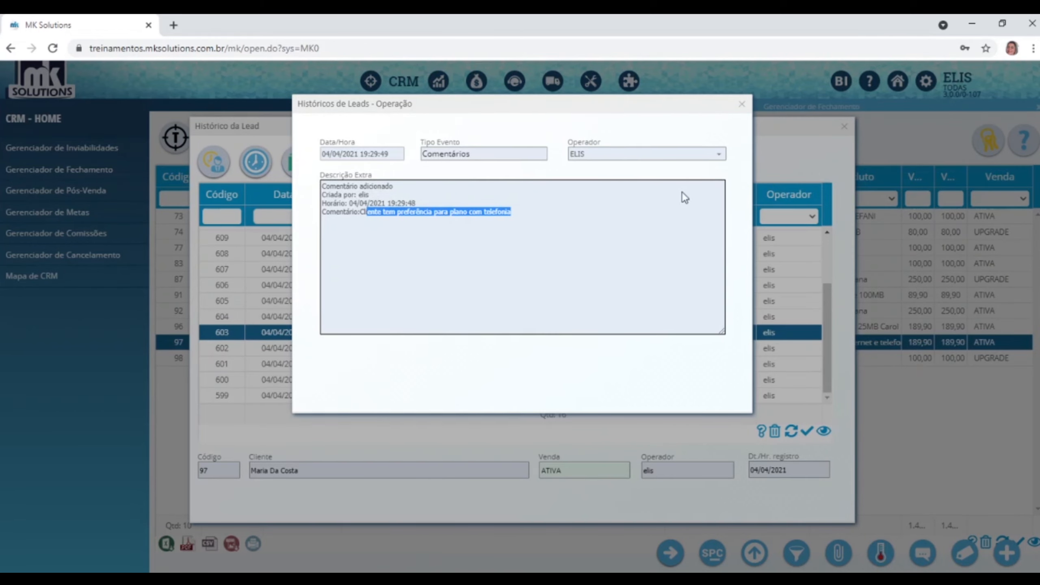
click(742, 104)
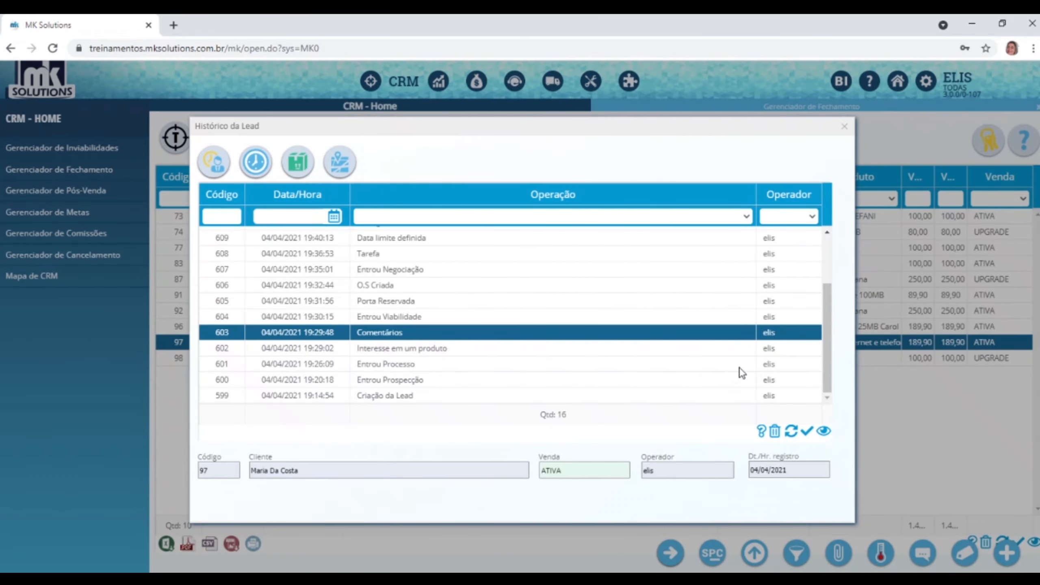
click(845, 126)
double_click(618, 359)
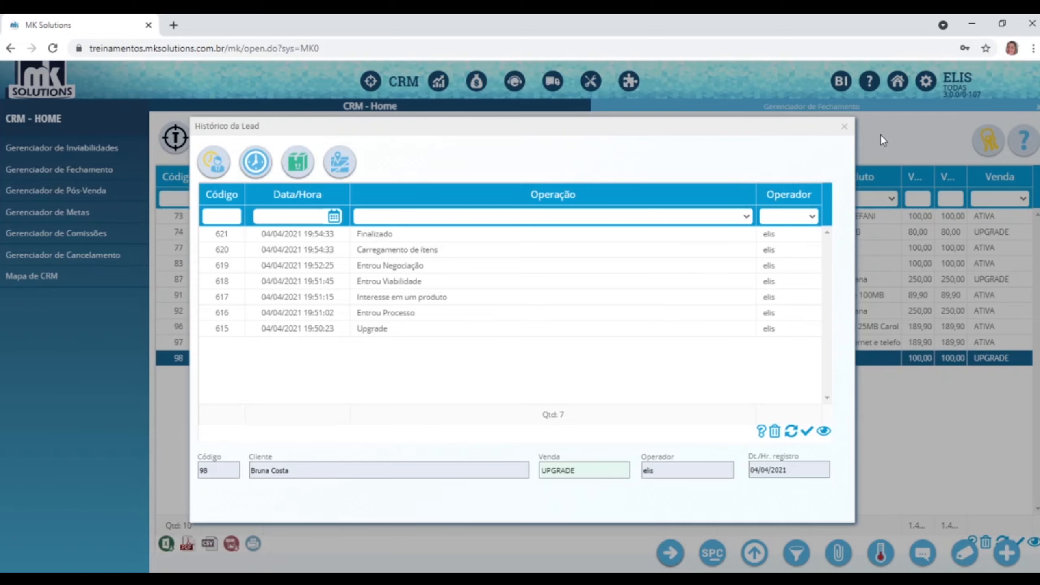
click(844, 126)
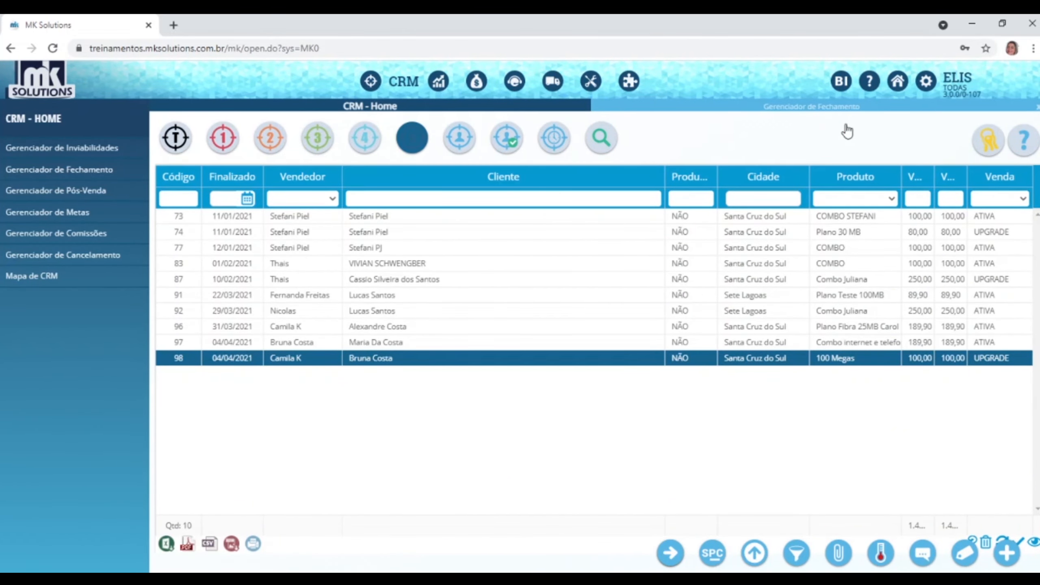